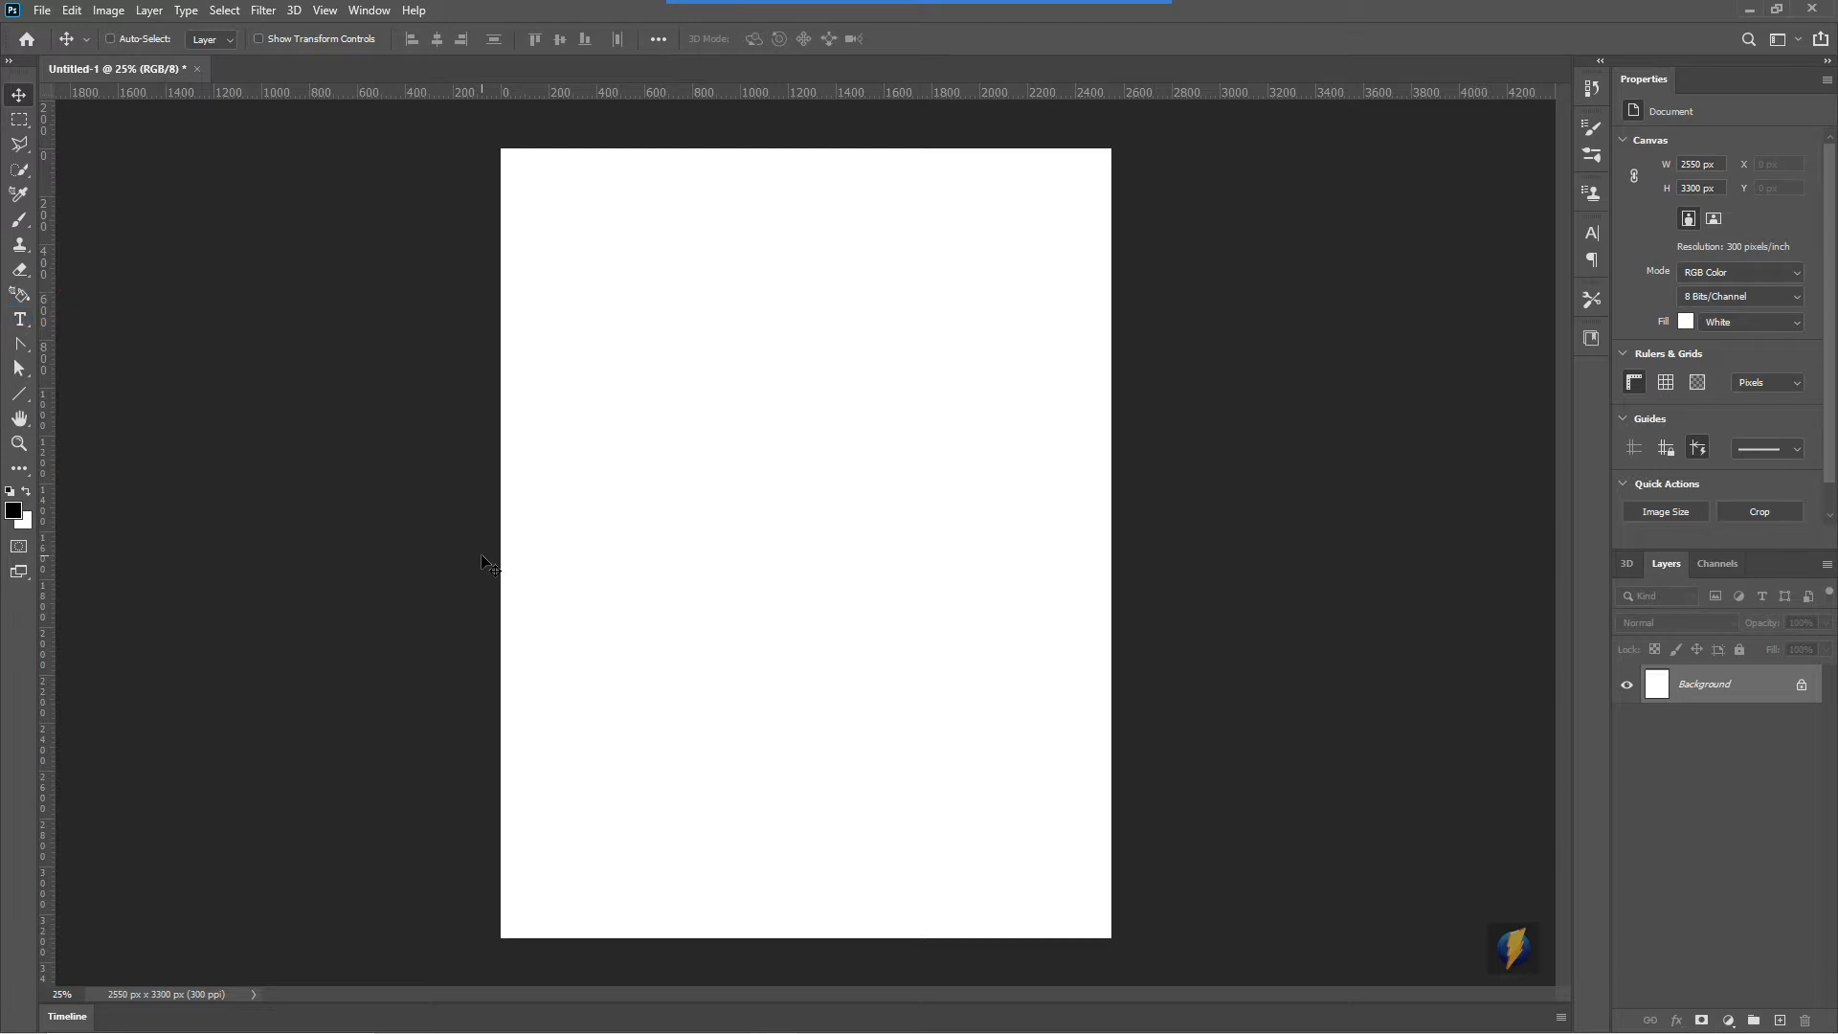
Step: Create a paragraph text box with placeholder text in the page's upper half and resize it to about 1799 × 1190 px
left_click(19, 320)
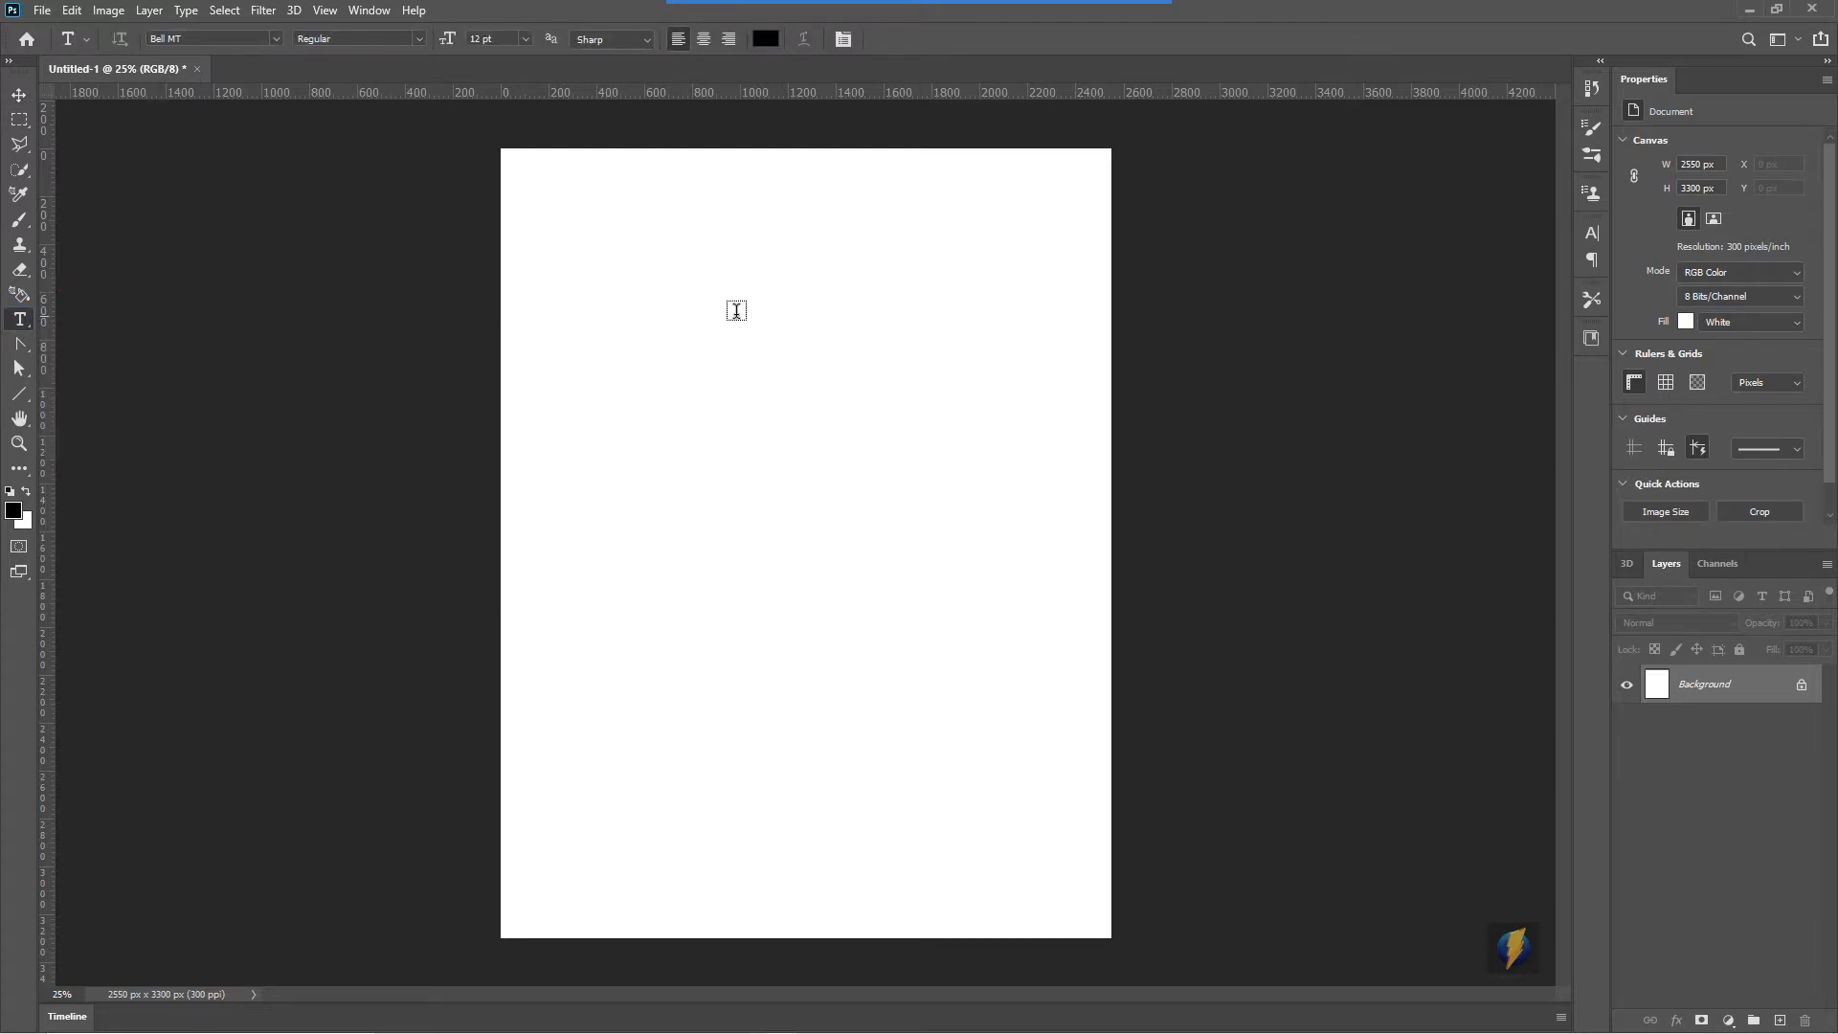
left_click_drag(595, 260, 993, 505)
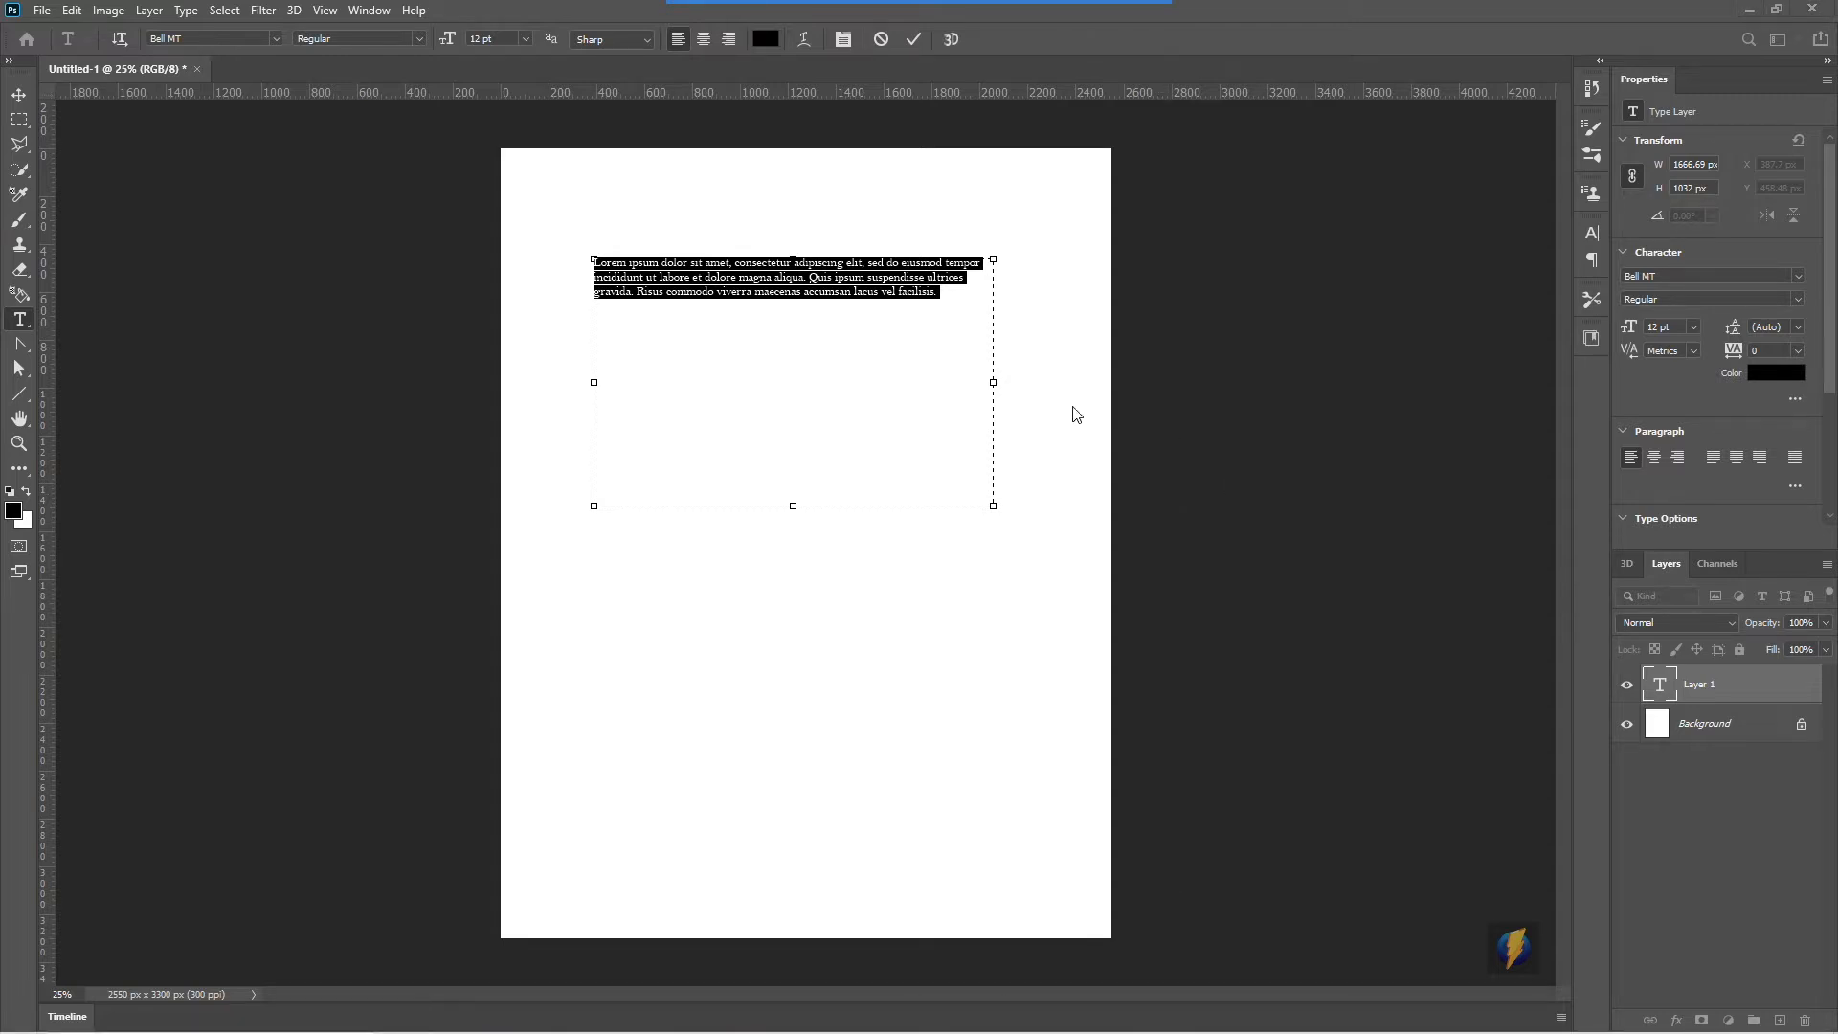
left_click_drag(993, 383, 993, 383)
left_click_drag(992, 383, 831, 383)
left_click_drag(829, 507, 882, 733)
left_click_drag(887, 497, 1022, 487)
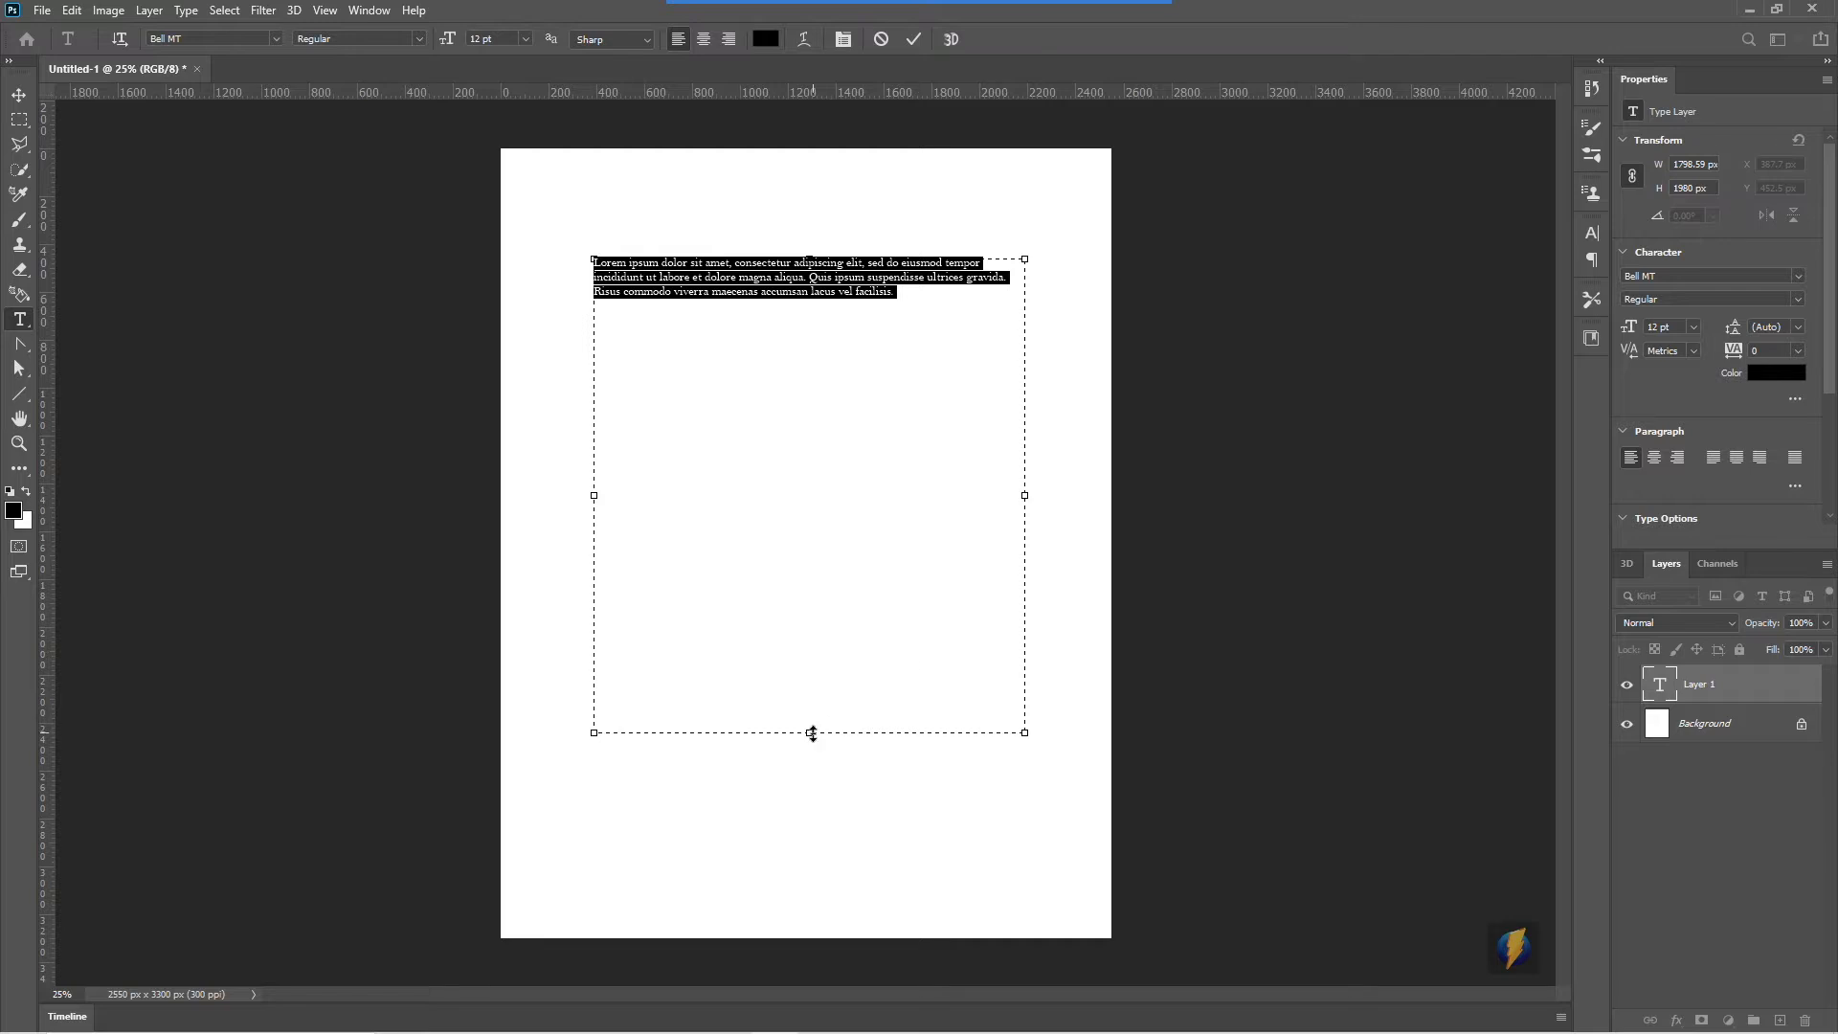
left_click_drag(810, 733, 812, 543)
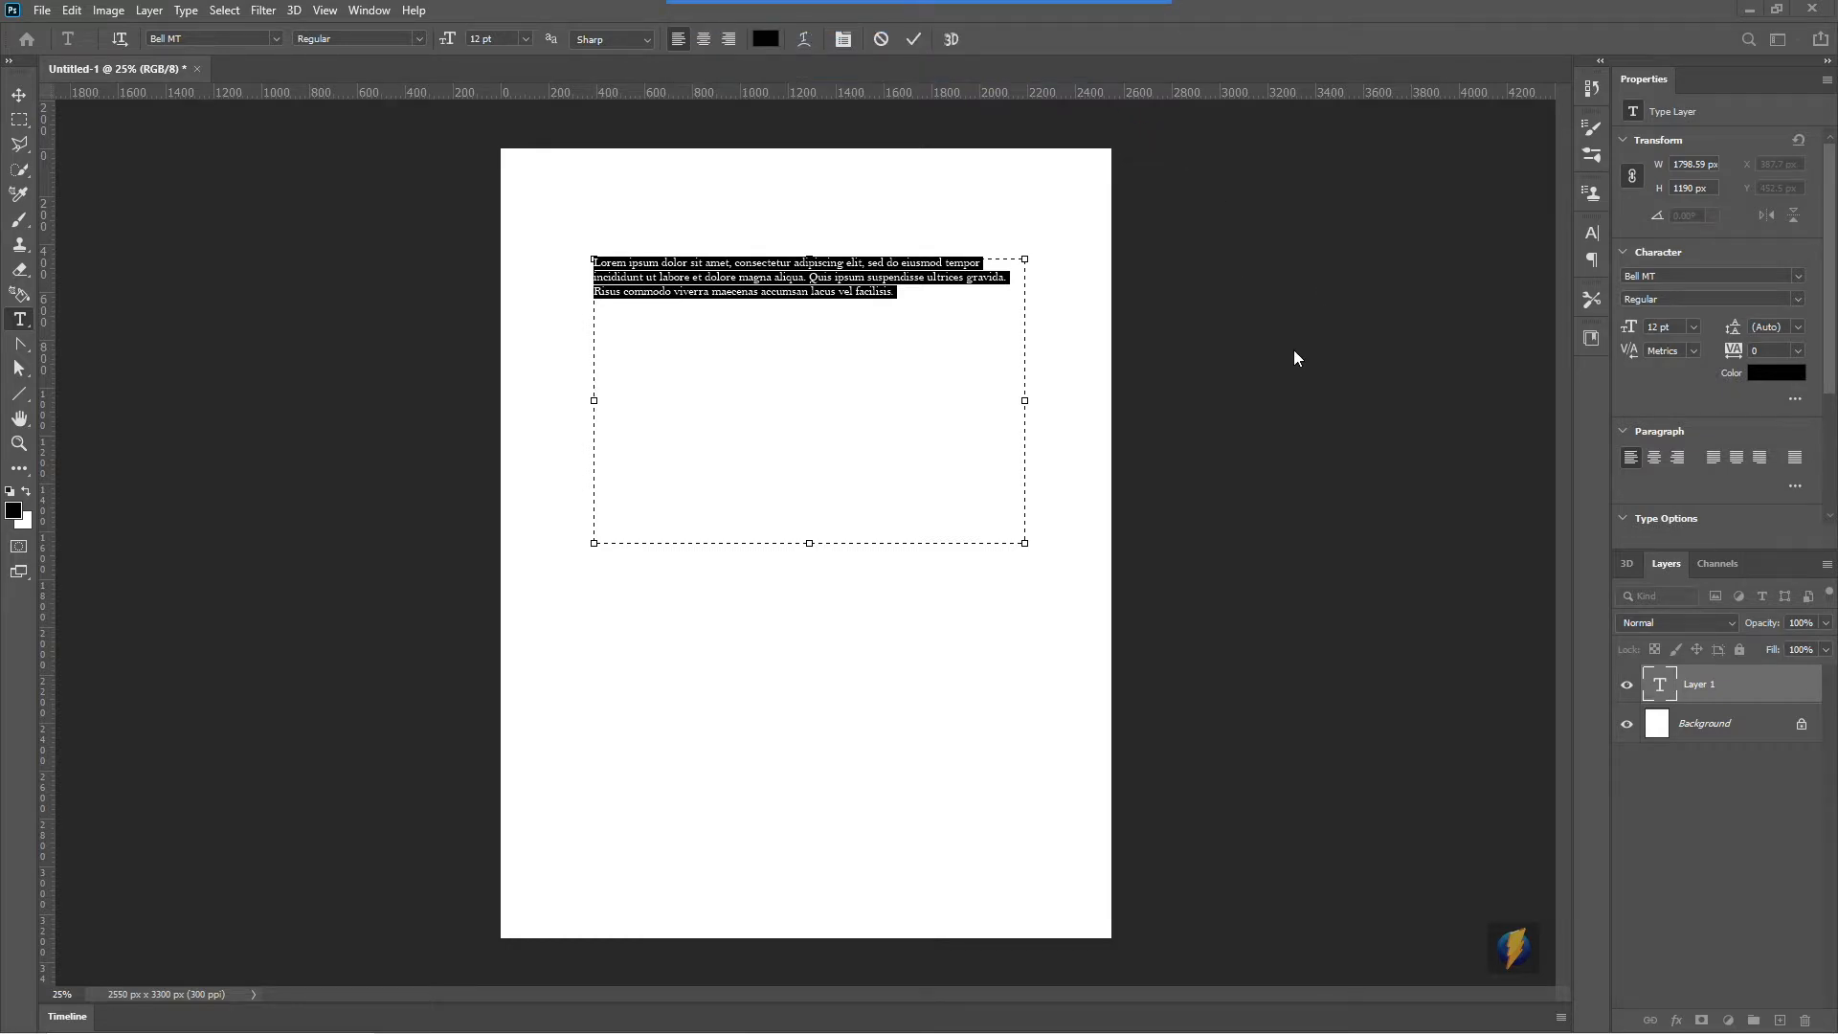
mouse_move(427, 672)
left_mouse_down()
mouse_move(115, 38)
mouse_move(86, 46)
mouse_move(966, 48)
mouse_move(657, 9)
mouse_move(343, 9)
mouse_move(125, 50)
mouse_move(148, 164)
mouse_move(137, 52)
left_mouse_up()
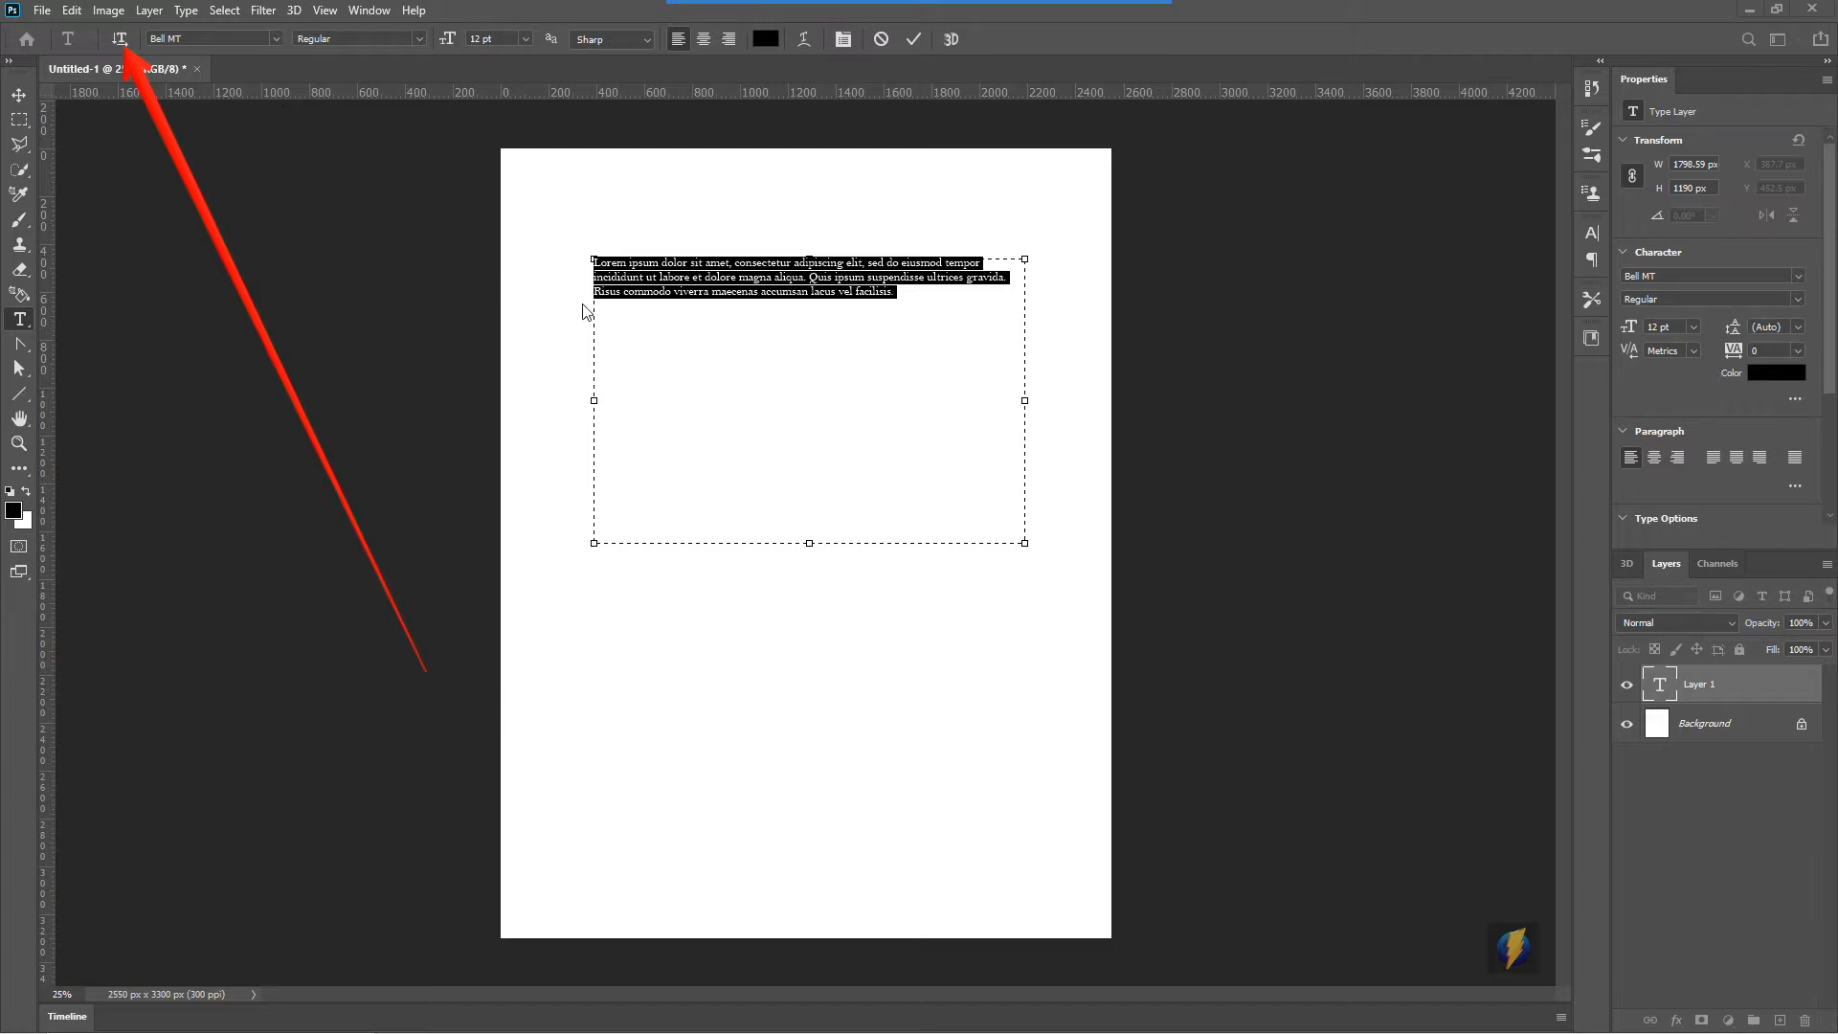
left_click(120, 38)
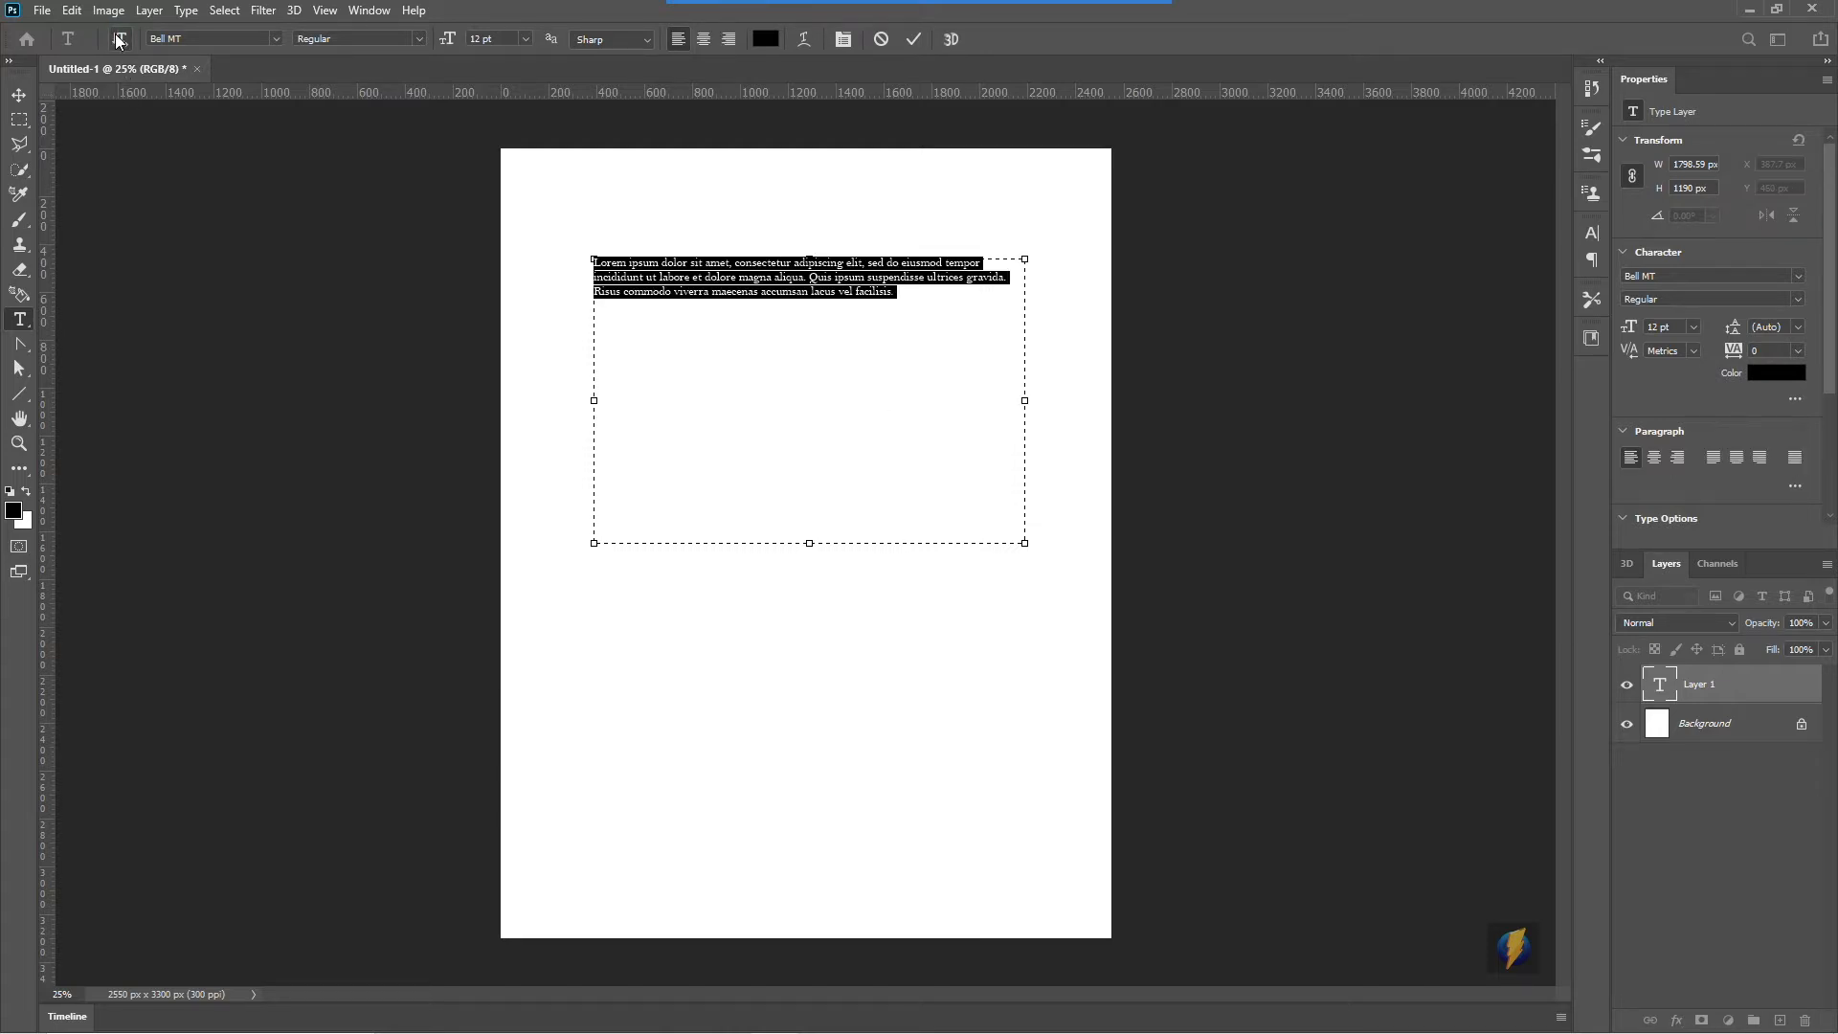
mouse_move(982, 38)
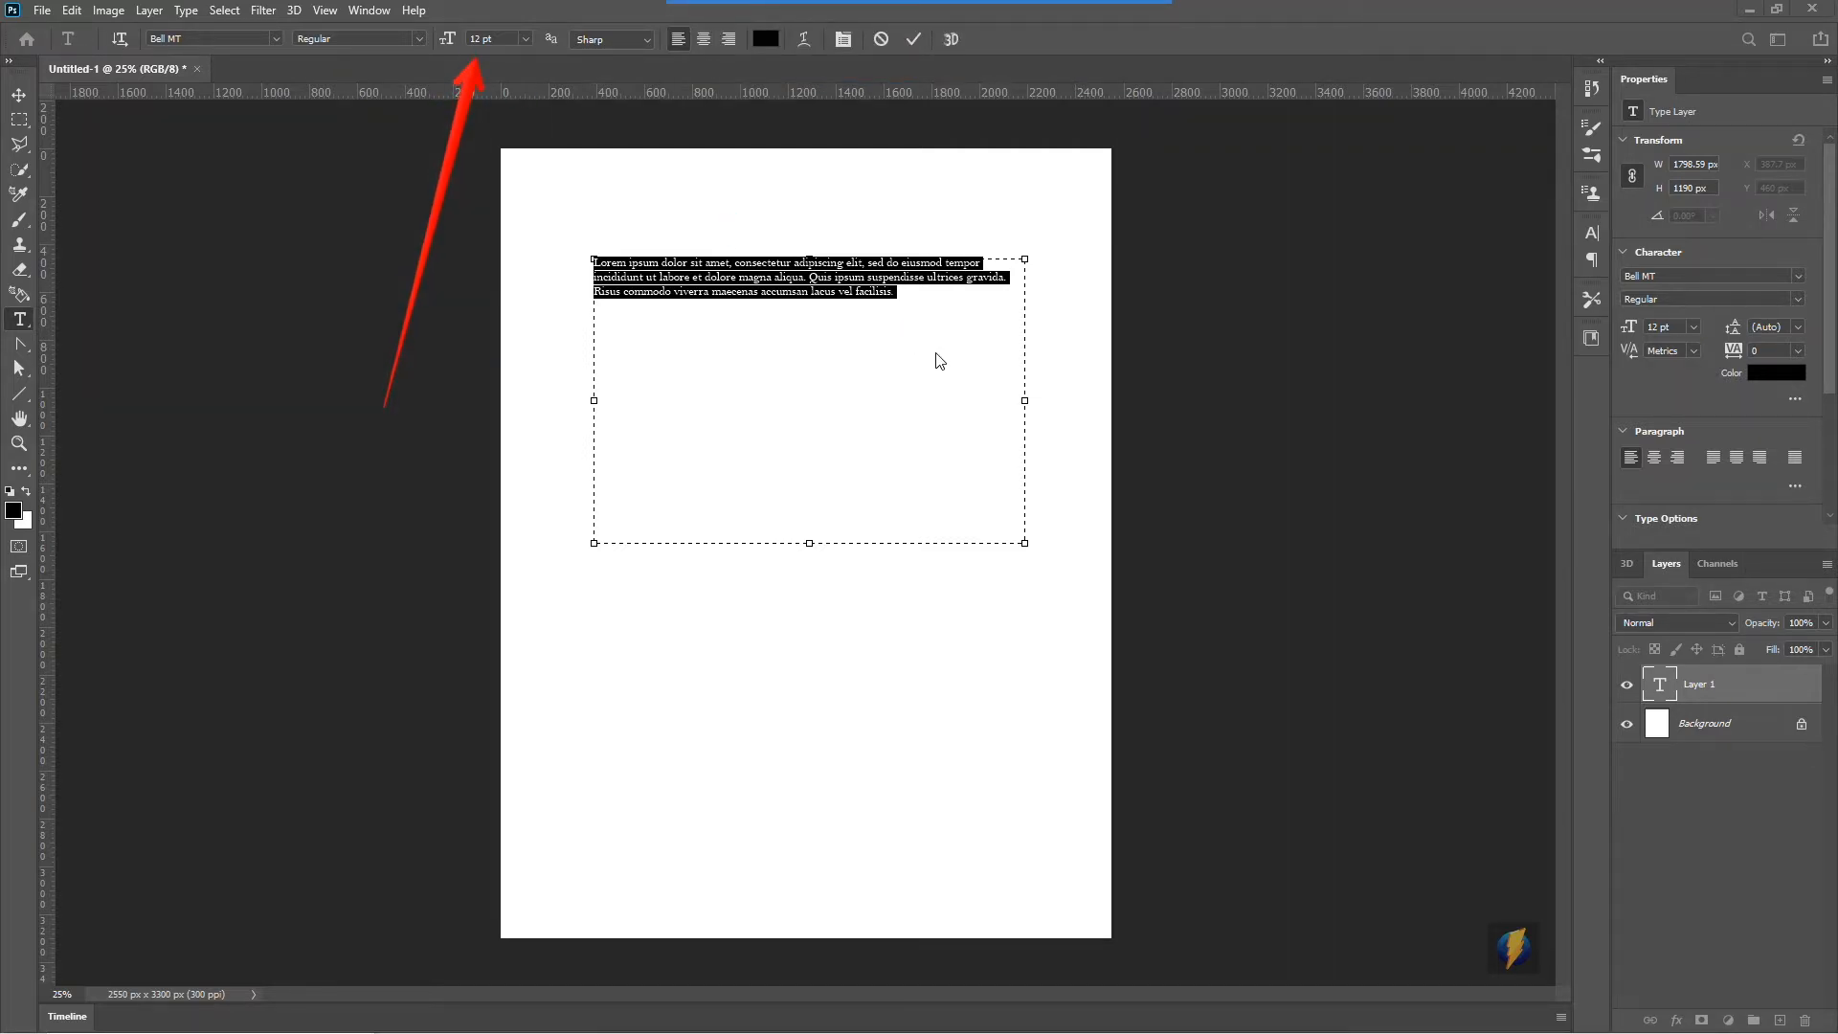
Step: Try the placeholder text at font sizes of 24 pt and 72 pt
left_click(527, 38)
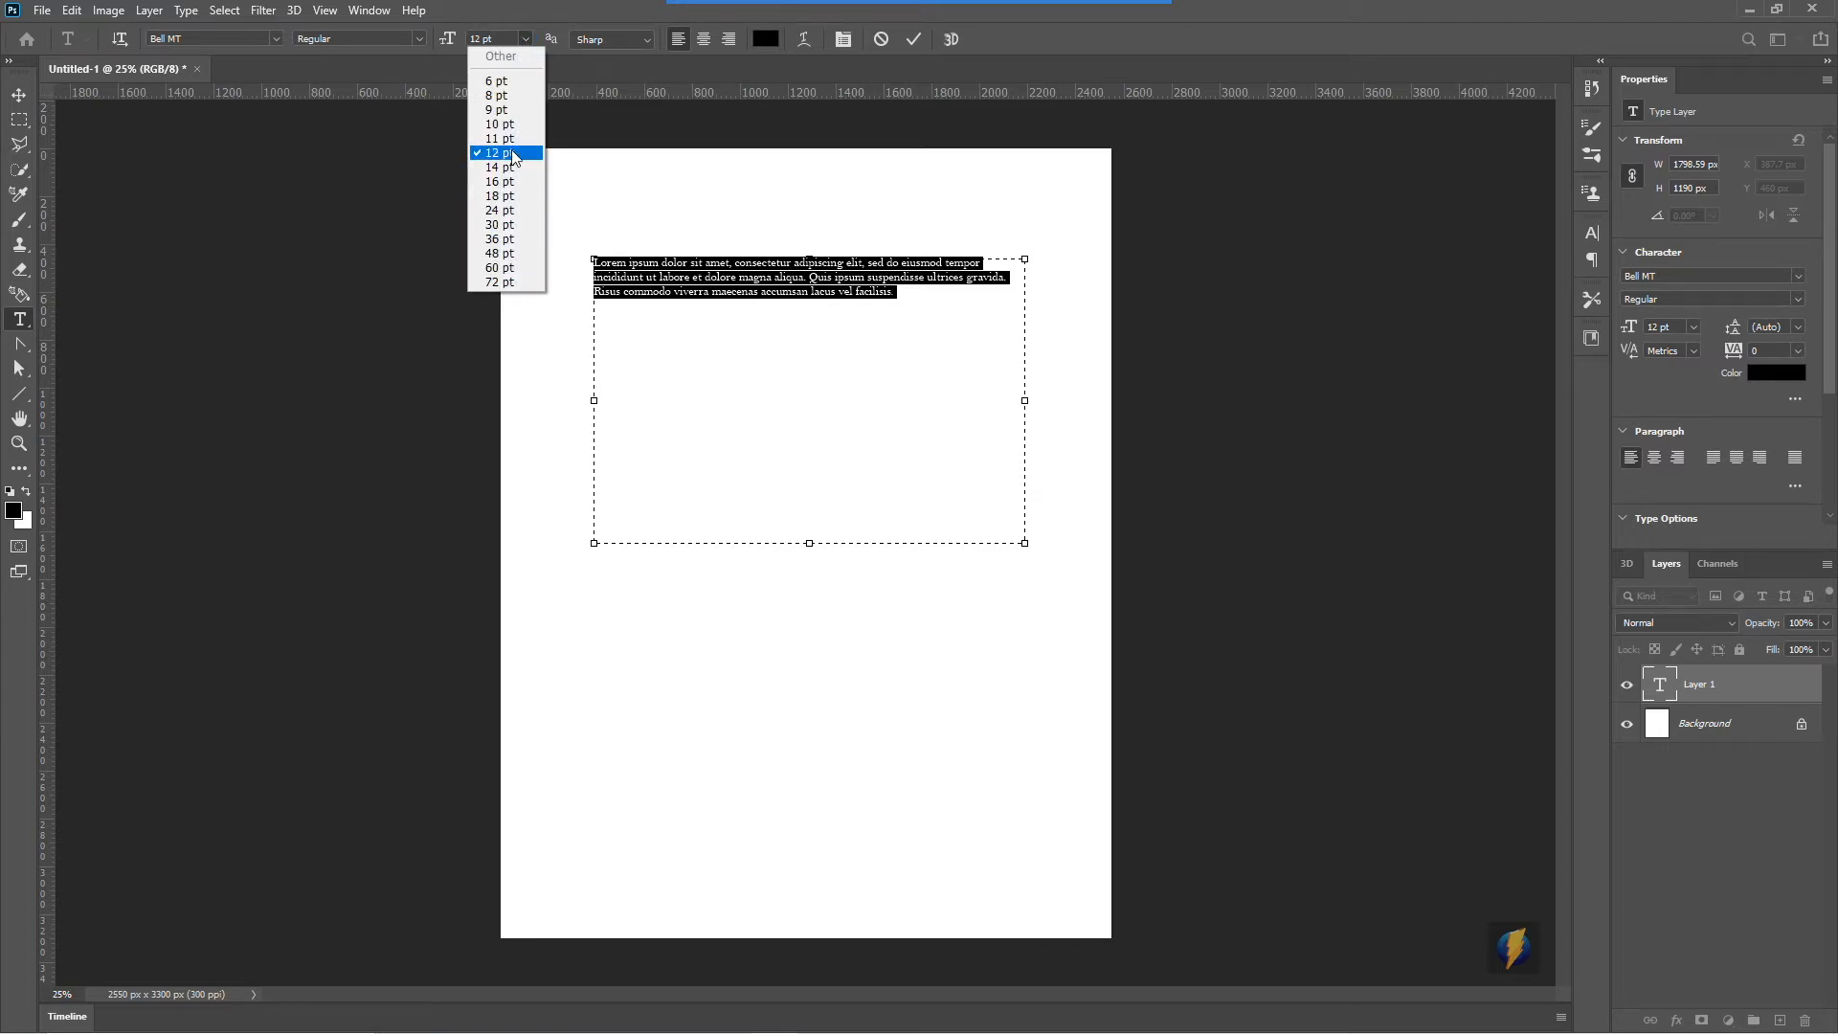
left_click(510, 211)
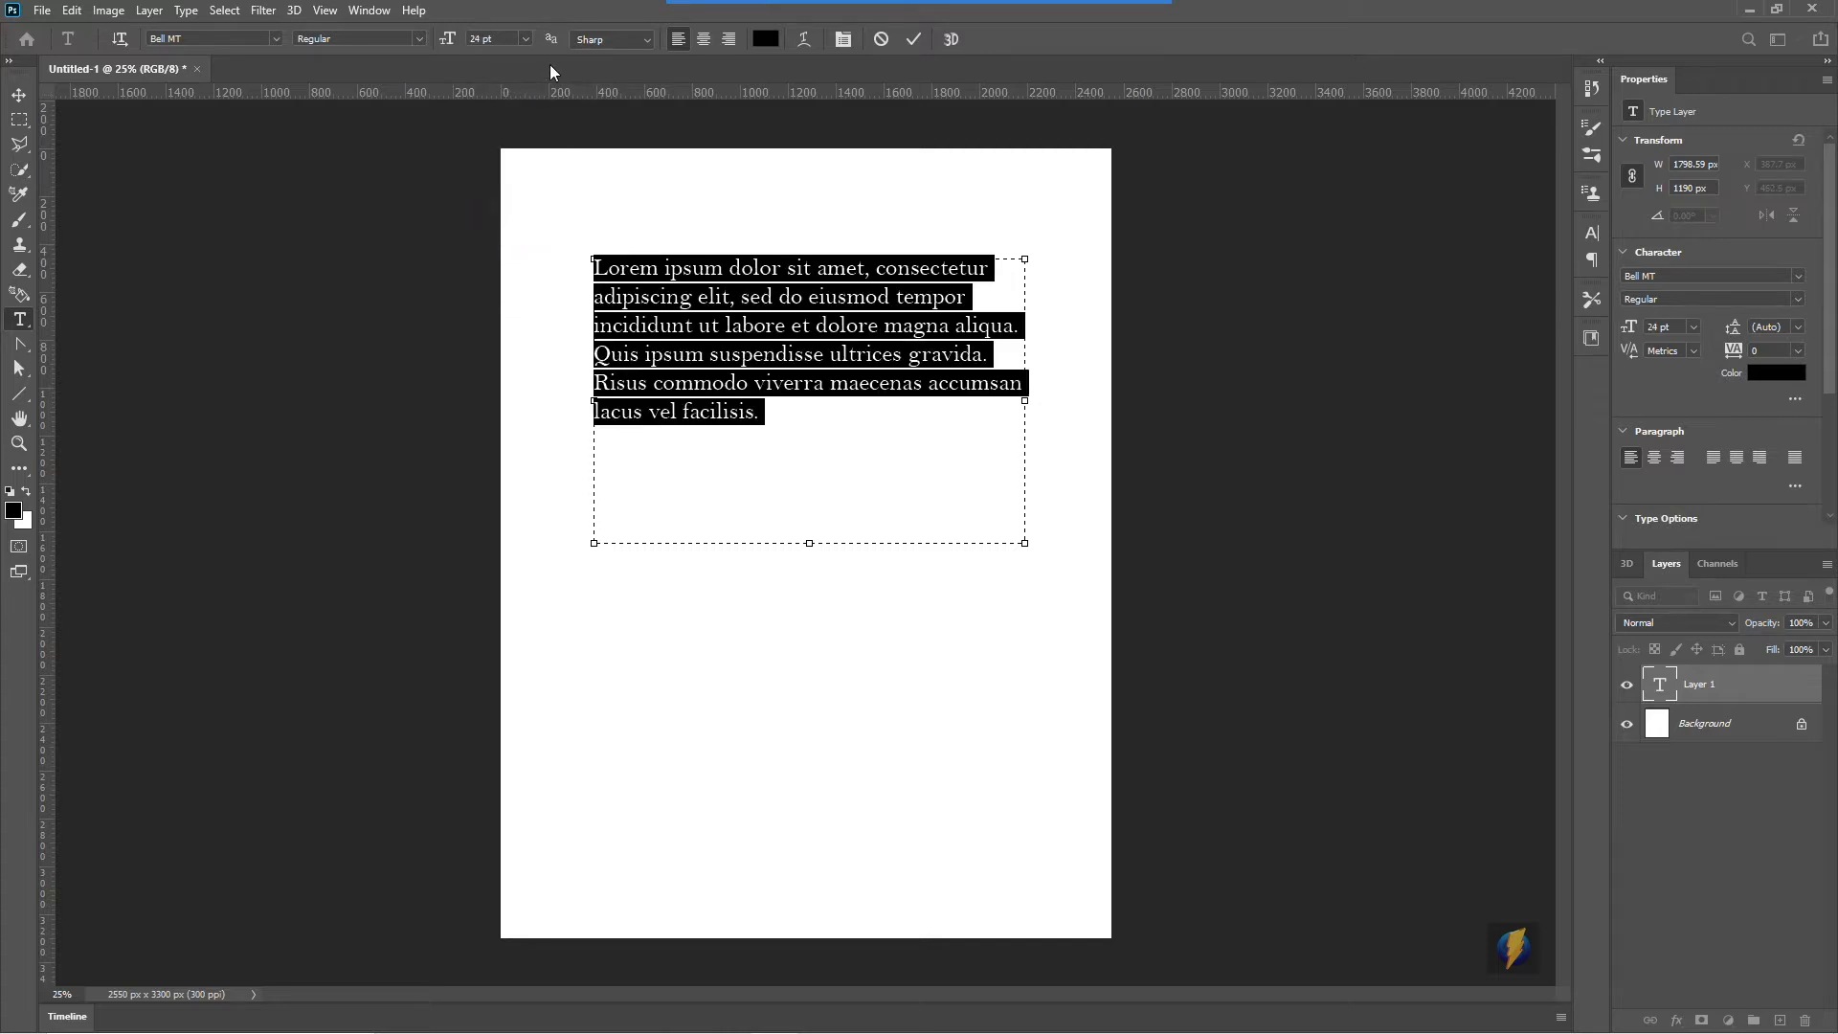
left_click(527, 43)
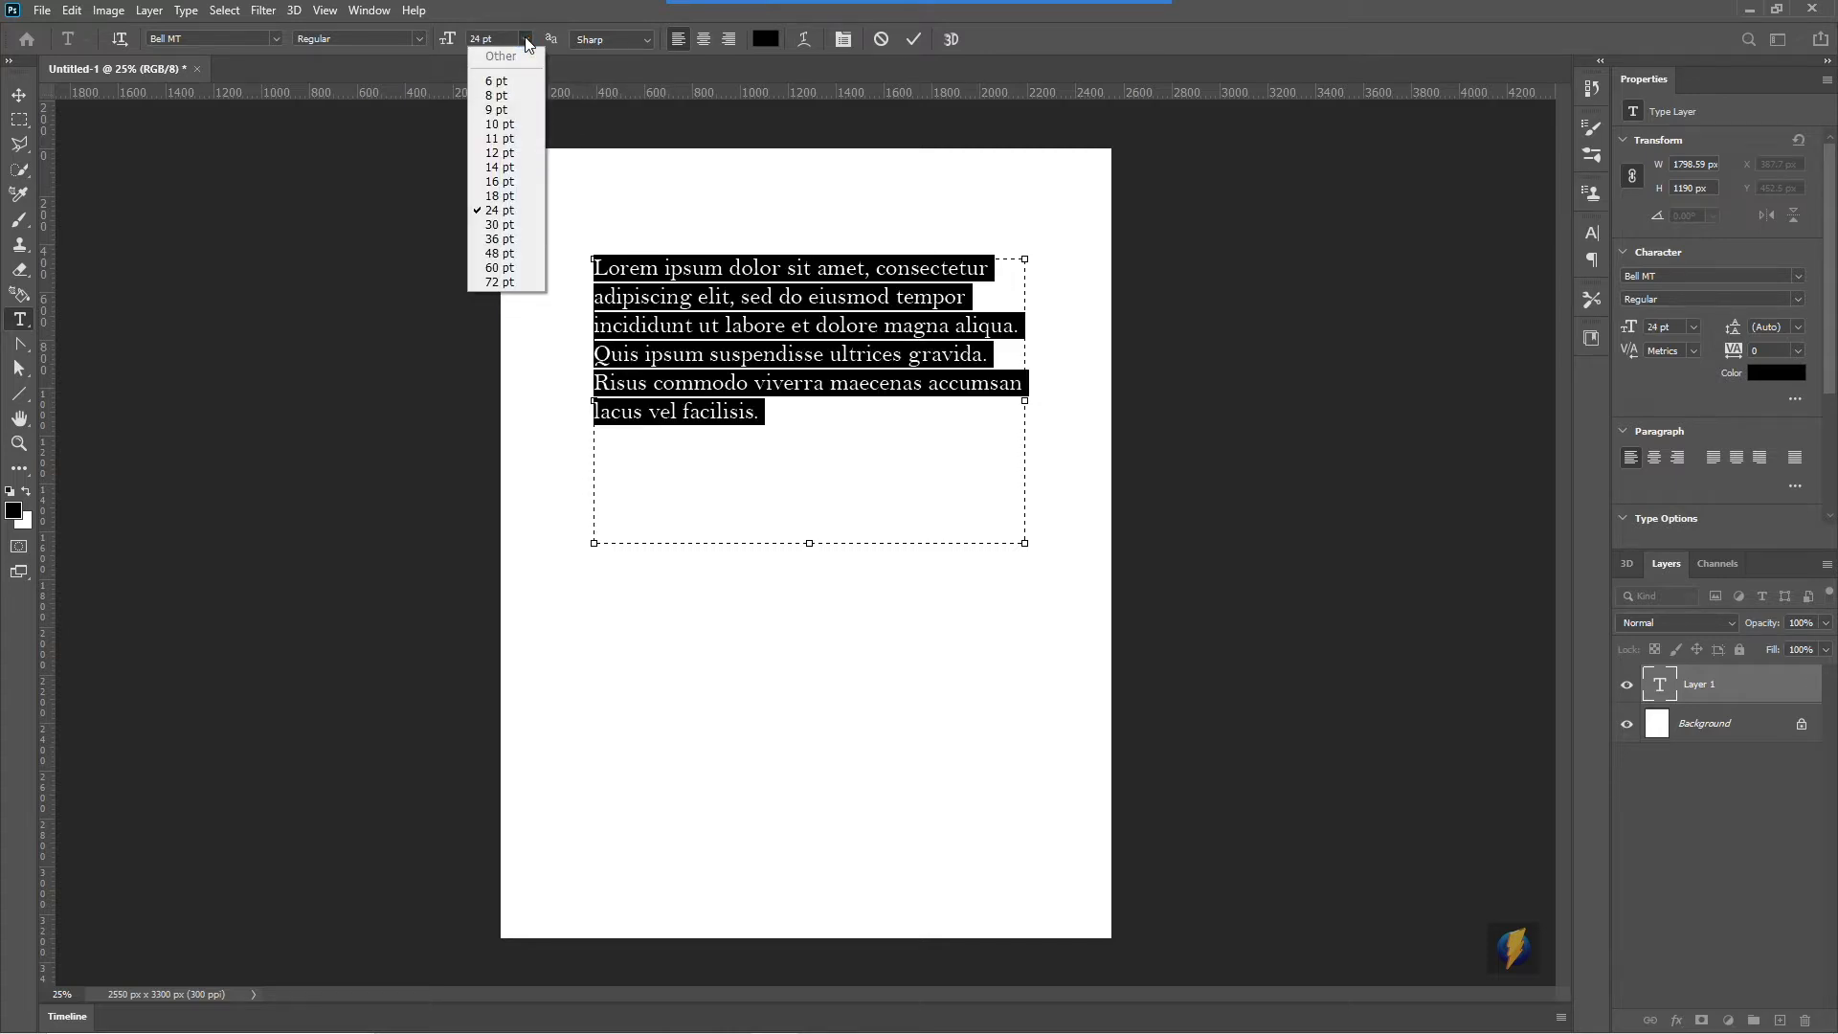
left_click(509, 283)
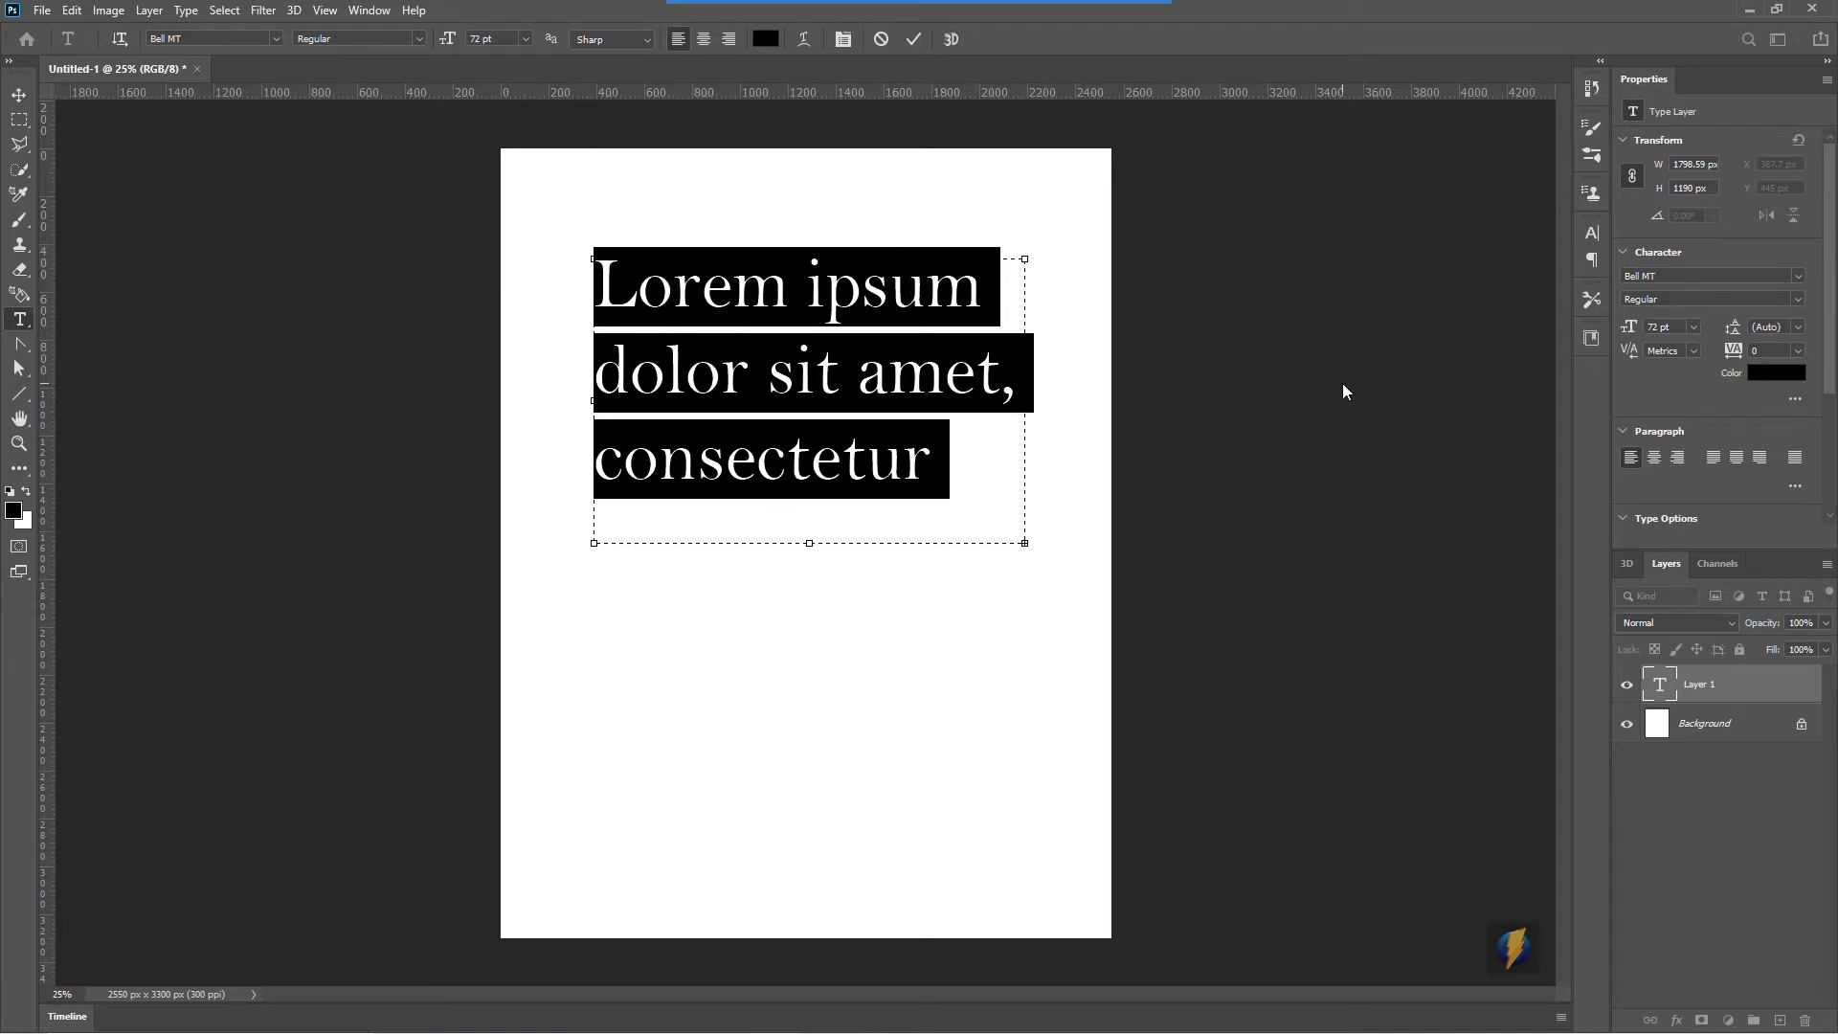
Step: Enlarge the text box on all four sides to about 2246 × 2894 px so it nearly fills the page
left_click_drag(810, 544, 810, 882)
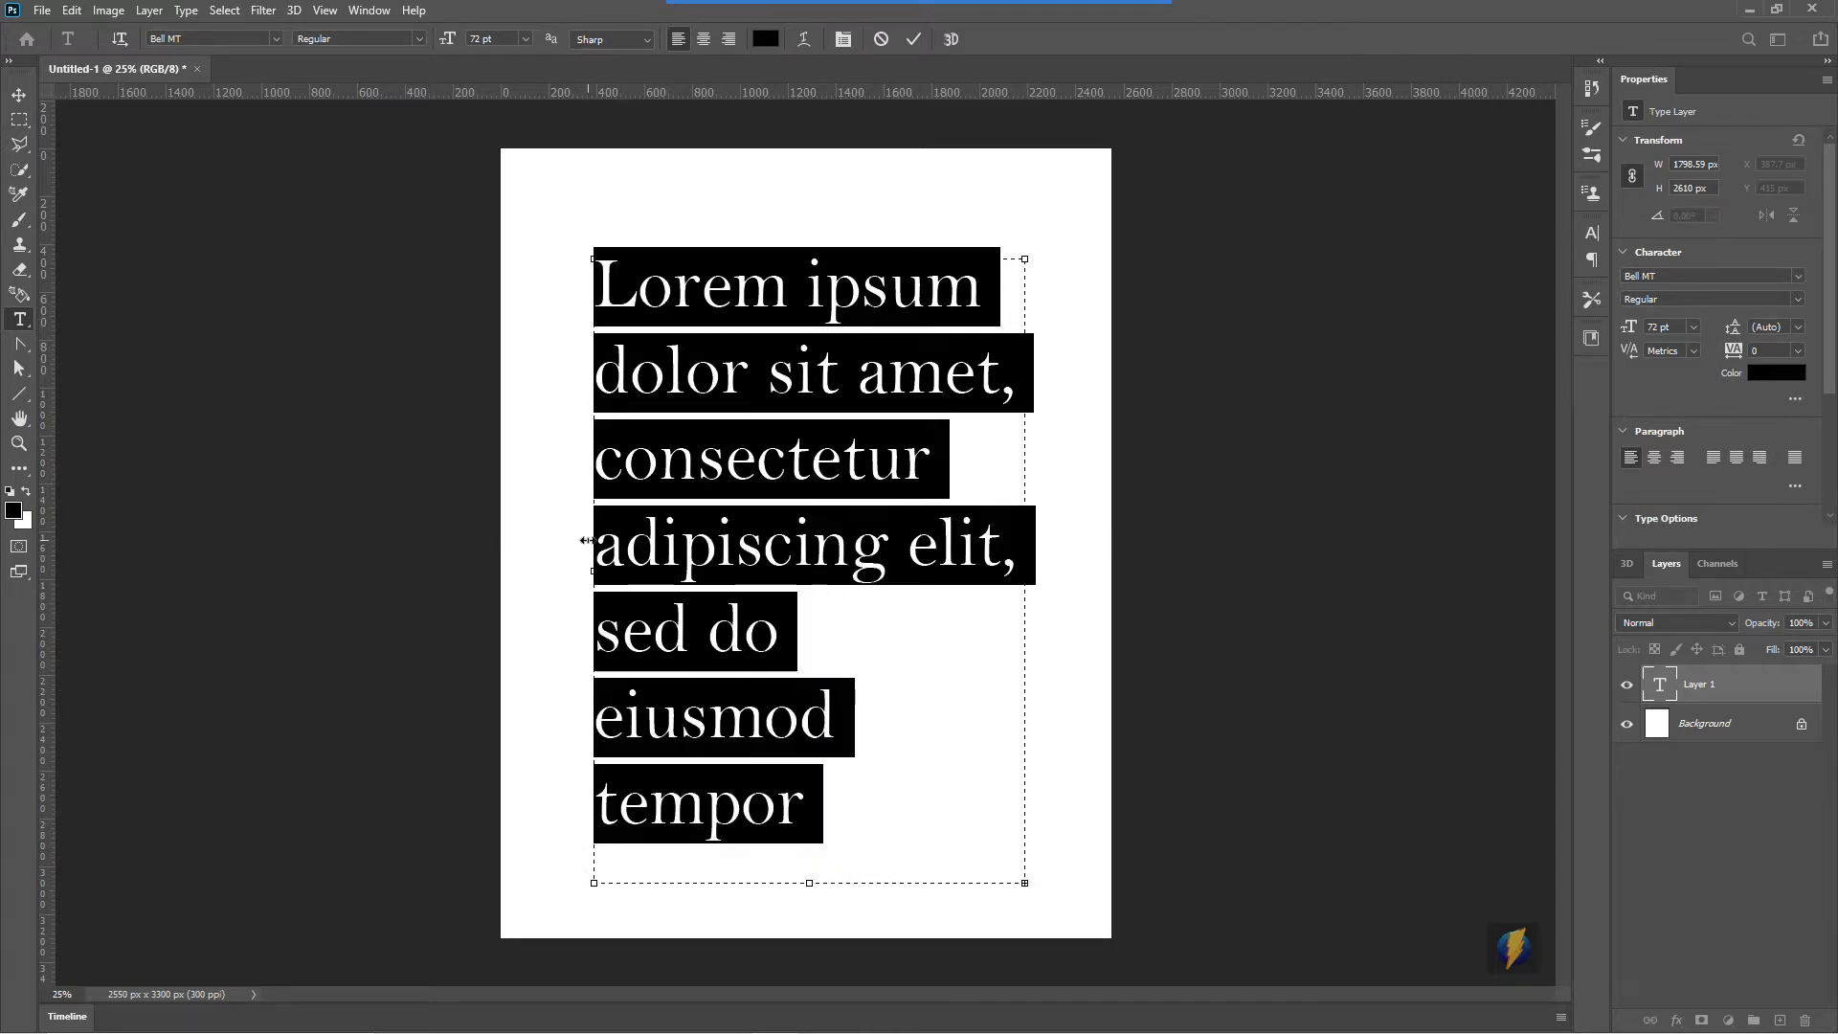
left_click_drag(595, 571, 541, 572)
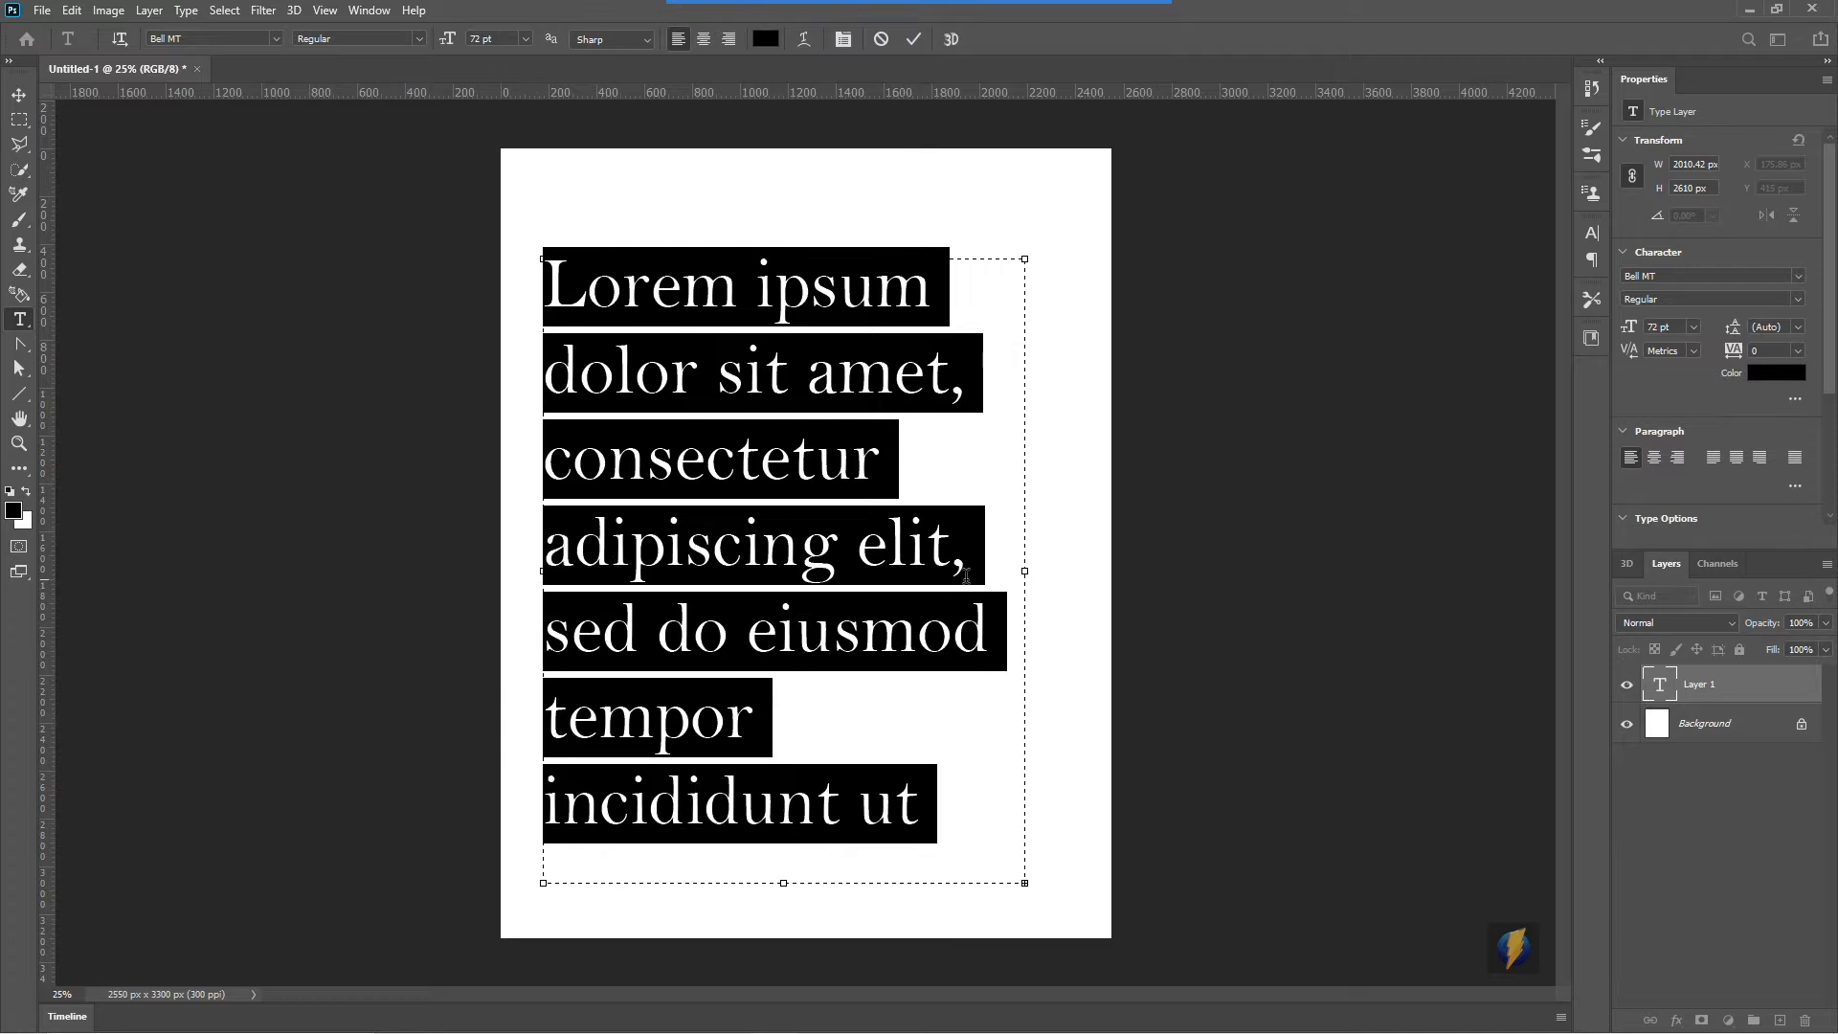
left_click_drag(1024, 573, 1082, 572)
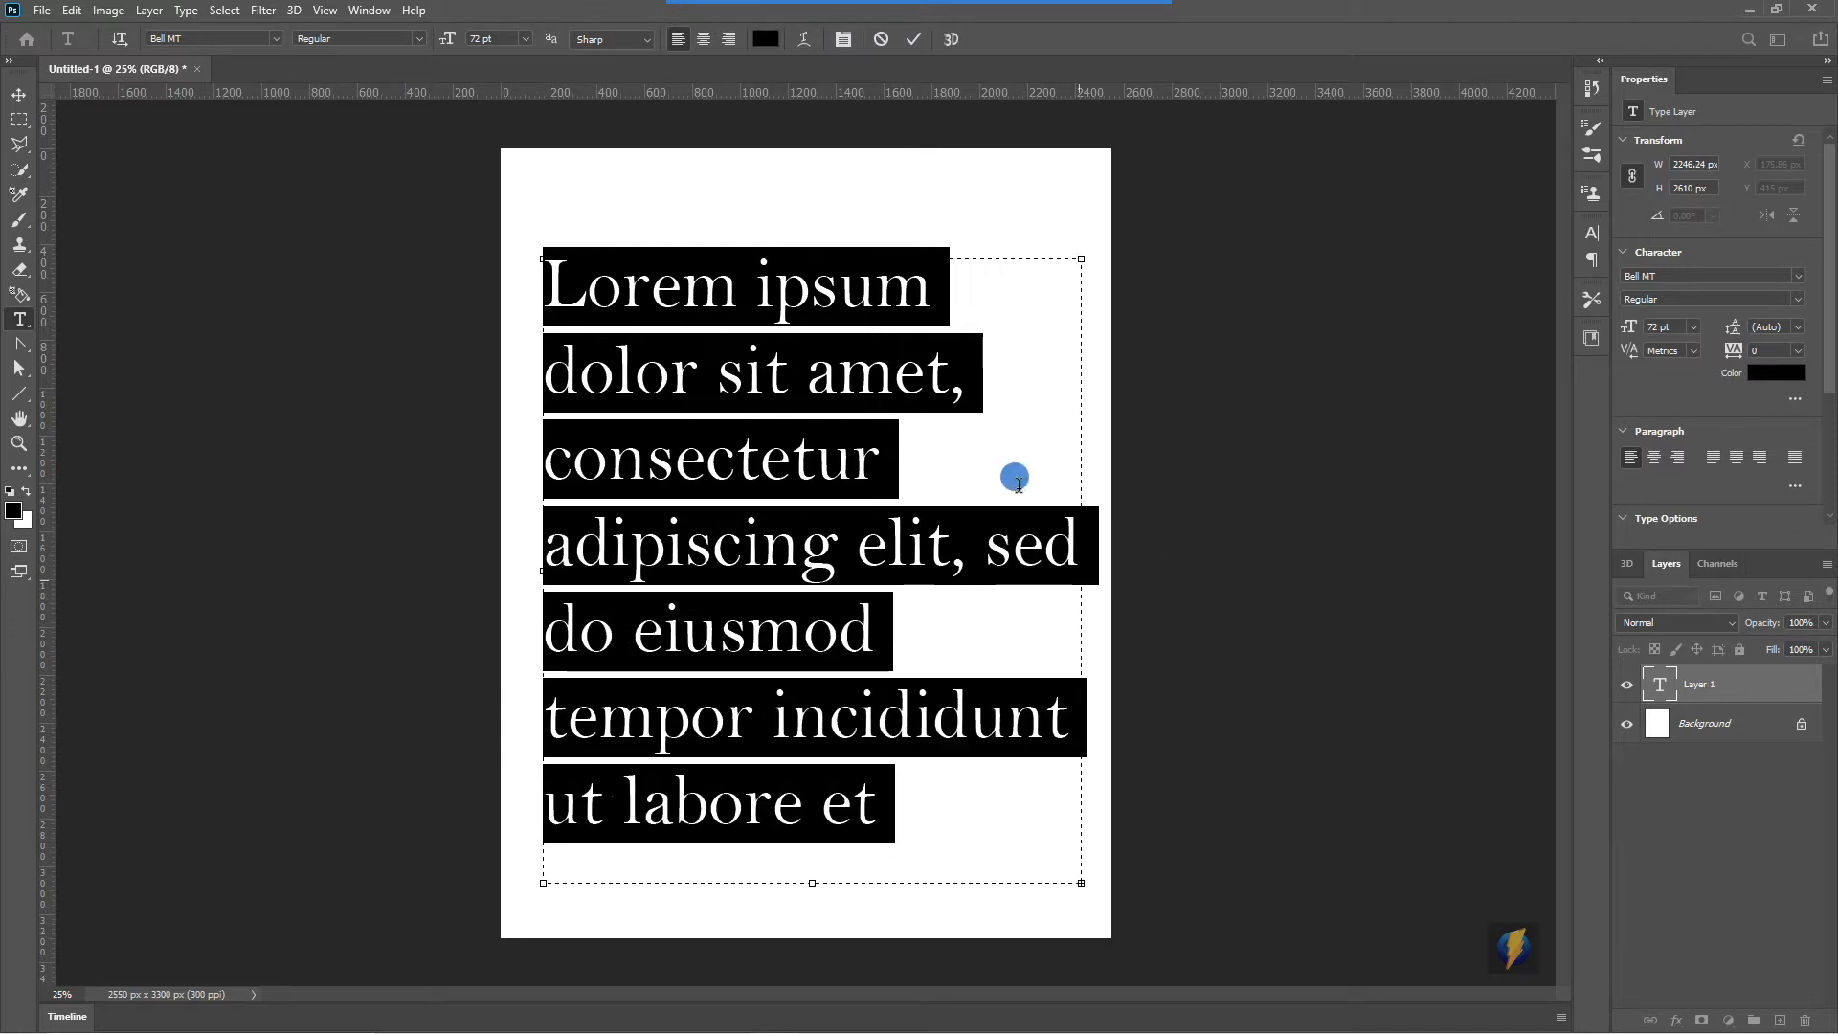
left_click_drag(816, 258, 812, 190)
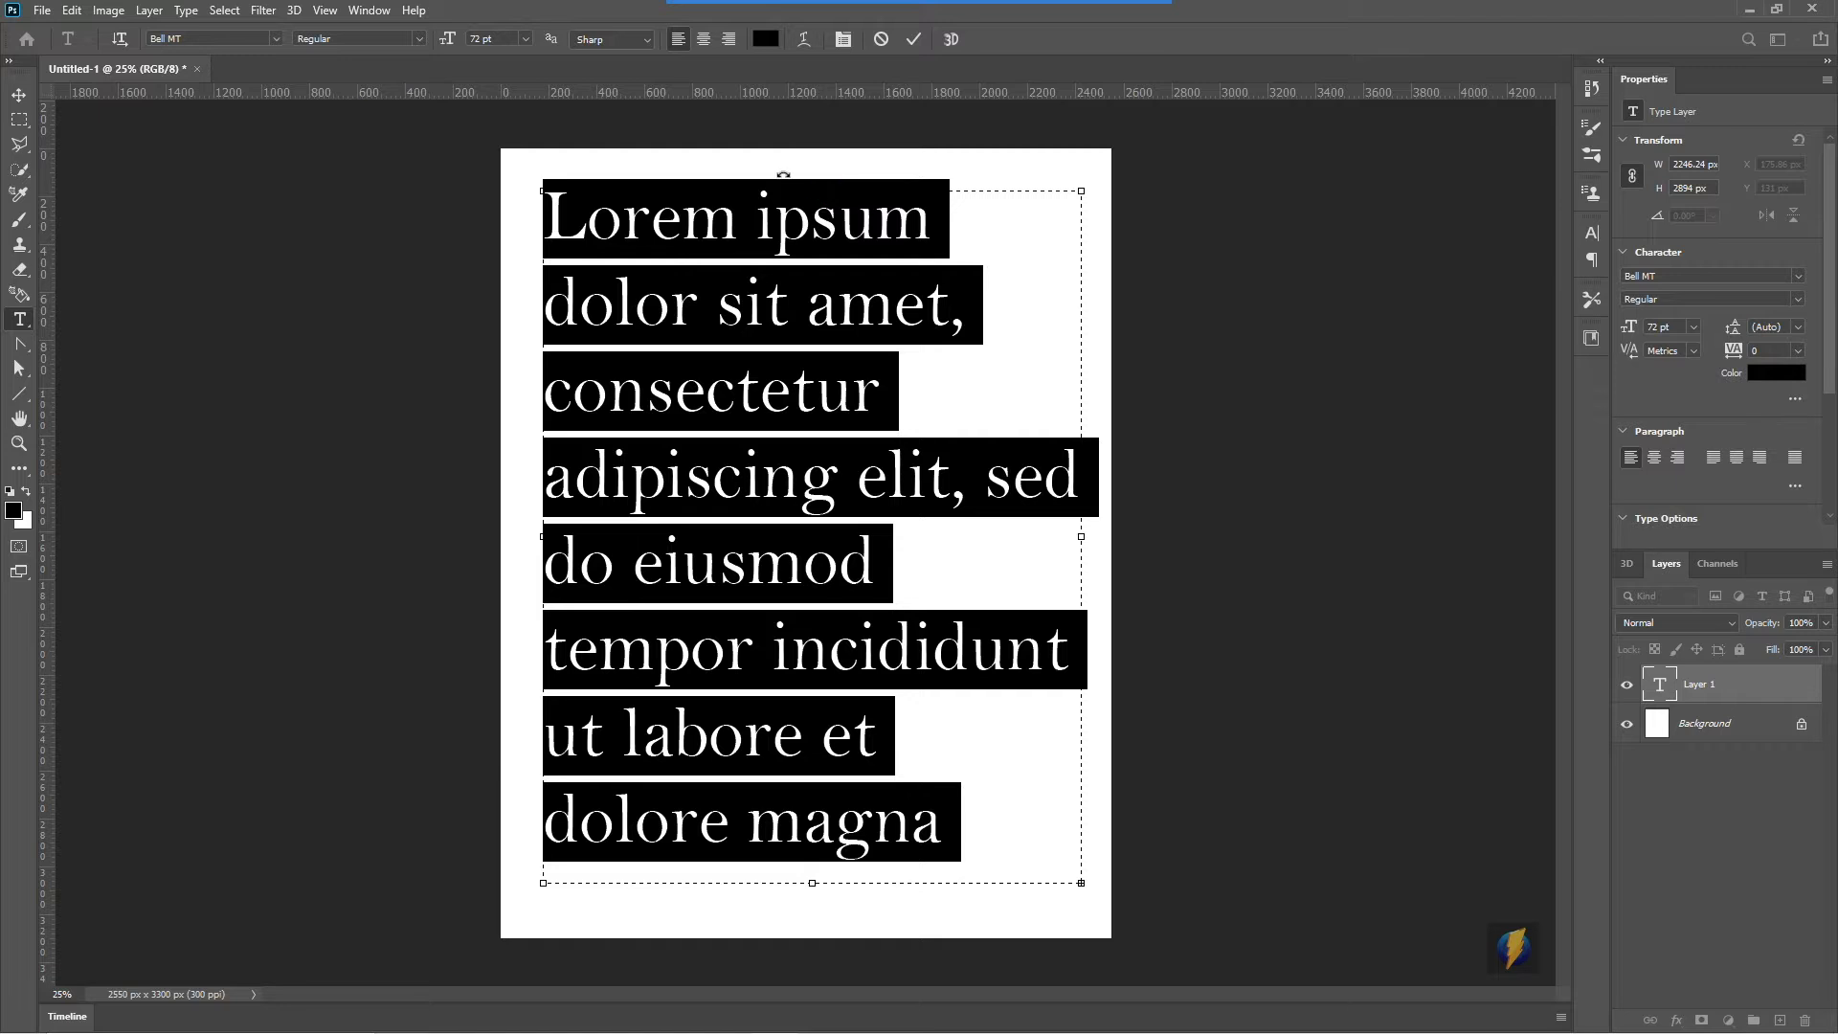
Step: Try the paragraph text at 36 pt and set its font size to 48 pt
left_click(526, 39)
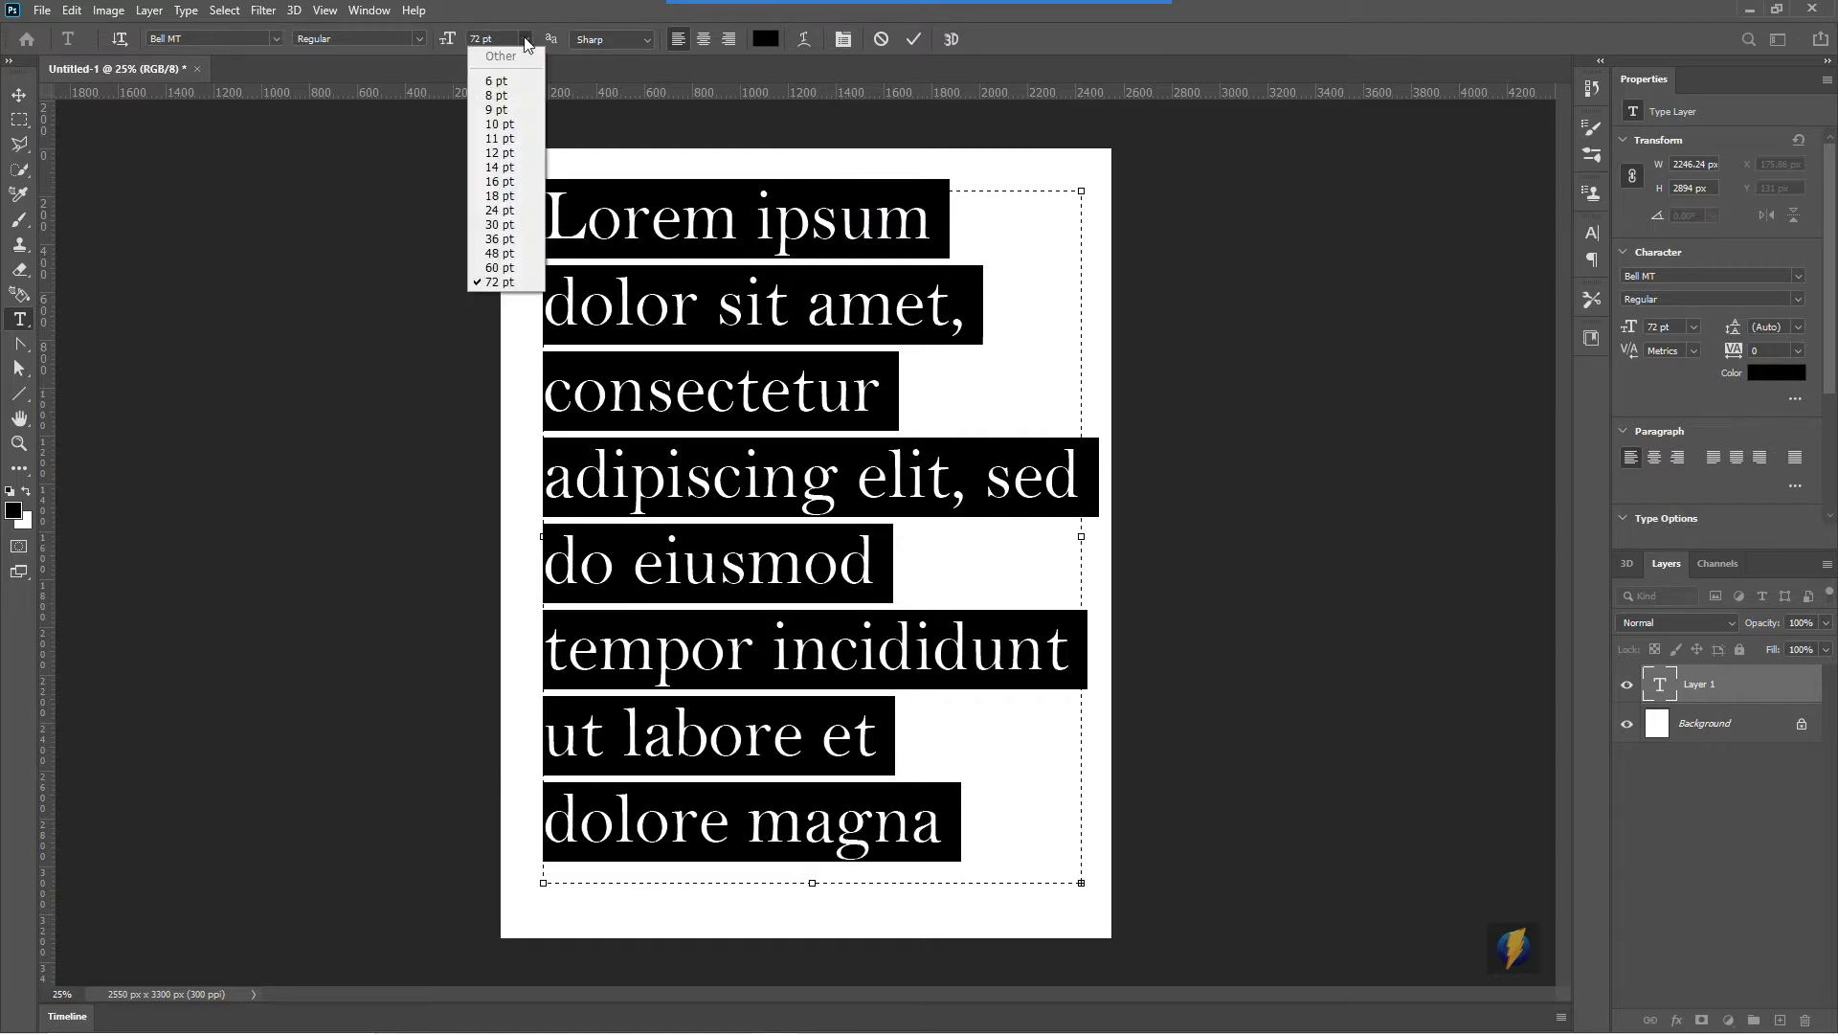
left_click(500, 239)
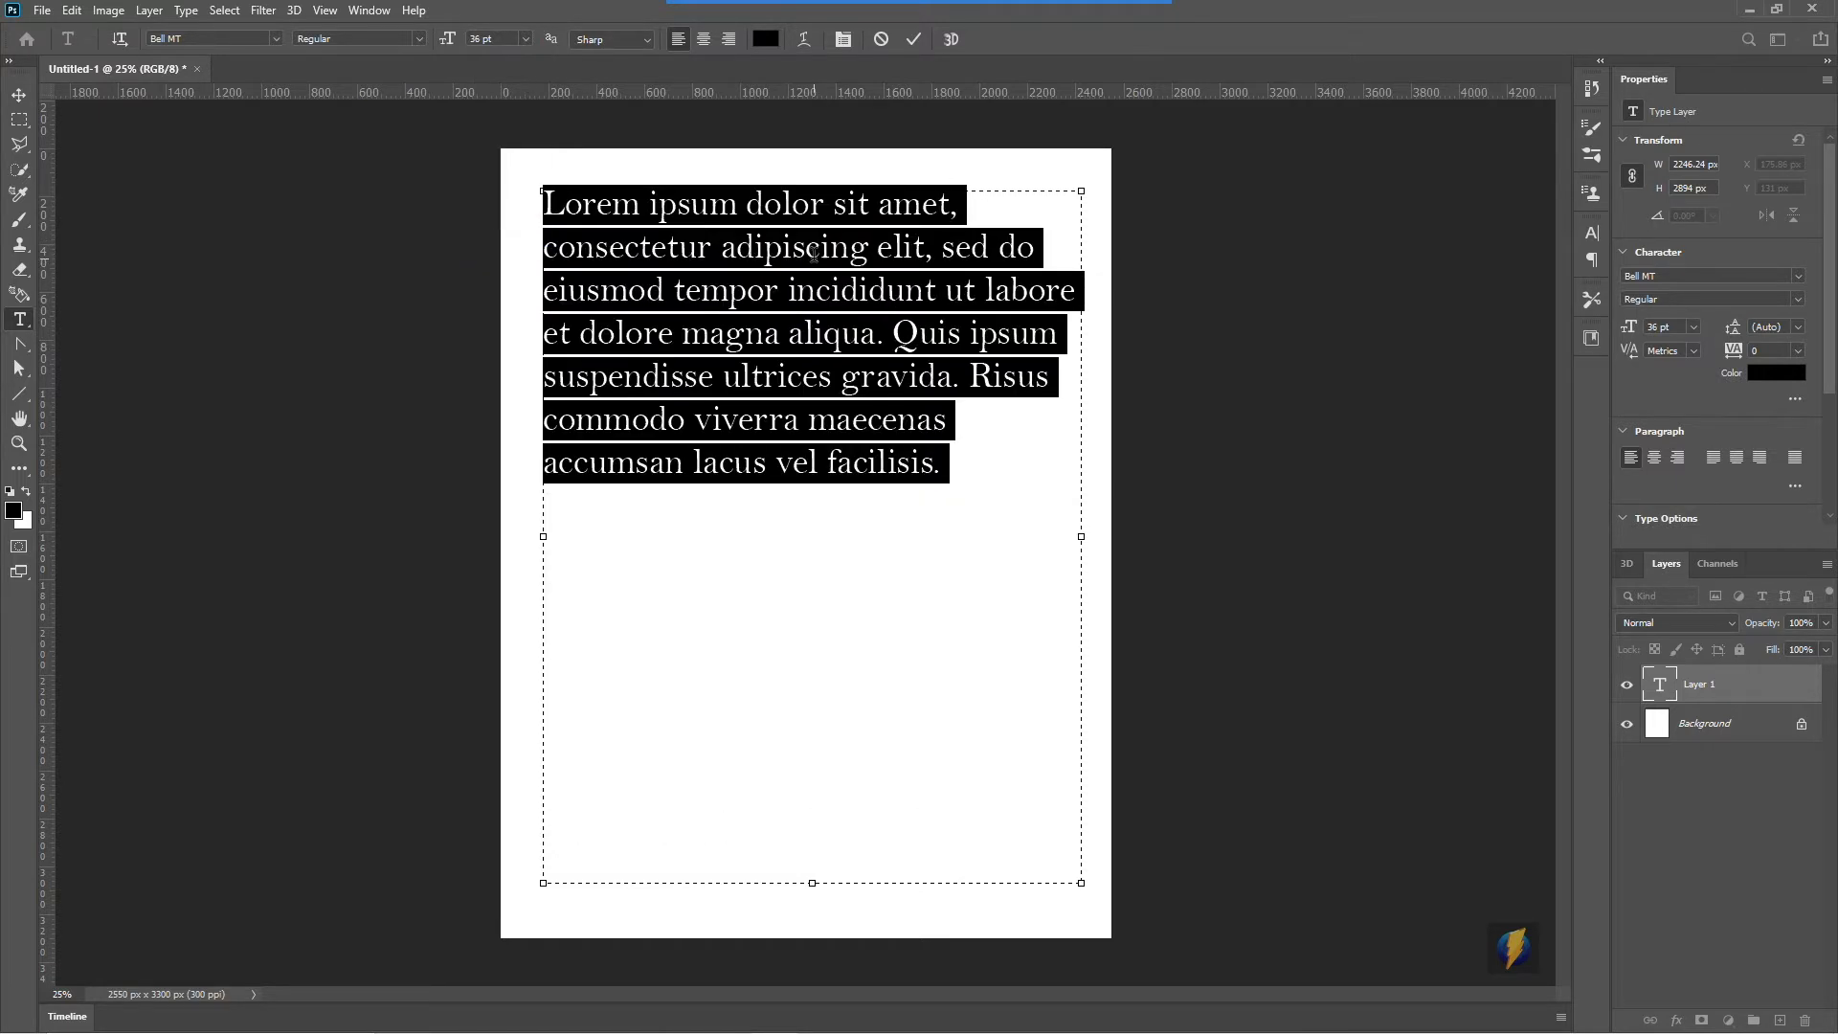
left_click(526, 40)
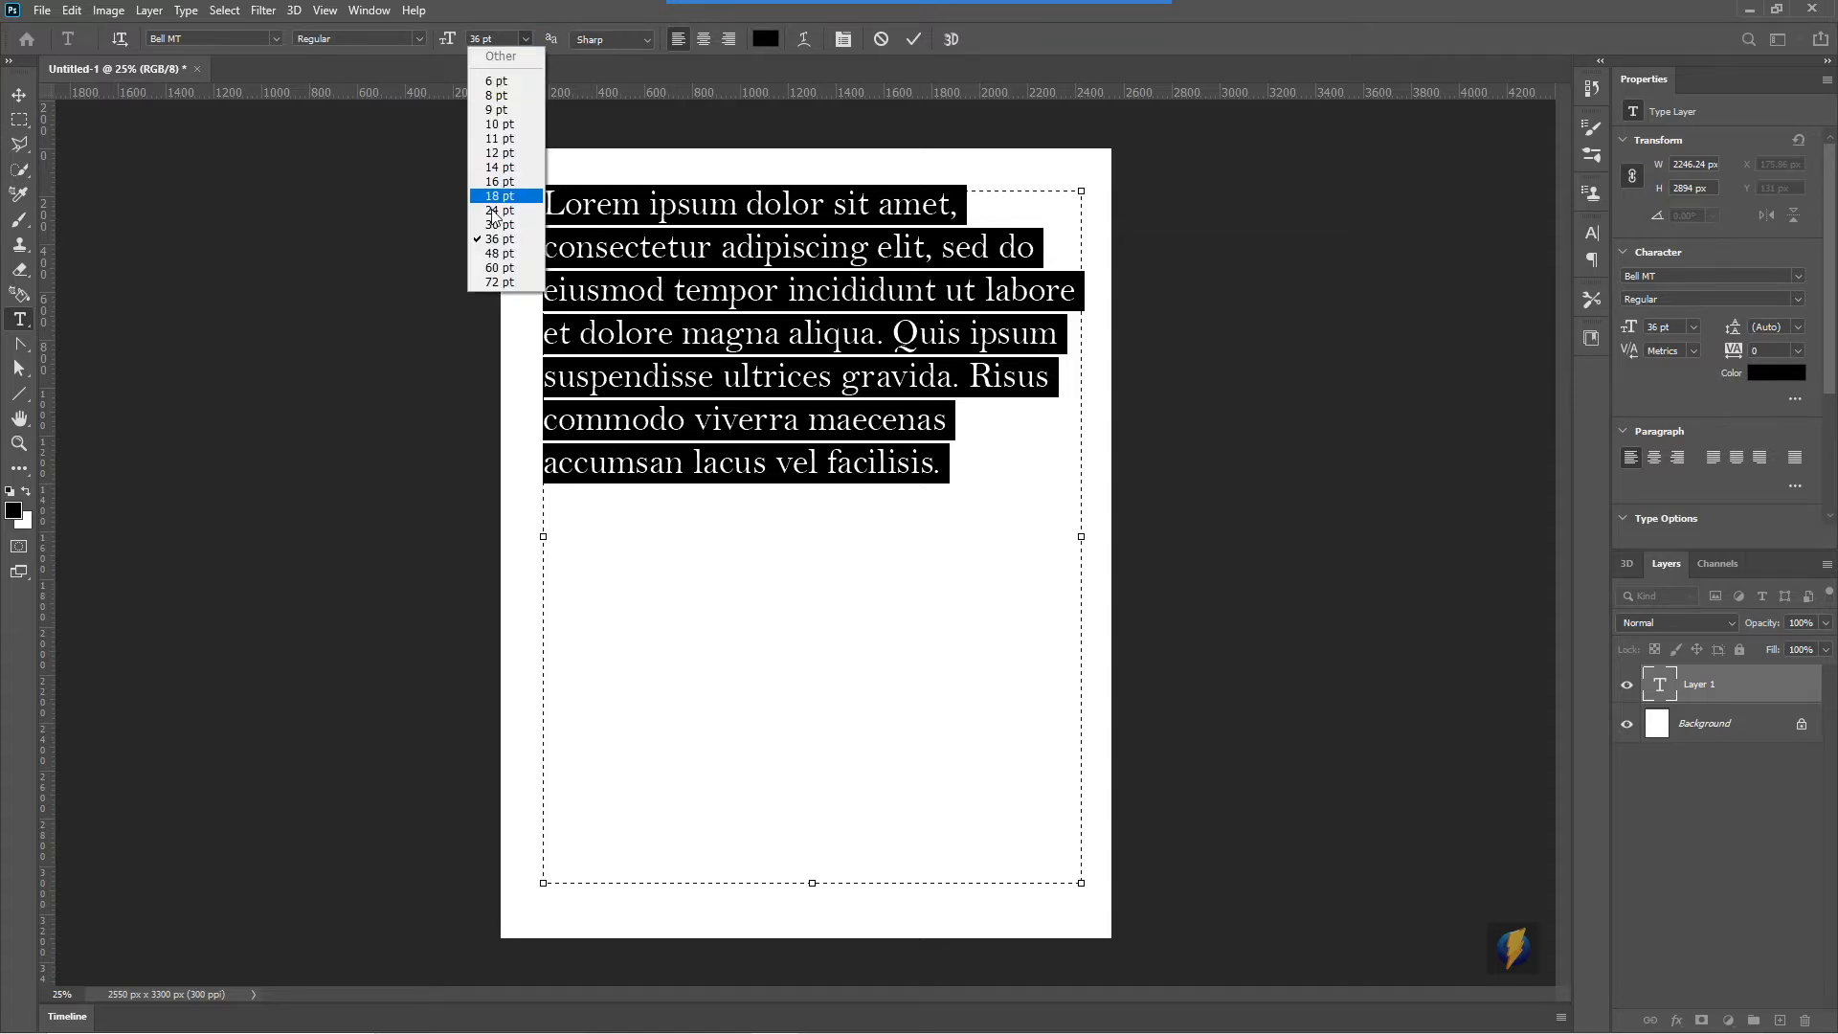
left_click(495, 255)
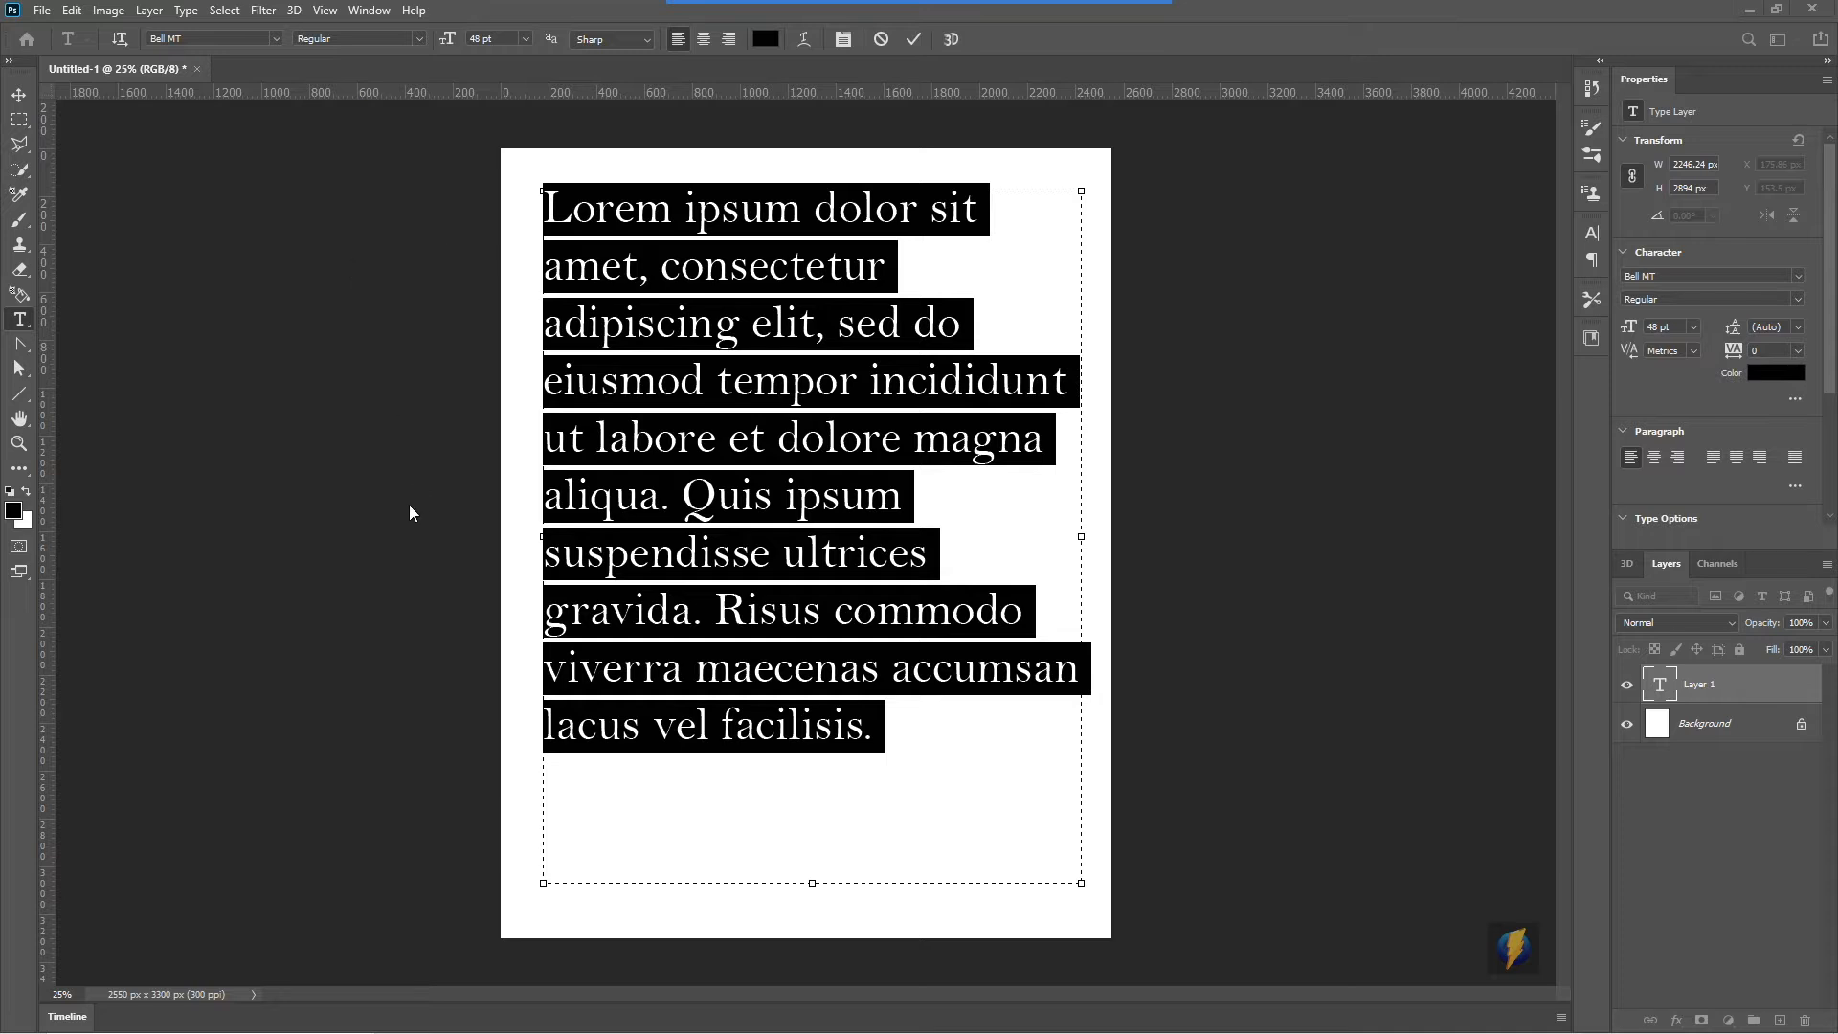
Step: Change the paragraph text's font to Arial
mouse_move(411, 699)
left_mouse_down()
mouse_move(357, 571)
mouse_move(270, 71)
left_mouse_up()
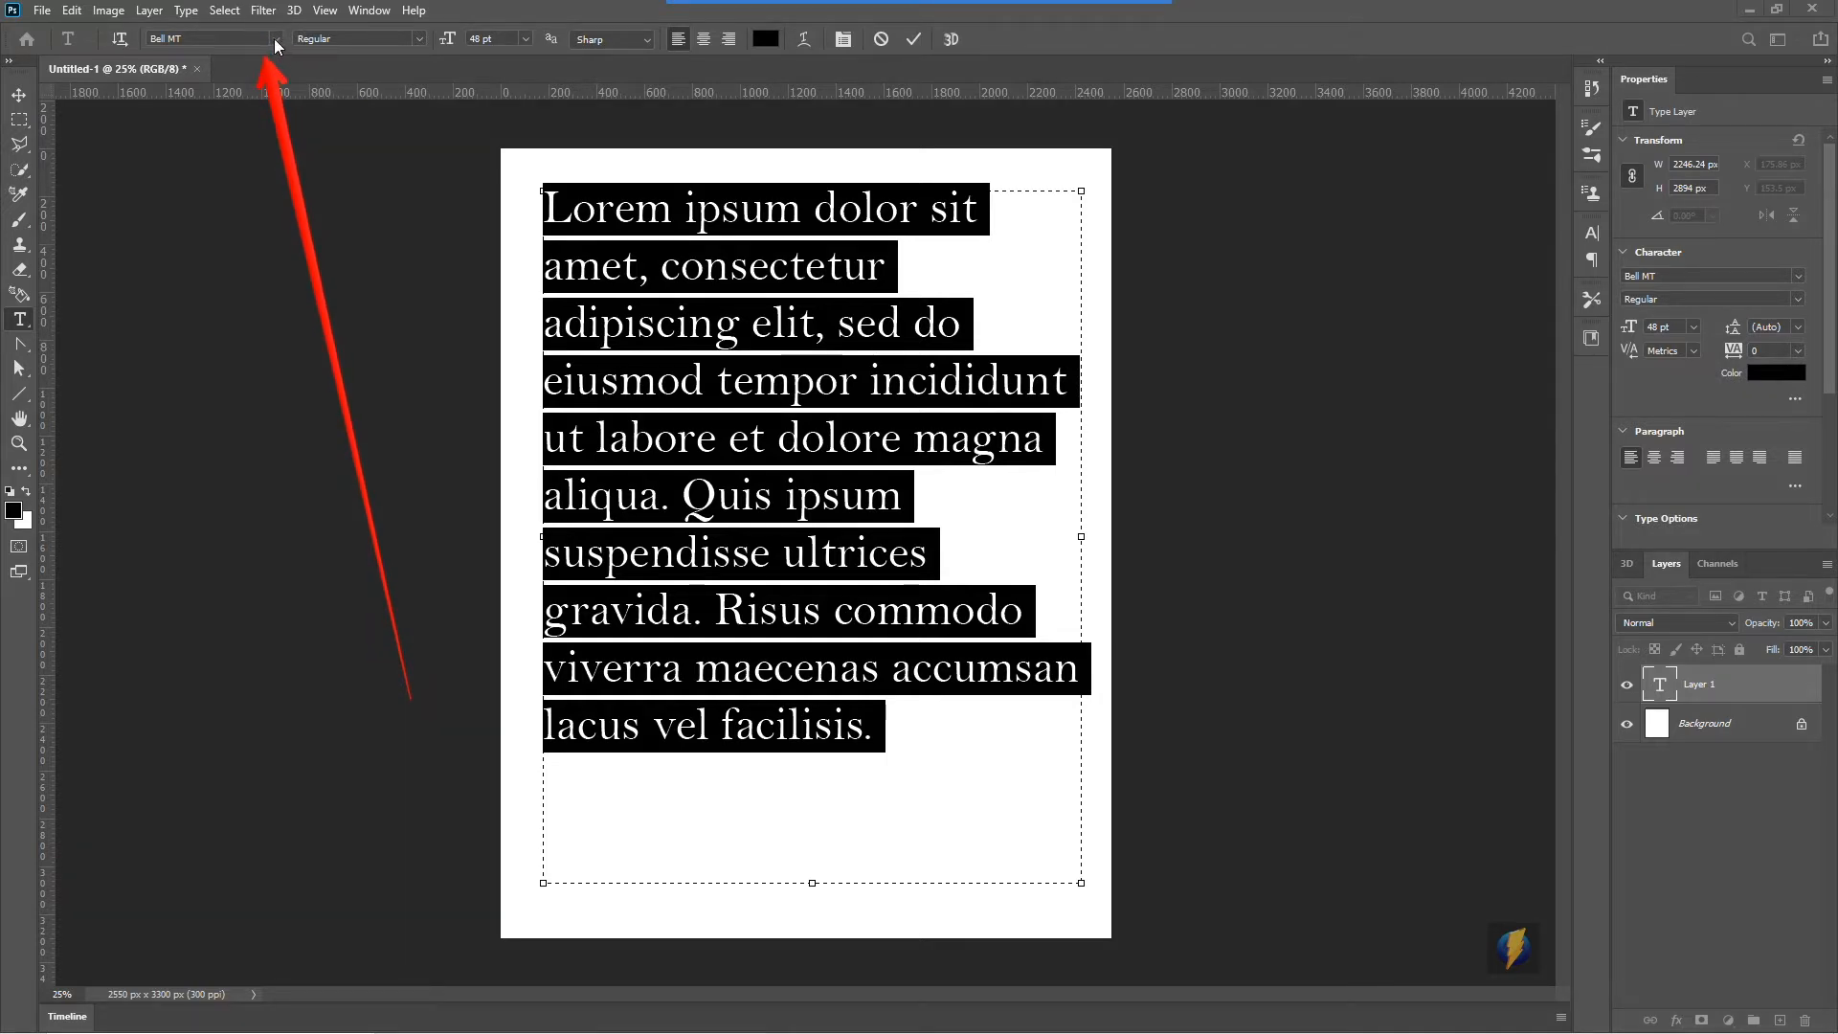
left_click(274, 39)
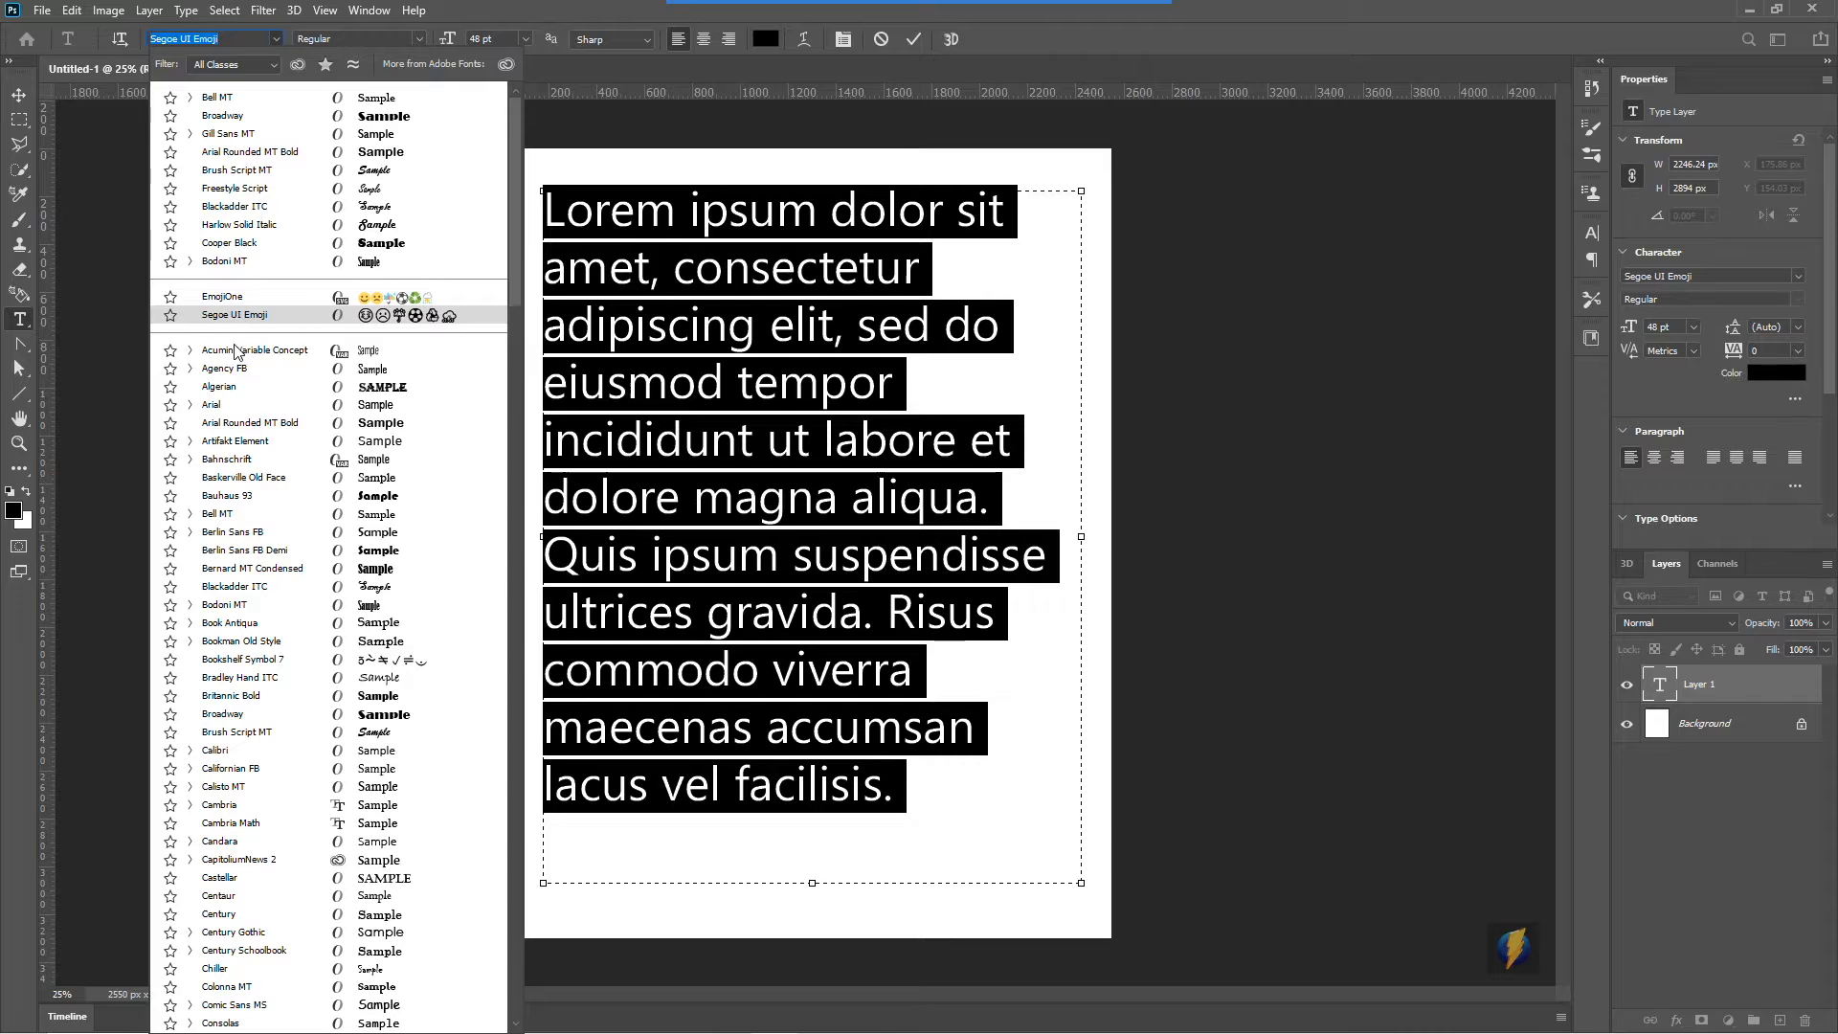
left_click(224, 404)
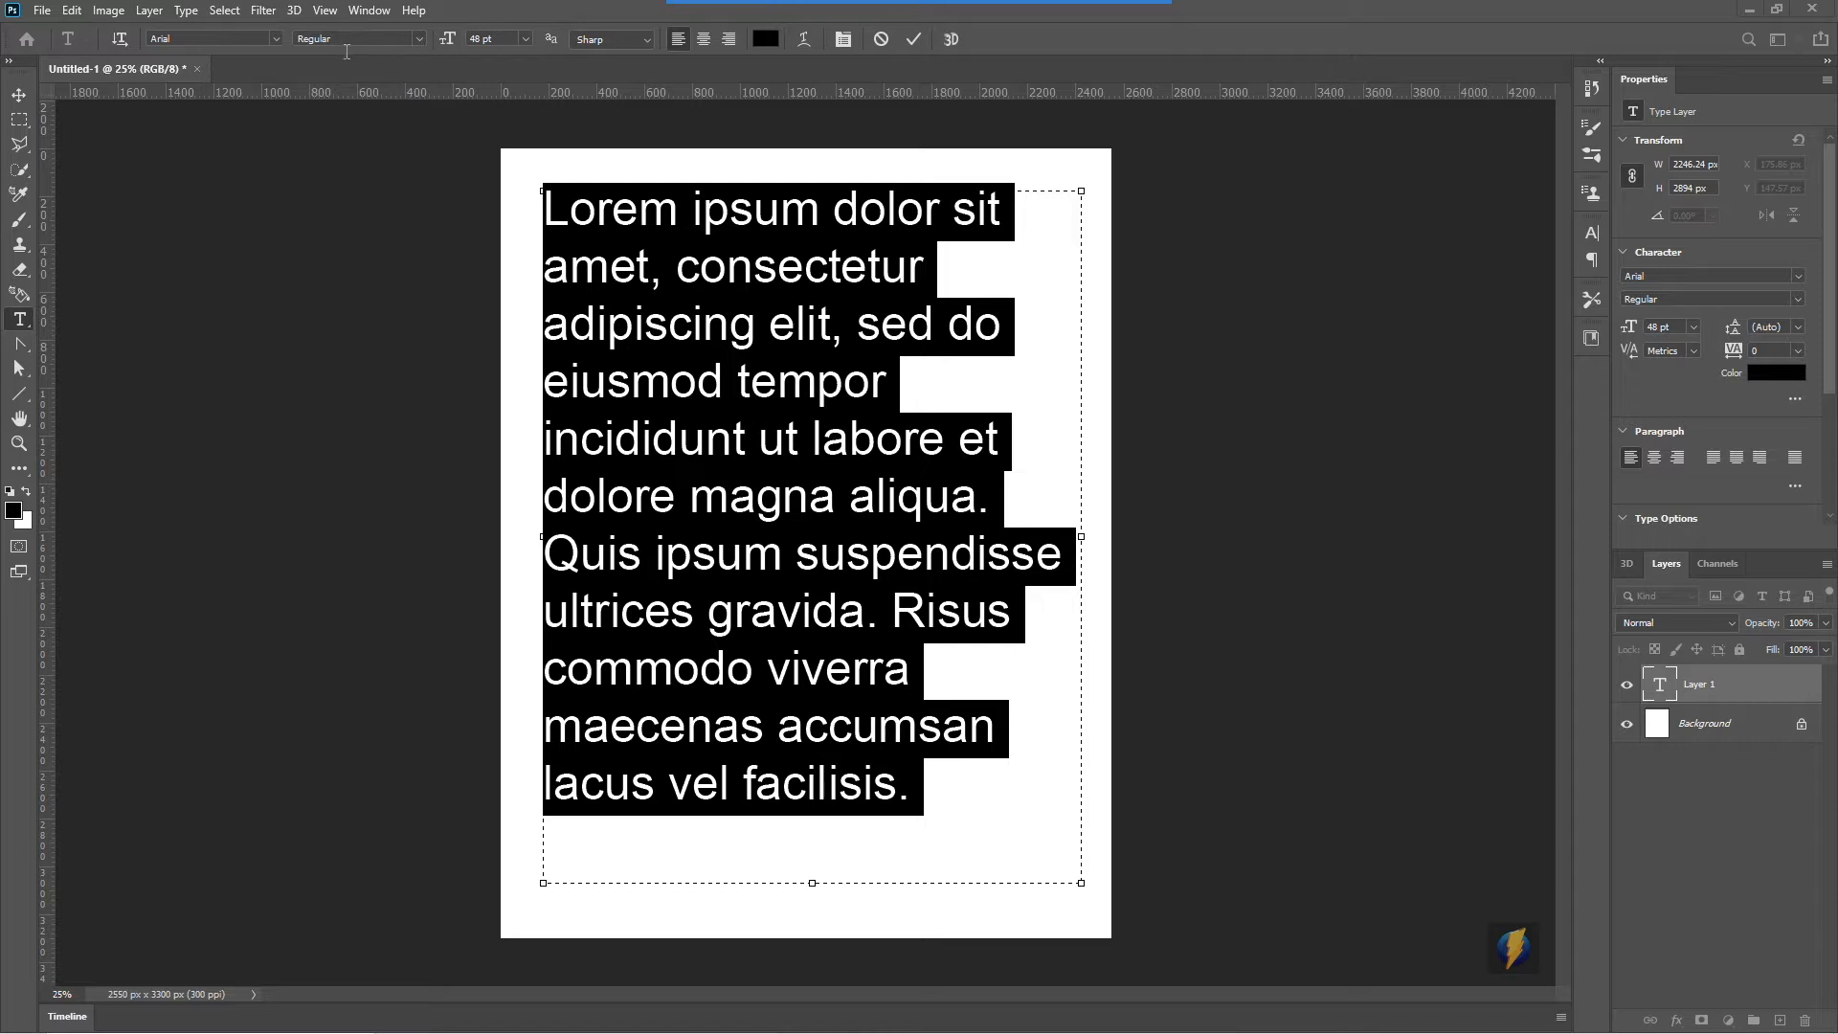
Step: Try the Narrow, Narrow Italic, Italic, Bold and Bold Italic styles on the Arial text and return it to Regular
left_click(422, 40)
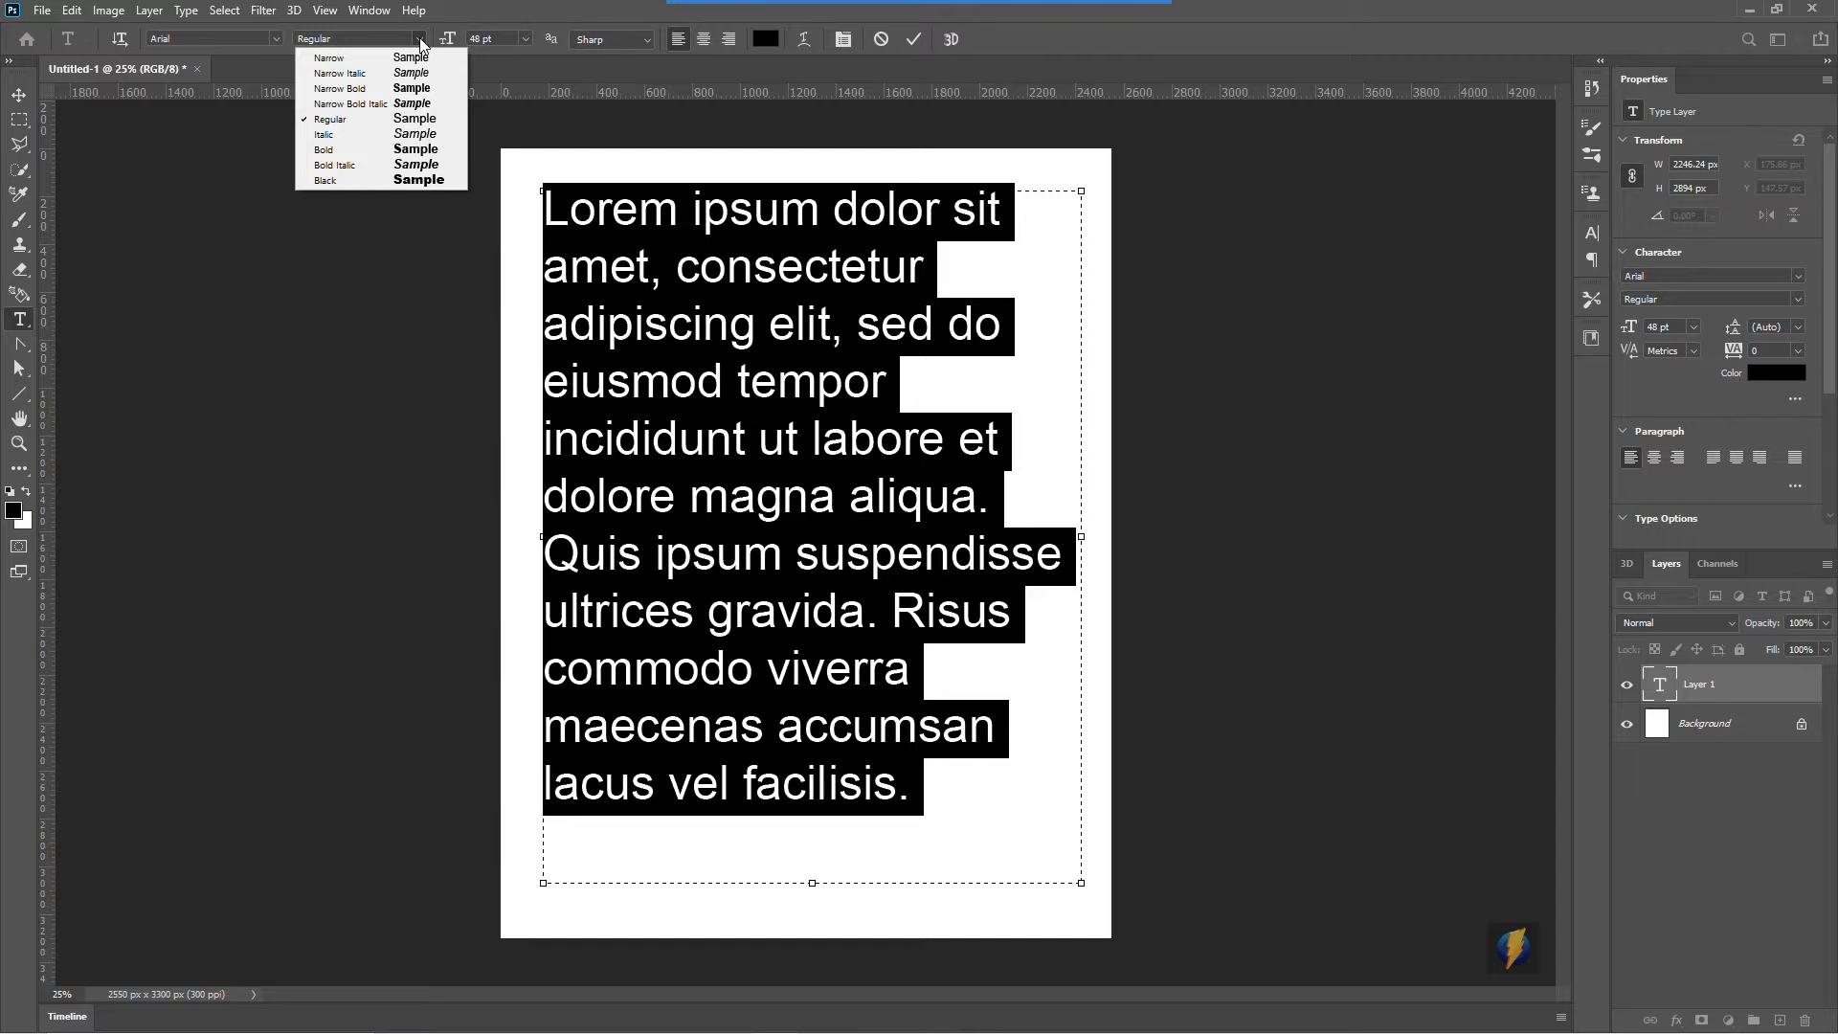
left_click(356, 58)
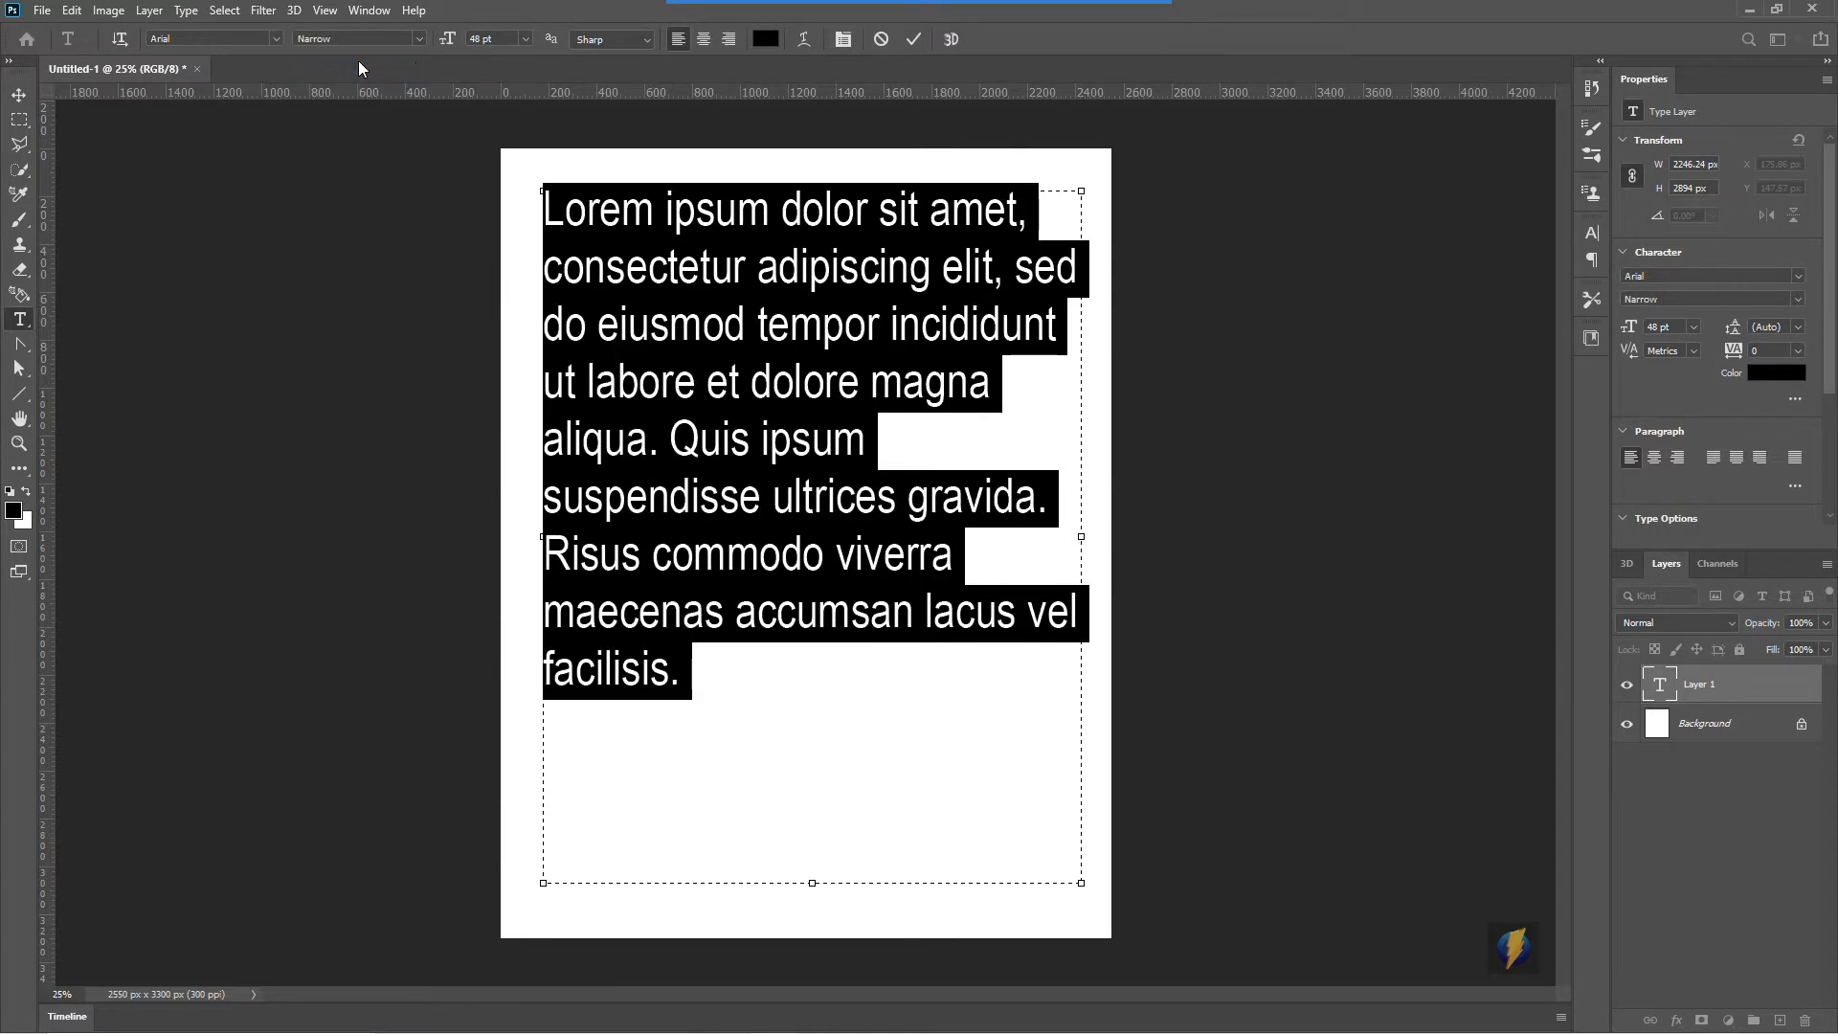
left_click(419, 40)
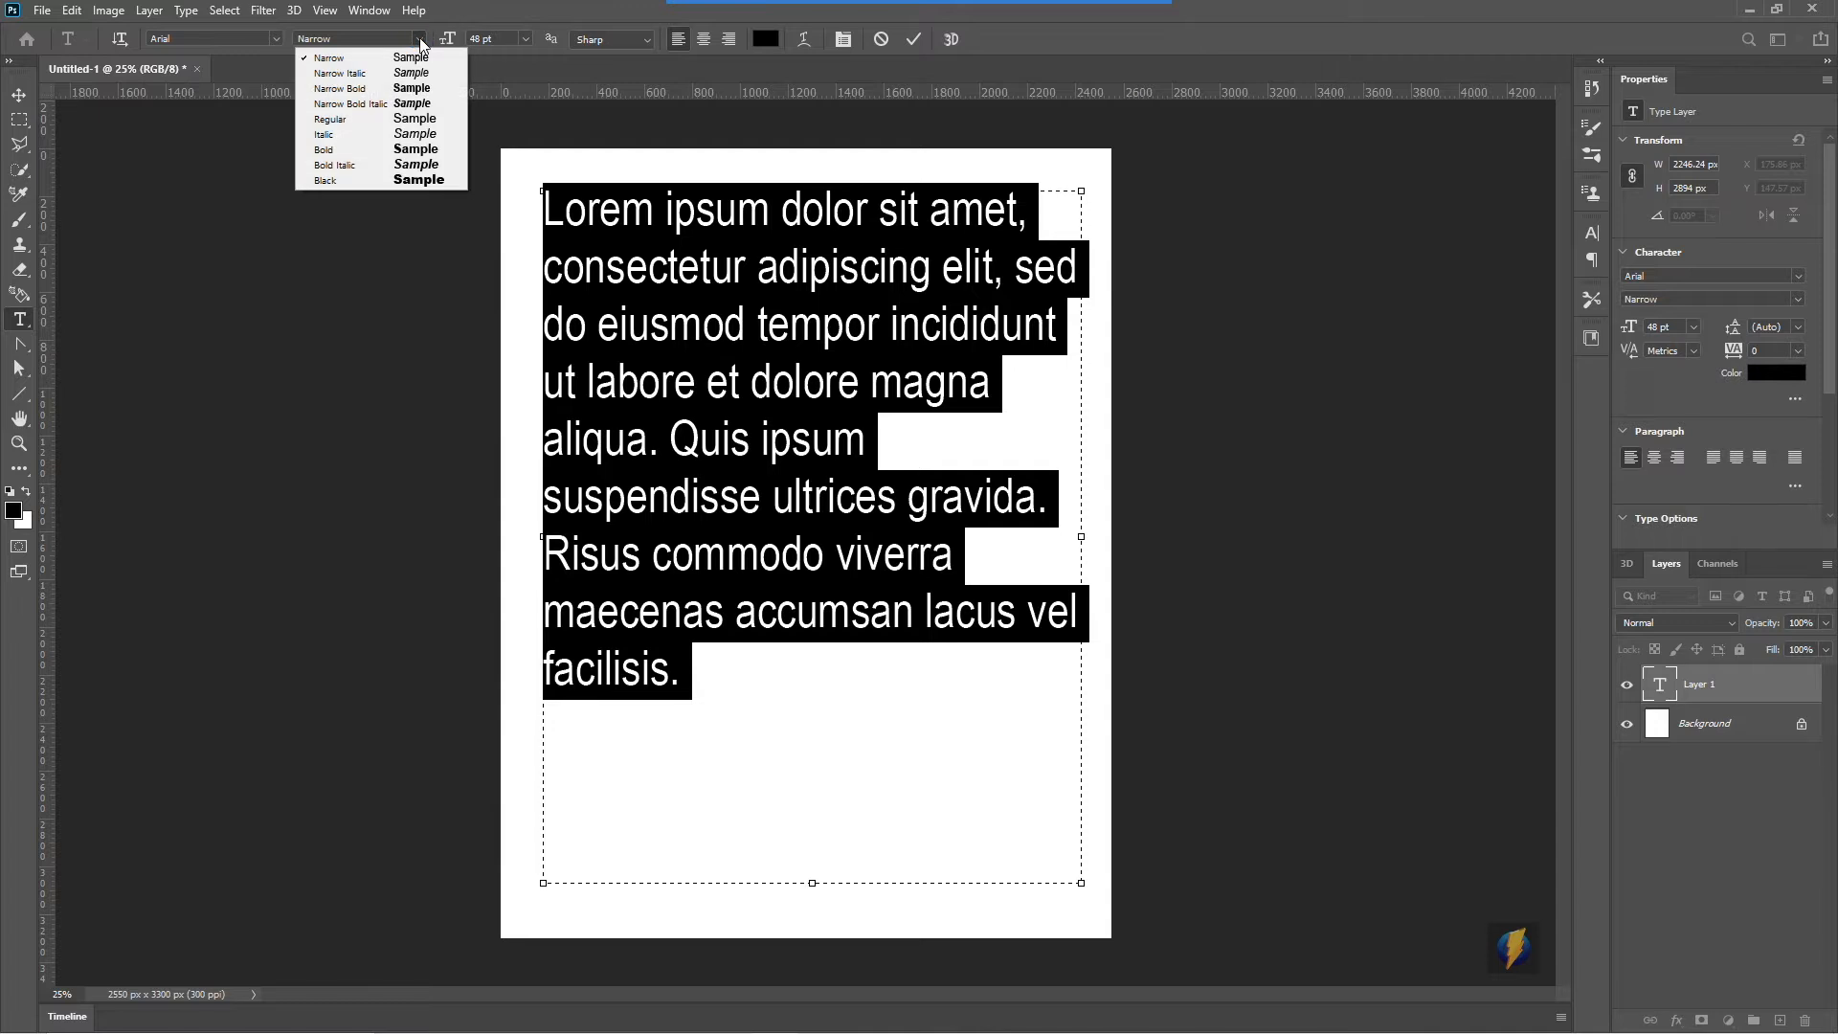
left_click(370, 74)
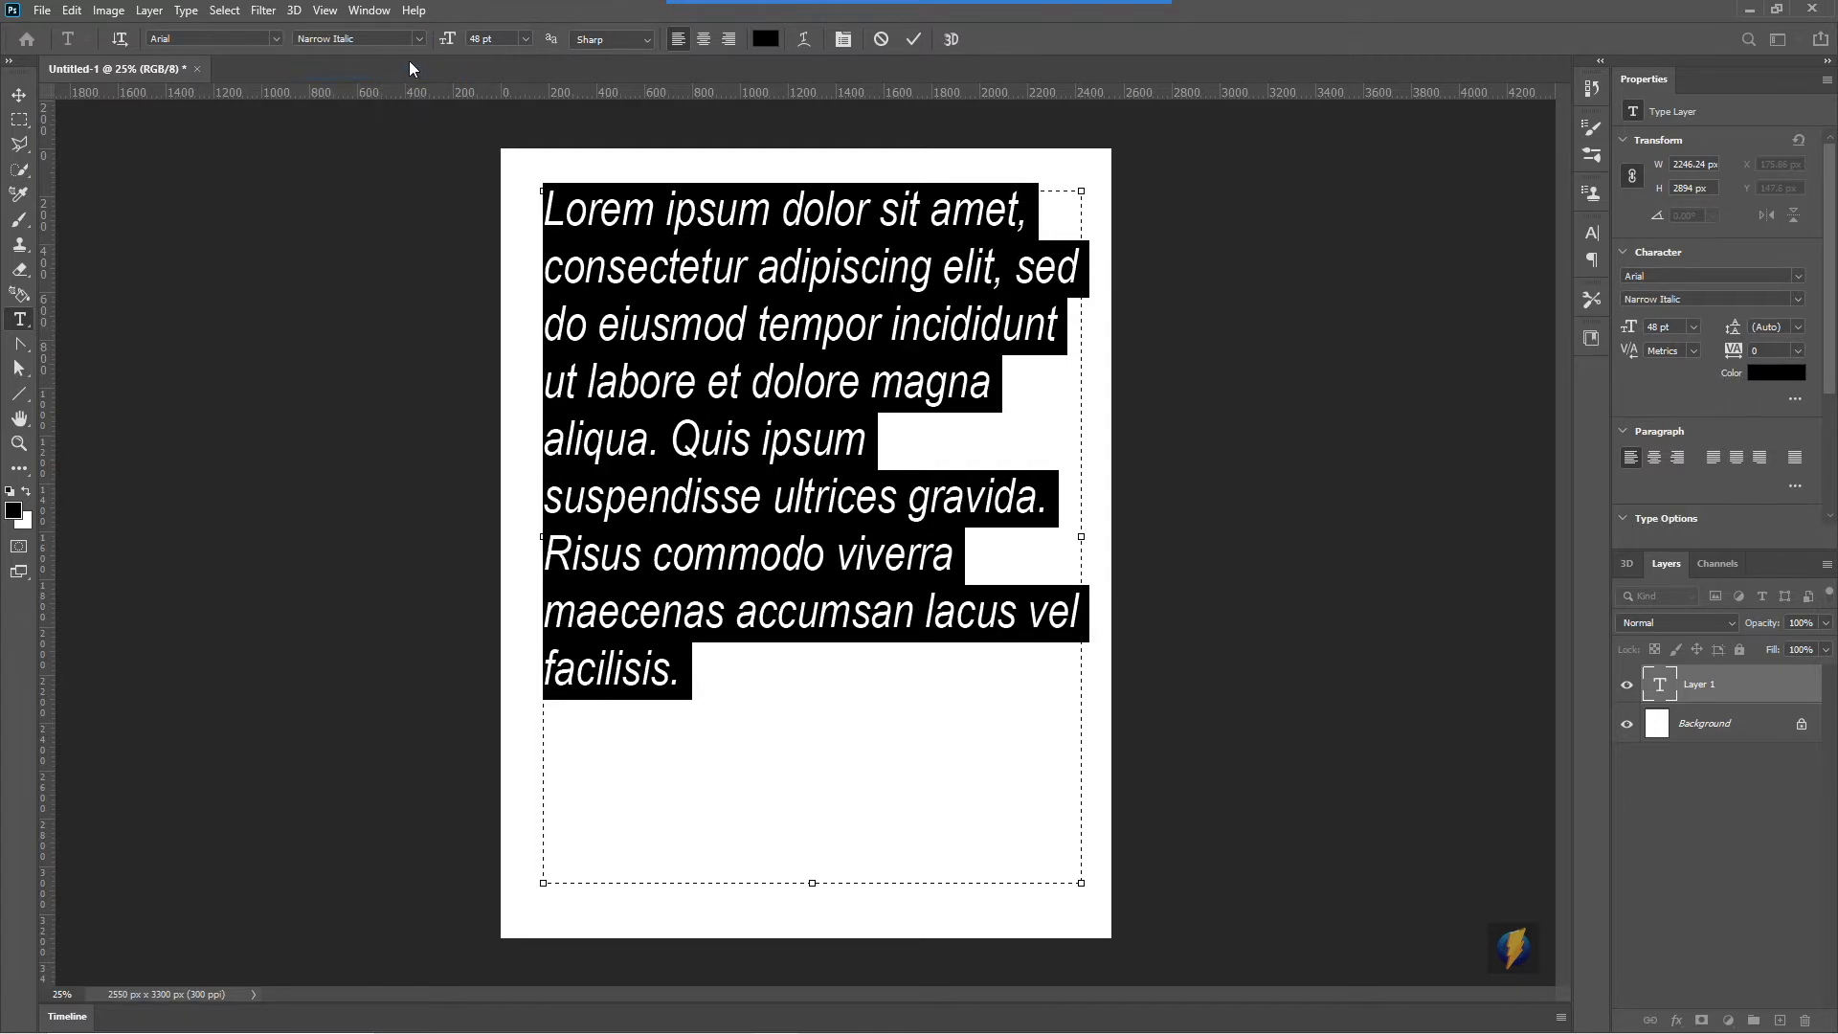
left_click(419, 38)
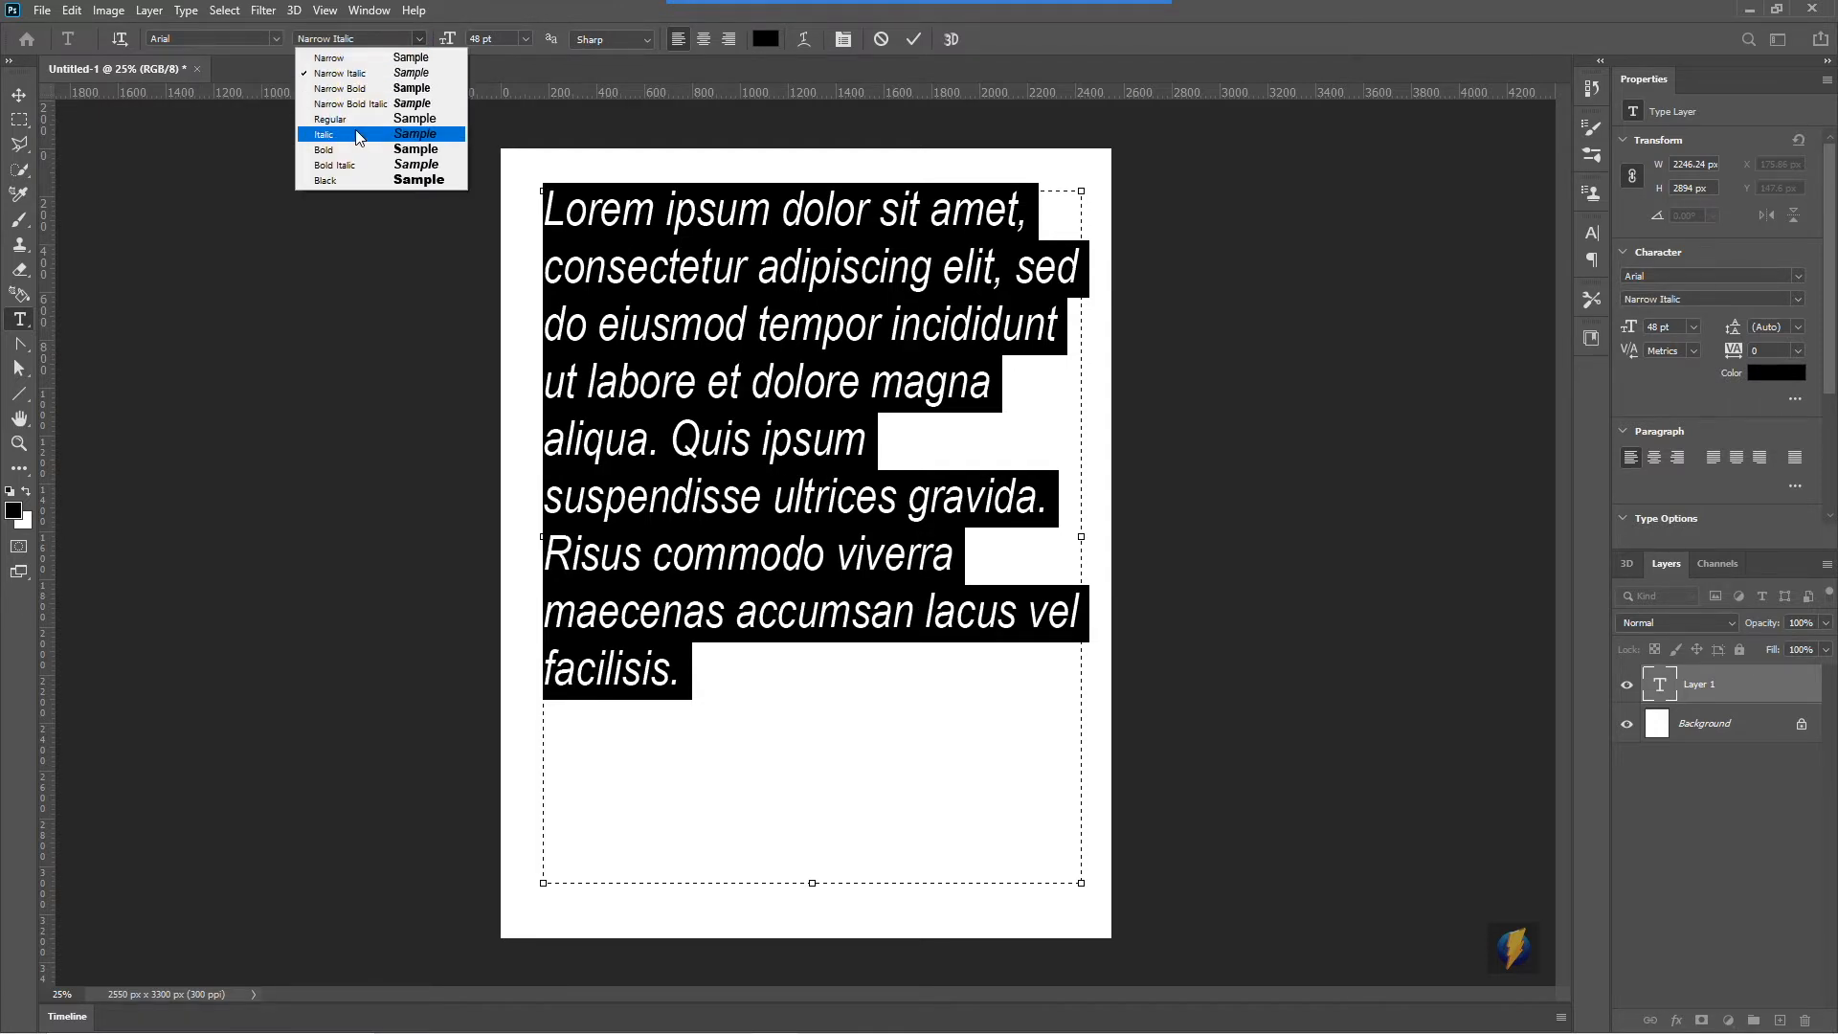
left_click(356, 135)
left_click(419, 38)
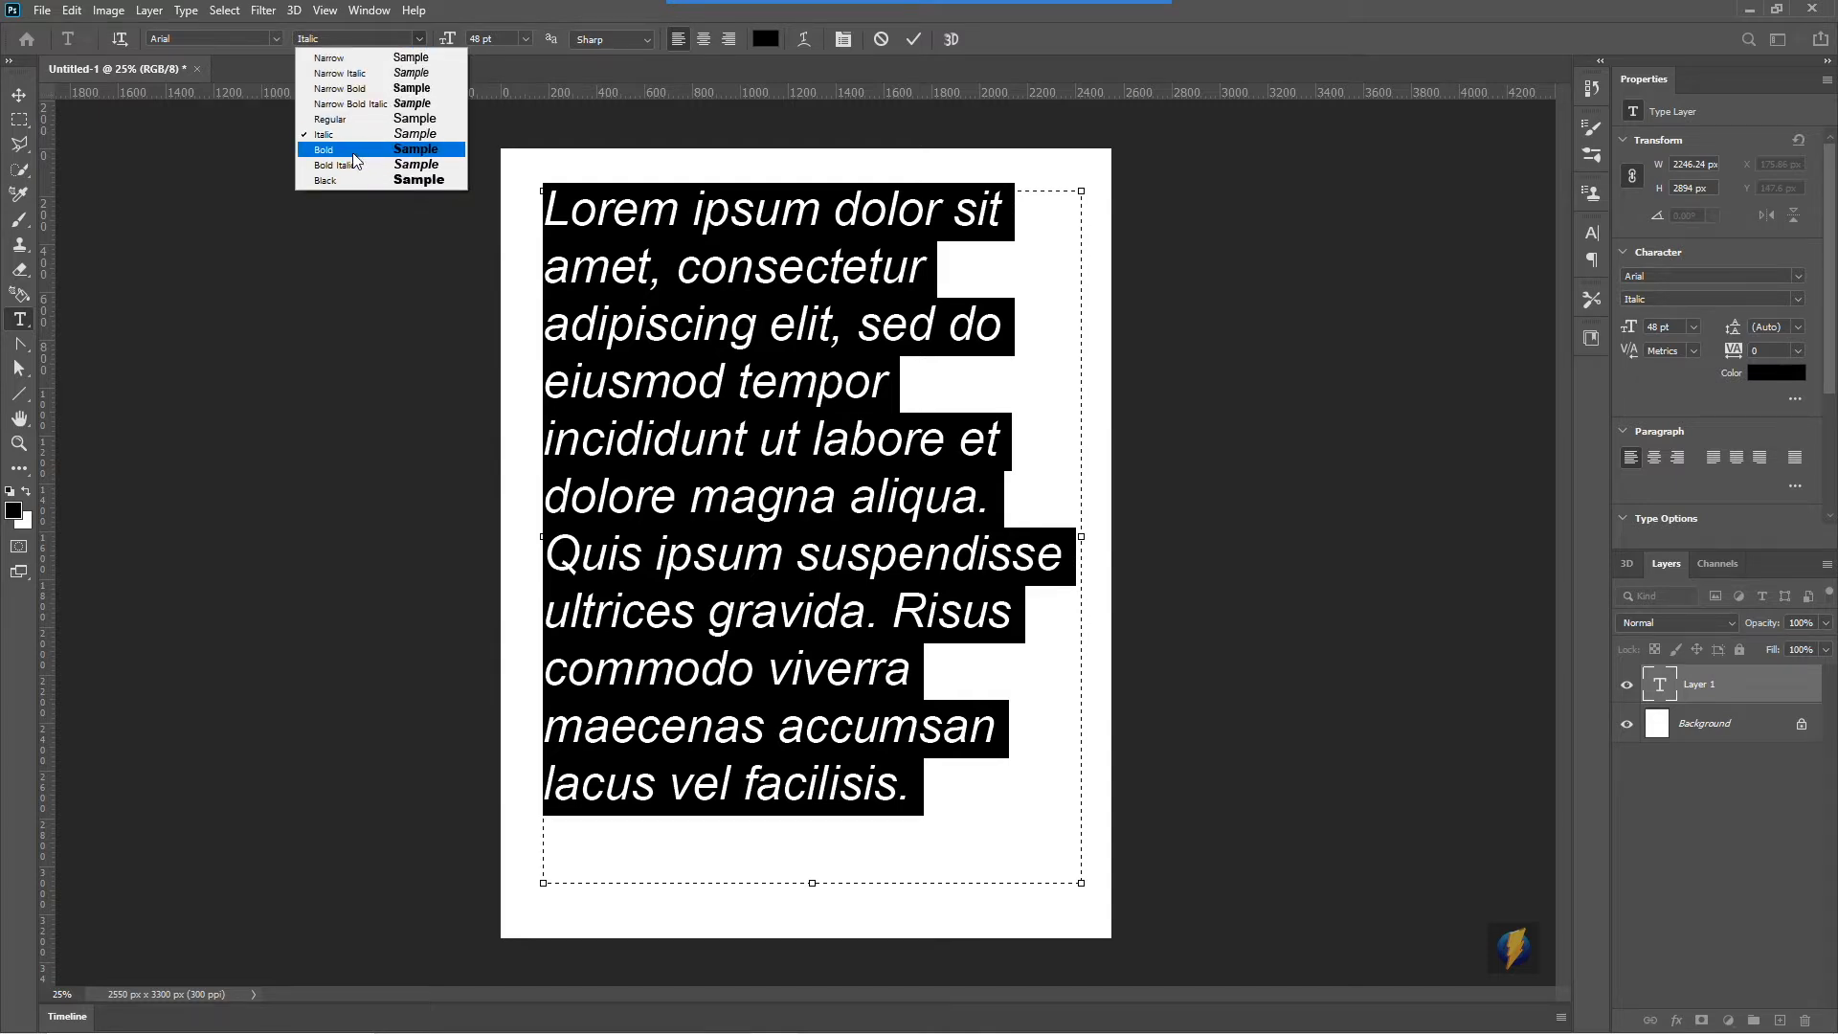
left_click(353, 151)
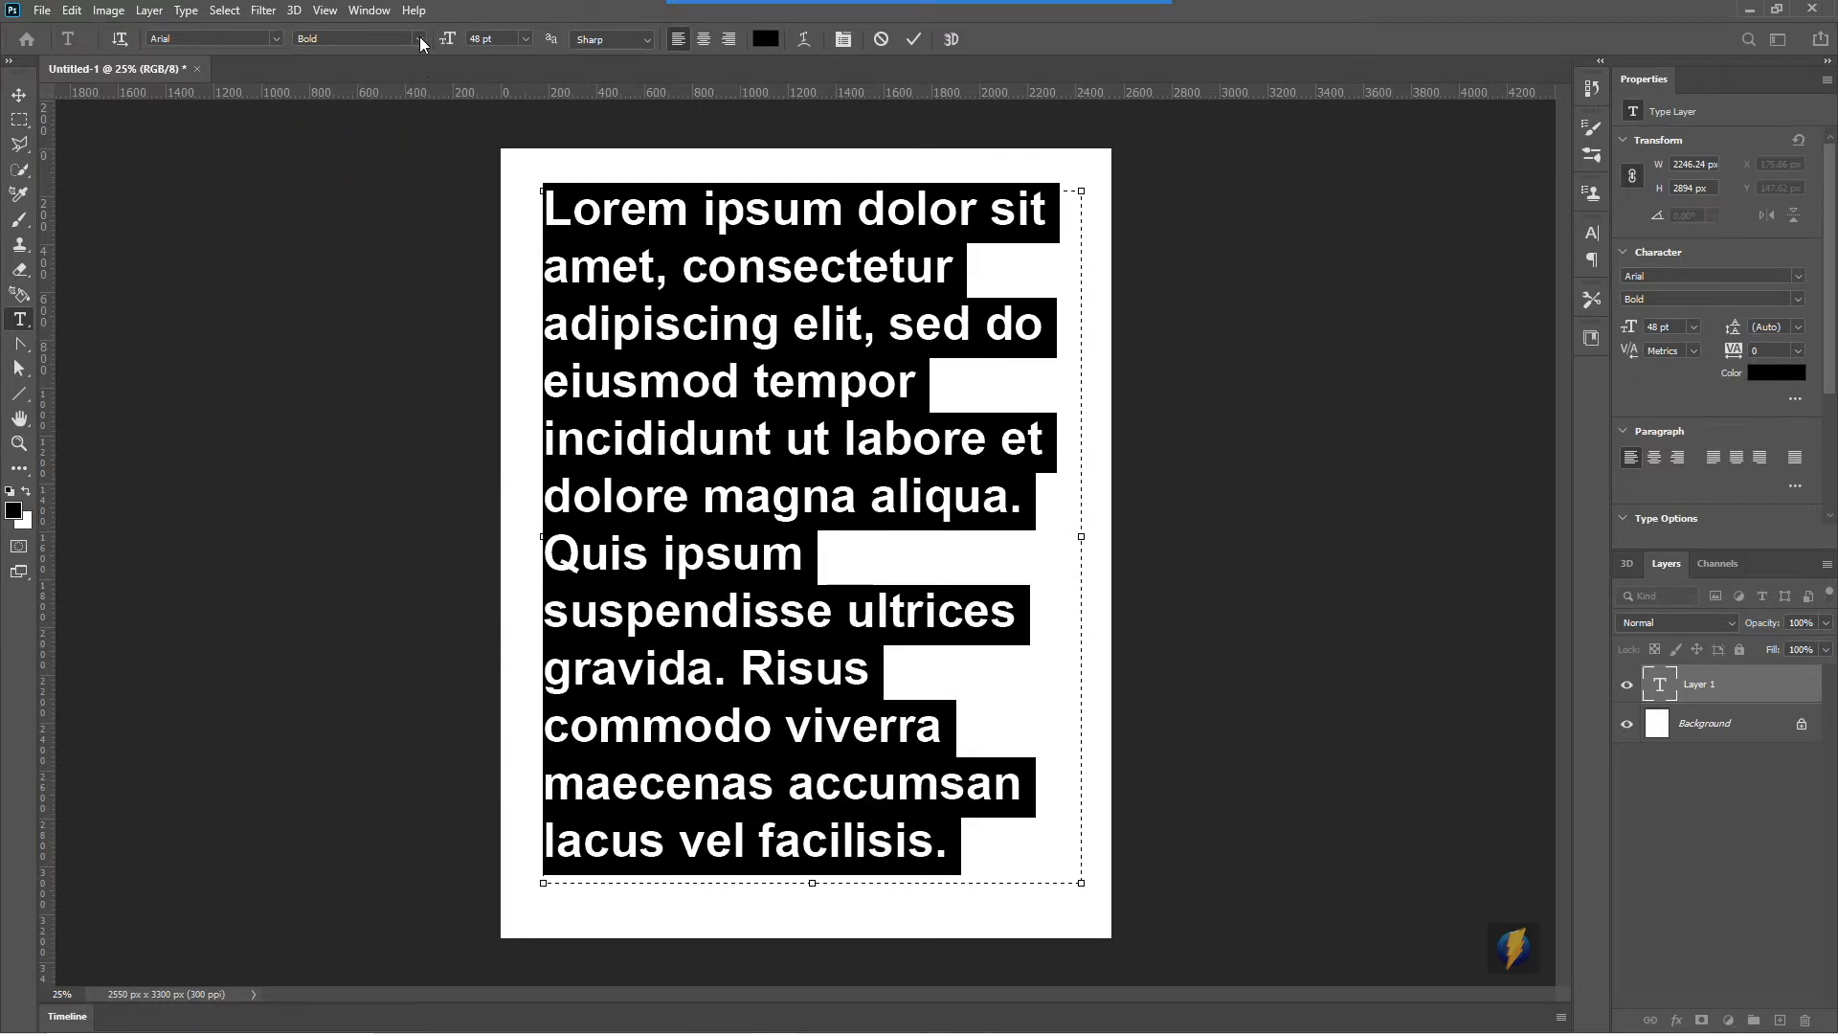
left_click(419, 38)
left_click(340, 169)
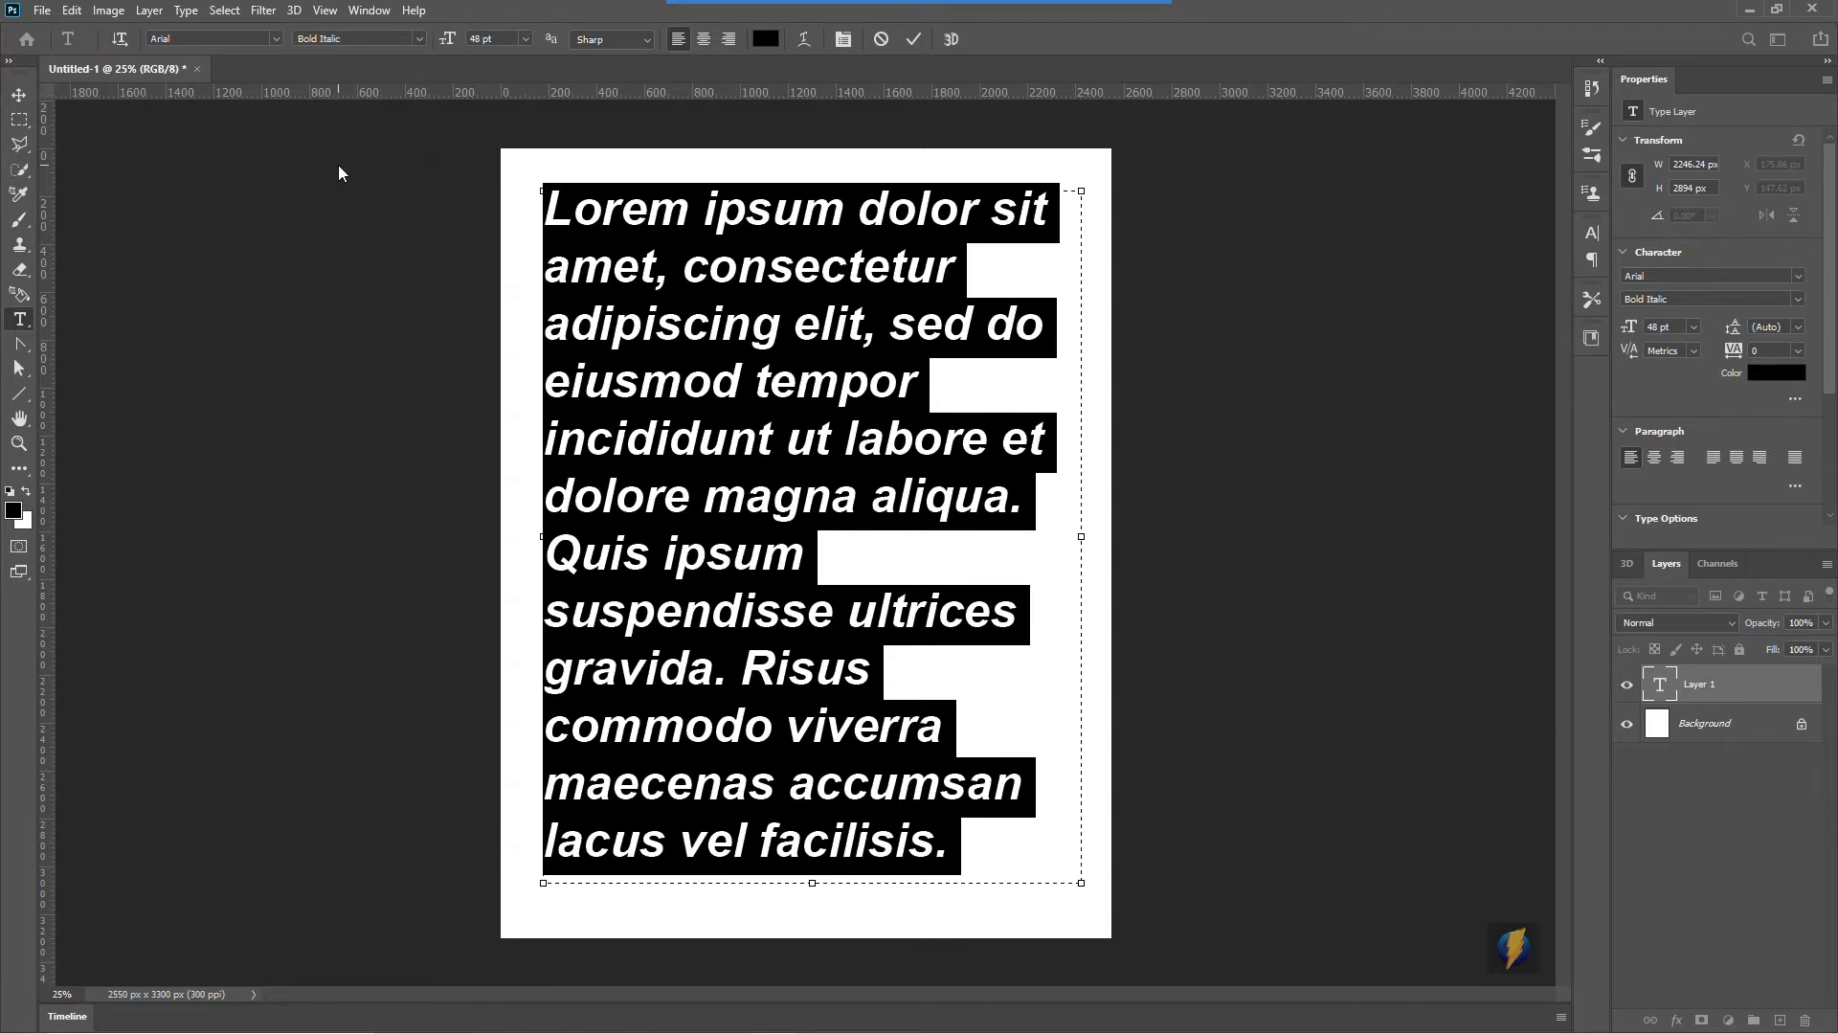
left_click(419, 38)
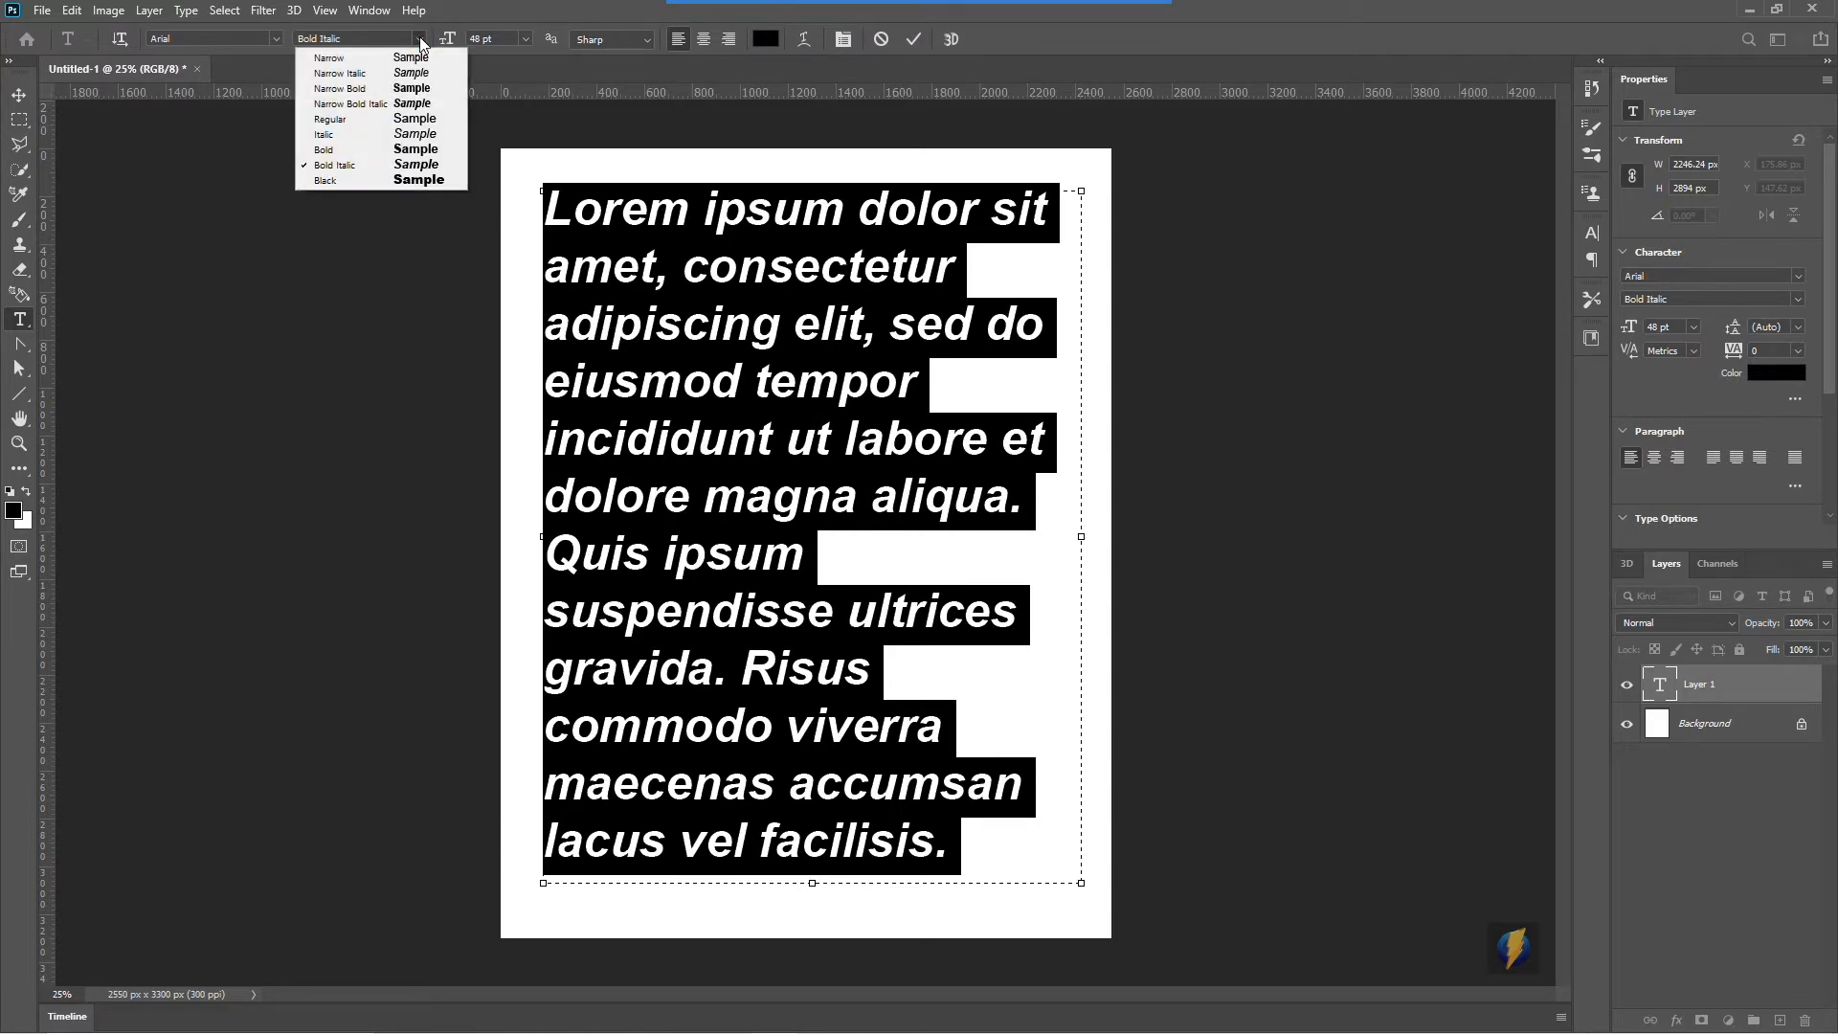
left_click(362, 128)
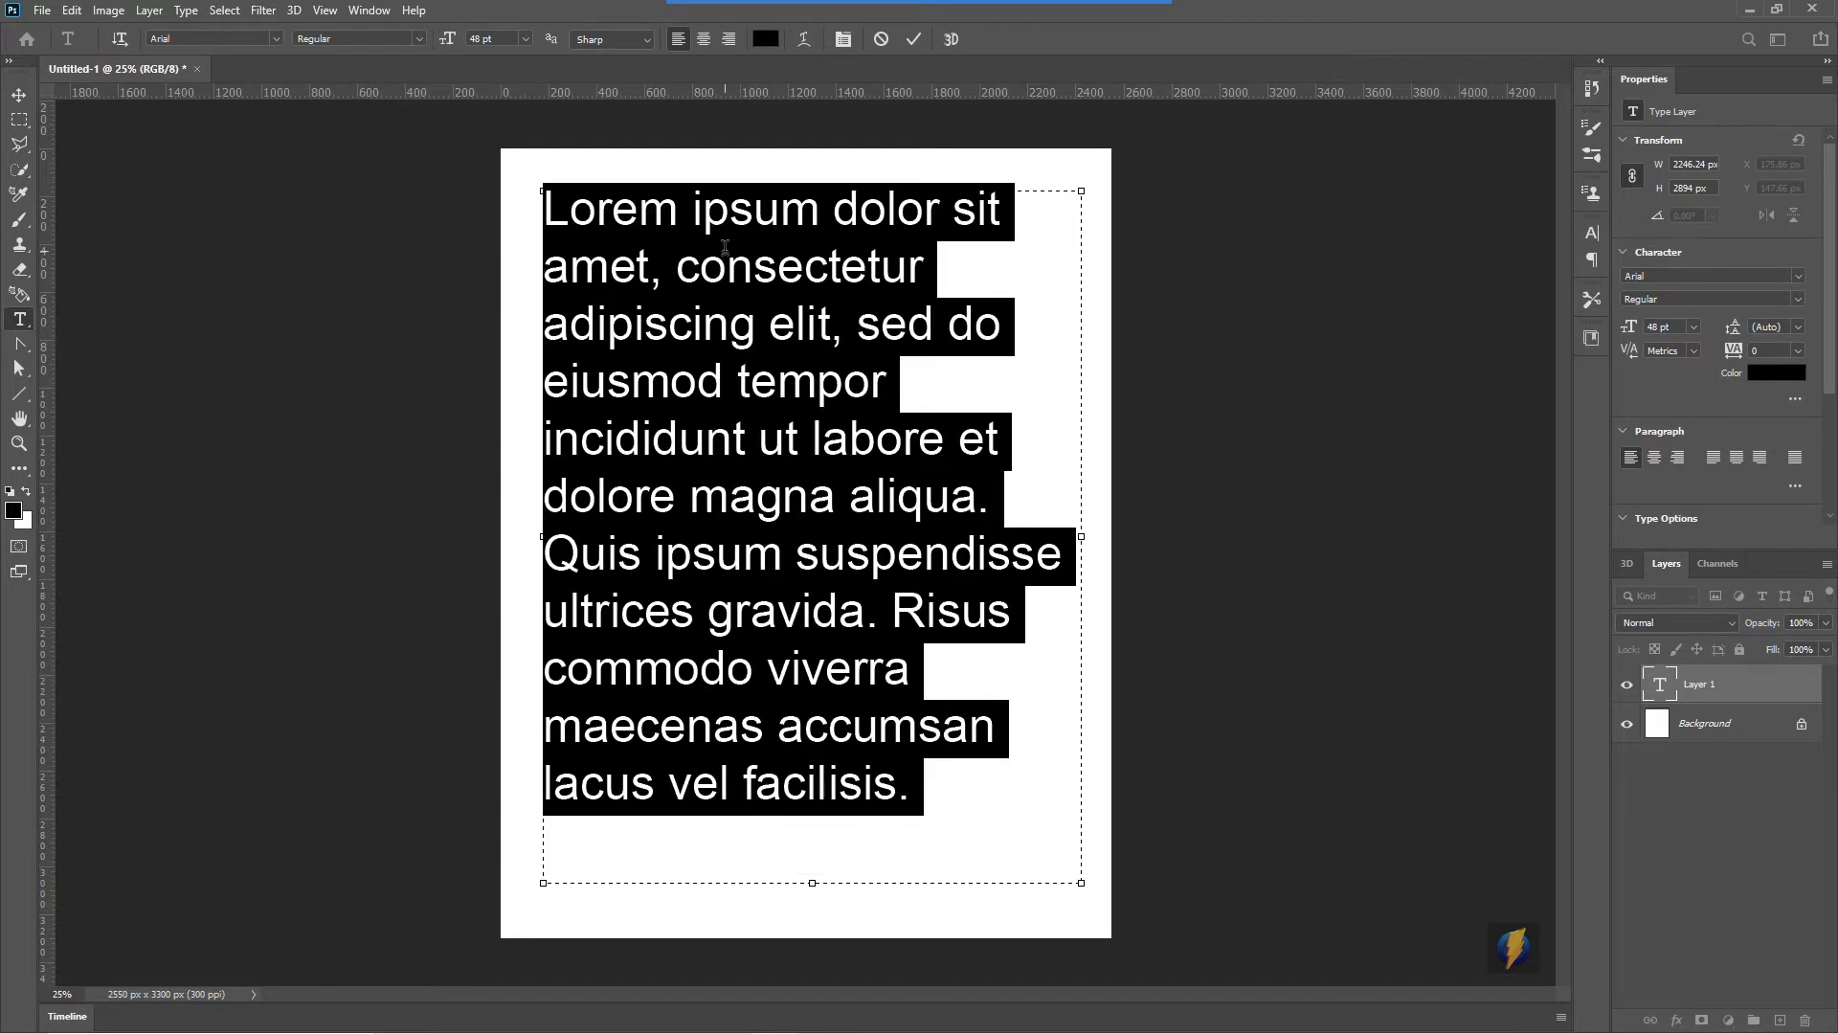
Step: Try center alignment on the paragraph text and set it to right-aligned
left_click(1806, 575)
mouse_move(1201, 687)
left_mouse_down()
mouse_move(813, 147)
mouse_move(678, 67)
left_mouse_up()
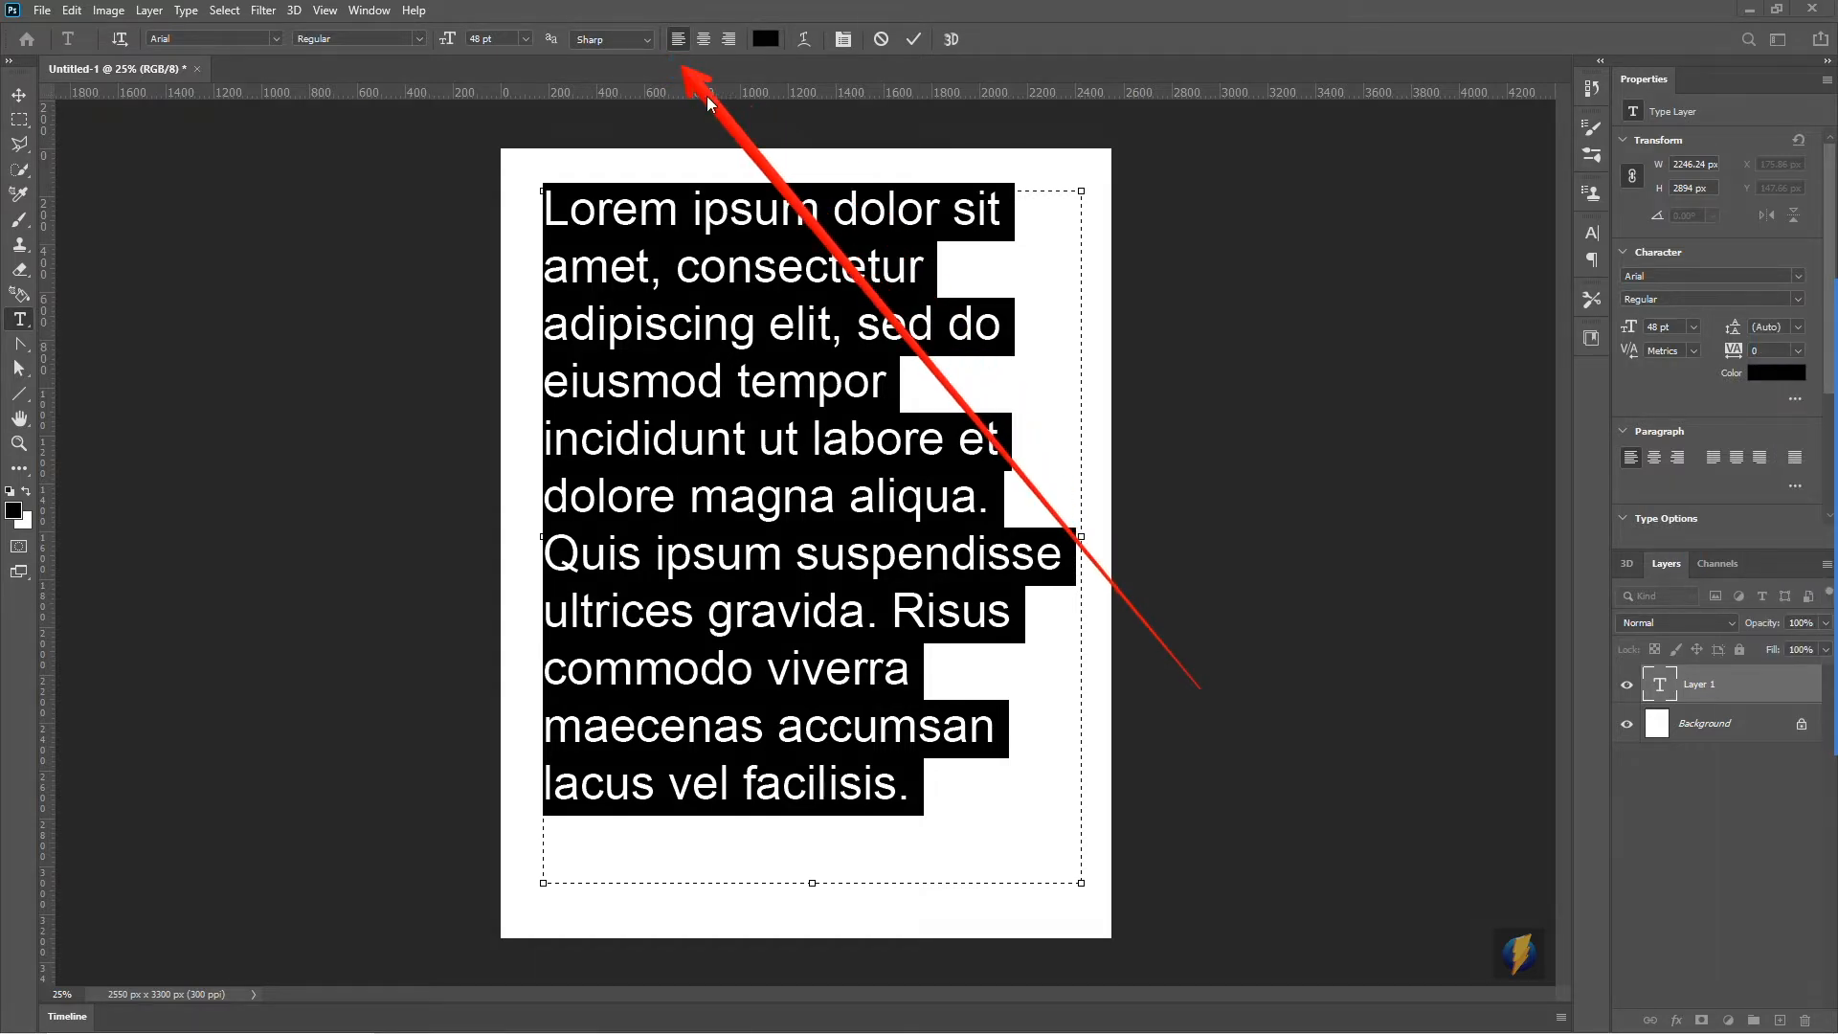
left_click(705, 41)
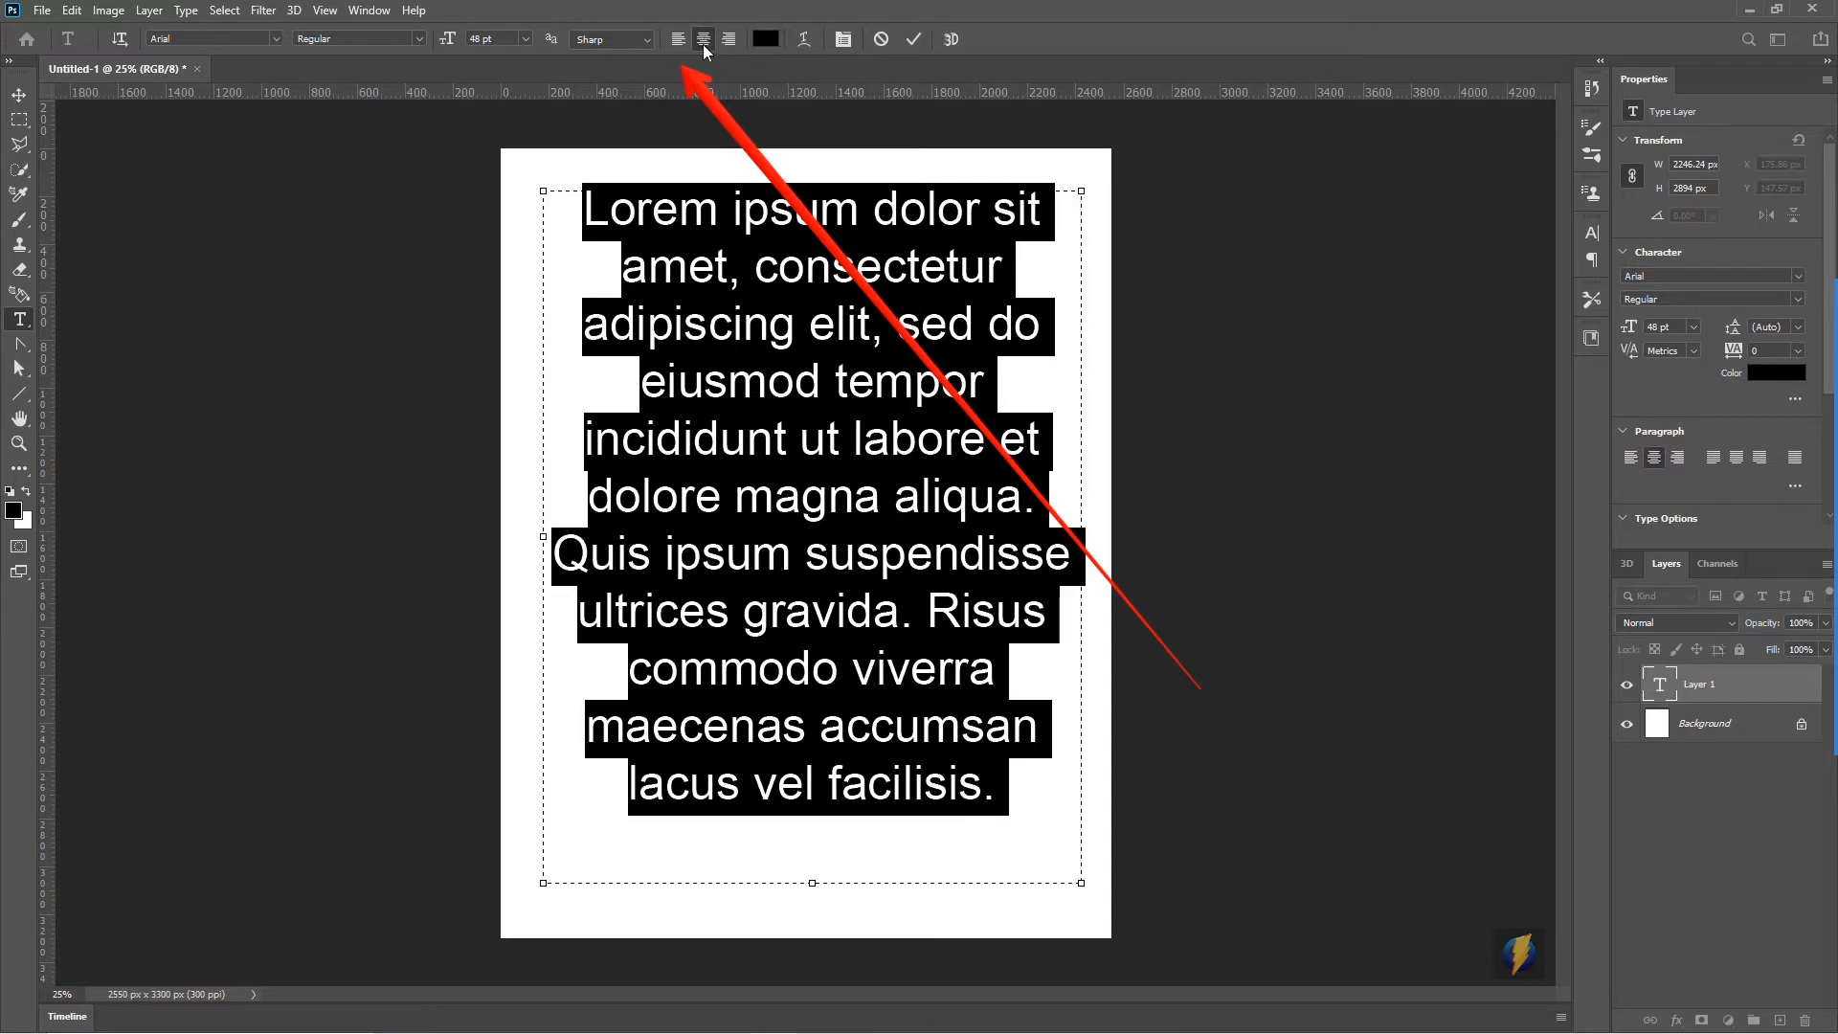
left_click(730, 40)
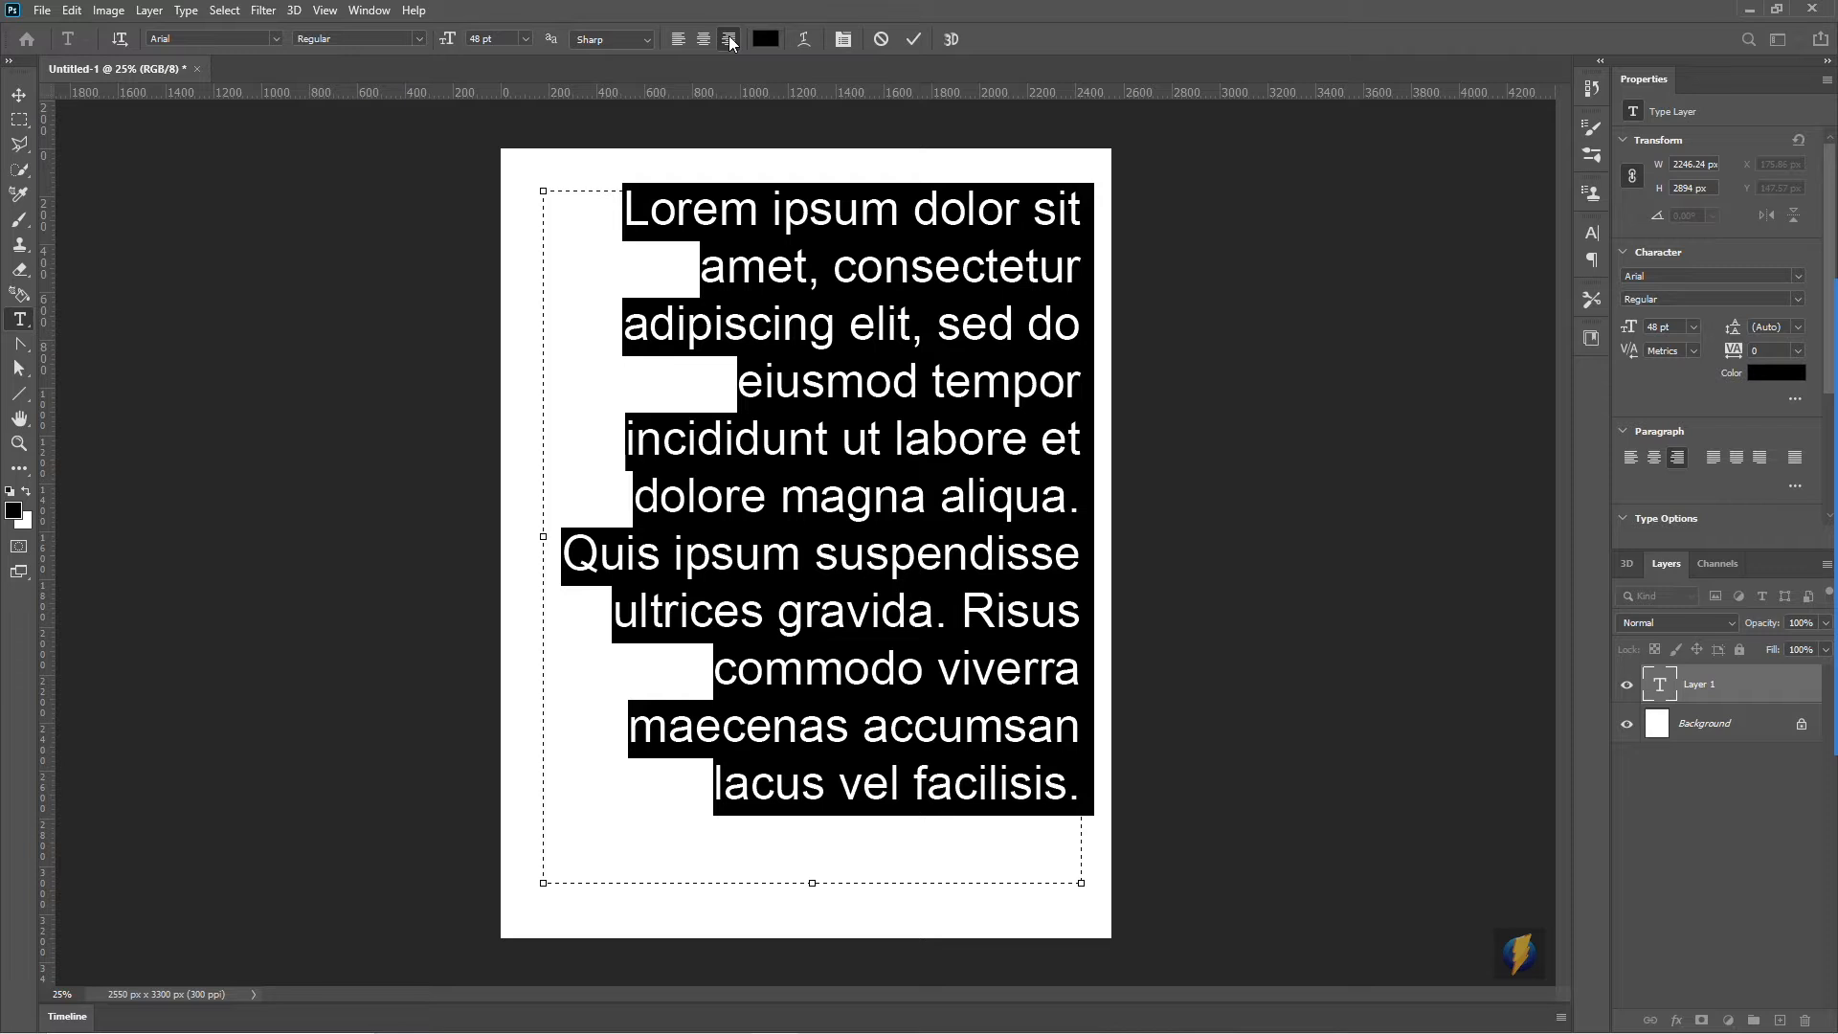
Step: Left-align the paragraph text and commit the text edits
left_click(681, 40)
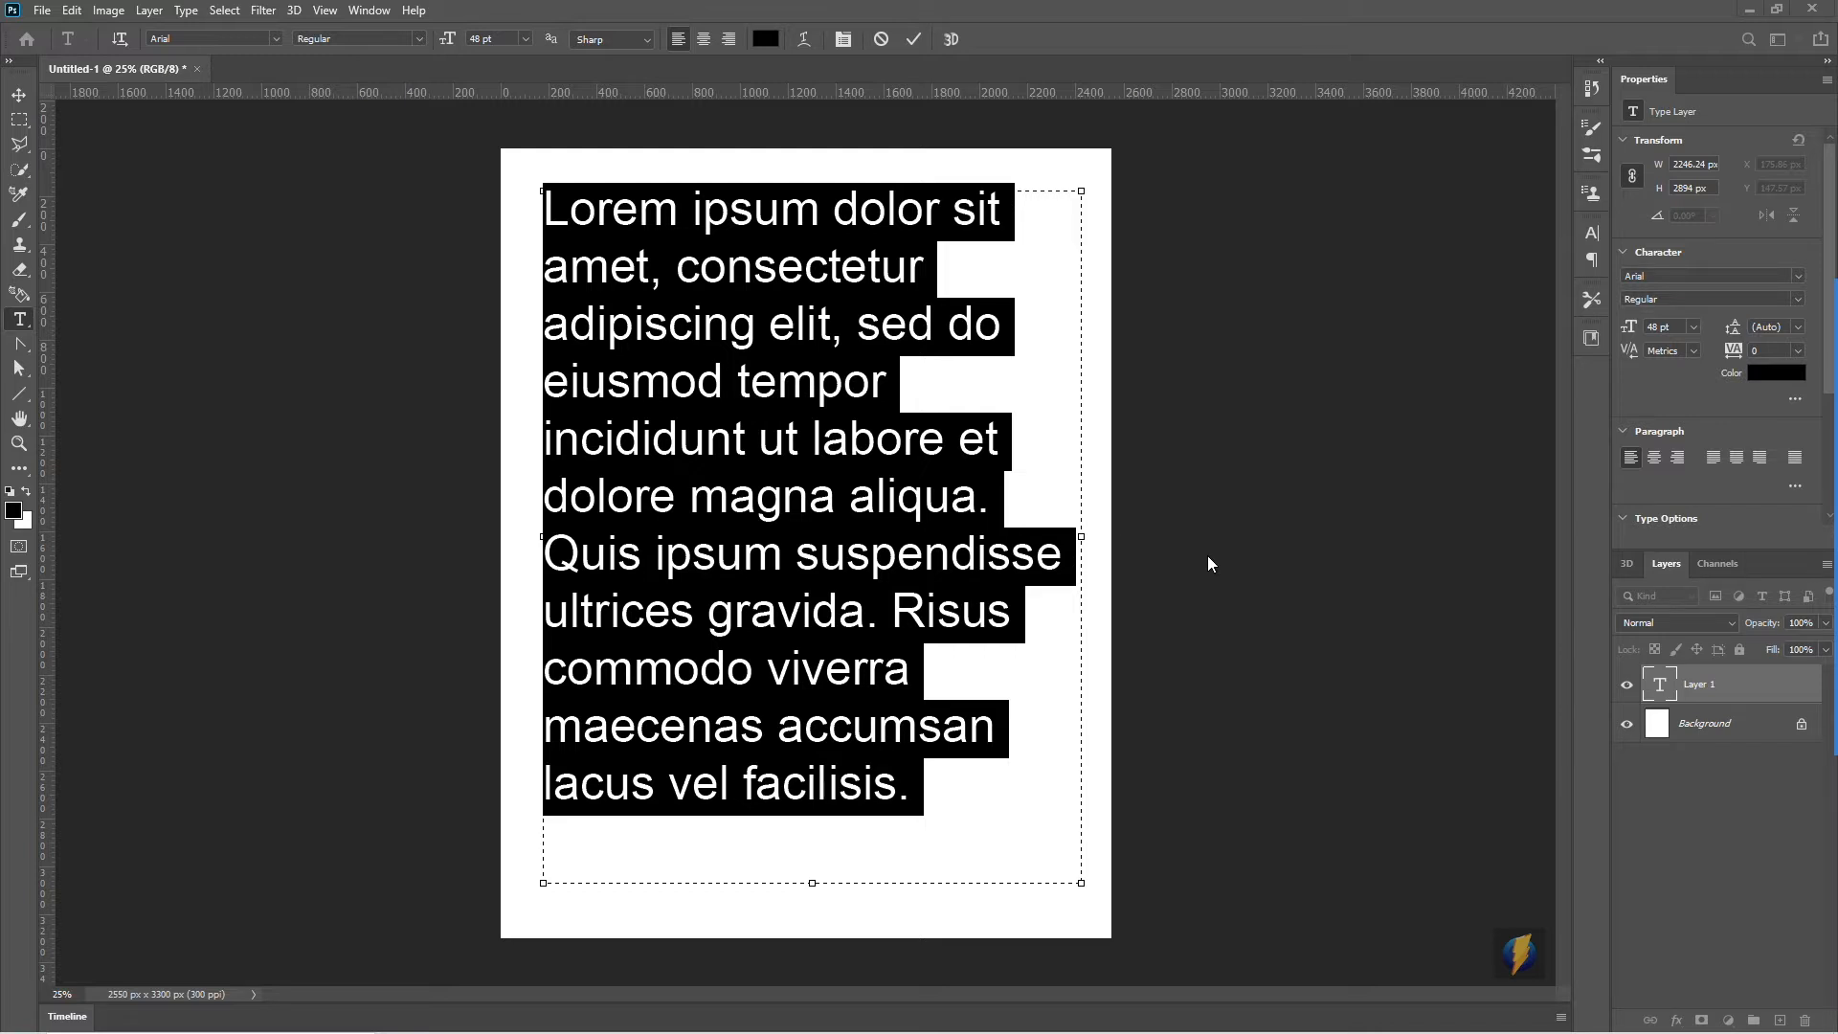
left_click(1794, 574)
mouse_move(1307, 636)
left_mouse_down()
mouse_move(914, 278)
mouse_move(778, 56)
left_mouse_up()
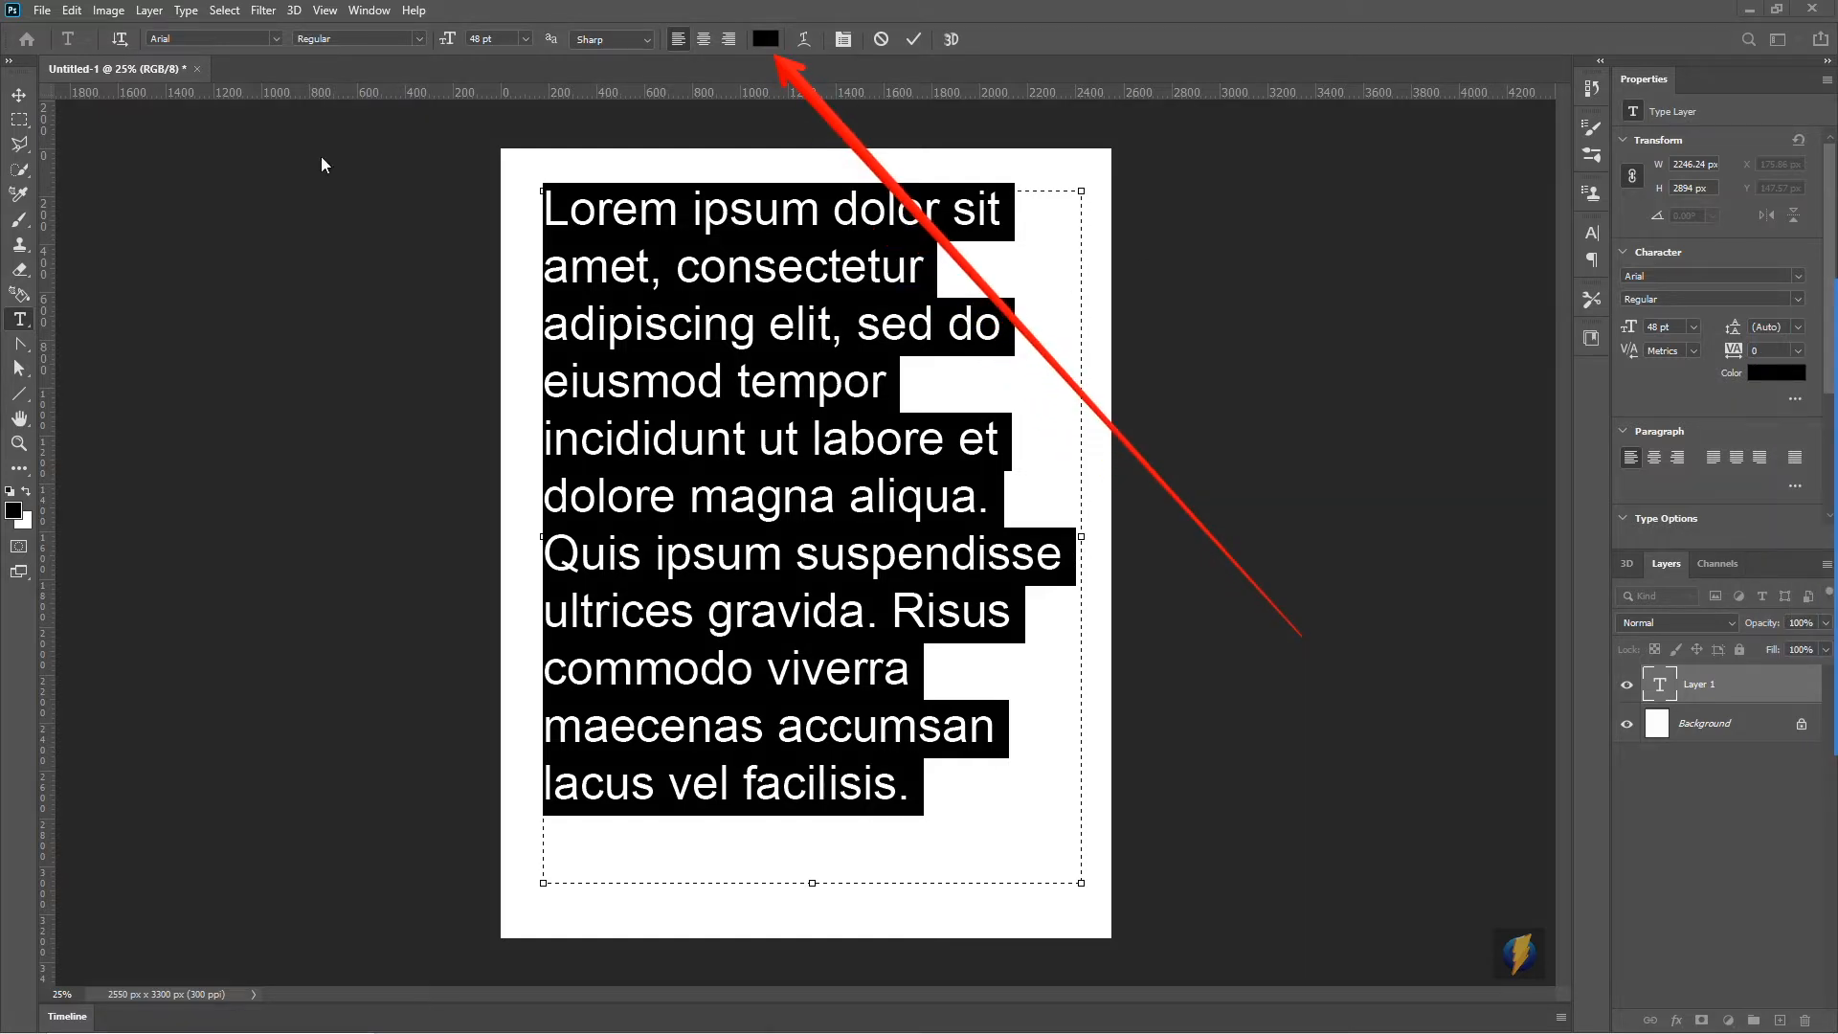
left_click(19, 95)
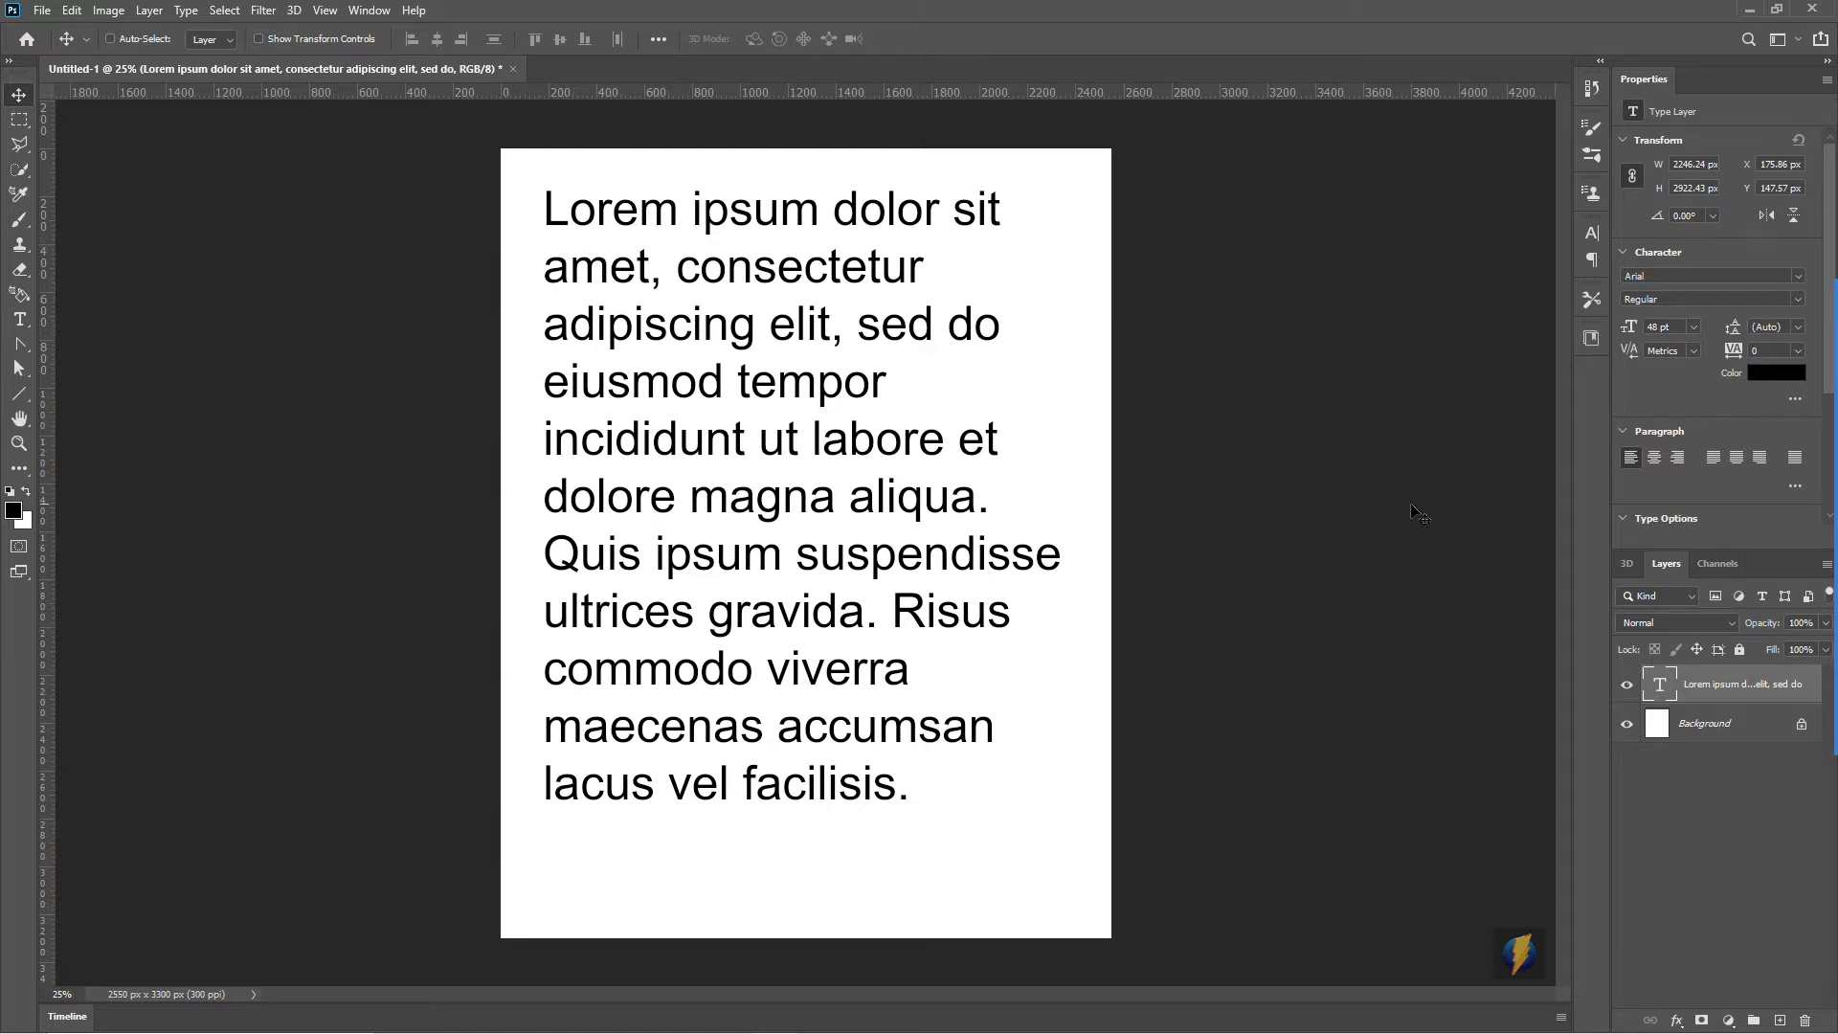
Step: Select all the text in the Lorem ipsum layer, set its color to red #fe0000, and commit the change
left_click(1659, 684)
left_click(1658, 686)
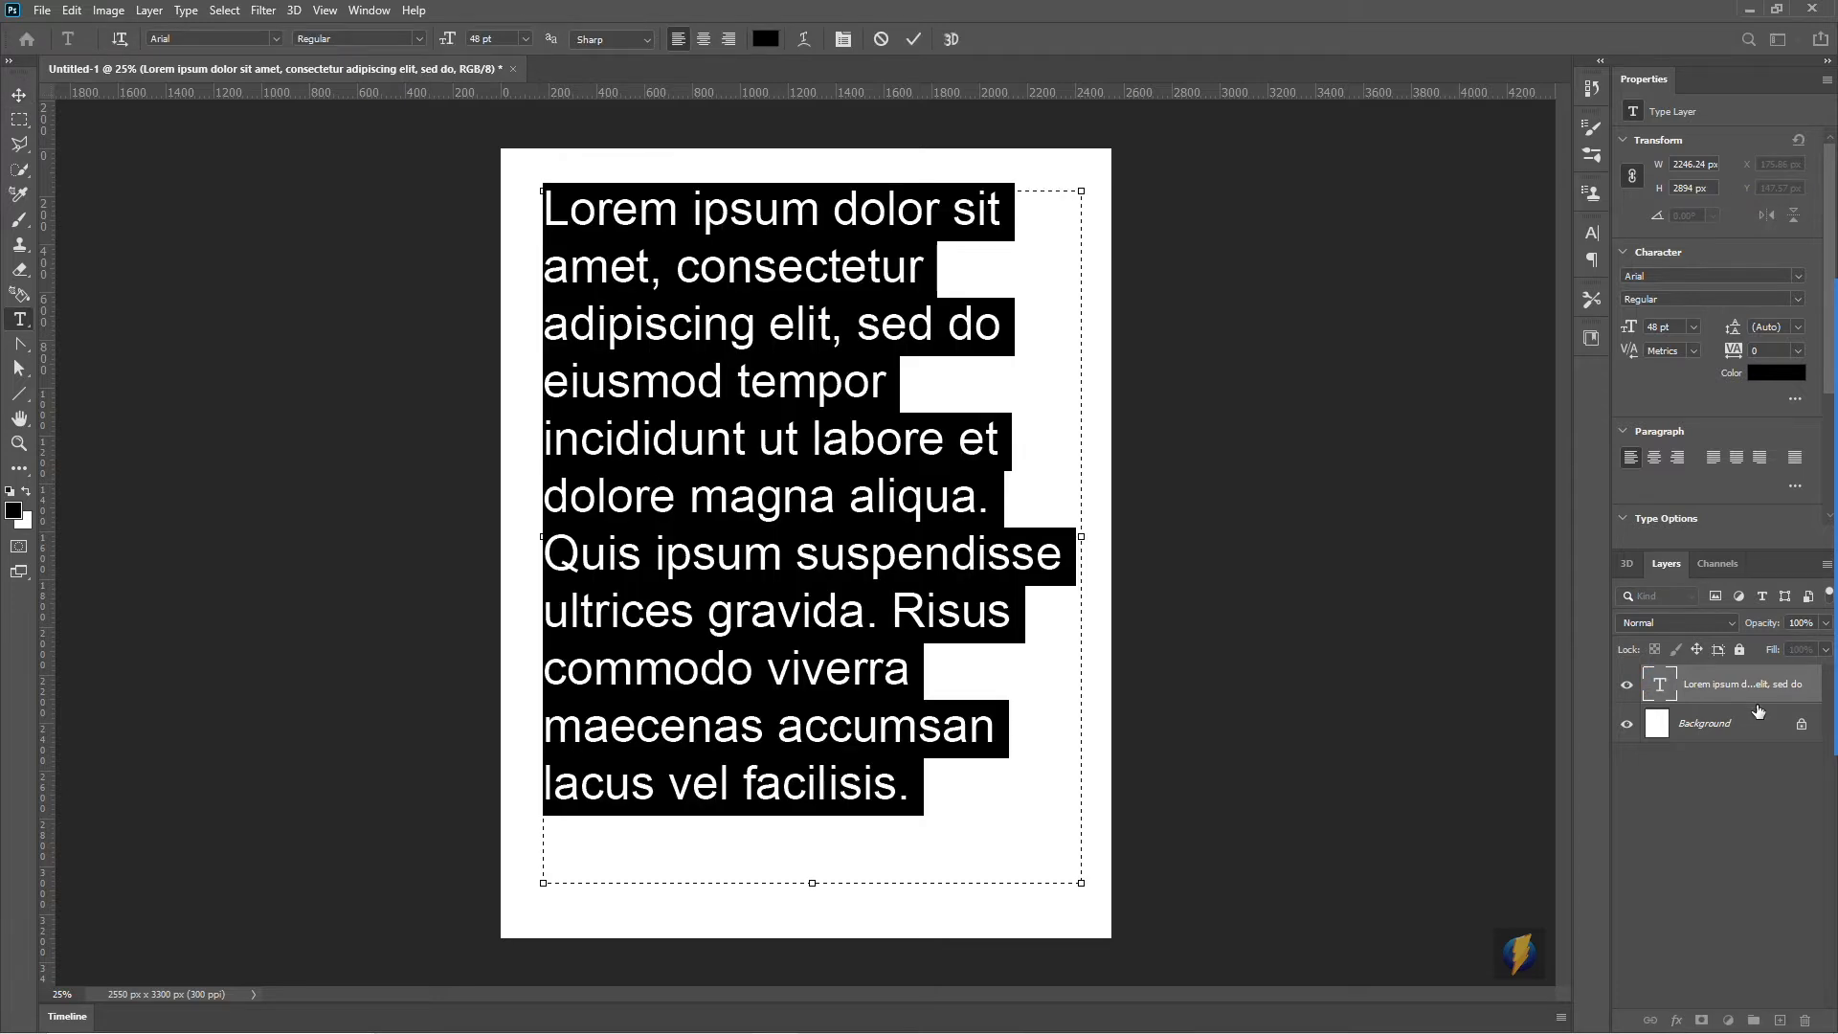
left_click(766, 40)
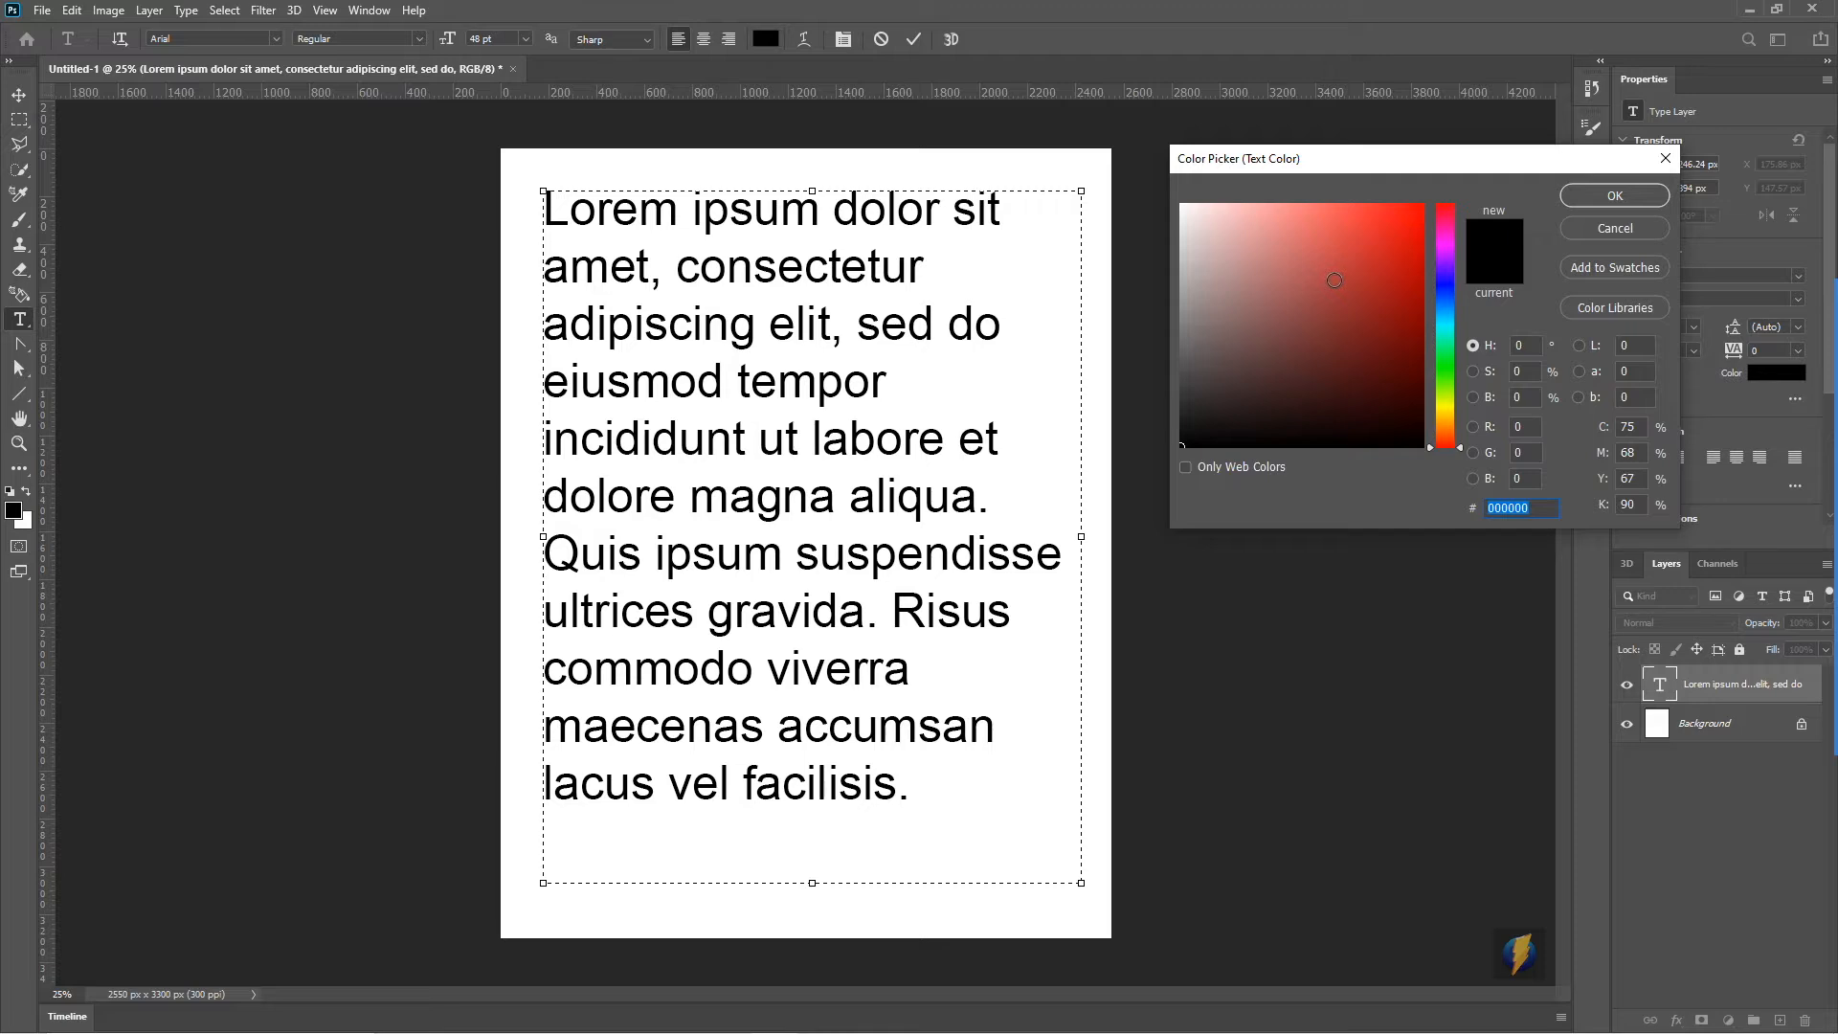
left_click_drag(1335, 279, 1427, 201)
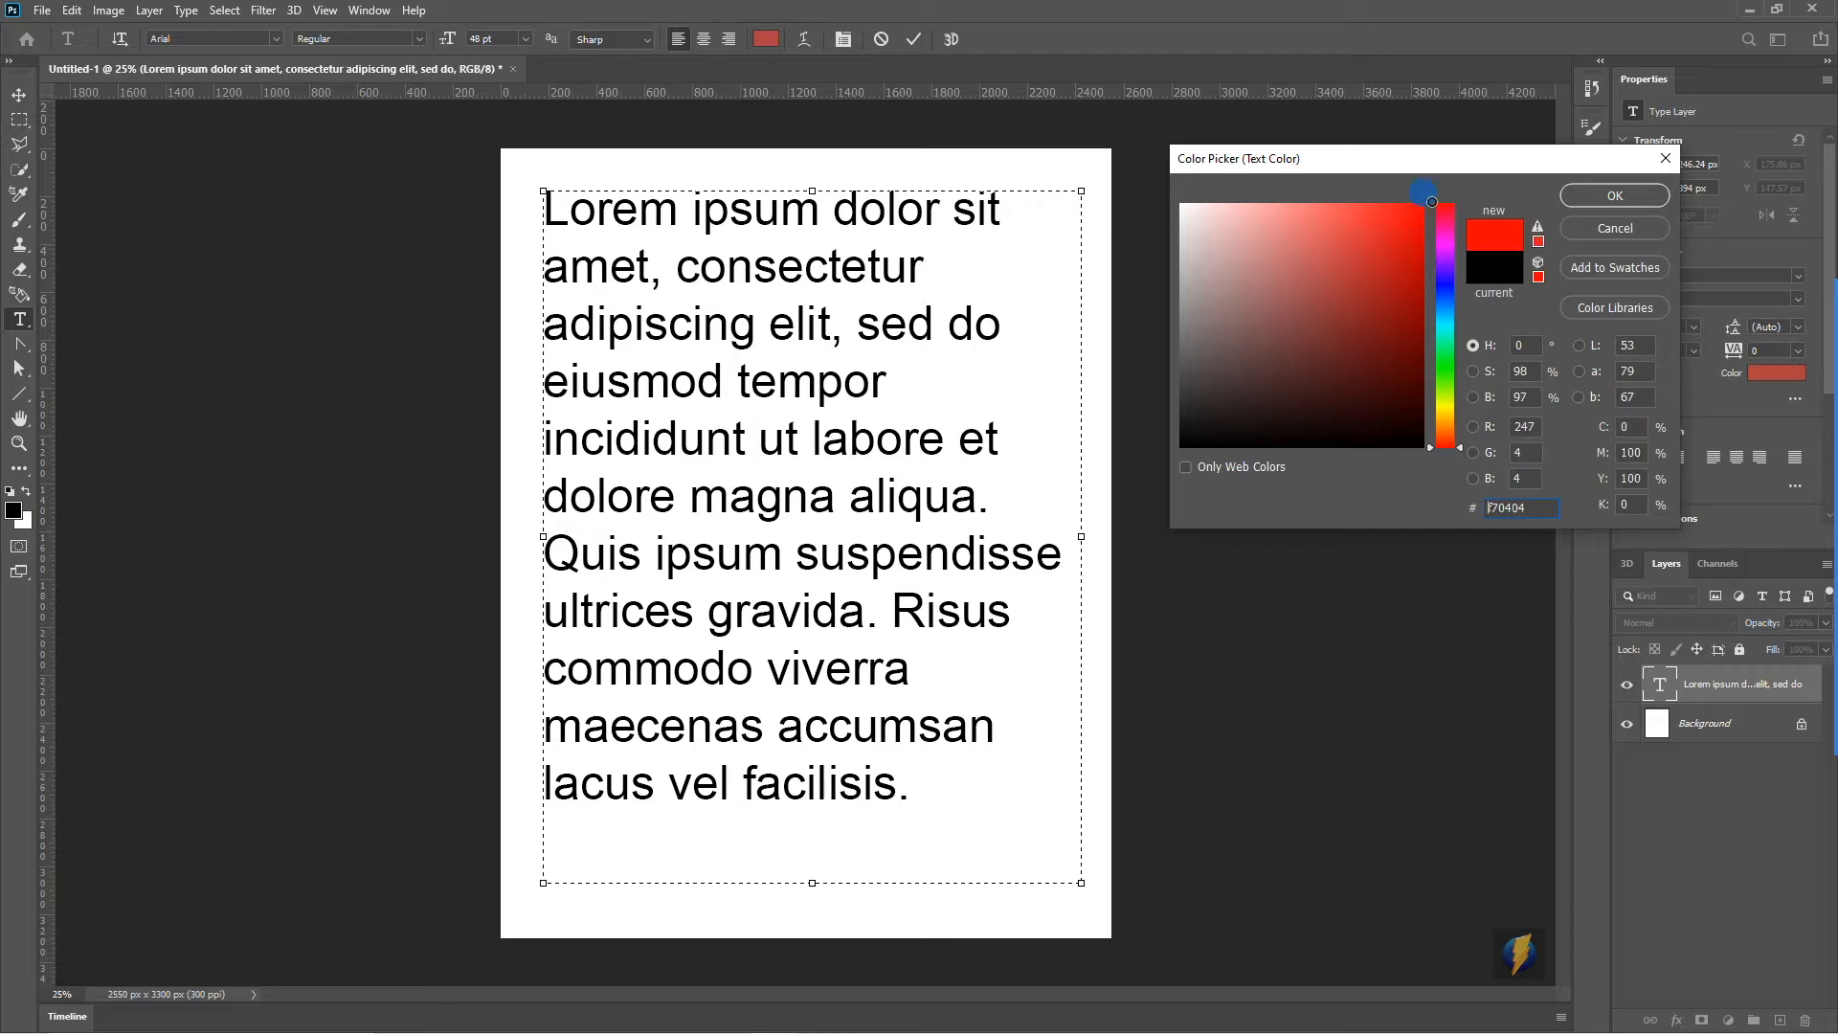
left_click(1617, 195)
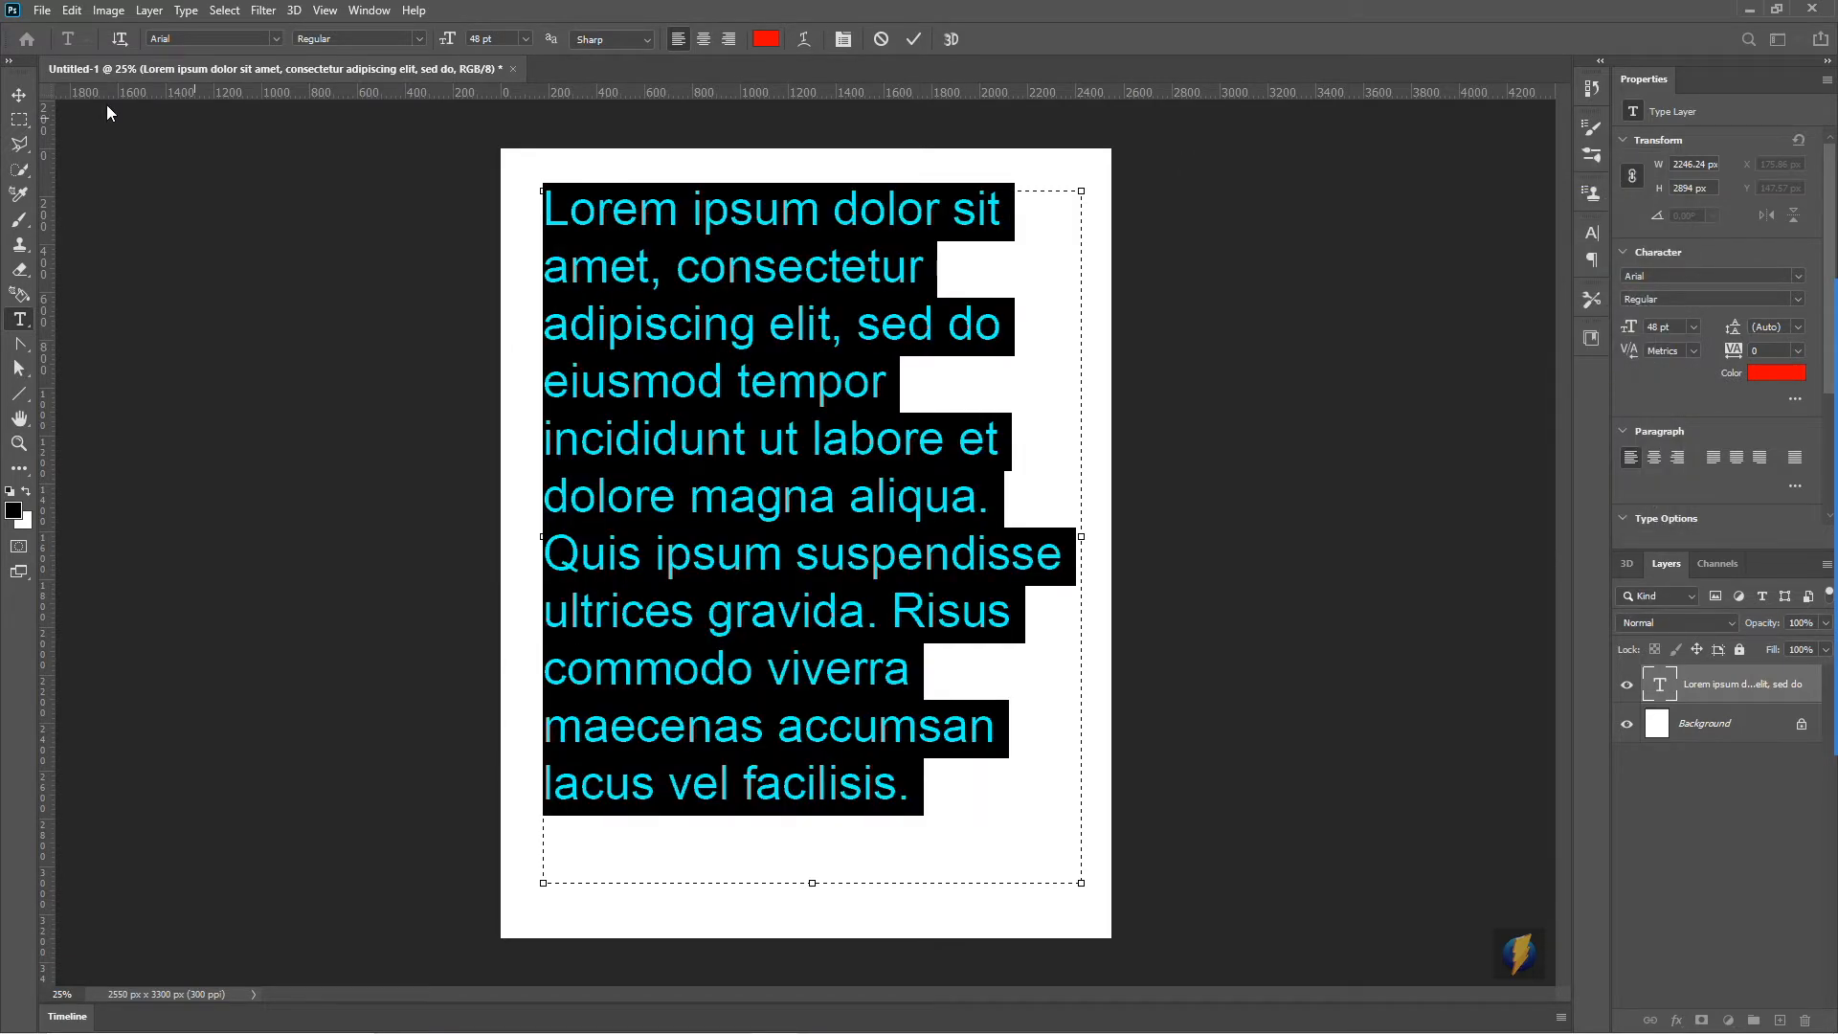
left_click(18, 95)
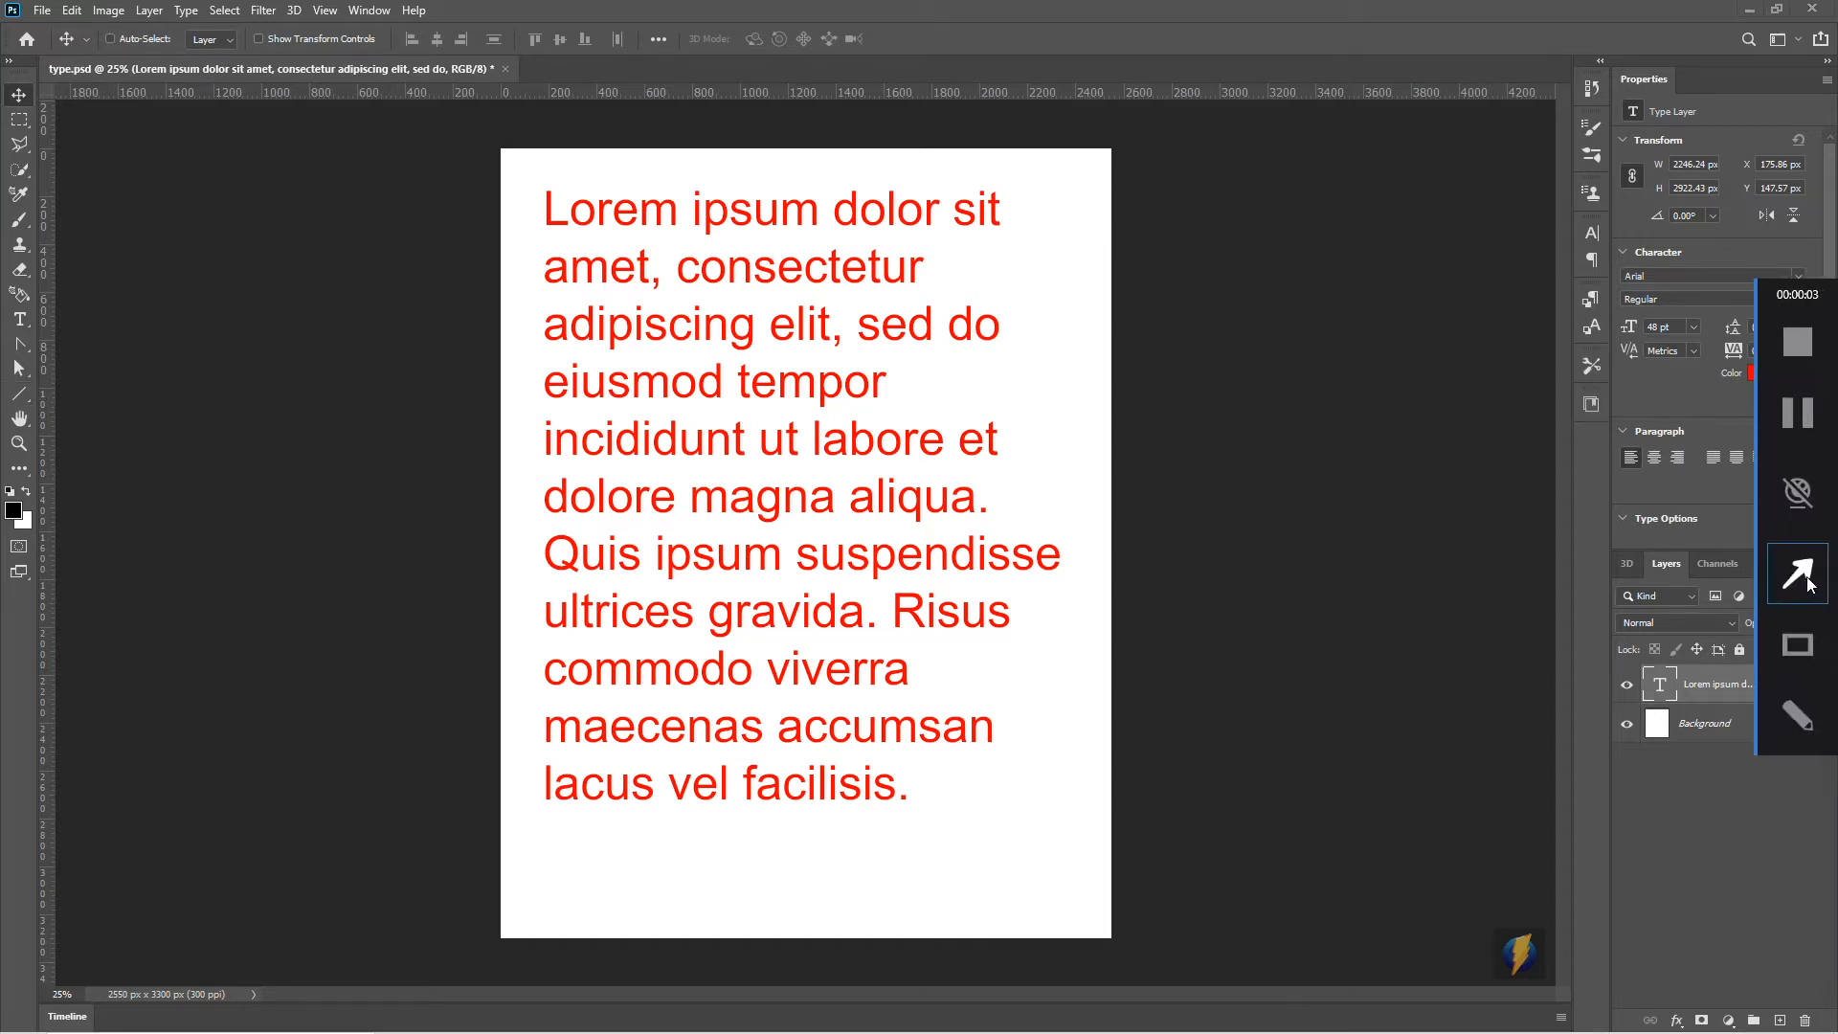
Step: With the Type tool active, recolor the whole Lorem ipsum text layer to blue #0066fe
left_click(1798, 574)
mouse_move(214, 578)
left_mouse_down()
mouse_move(175, 310)
mouse_move(84, 176)
mouse_move(69, 383)
mouse_move(82, 78)
mouse_move(216, 43)
mouse_move(824, 69)
mouse_move(413, 67)
mouse_move(871, 46)
mouse_move(406, 322)
mouse_move(238, 571)
mouse_move(49, 340)
mouse_move(60, 356)
left_mouse_up()
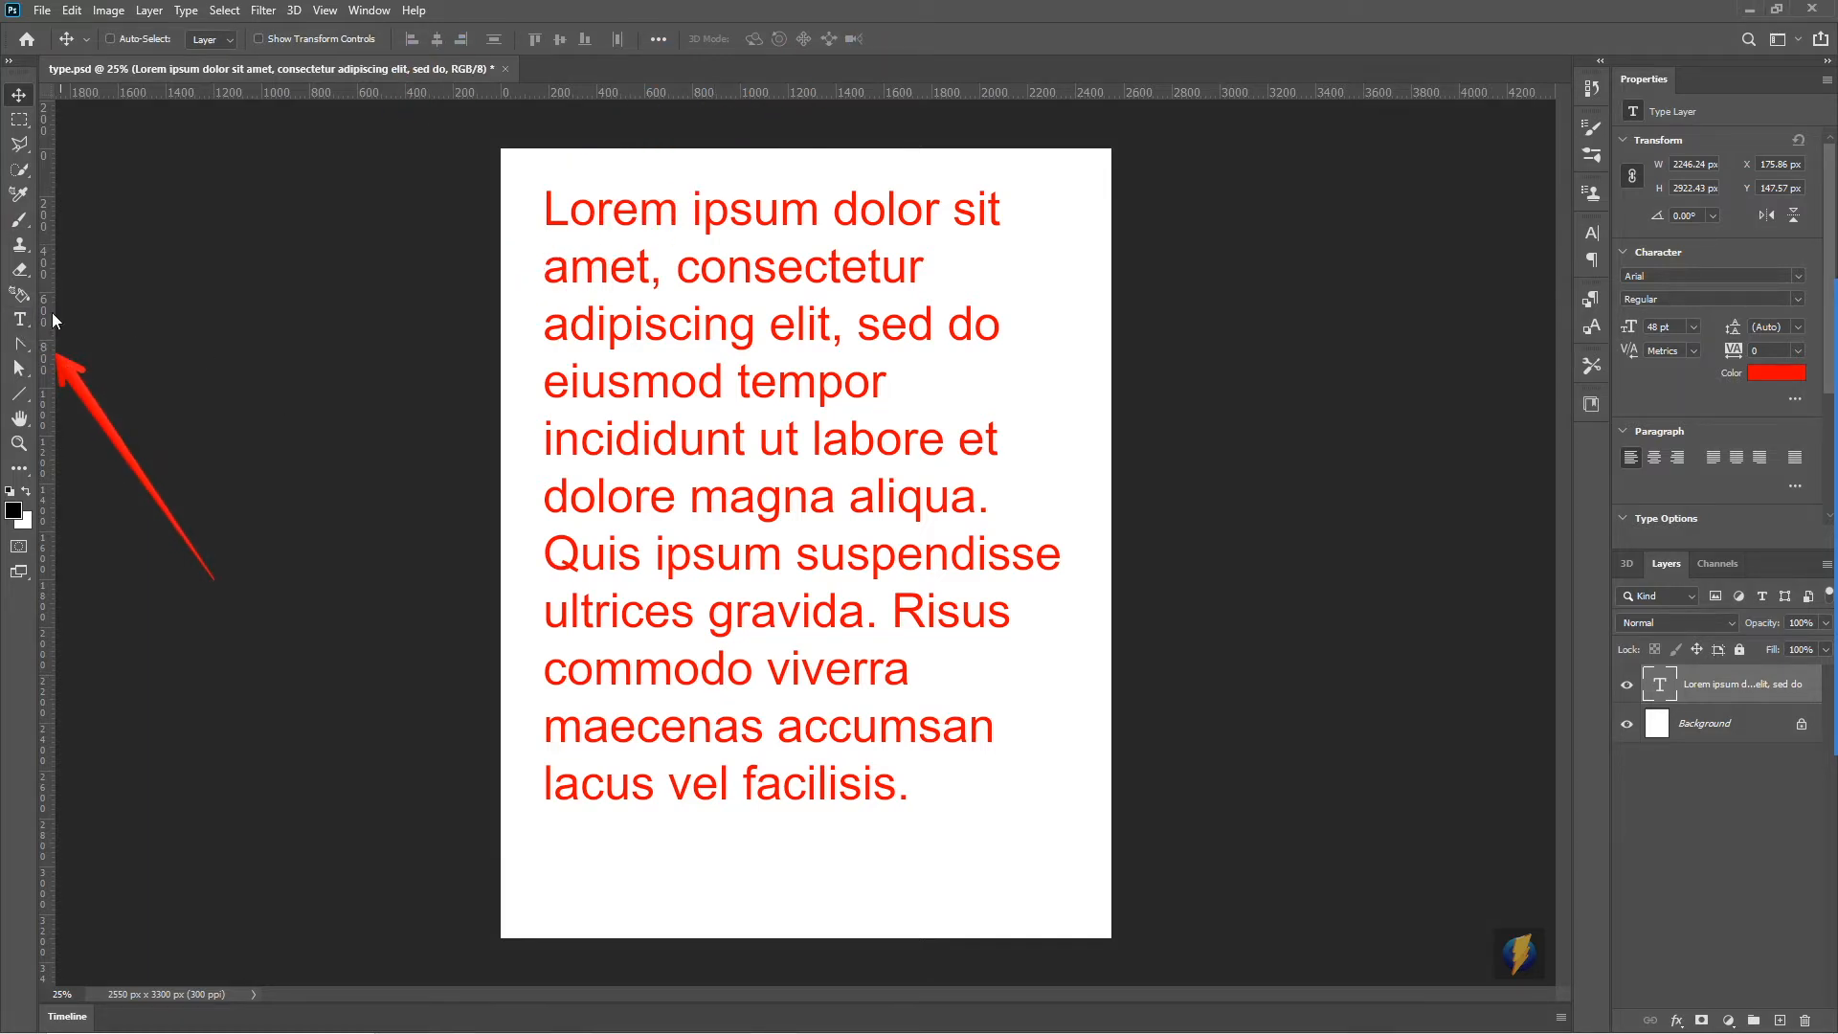
left_click(19, 319)
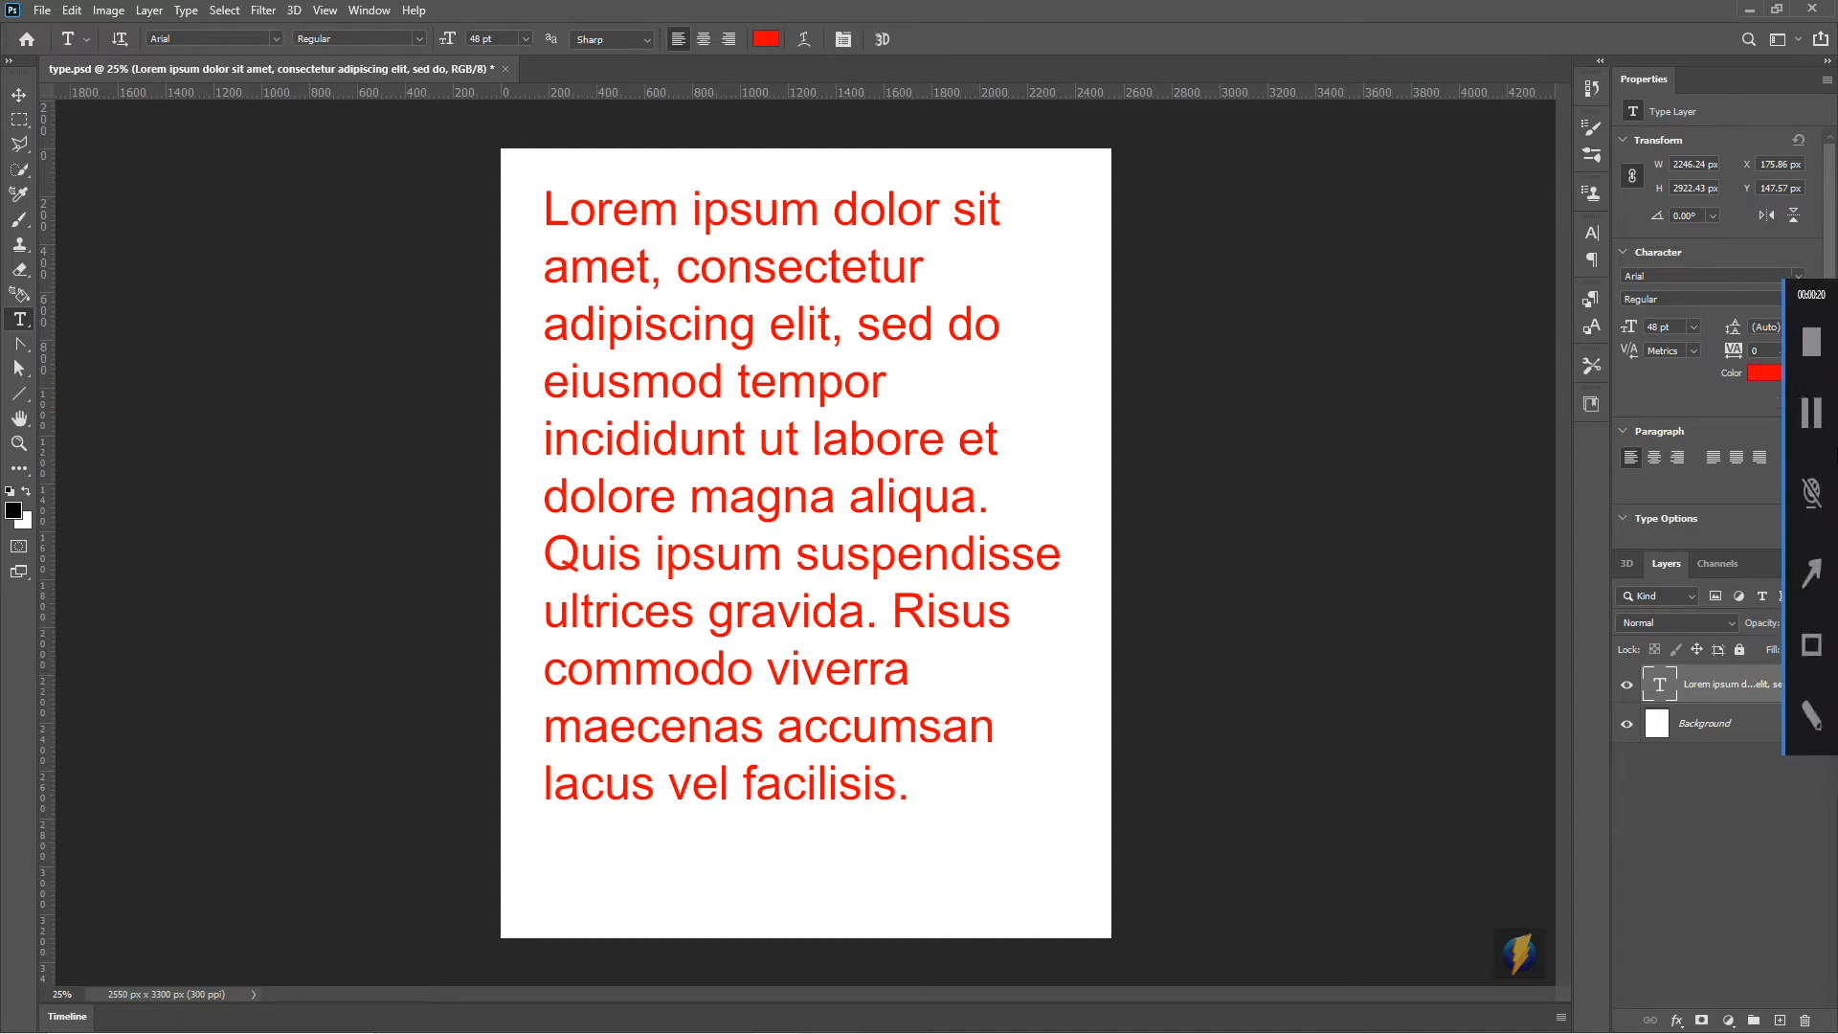
mouse_move(1168, 527)
left_mouse_down()
mouse_move(1680, 692)
mouse_move(1628, 686)
mouse_move(1743, 674)
mouse_move(1519, 665)
mouse_move(1182, 259)
mouse_move(787, 108)
left_mouse_up()
left_click(767, 41)
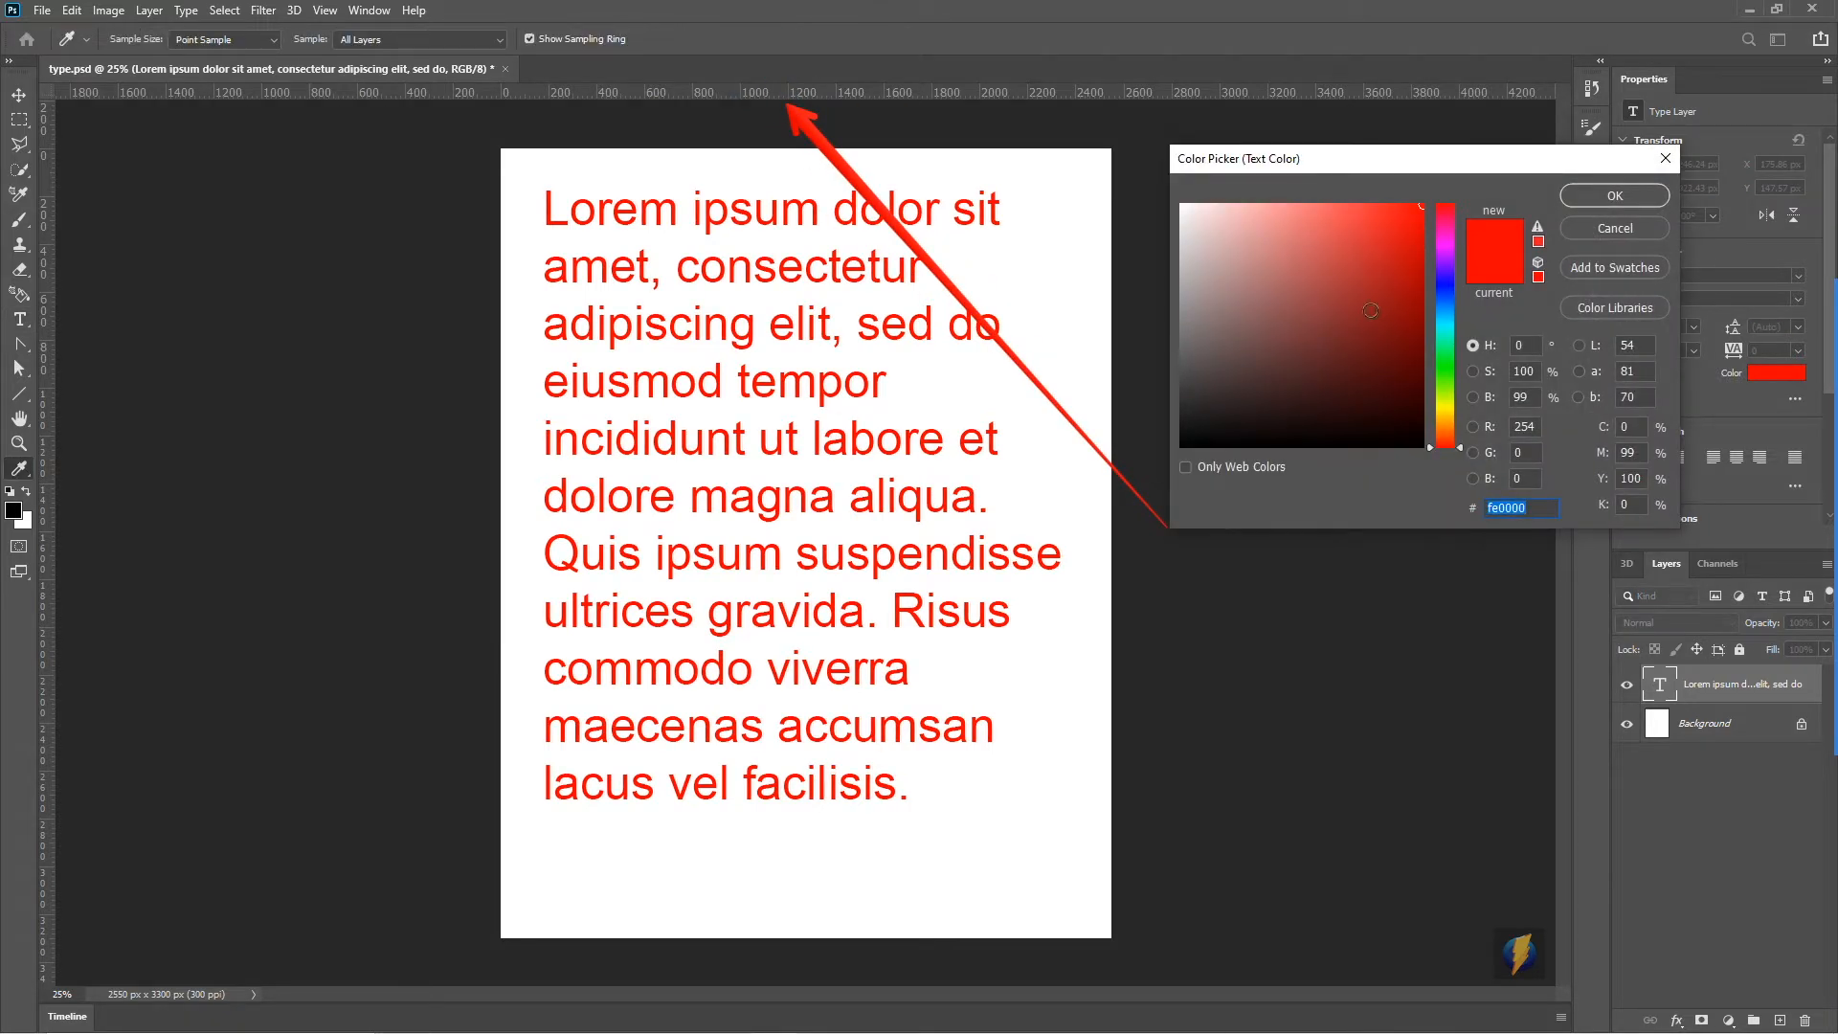
left_click_drag(1453, 250, 1457, 301)
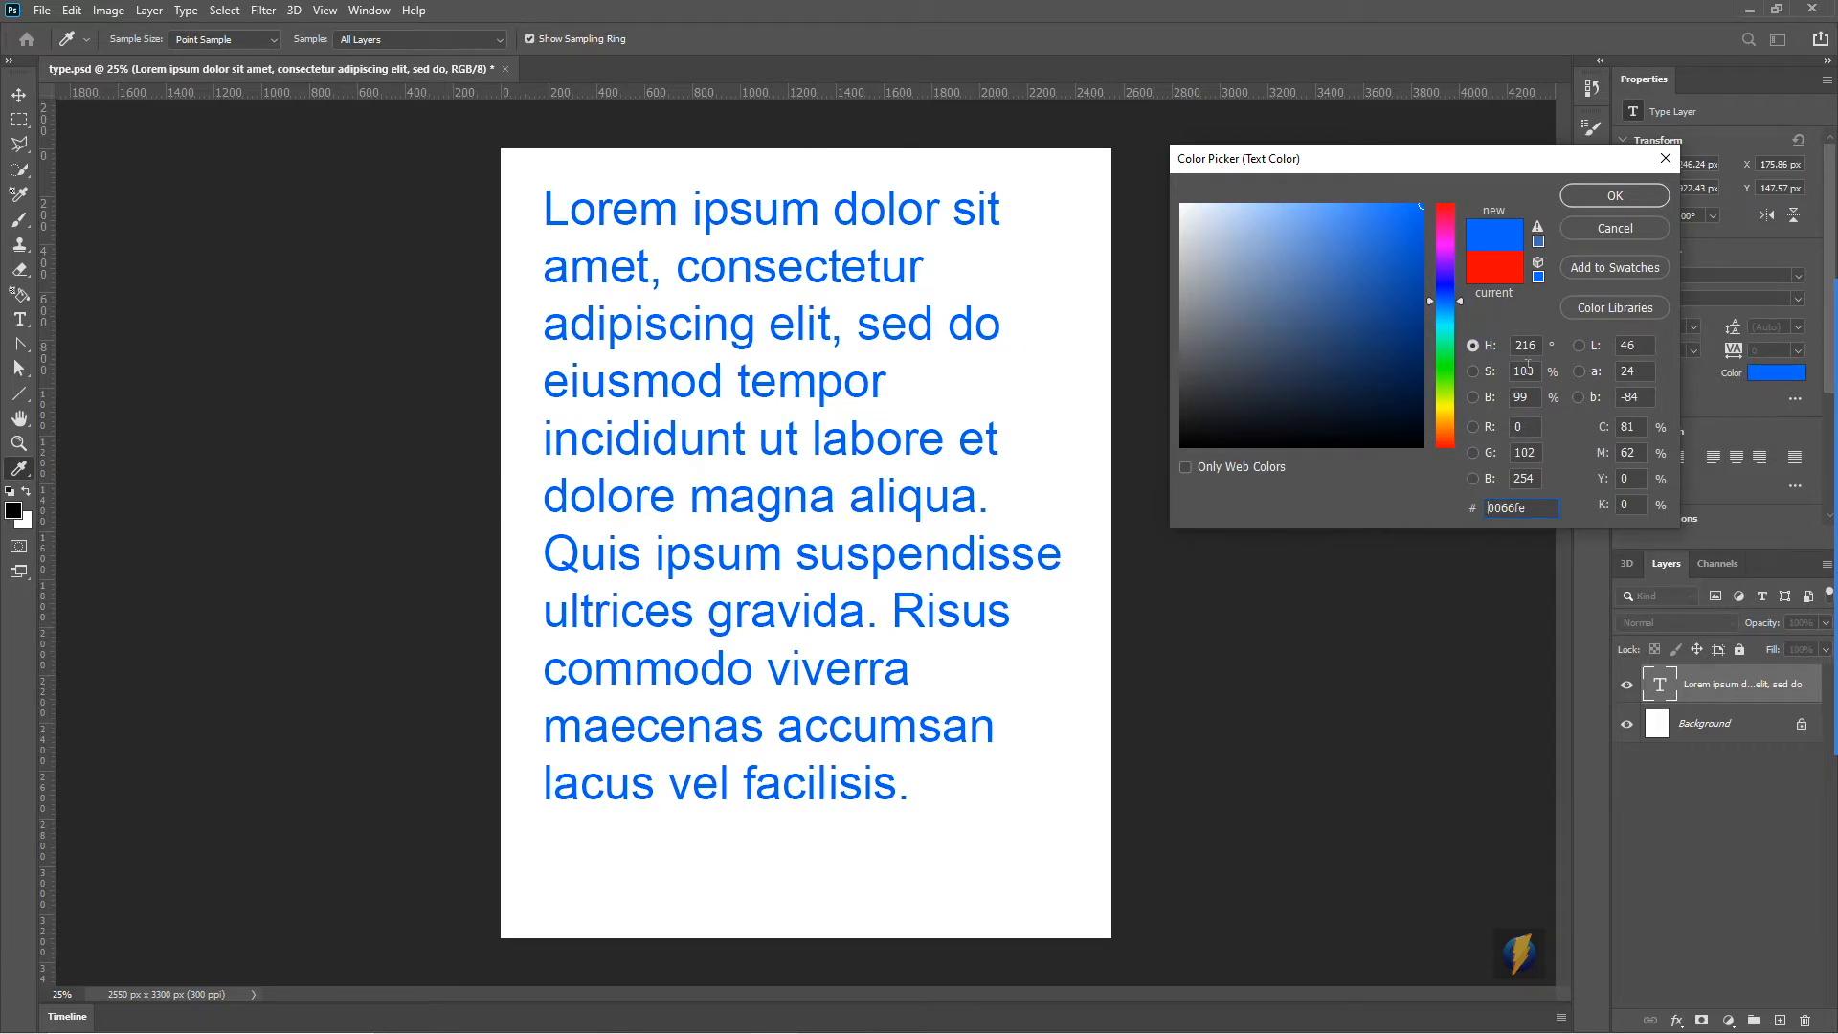
left_click(1616, 194)
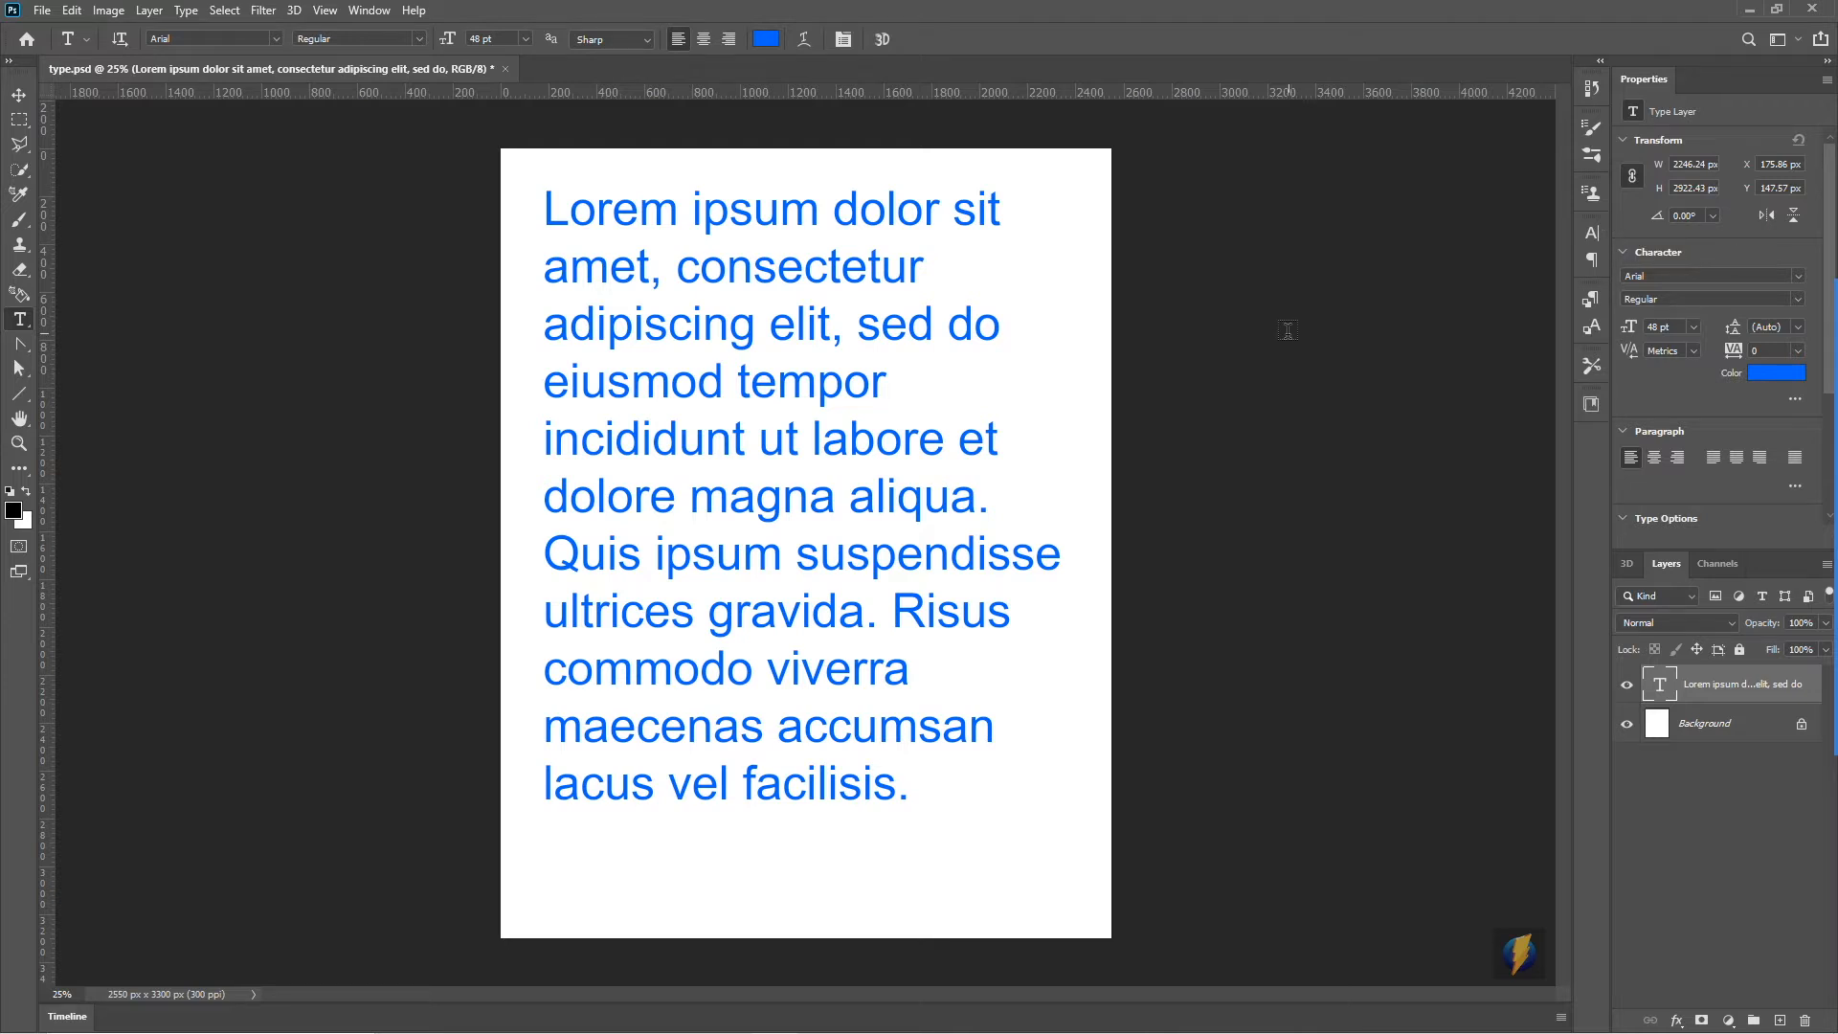
Step: Show the Character and Paragraph settings for the type layer, examine both, and collapse them
left_click(1793, 575)
mouse_move(1241, 702)
left_mouse_down()
mouse_move(873, 134)
mouse_move(845, 48)
left_mouse_up()
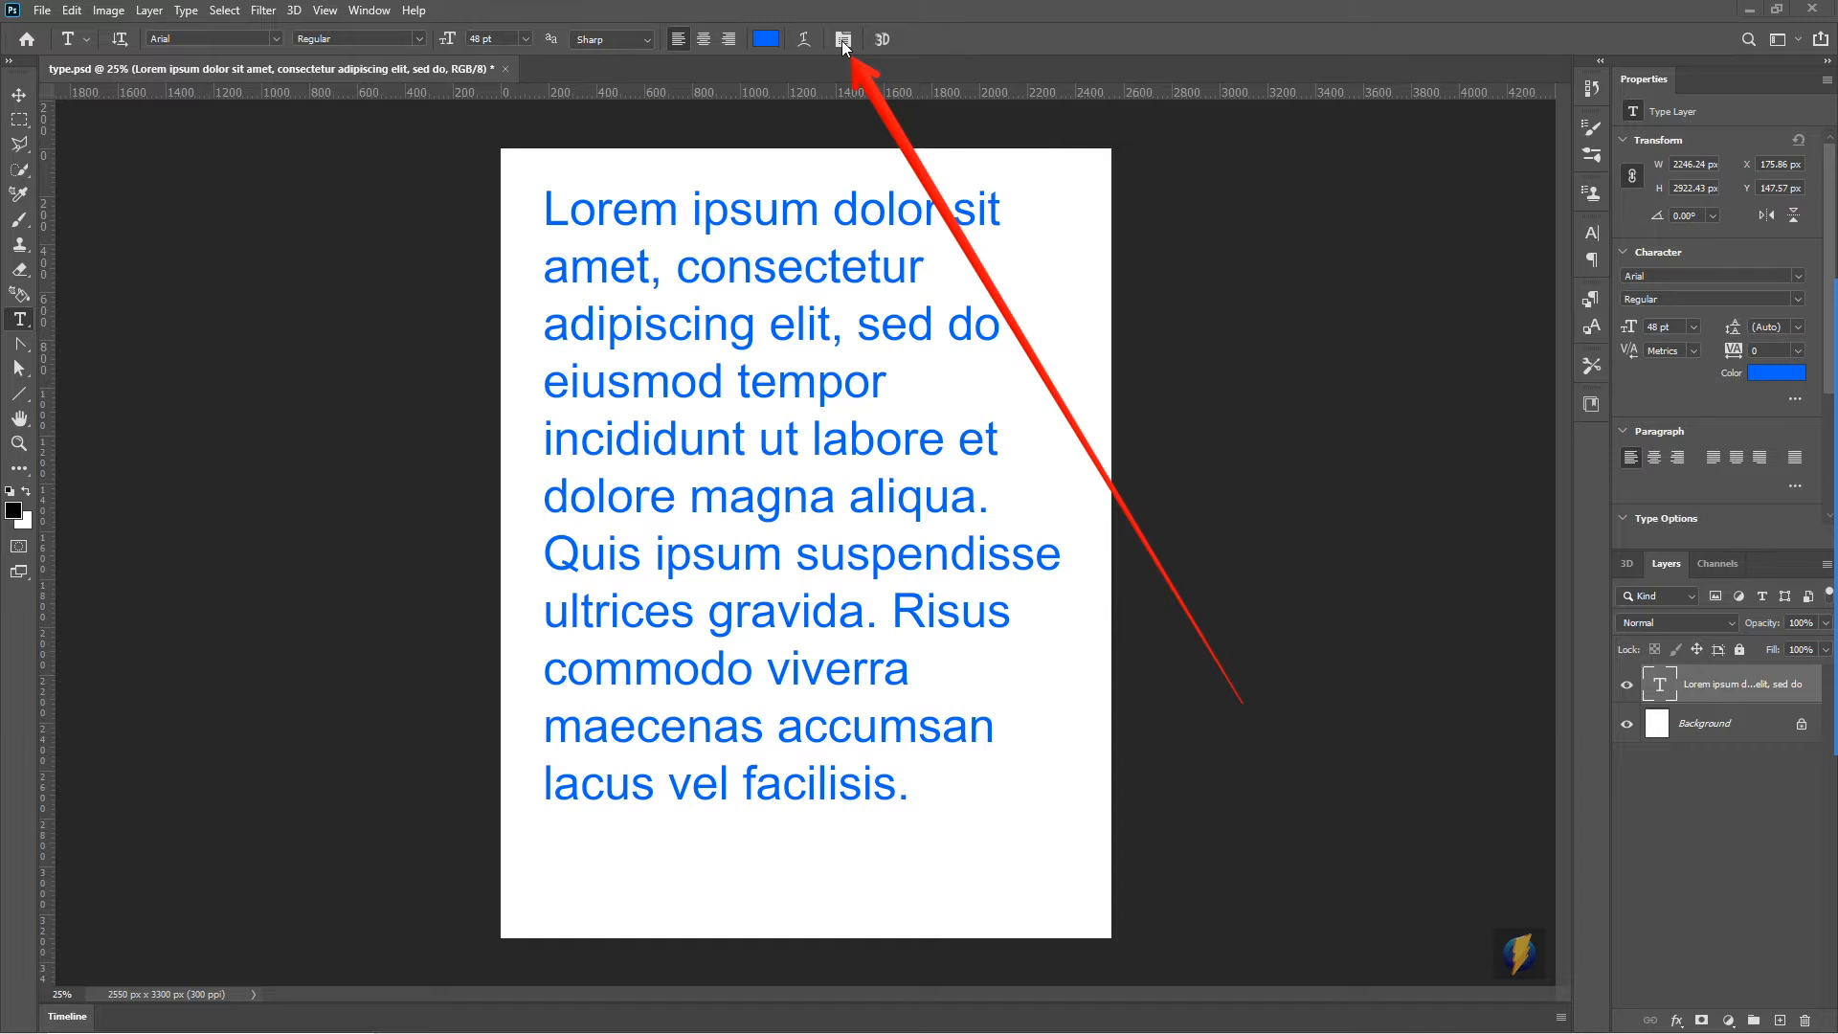
left_click(844, 40)
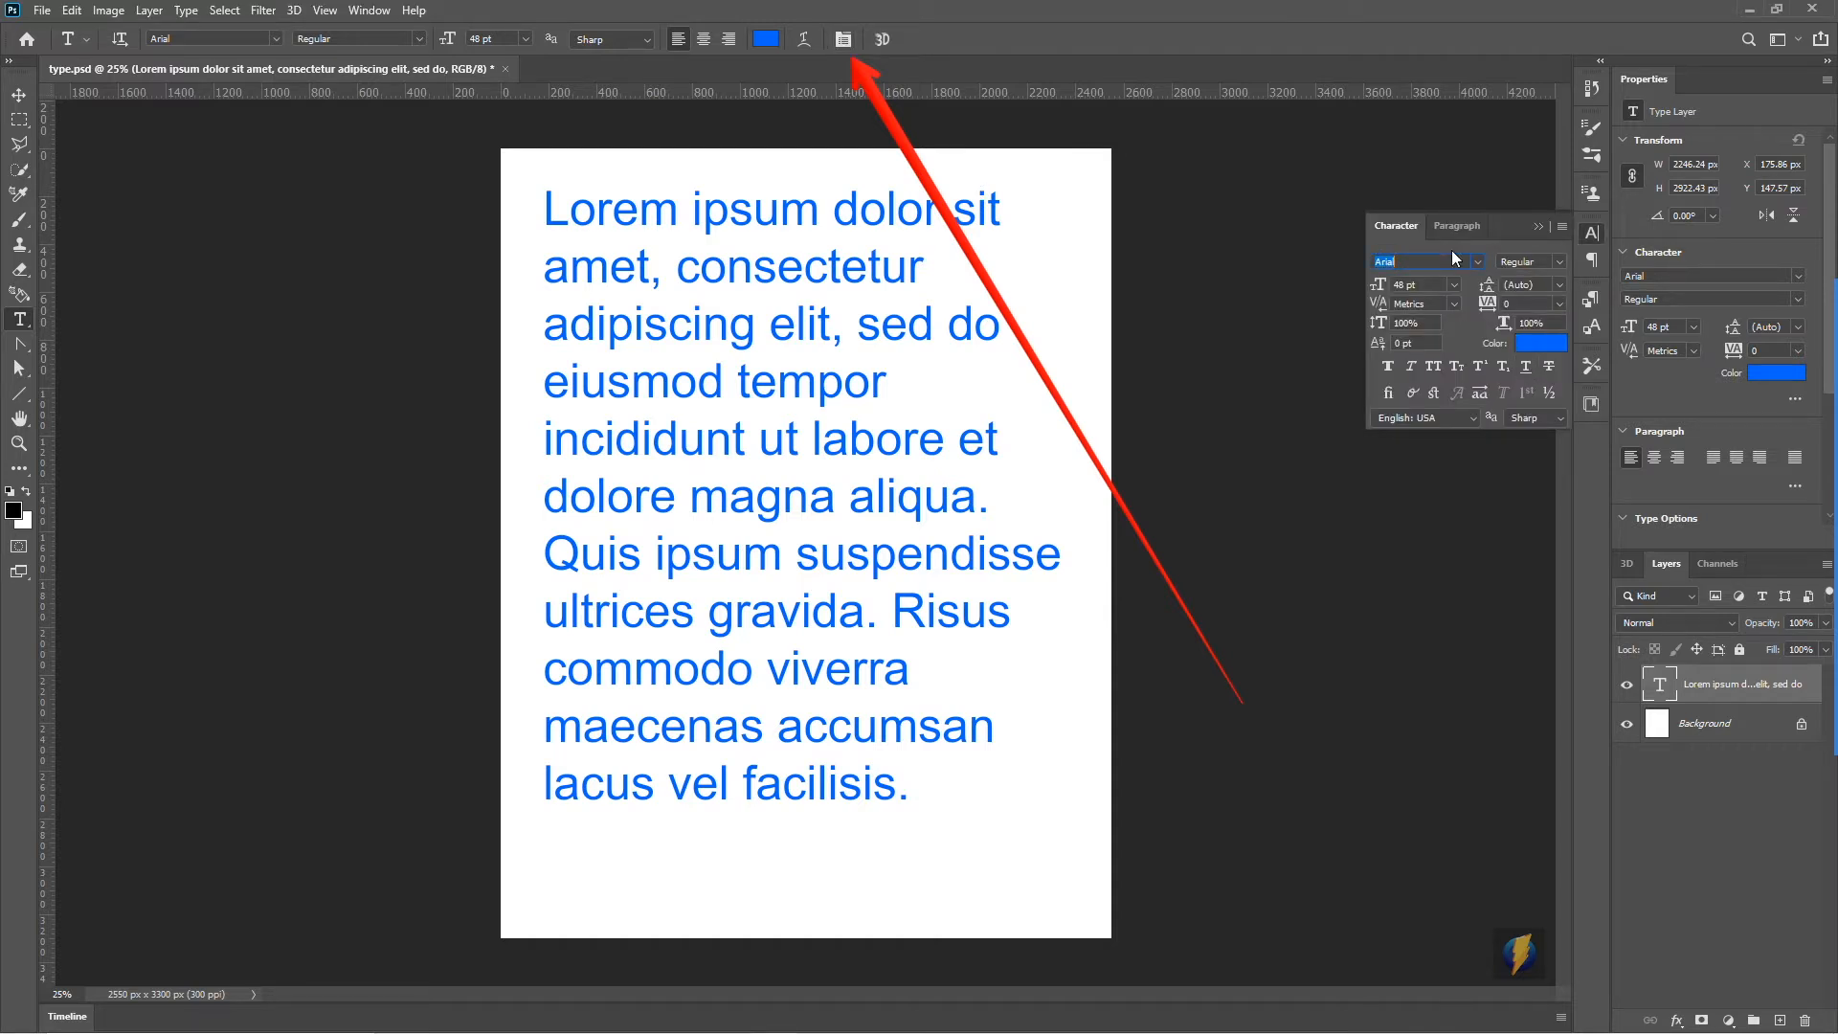
left_click(1456, 226)
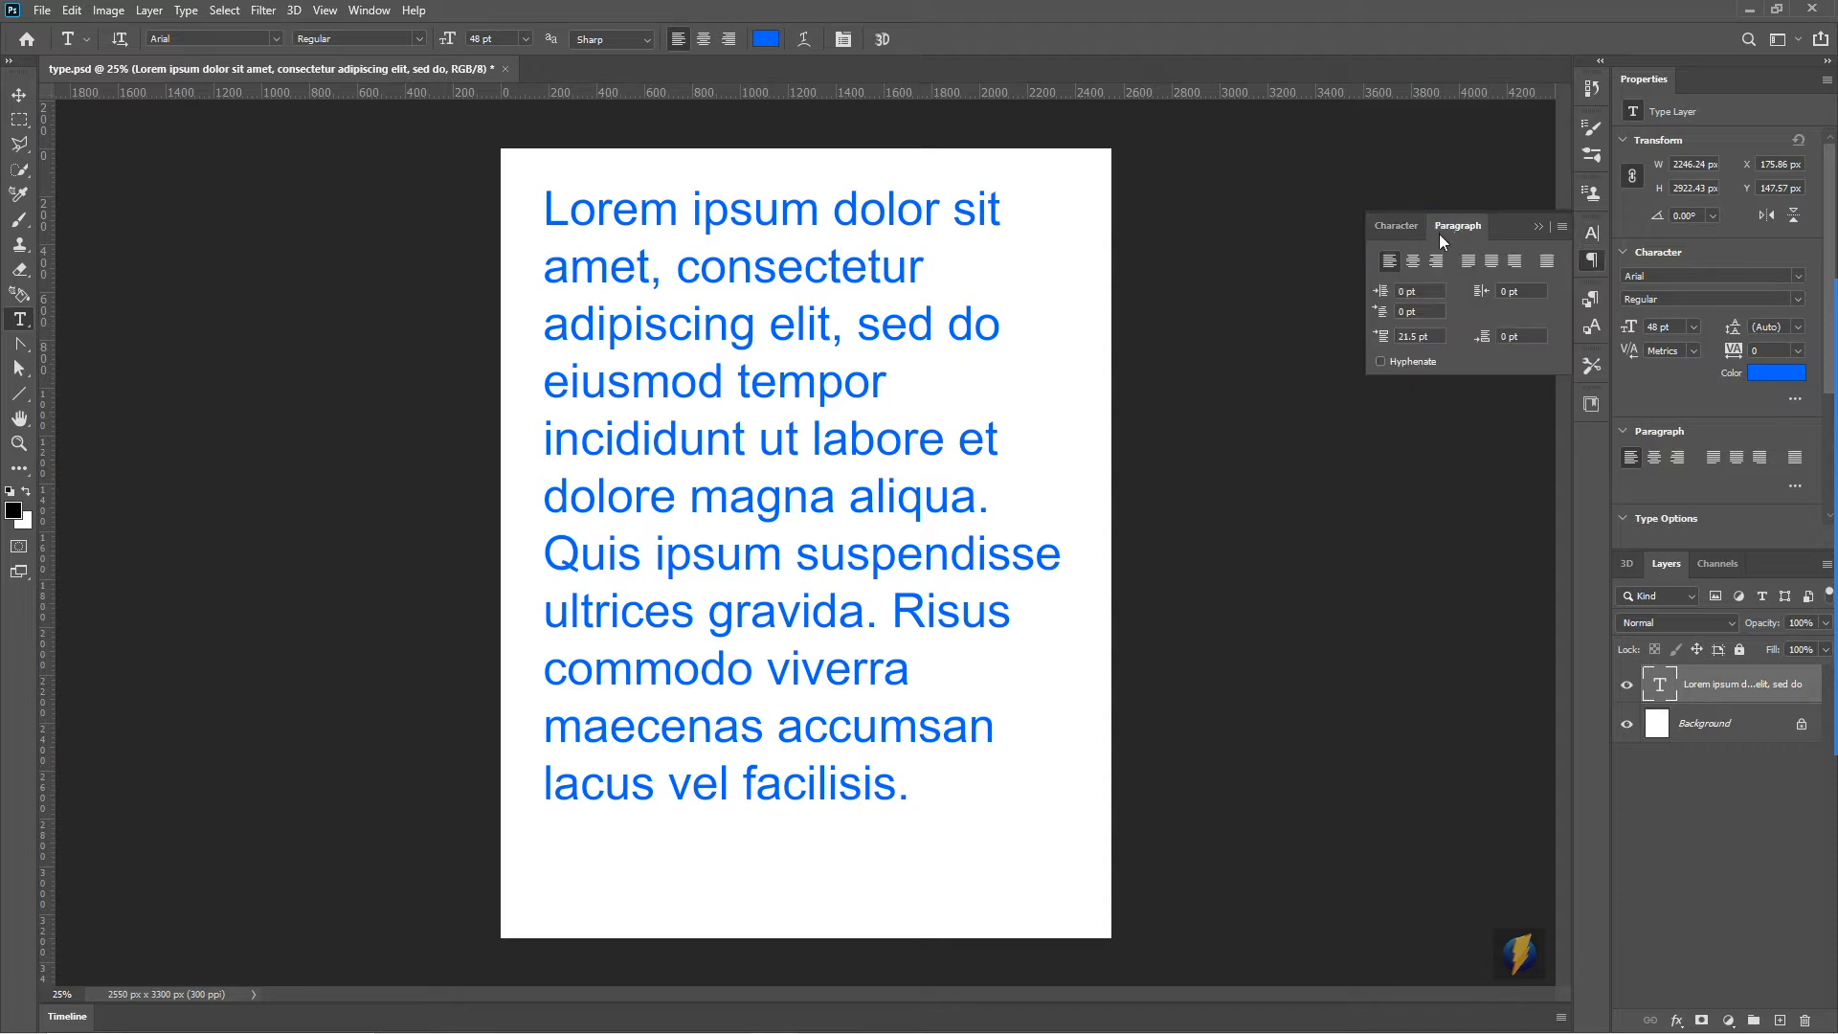
left_click(1397, 226)
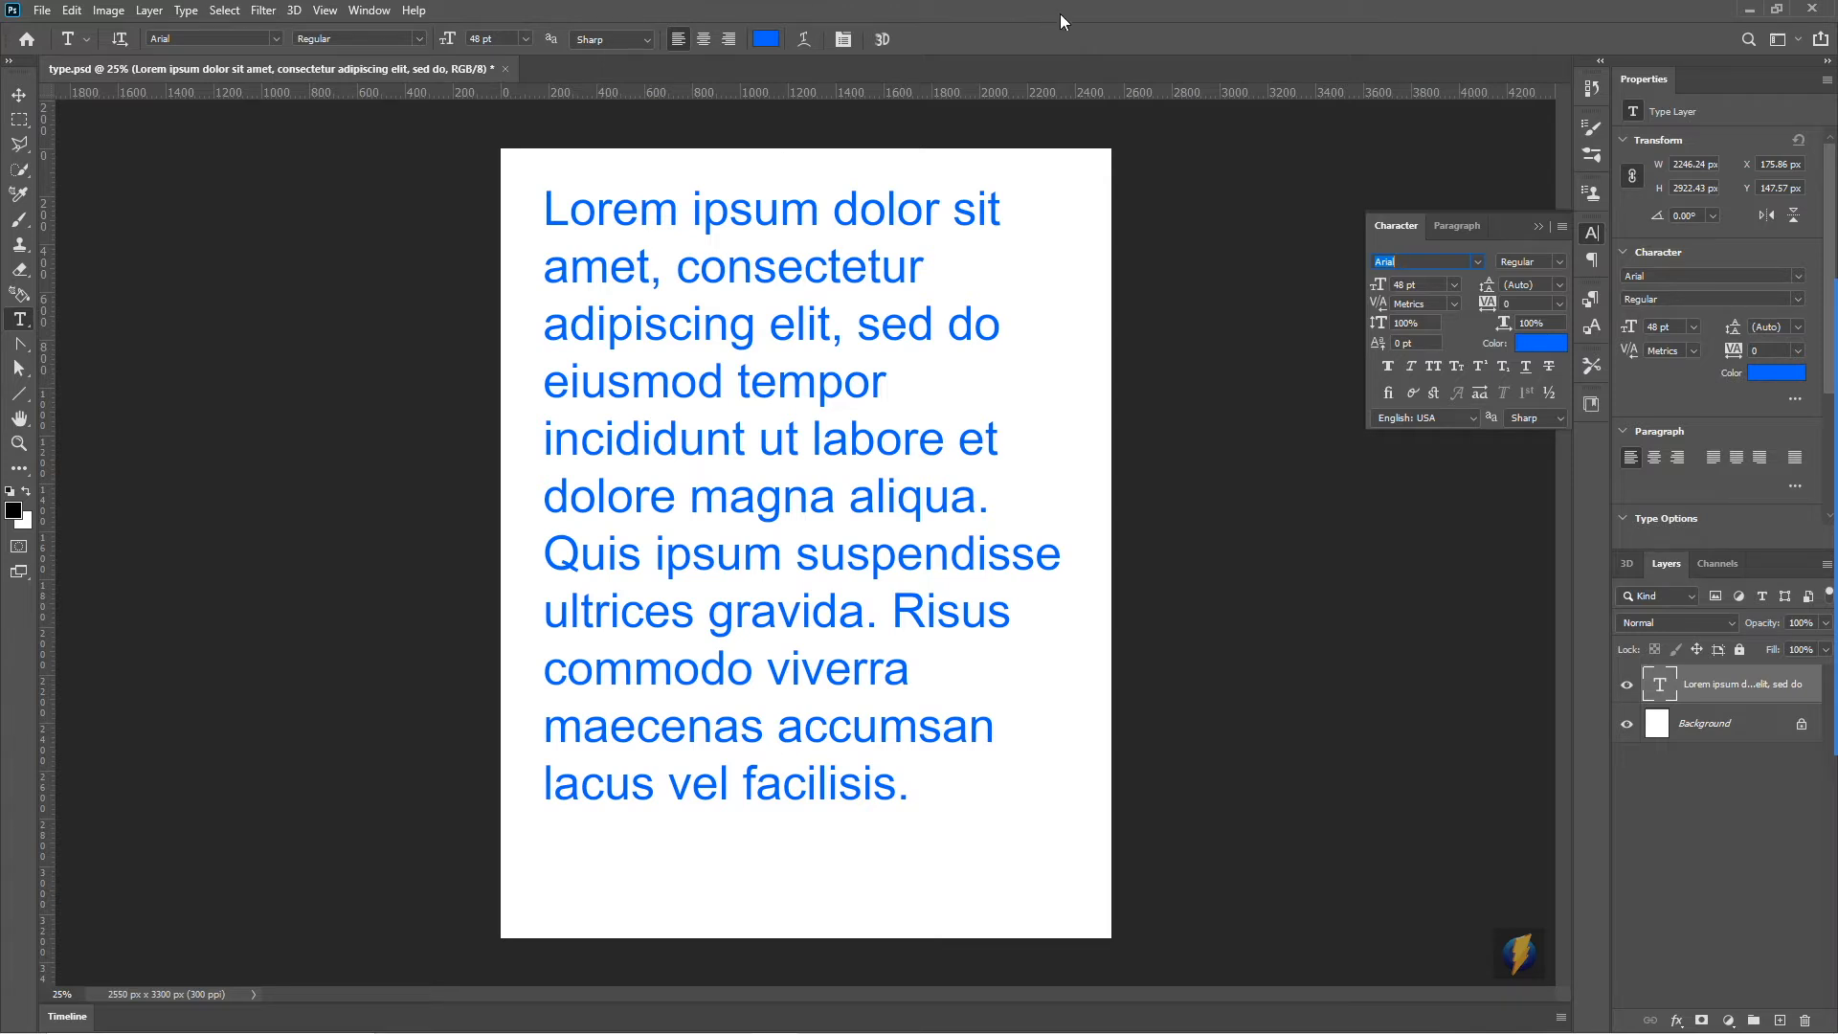
left_click(1805, 573)
mouse_move(1123, 557)
left_mouse_down()
mouse_move(1329, 299)
mouse_move(1373, 309)
mouse_move(1398, 397)
mouse_move(1350, 484)
left_mouse_up()
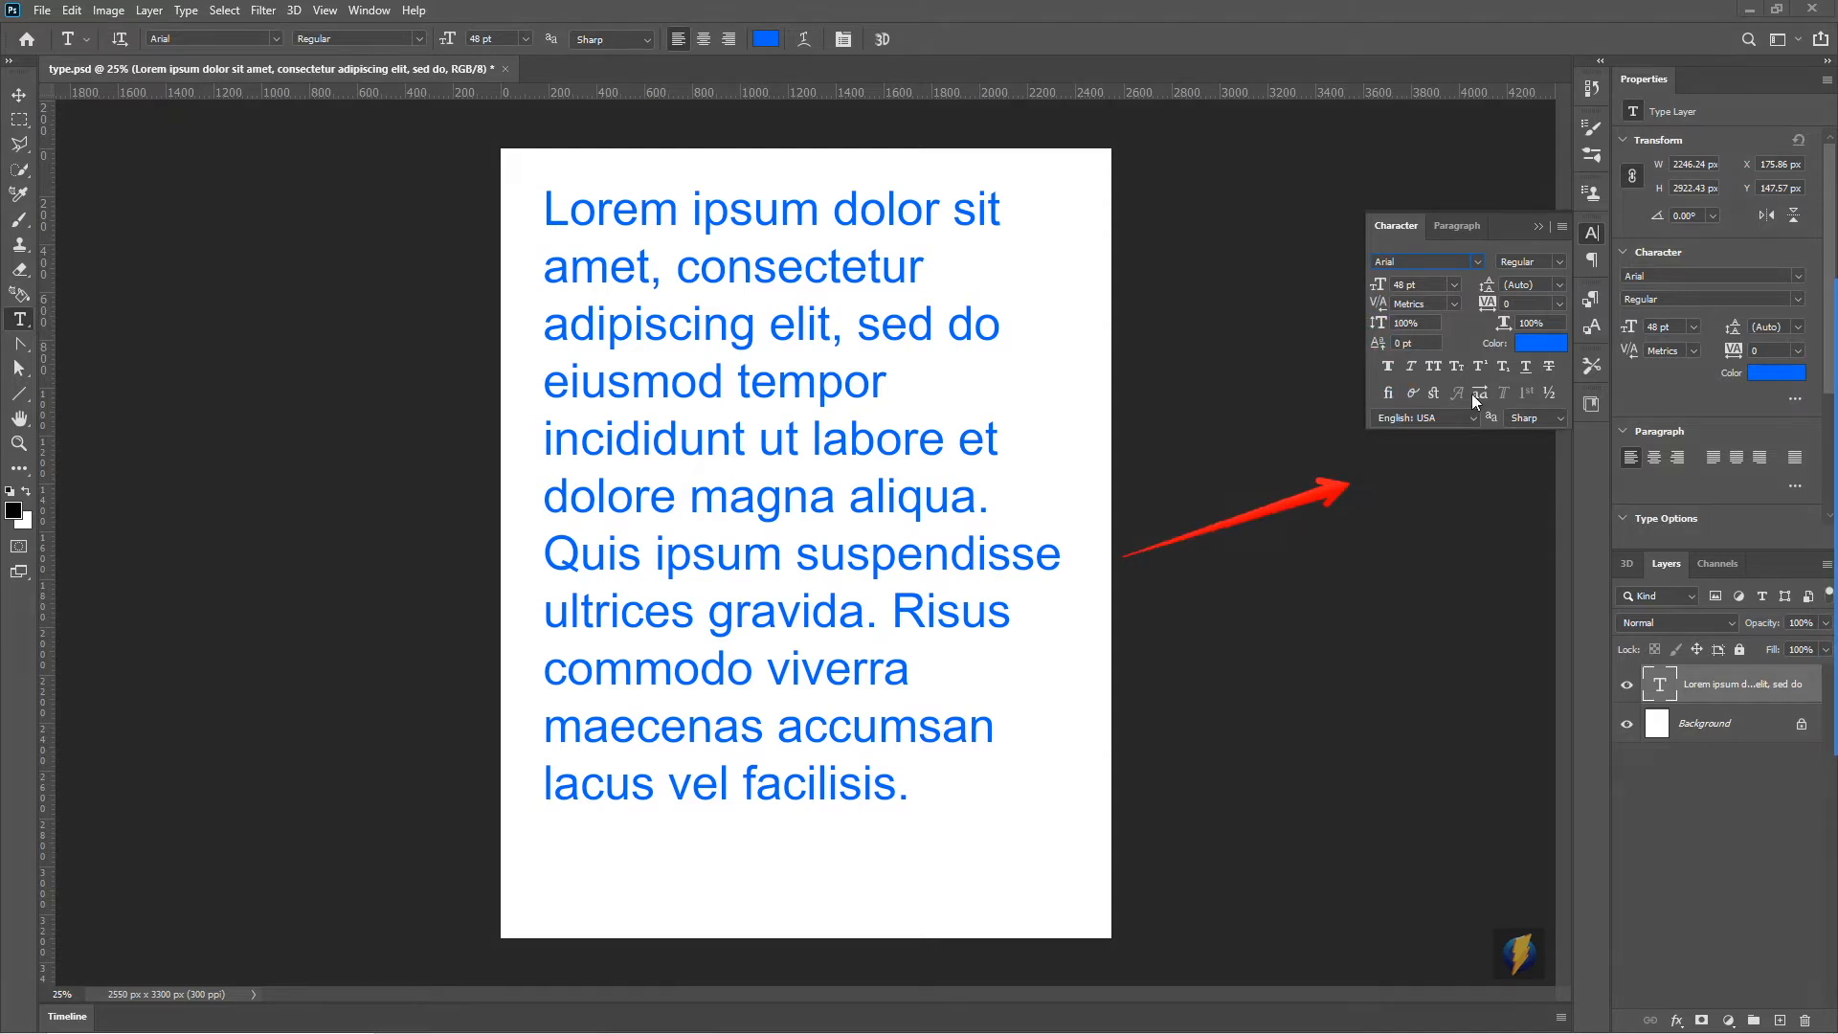
left_click(1538, 227)
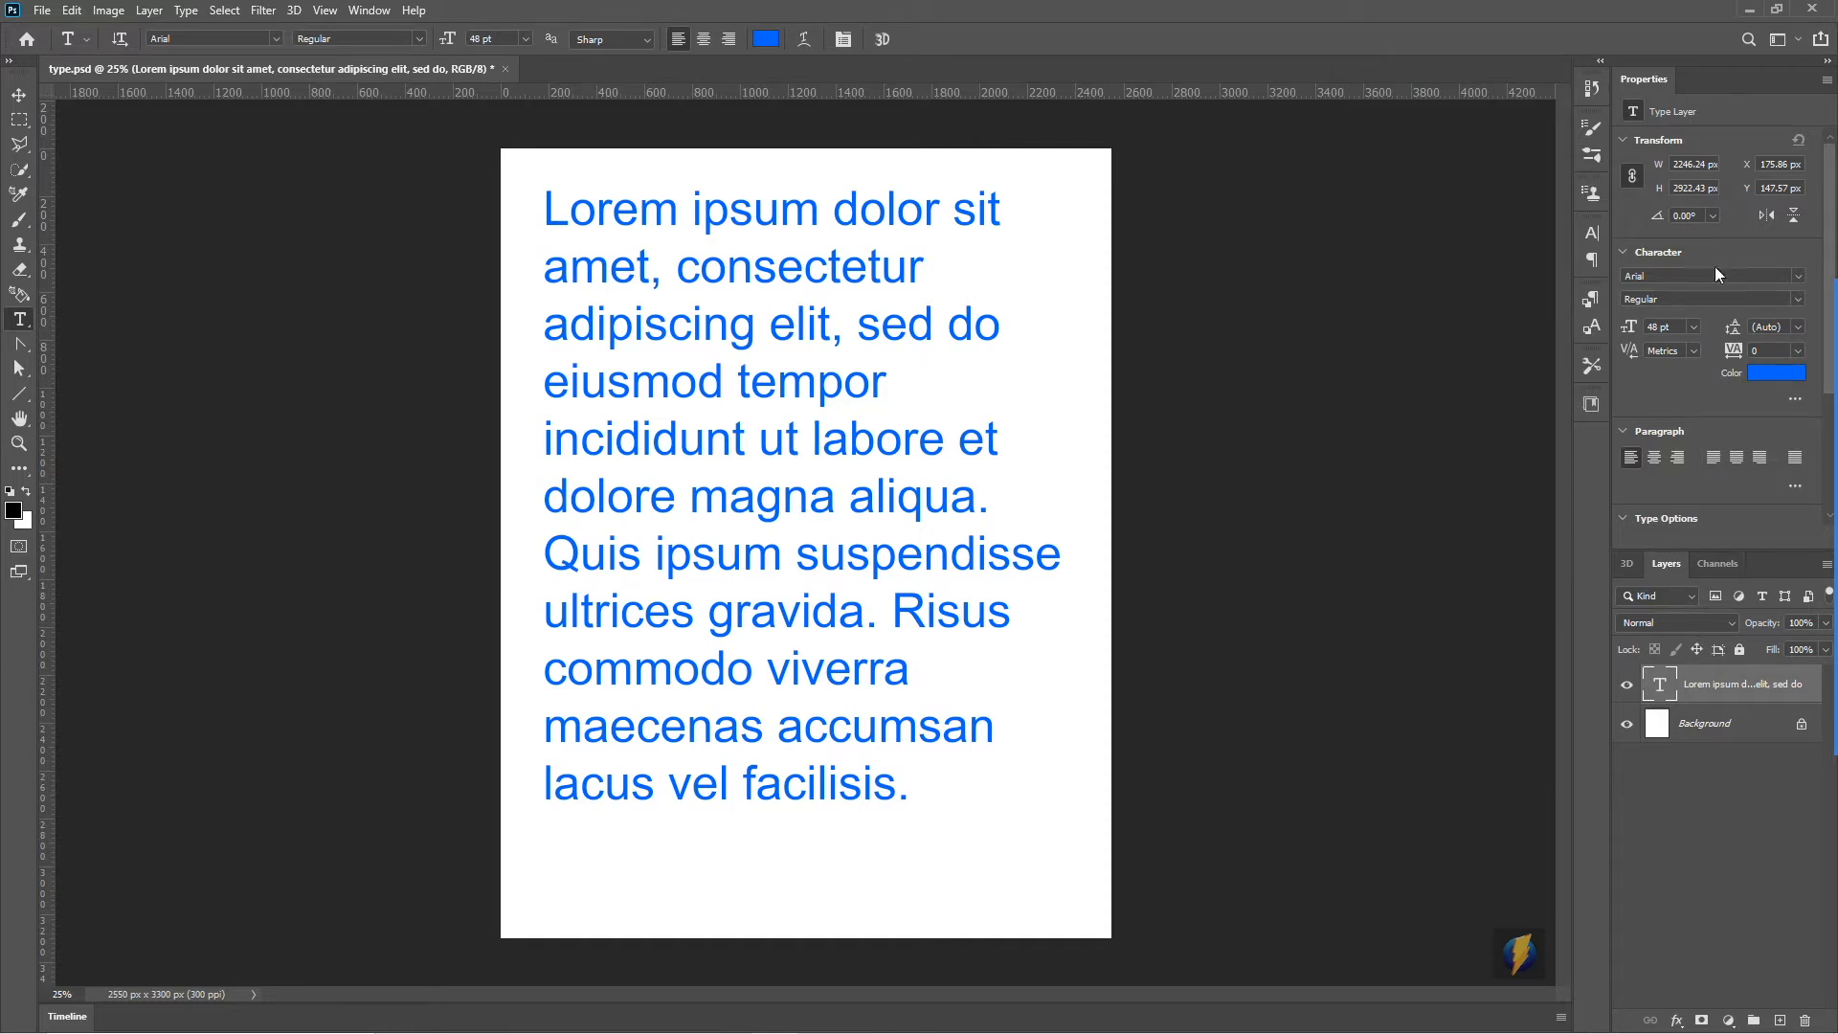
Step: Bring up the Character settings again in two different ways, collapsing them each time
left_click(1591, 232)
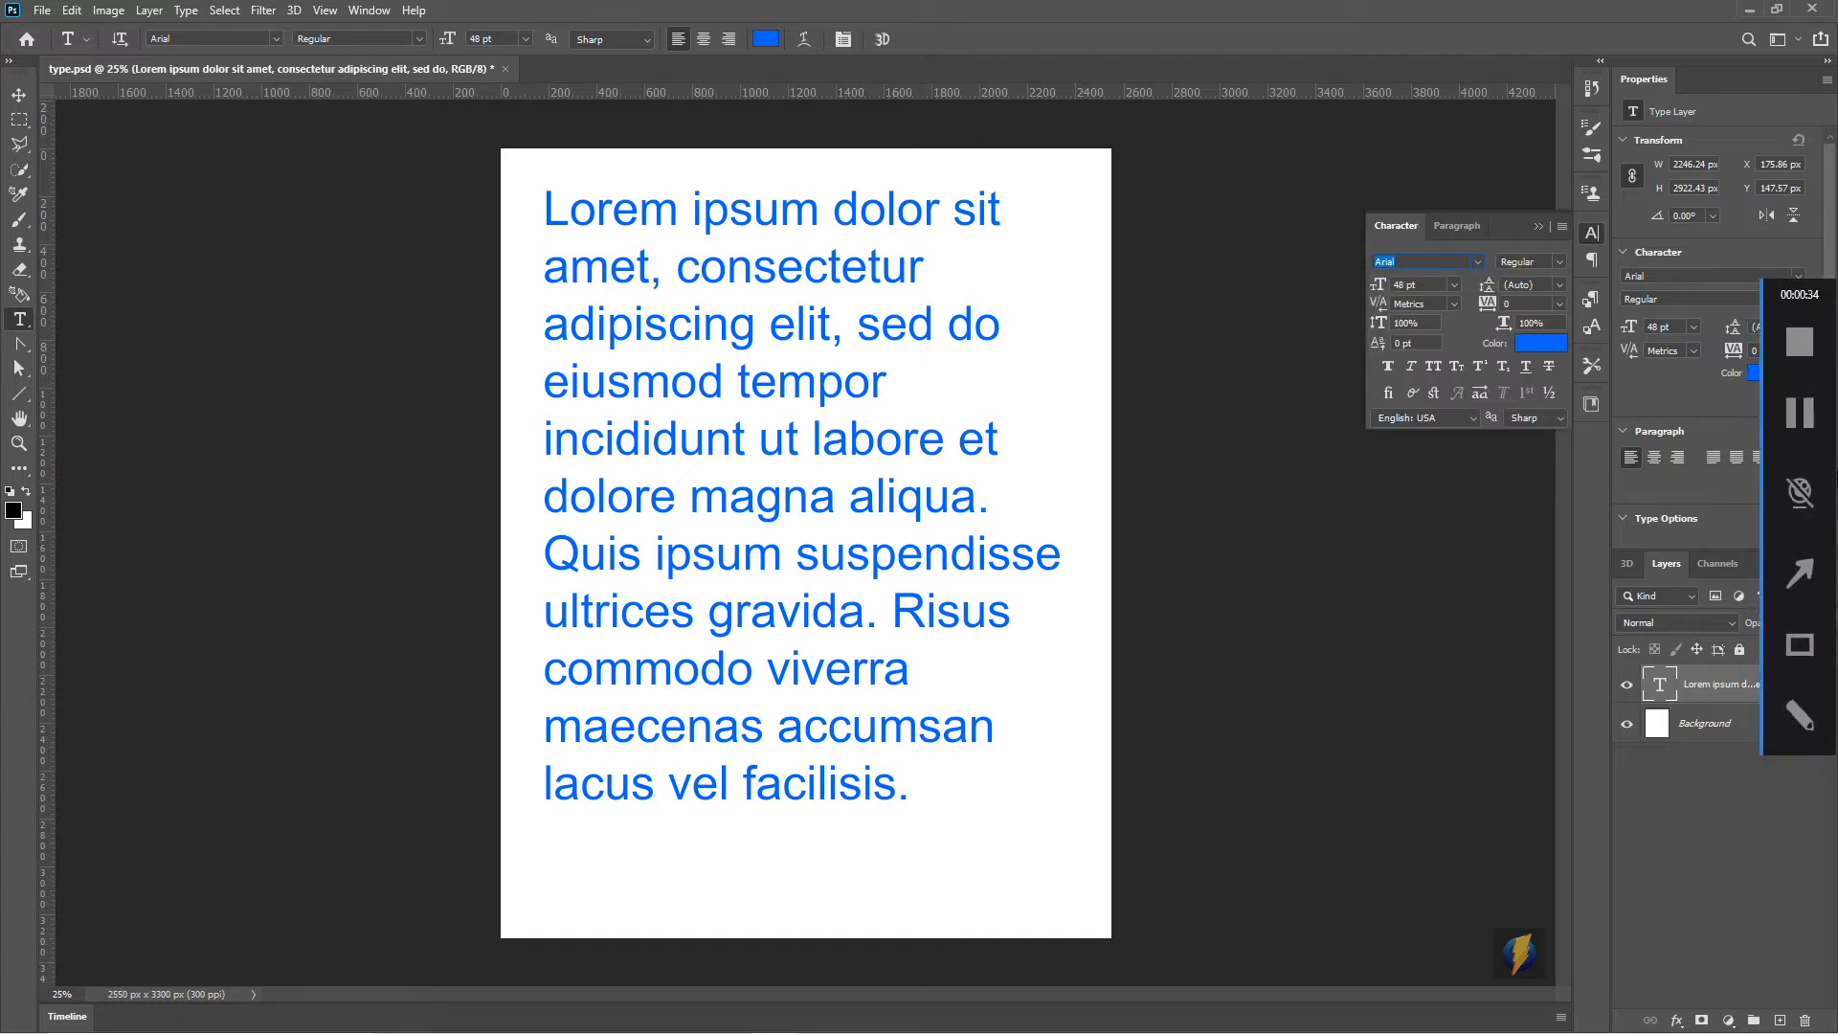
left_click(1537, 226)
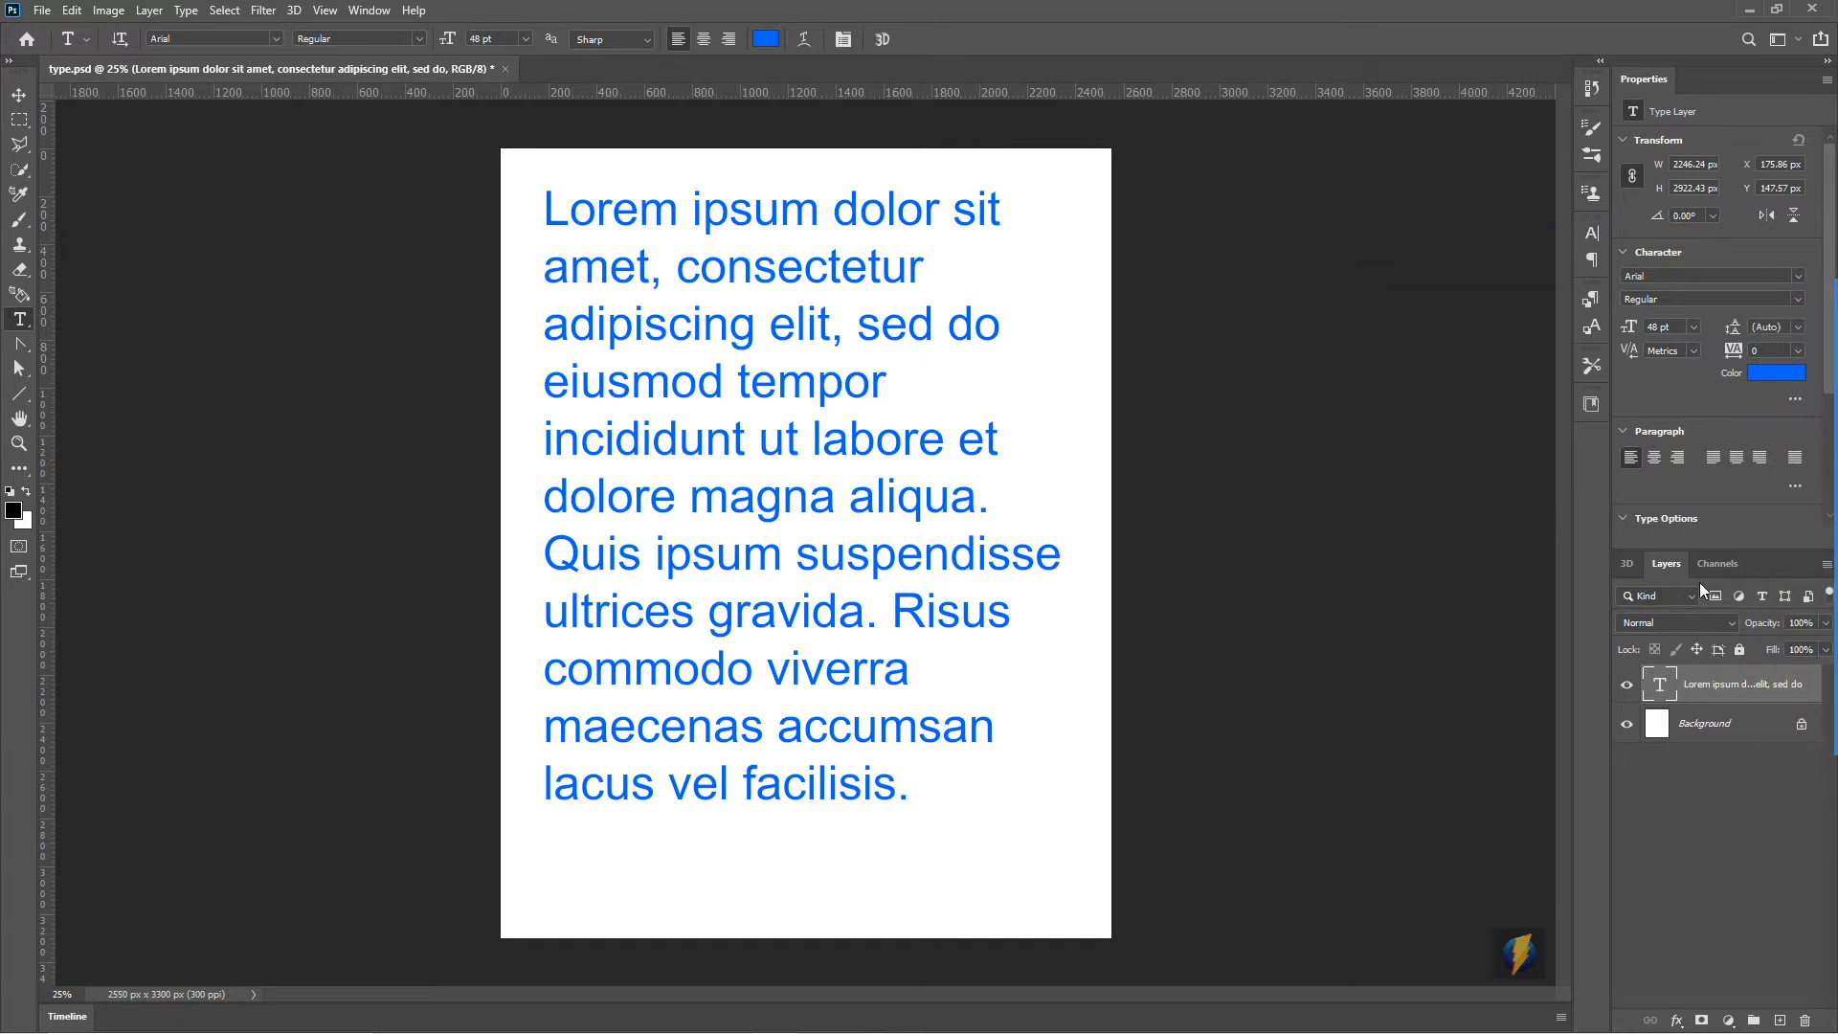
left_click(369, 10)
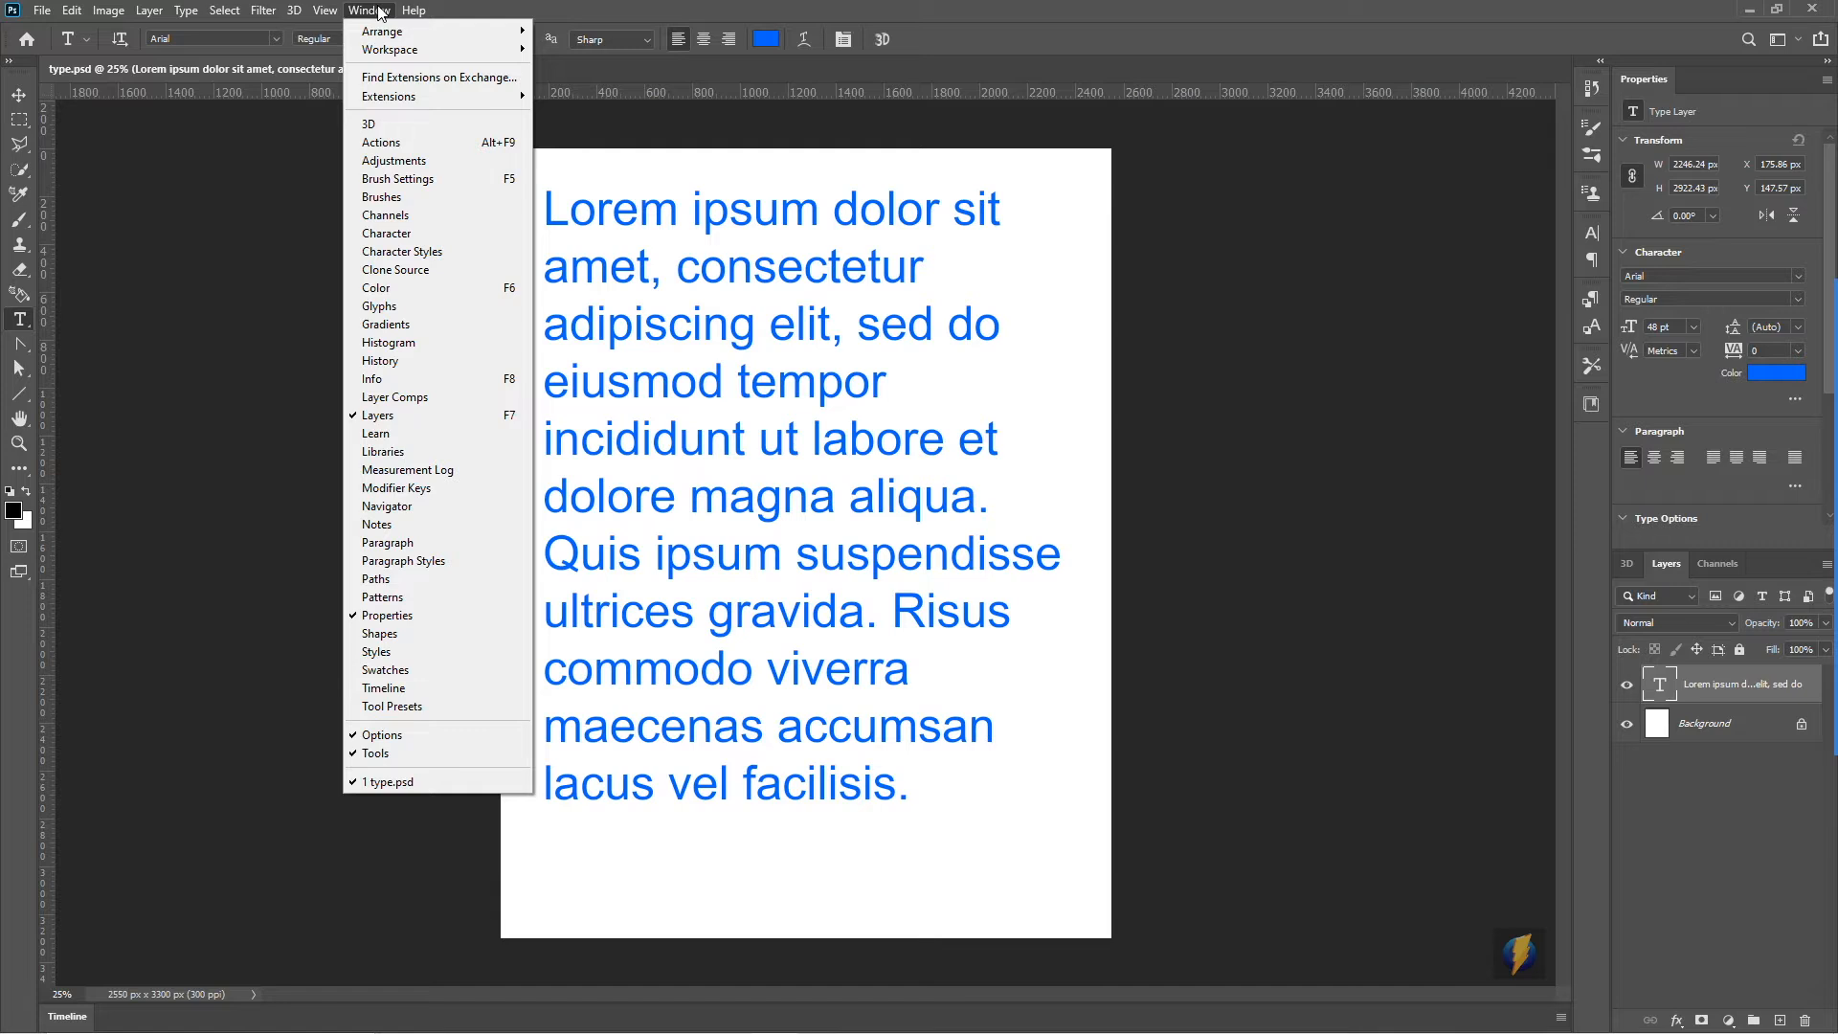
left_click(383, 233)
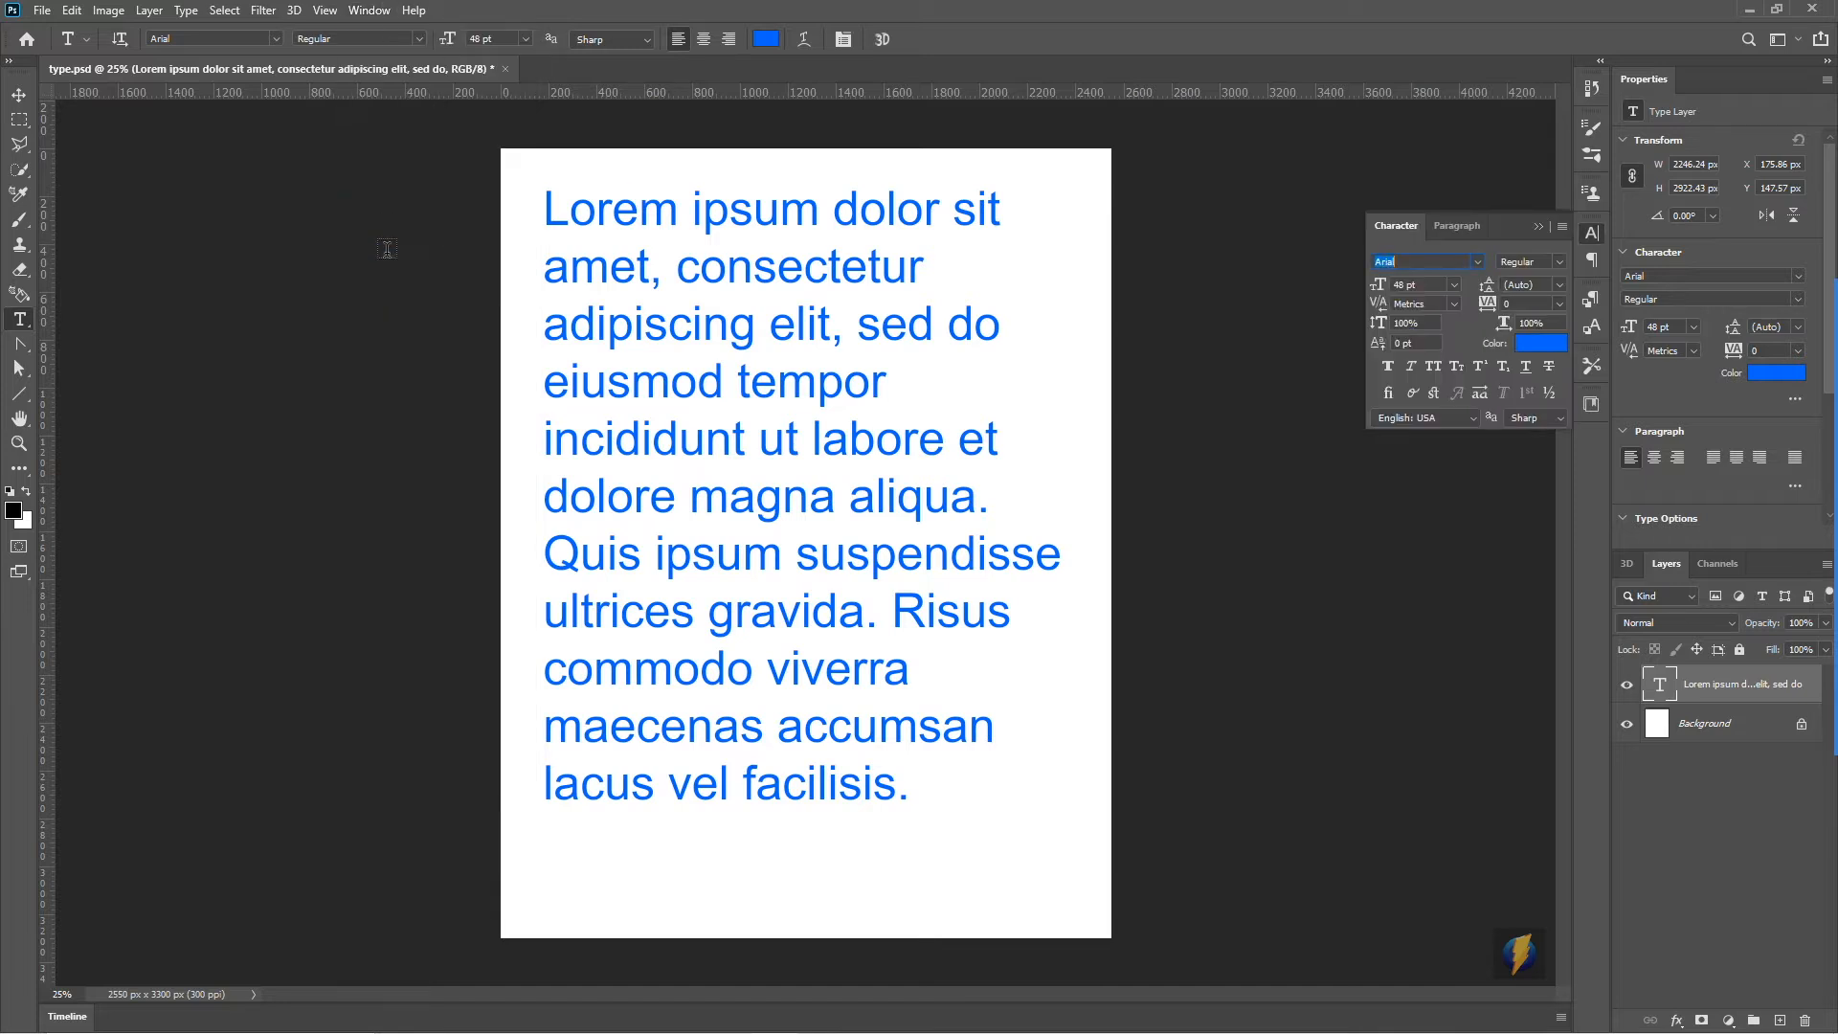
left_click(1536, 227)
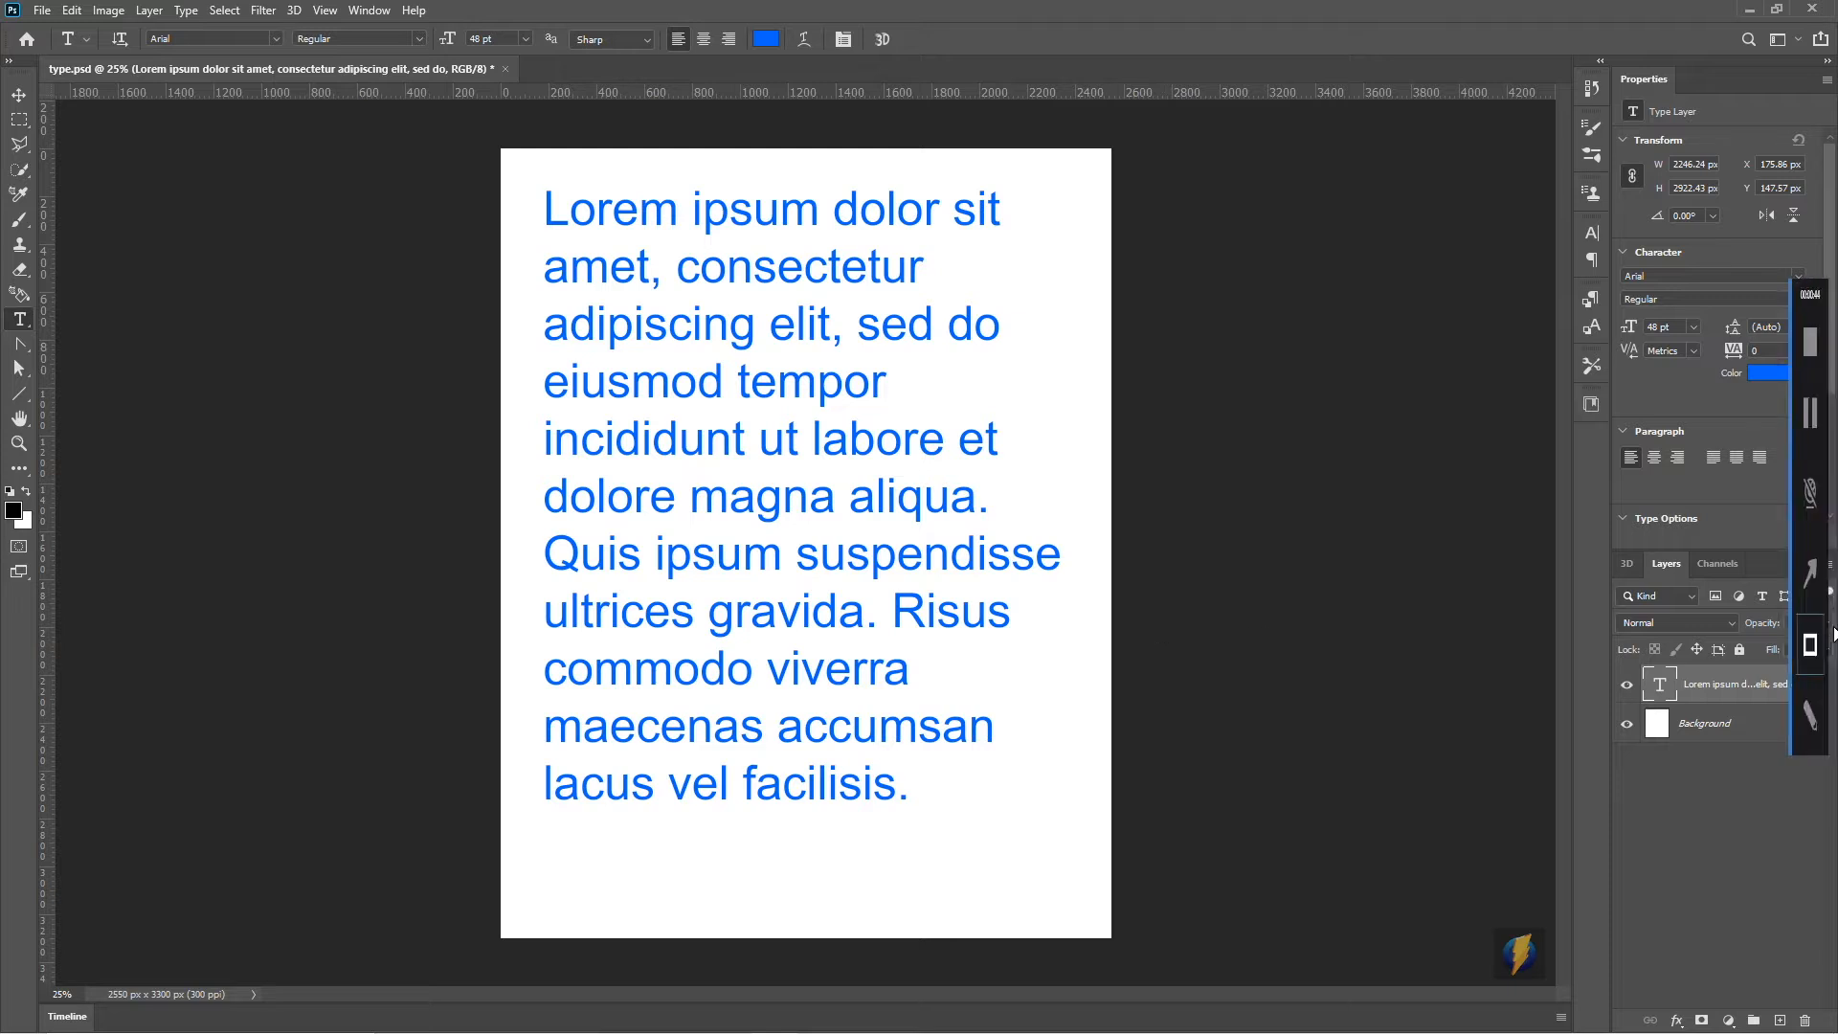
Step: Expand the additional character options in the layer's properties and set the text color to dark blue #1a3d70
mouse_move(1170, 555)
left_mouse_down()
mouse_move(1605, 255)
mouse_move(1693, 682)
mouse_move(1678, 305)
left_mouse_up()
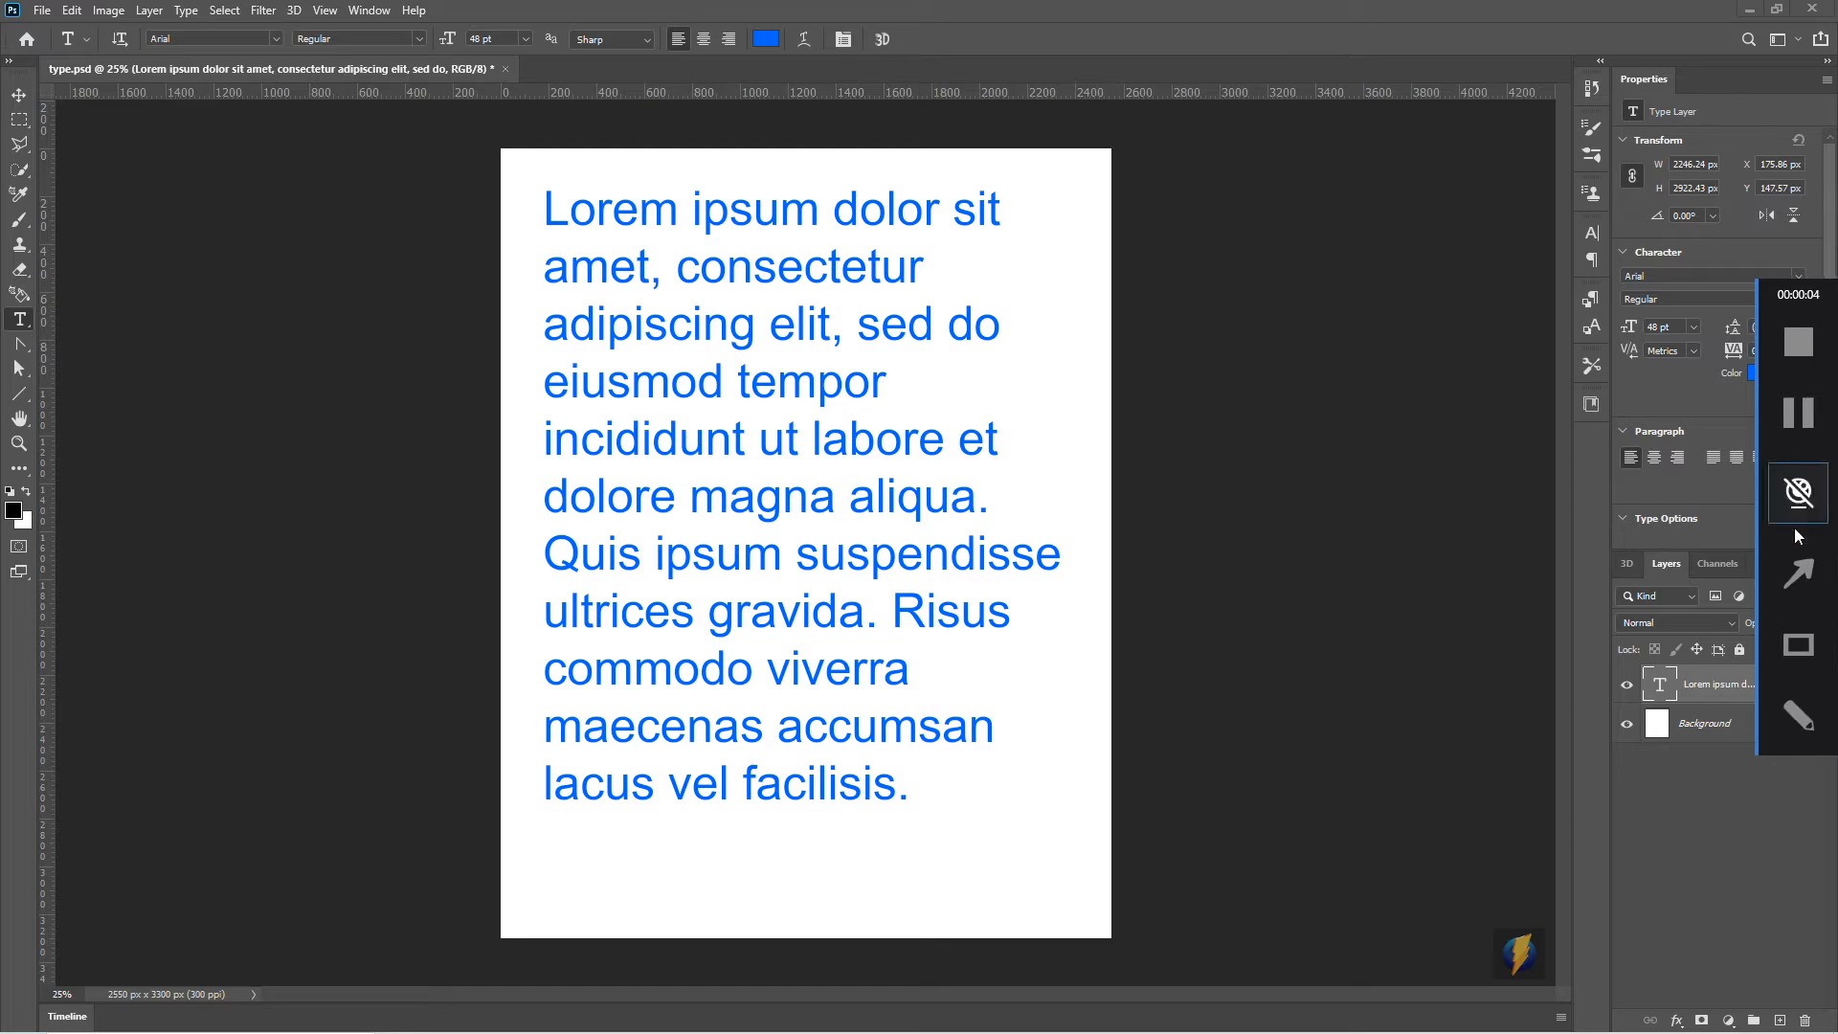
mouse_move(1232, 504)
left_mouse_down()
mouse_move(1772, 492)
mouse_move(1781, 398)
left_mouse_up()
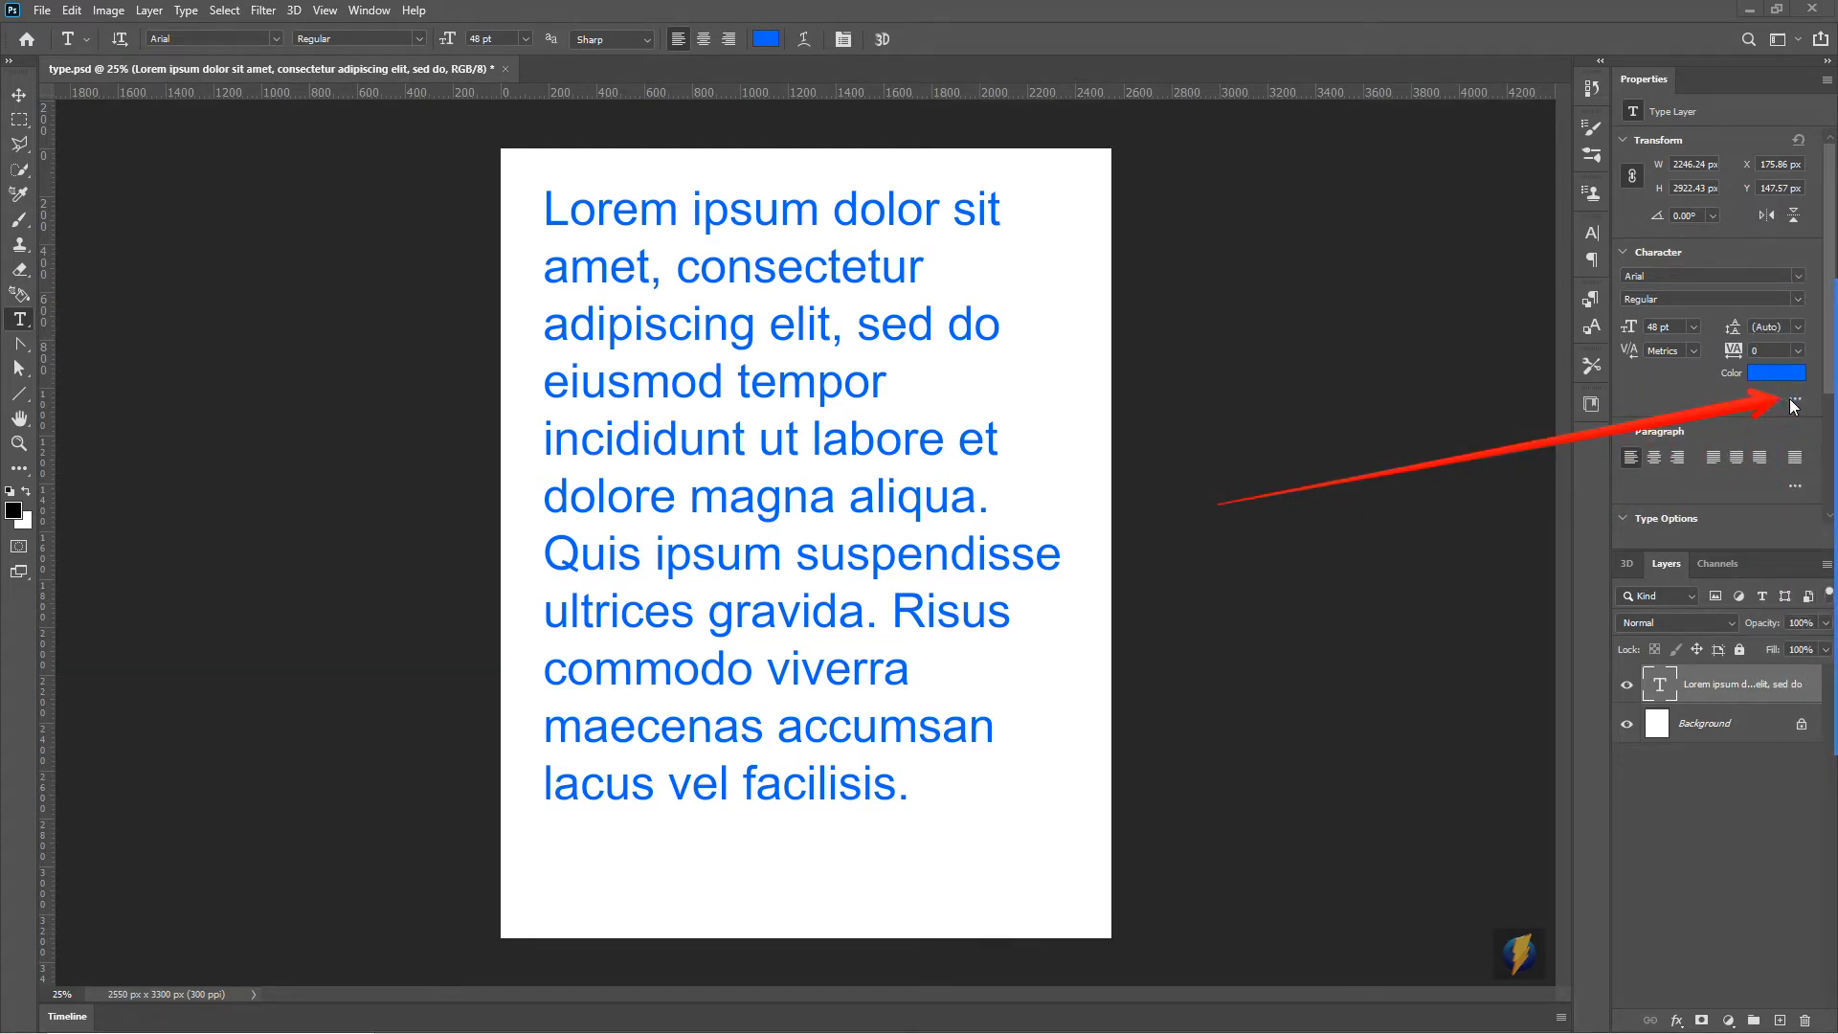
left_click(1796, 402)
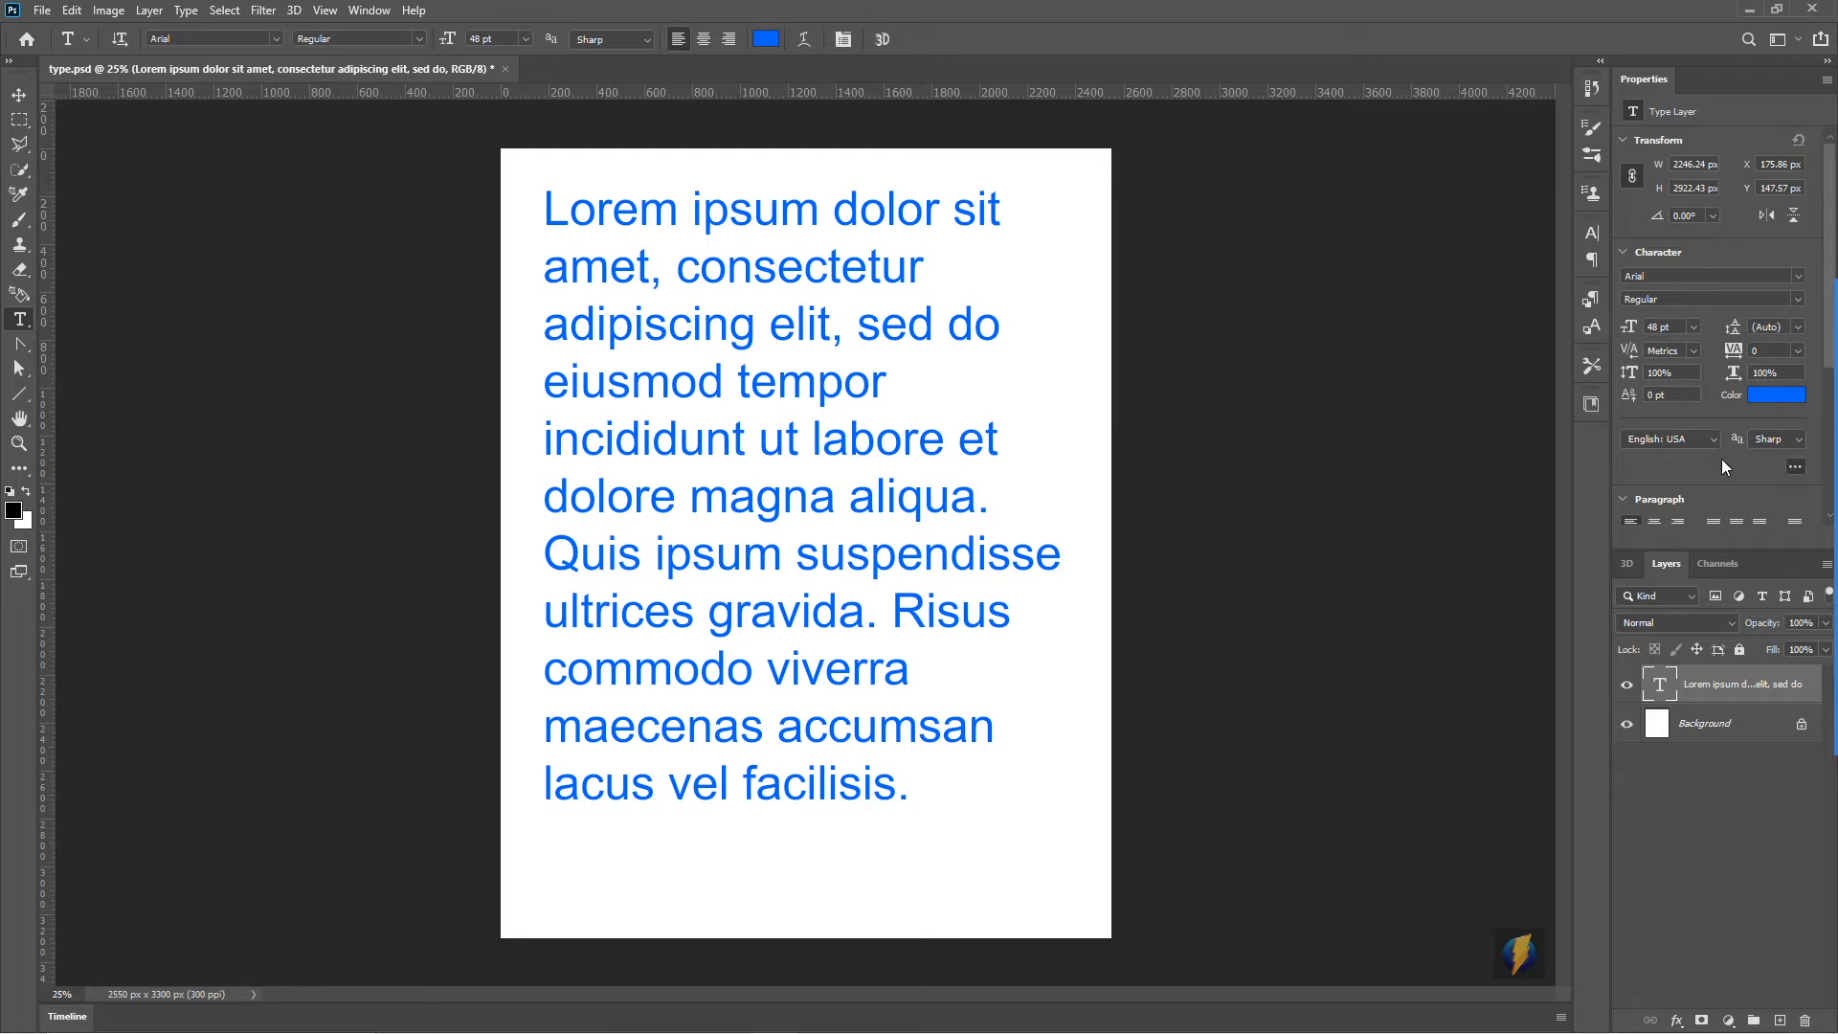
left_click(1764, 396)
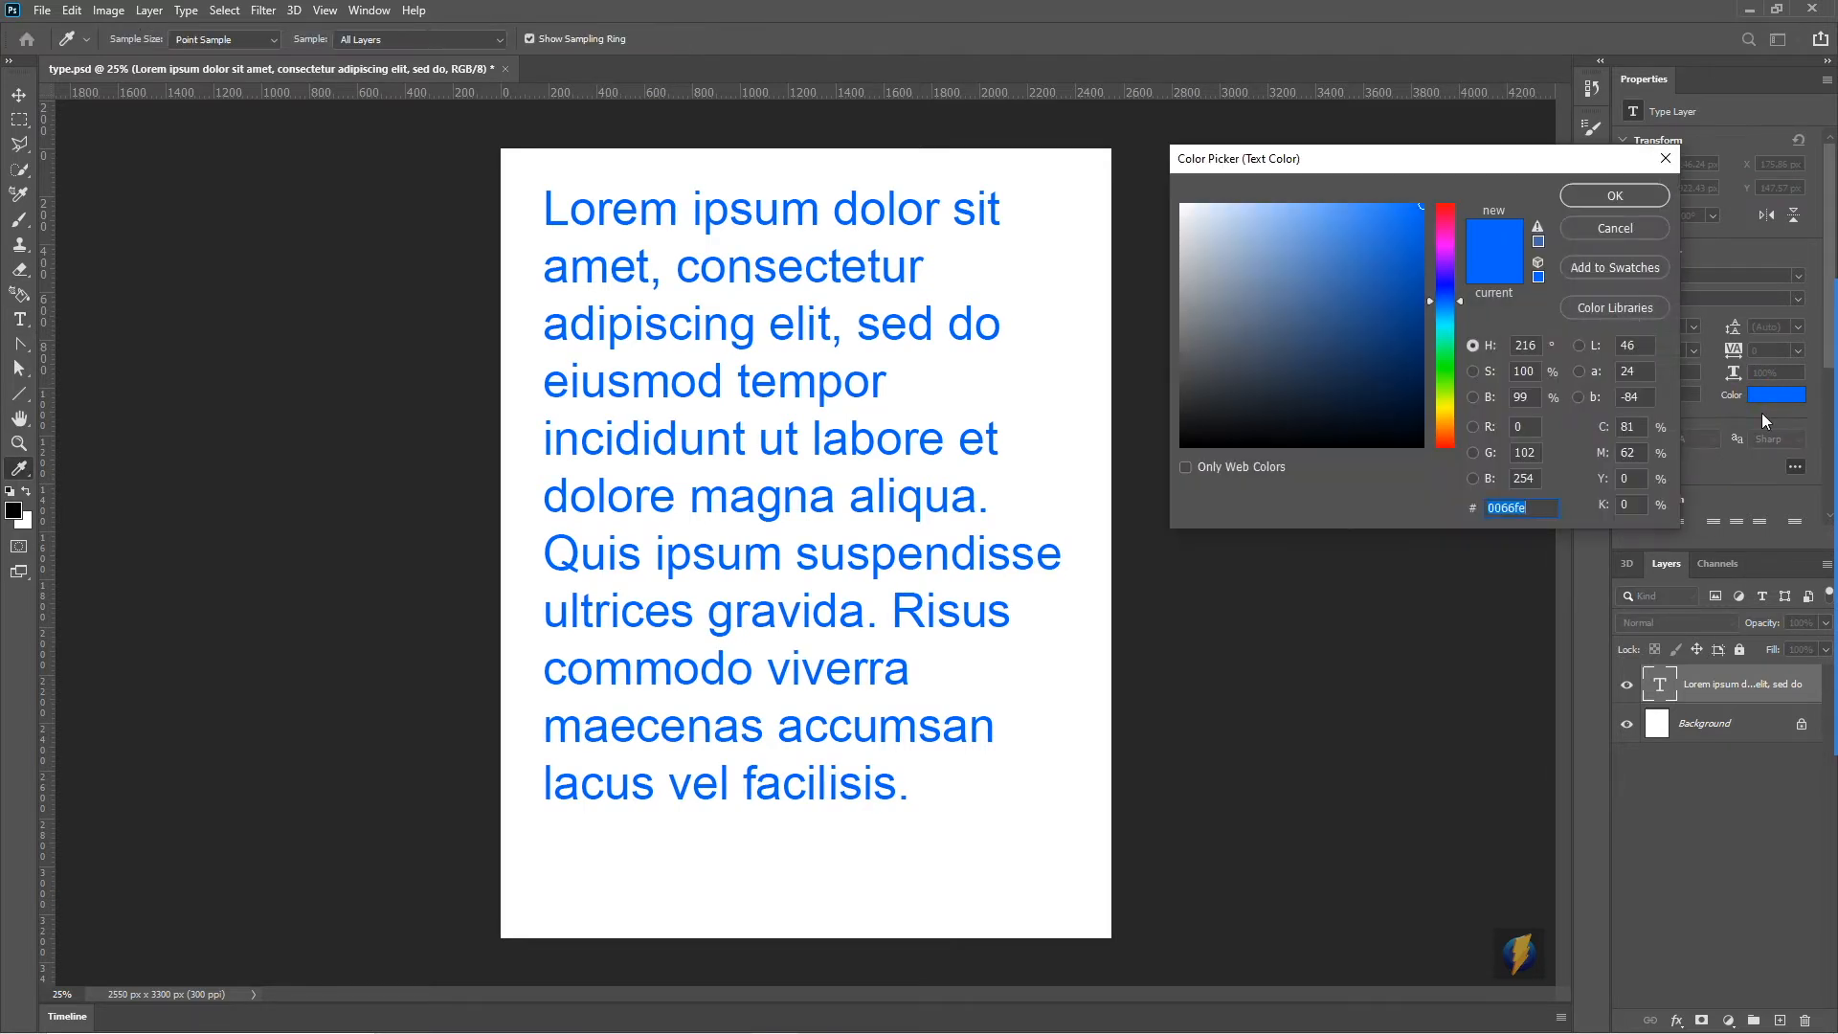
left_click(1366, 340)
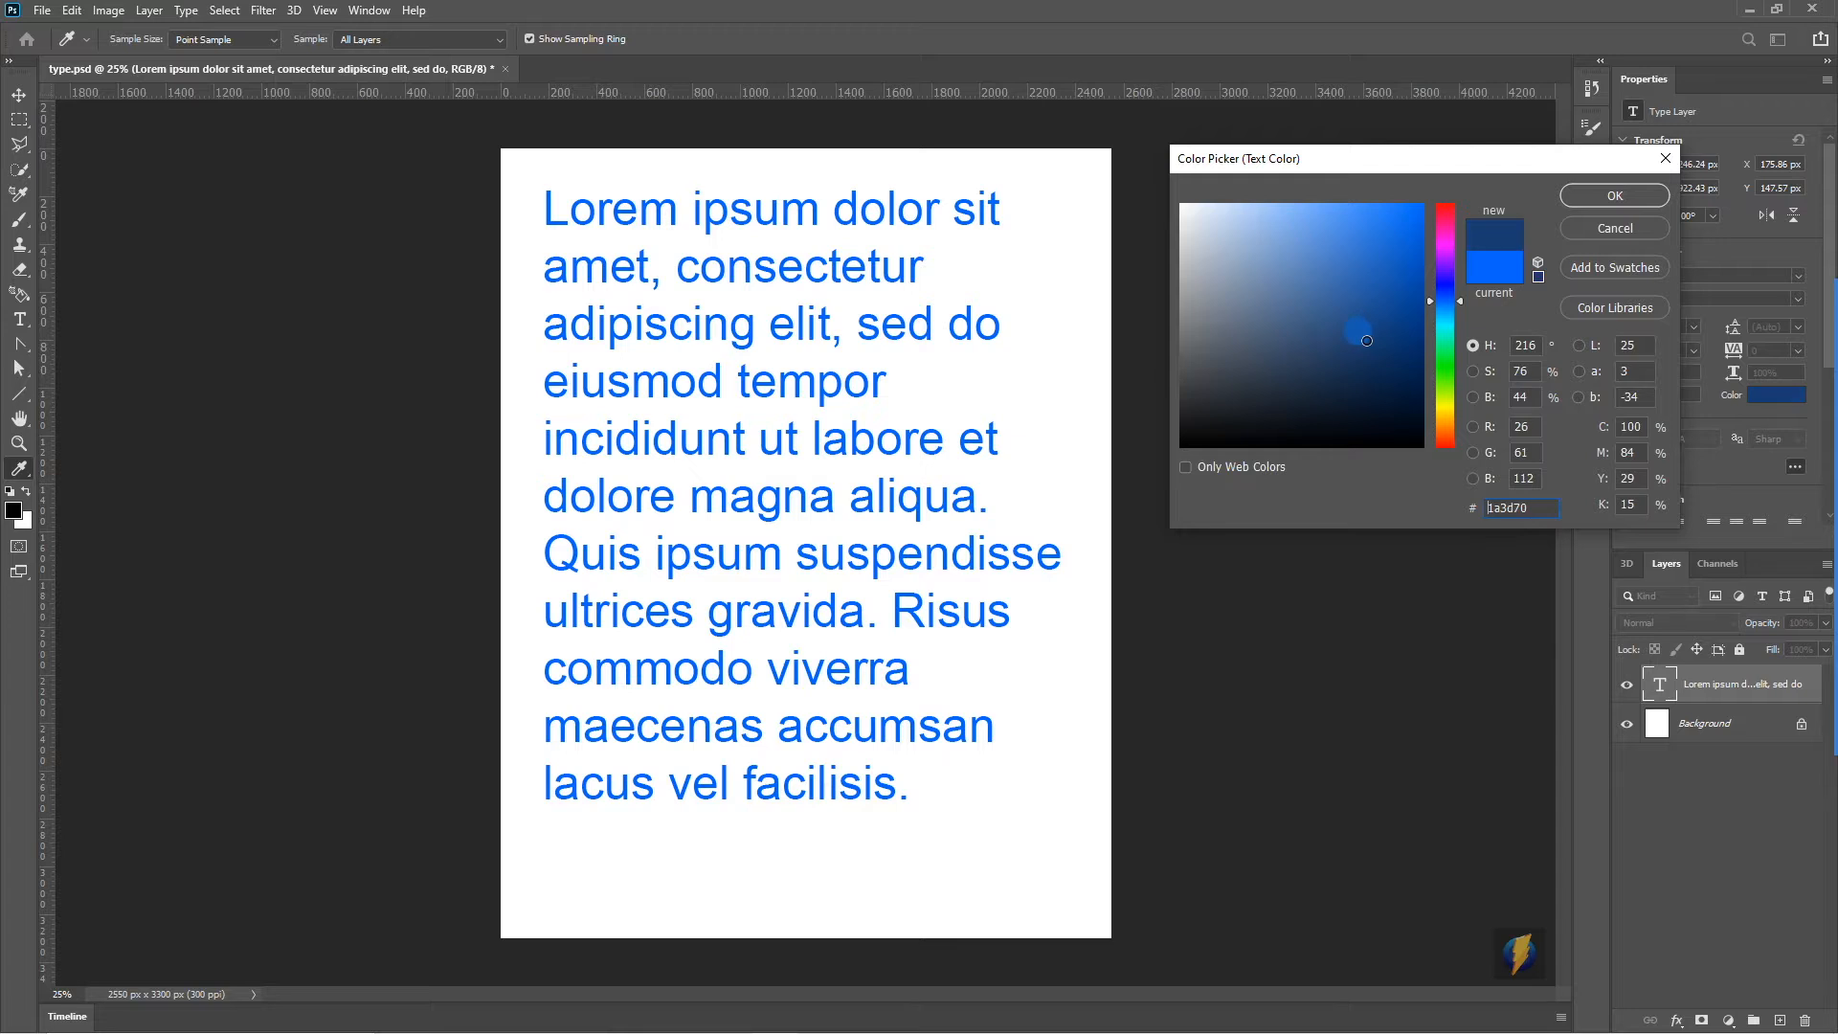
left_click(1587, 197)
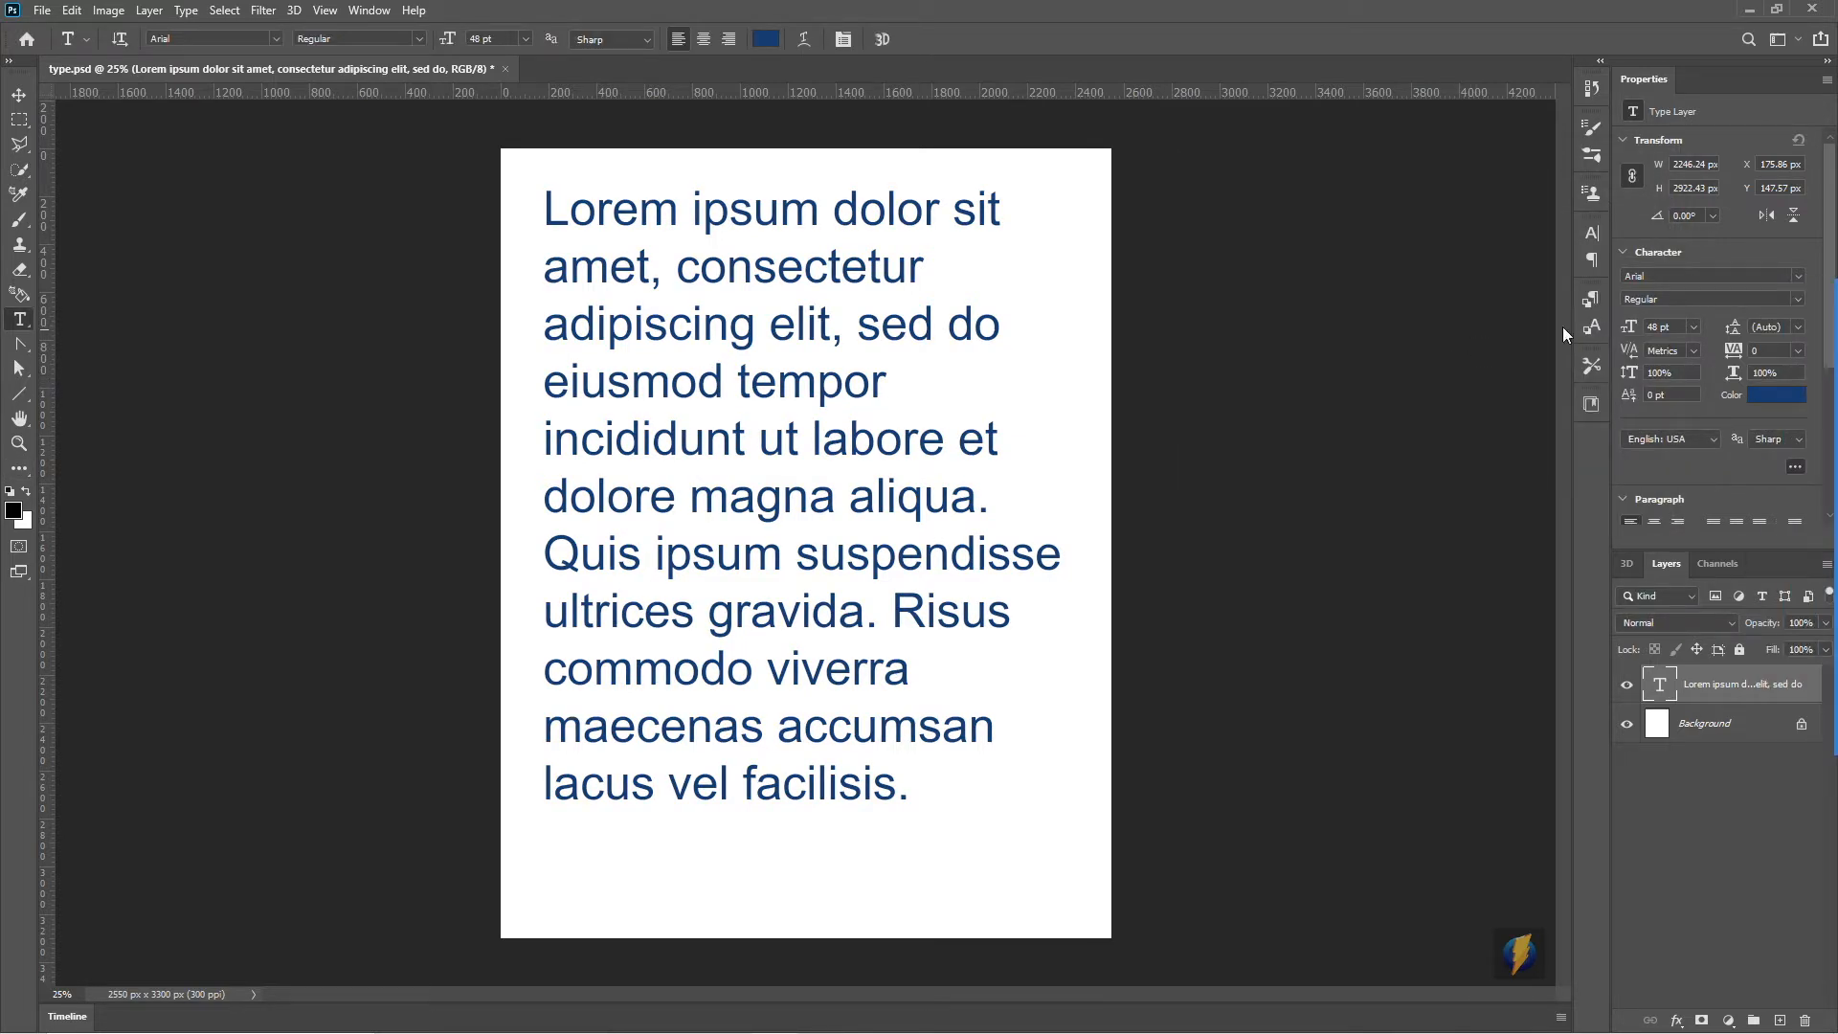
Step: Change the font of the Lorem ipsum type layer to Baskerville Old Face
left_click(1803, 278)
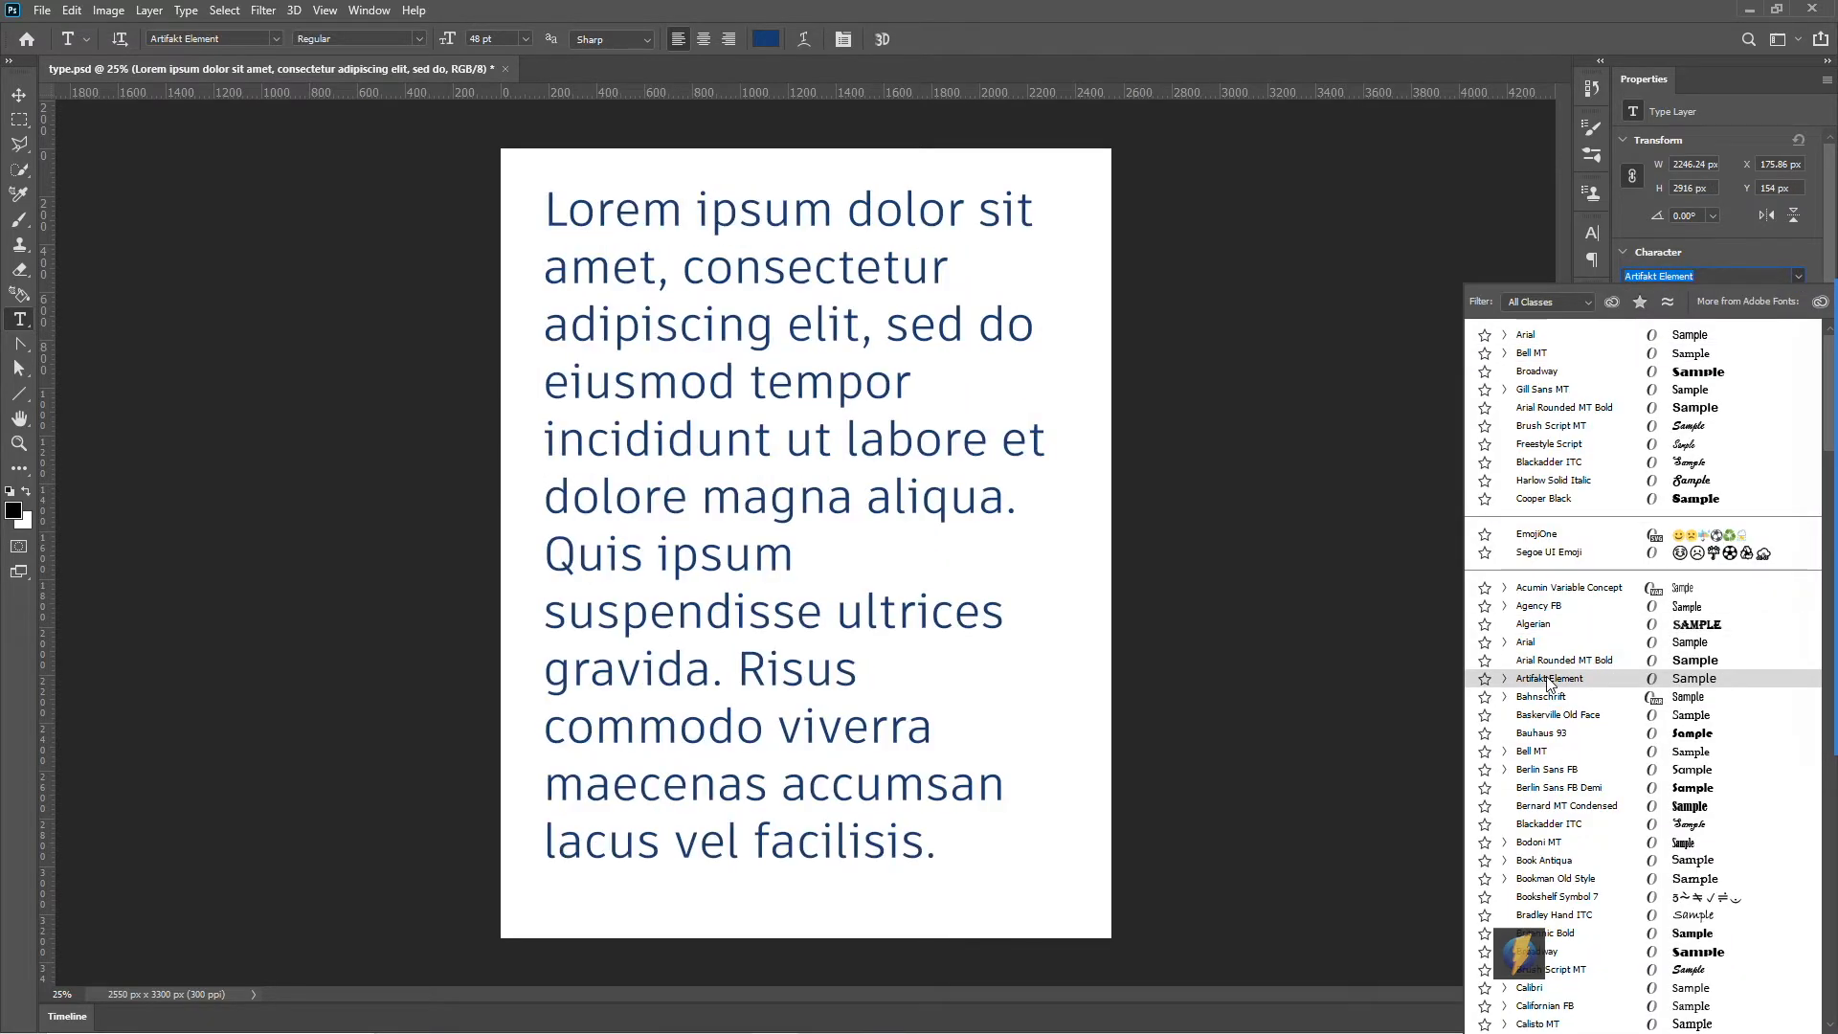
left_click(1543, 725)
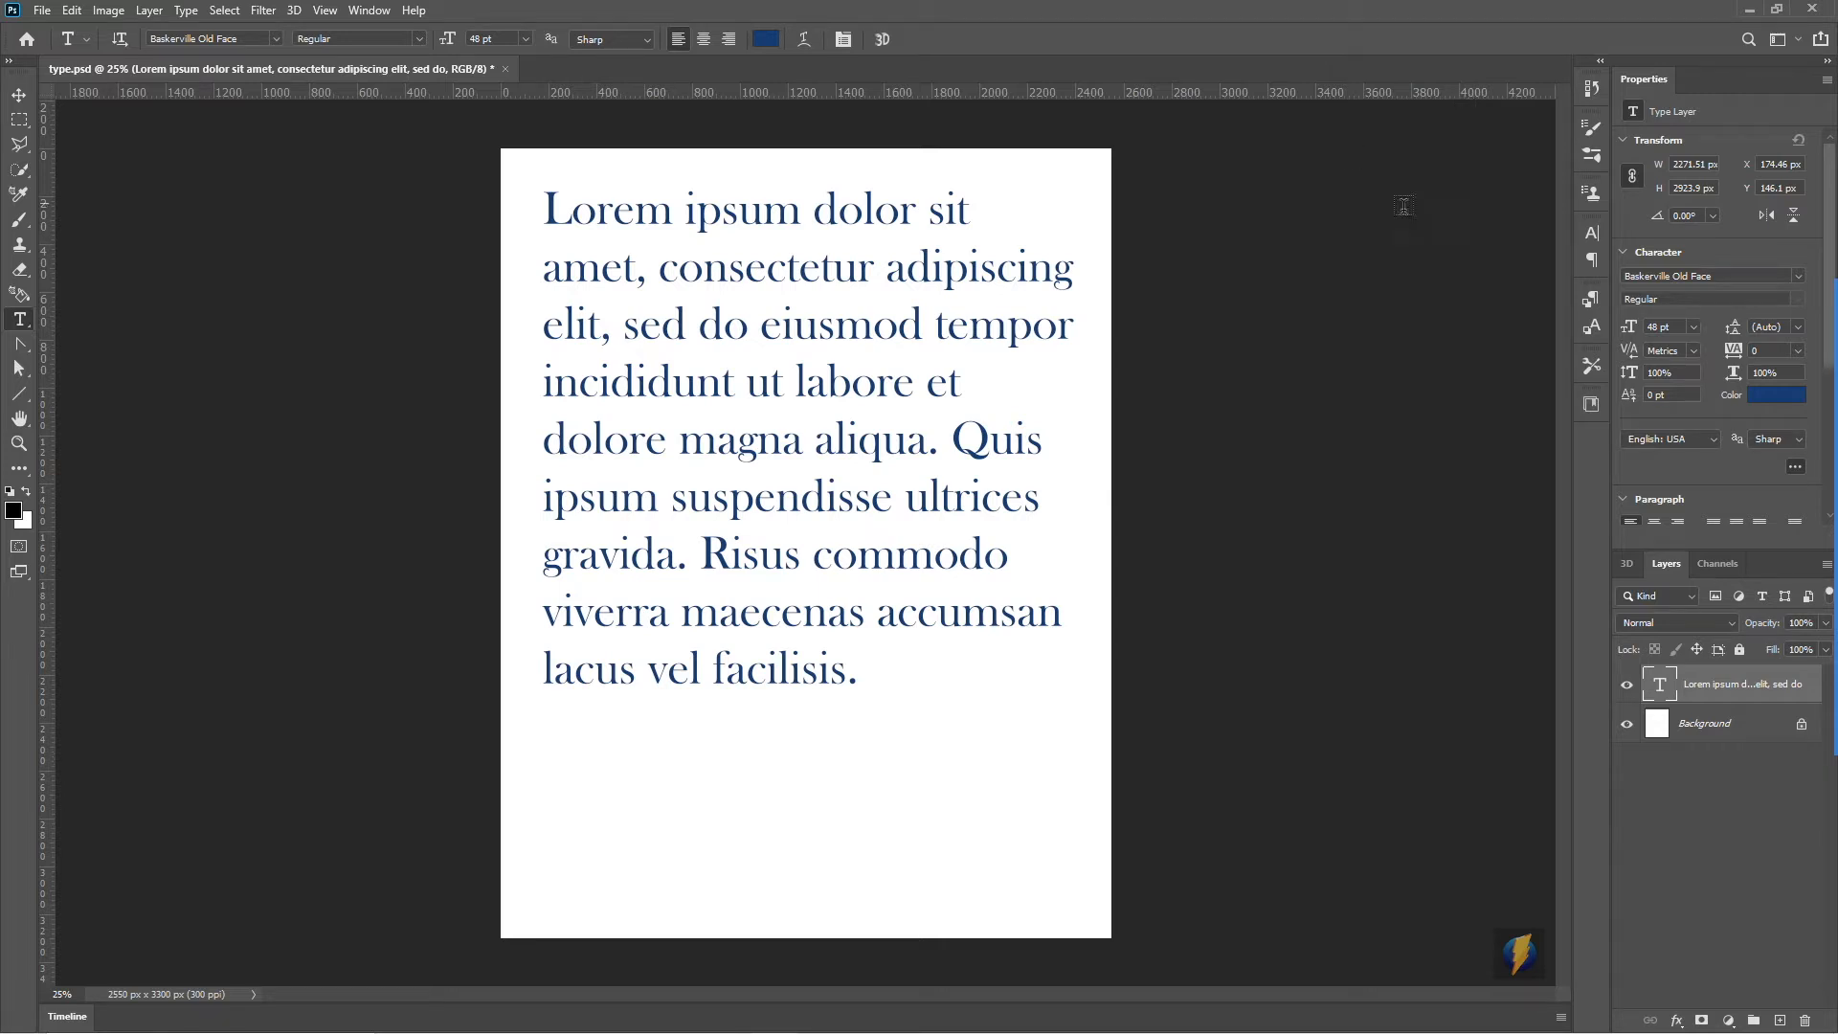
Step: Try font sizes of 60 pt, 36 pt and 100 pt on the Lorem ipsum text, and return it to 48 pt
left_click(1693, 331)
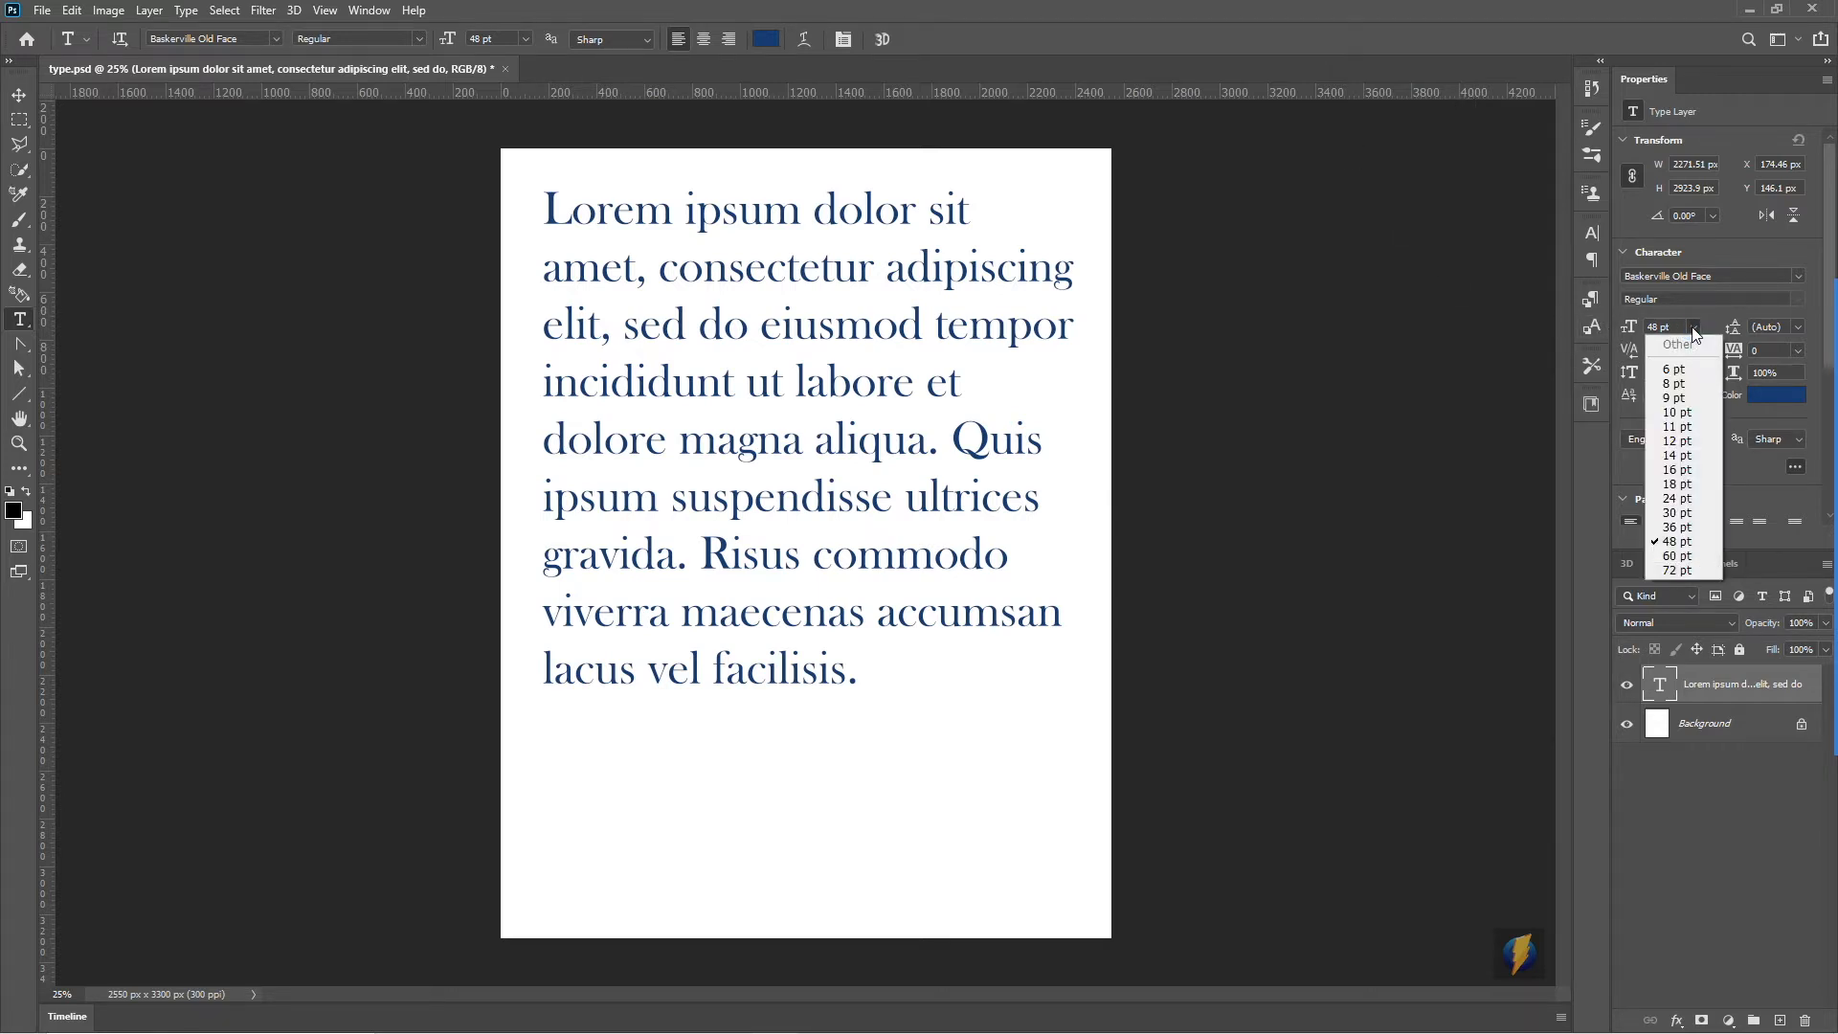
left_click(1667, 556)
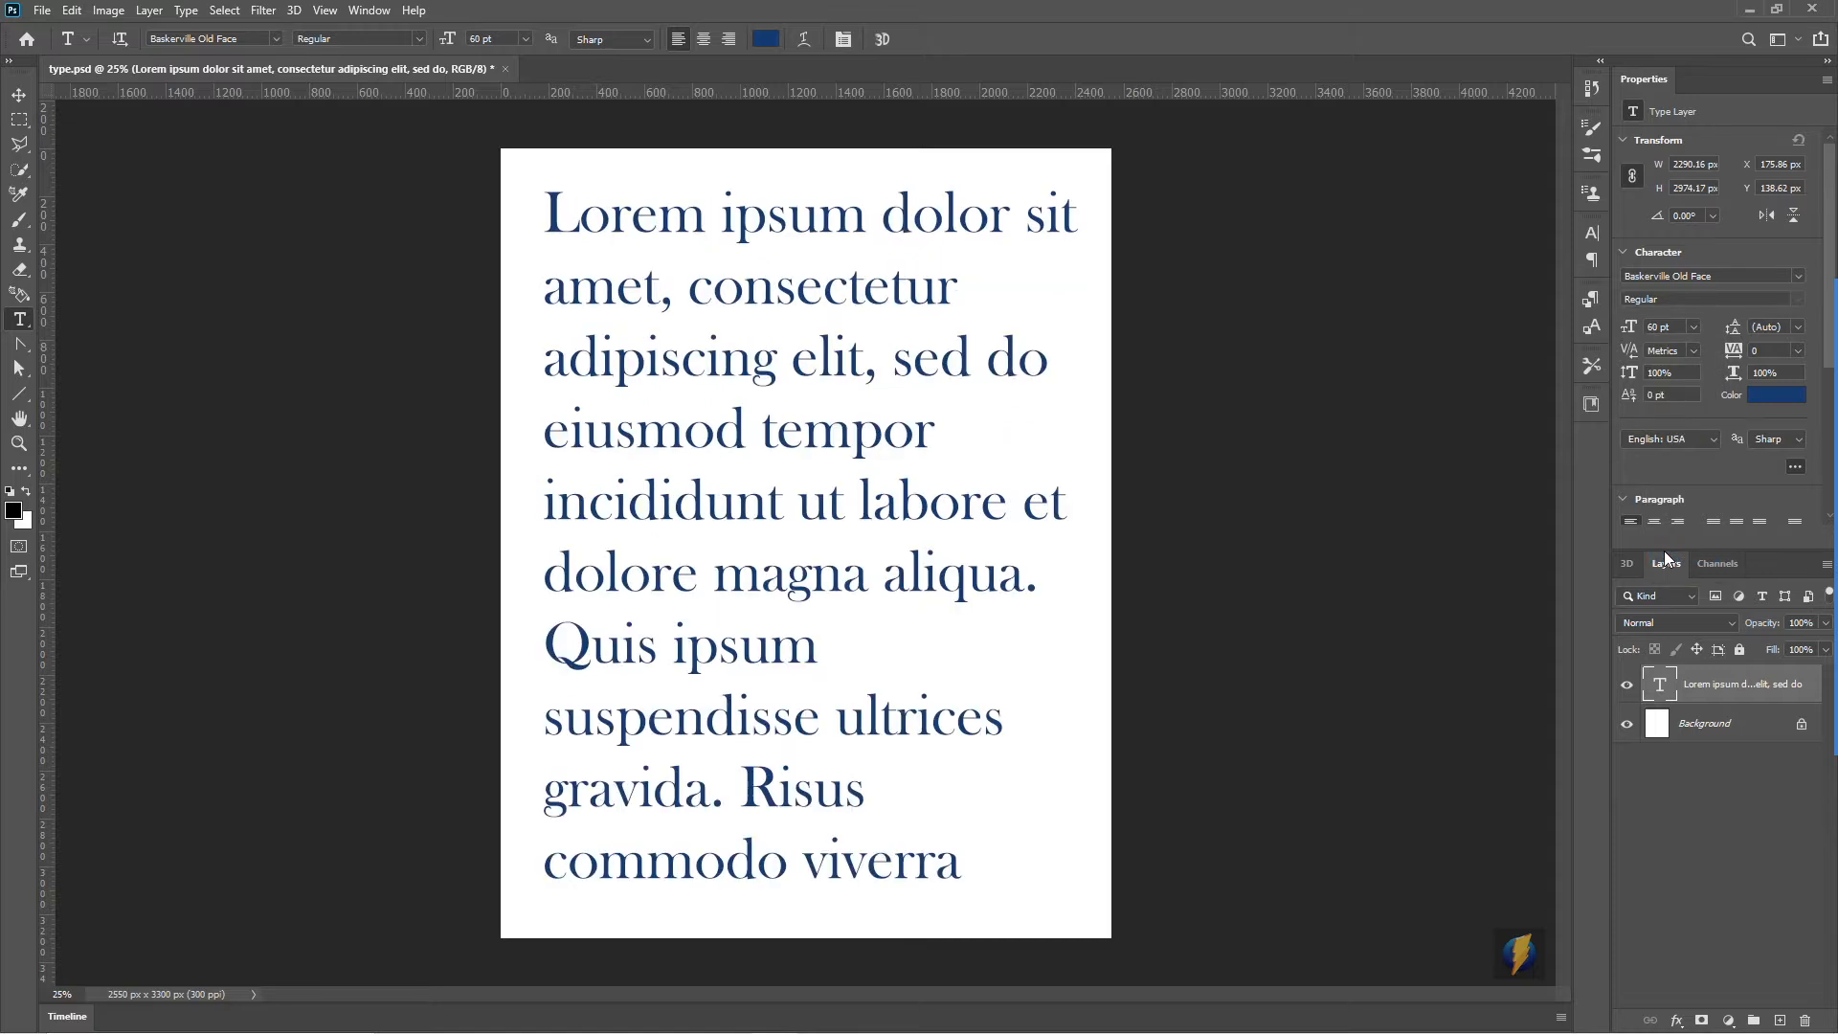
left_click(1694, 326)
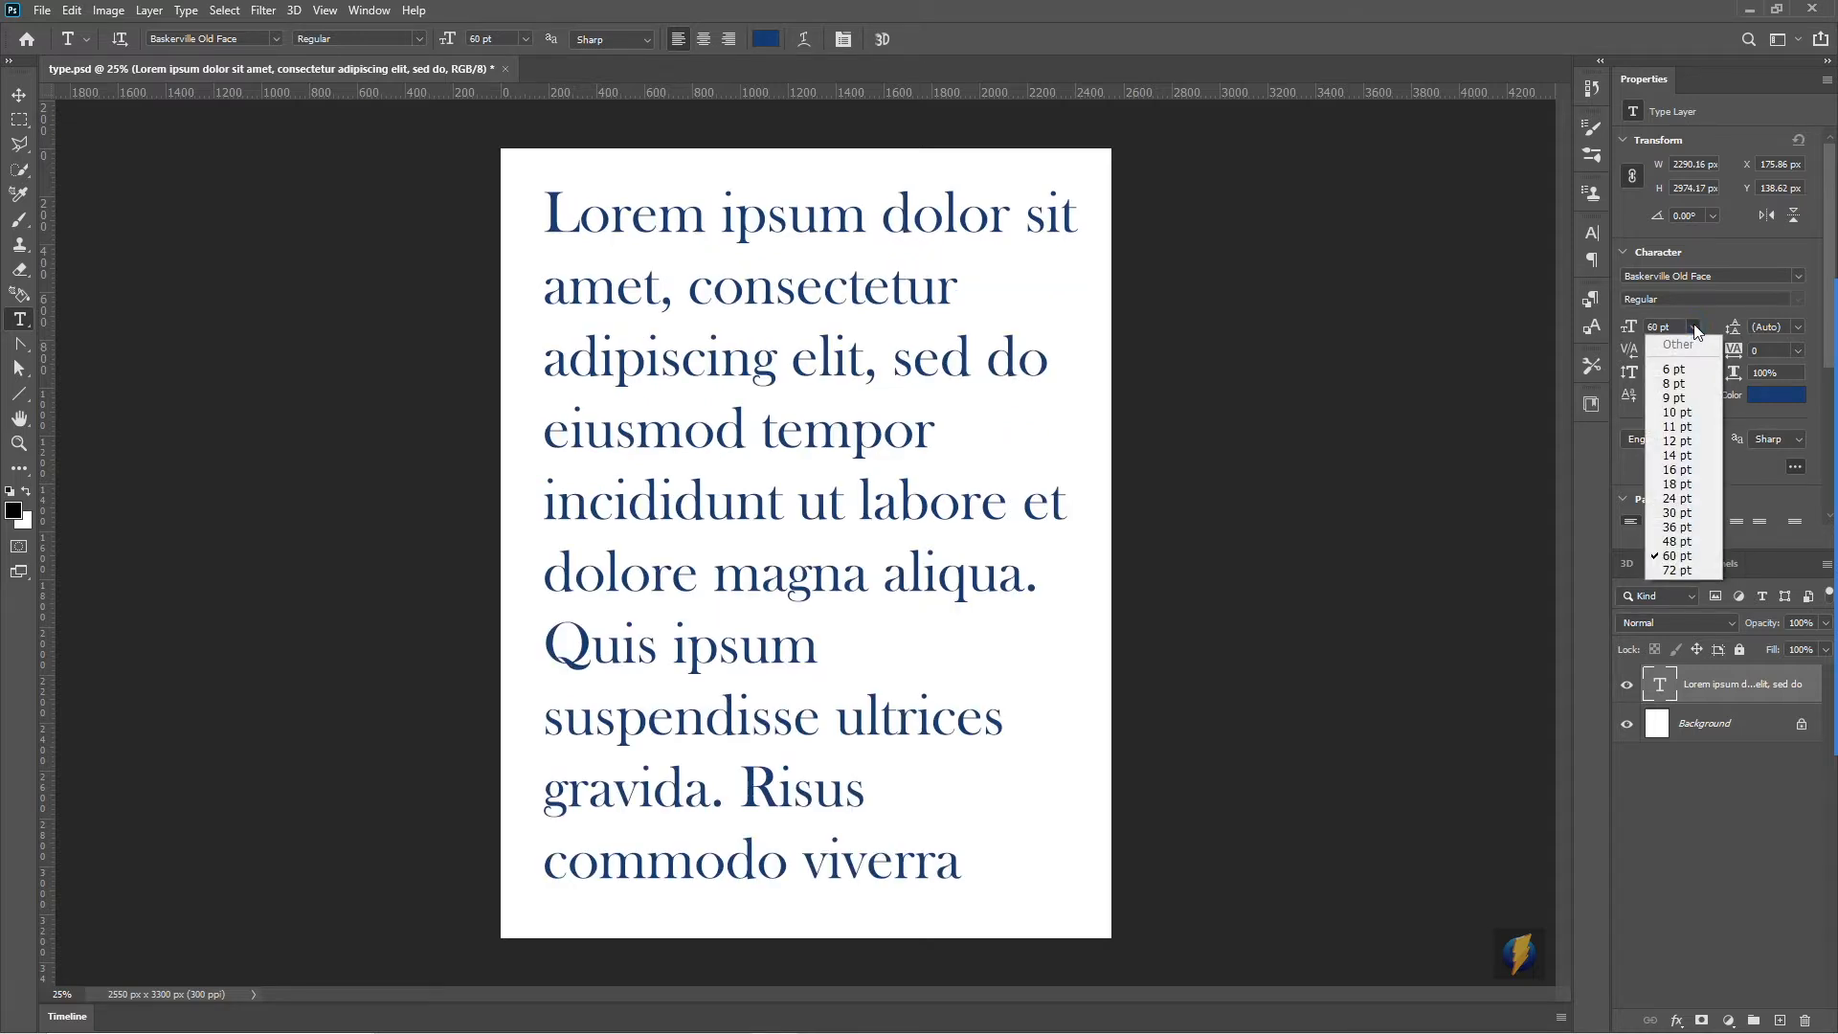
left_click(1676, 527)
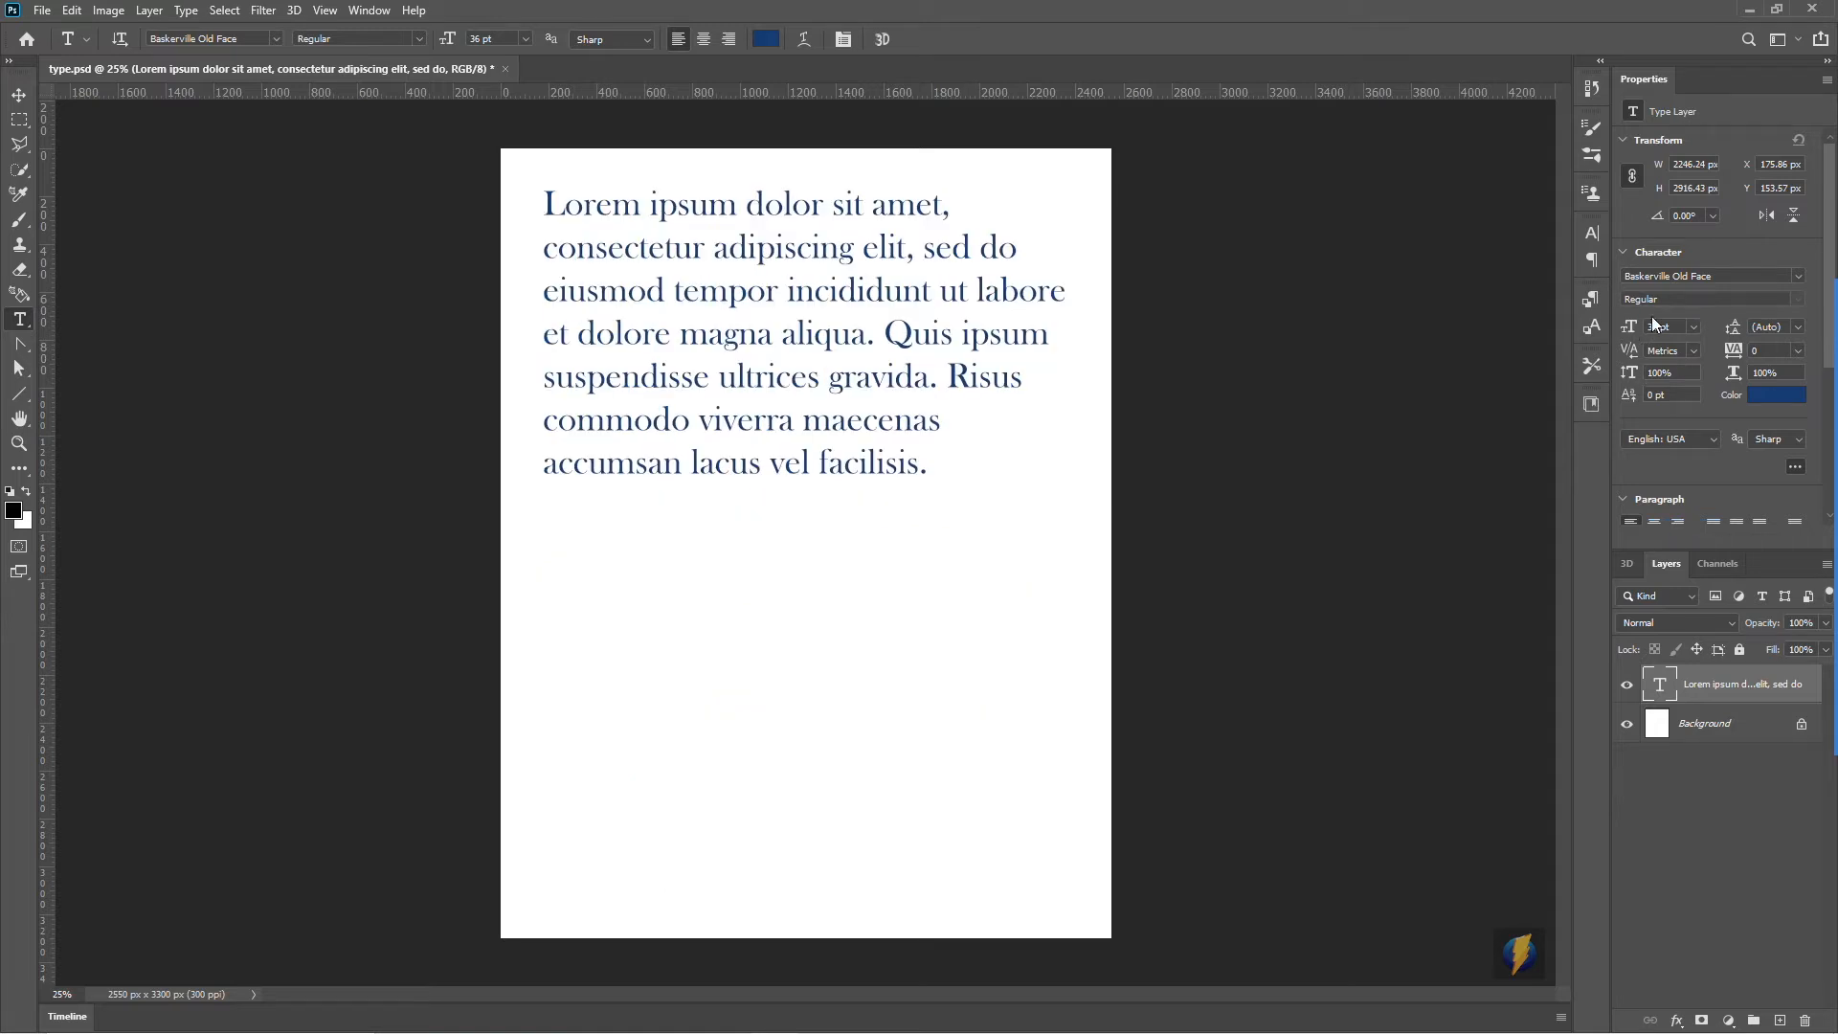
left_click(1692, 328)
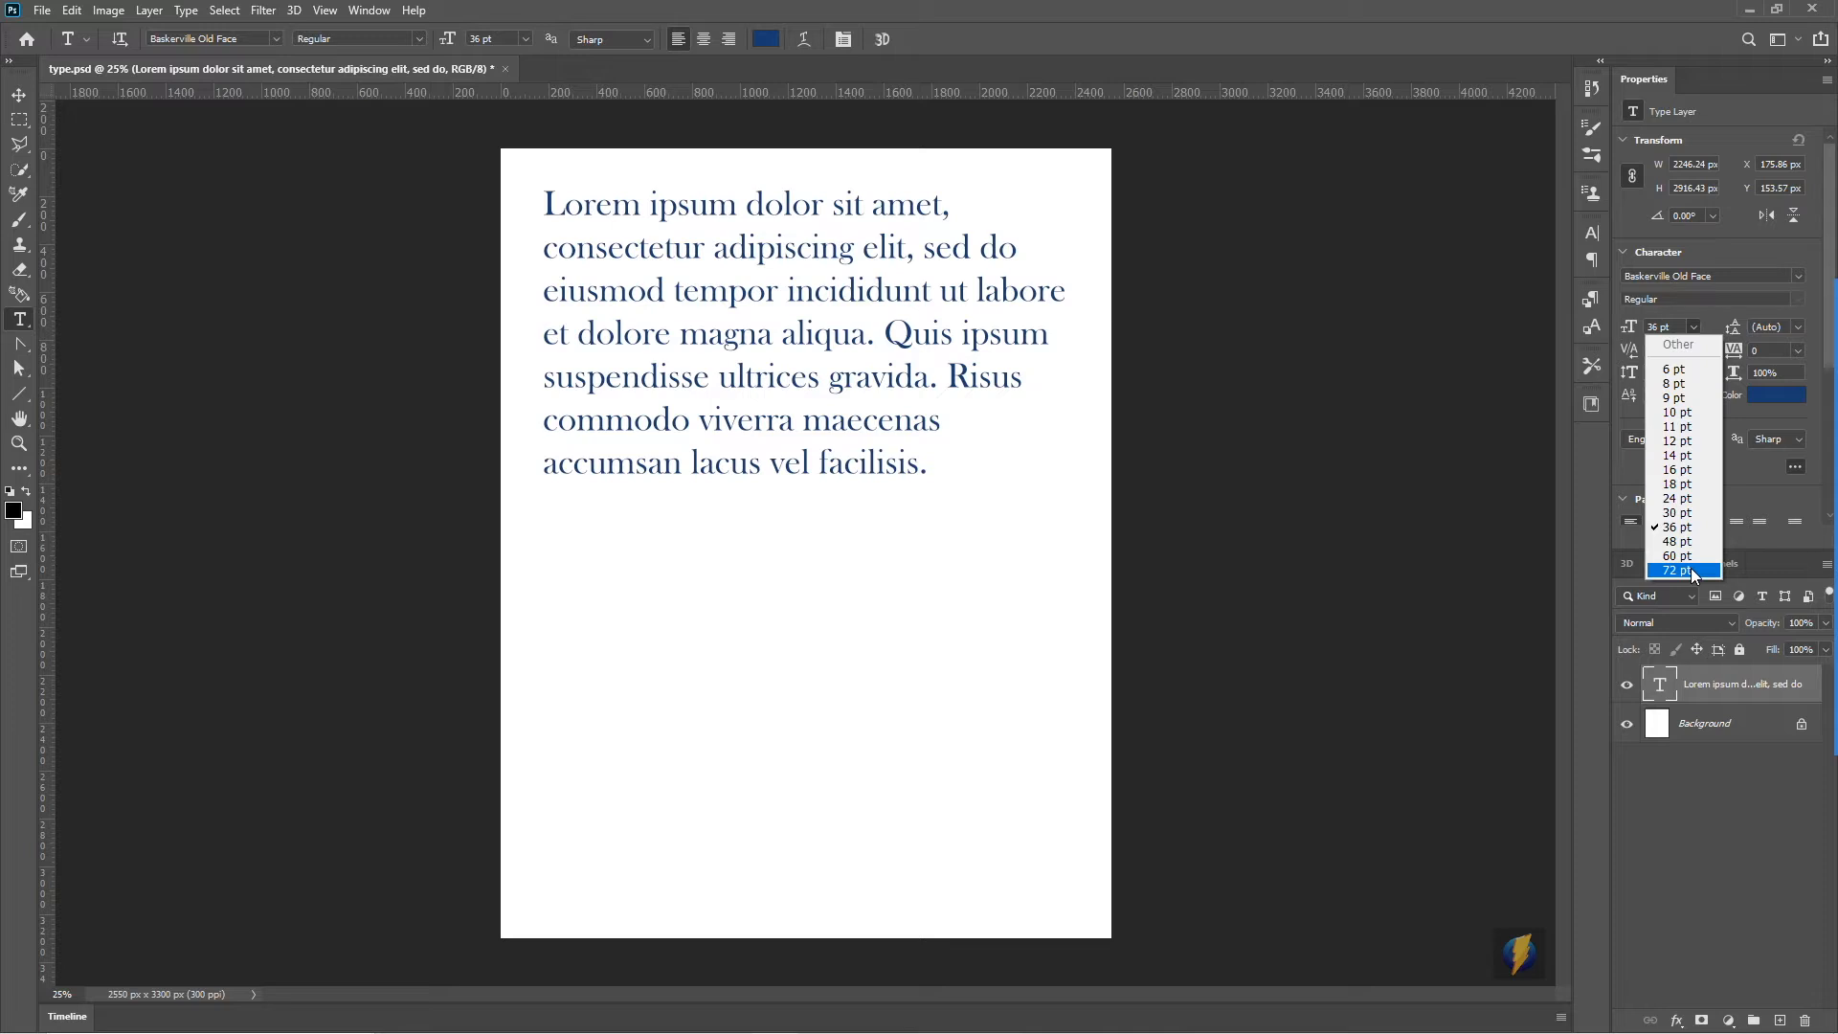
left_click(1670, 327)
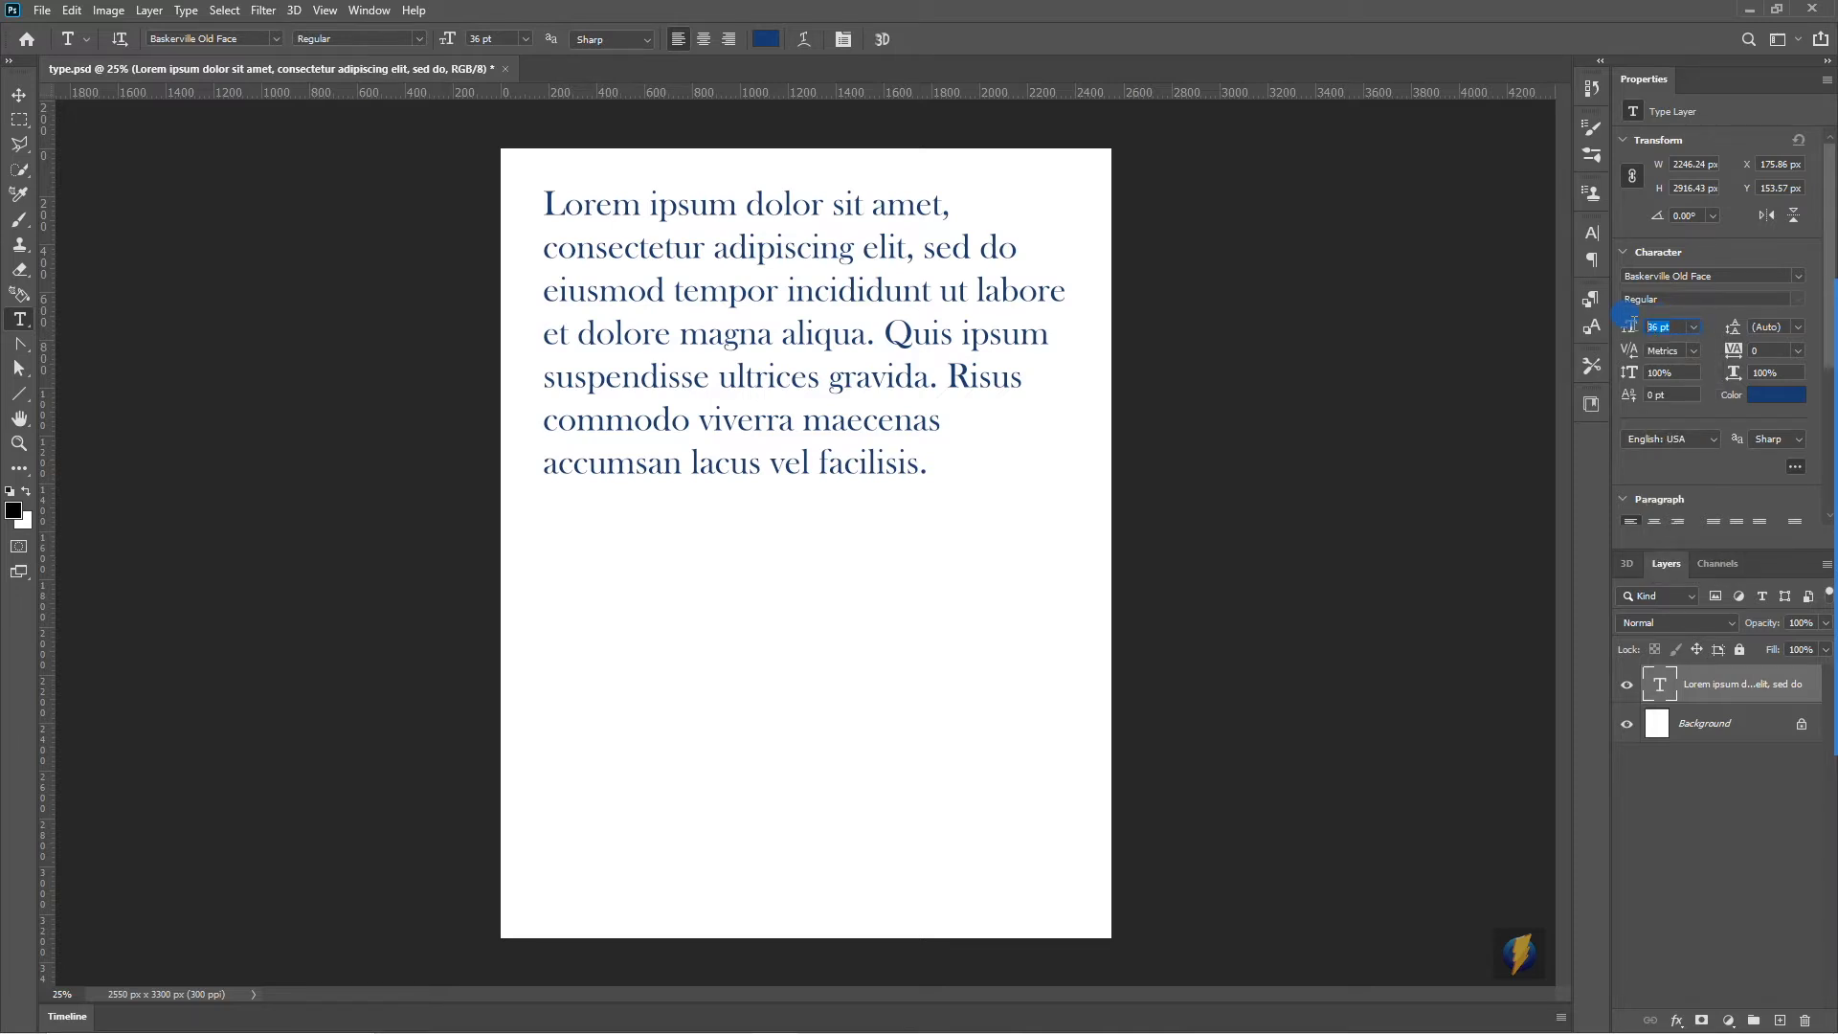
type("100")
key("Return")
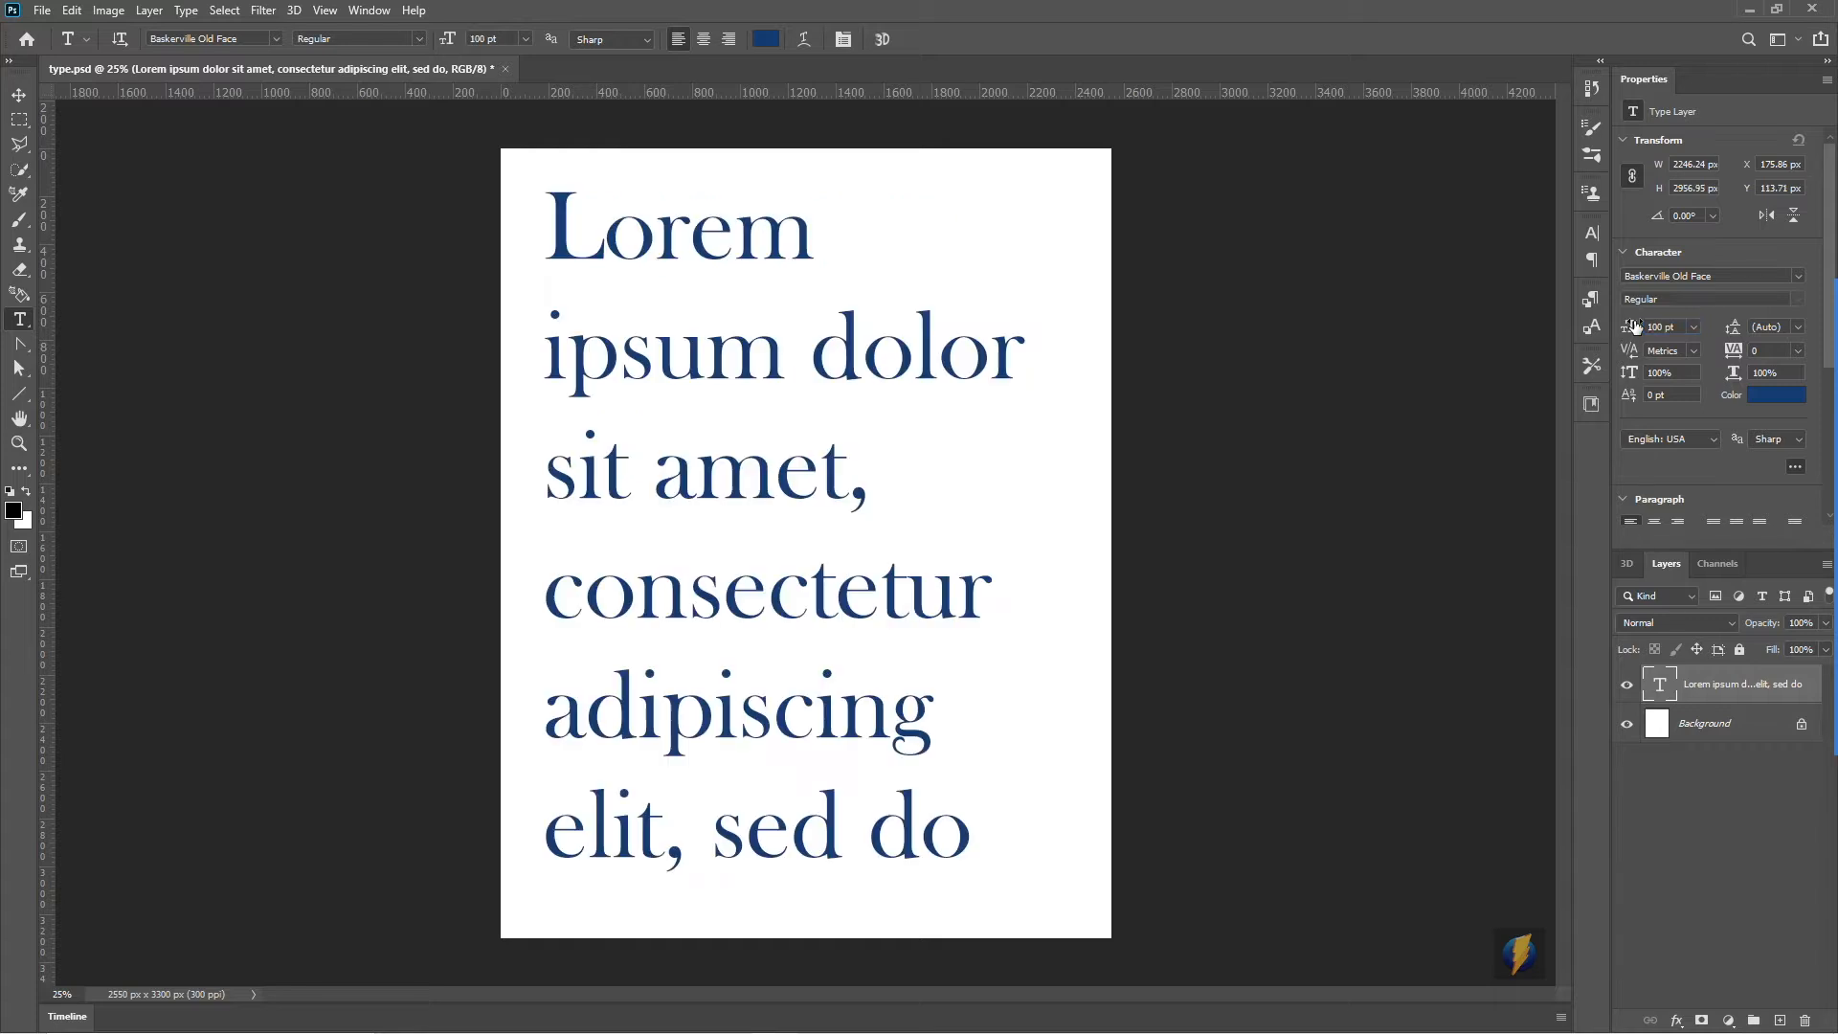
left_click(1693, 327)
left_click(1695, 542)
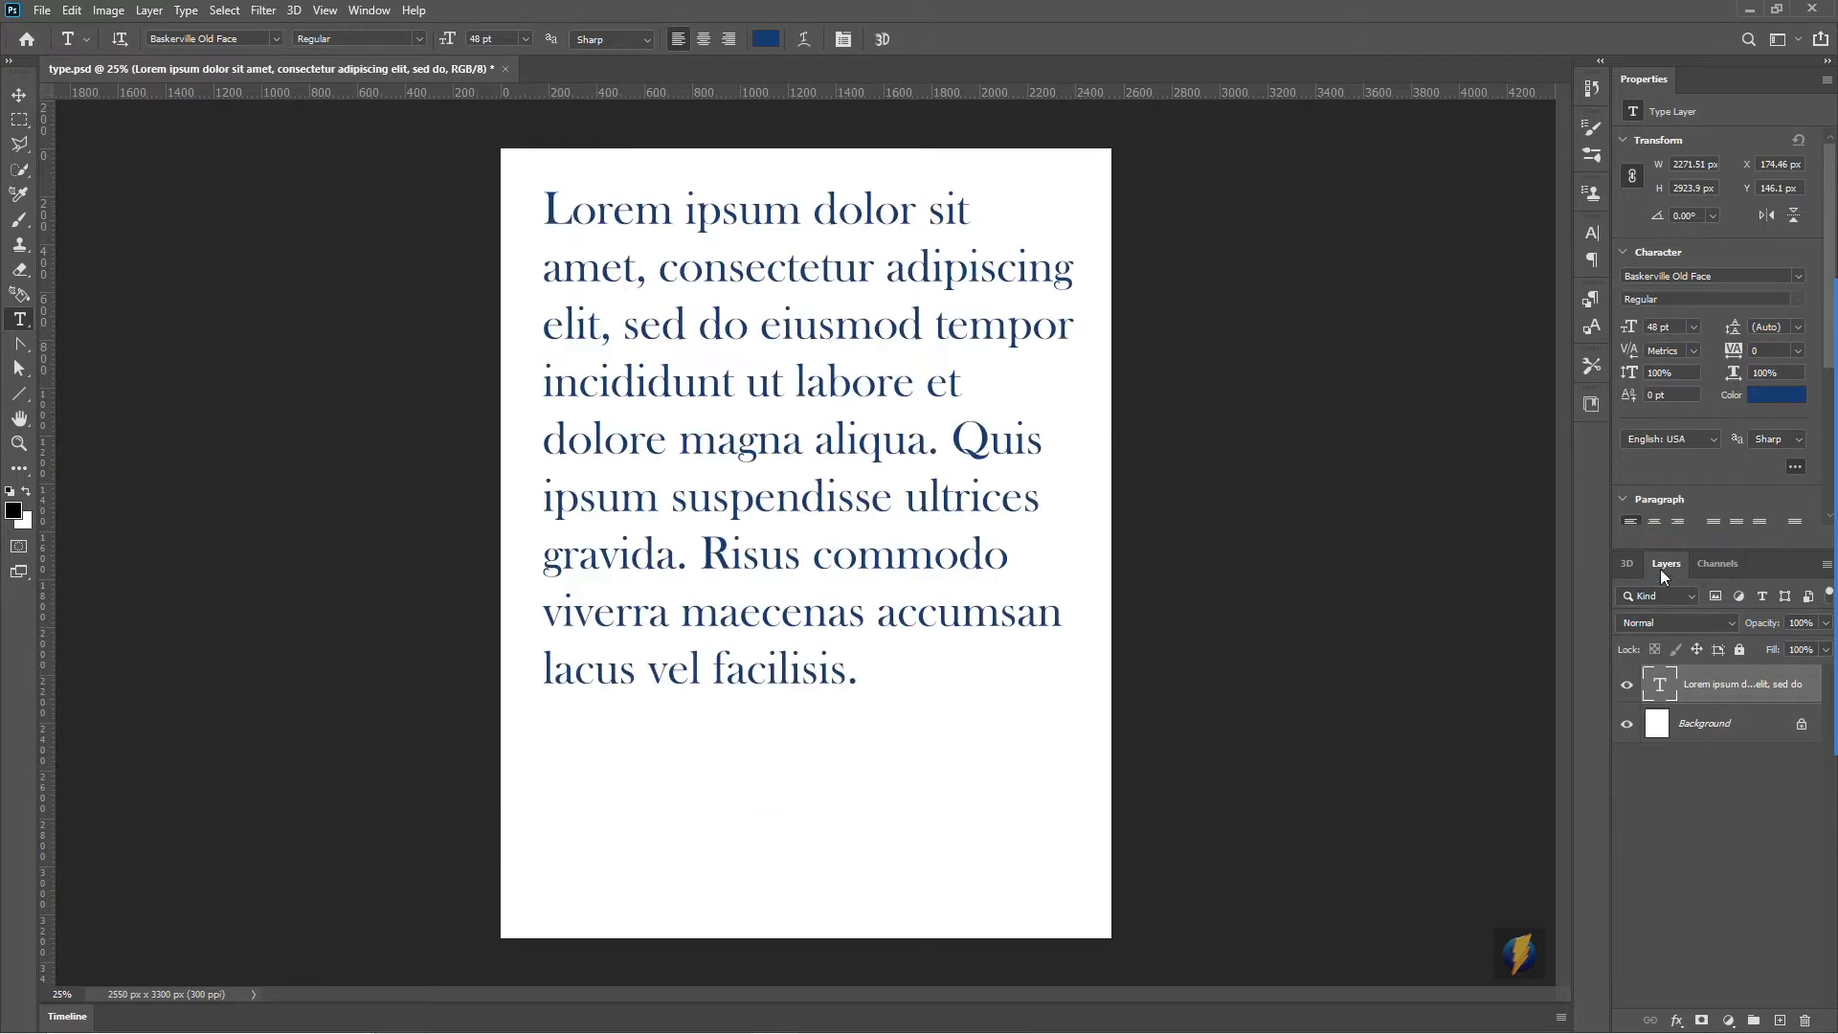
mouse_move(1833, 536)
left_click(1796, 563)
mouse_move(1247, 433)
left_mouse_down()
mouse_move(1590, 335)
mouse_move(1718, 328)
left_mouse_up()
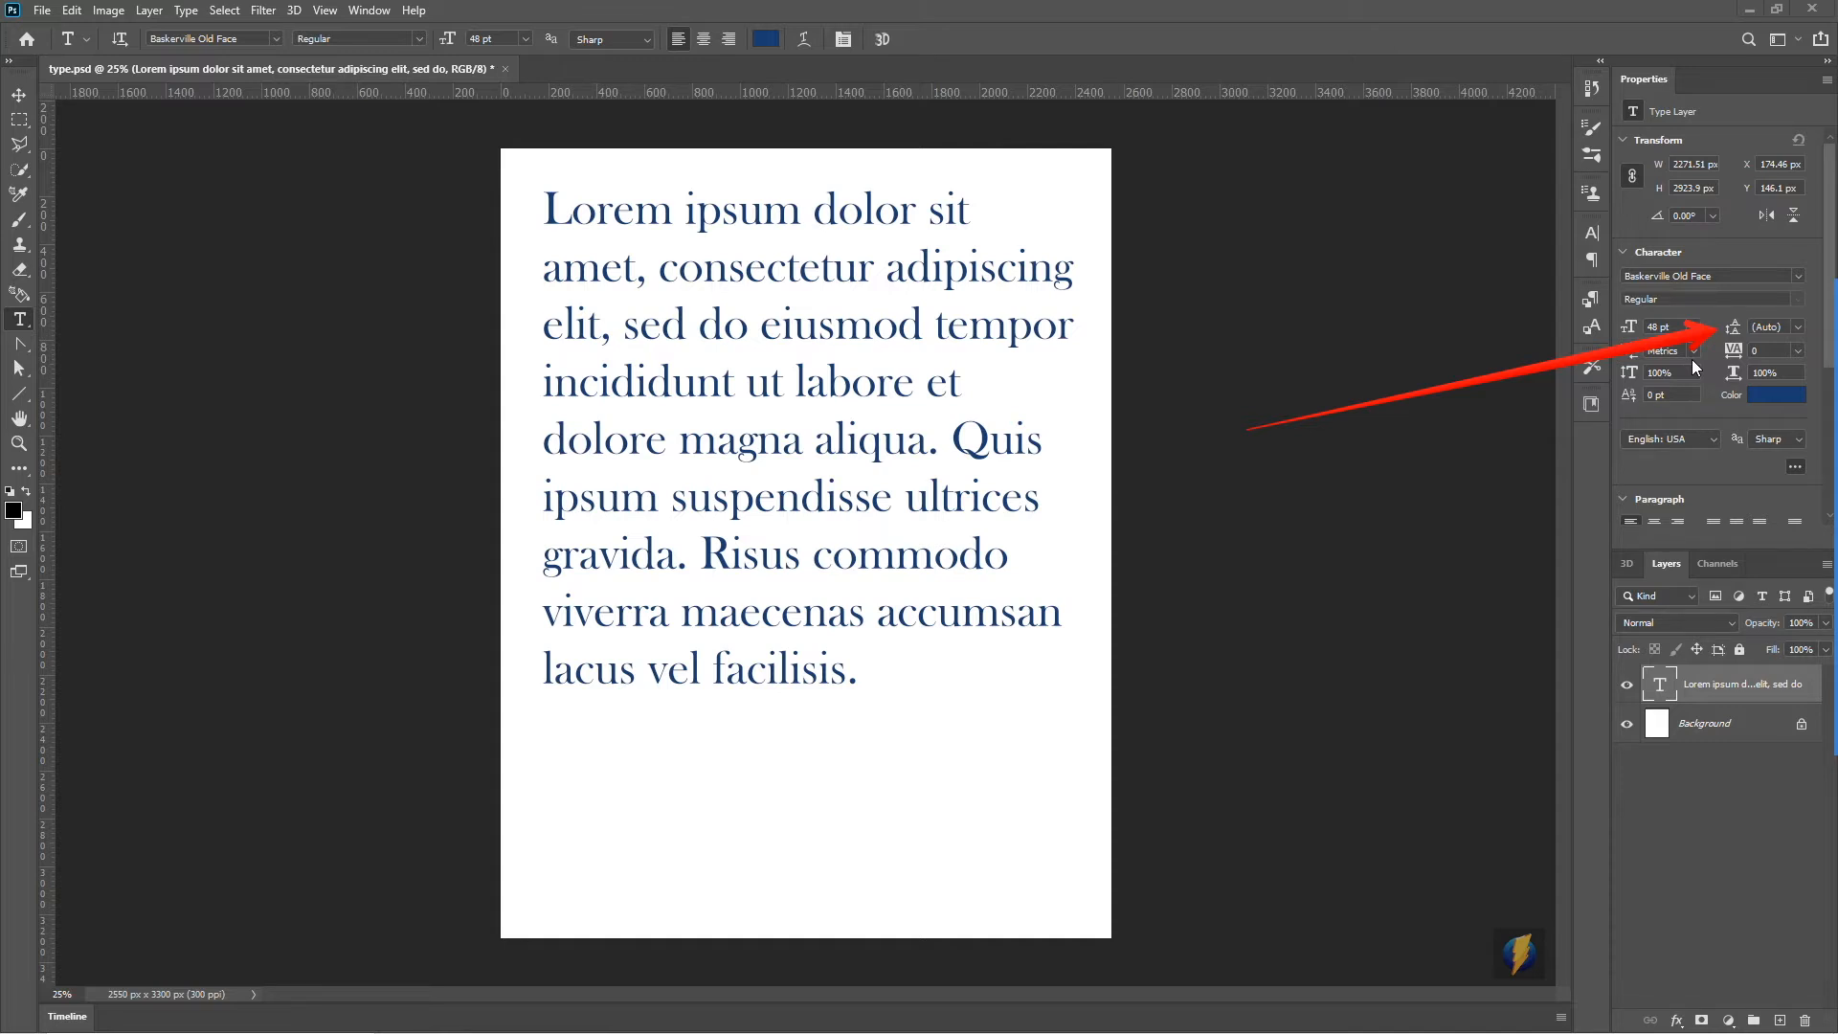
mouse_move(1832, 424)
left_click(1806, 570)
mouse_move(1304, 504)
left_mouse_down()
mouse_move(1170, 316)
mouse_move(912, 226)
mouse_move(783, 234)
mouse_move(779, 259)
mouse_move(710, 287)
mouse_move(728, 310)
mouse_move(680, 349)
mouse_move(816, 305)
mouse_move(1607, 364)
mouse_move(1718, 331)
left_mouse_up()
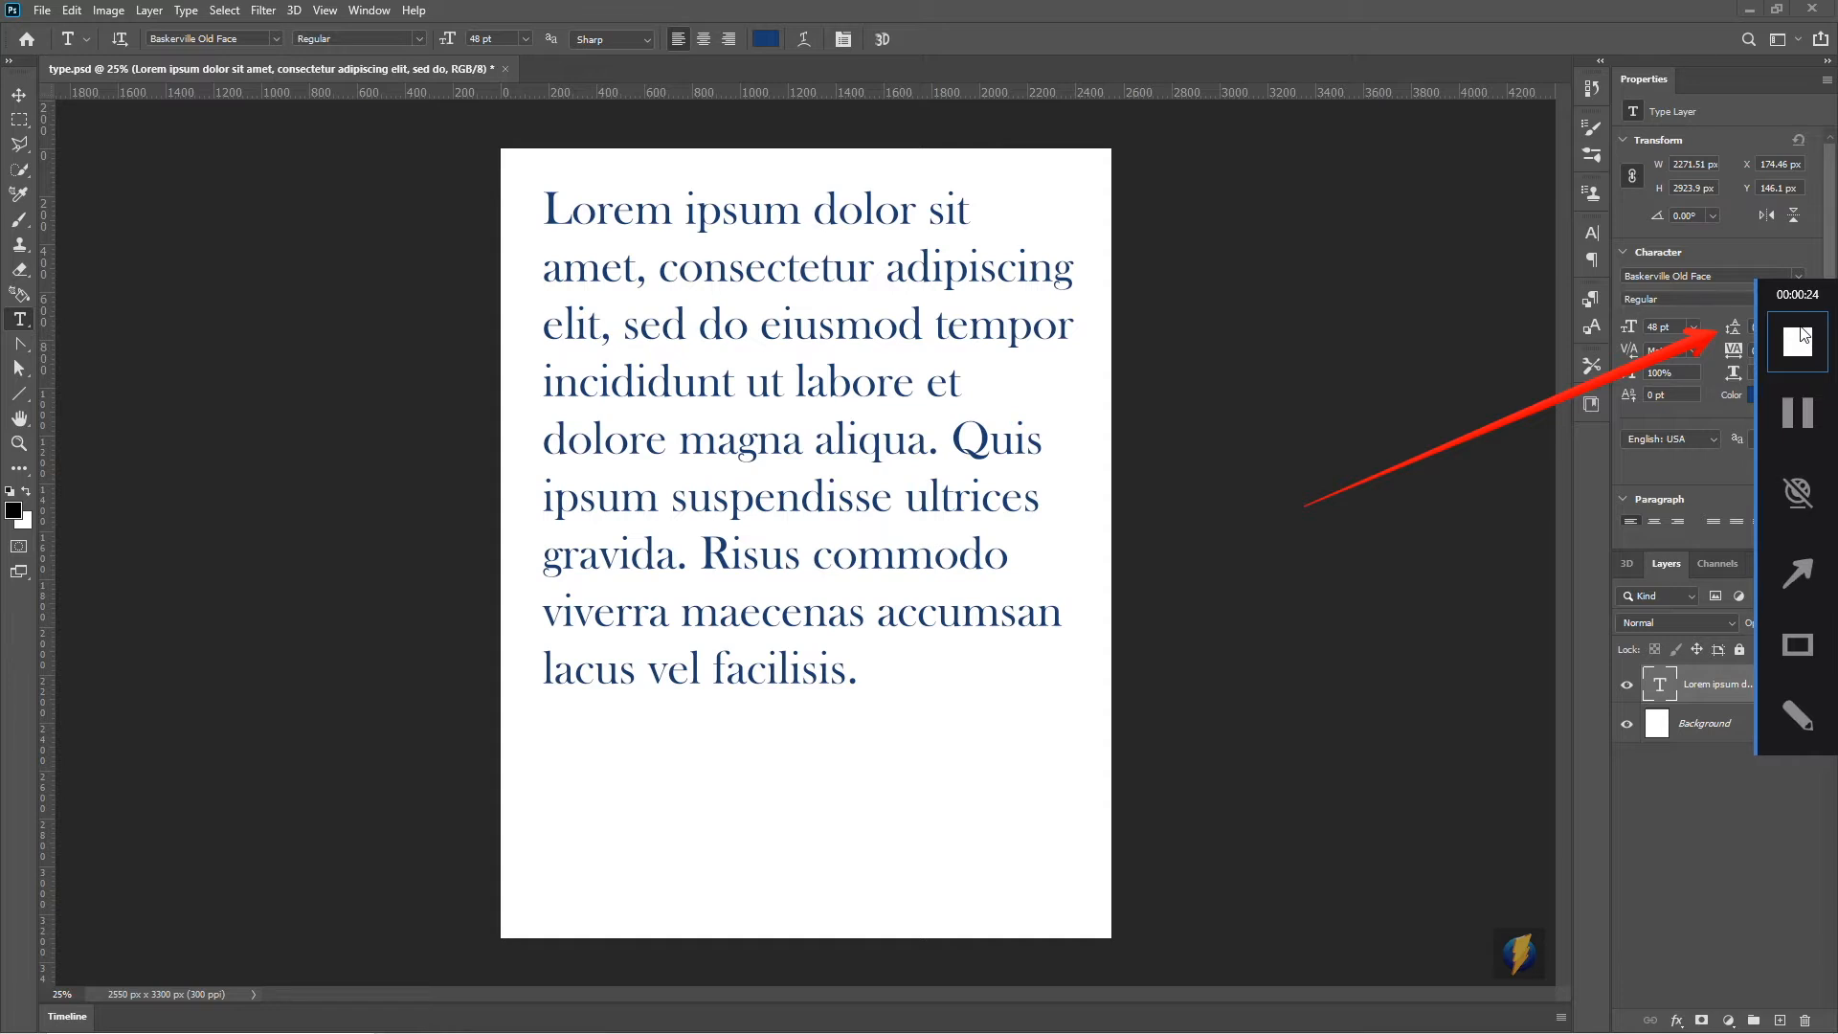
left_click(1802, 334)
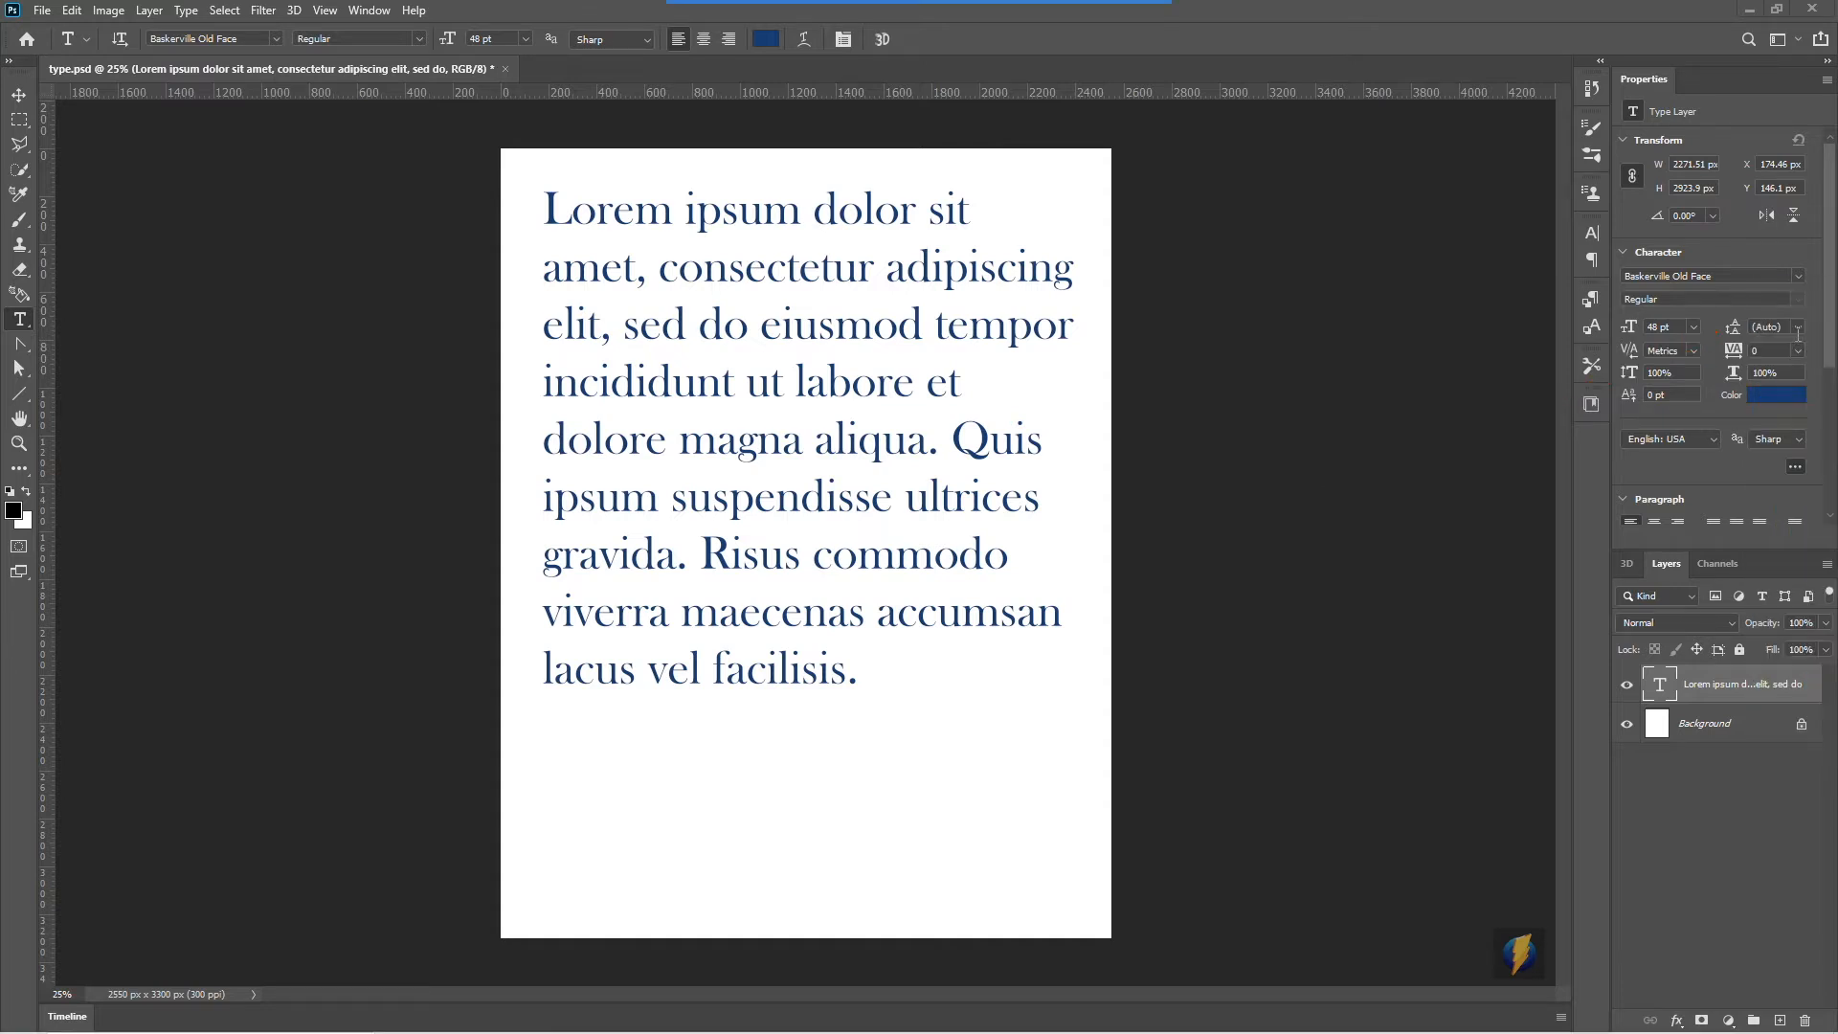
Step: Try leading values of 6, 14, 24, 48 and 72 pt on the Lorem ipsum paragraph
left_click(1799, 329)
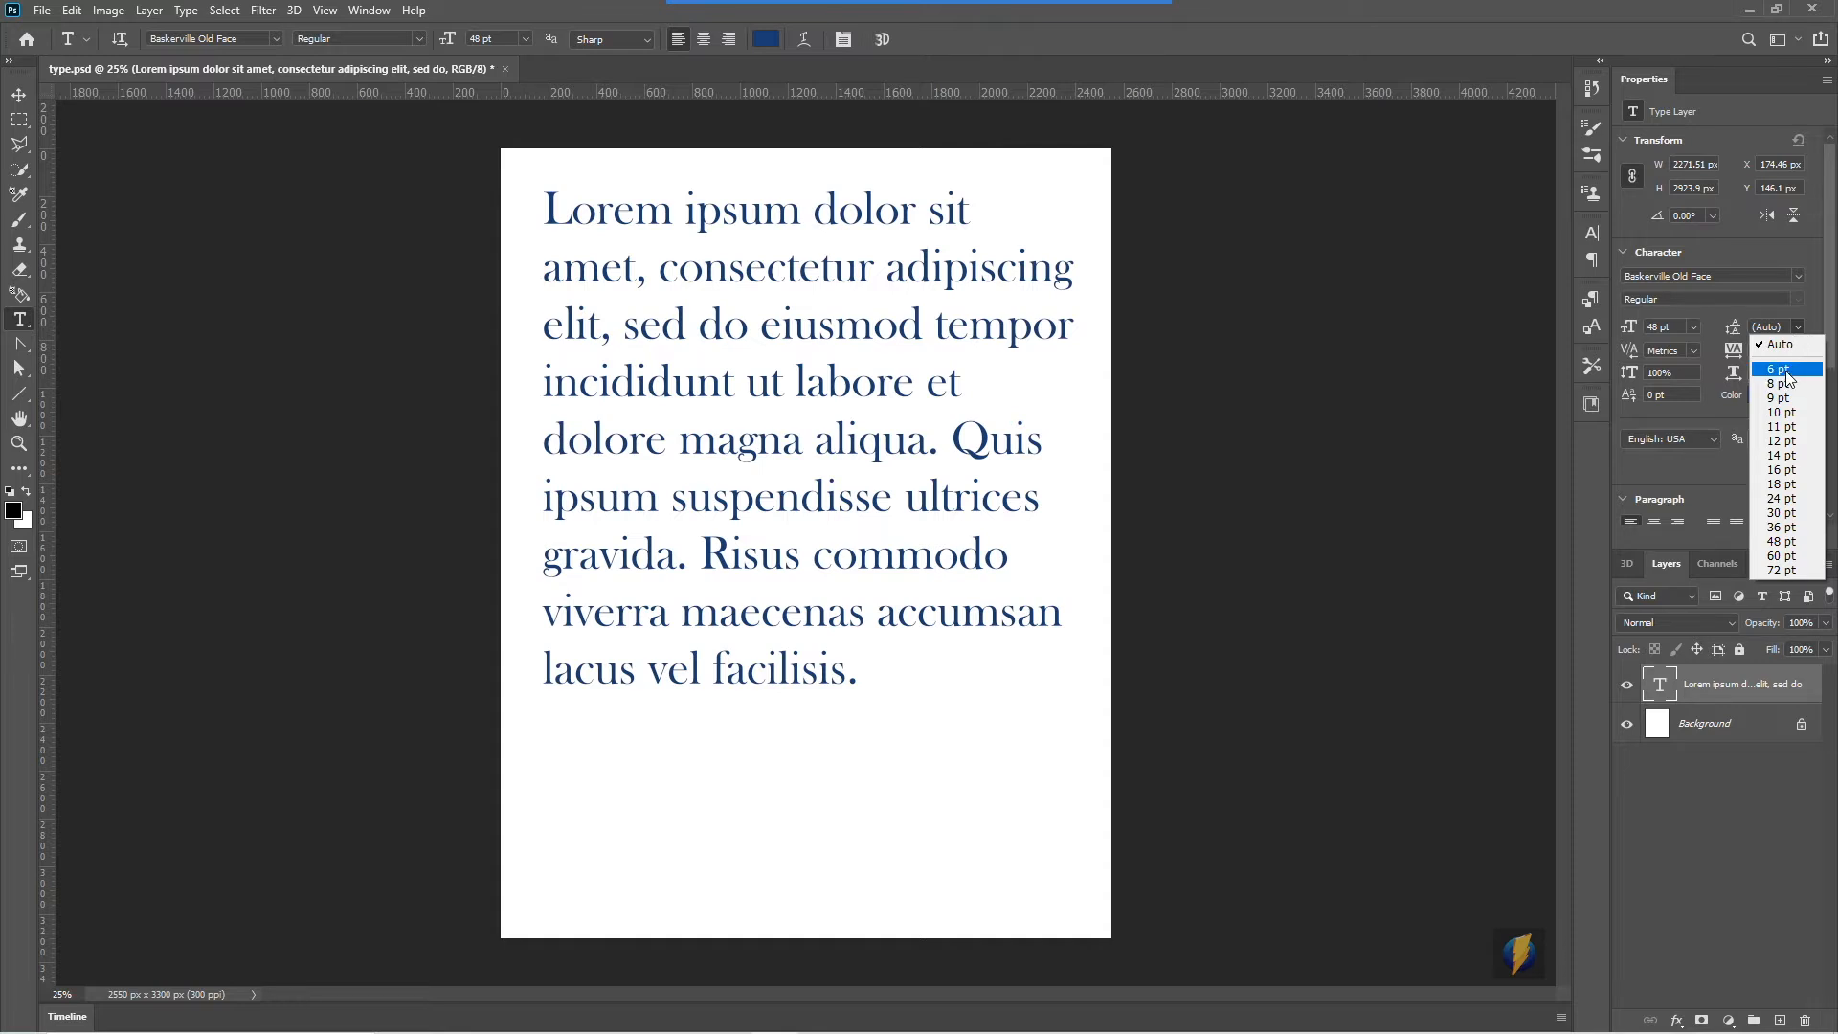
left_click(1781, 370)
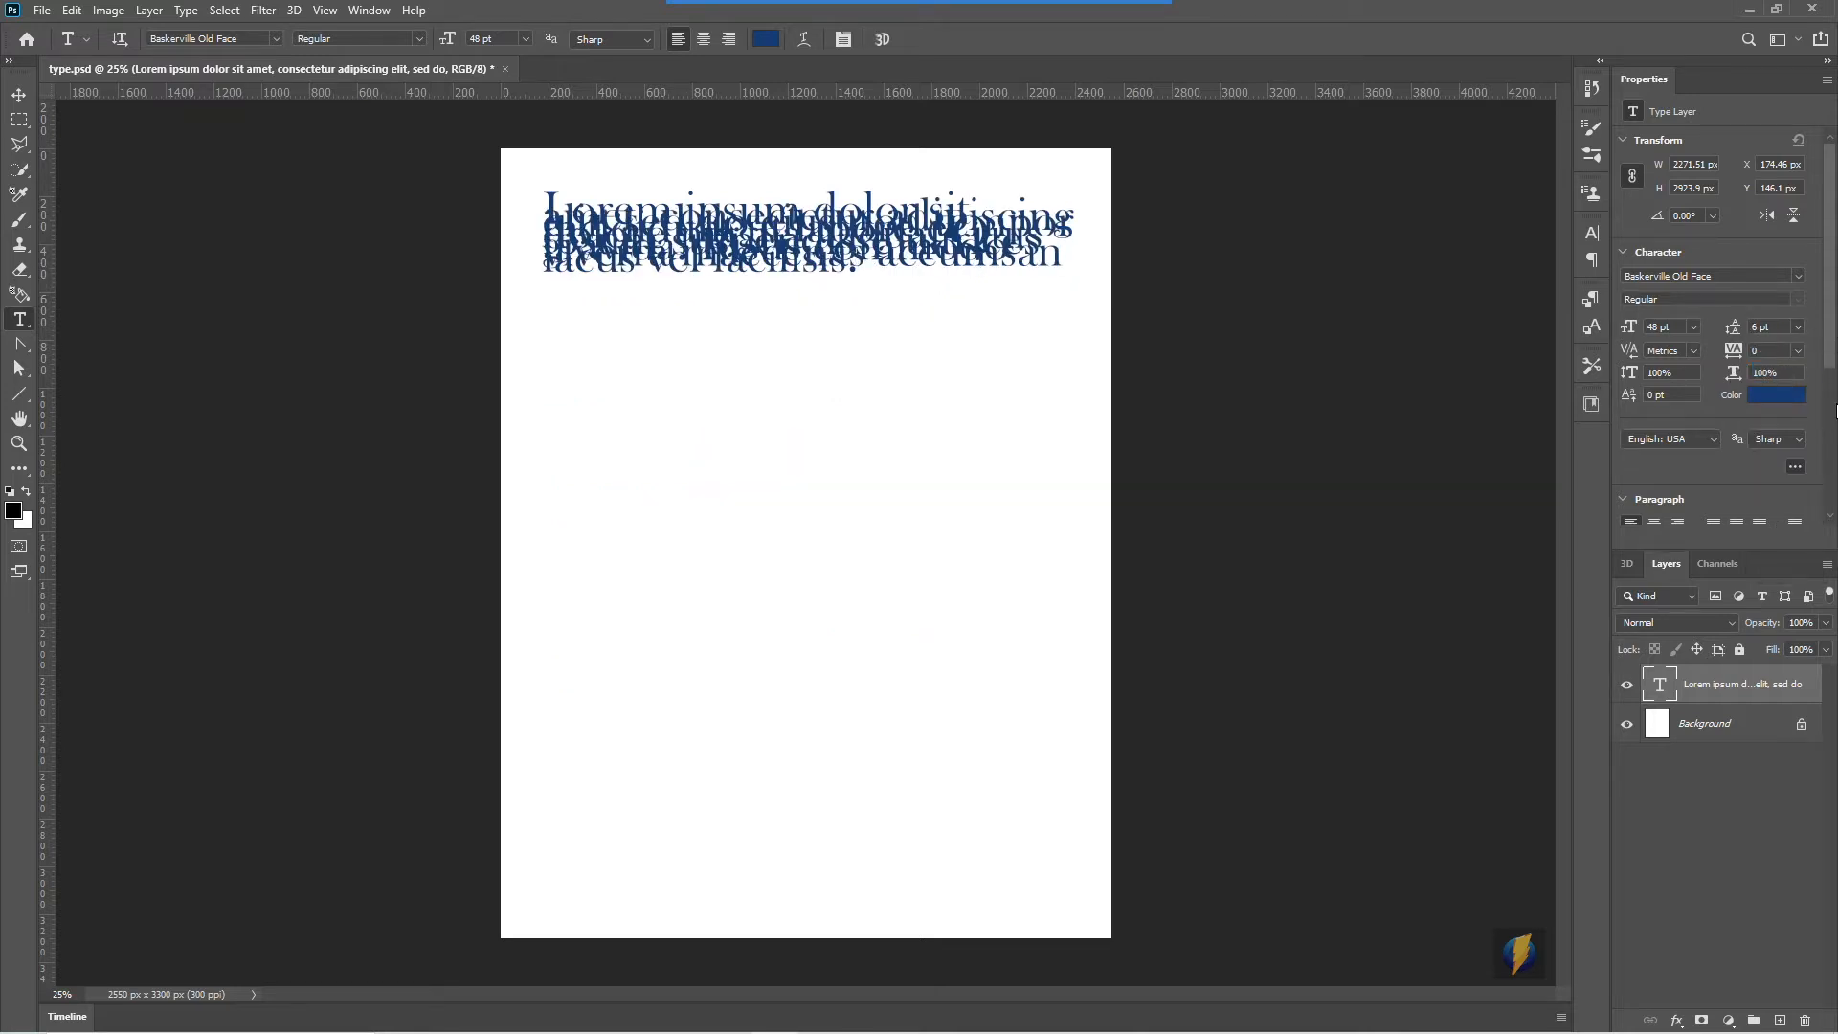
left_click(1800, 327)
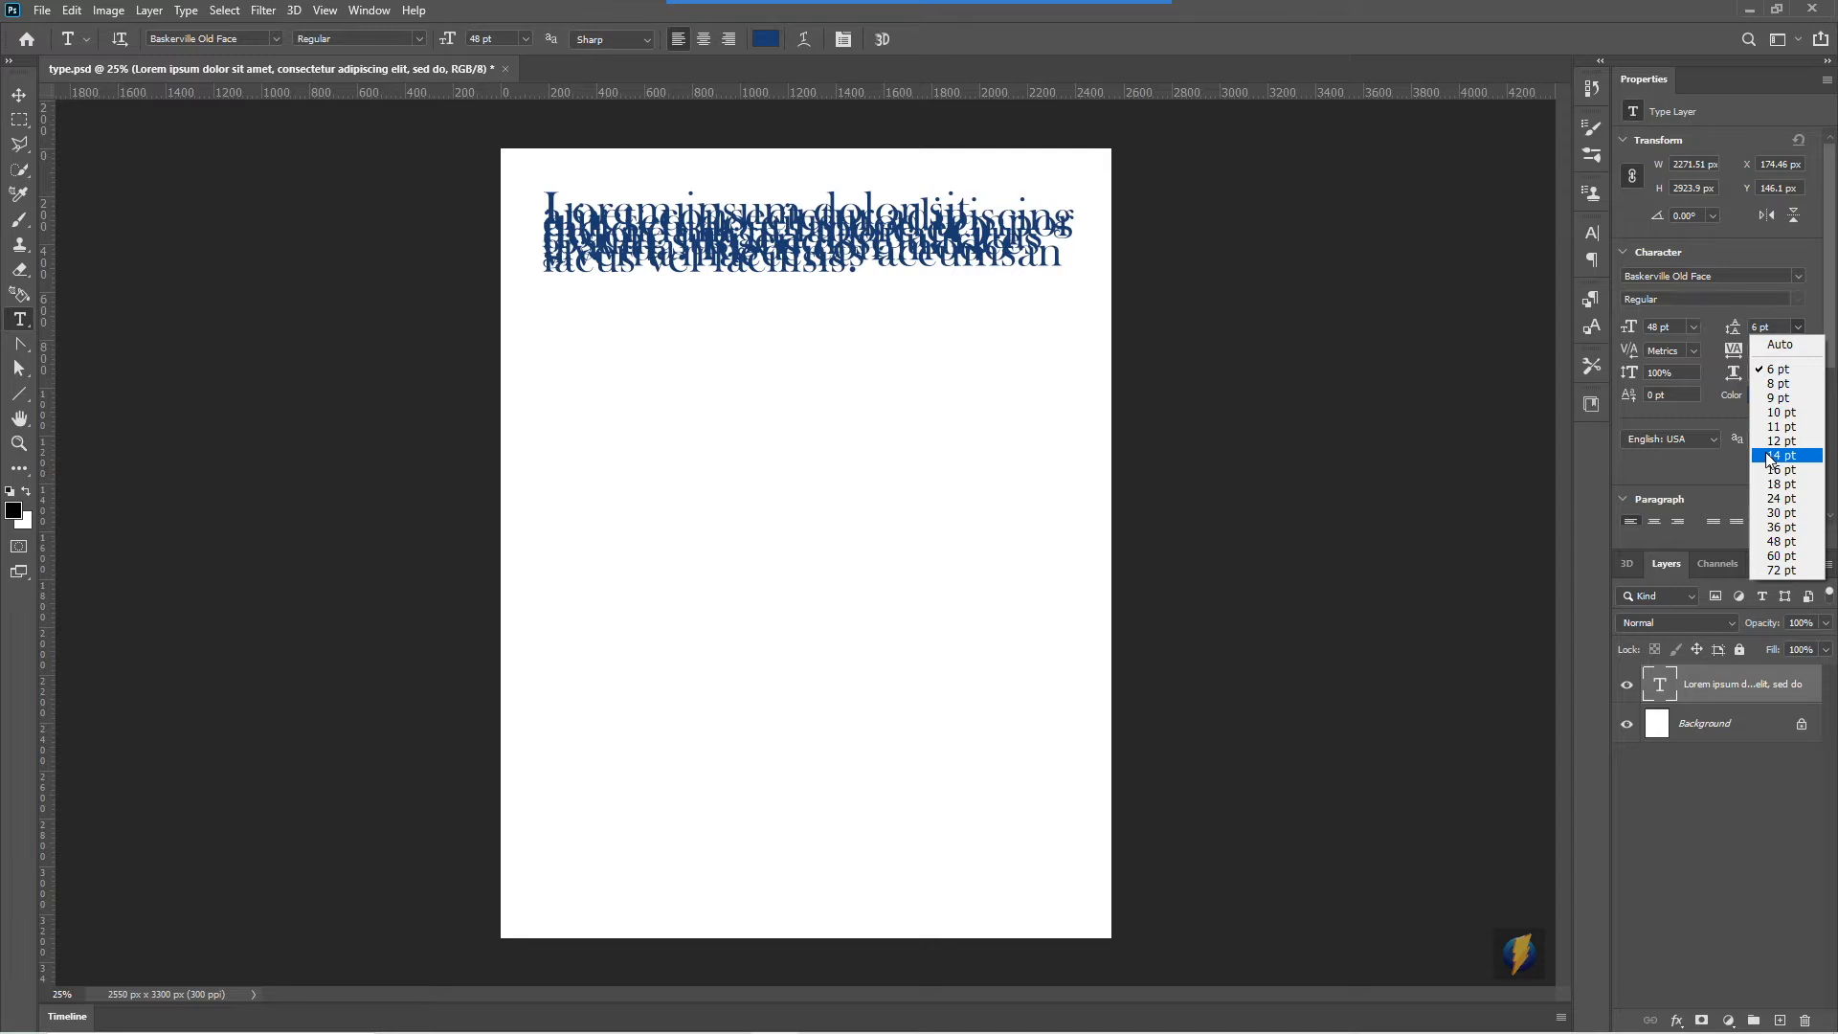
left_click(1783, 456)
left_click(1800, 327)
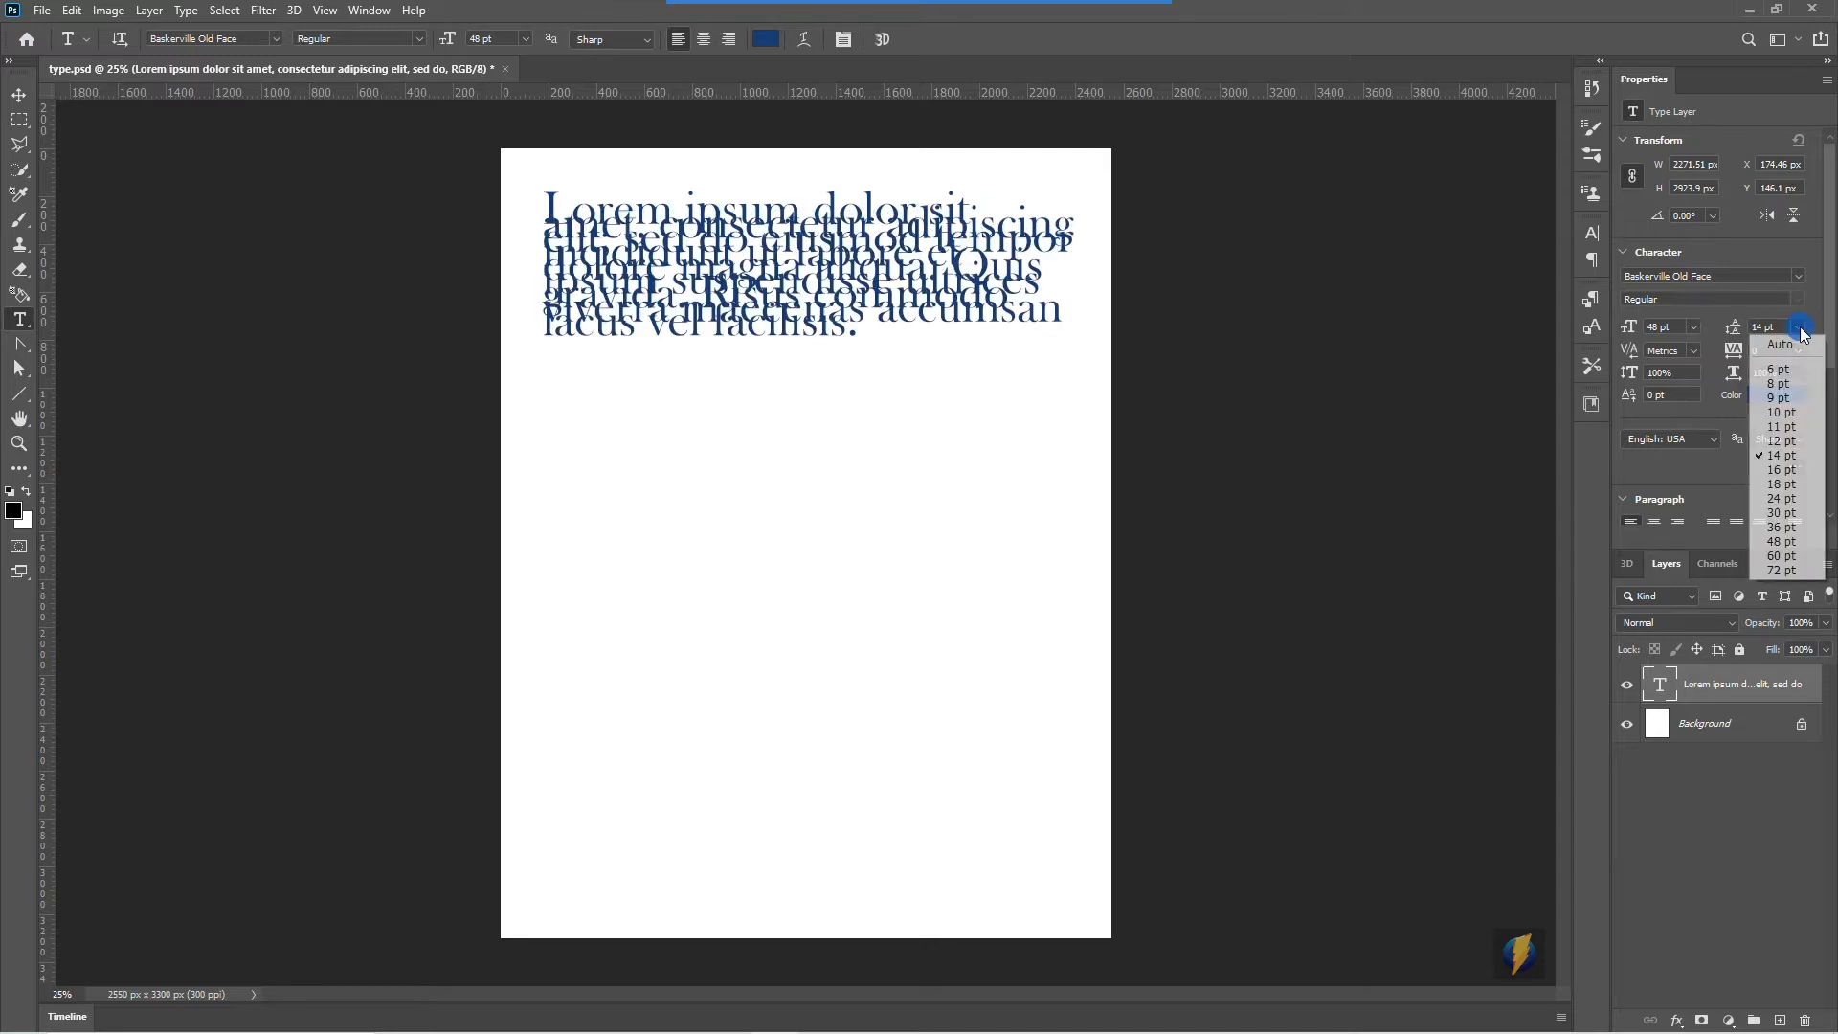
left_click(1779, 499)
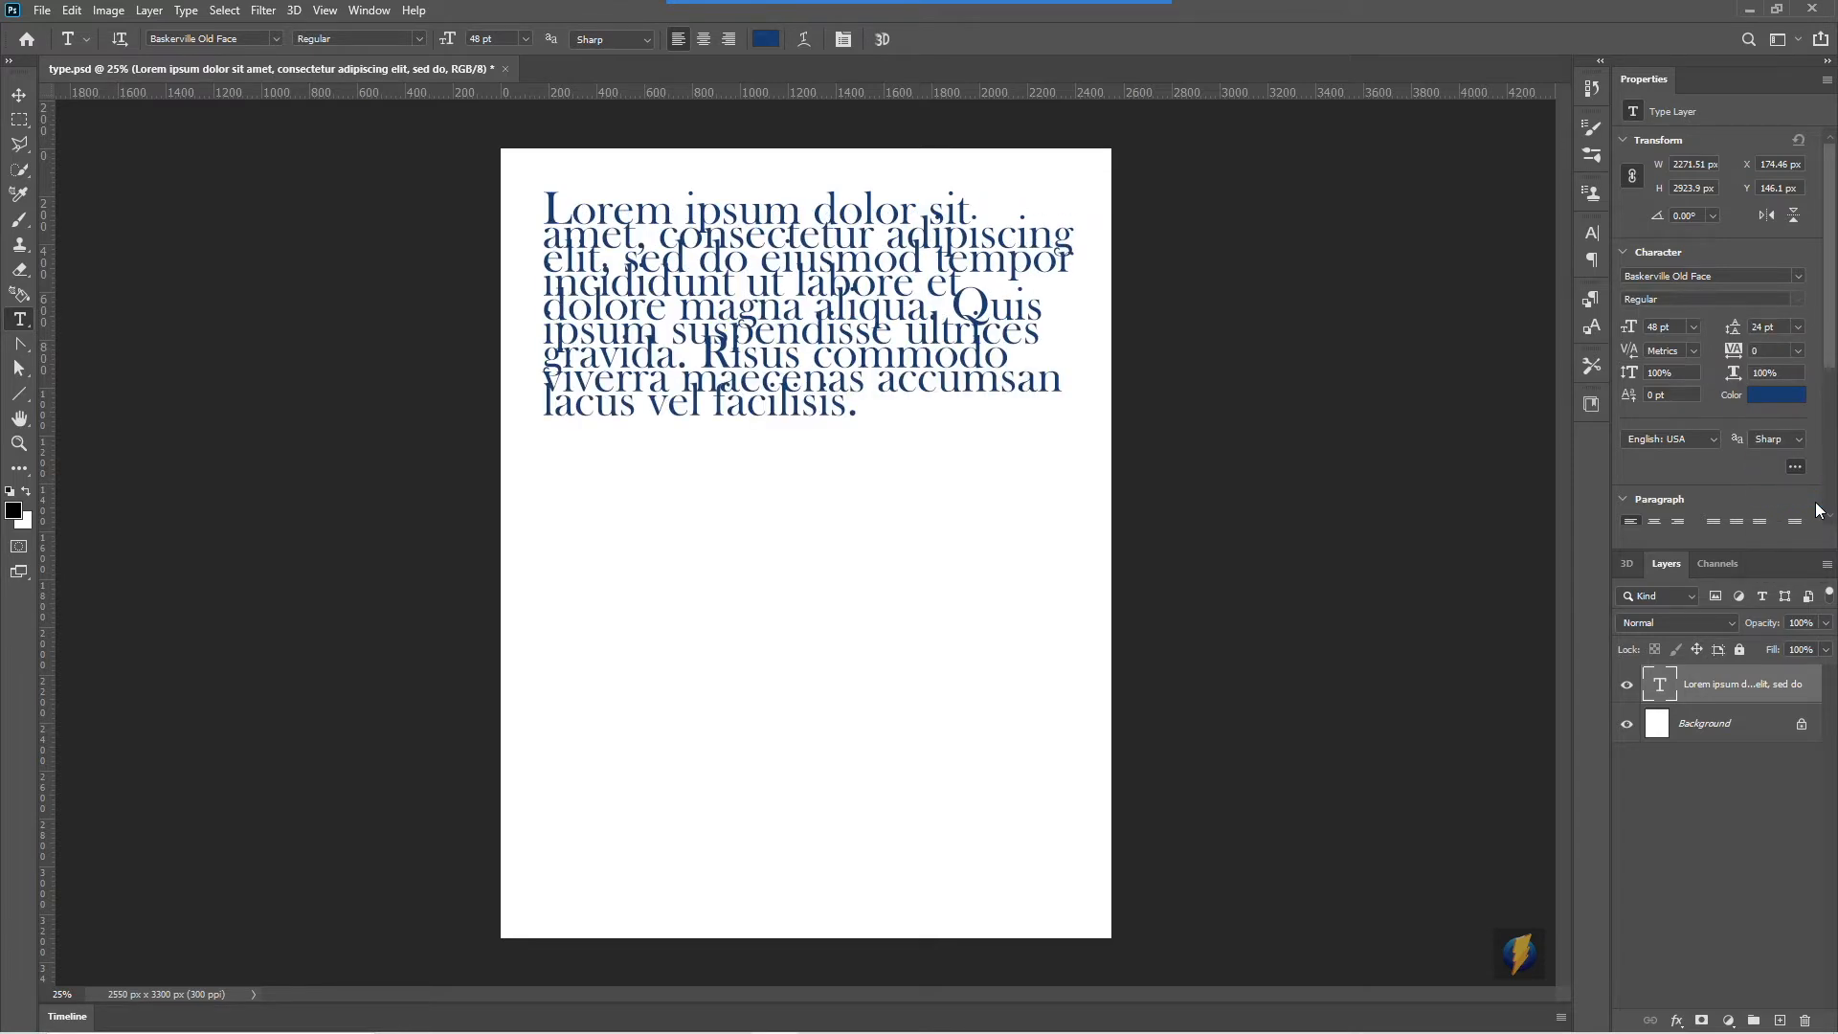
left_click(1800, 328)
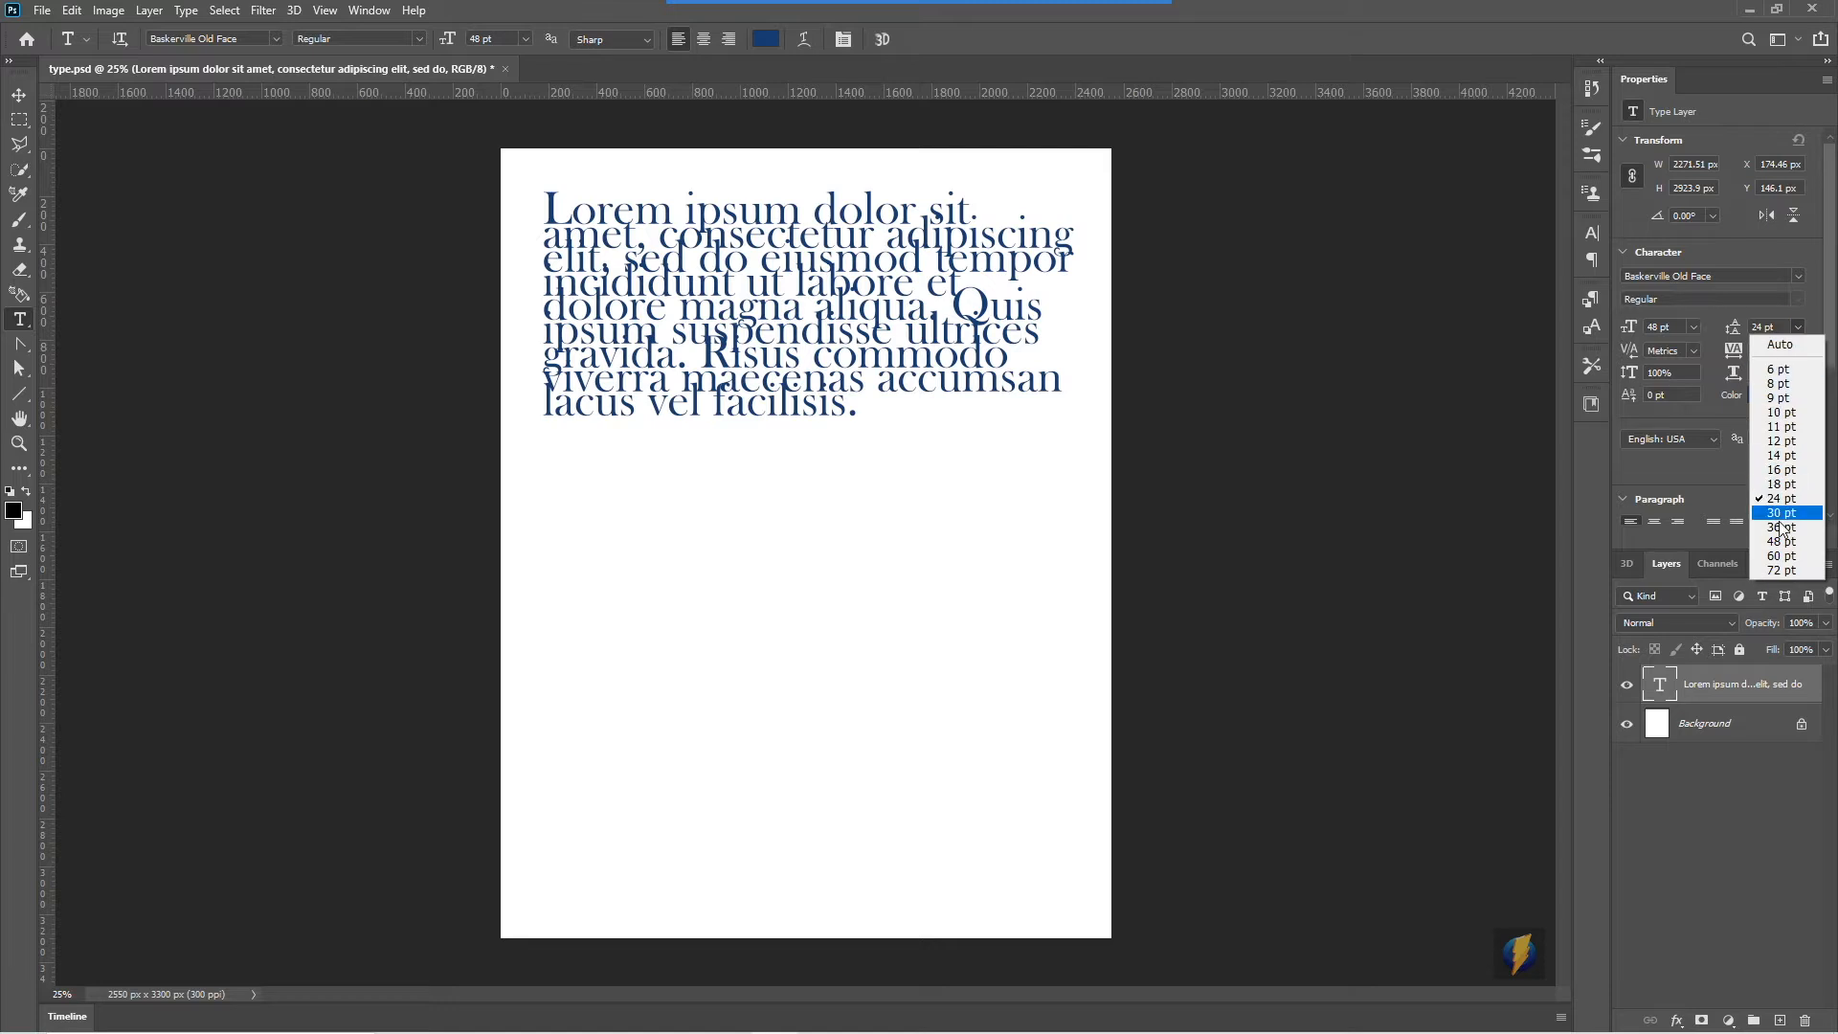
left_click(1793, 542)
left_click(1800, 327)
left_click(1798, 570)
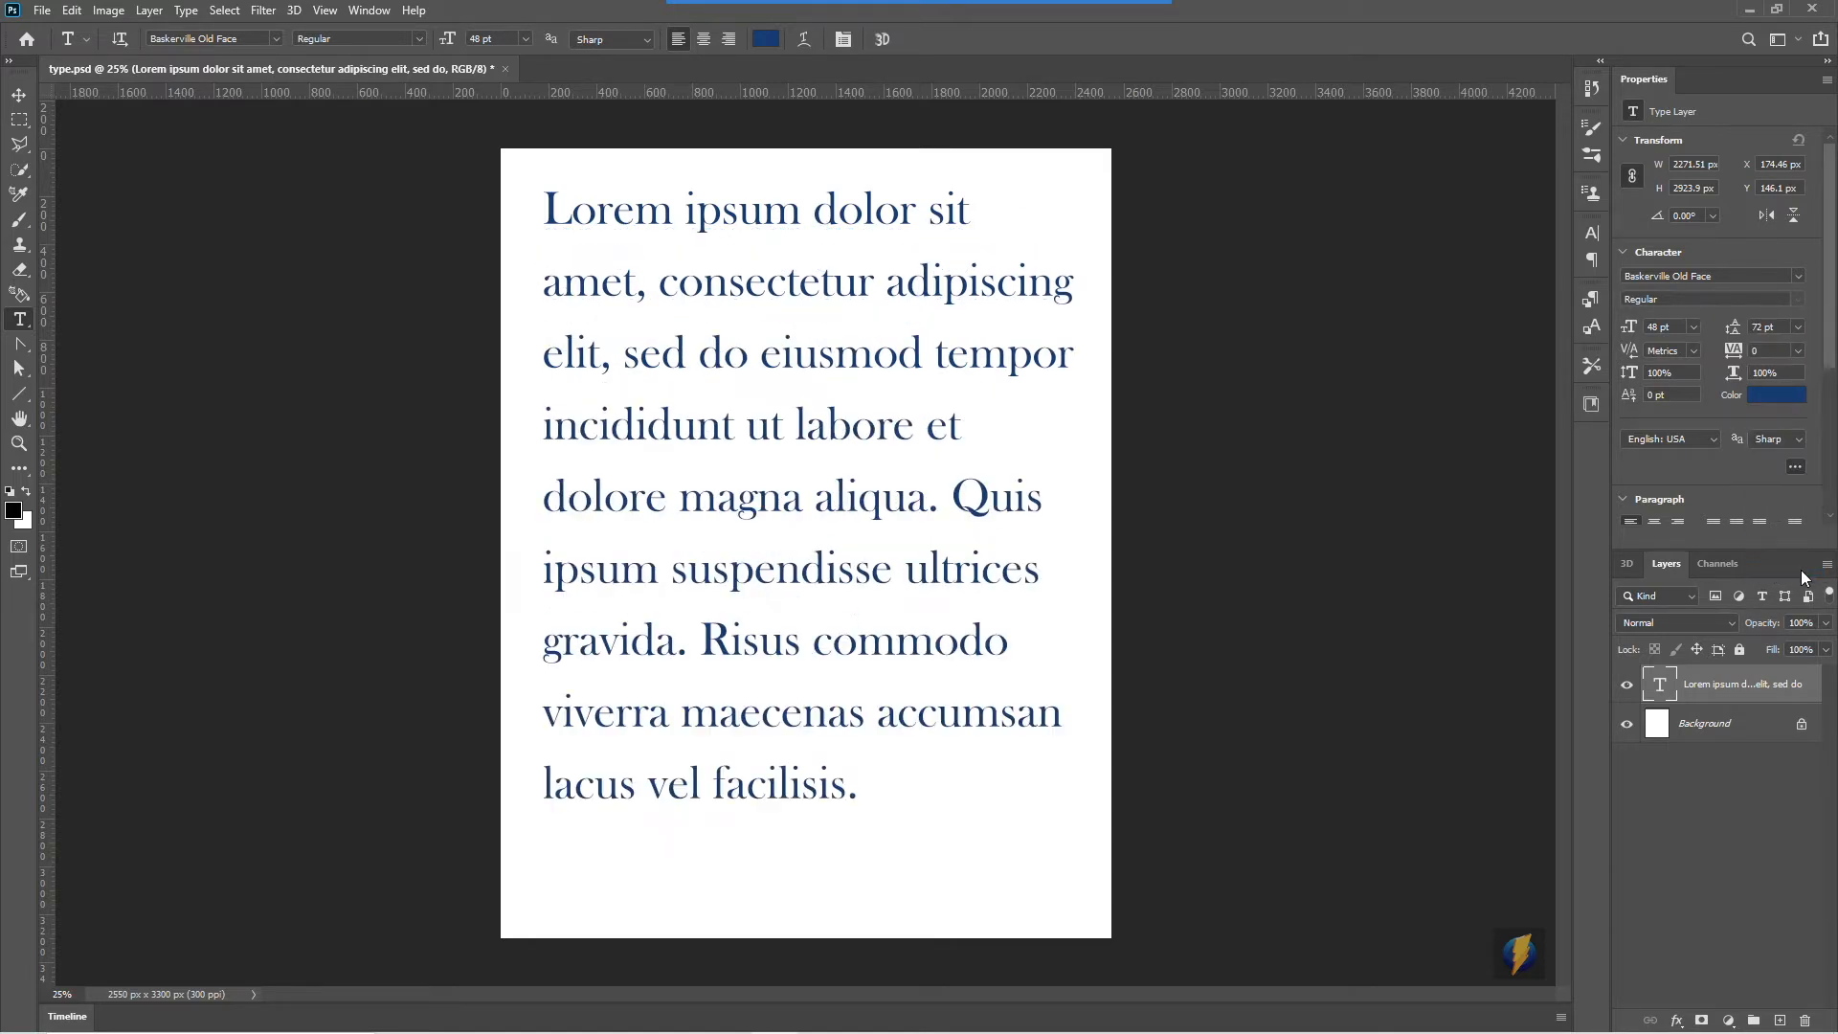
Step: Set the paragraph's leading to 100 pt, reduce it to 53 pt, and restore it to Auto
left_click(1772, 327)
type("100")
key("Return")
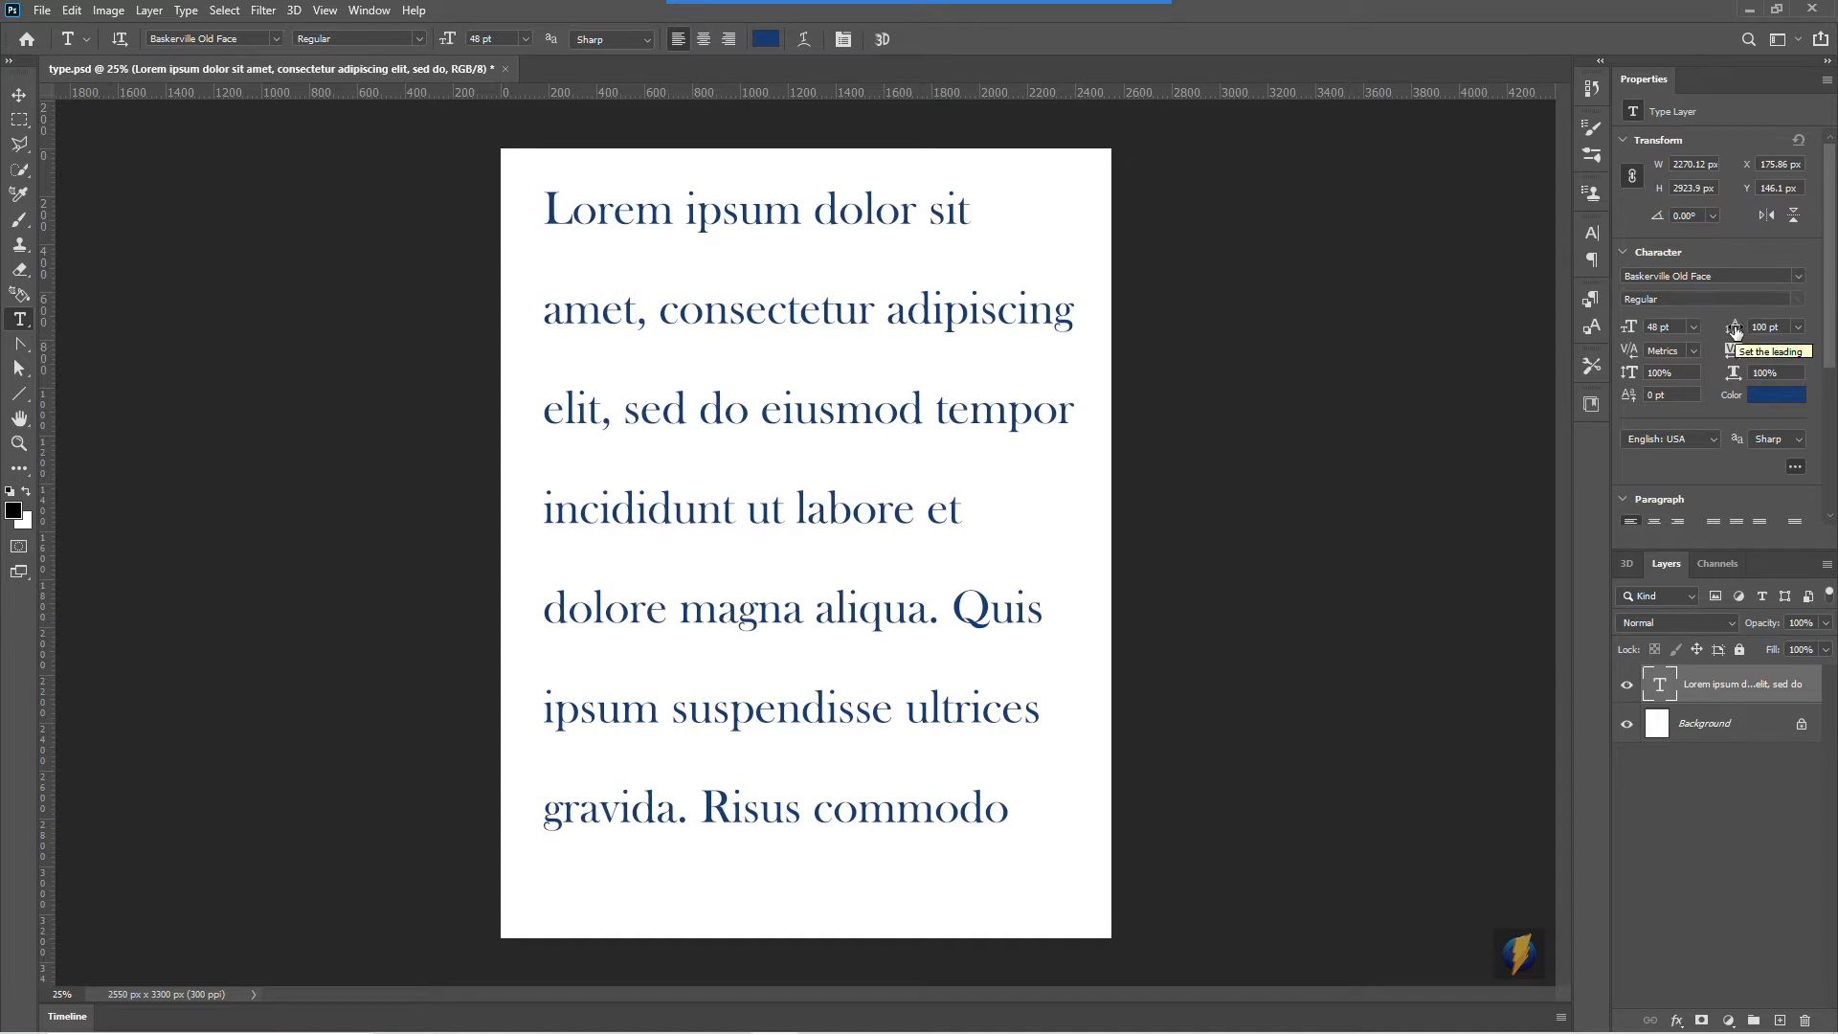
left_click_drag(1736, 331, 1681, 326)
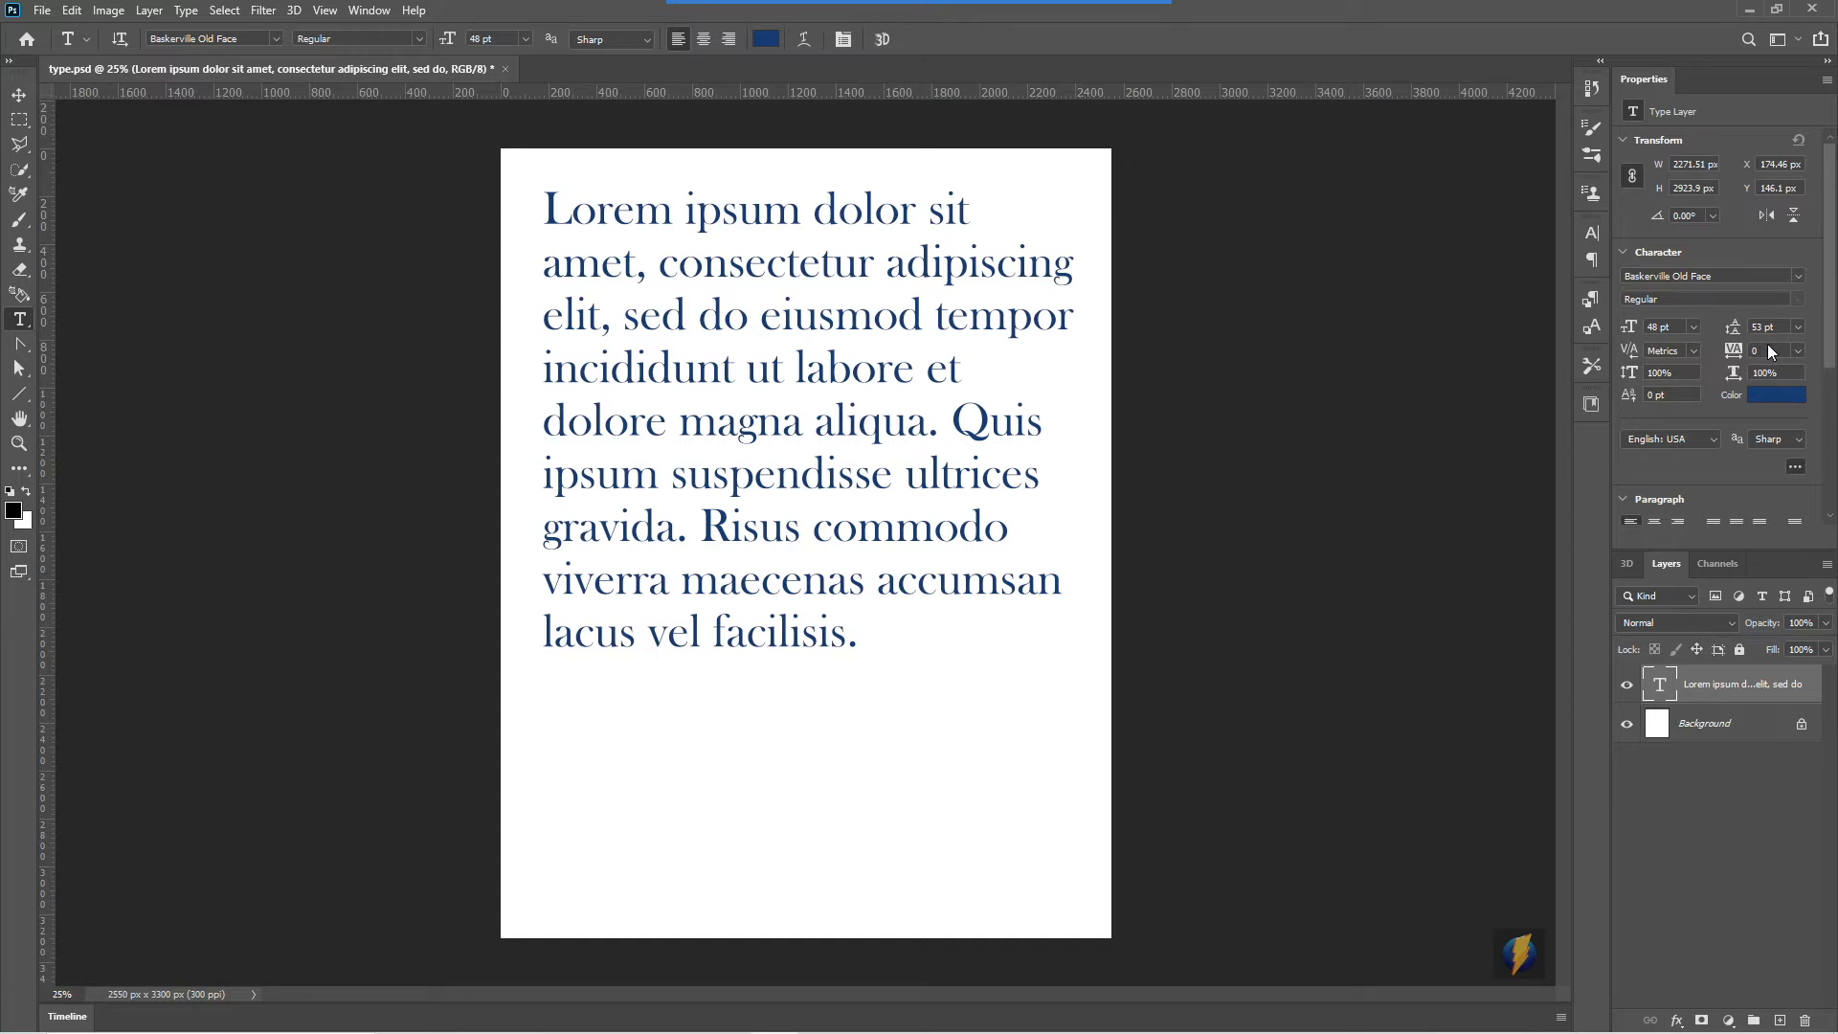
left_click(1798, 328)
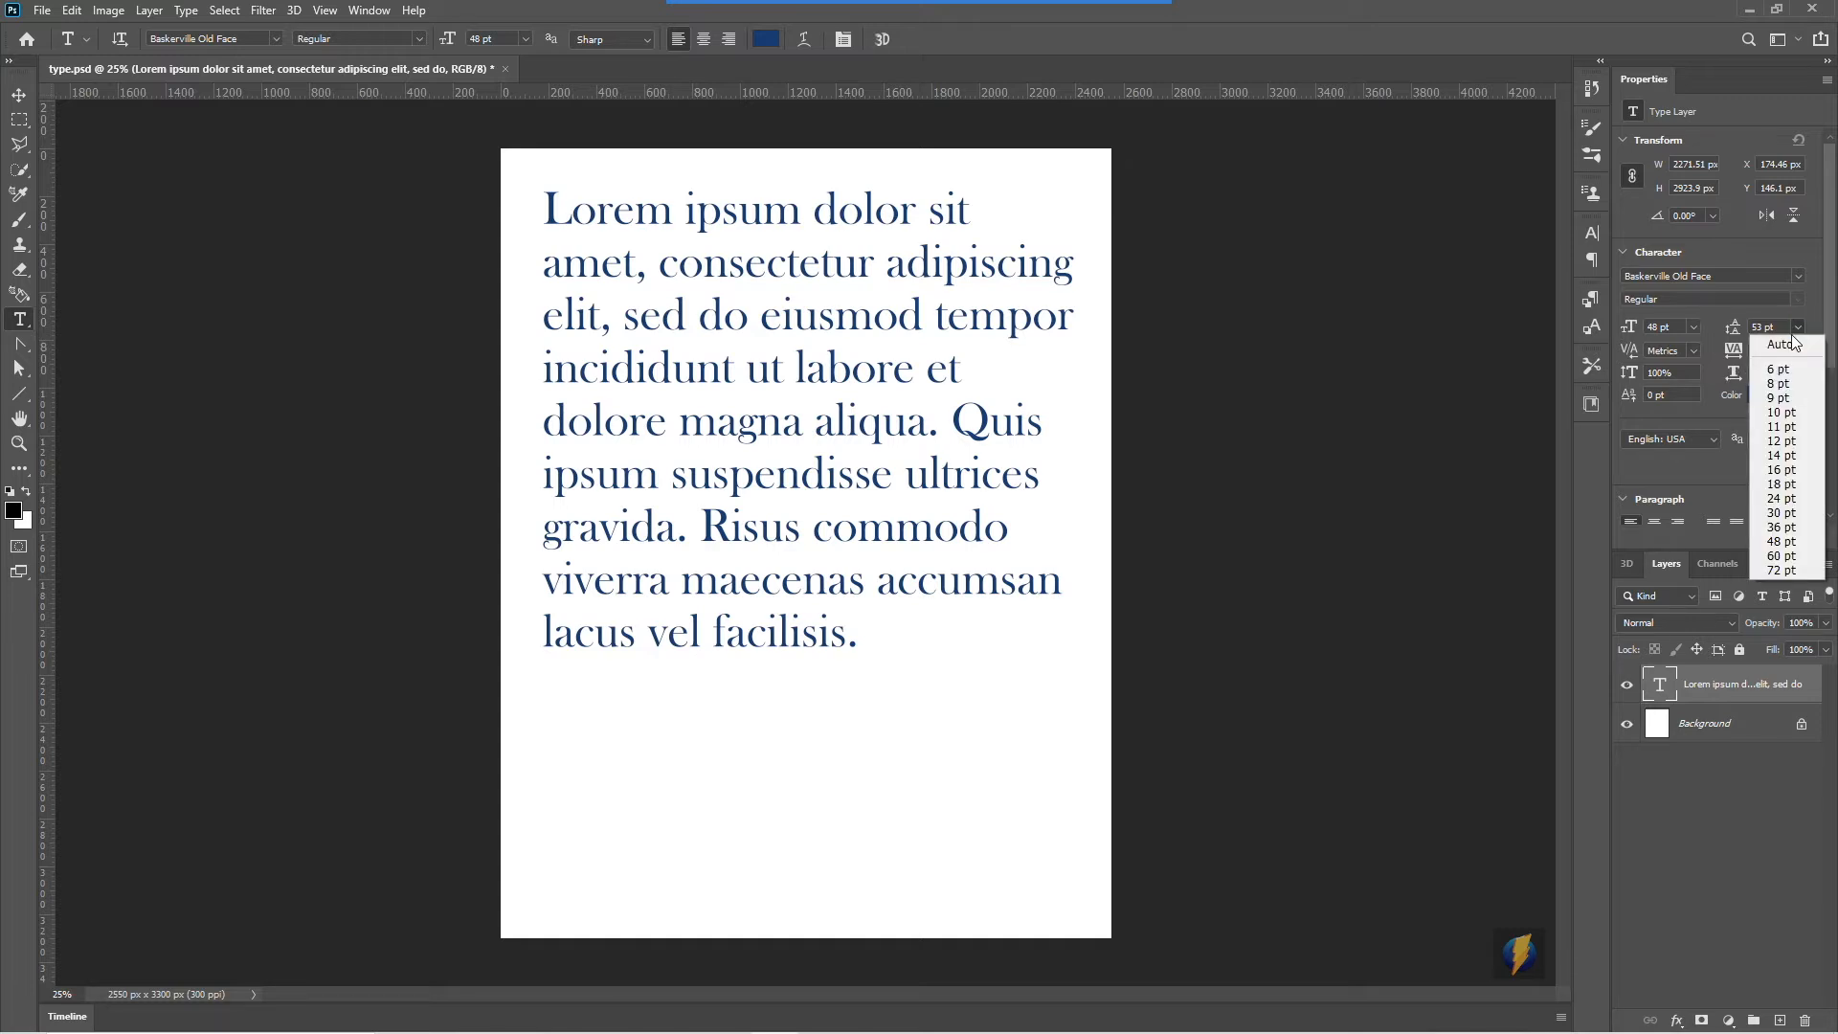
left_click(1786, 344)
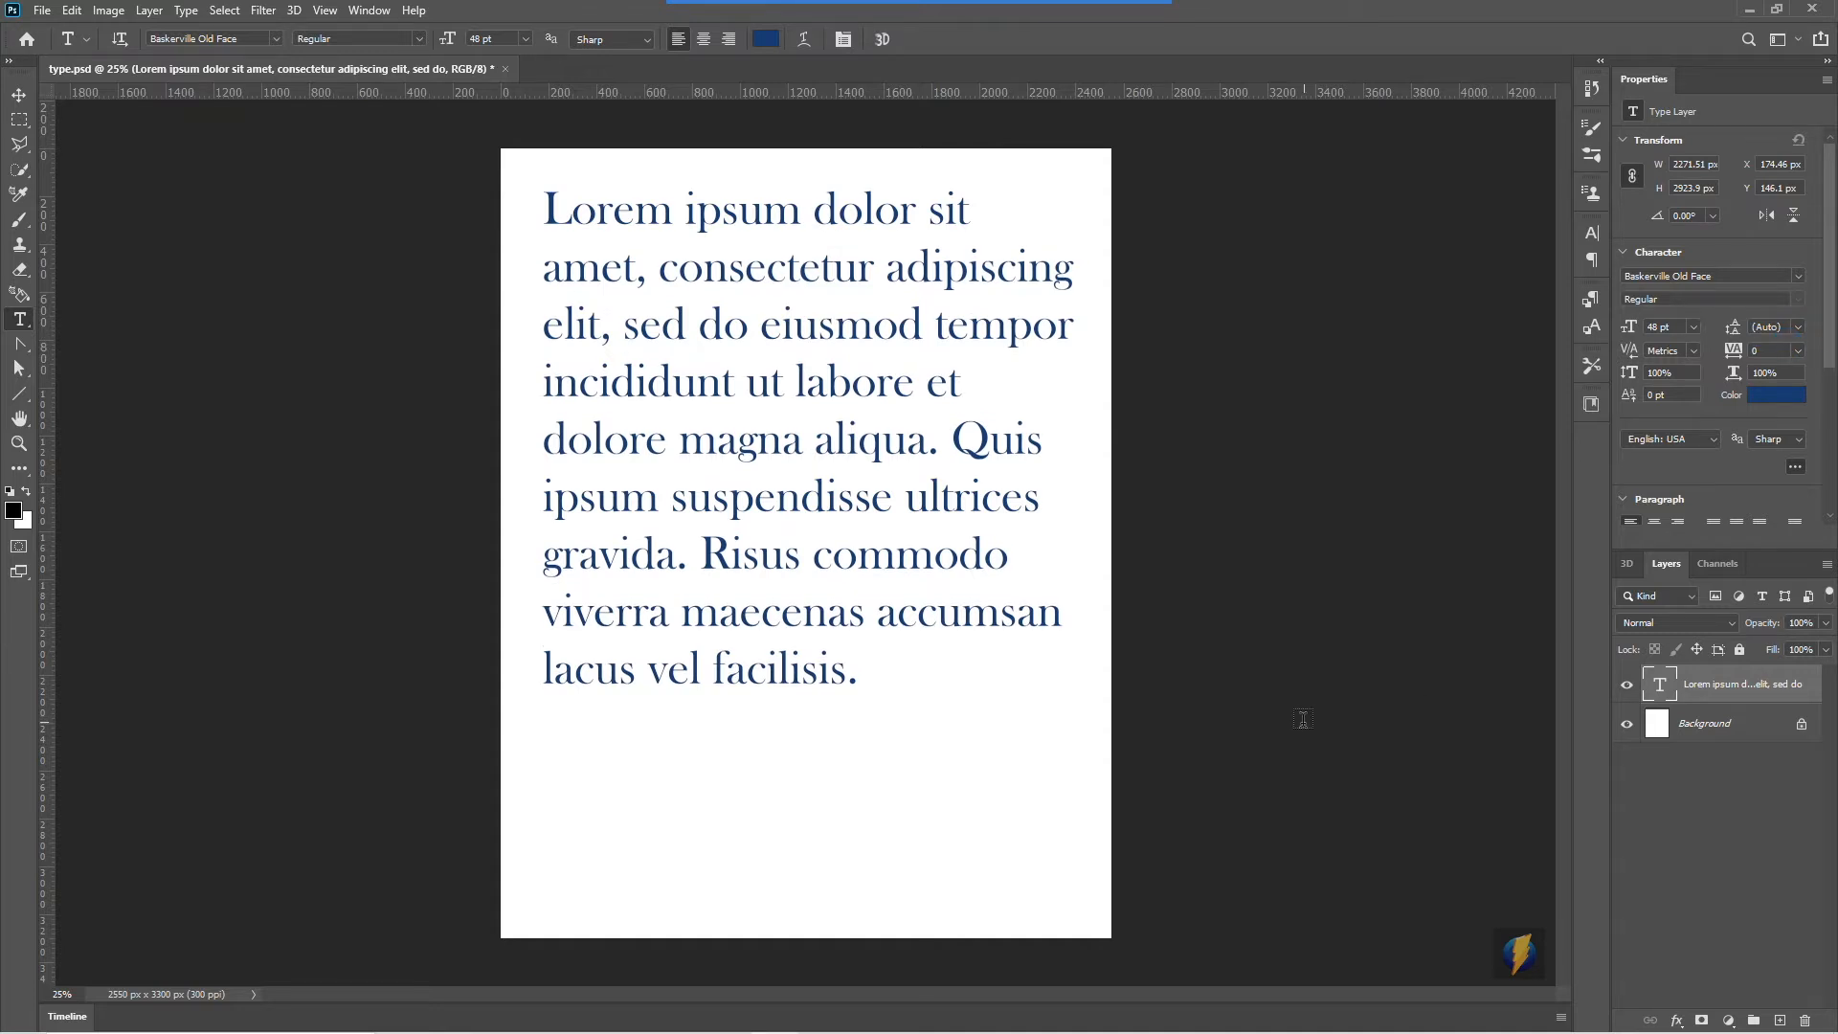
left_click_drag(1250, 228, 1620, 353)
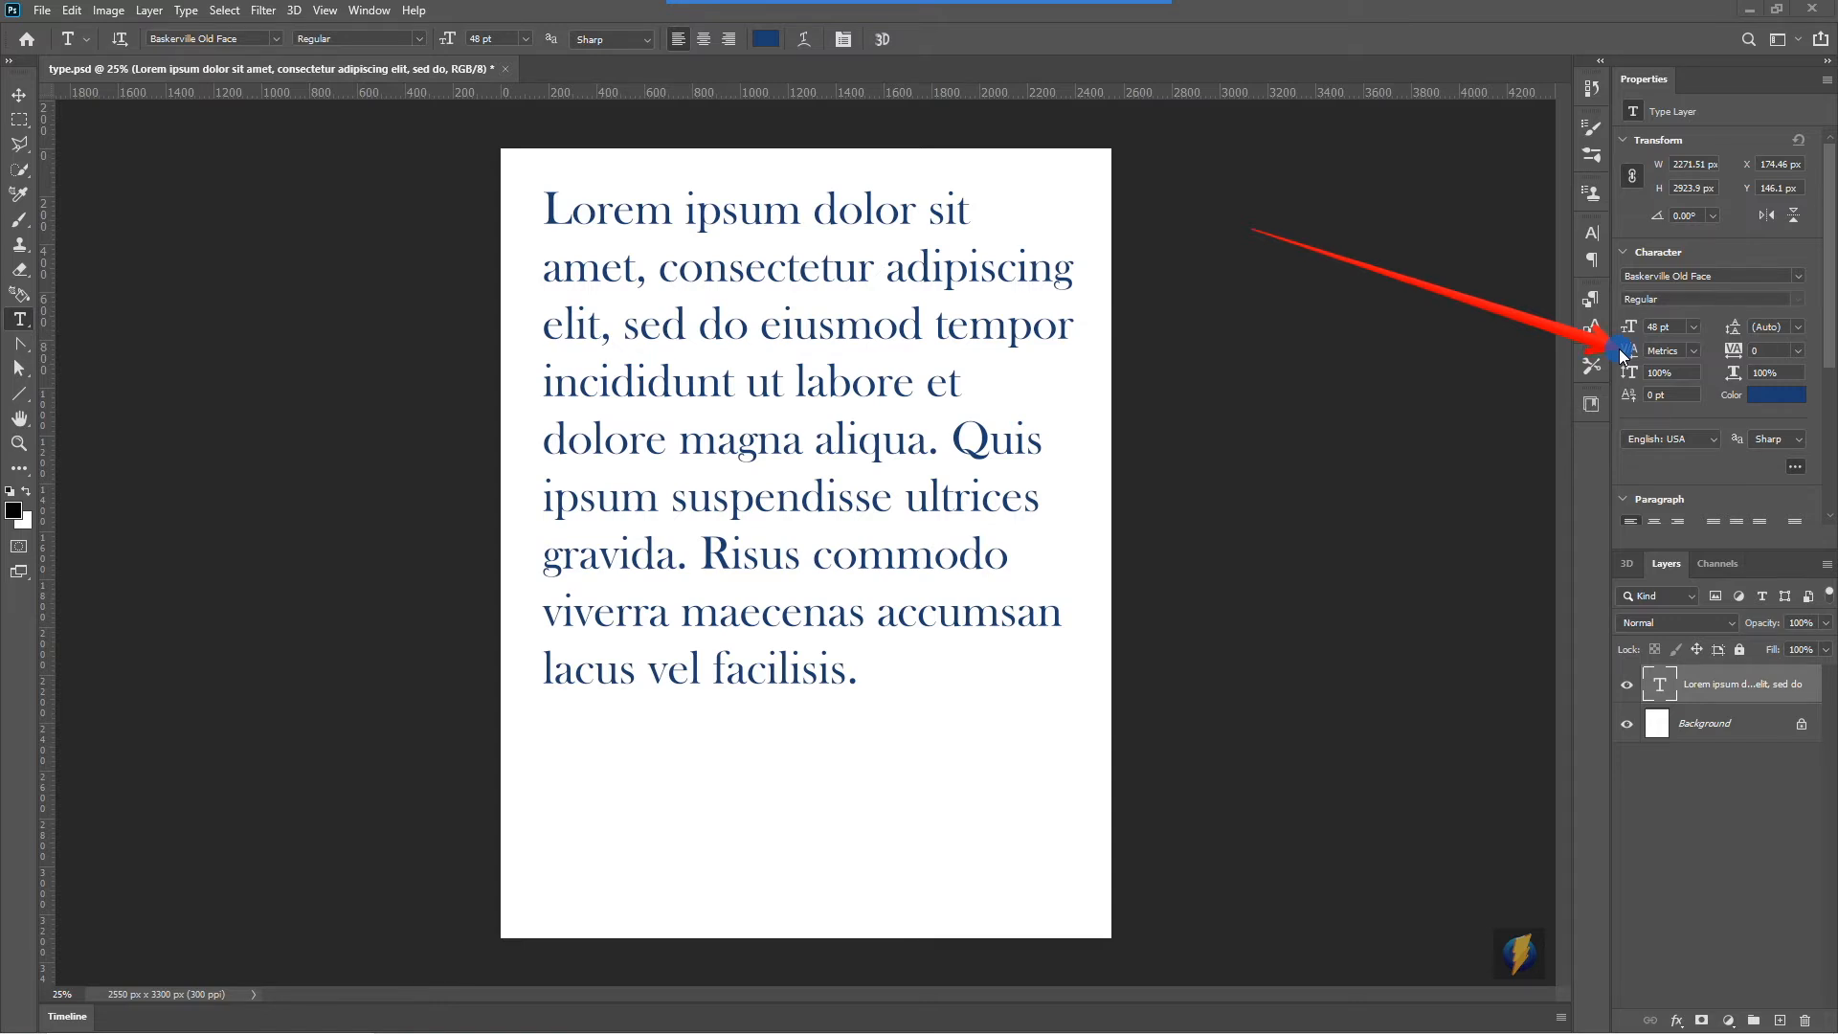
mouse_move(1618, 349)
left_mouse_down()
mouse_move(1609, 280)
mouse_move(1606, 369)
mouse_move(1678, 359)
mouse_move(1698, 296)
mouse_move(1731, 348)
left_mouse_up()
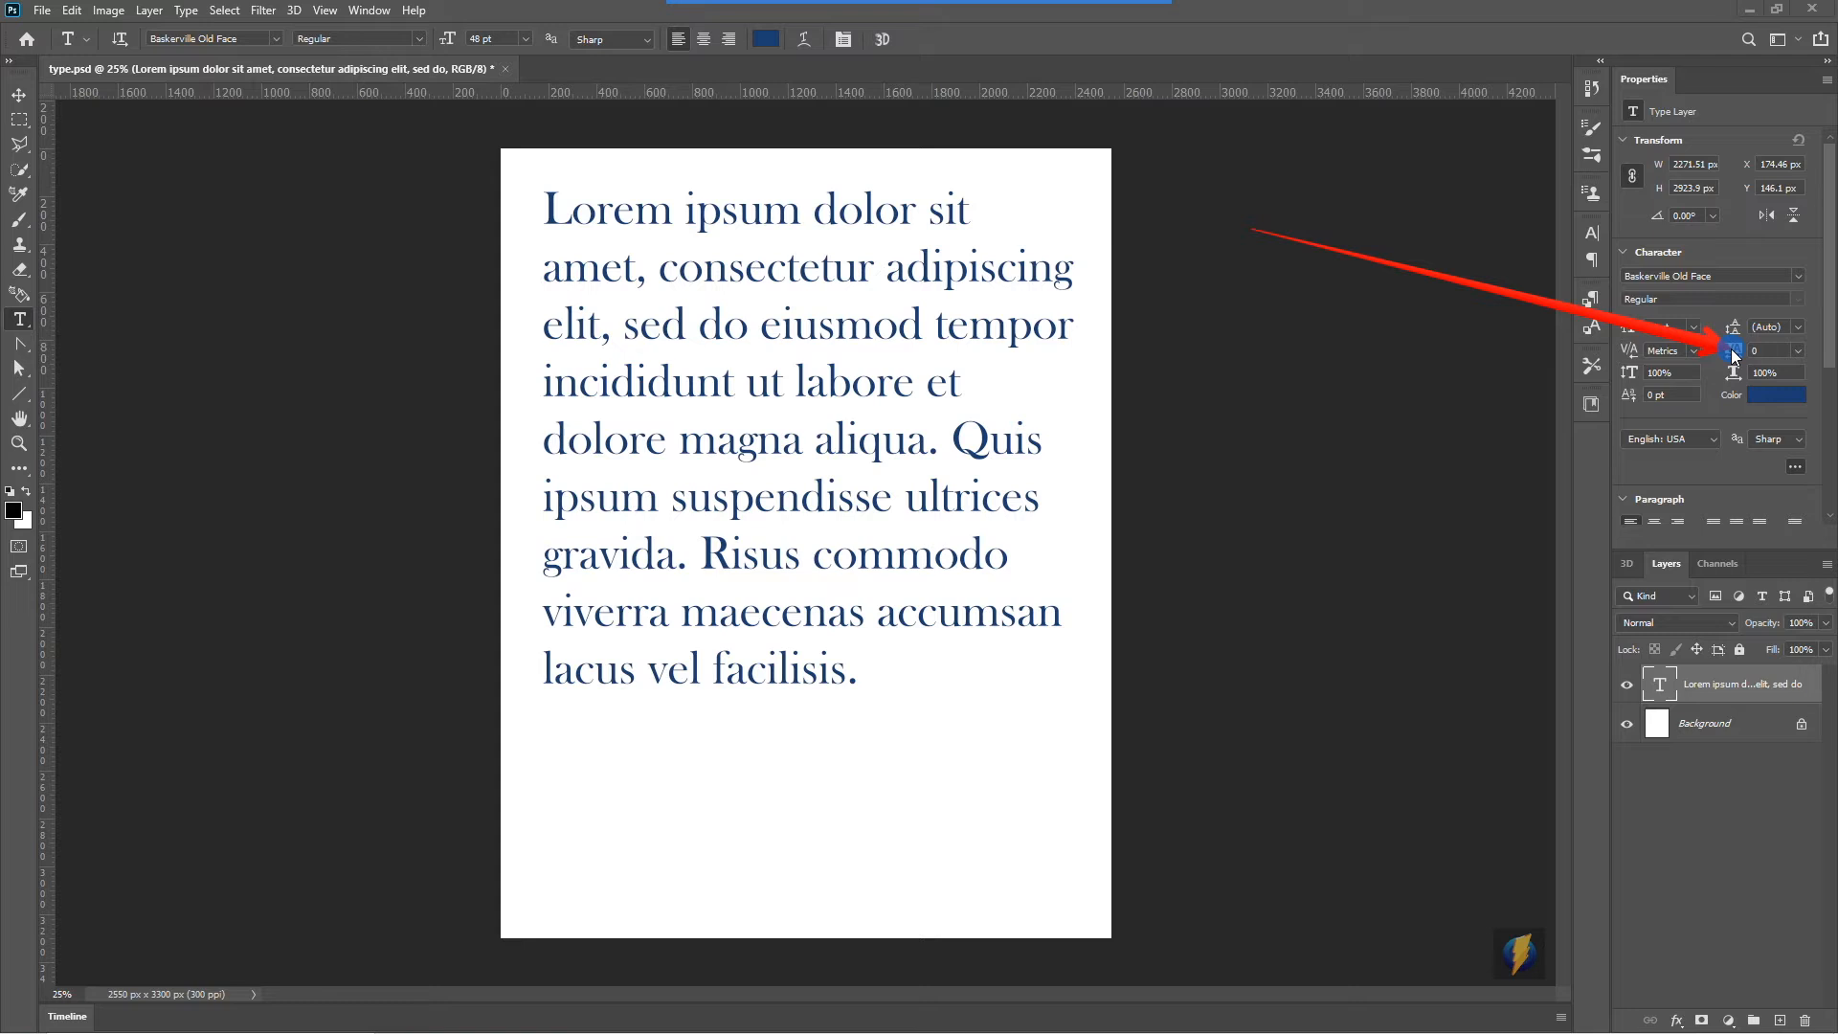
mouse_move(1731, 348)
left_mouse_down()
mouse_move(1727, 302)
mouse_move(1731, 350)
left_mouse_up()
Step: Widen the tracking of the whole text layer to 560 and reset it to 0
left_click(1759, 340)
left_click_drag(1762, 342, 1722, 351)
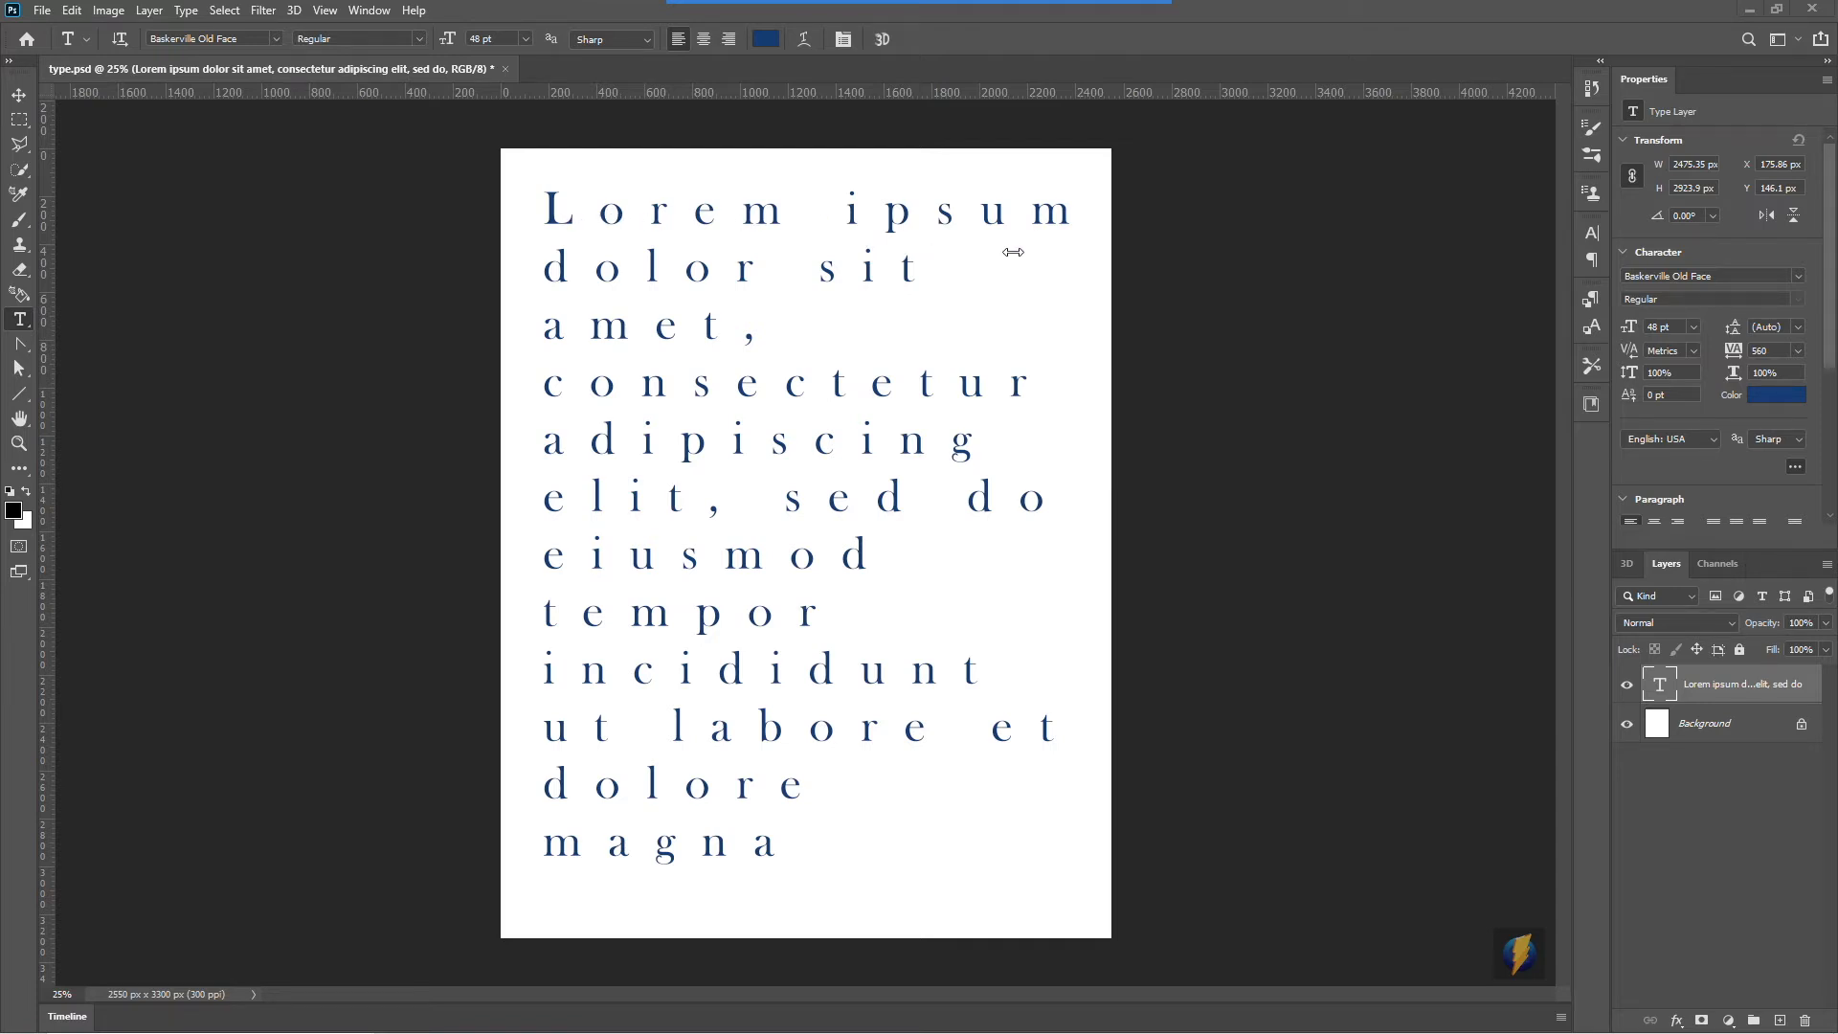
left_click(1777, 351)
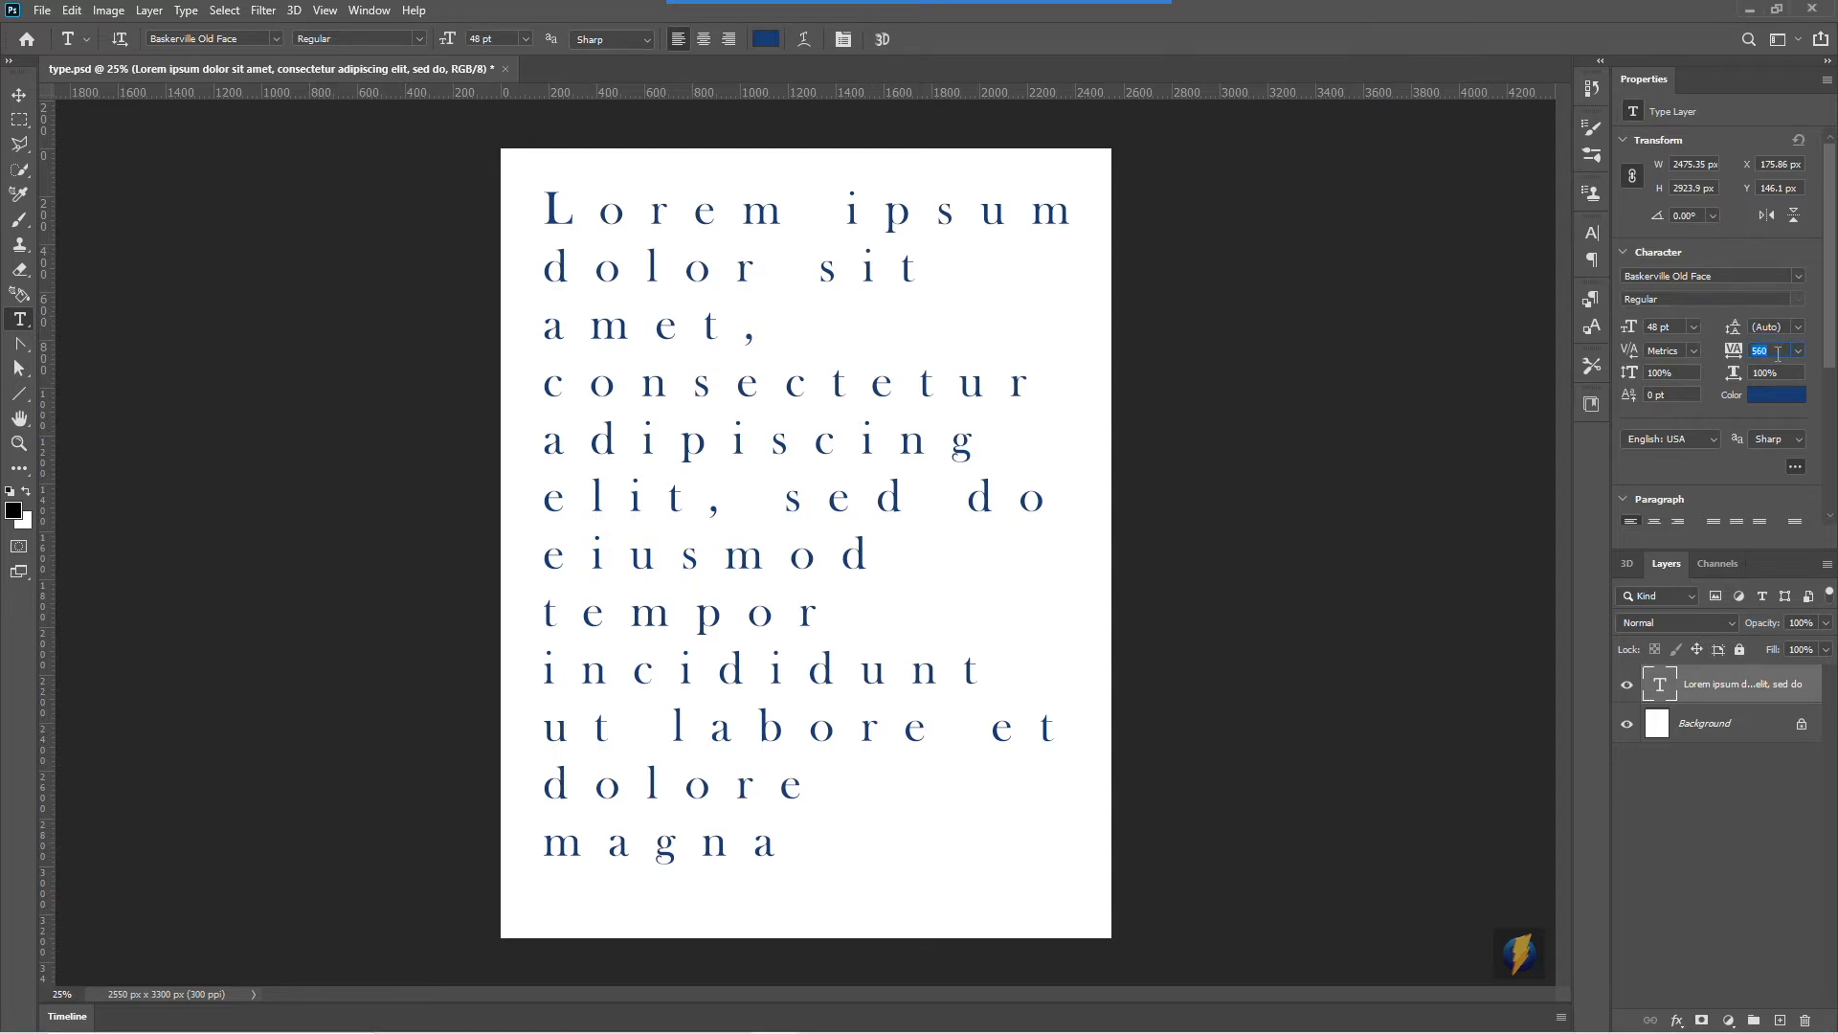
type("0")
key("Return")
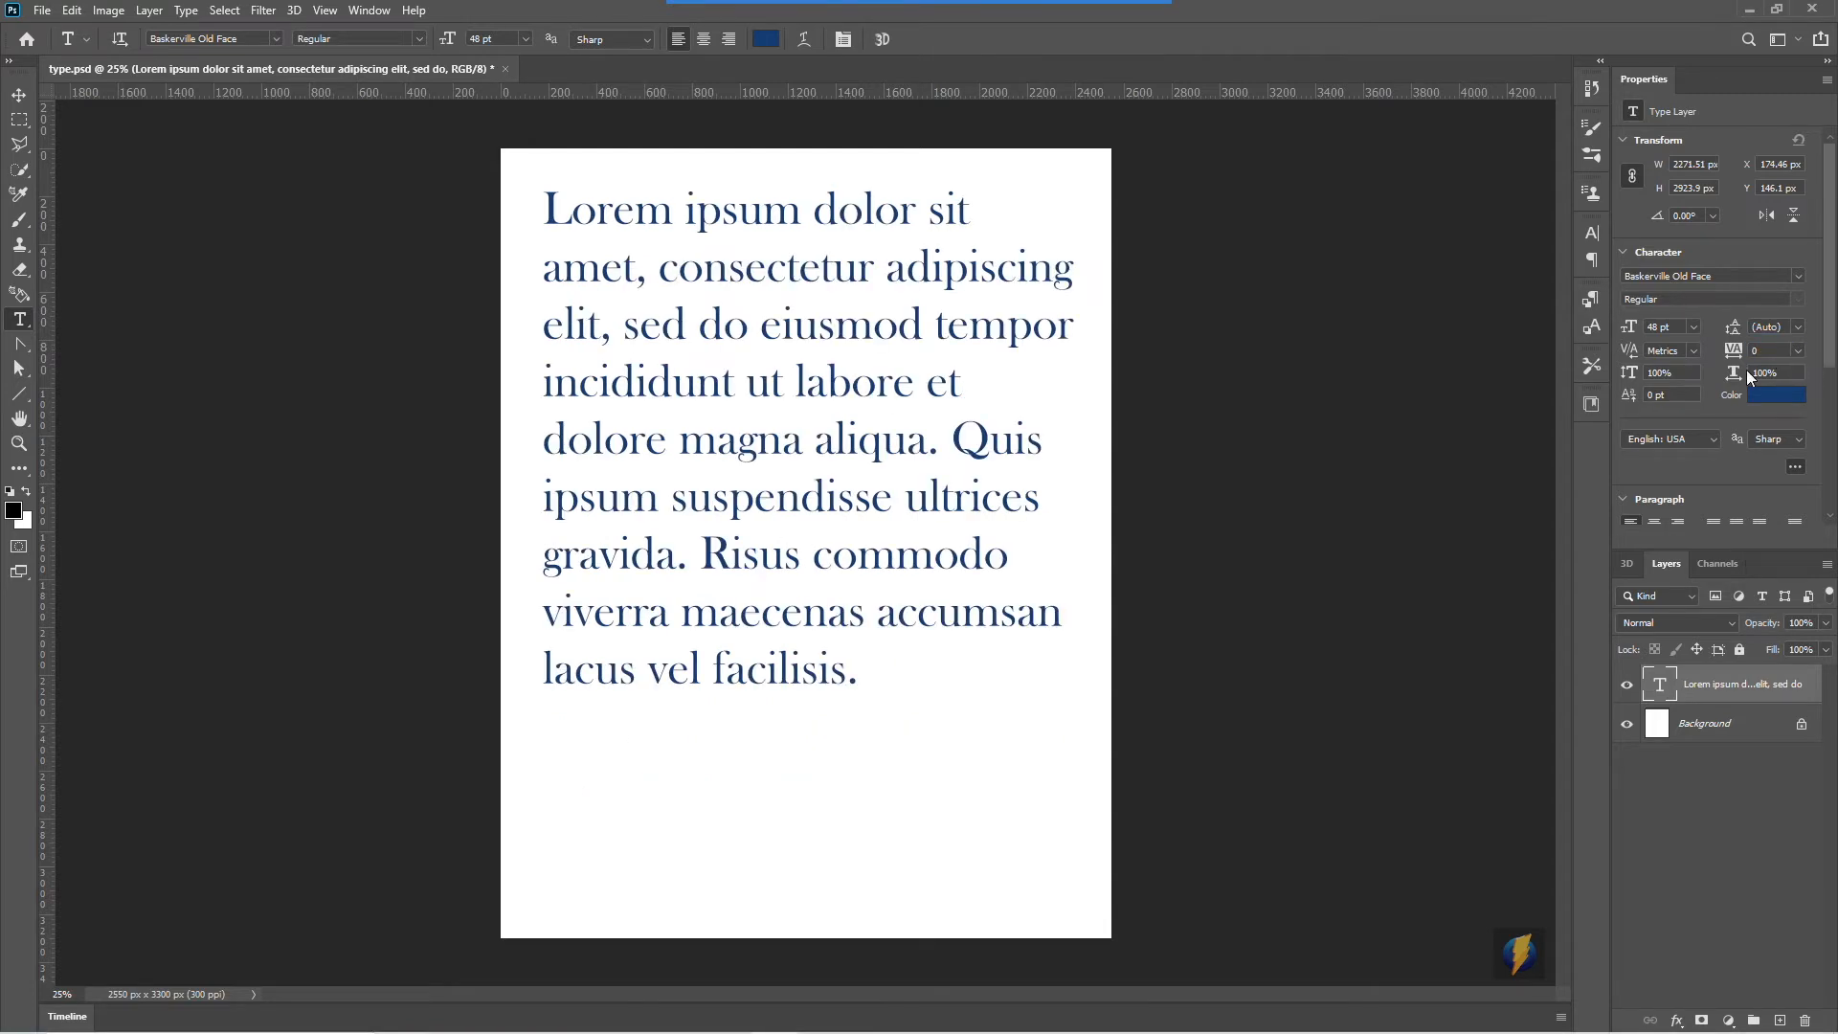
Step: Tighten the tracking of the whole text layer to -80 and reset it to 0
left_click_drag(1732, 353, 1716, 341)
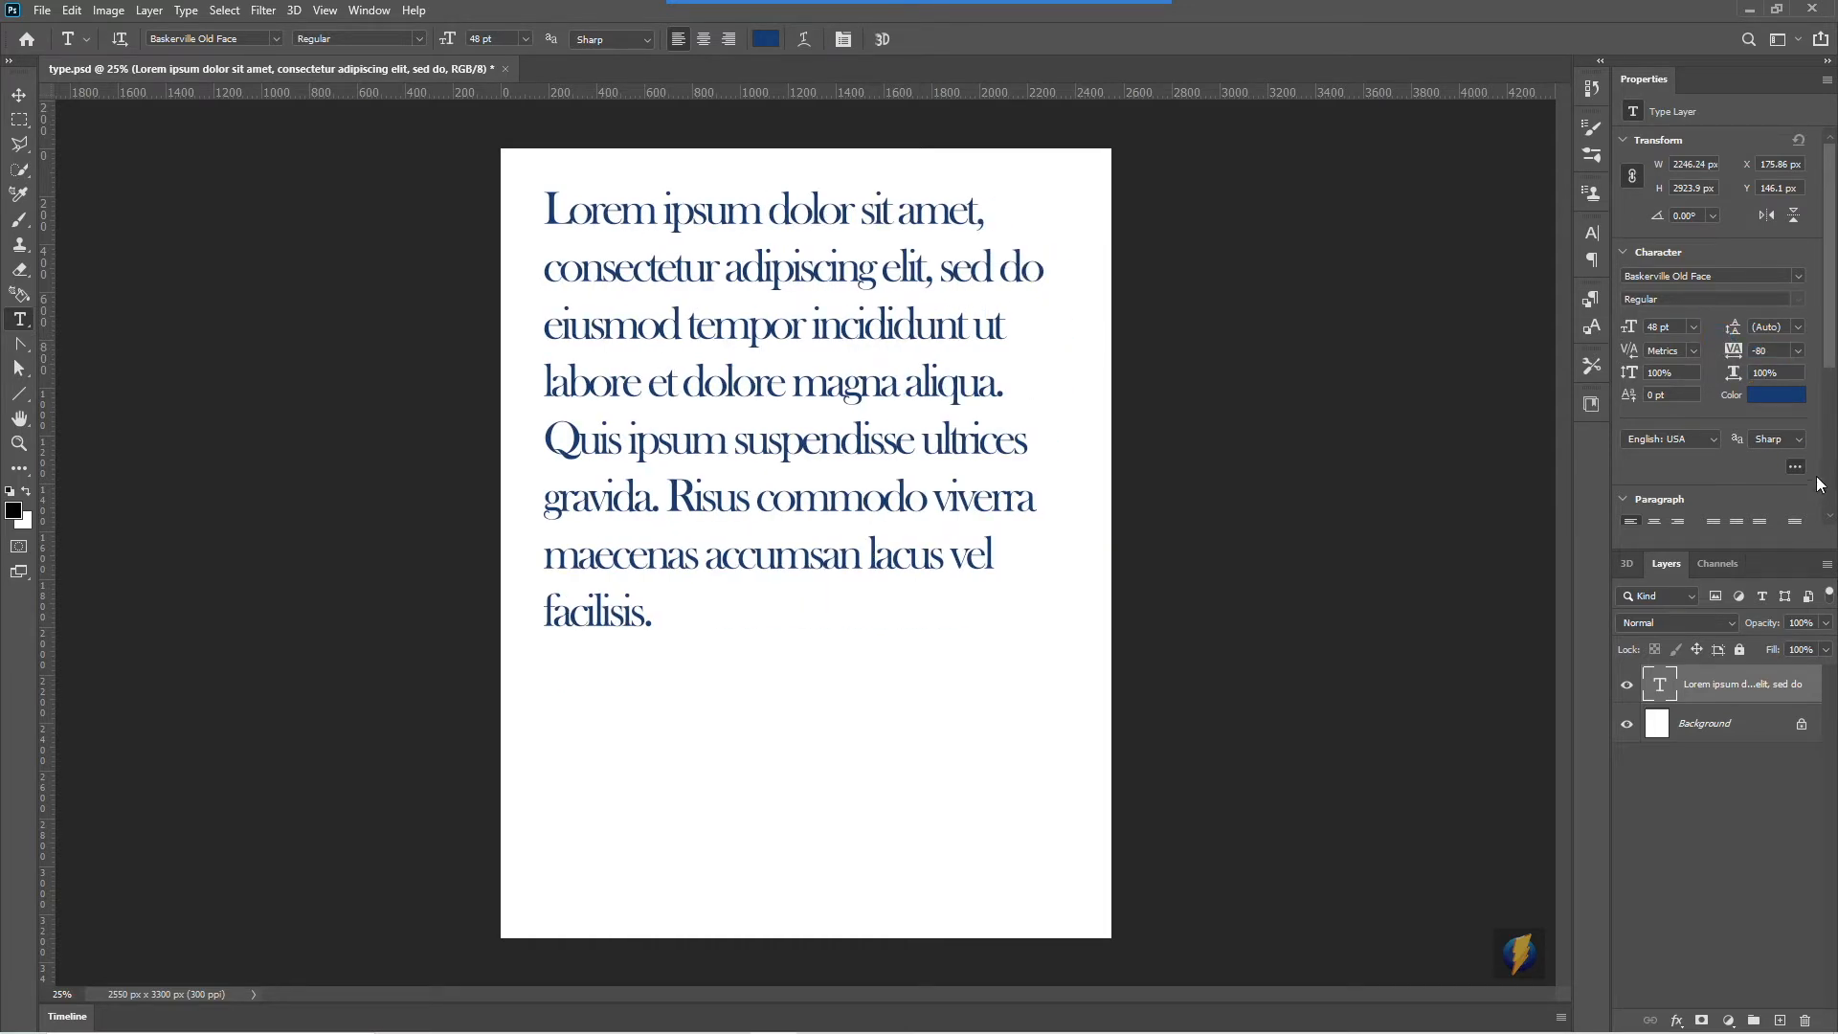
left_click(1798, 350)
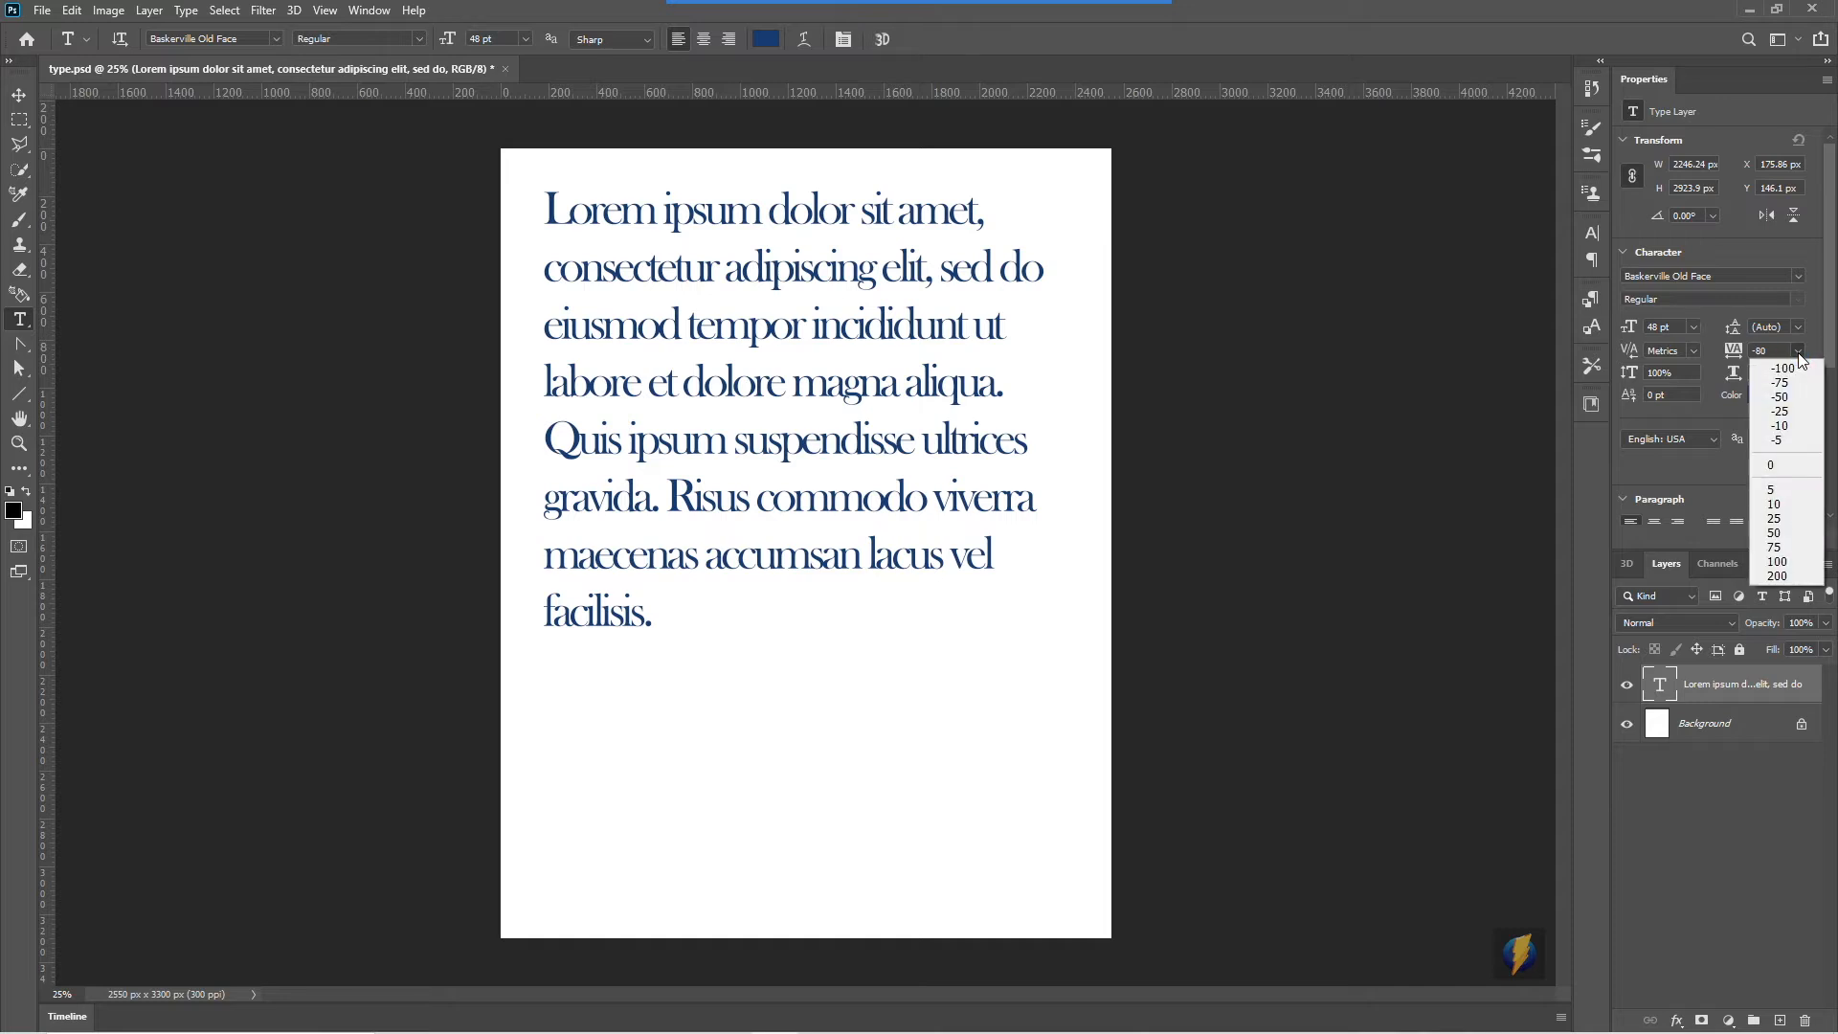
left_click(1776, 465)
Step: Set the kerning of the letter "i" in "eiusmod" to Metrics
key("z")
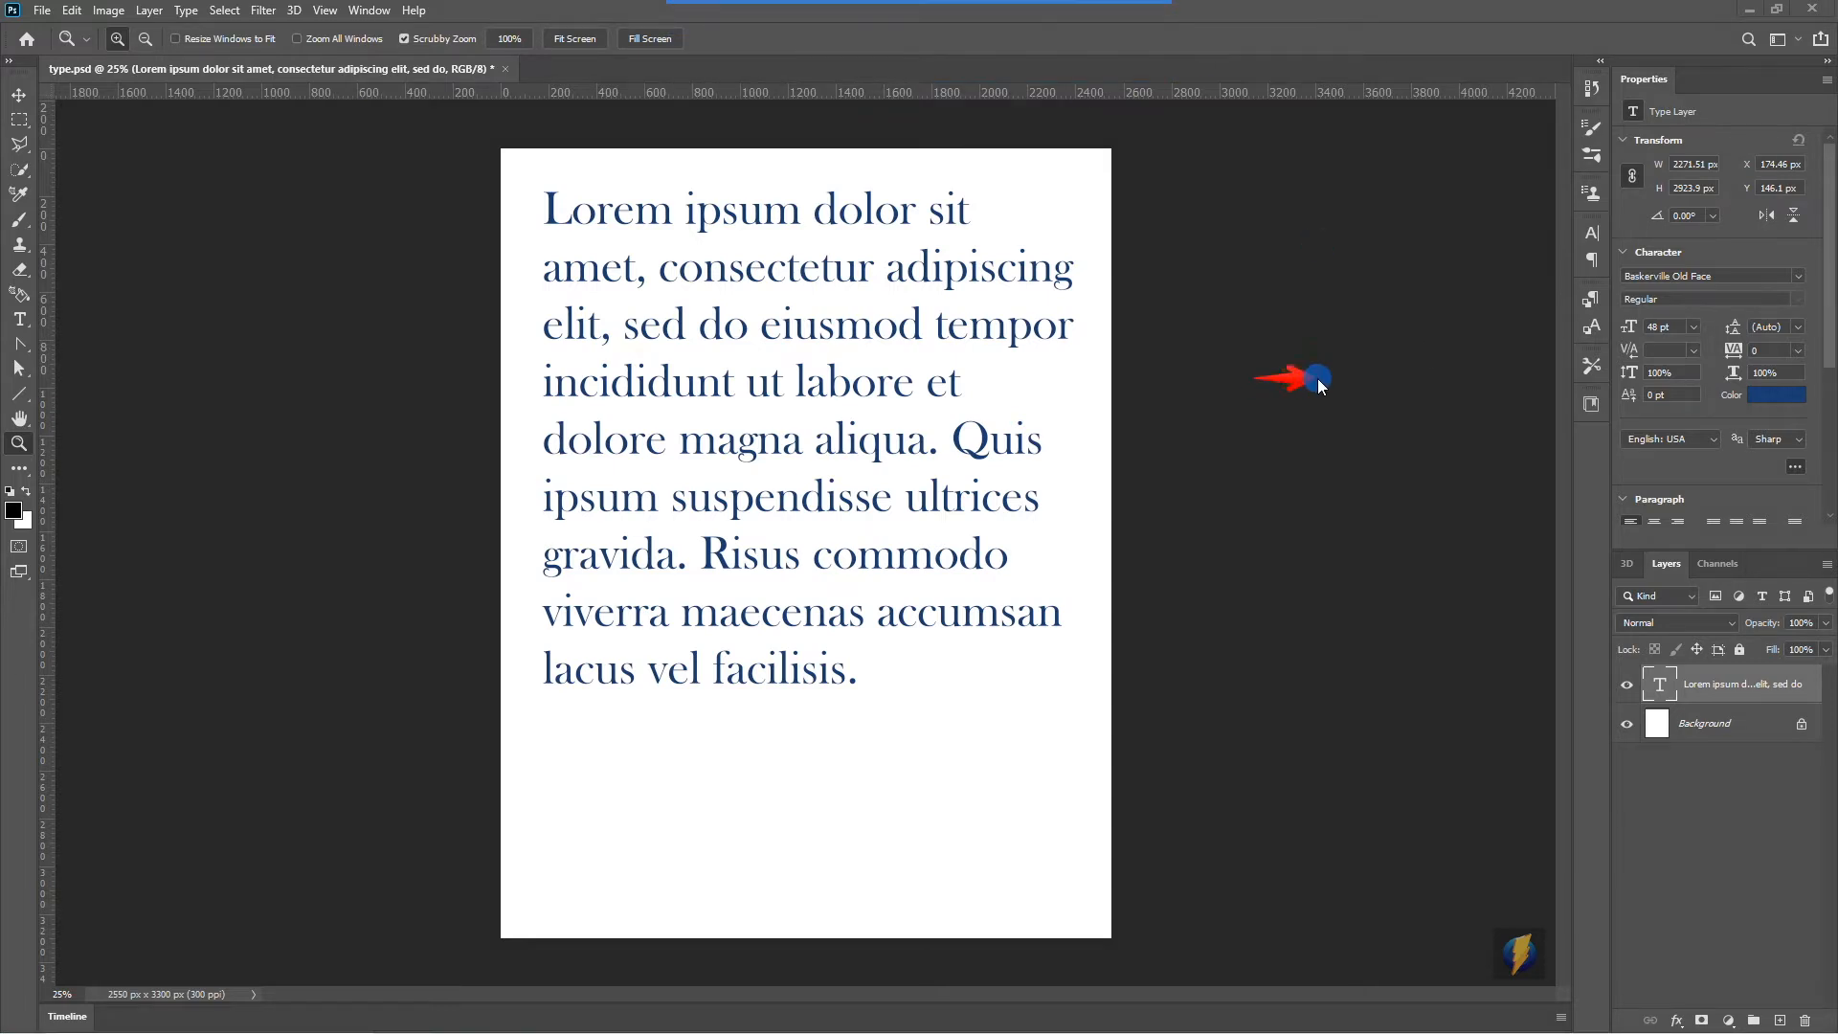
mouse_move(1386, 358)
left_mouse_down()
mouse_move(1496, 302)
mouse_move(1615, 350)
left_mouse_up()
mouse_move(767, 316)
left_mouse_down()
mouse_move(813, 297)
mouse_move(894, 321)
left_mouse_up()
scroll(909, 474, "up", 3)
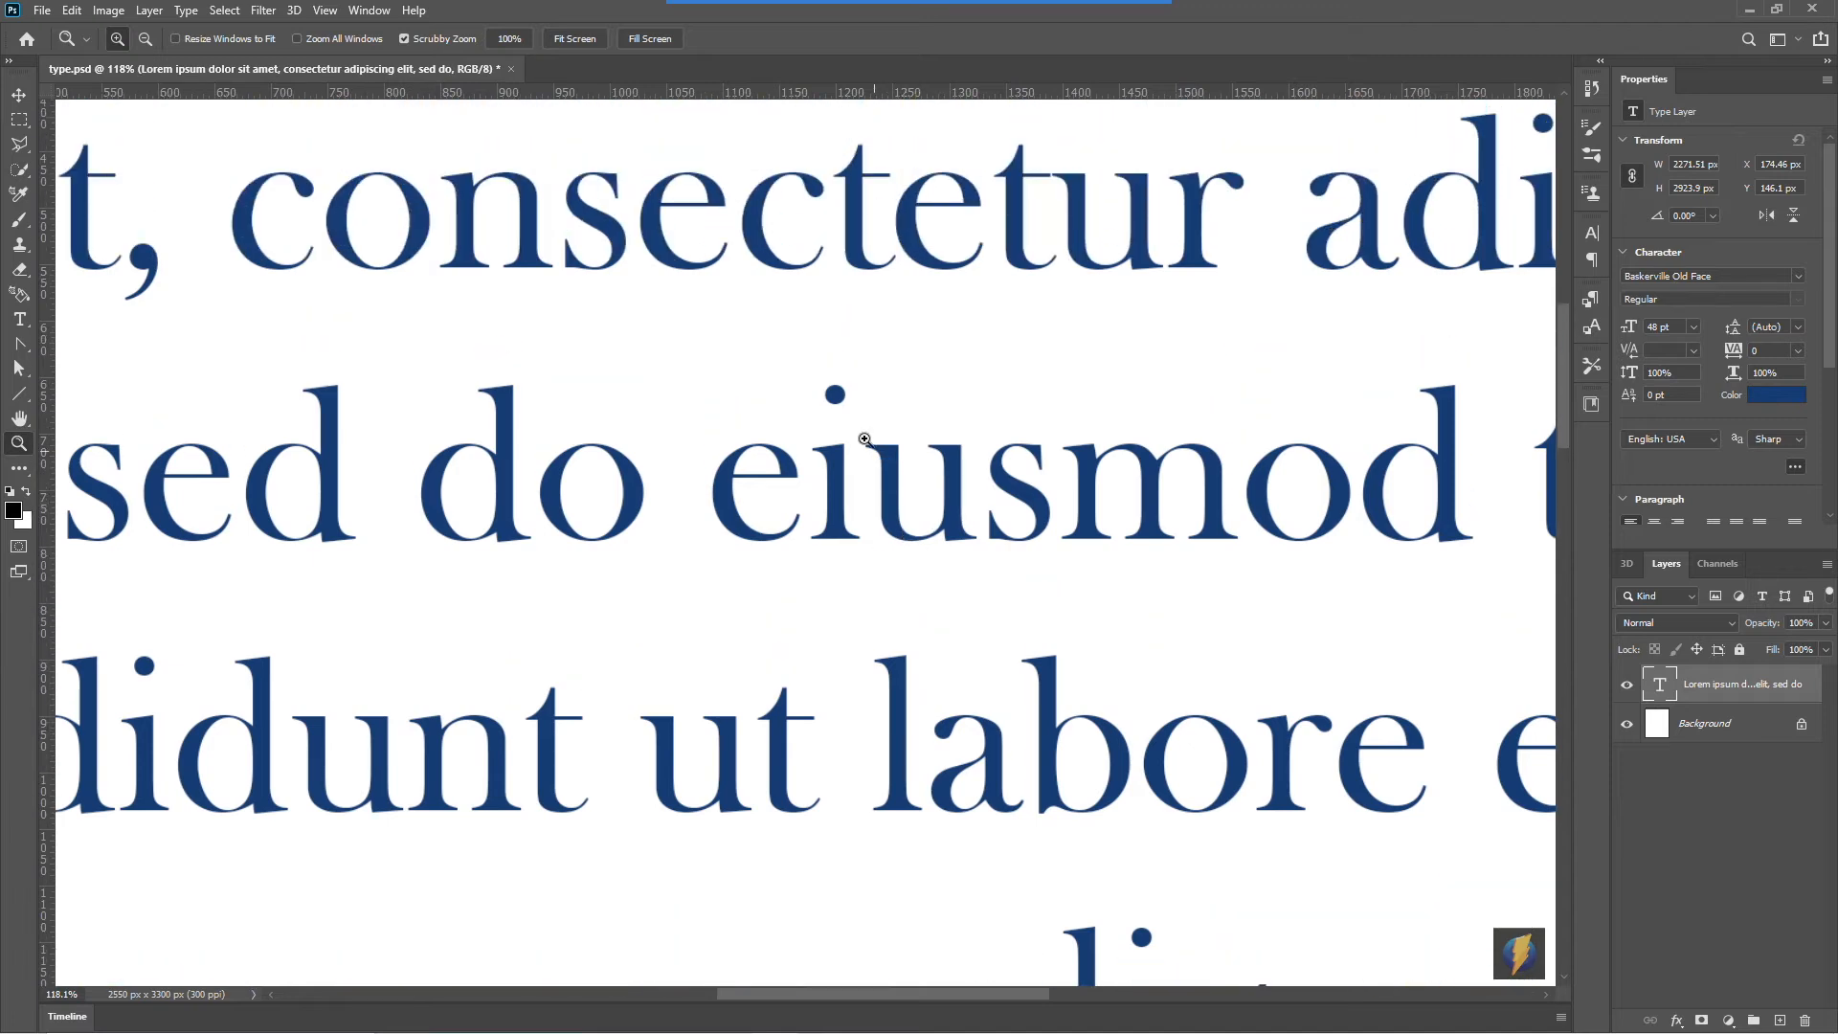
left_click(18, 95)
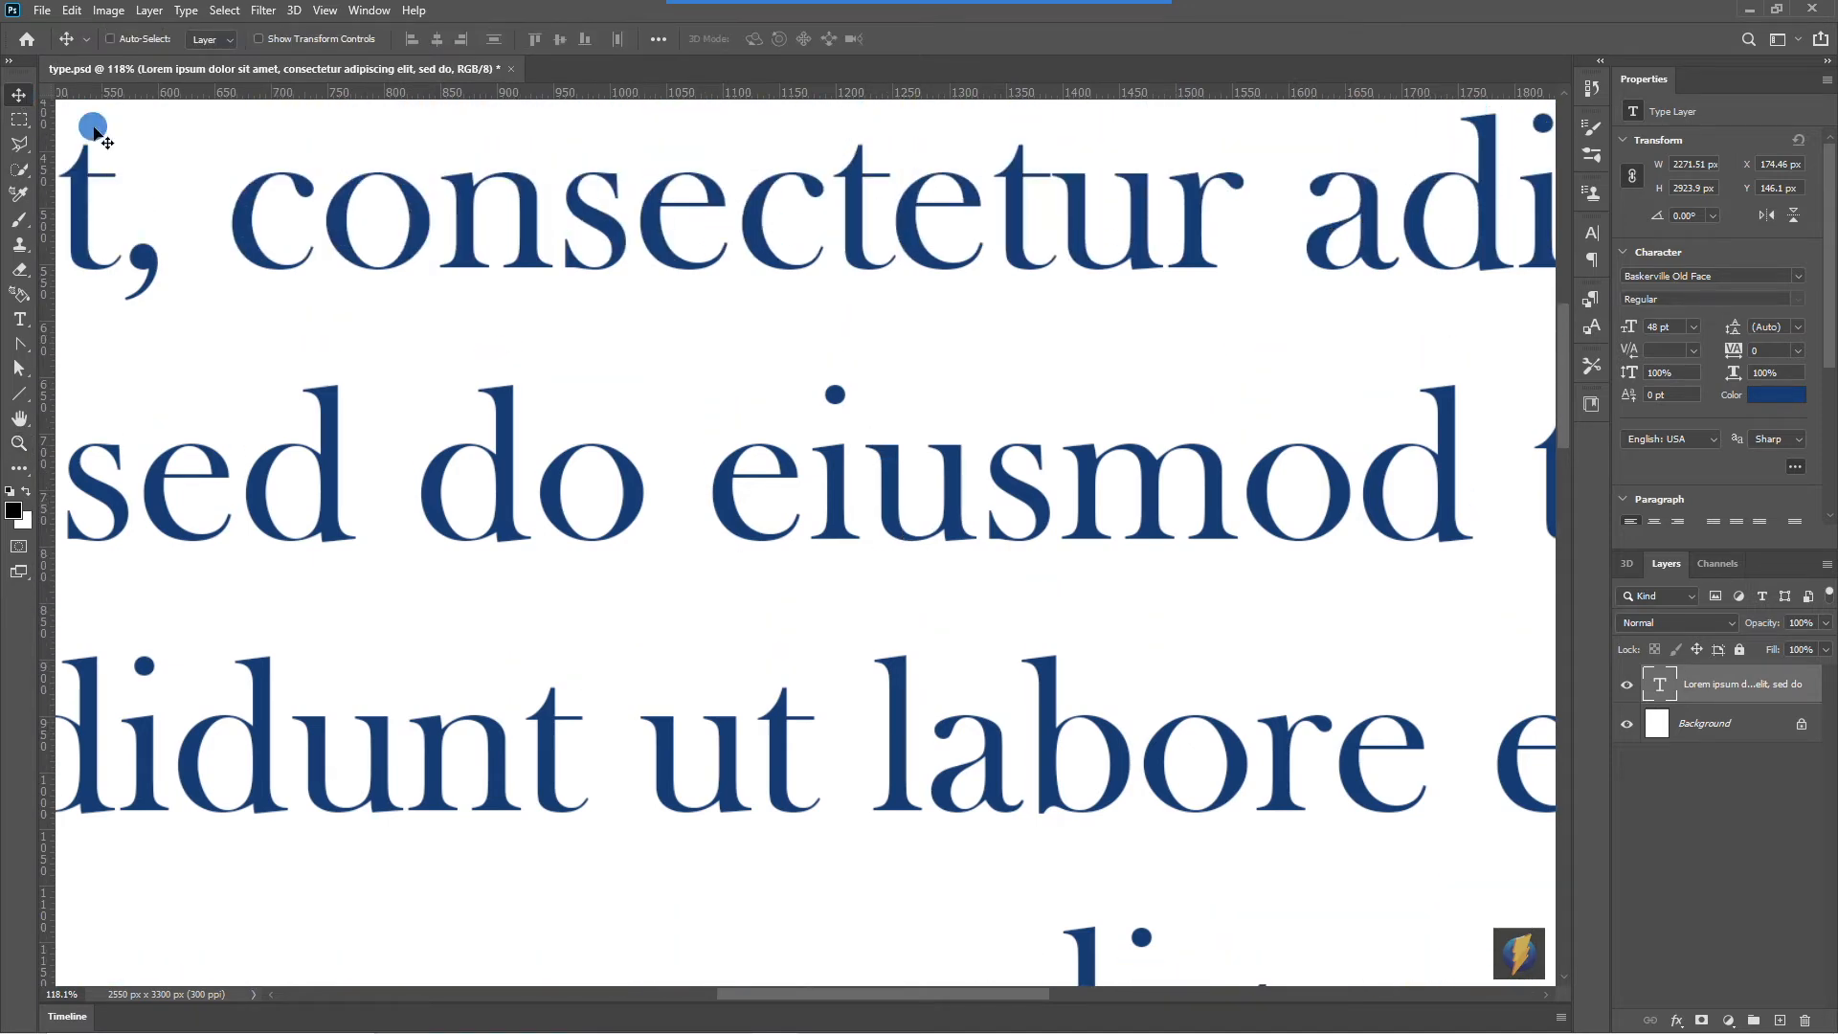
double_click(850, 488)
left_click(862, 491)
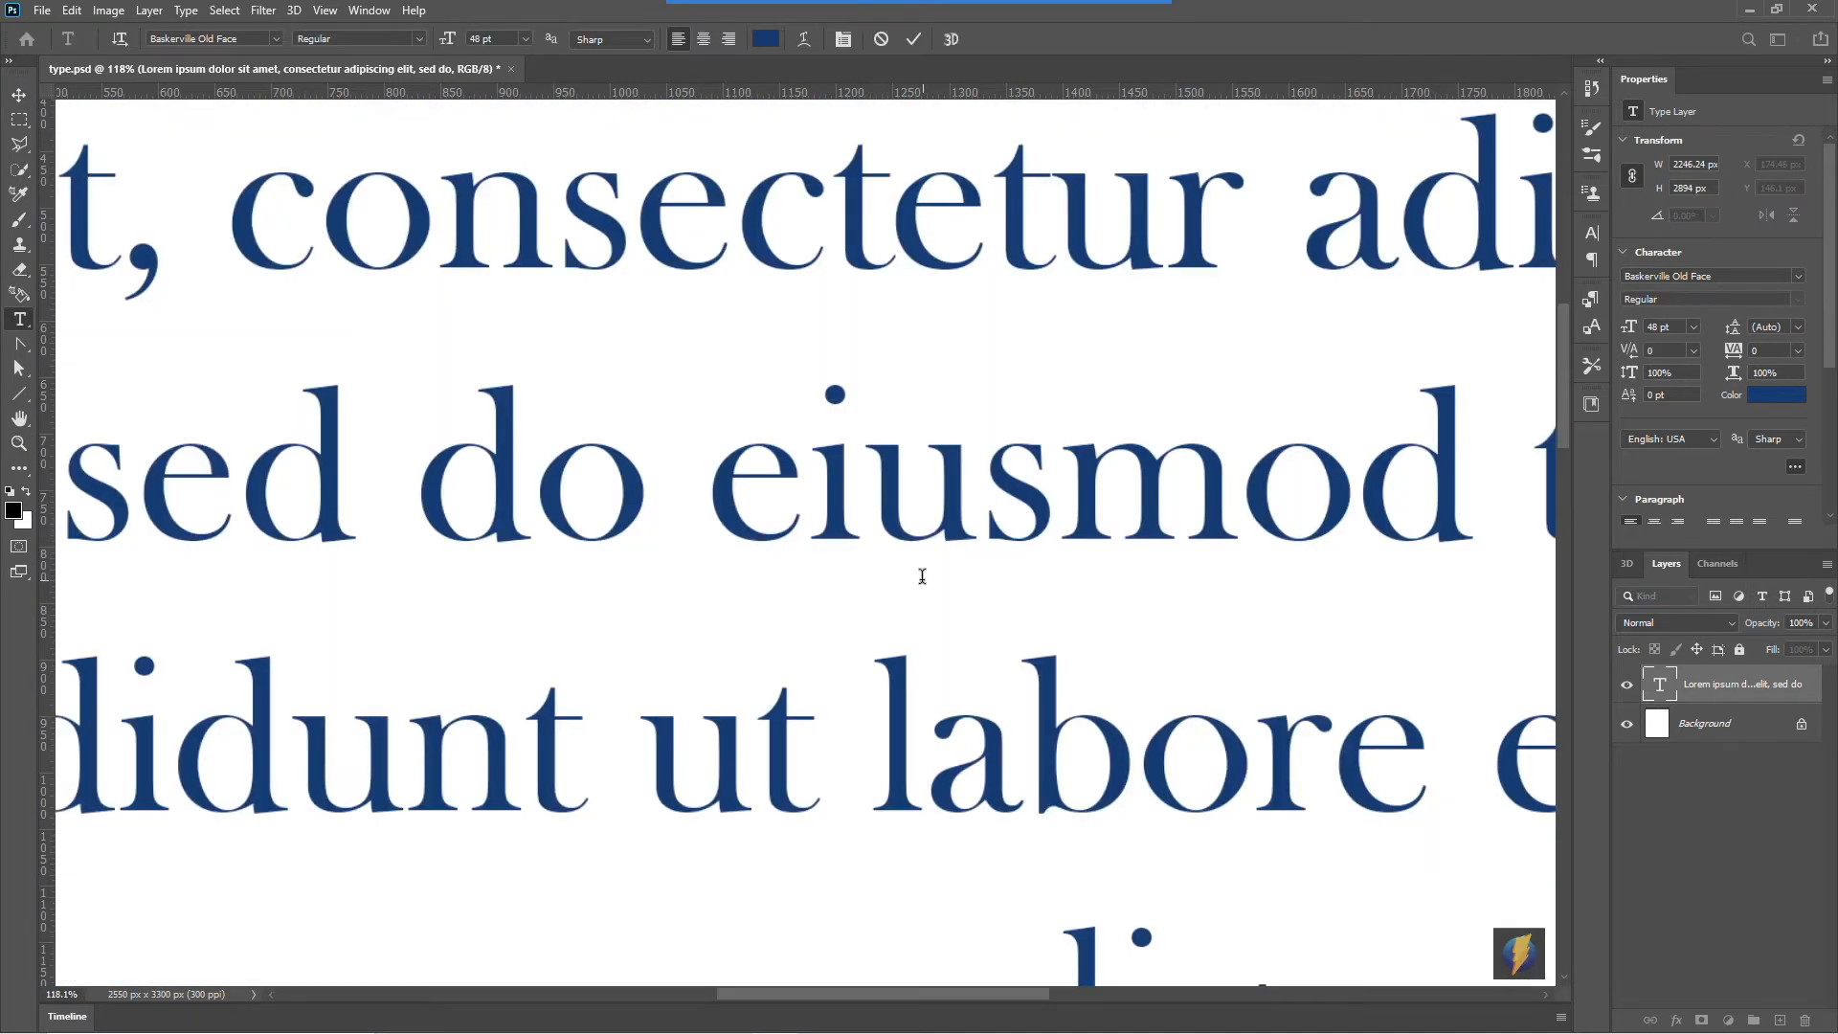
key("shift+Left")
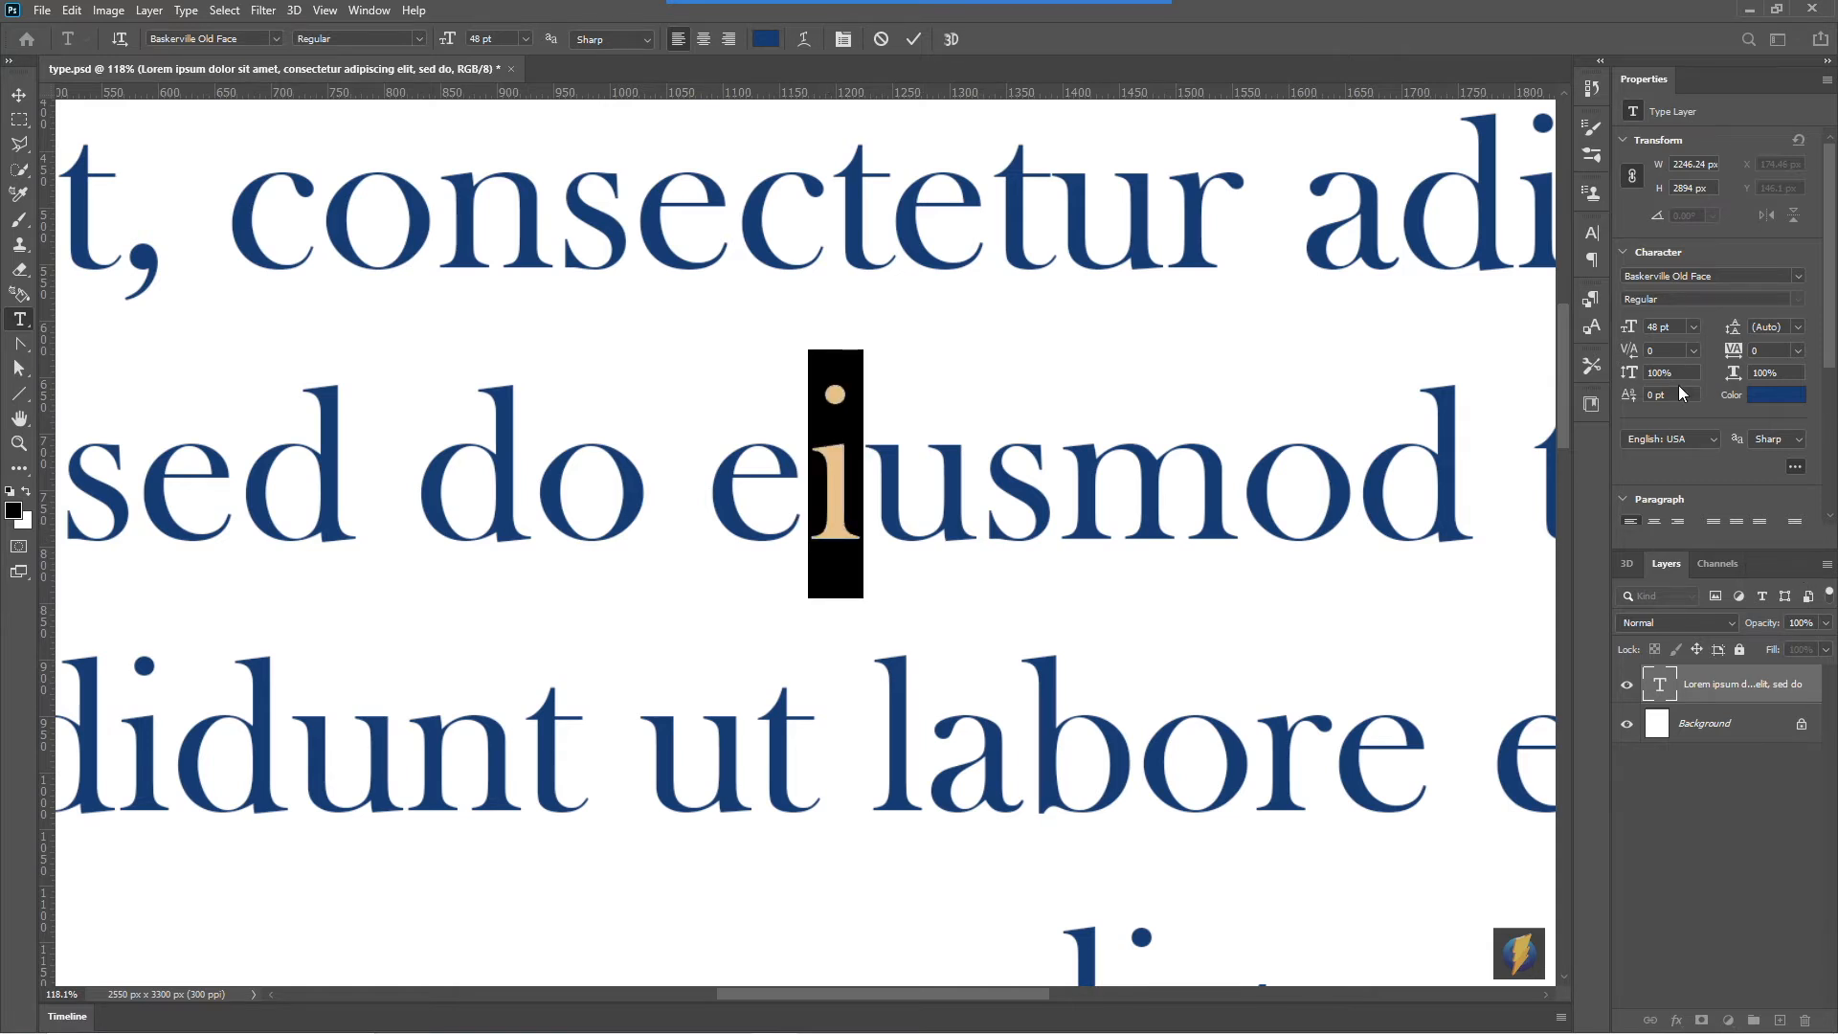
left_click(1694, 353)
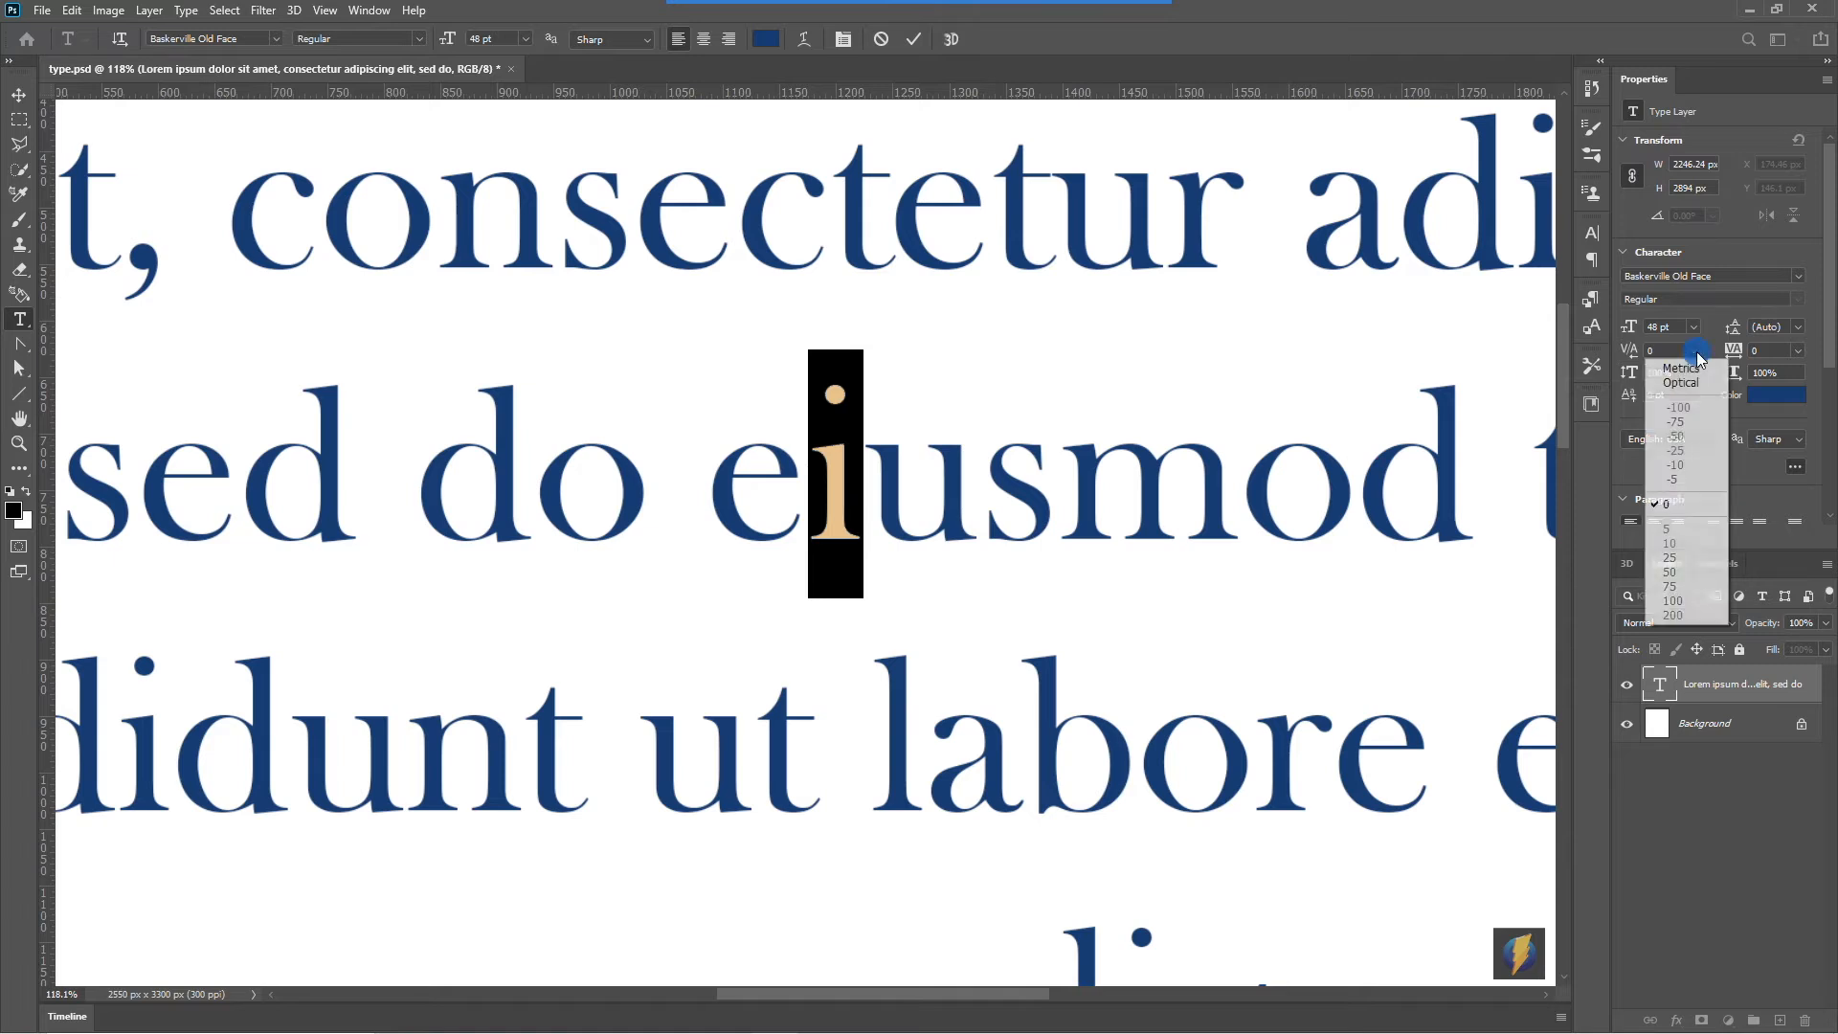
left_click(1692, 370)
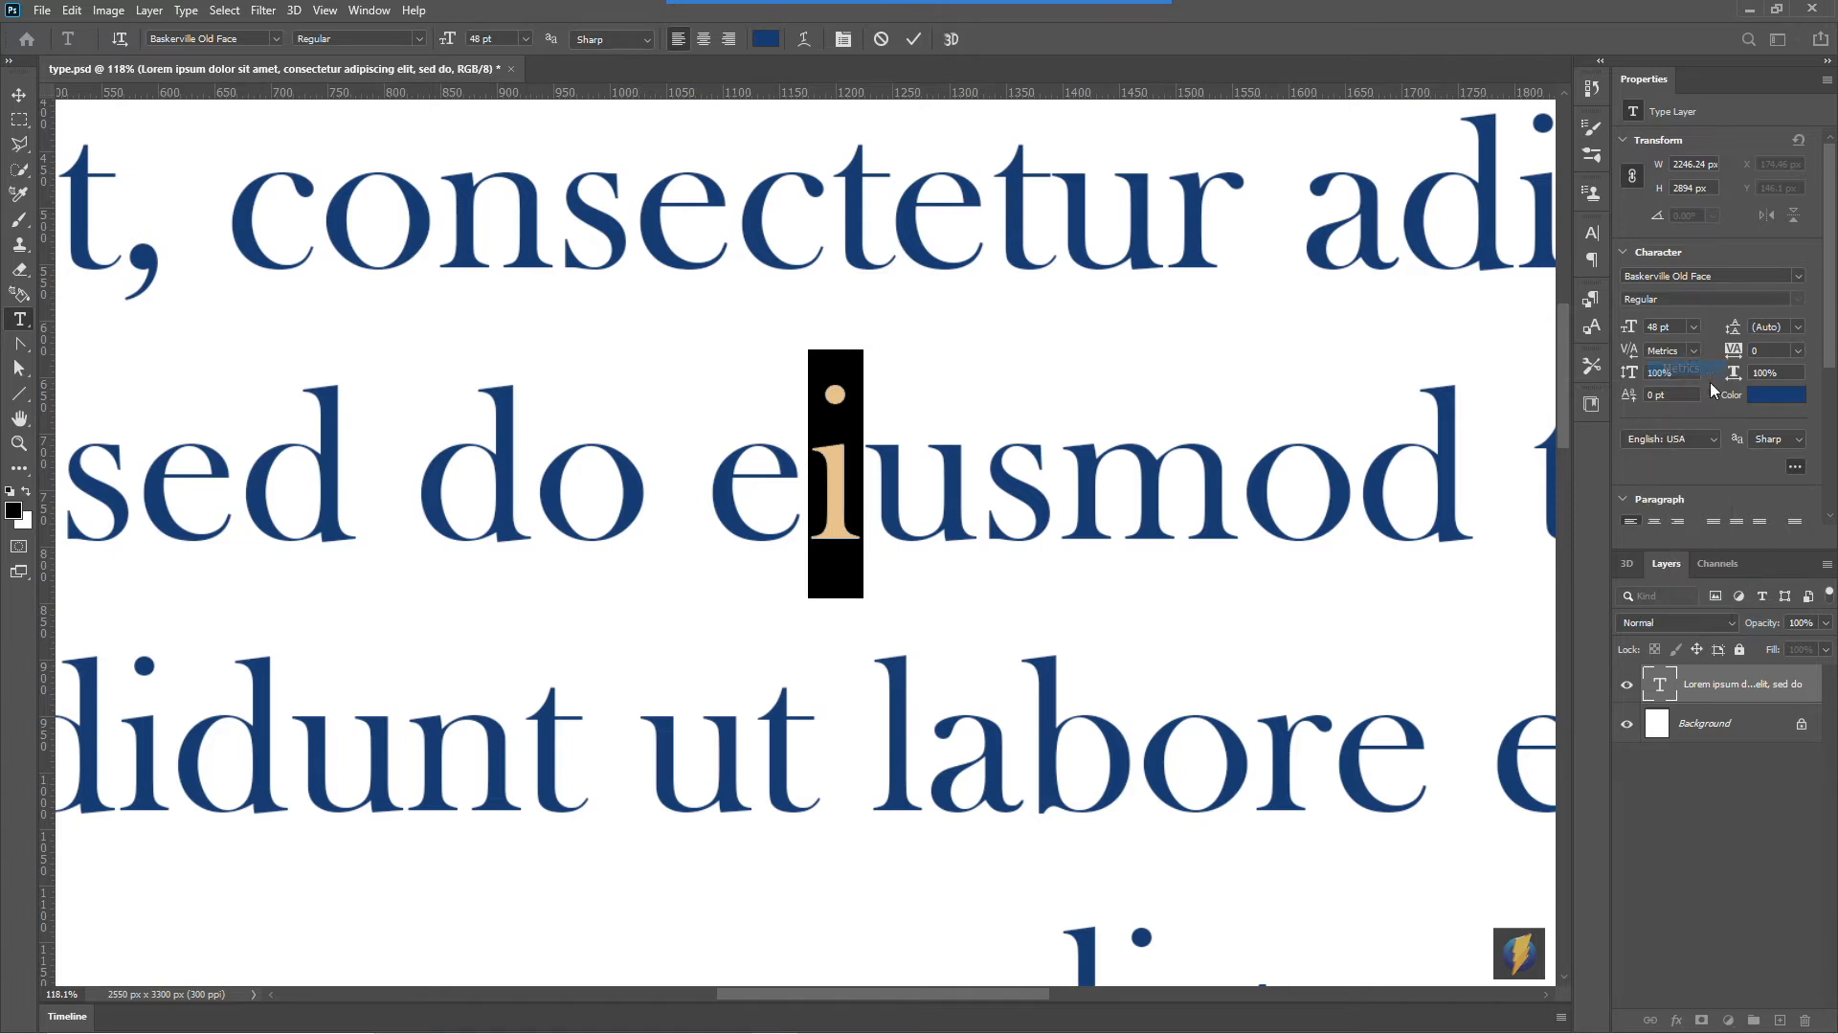
Step: Try Optical kerning on the letter "i" in "eiusmod" and restore it to Metrics
left_click(1695, 352)
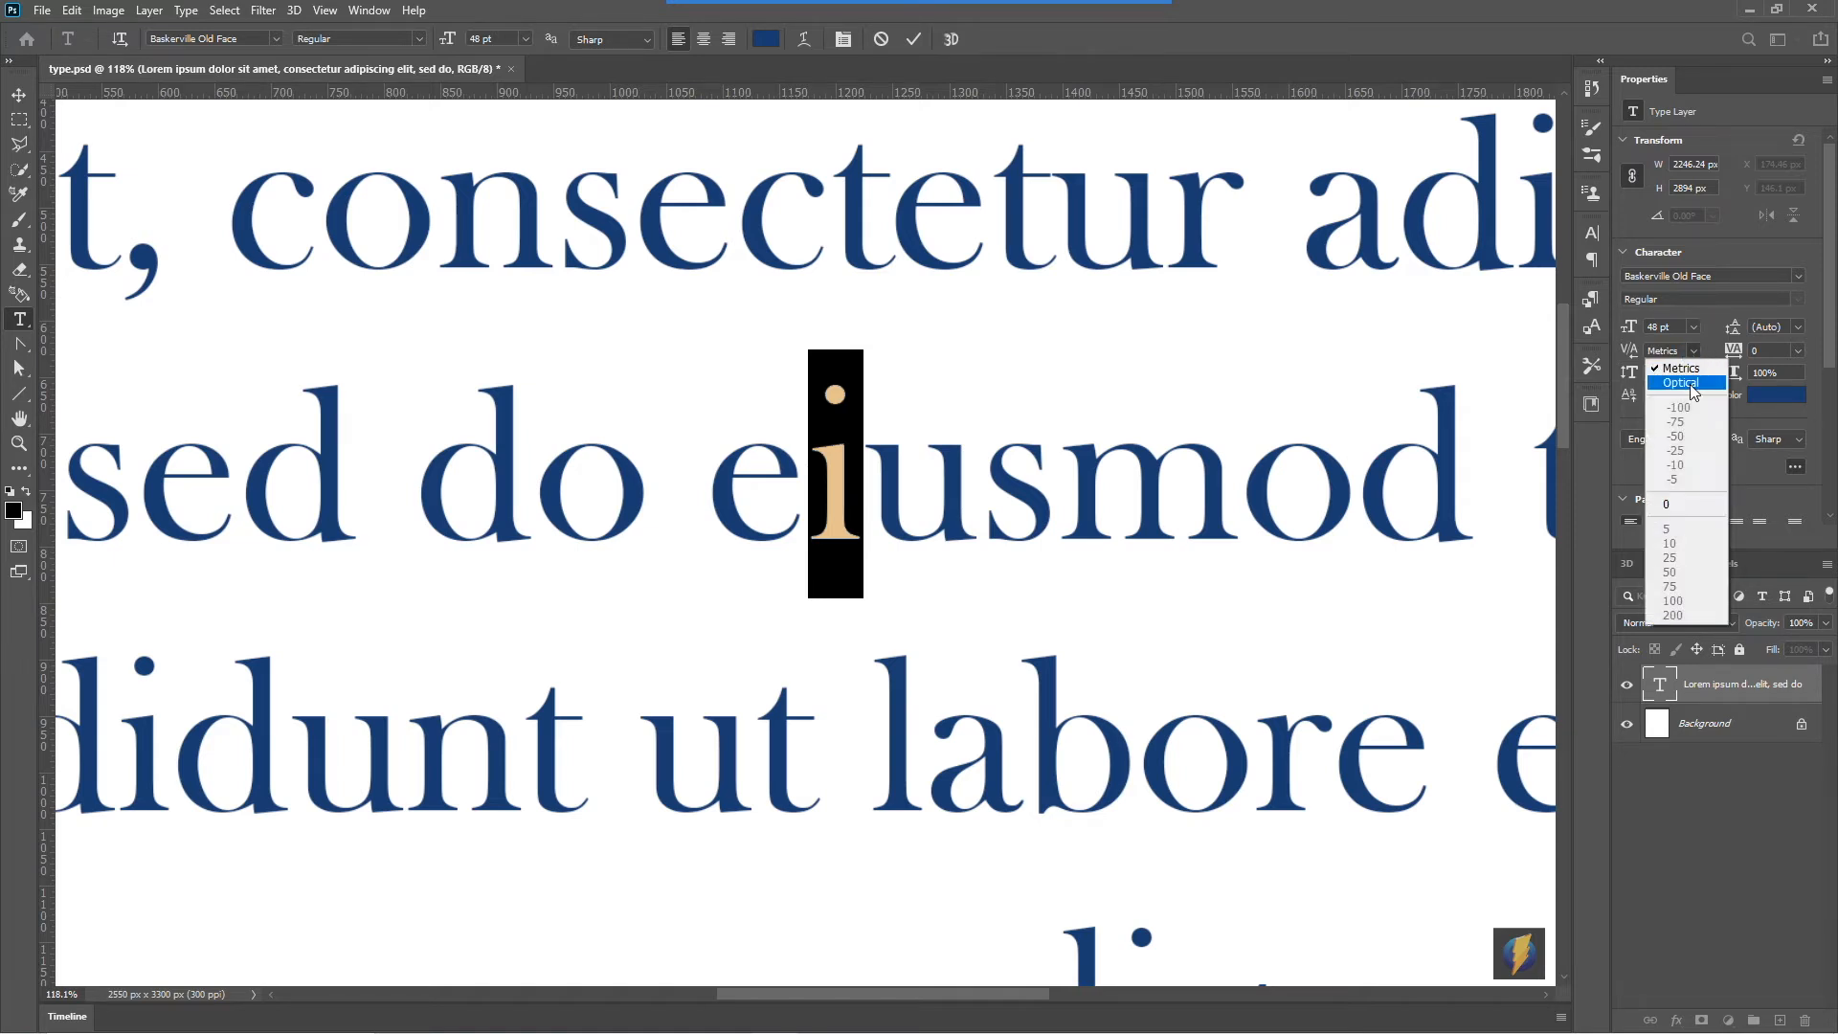
left_click(1691, 383)
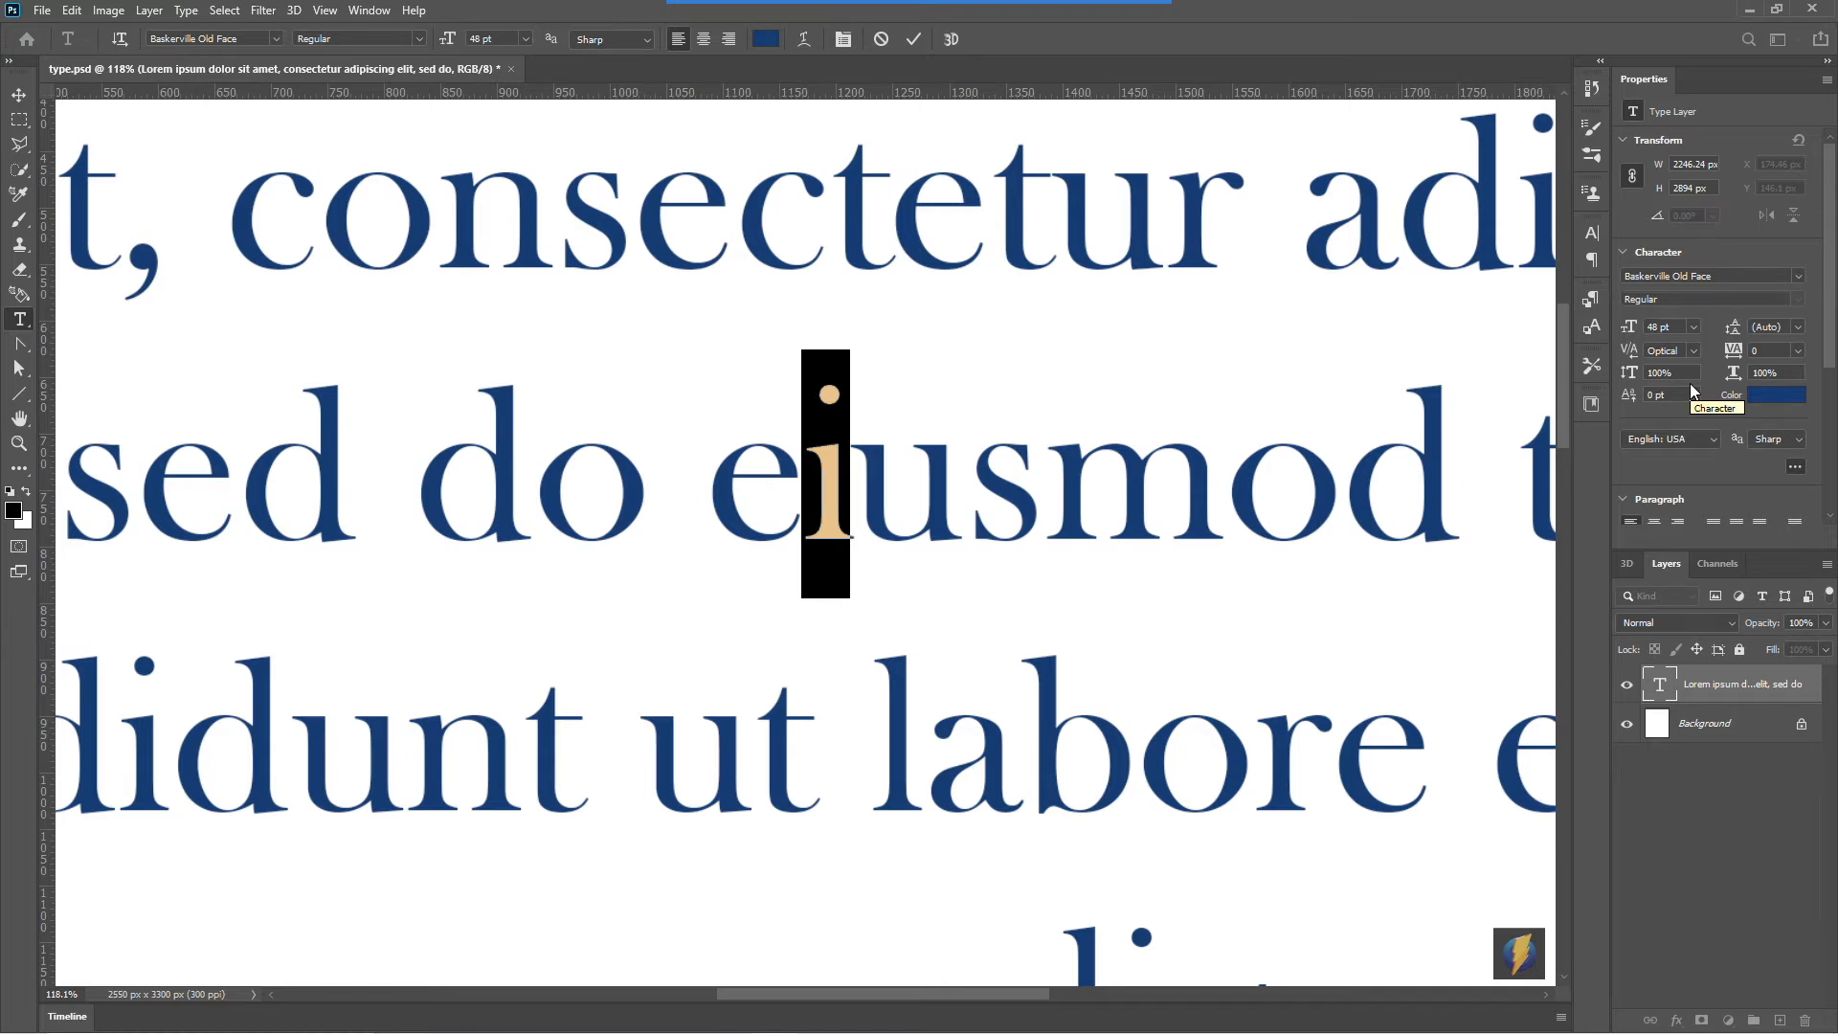
left_click(1692, 351)
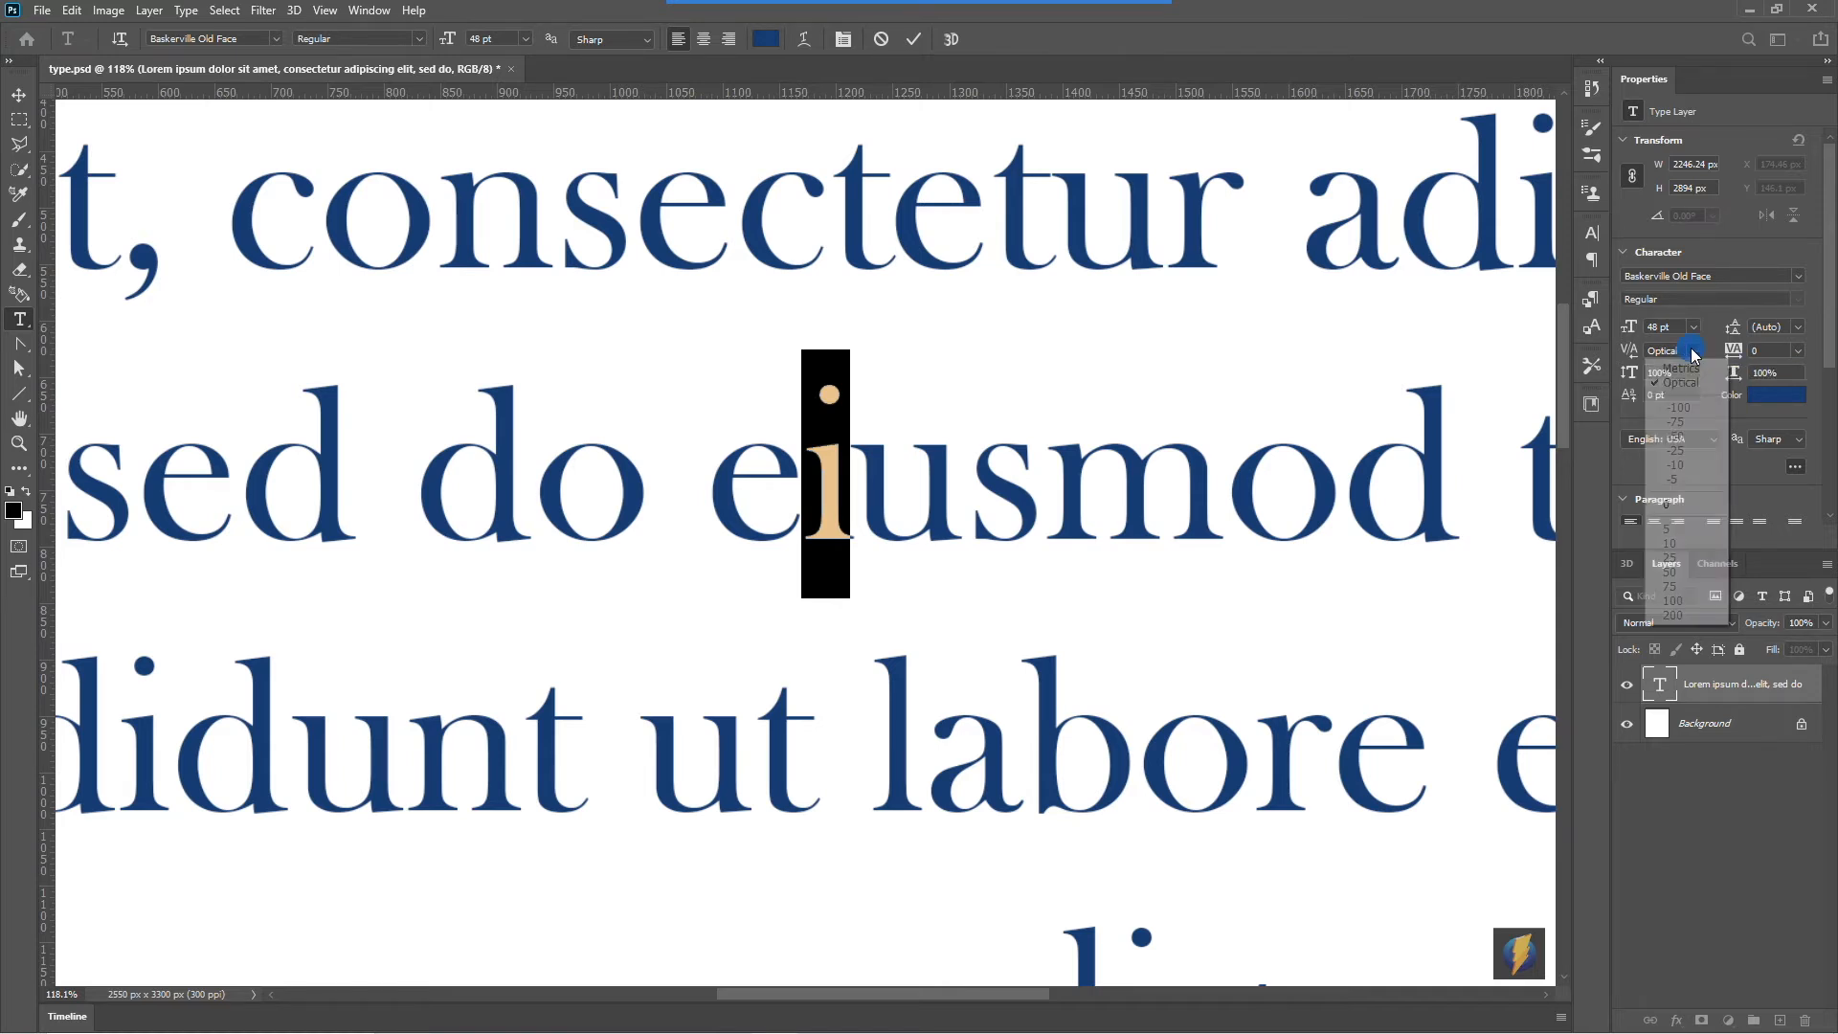
left_click(1691, 369)
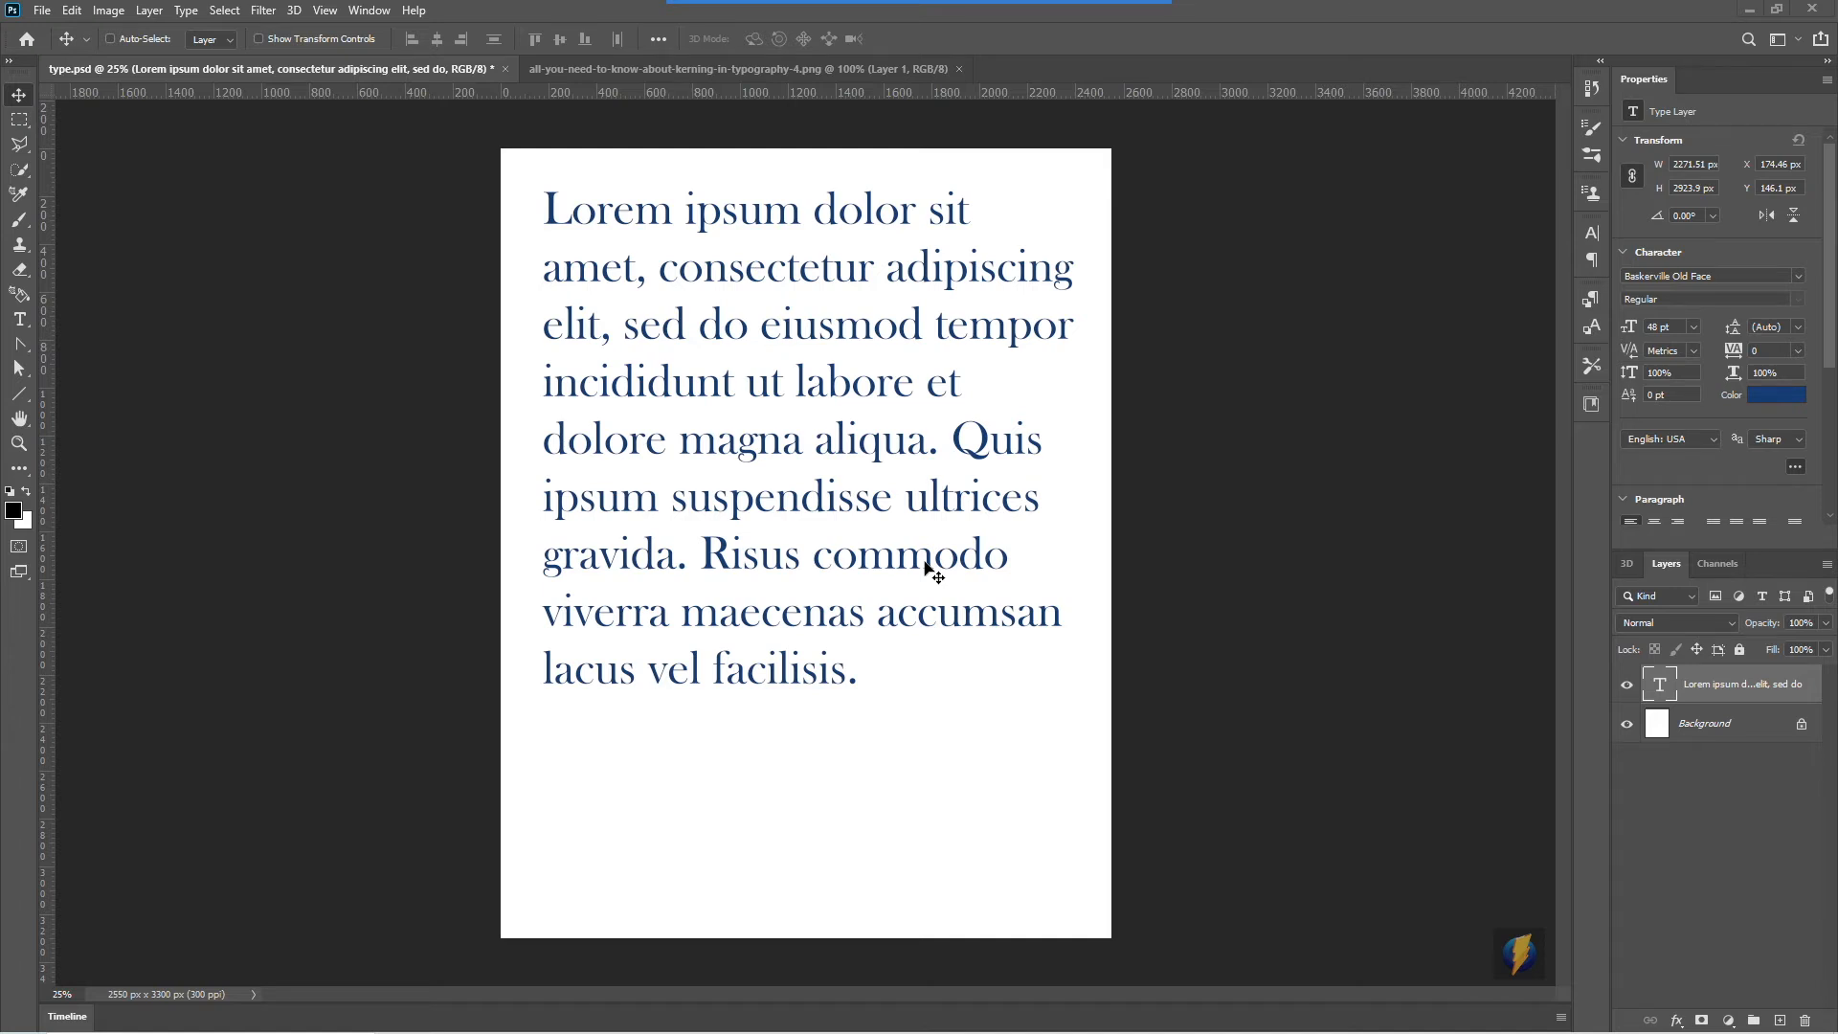
Step: Examine the letter spacing on the SAVINGS sign in the kerning example image and return to type.psd
left_click(720, 70)
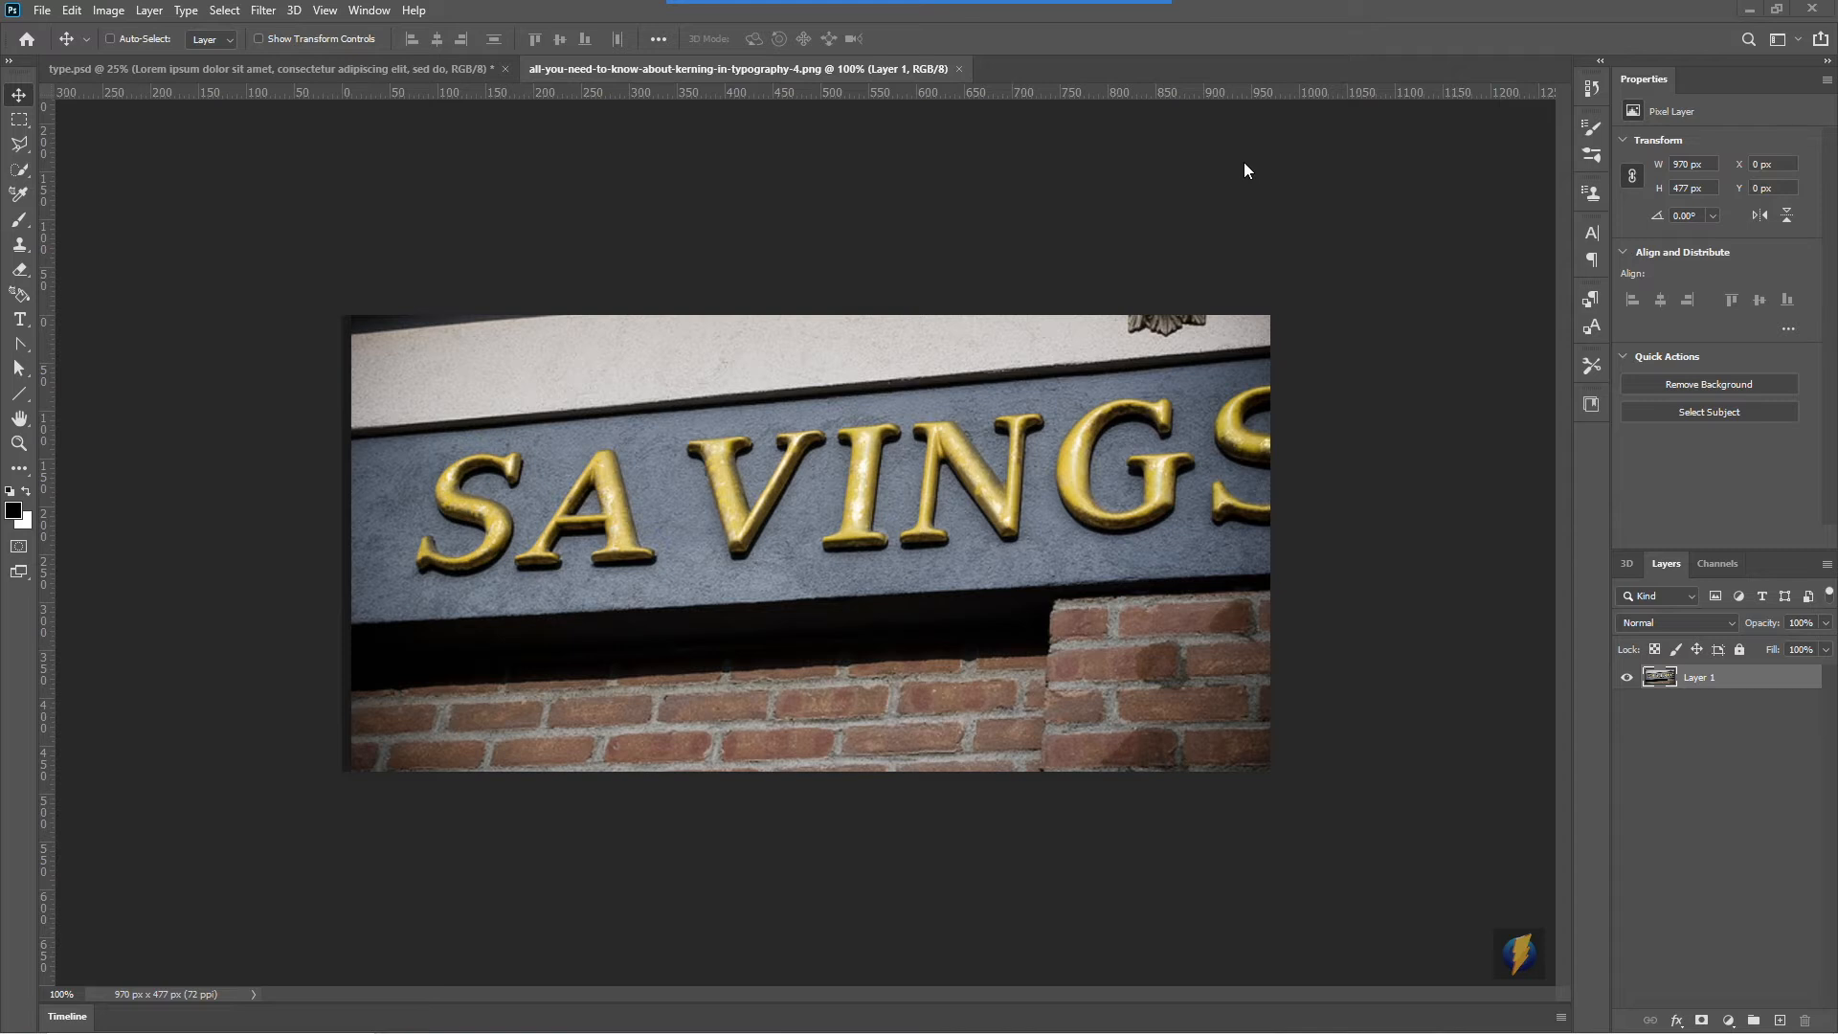
mouse_move(1206, 181)
left_mouse_down()
mouse_move(1059, 176)
mouse_move(719, 263)
mouse_move(623, 361)
mouse_move(651, 502)
mouse_move(701, 500)
mouse_move(624, 502)
mouse_move(722, 500)
mouse_move(685, 435)
mouse_move(711, 549)
mouse_move(641, 383)
mouse_move(670, 536)
mouse_move(691, 505)
mouse_move(663, 463)
mouse_move(674, 352)
left_mouse_up()
left_click(268, 65)
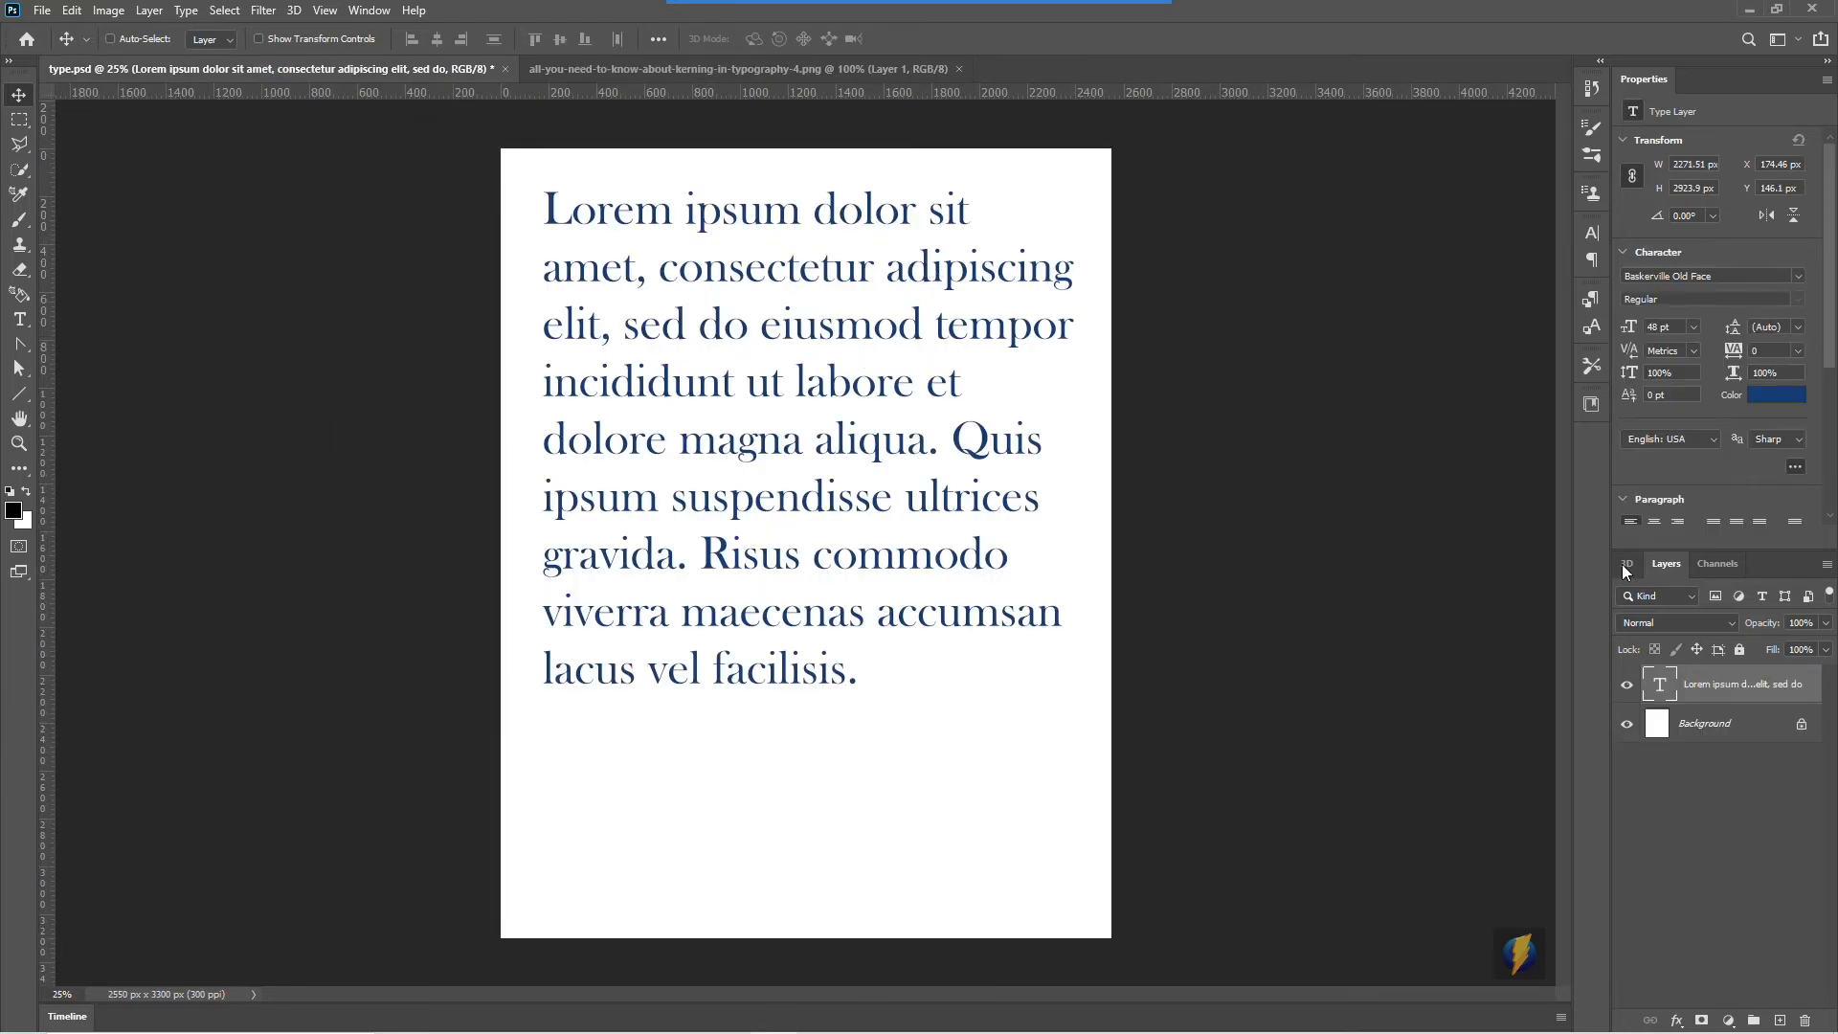
Step: Replace the whole Lorem ipsum paragraph with the word SAVINGS and commit the text
left_click(1659, 685)
double_click(1659, 685)
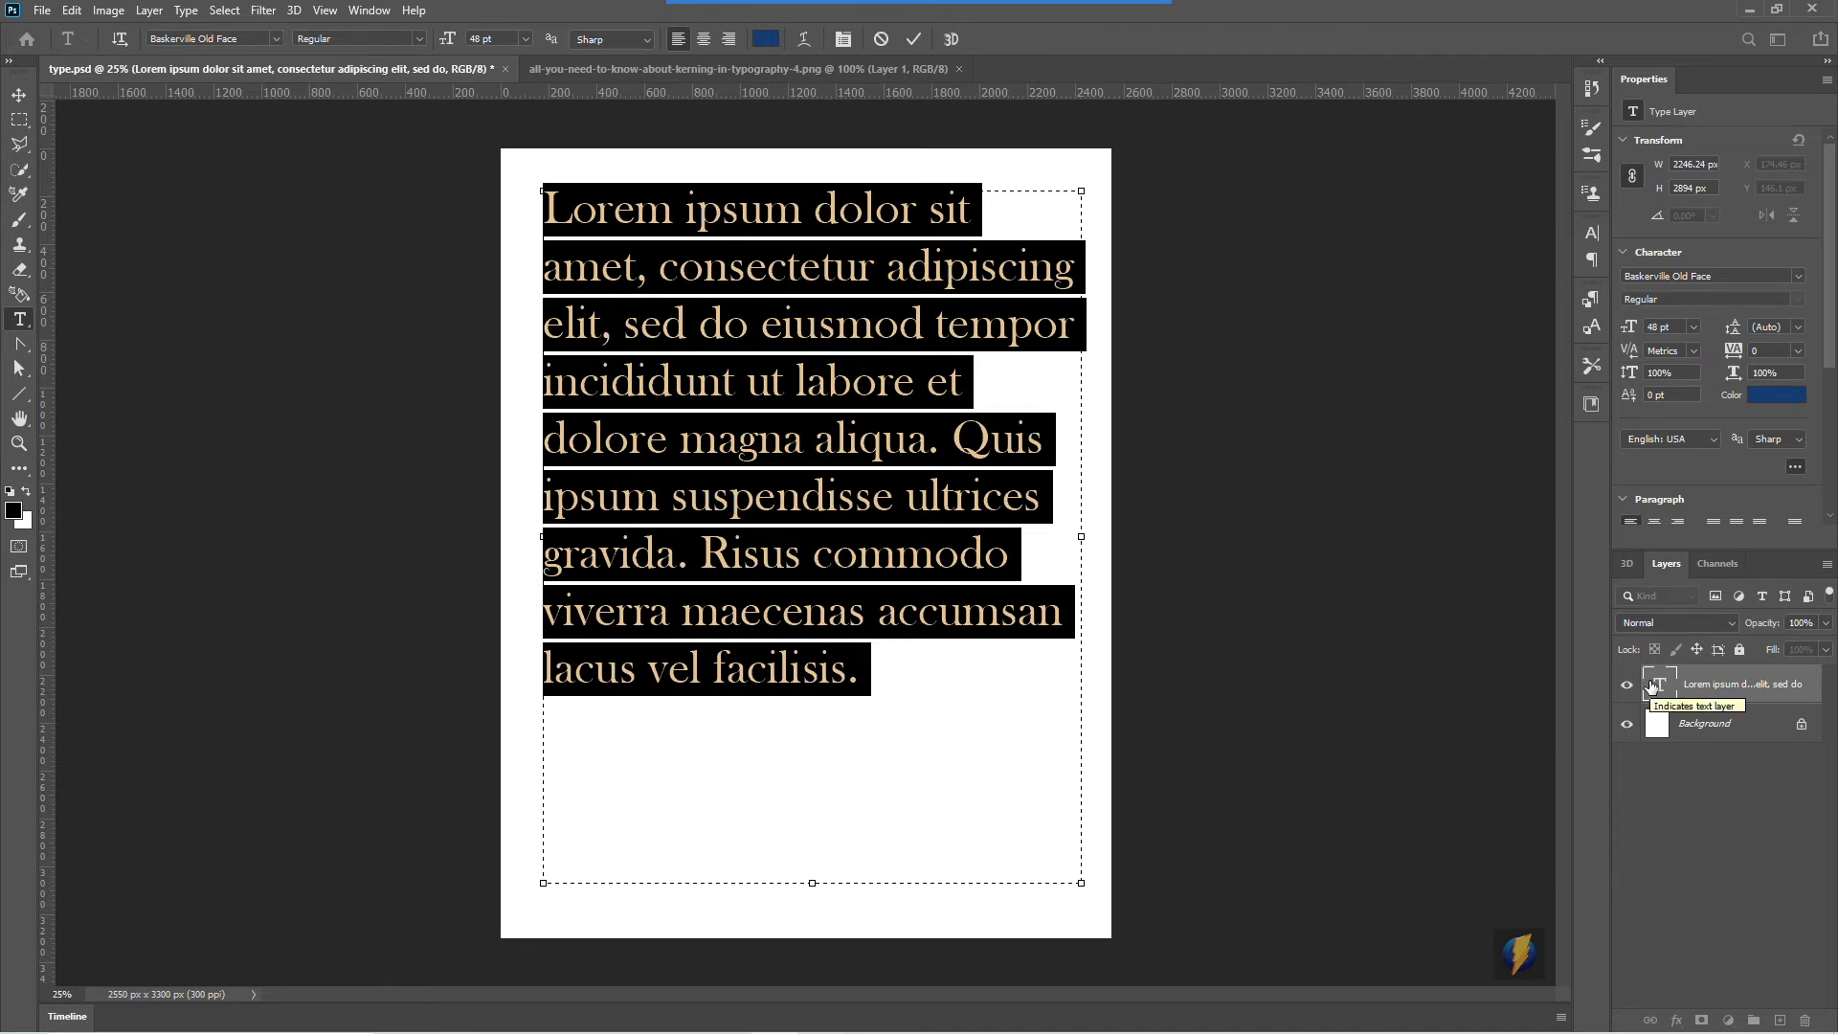
type("SAV")
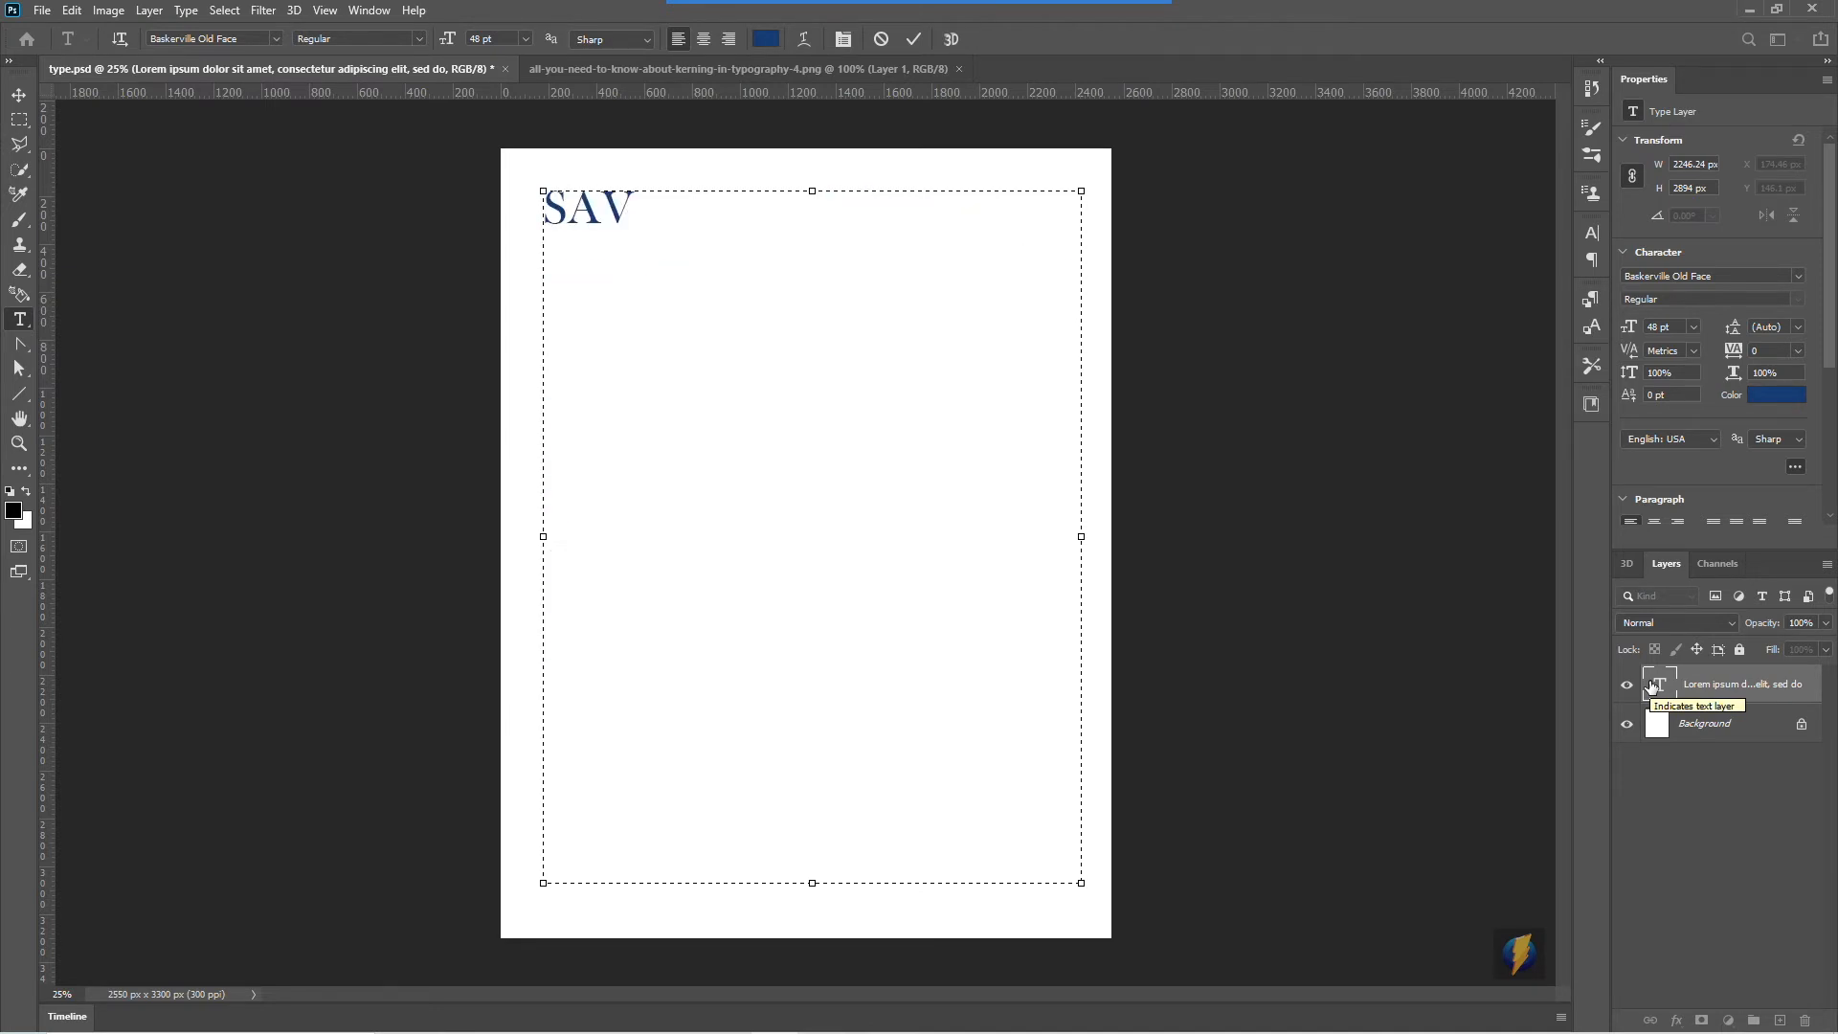
type("IN")
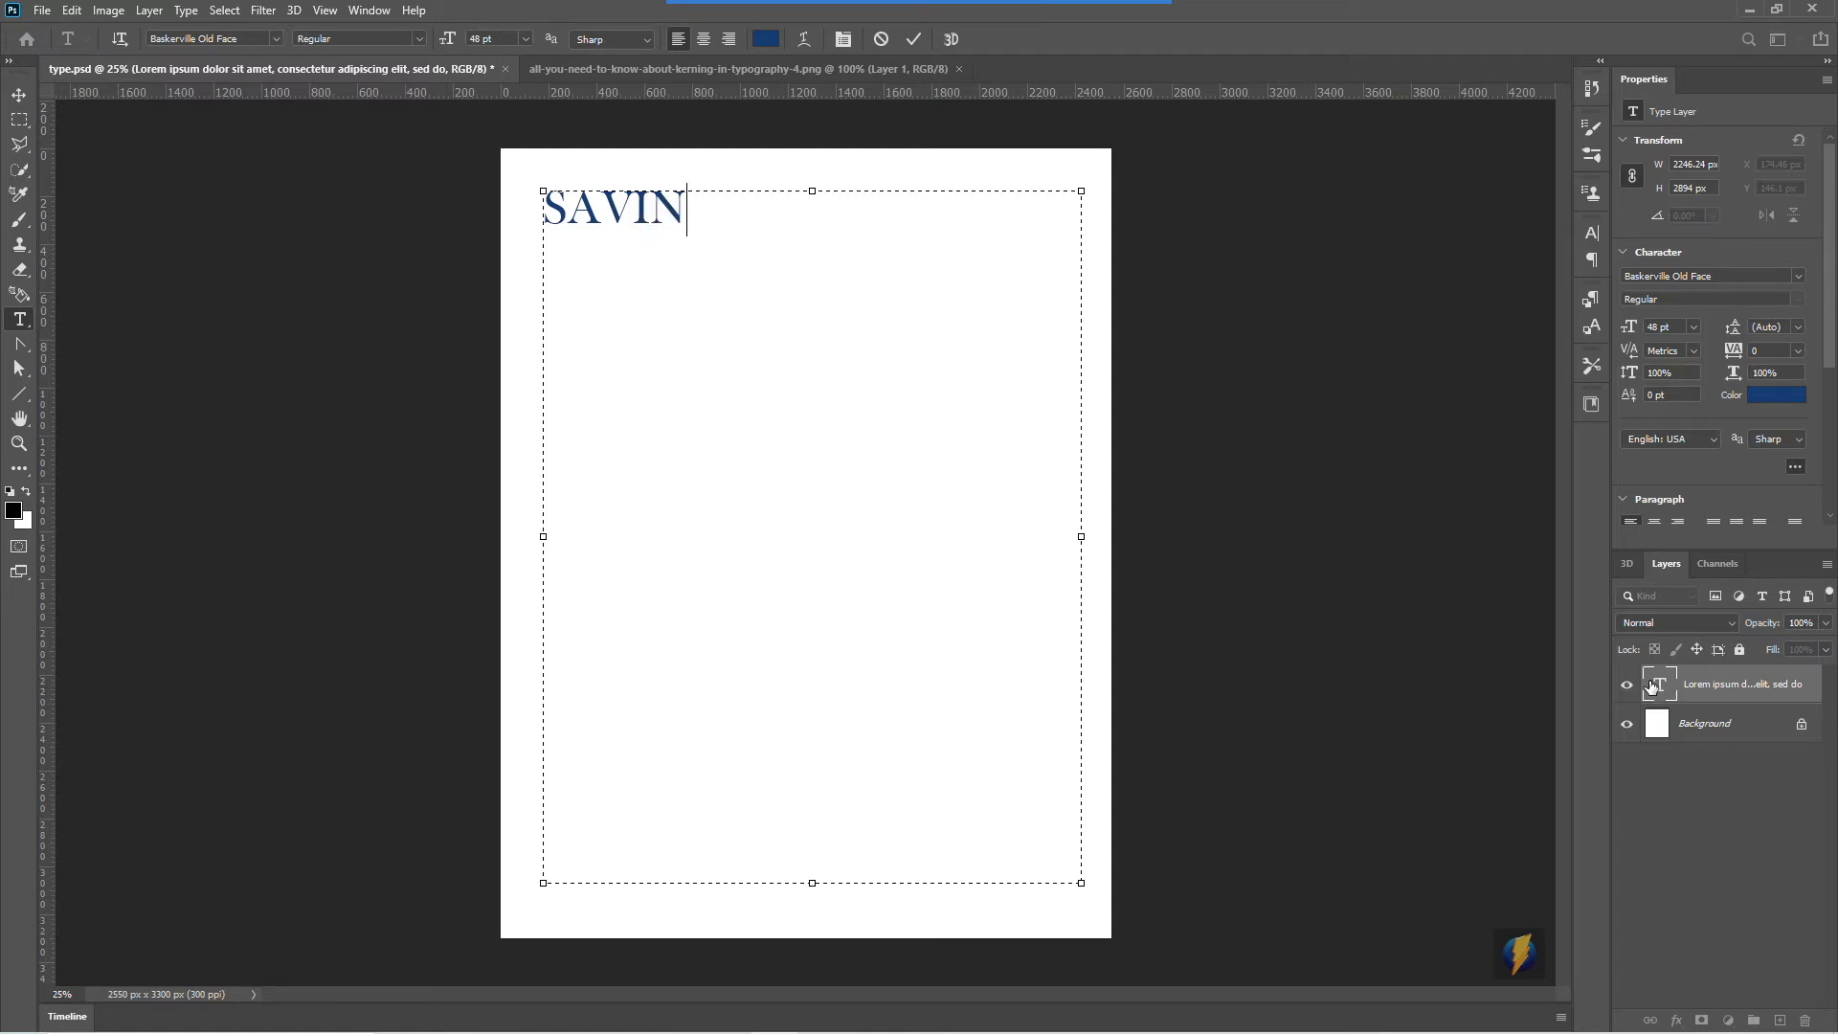
type("GS")
left_click_drag(781, 209, 526, 209)
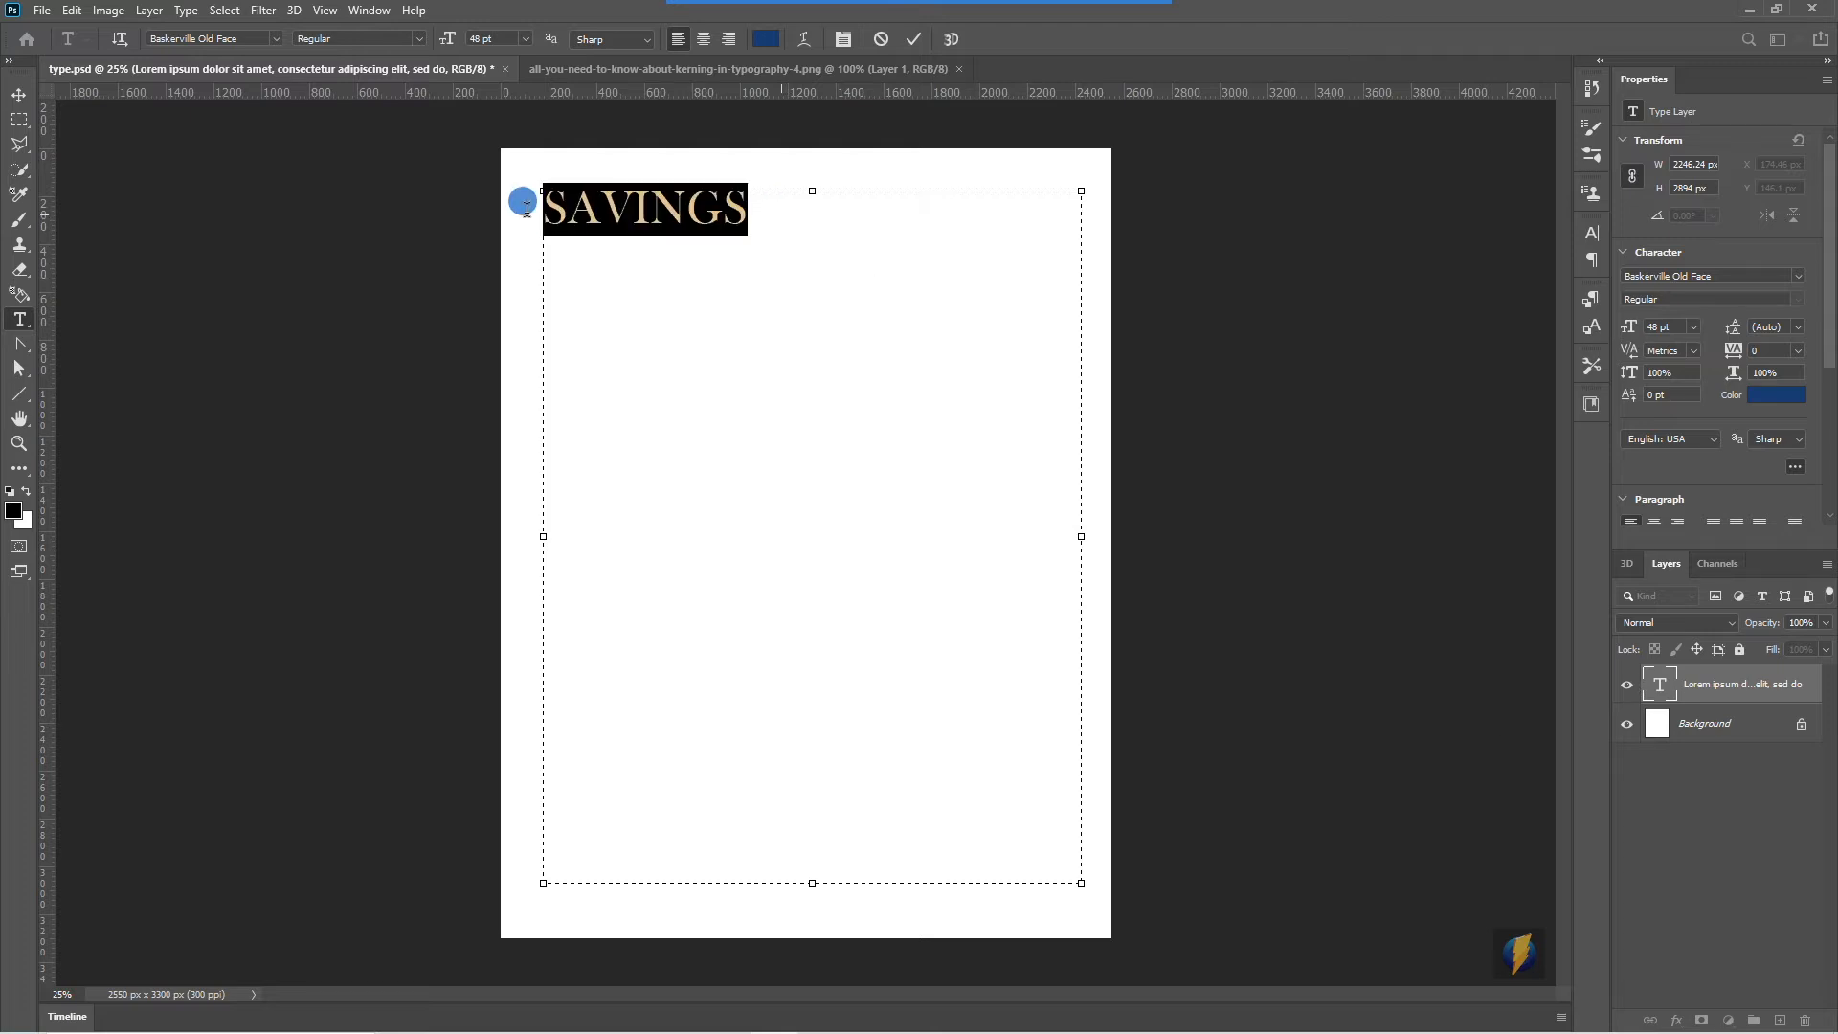
left_click(20, 446)
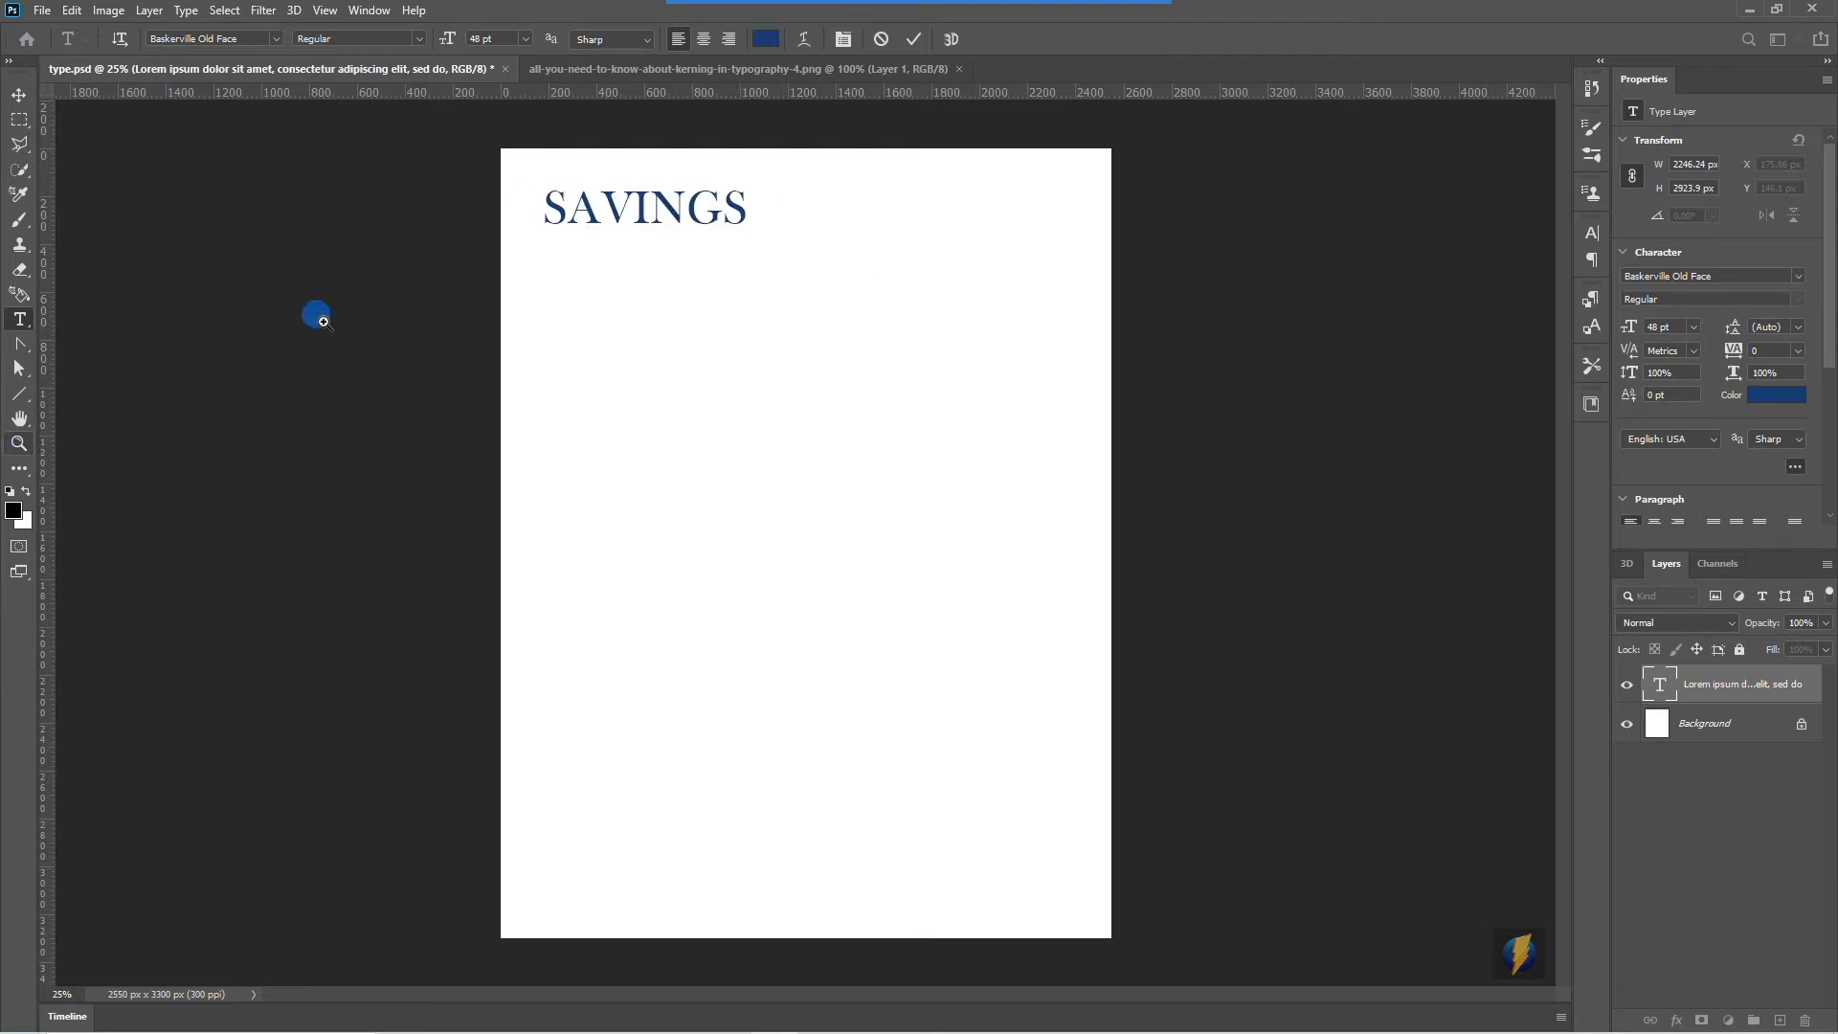
left_click_drag(592, 189, 779, 227)
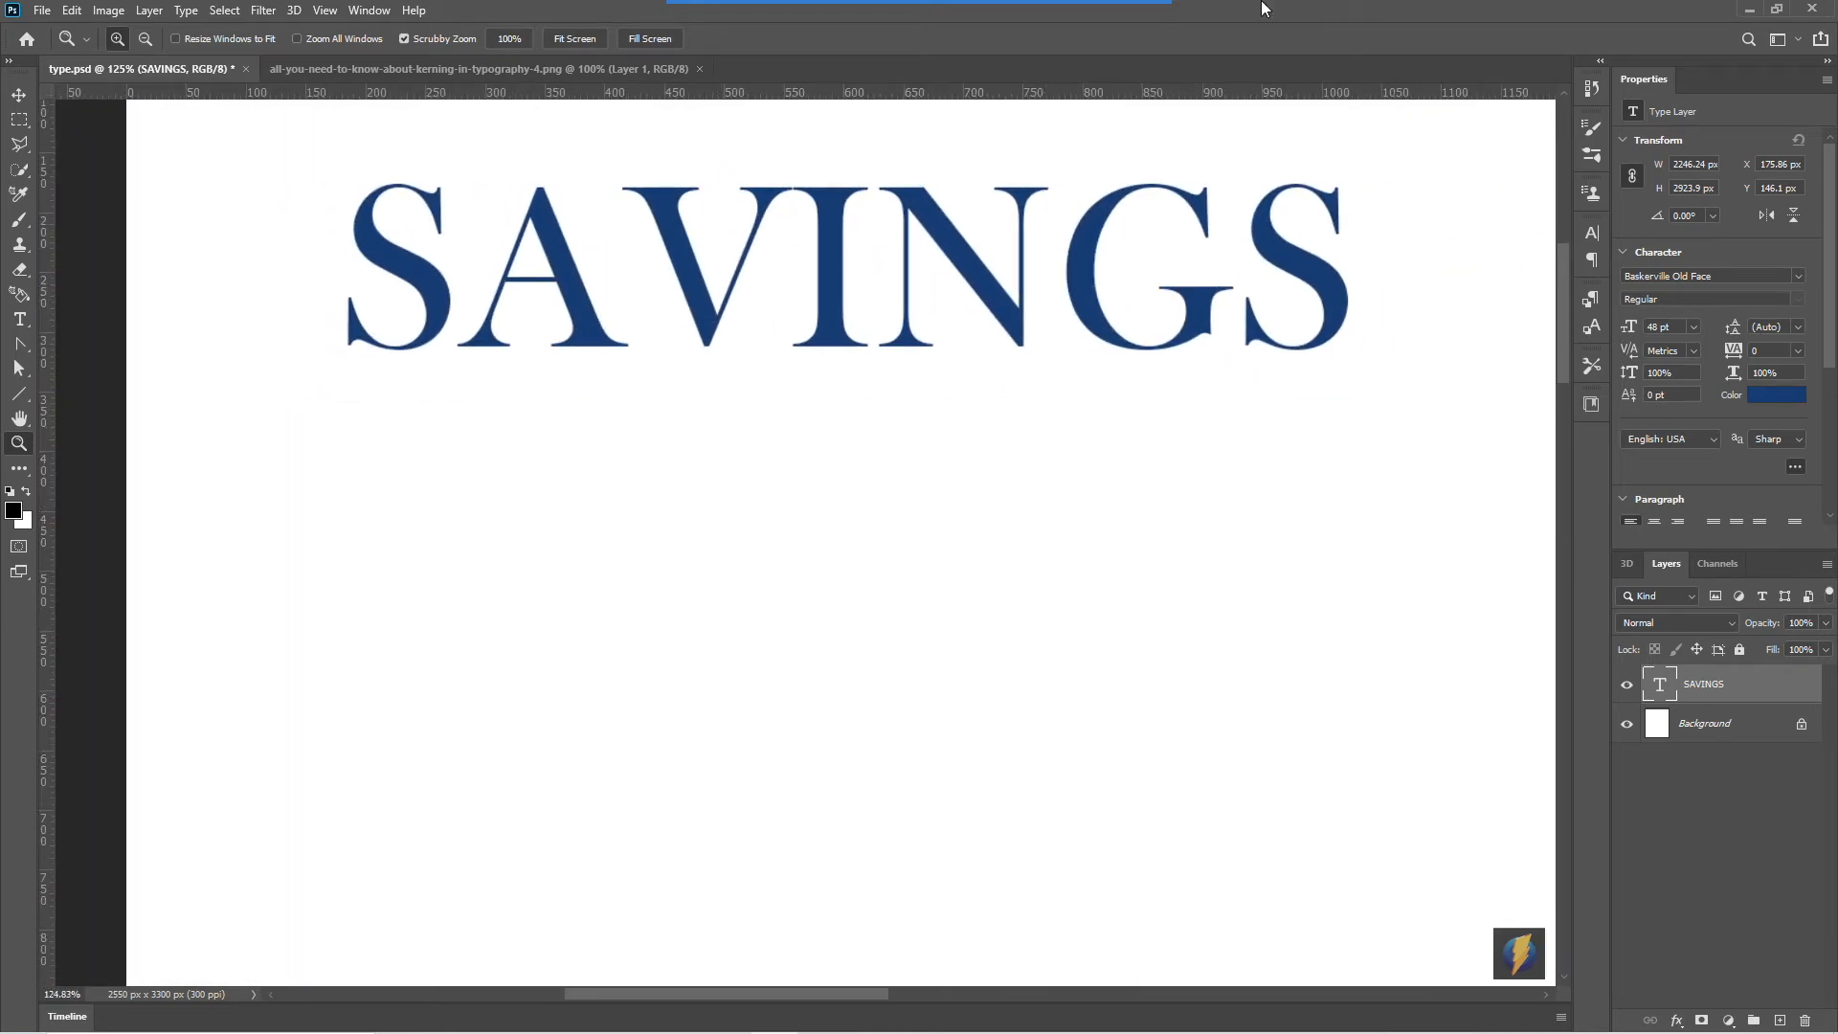
mouse_move(1075, 13)
left_click(1011, 55)
mouse_move(734, 728)
left_mouse_down()
mouse_move(605, 388)
mouse_move(640, 320)
mouse_move(607, 287)
mouse_move(660, 287)
mouse_move(605, 273)
mouse_move(622, 268)
mouse_move(538, 186)
mouse_move(607, 361)
mouse_move(534, 190)
mouse_move(616, 348)
mouse_move(702, 296)
mouse_move(645, 184)
mouse_move(710, 343)
left_mouse_up()
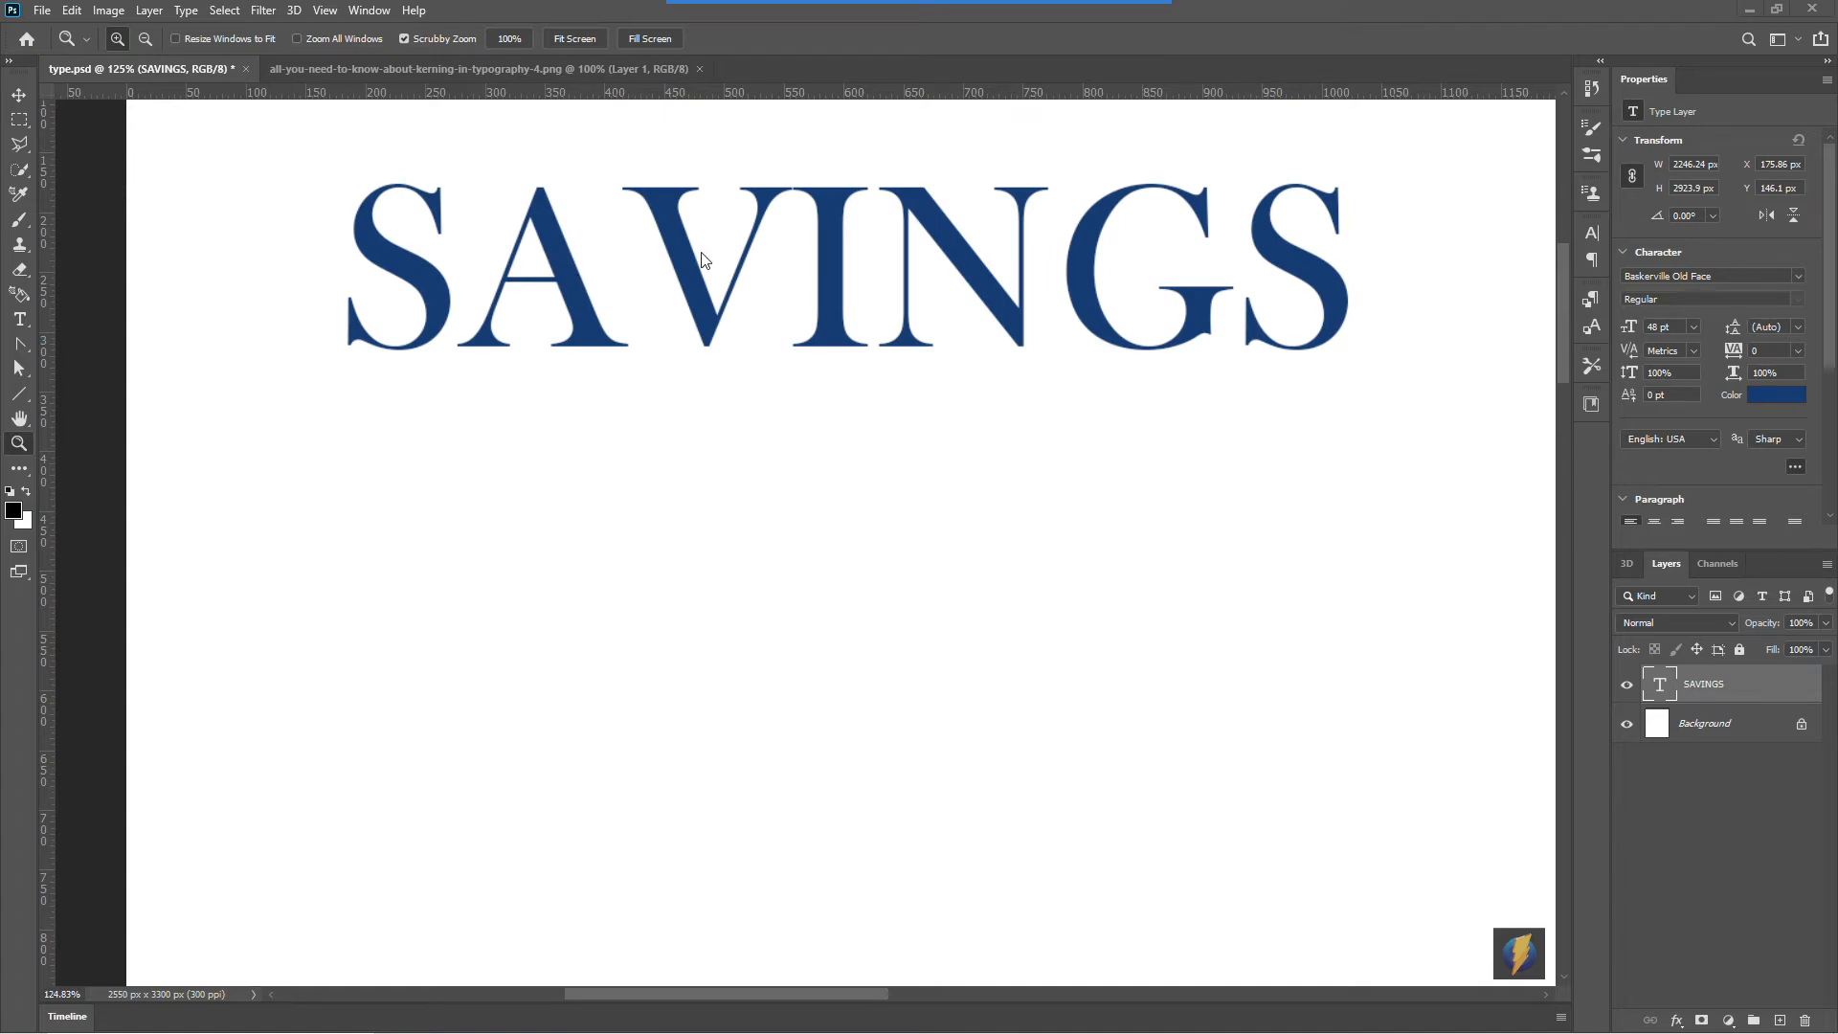
Step: Set the kerning of the letters AV in SAVINGS to Optical and commit the edit
key("t")
left_click(948, 565)
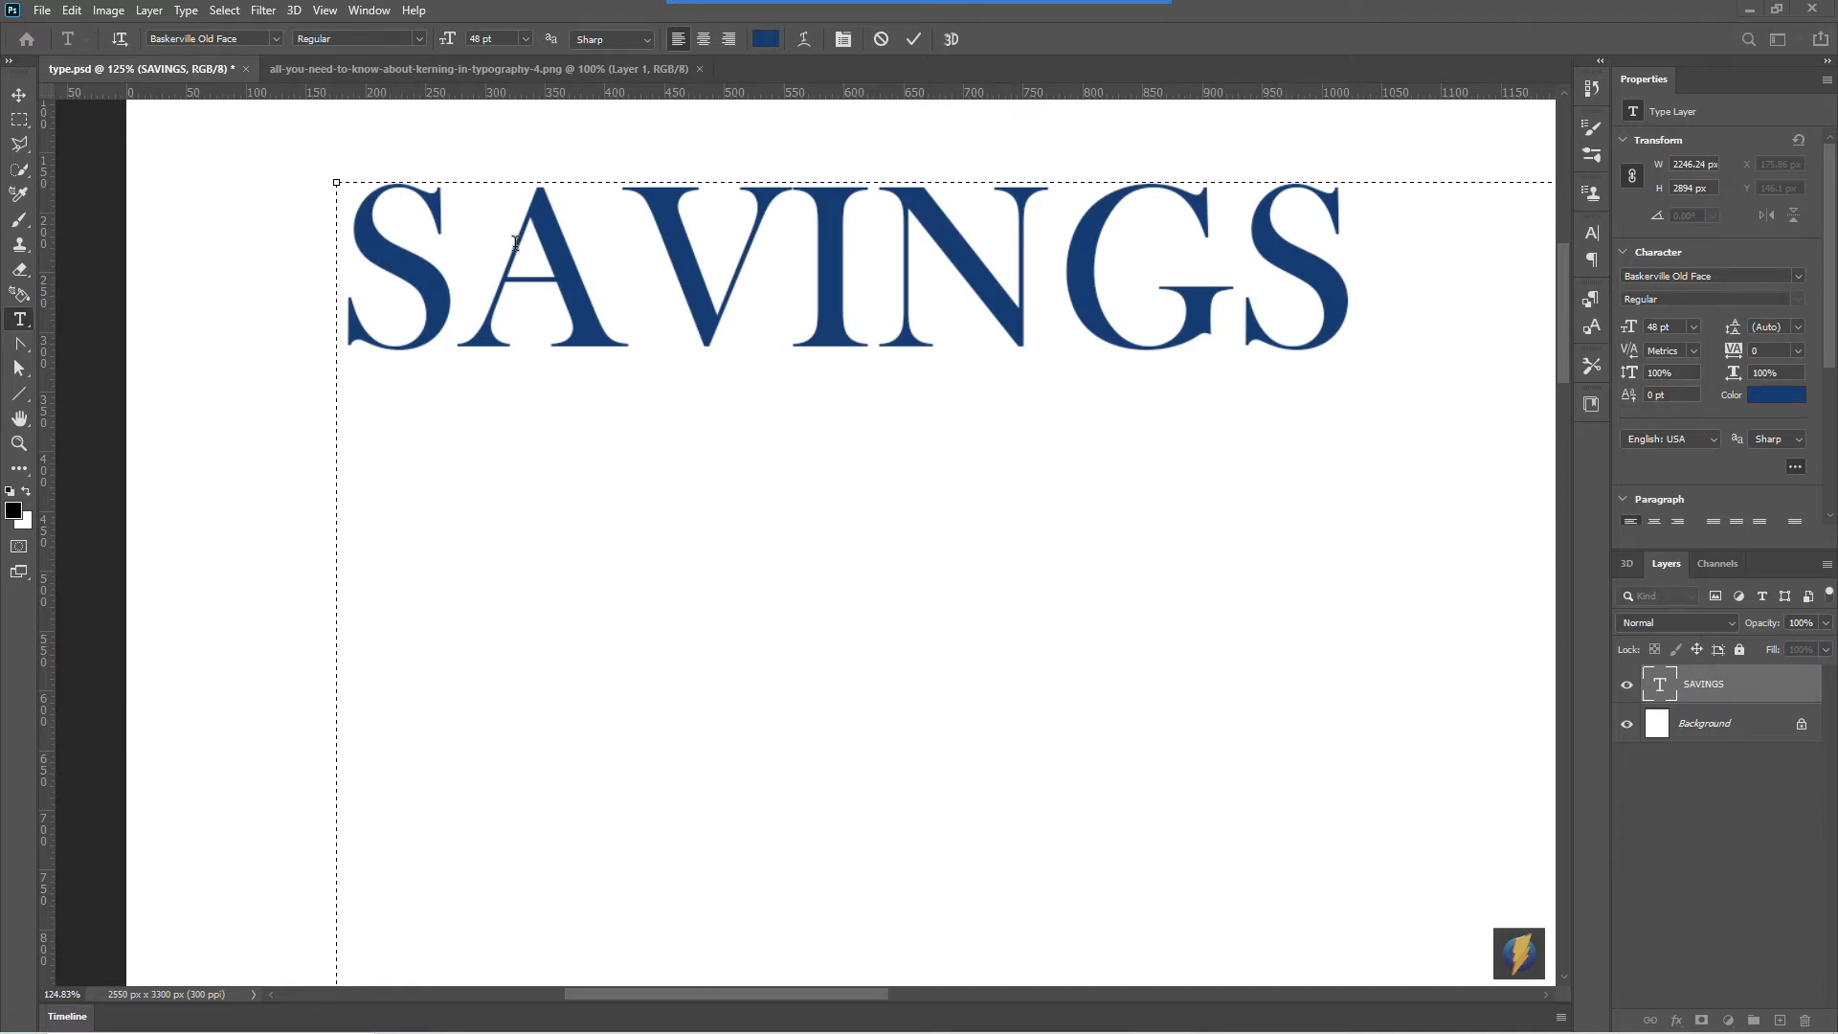
left_click_drag(553, 253, 761, 280)
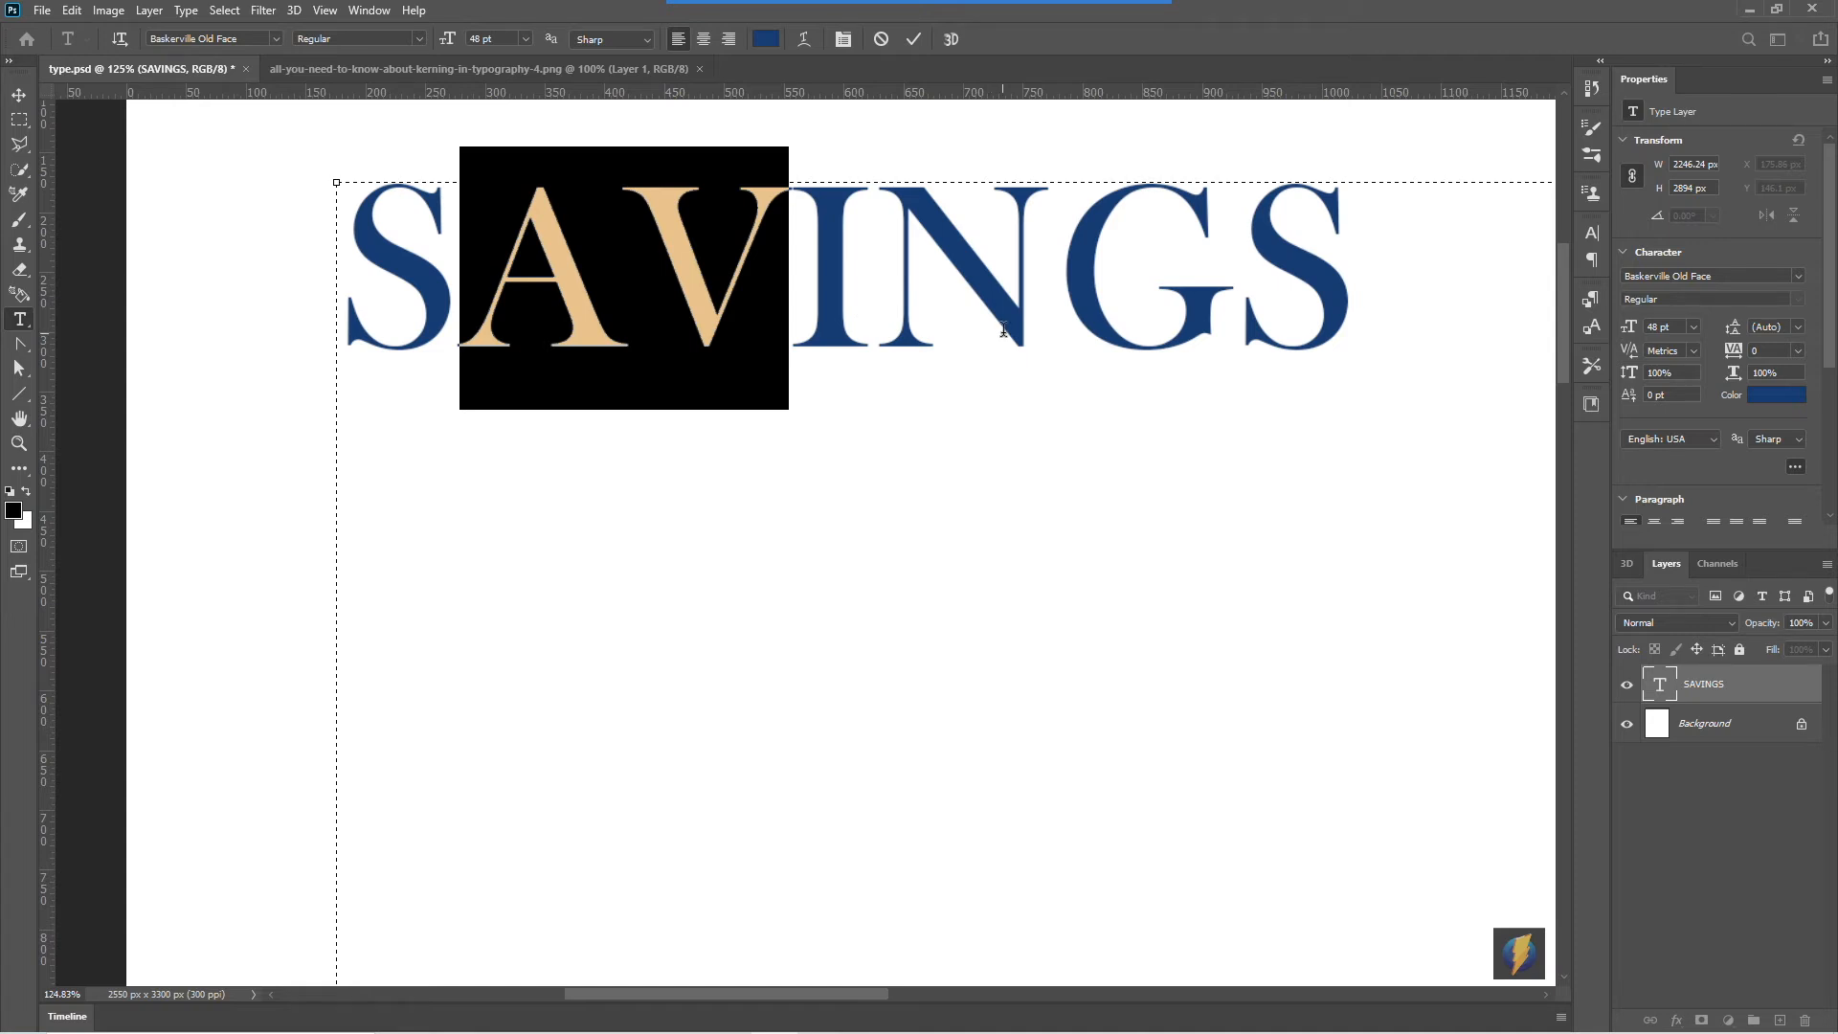
left_click_drag(1241, 484, 1616, 353)
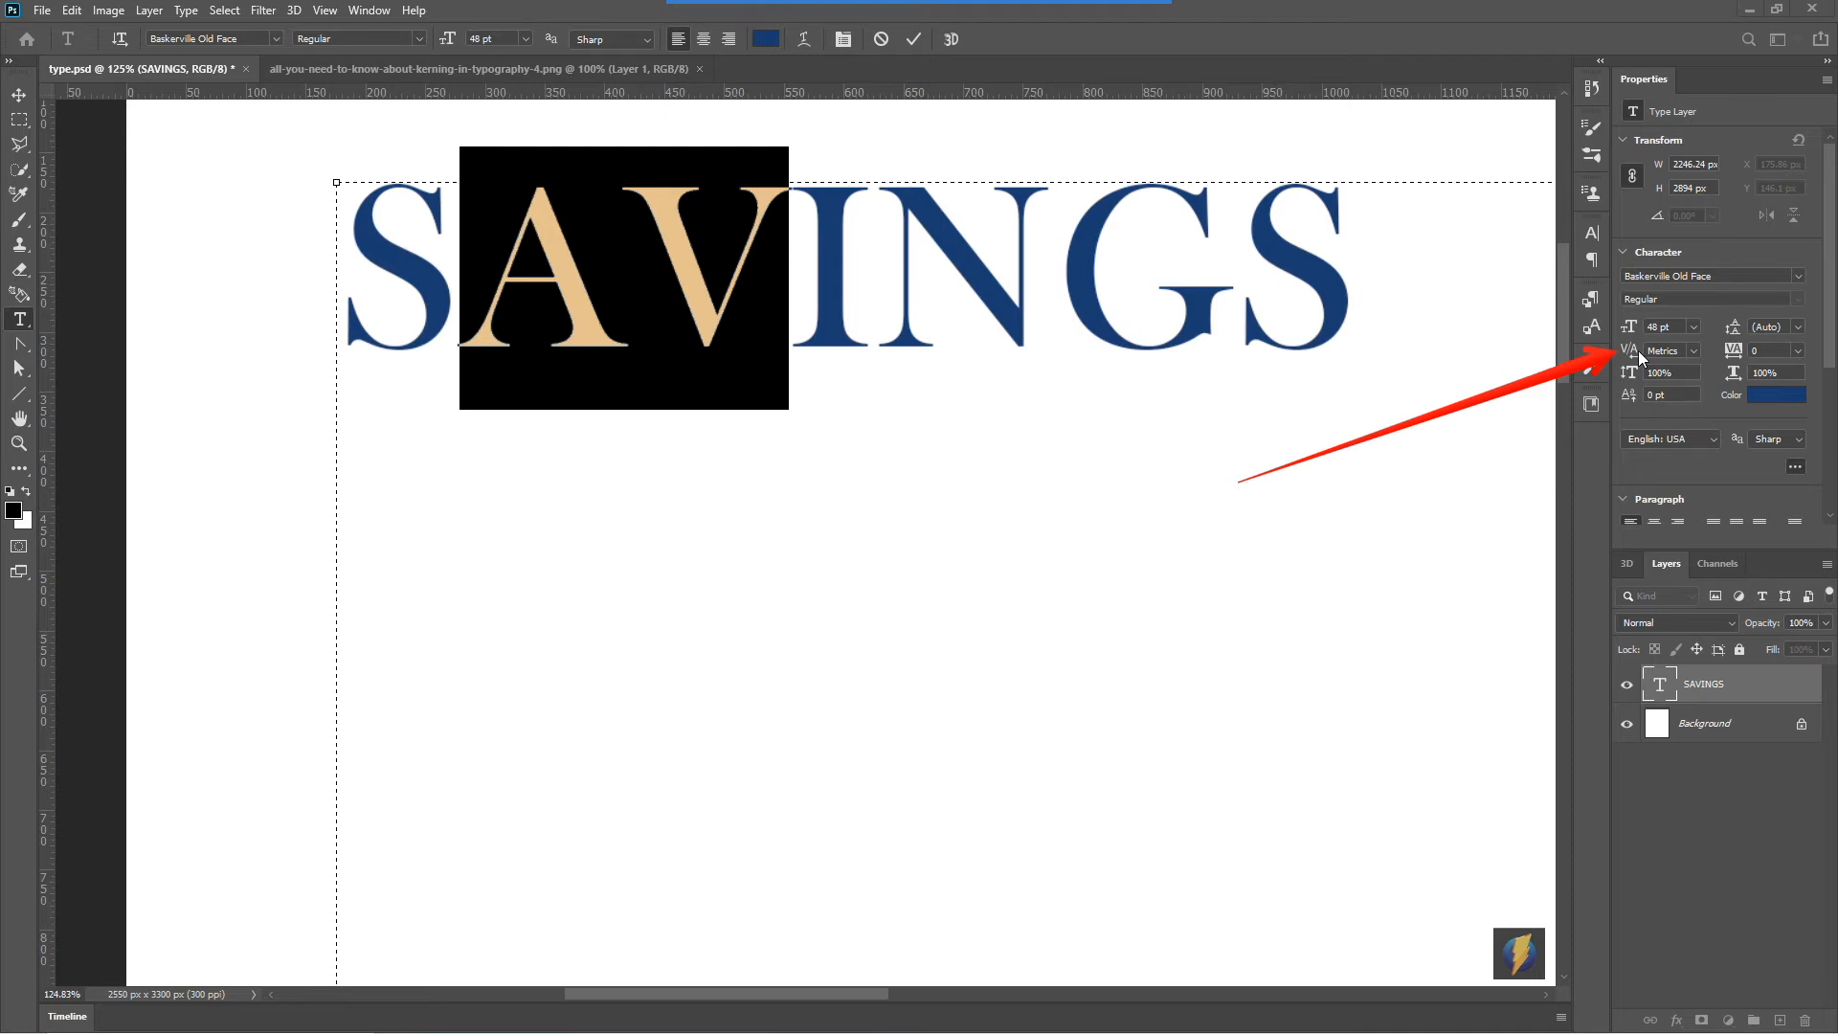
left_click(1694, 350)
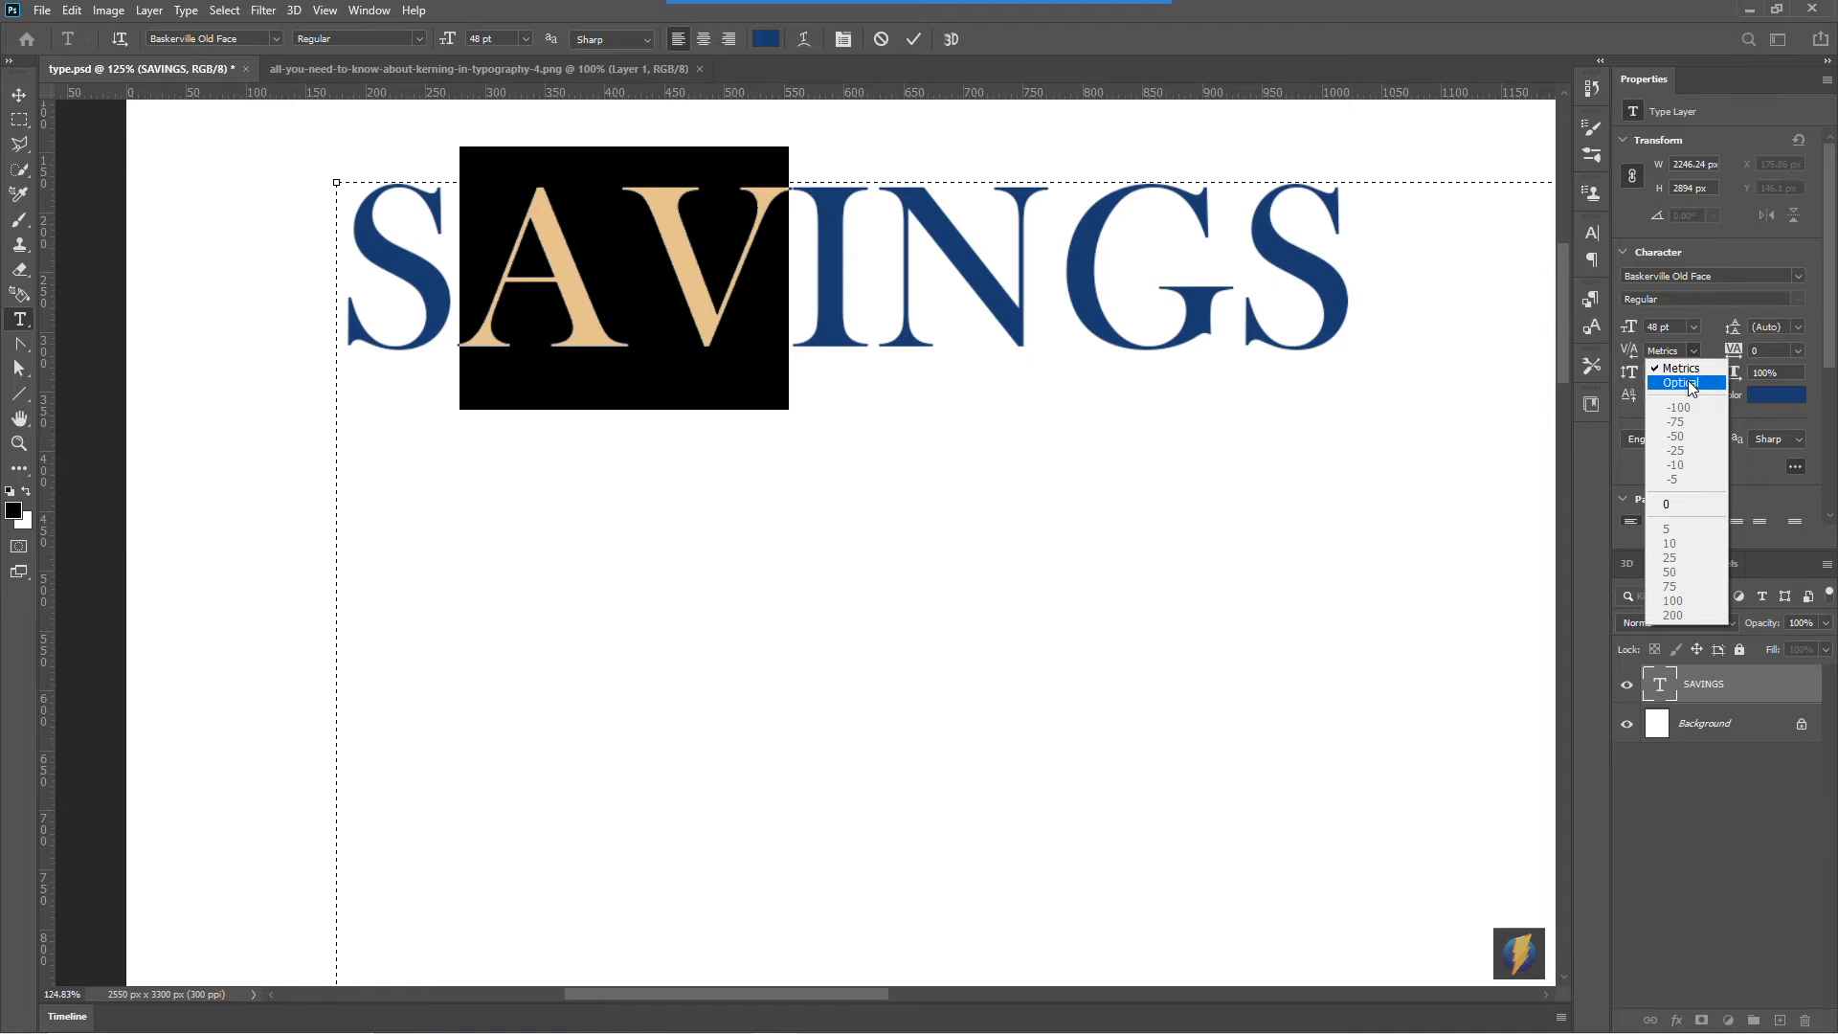
left_click(1692, 384)
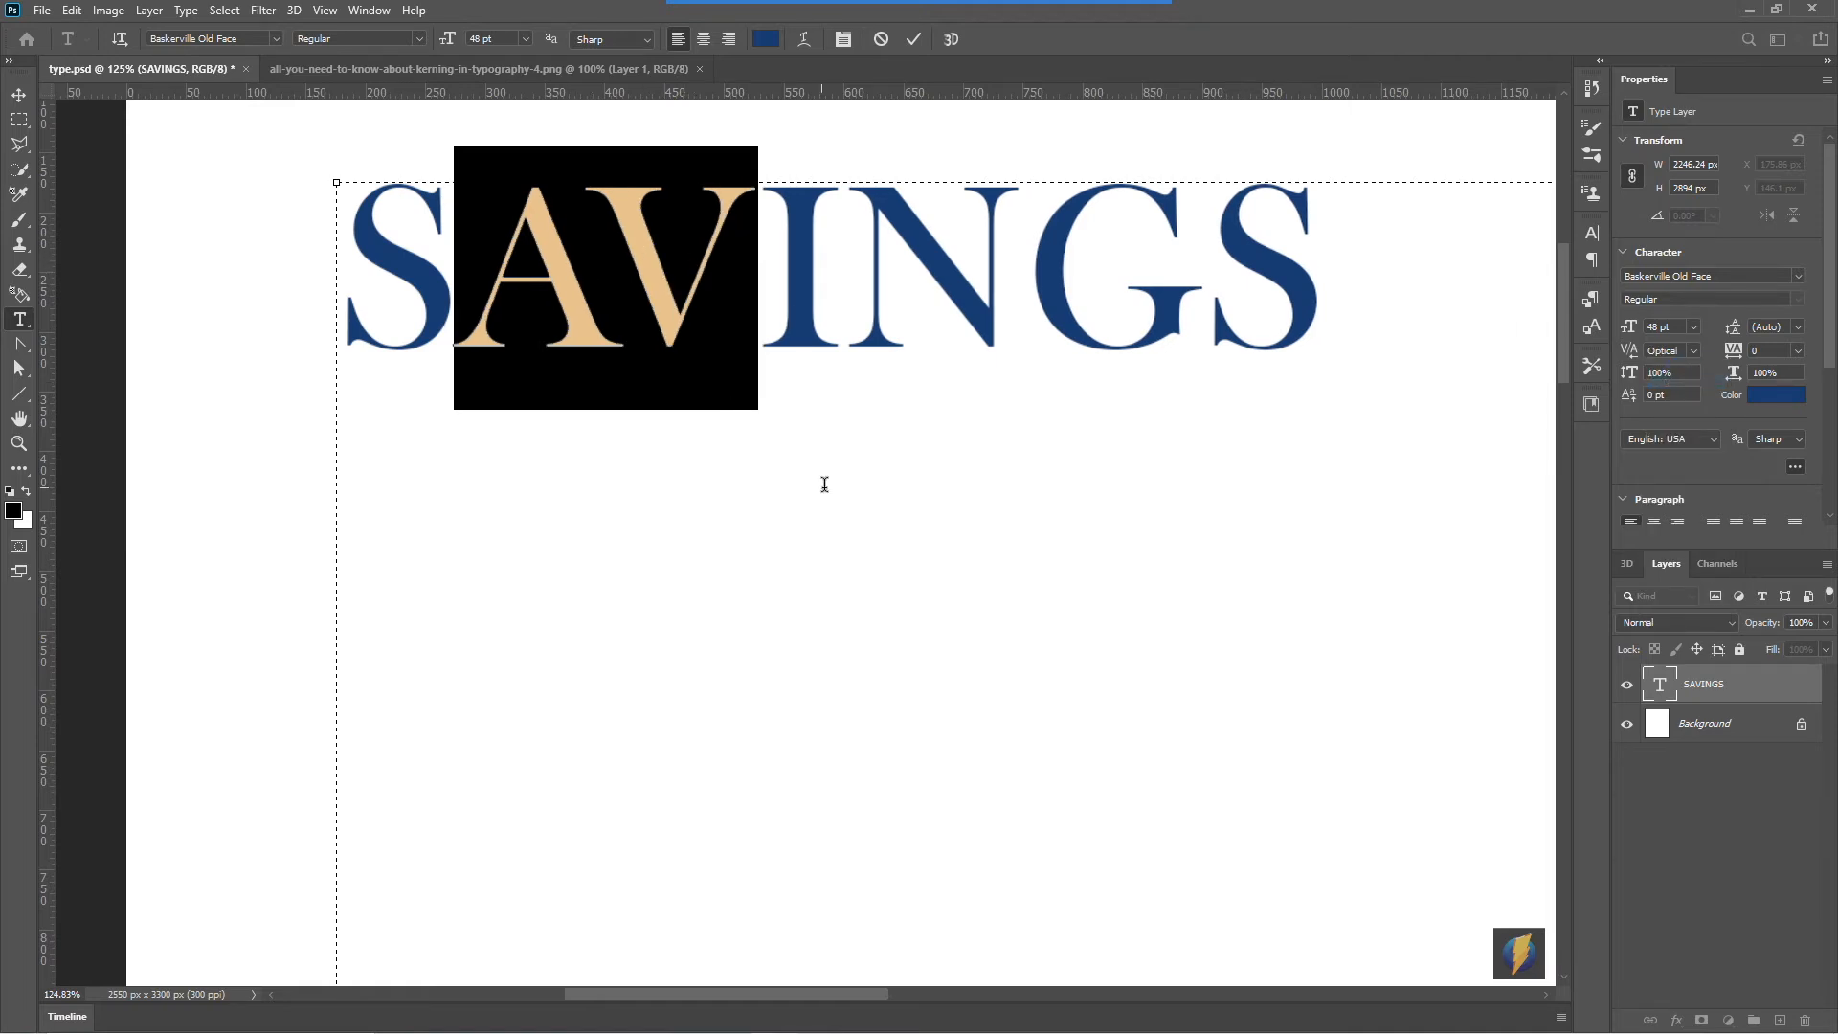
left_click(26, 102)
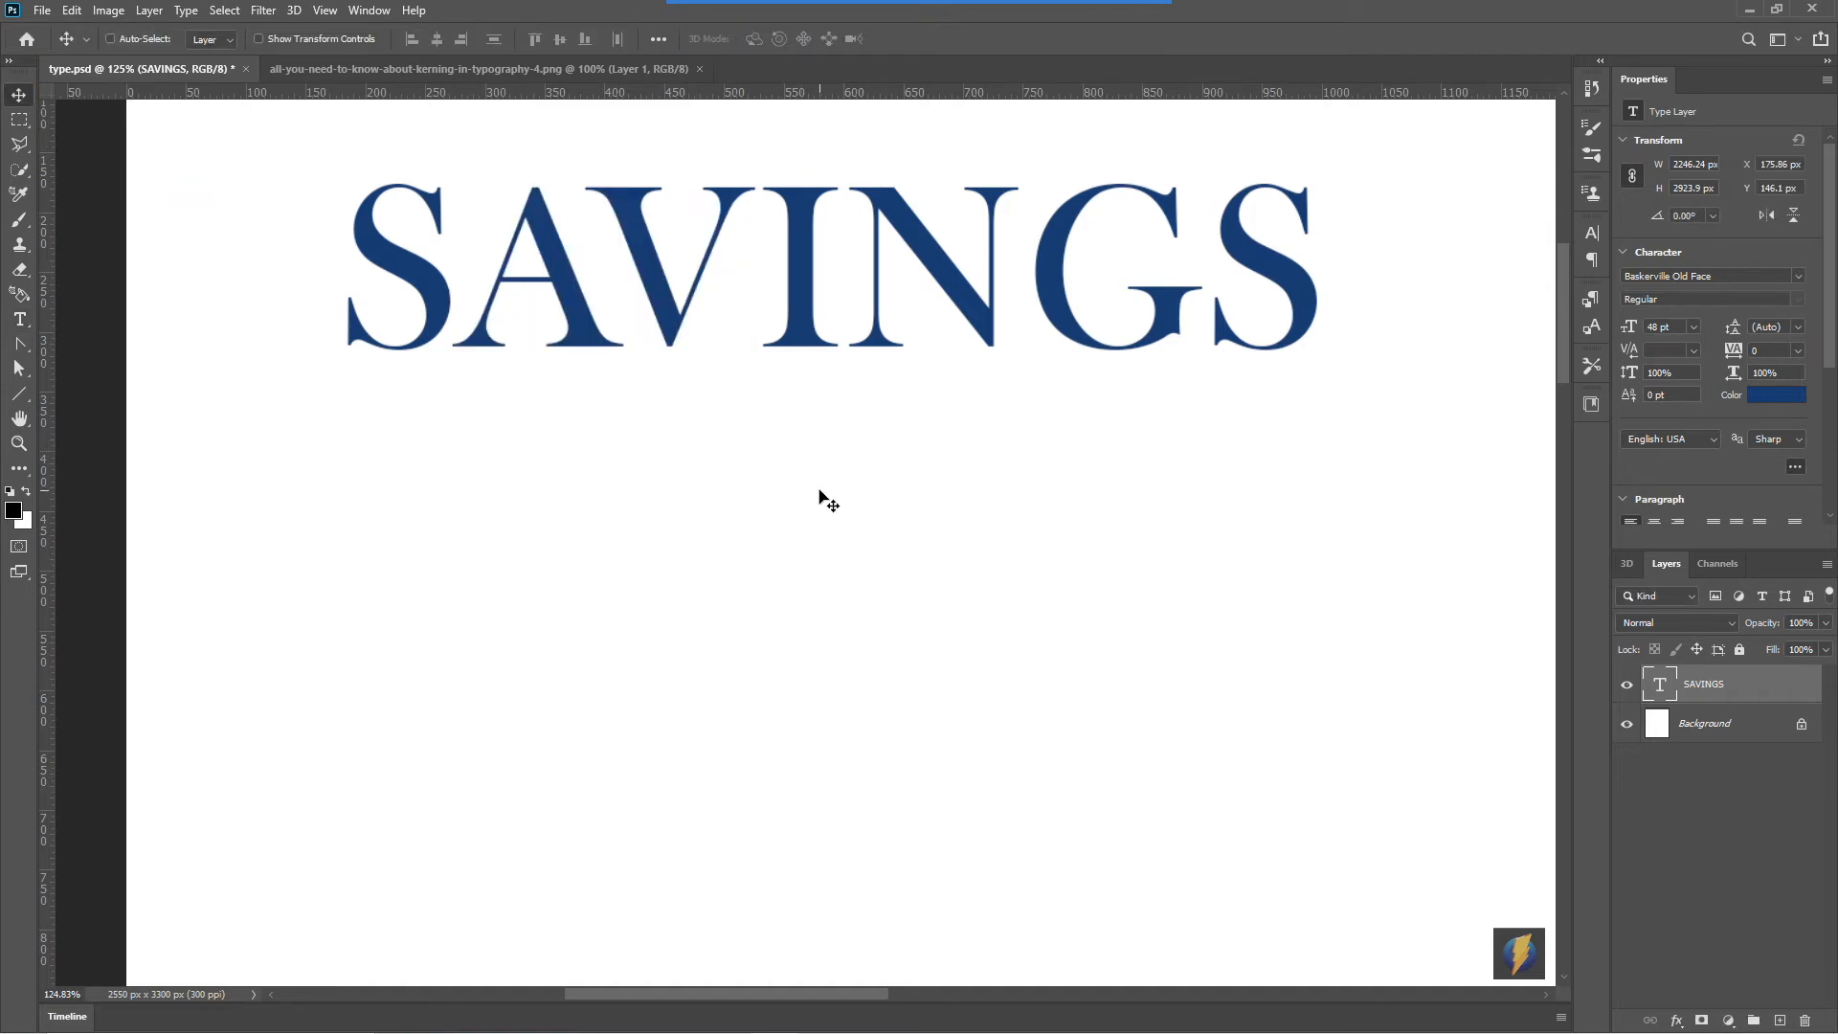
Step: Change the font of the whole SAVINGS text layer to Arial
left_click(18, 442)
left_click(803, 298, "alt")
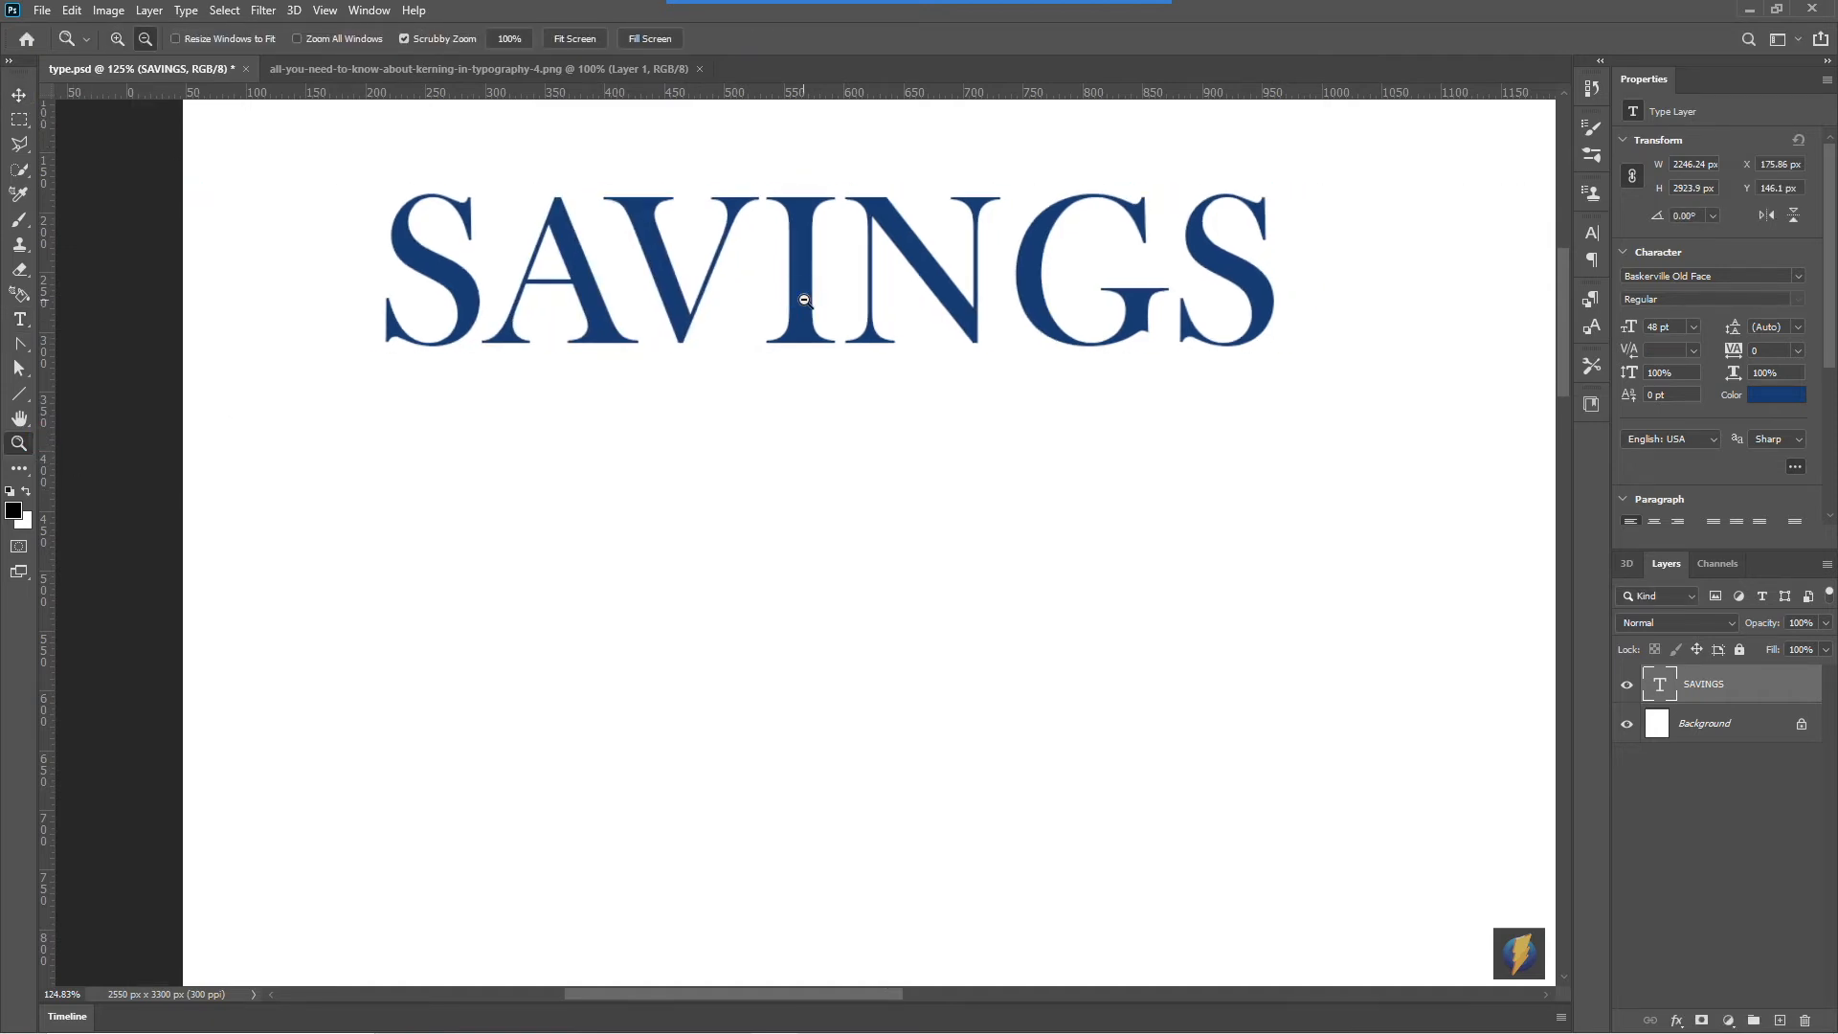
left_click(823, 290, "alt")
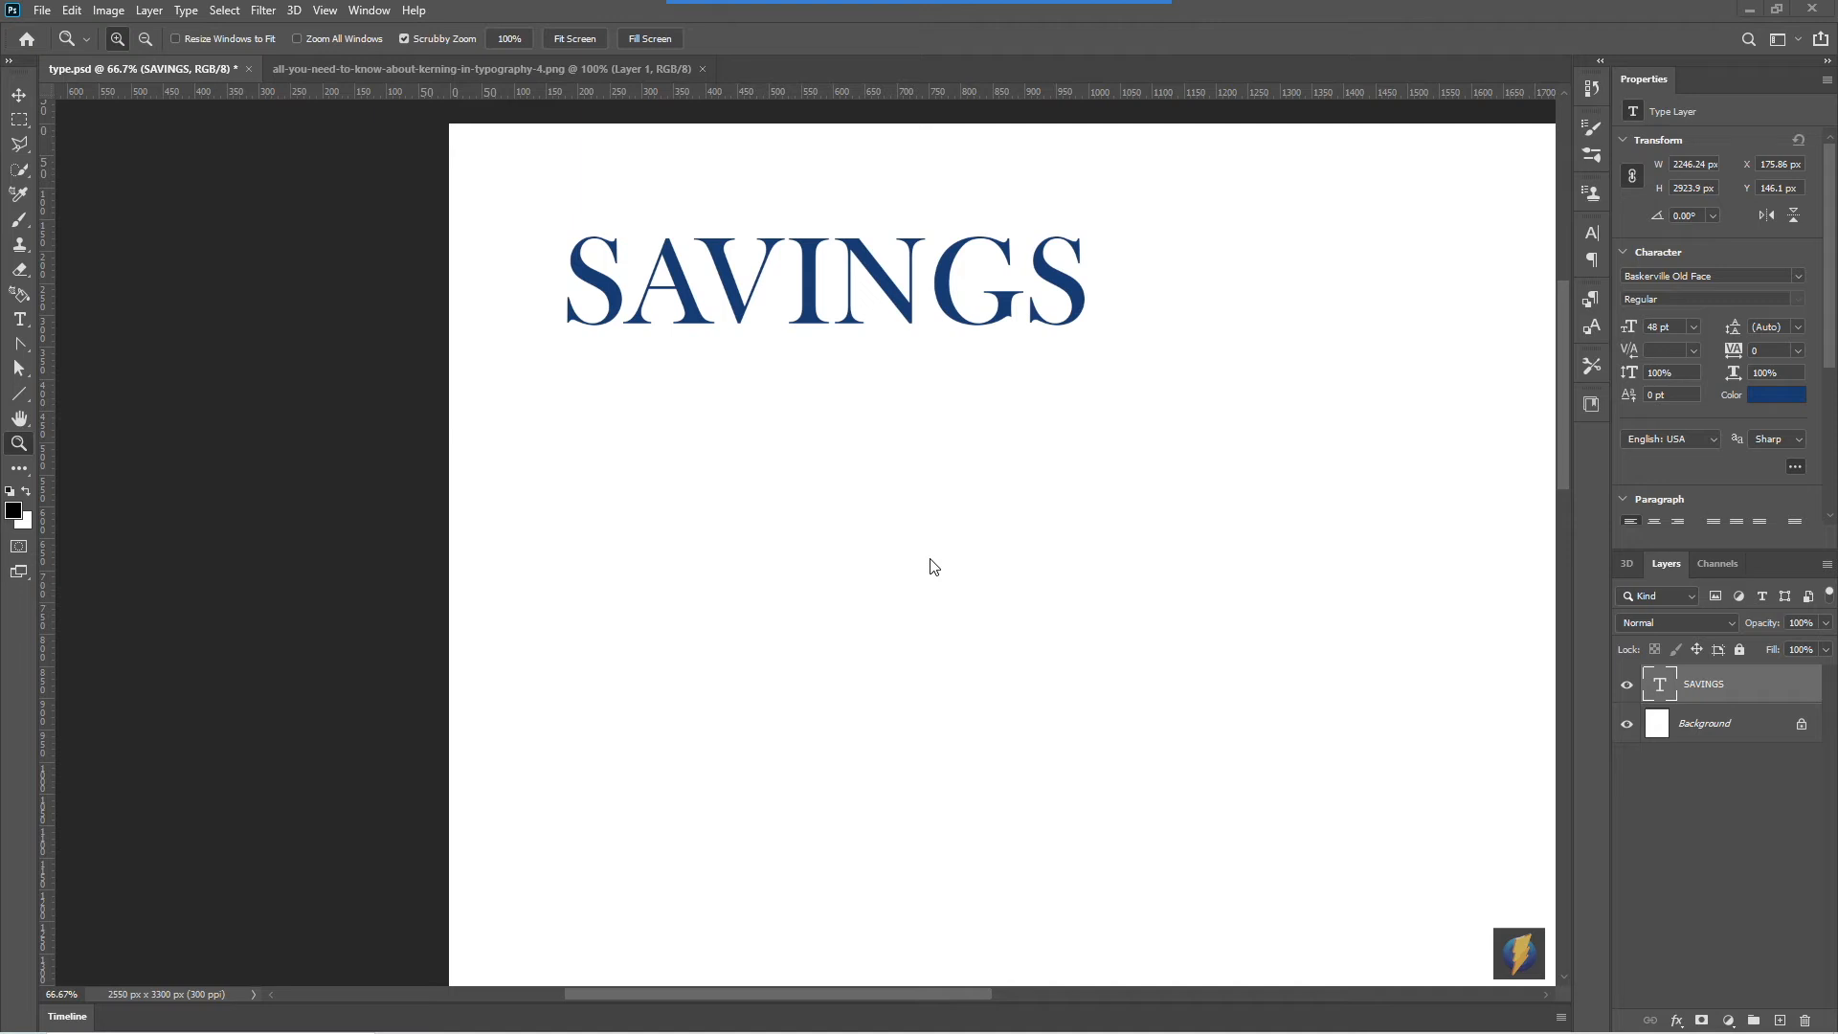
key("v")
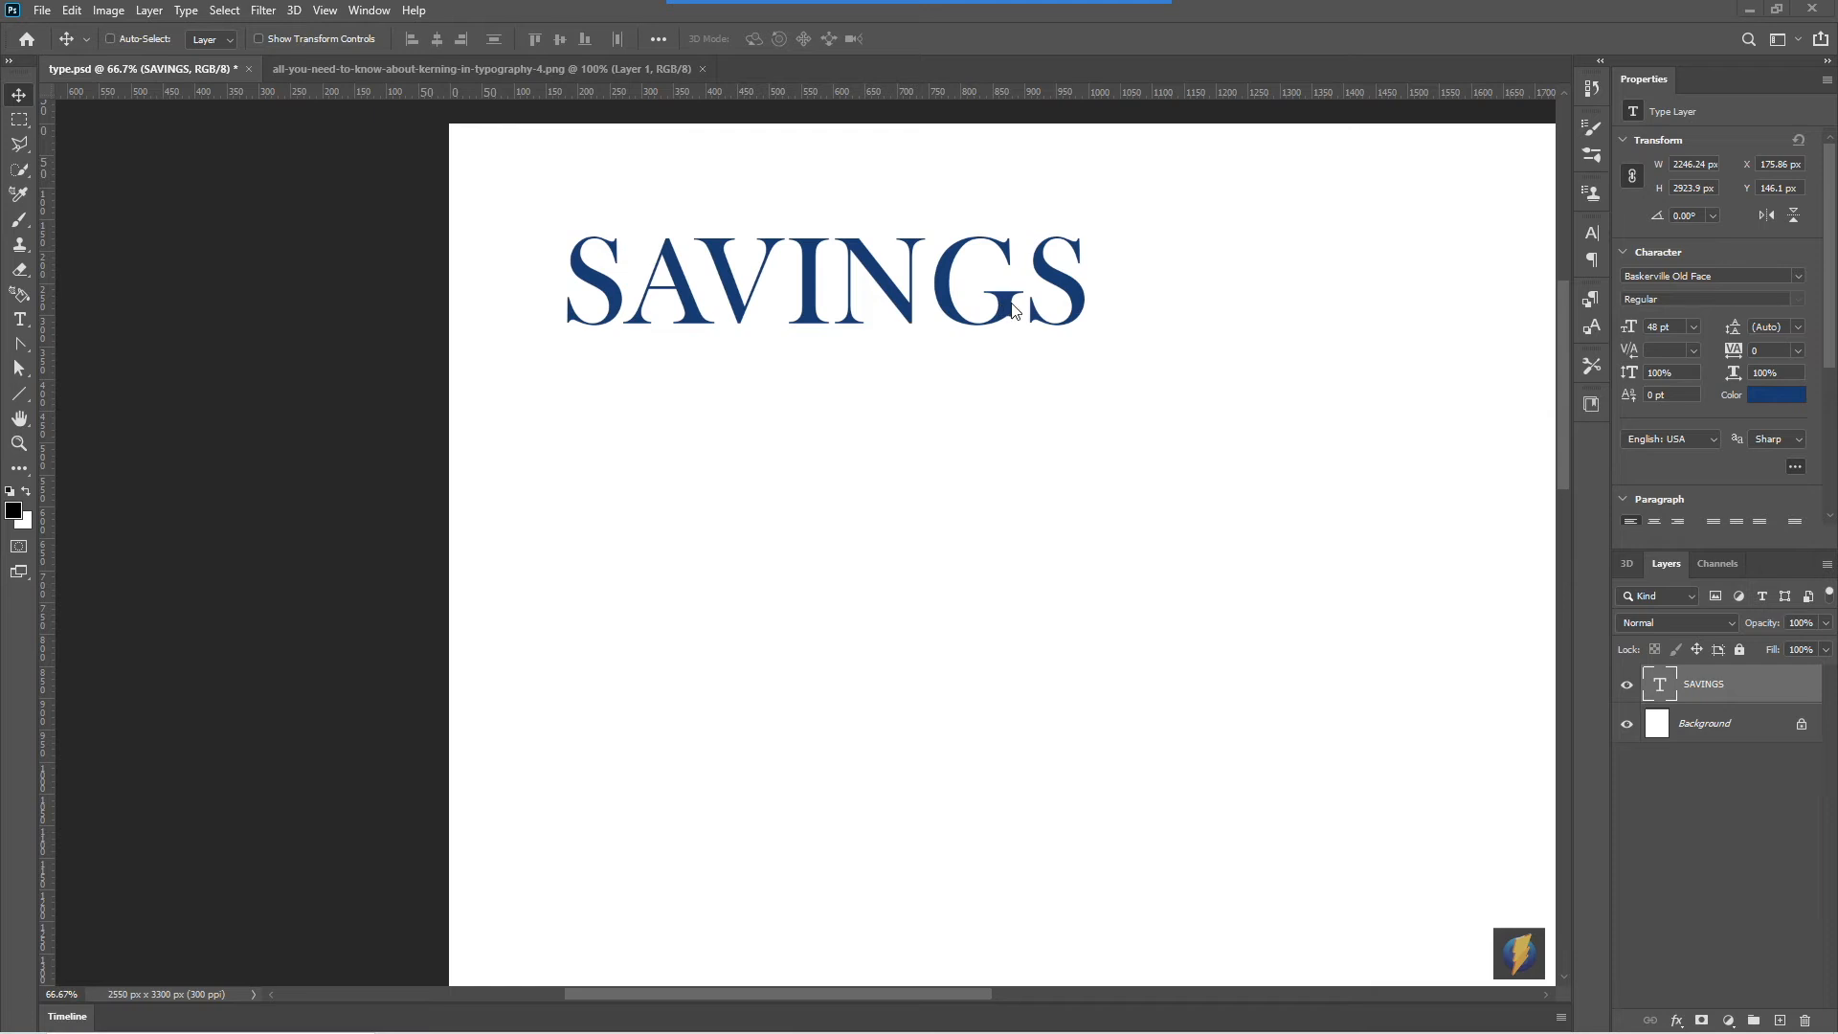
left_click(1799, 277)
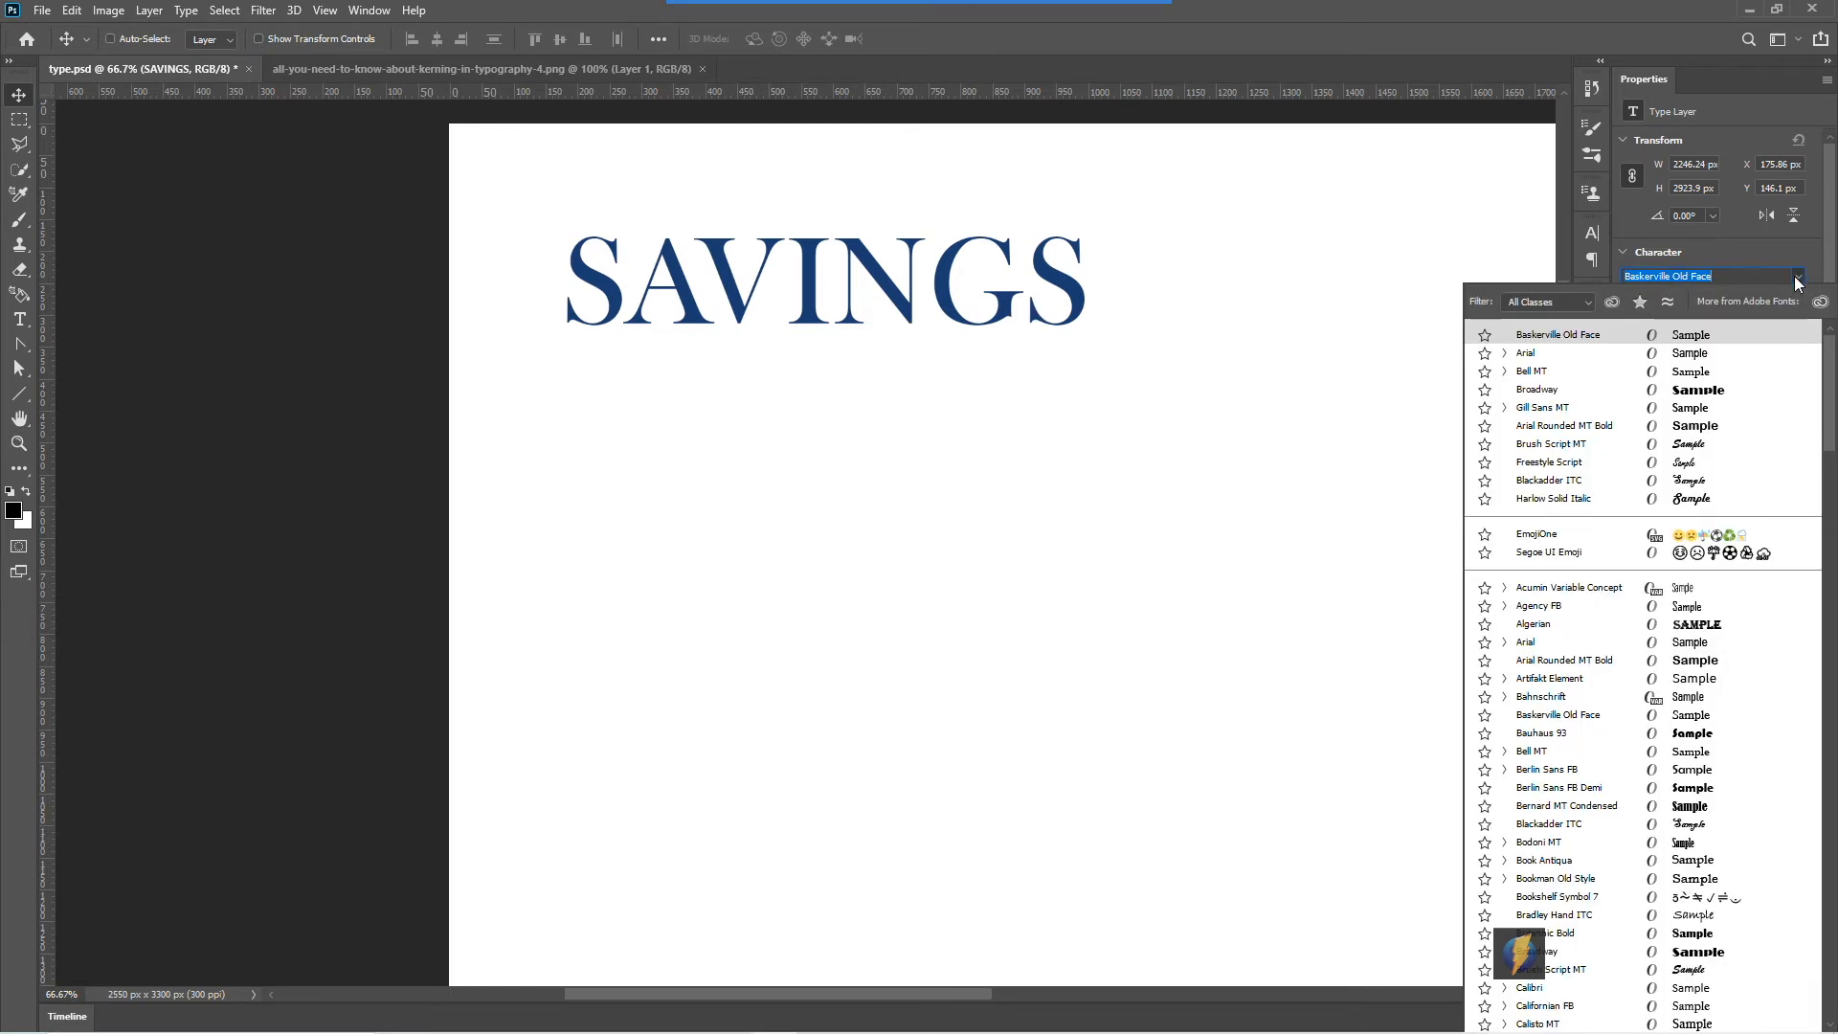
left_click(1538, 354)
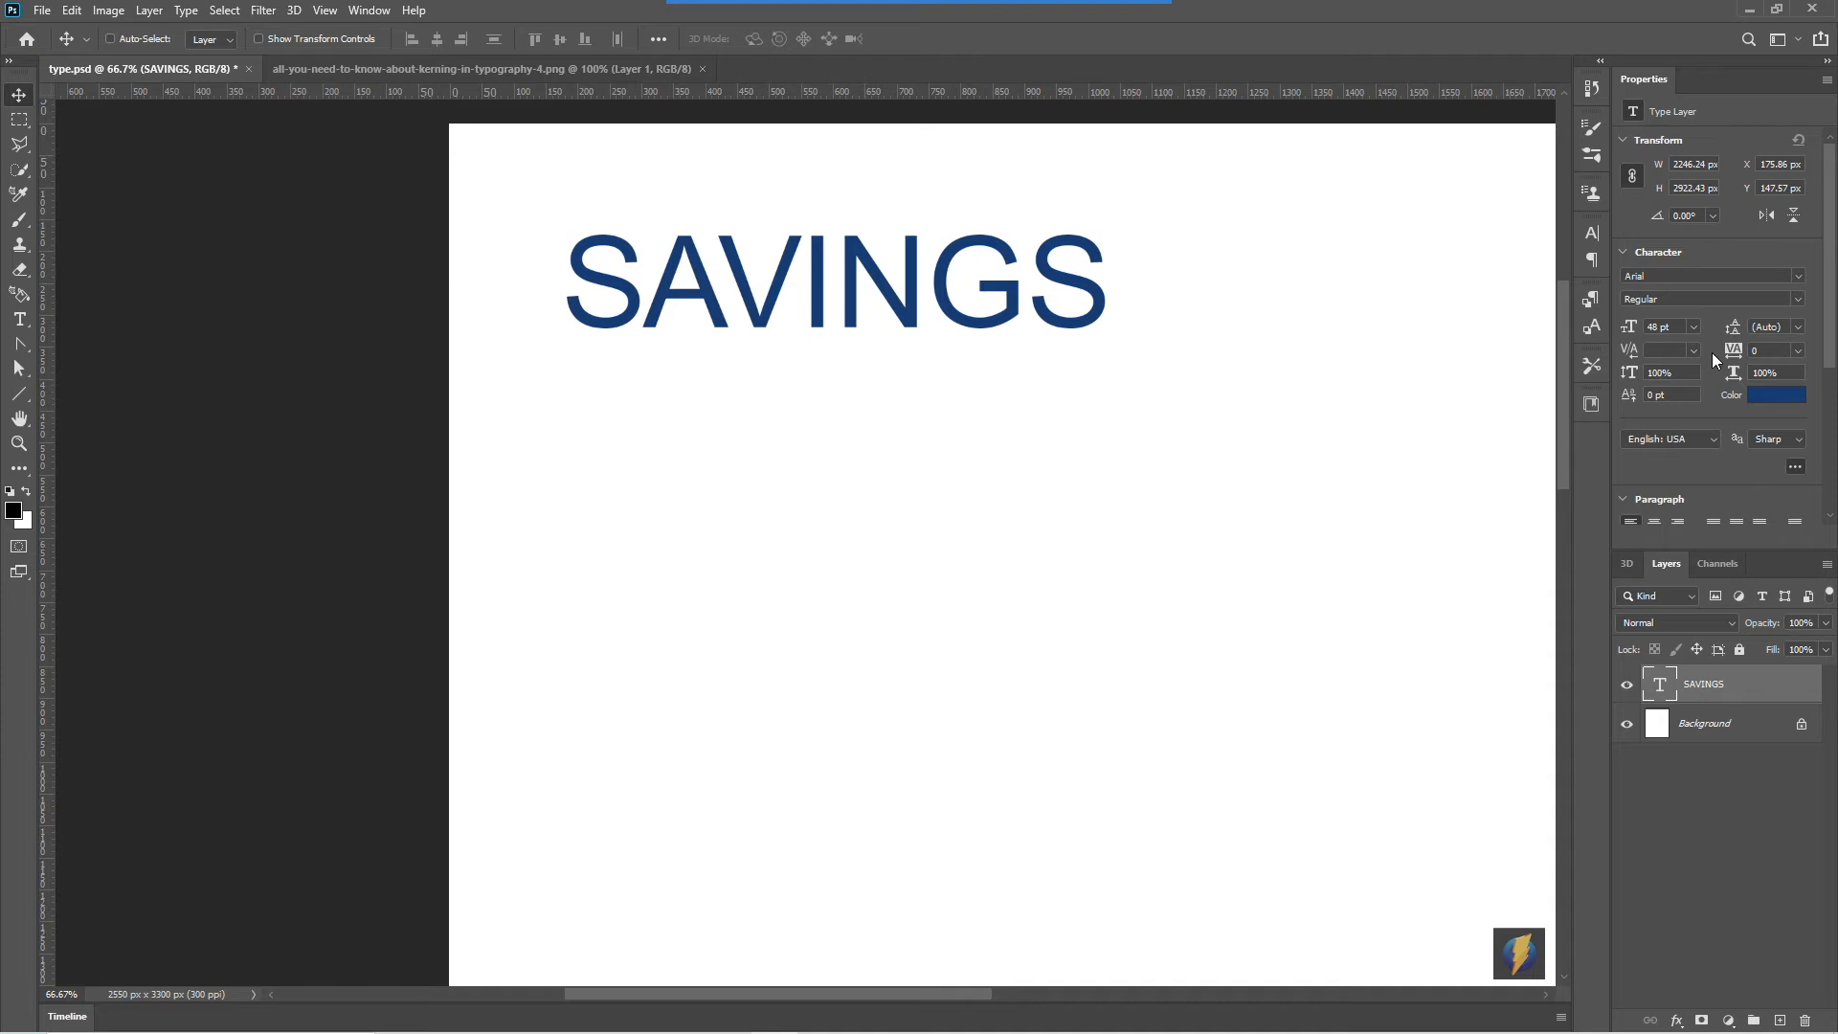
Step: Try a vertical scale of 127% on the SAVINGS text, reduce it, and restore it to 100%
scroll(1712, 352, "down", 1)
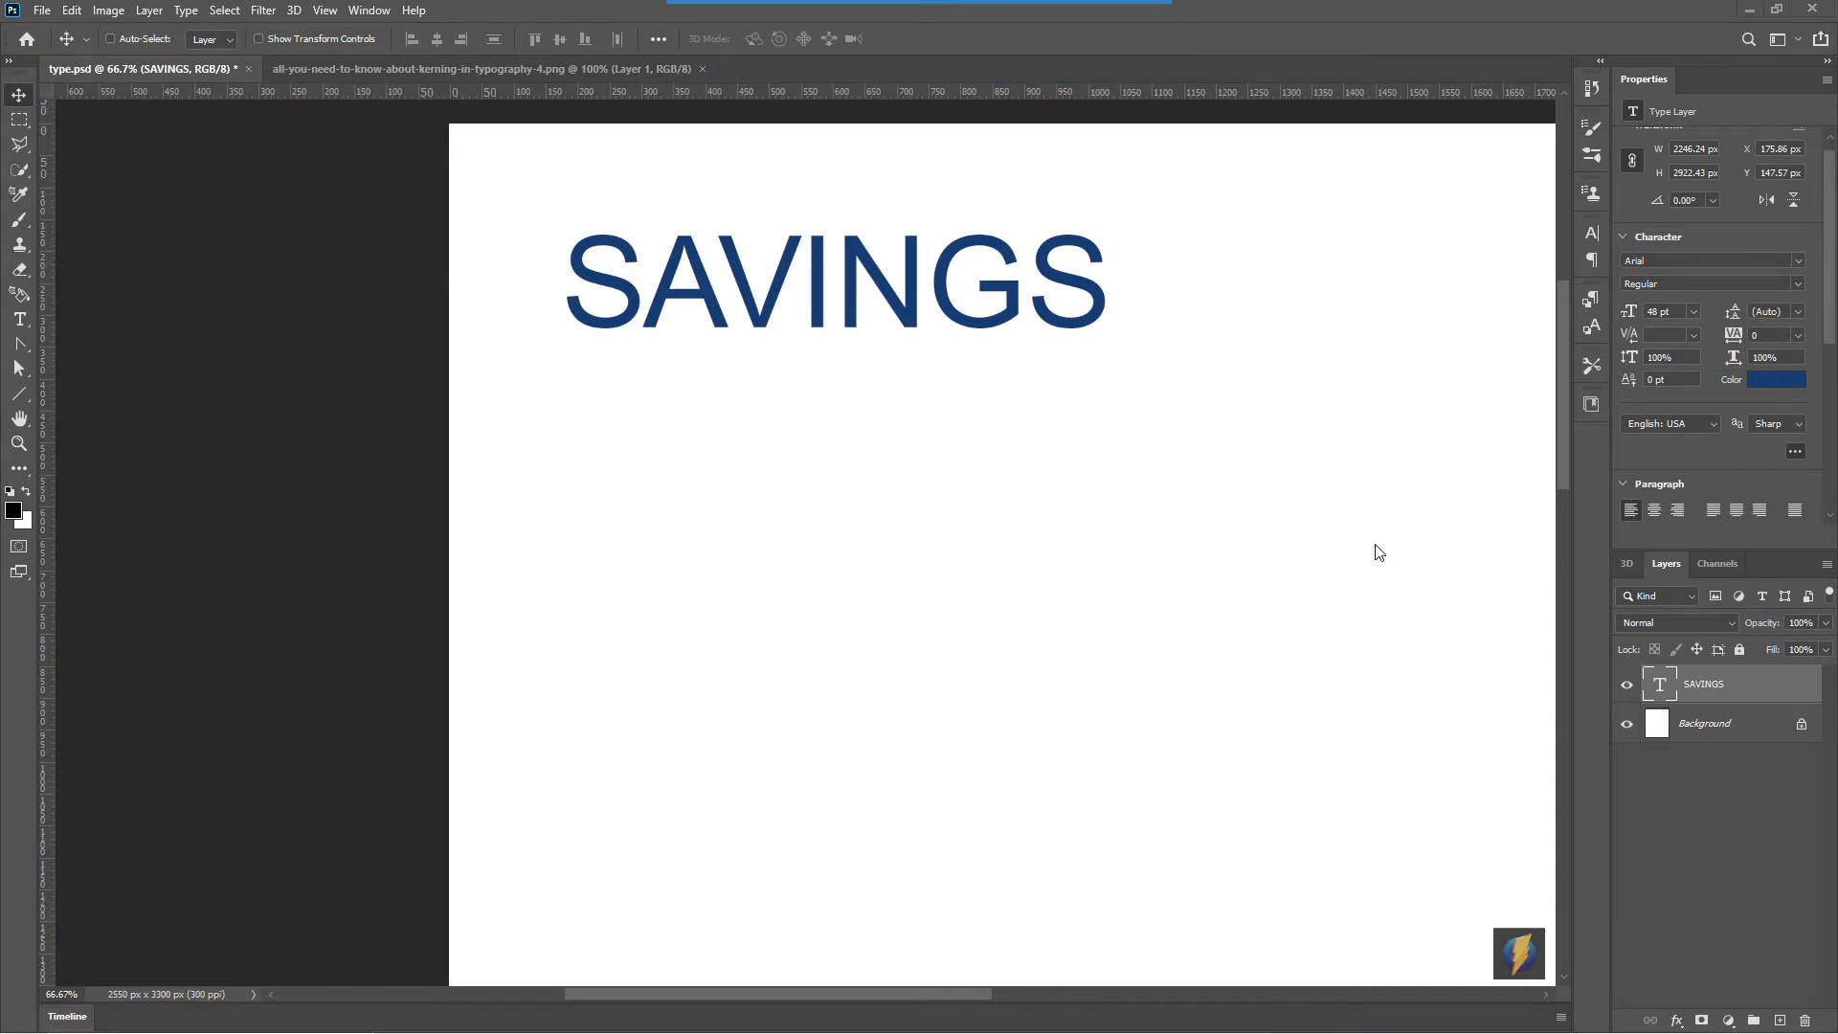
mouse_move(1319, 561)
left_mouse_down()
mouse_move(1408, 398)
mouse_move(1532, 357)
mouse_move(1625, 364)
mouse_move(1721, 336)
mouse_move(1738, 359)
mouse_move(1633, 368)
mouse_move(1614, 254)
mouse_move(1606, 352)
mouse_move(1624, 363)
left_mouse_up()
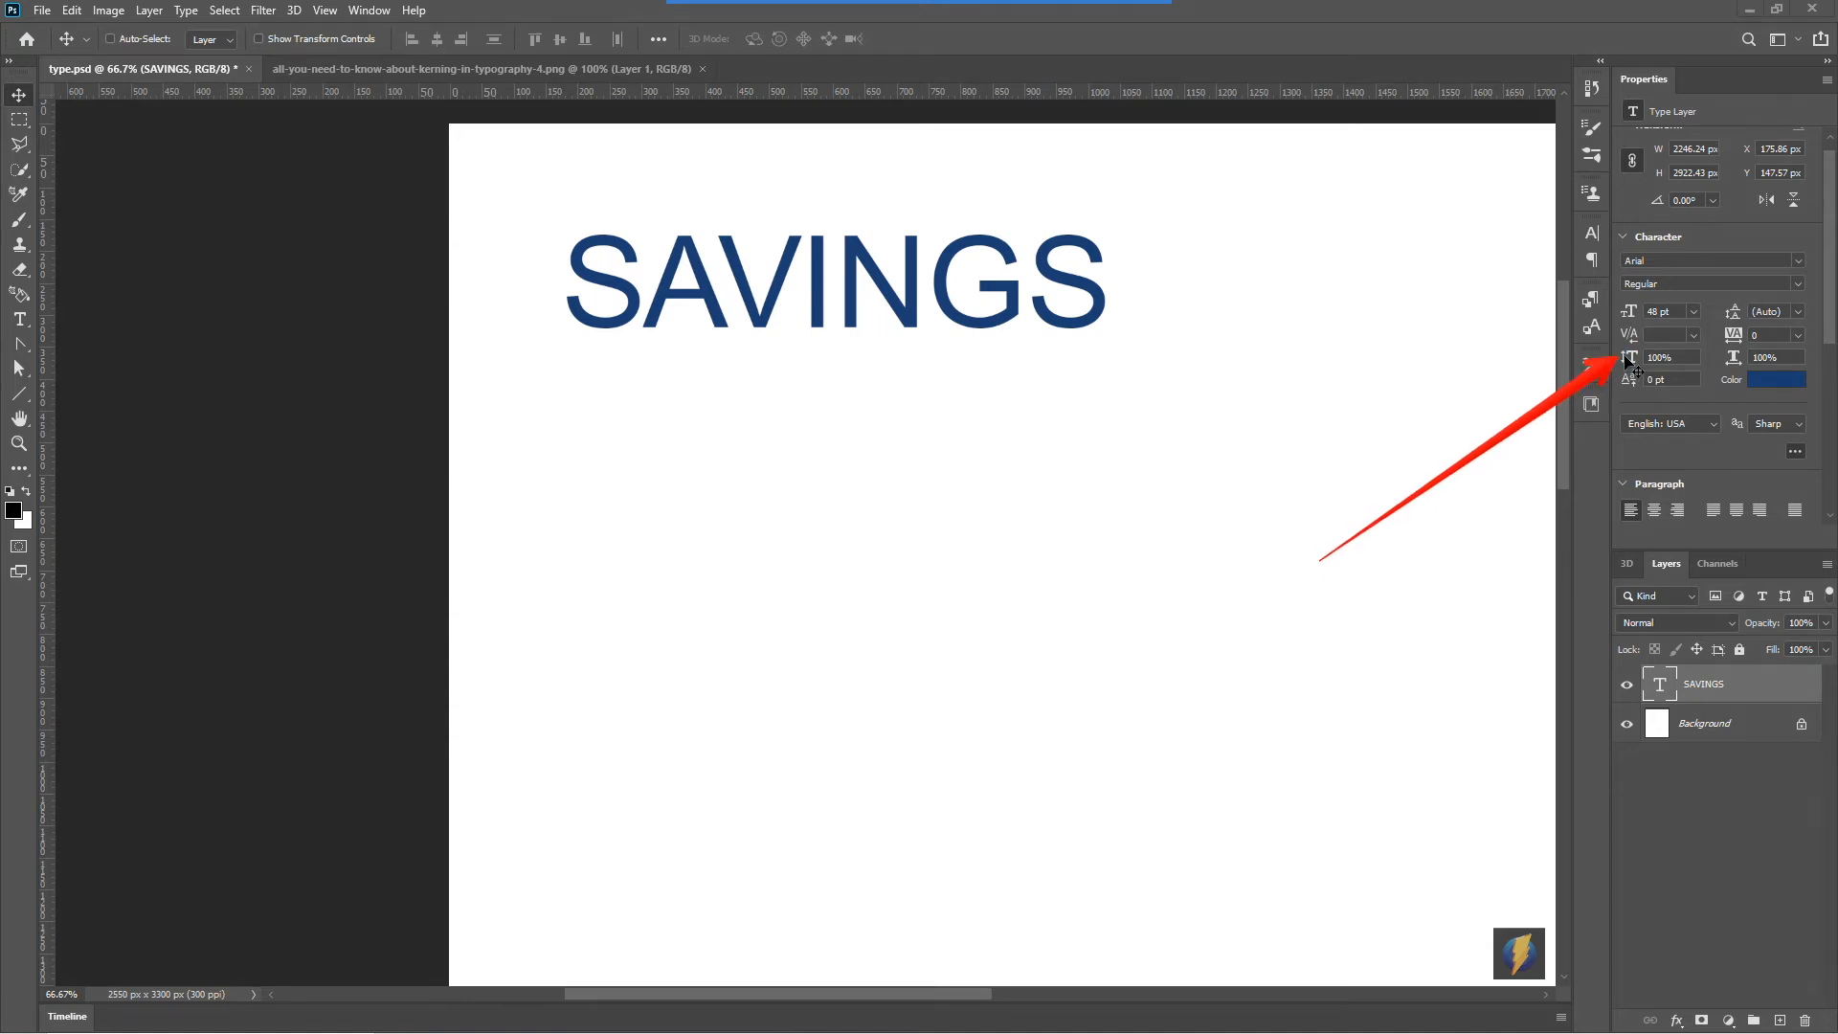
left_click(1634, 363)
type("127")
key("Return")
left_click_drag(1639, 347, 1461, 341)
left_click(1675, 356)
type("100")
key("Return")
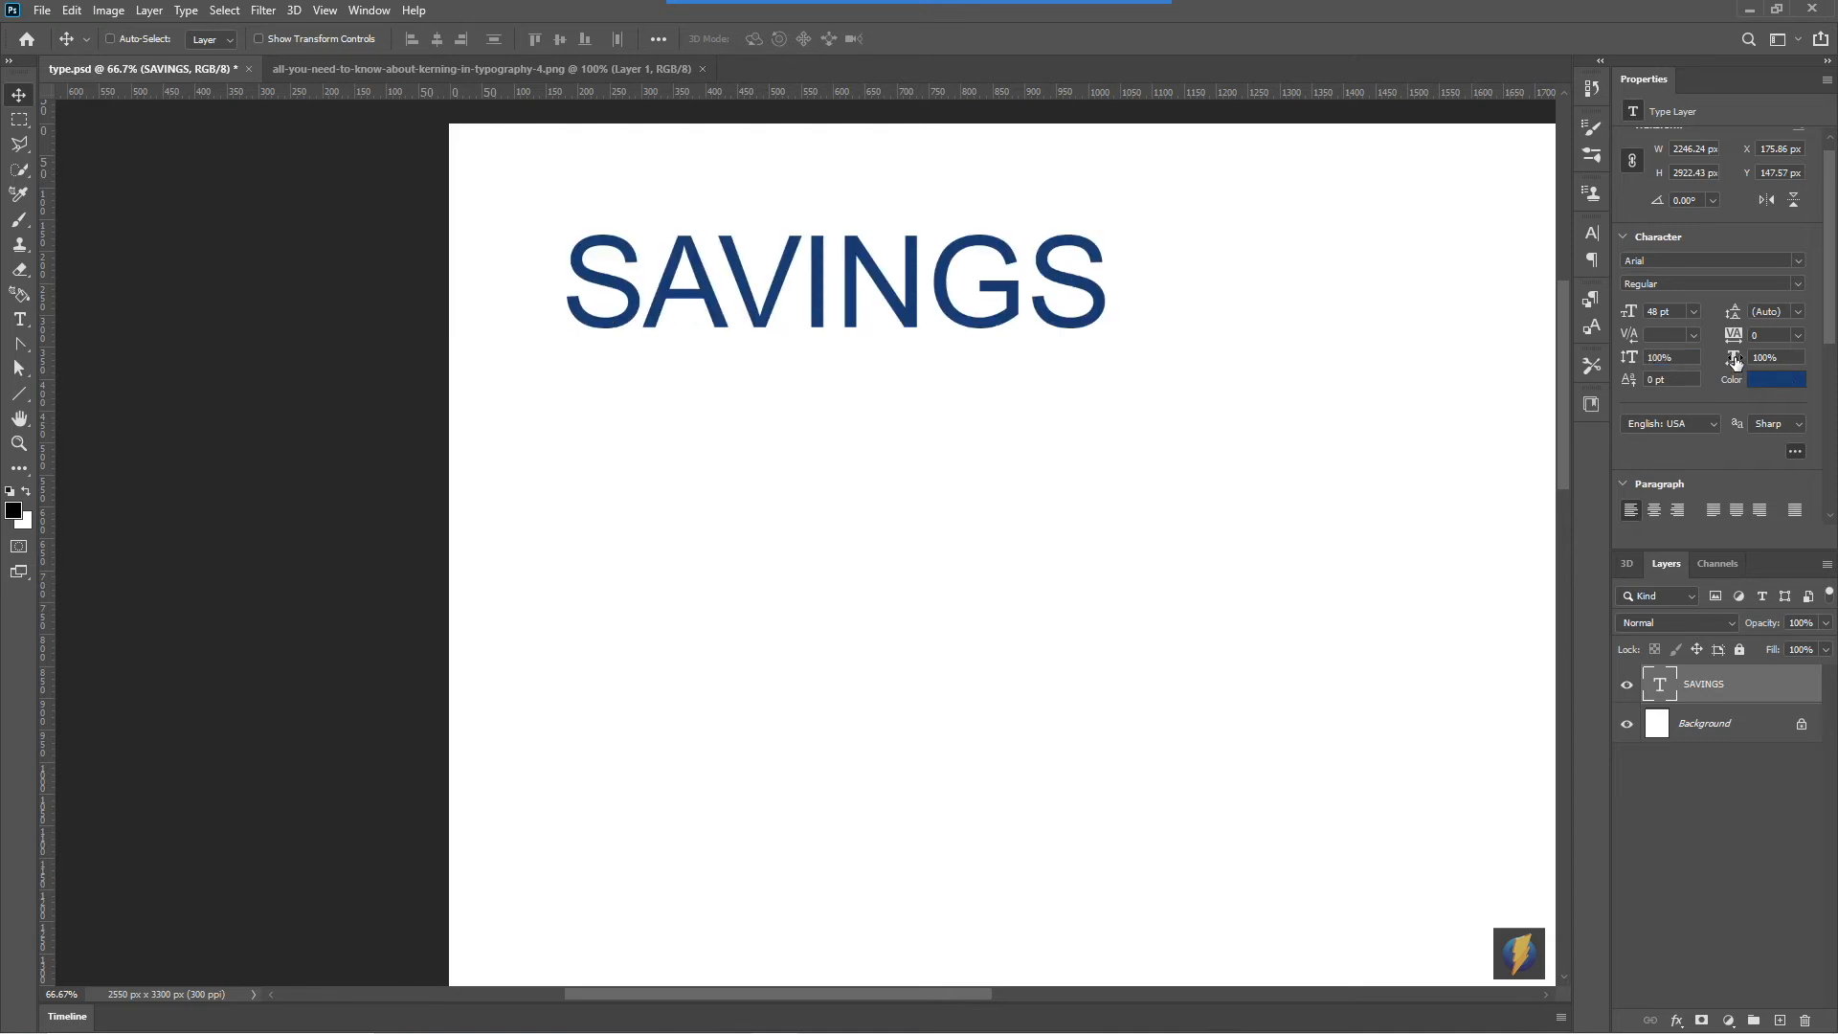
Step: Try horizontal scales of 162% and 36% on the SAVINGS text and restore it to 100%
left_click_drag(1736, 361, 1796, 361)
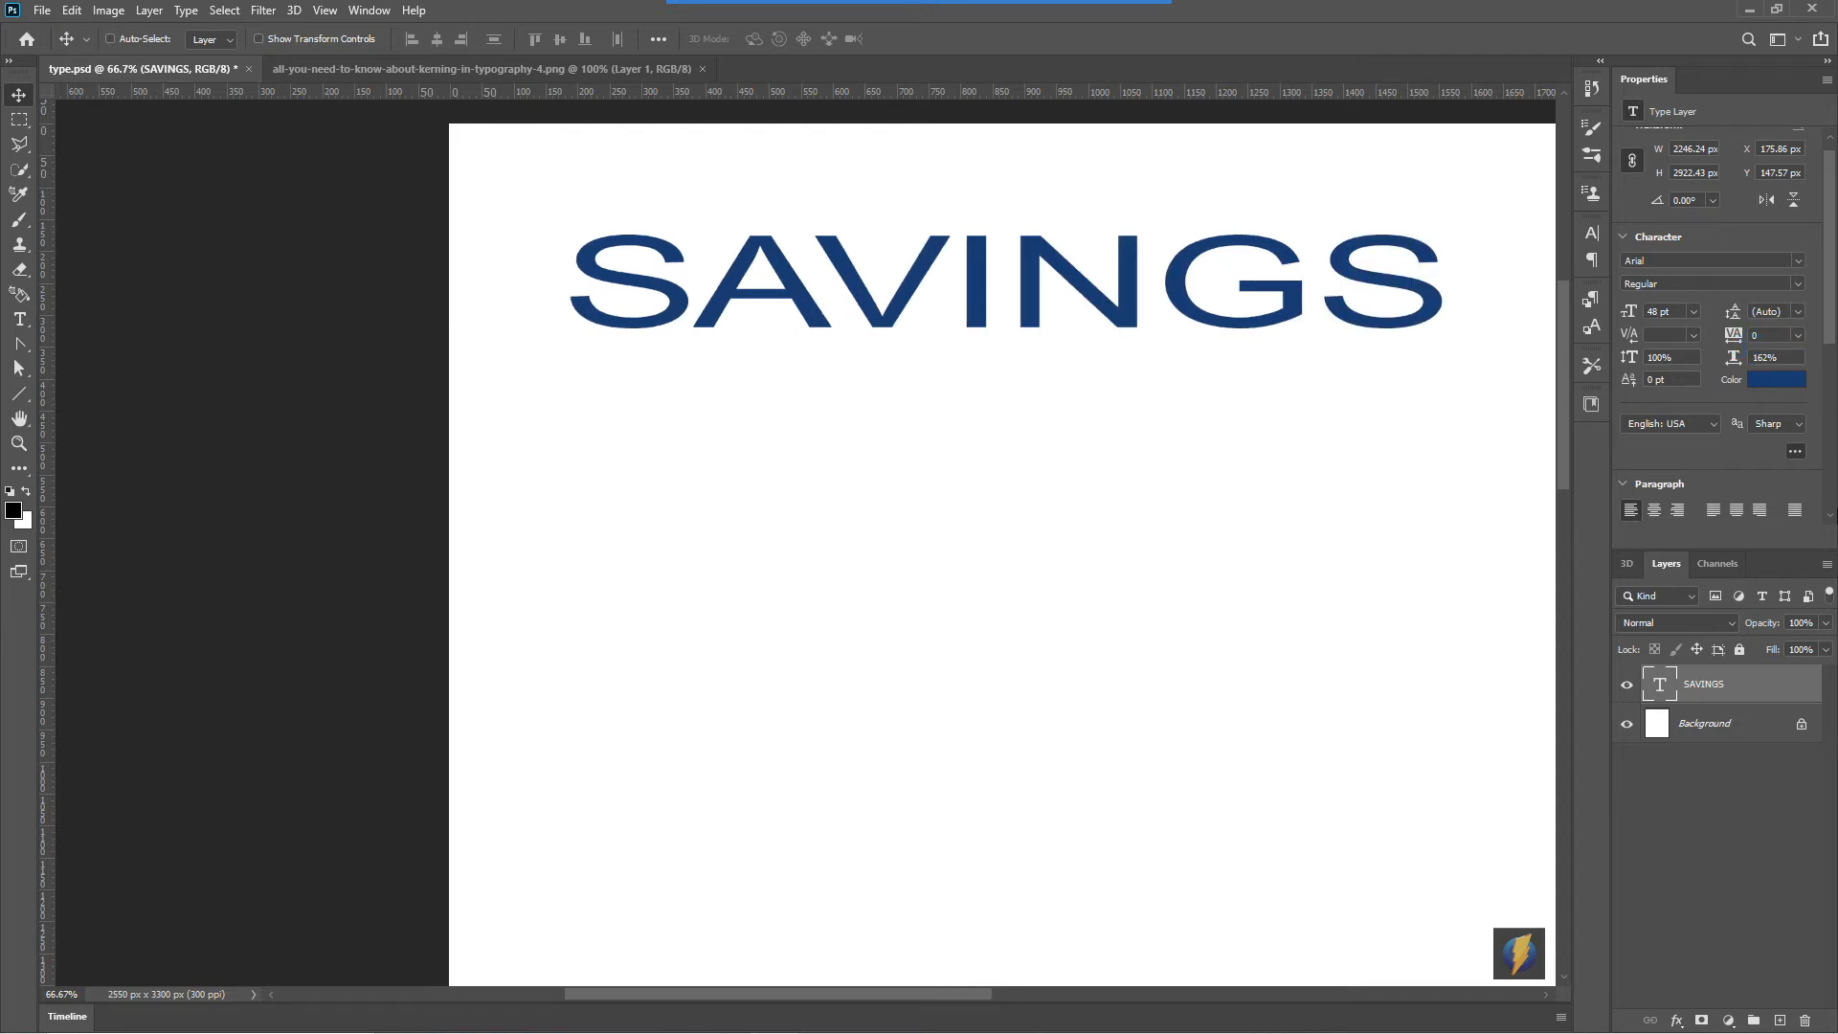
left_click_drag(1733, 356, 1605, 353)
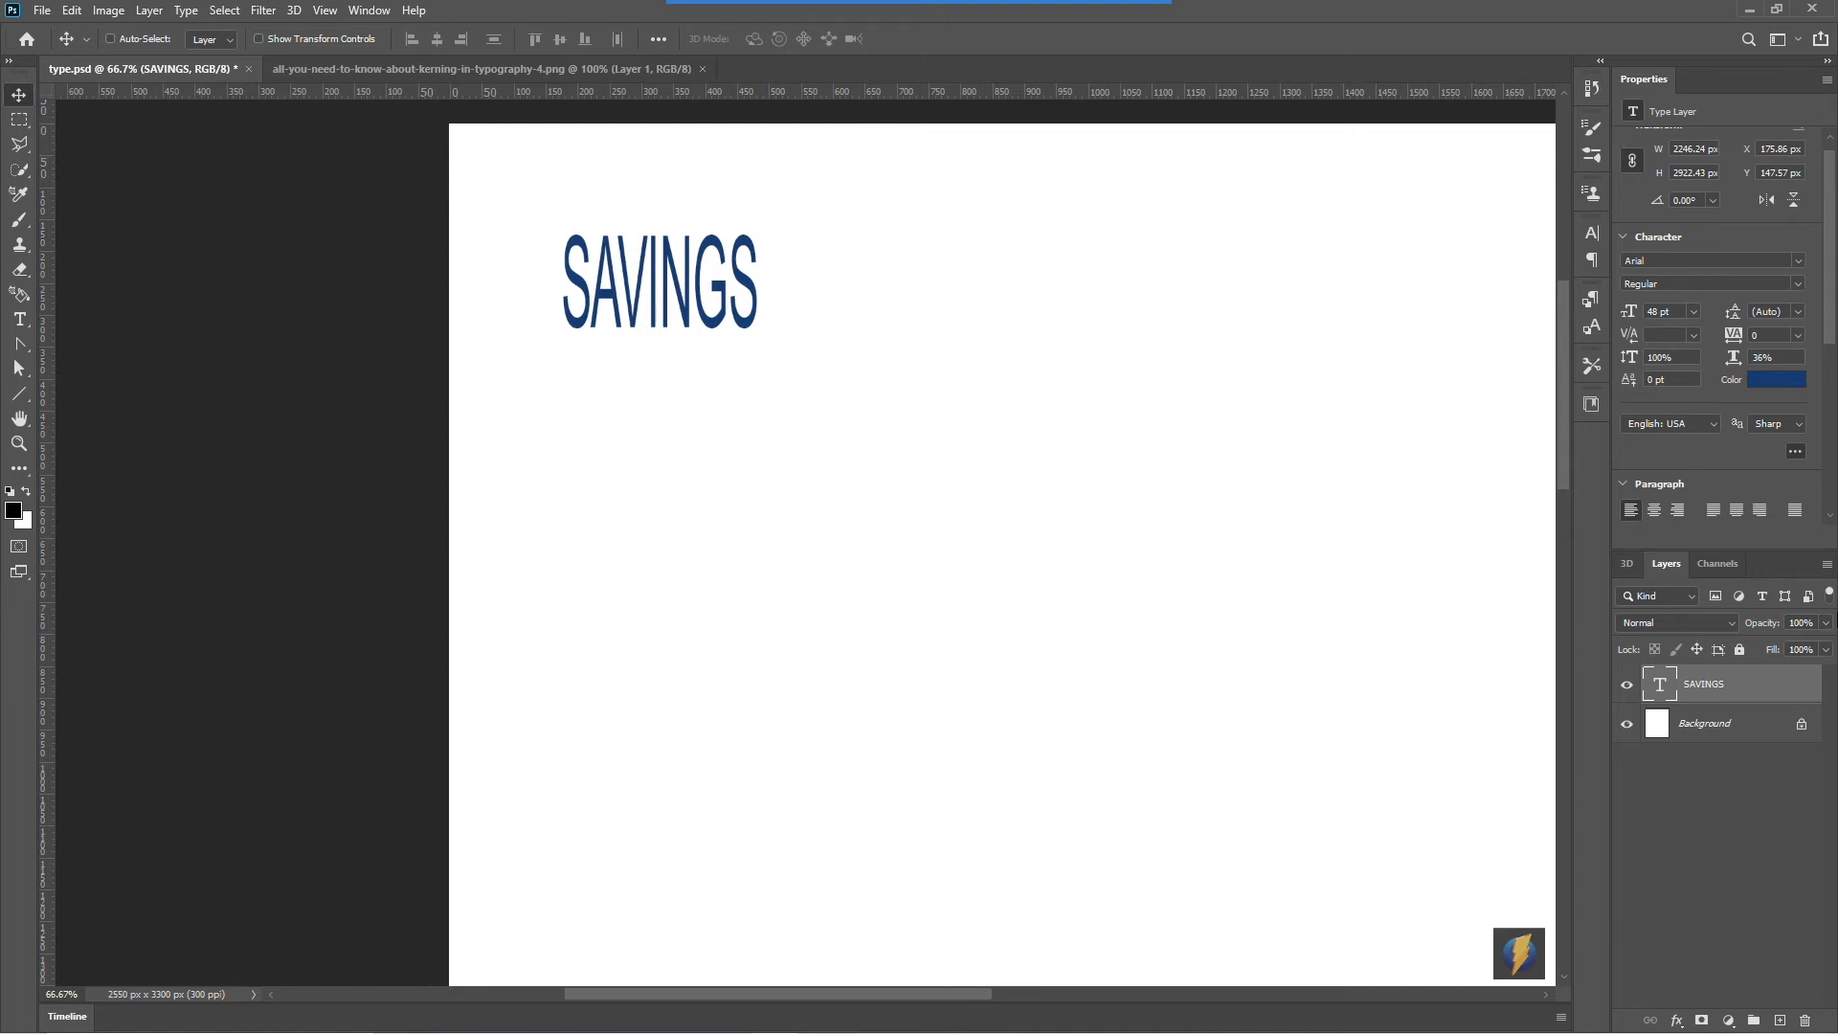
left_click(1769, 358)
type("100")
key("Return")
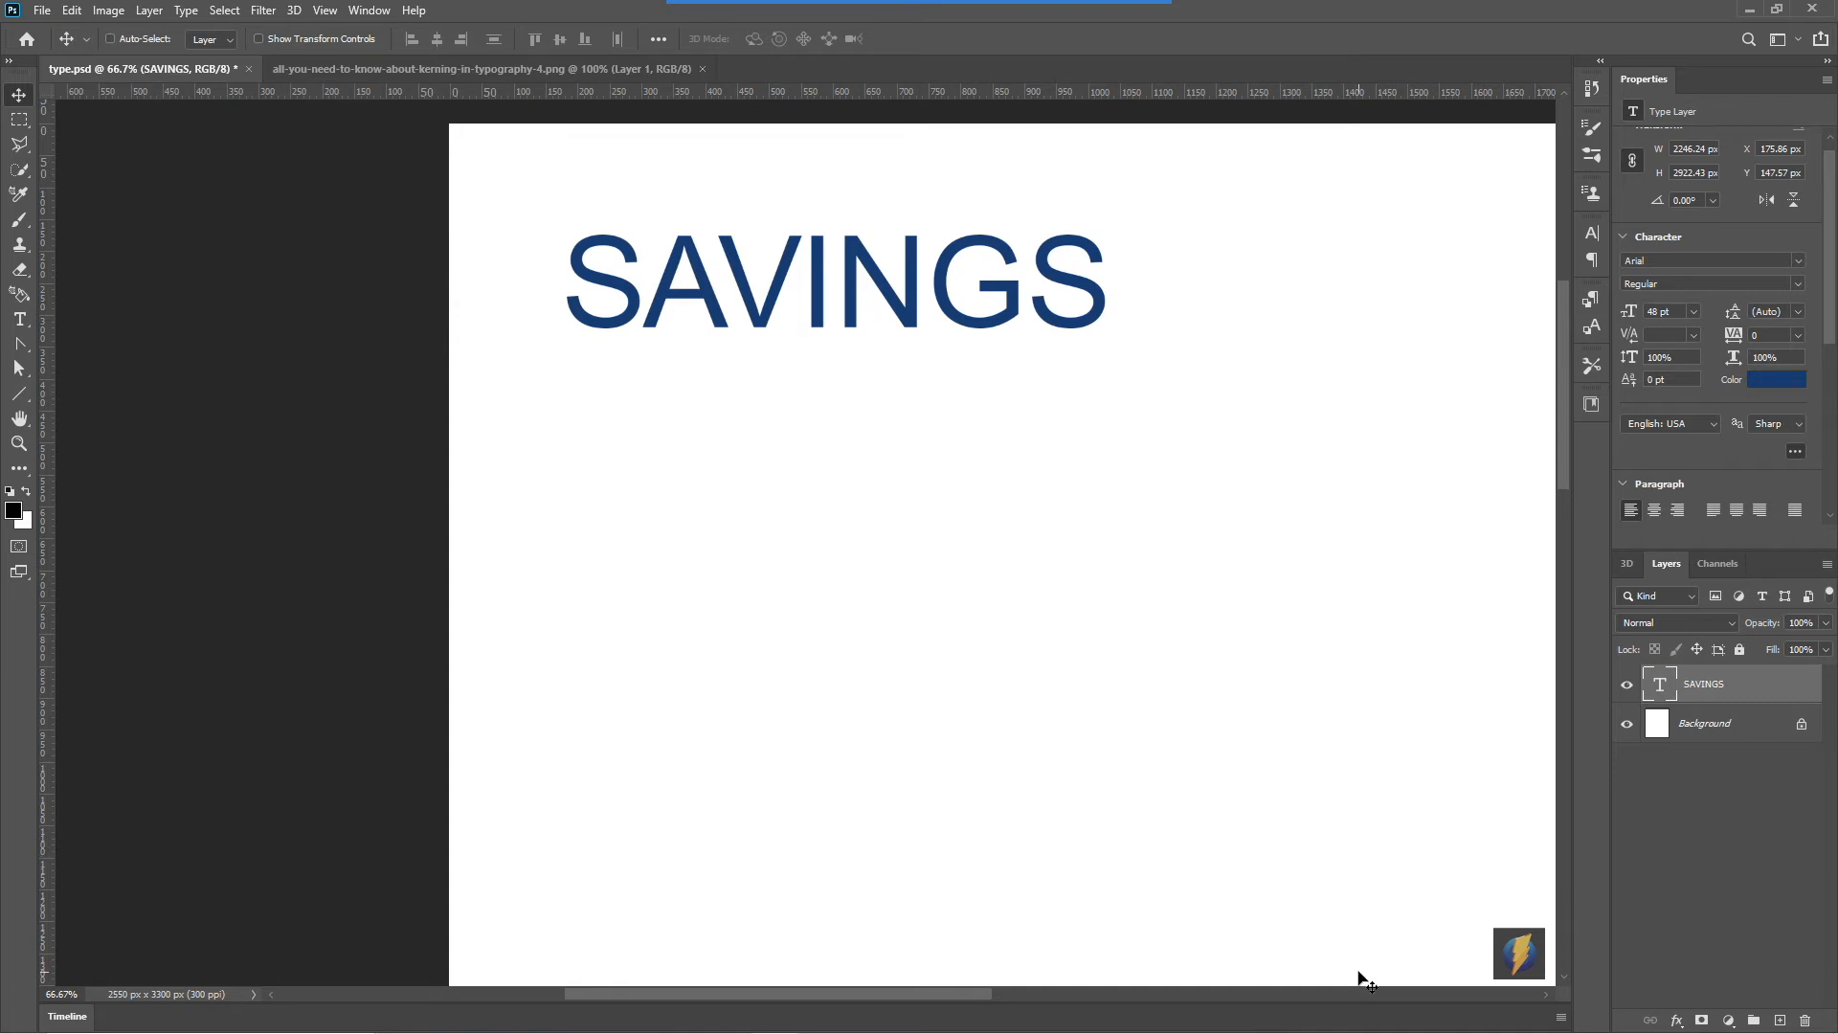
left_click(1004, 40)
mouse_move(1428, 541)
left_mouse_down()
mouse_move(1628, 356)
mouse_move(1733, 361)
mouse_move(1526, 526)
mouse_move(1010, 409)
left_mouse_up()
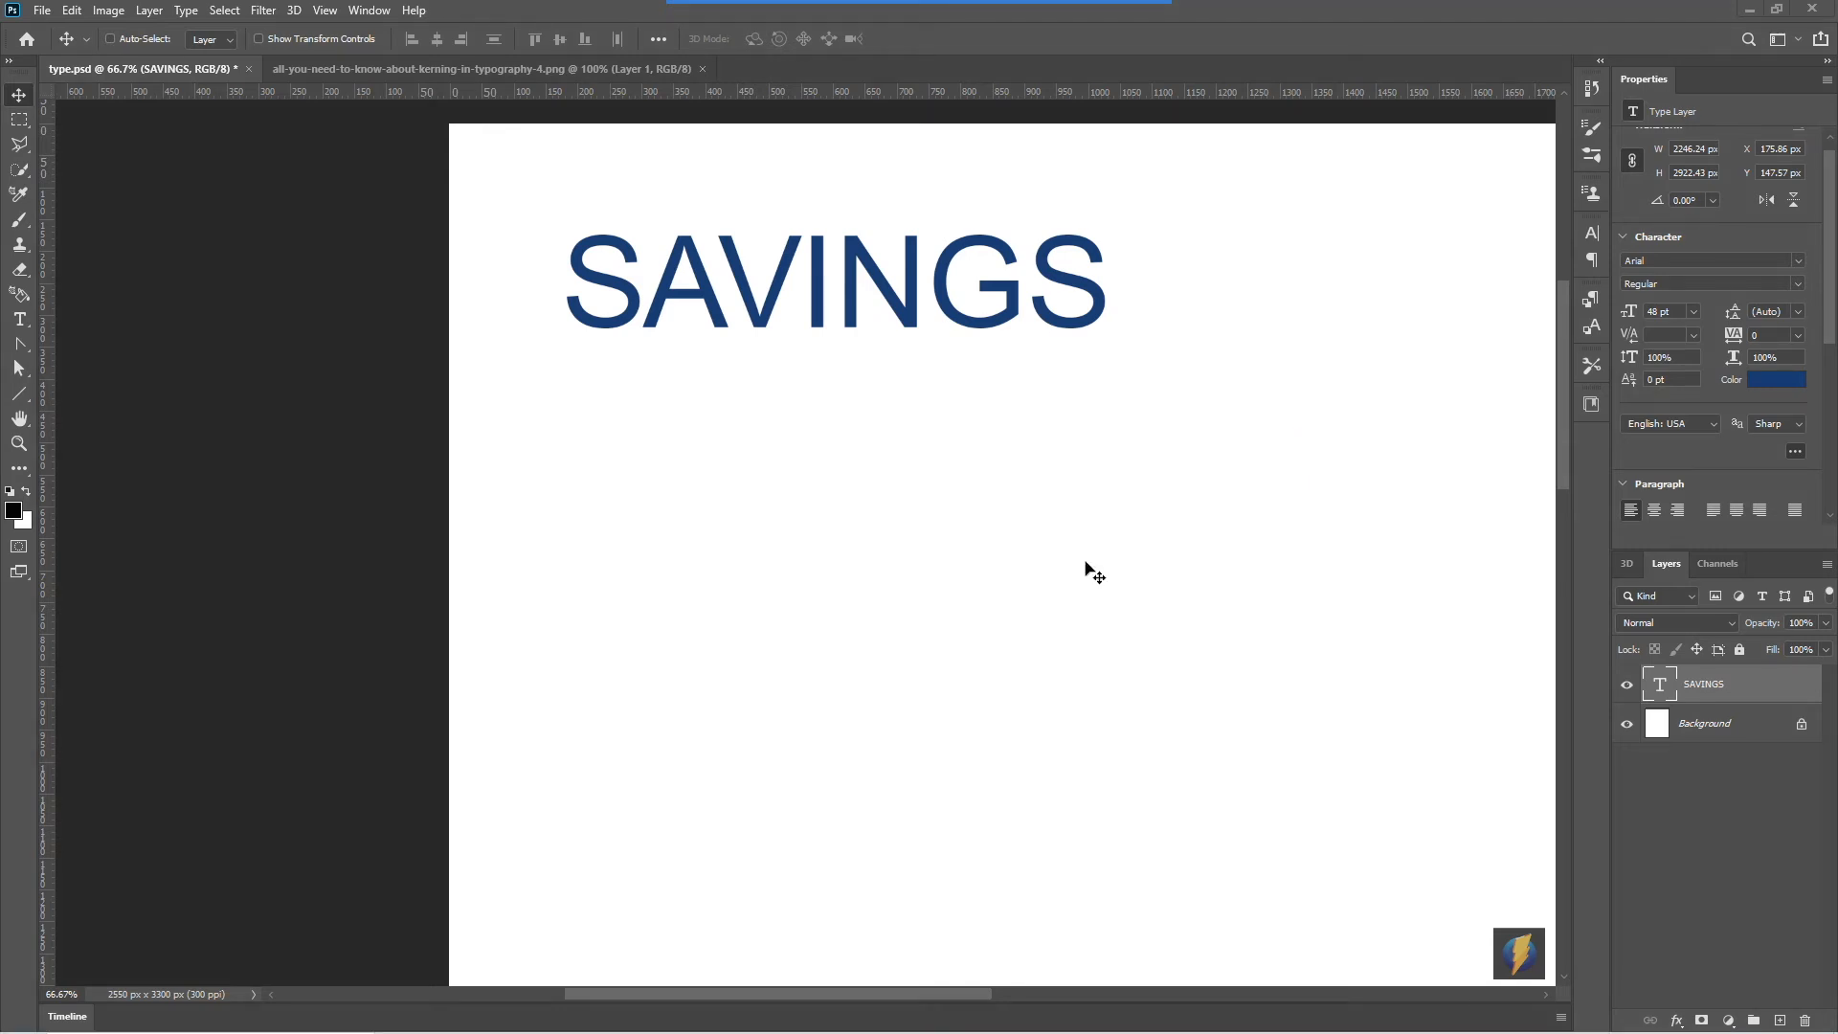
mouse_move(895, 8)
left_click(984, 42)
mouse_move(1197, 497)
left_mouse_down()
mouse_move(1466, 258)
mouse_move(1591, 229)
left_mouse_up()
Step: Show the full character formatting options and try faux bold and faux italic on the SAVINGS text, turning each off again
left_click(1592, 230)
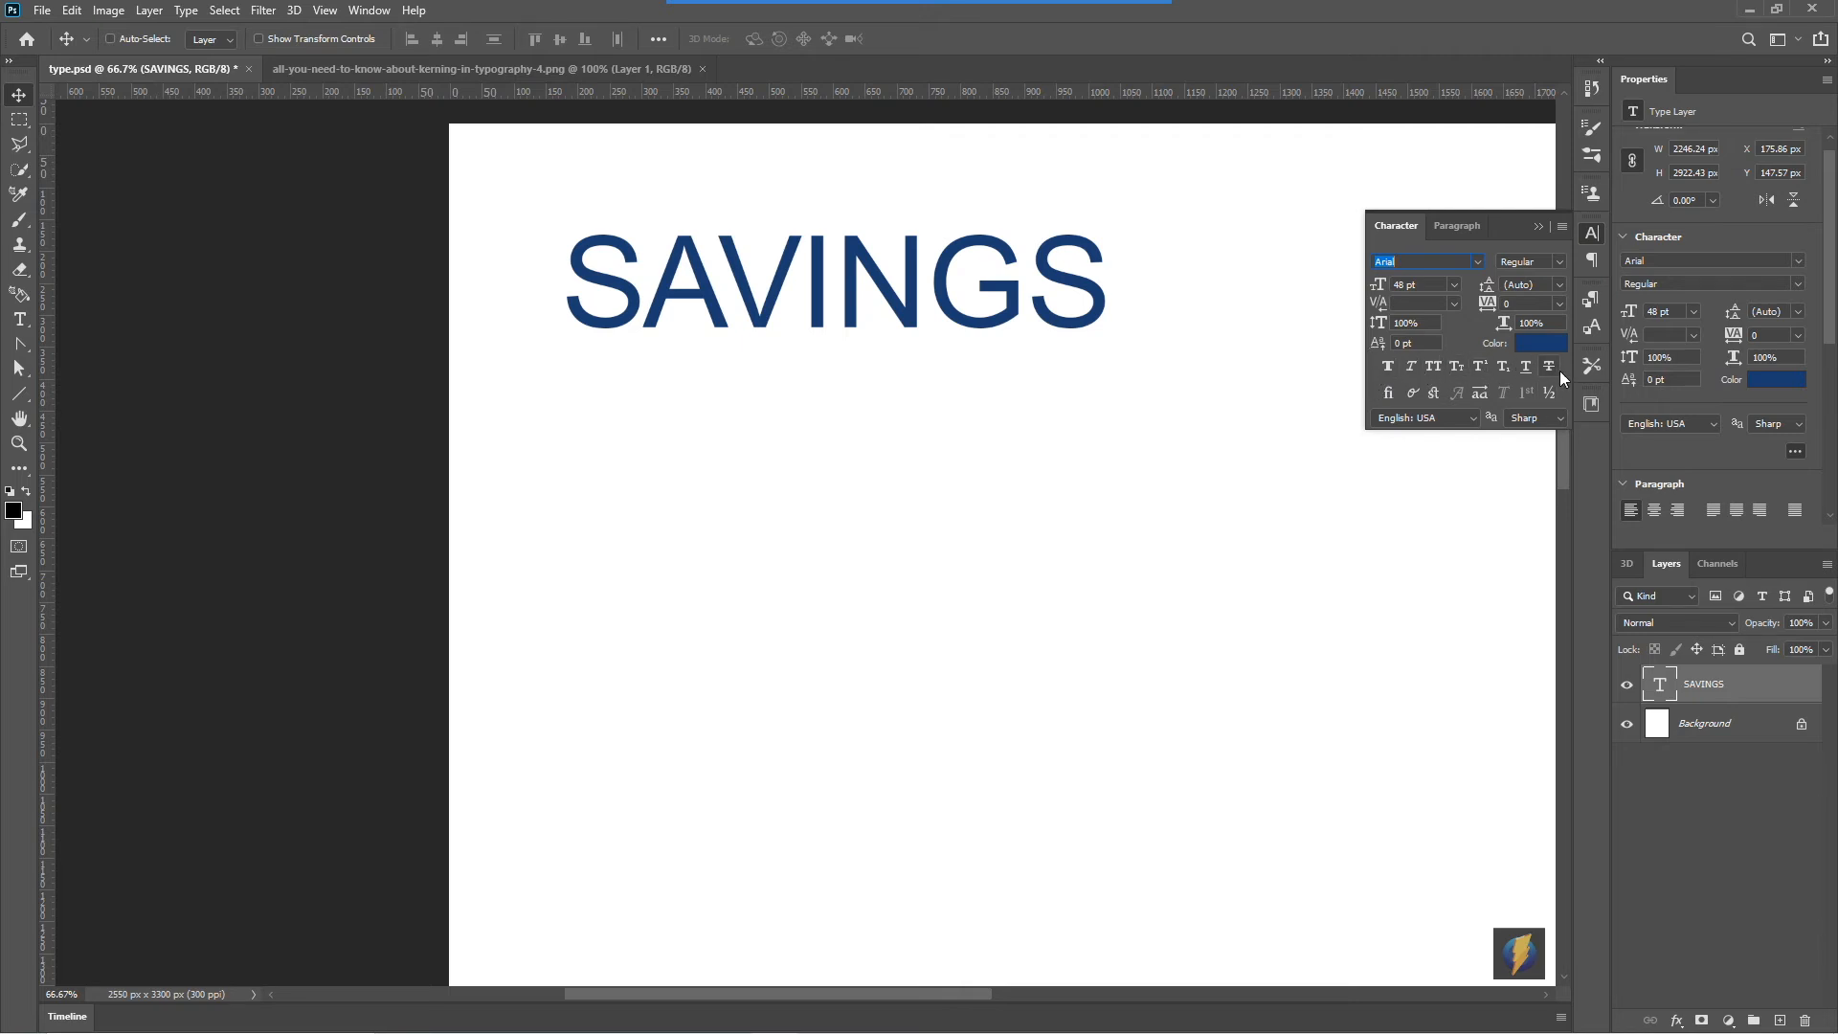
left_click(1387, 366)
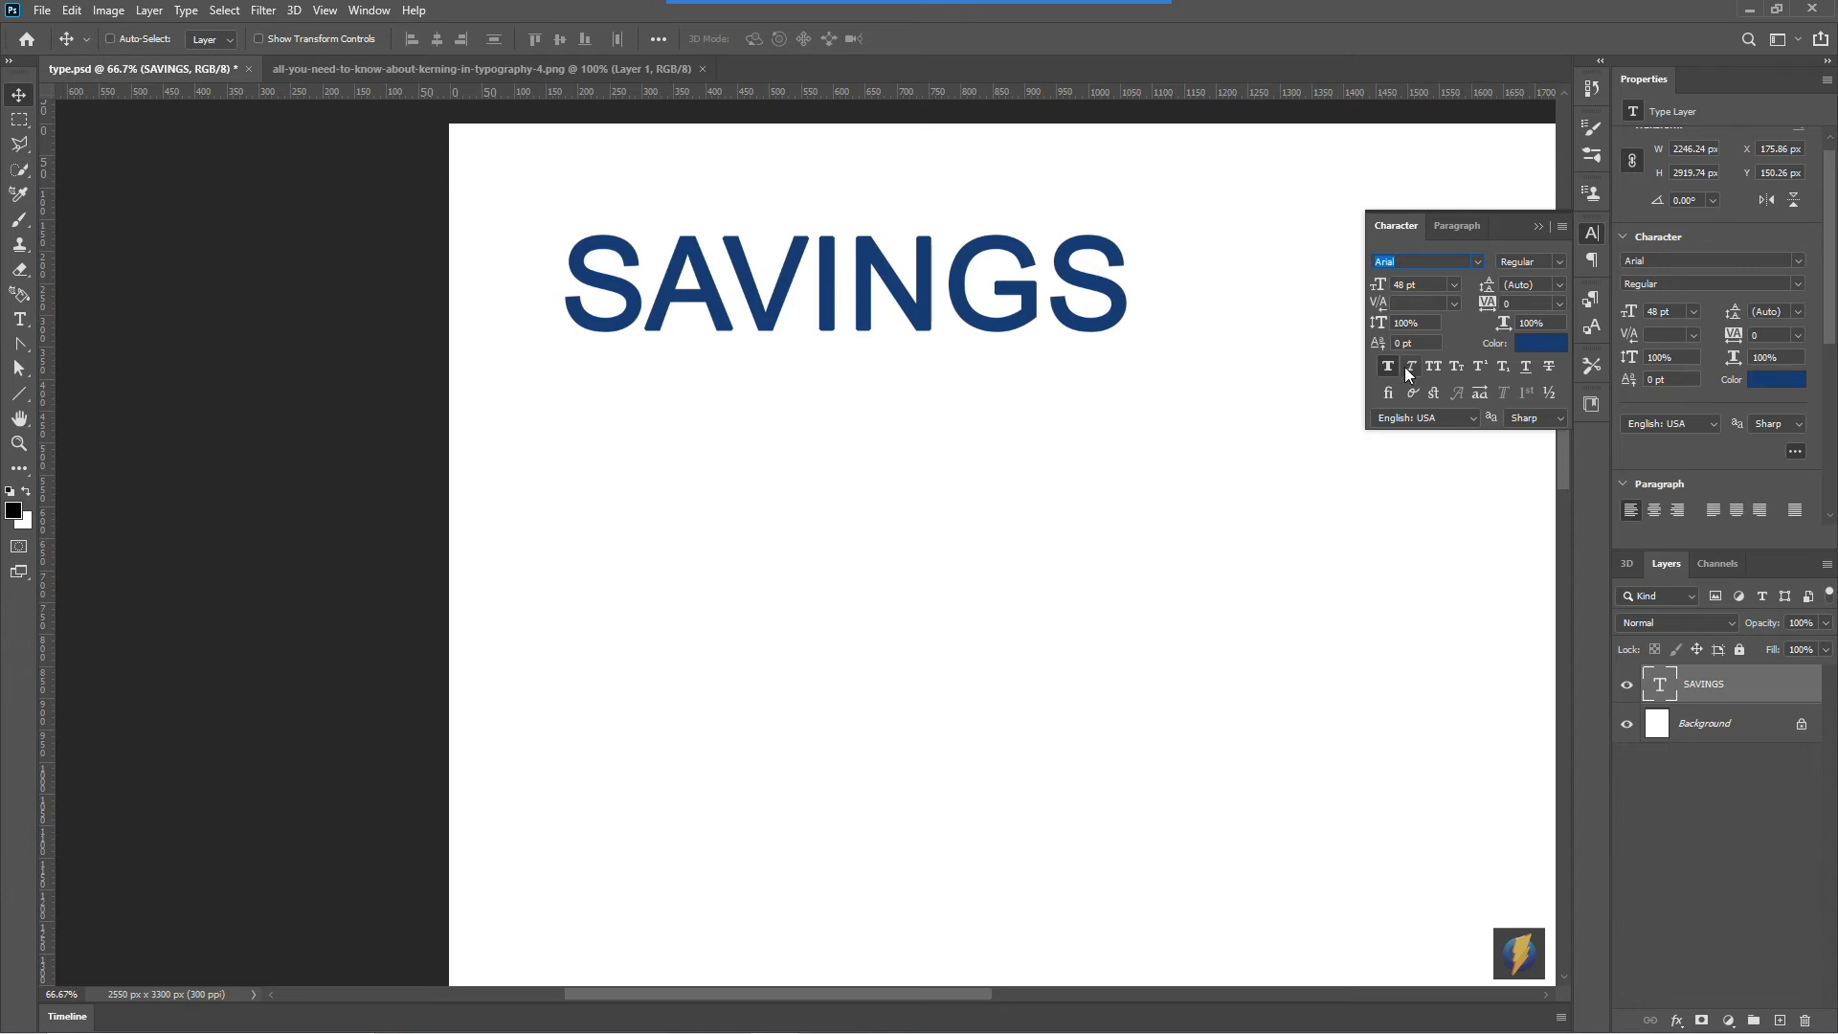
left_click(1387, 365)
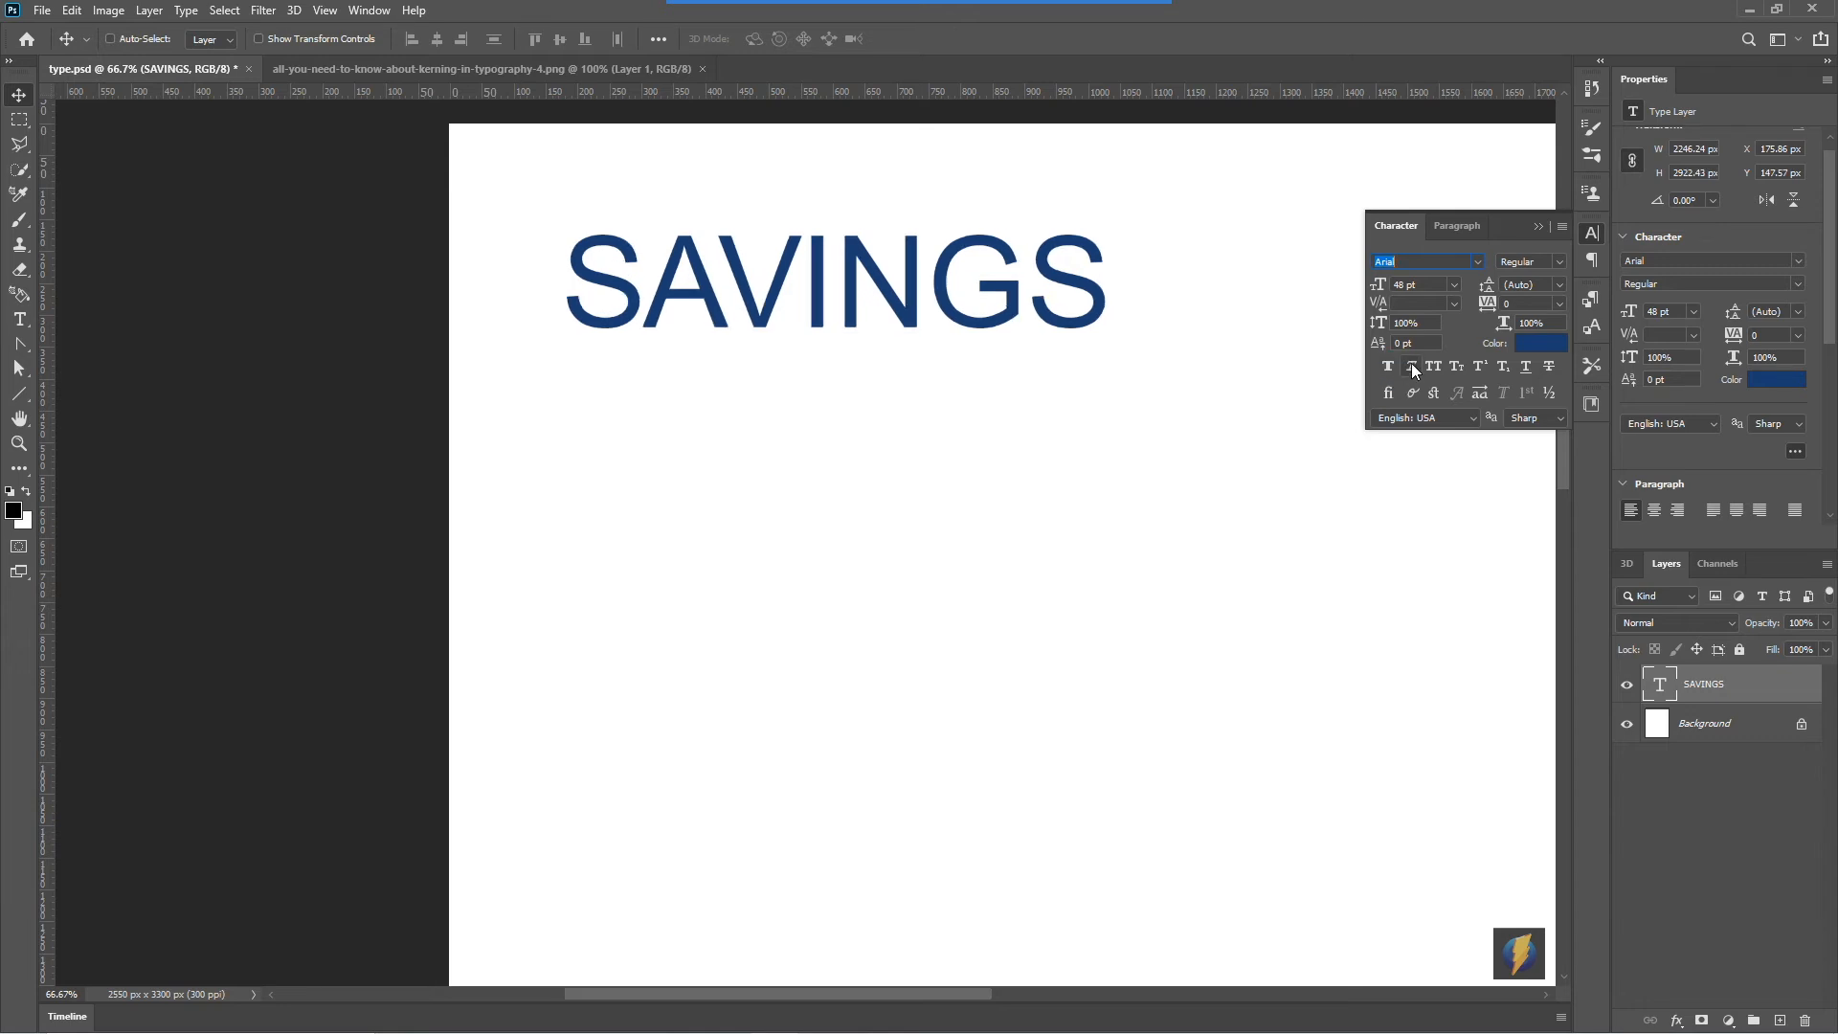
left_click(1413, 368)
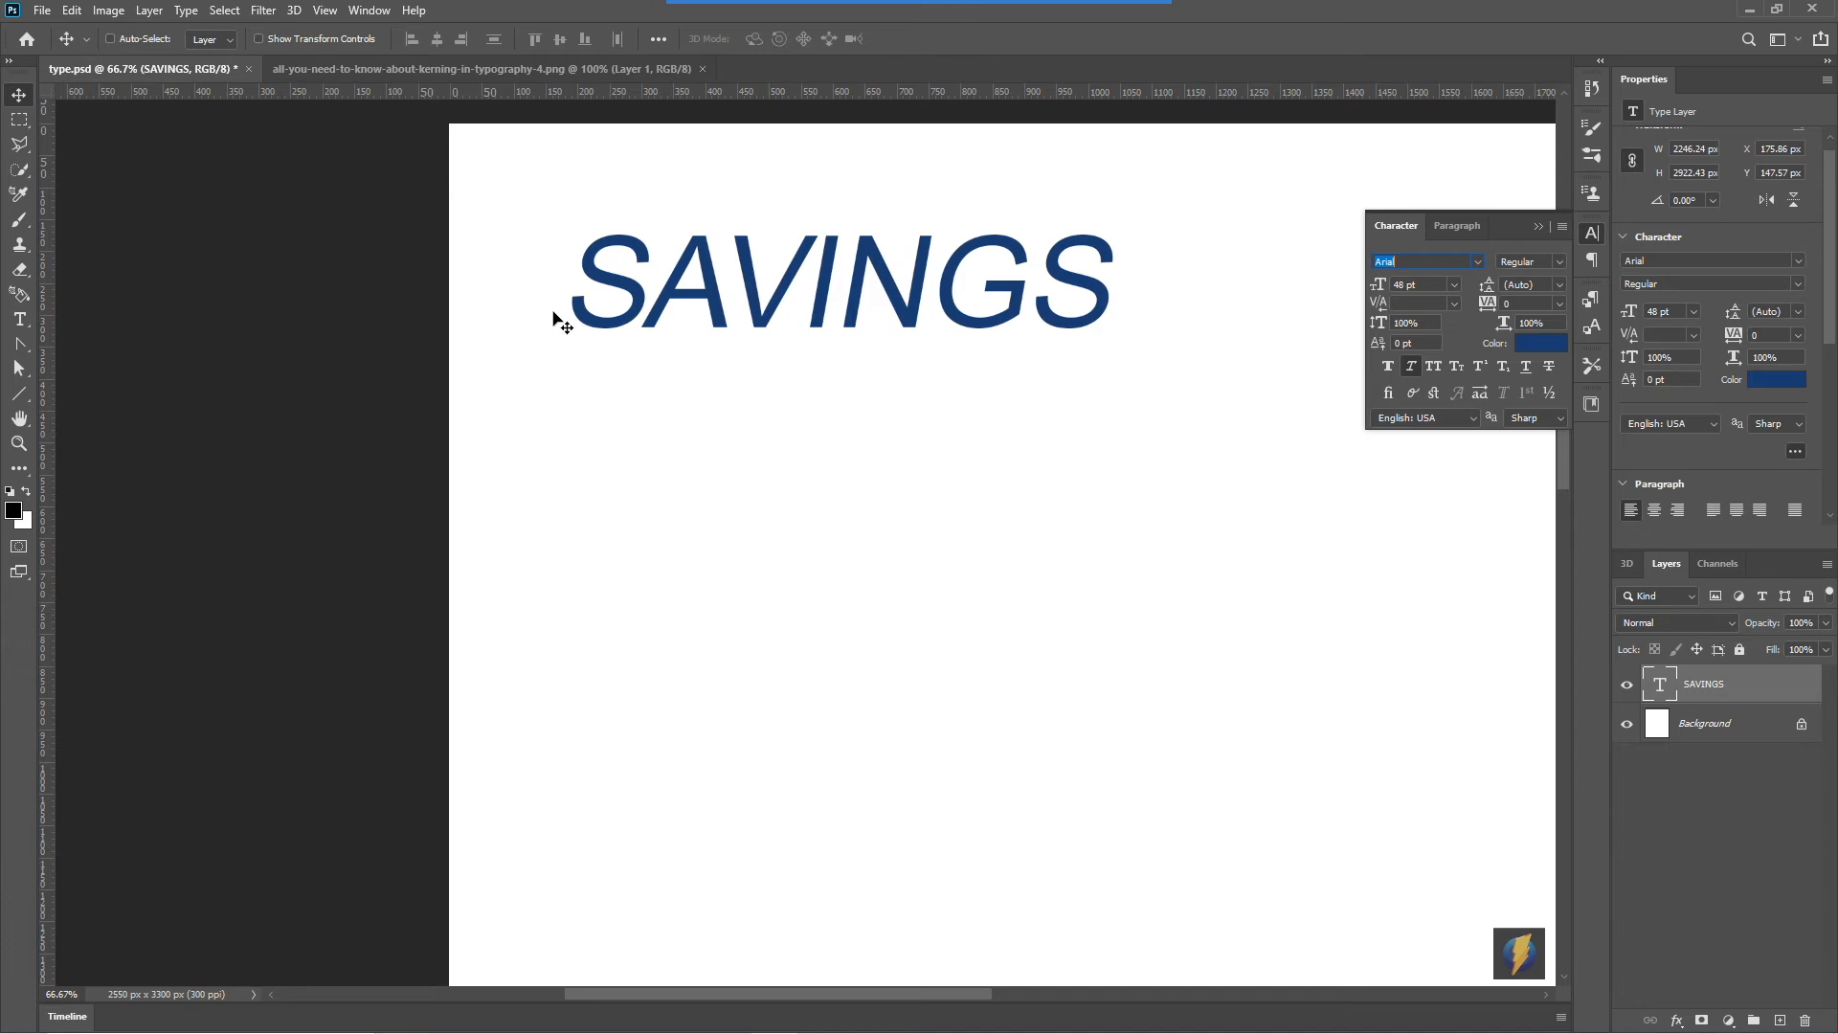
left_click(1413, 366)
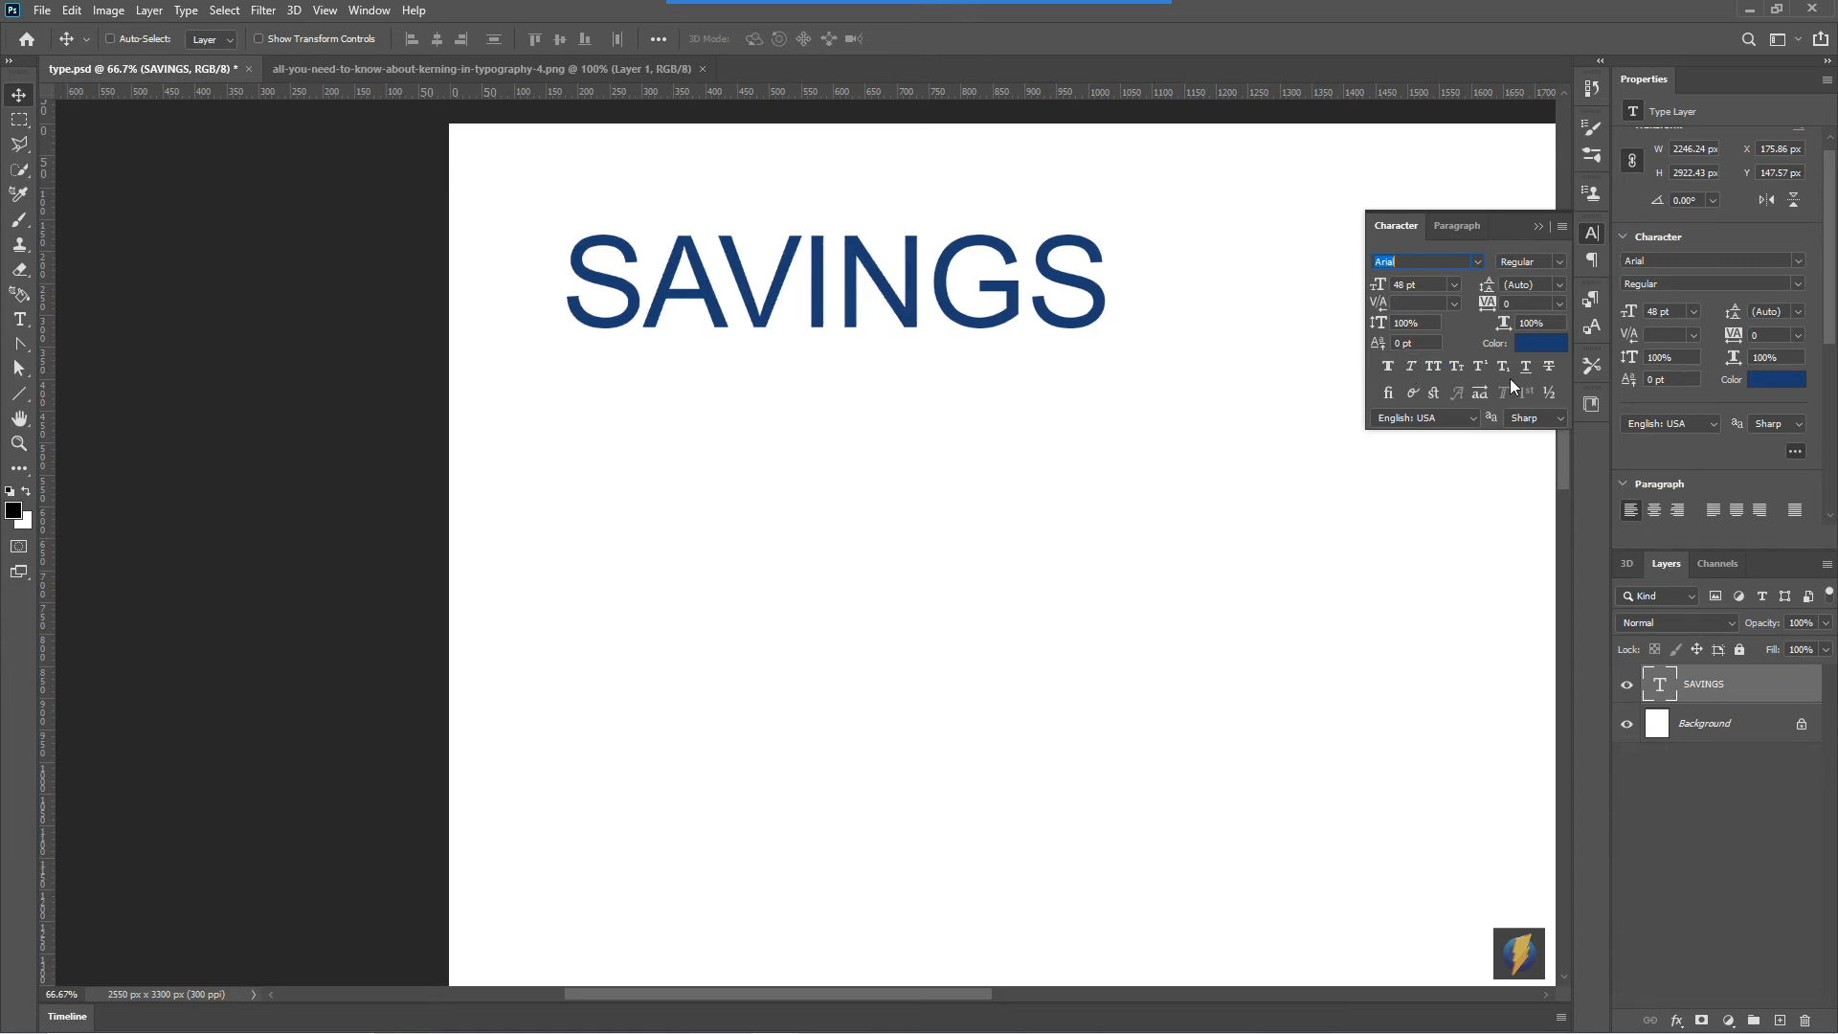
left_click(1479, 262)
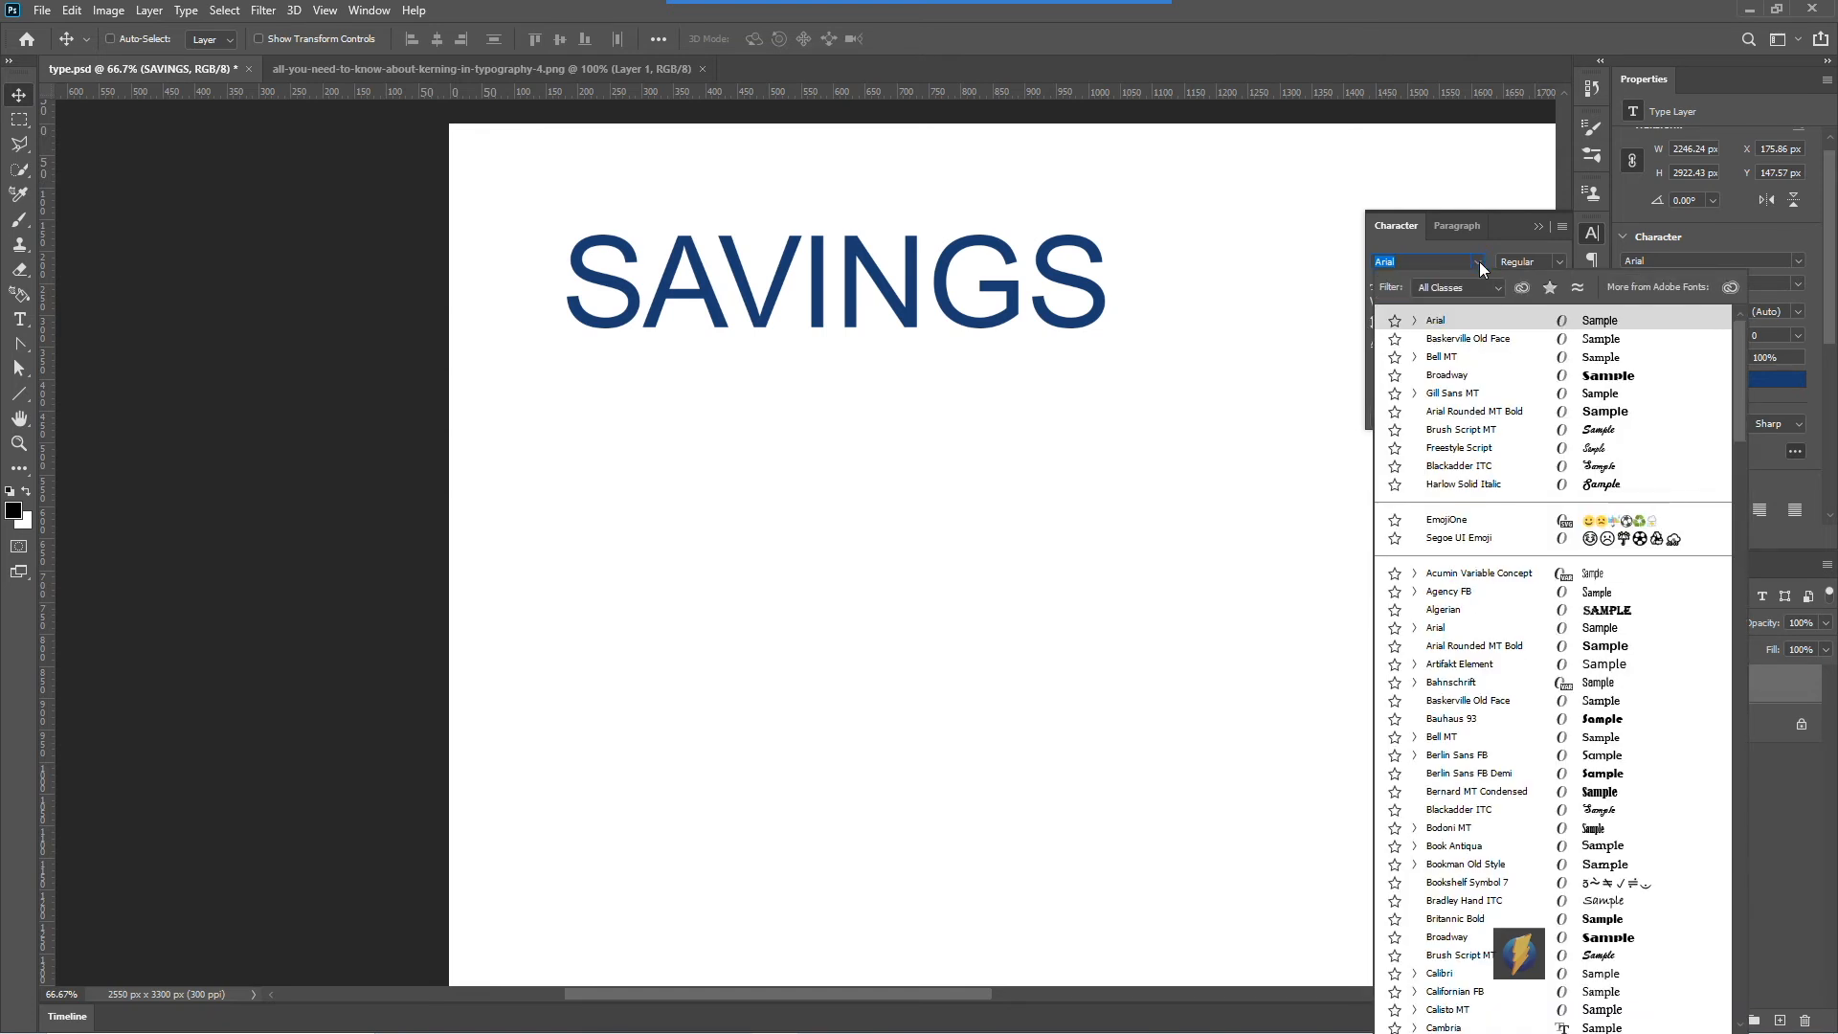
left_click(1480, 261)
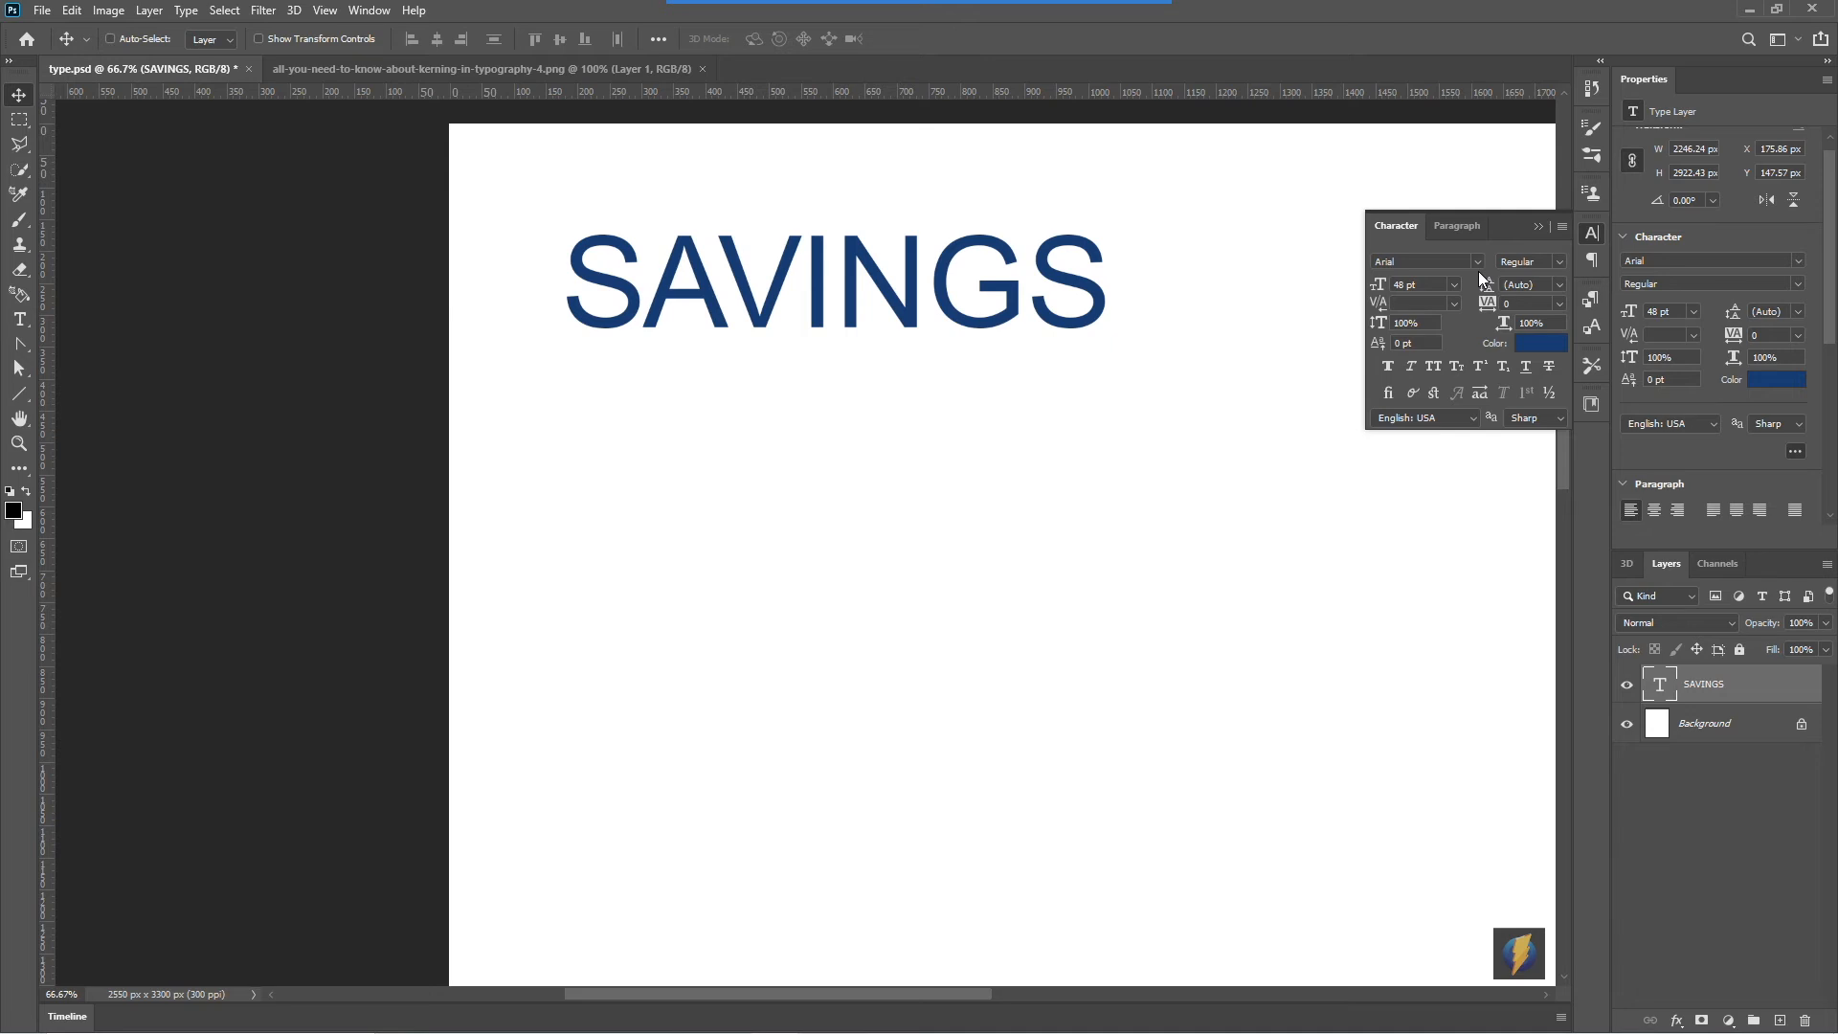
mouse_move(997, 6)
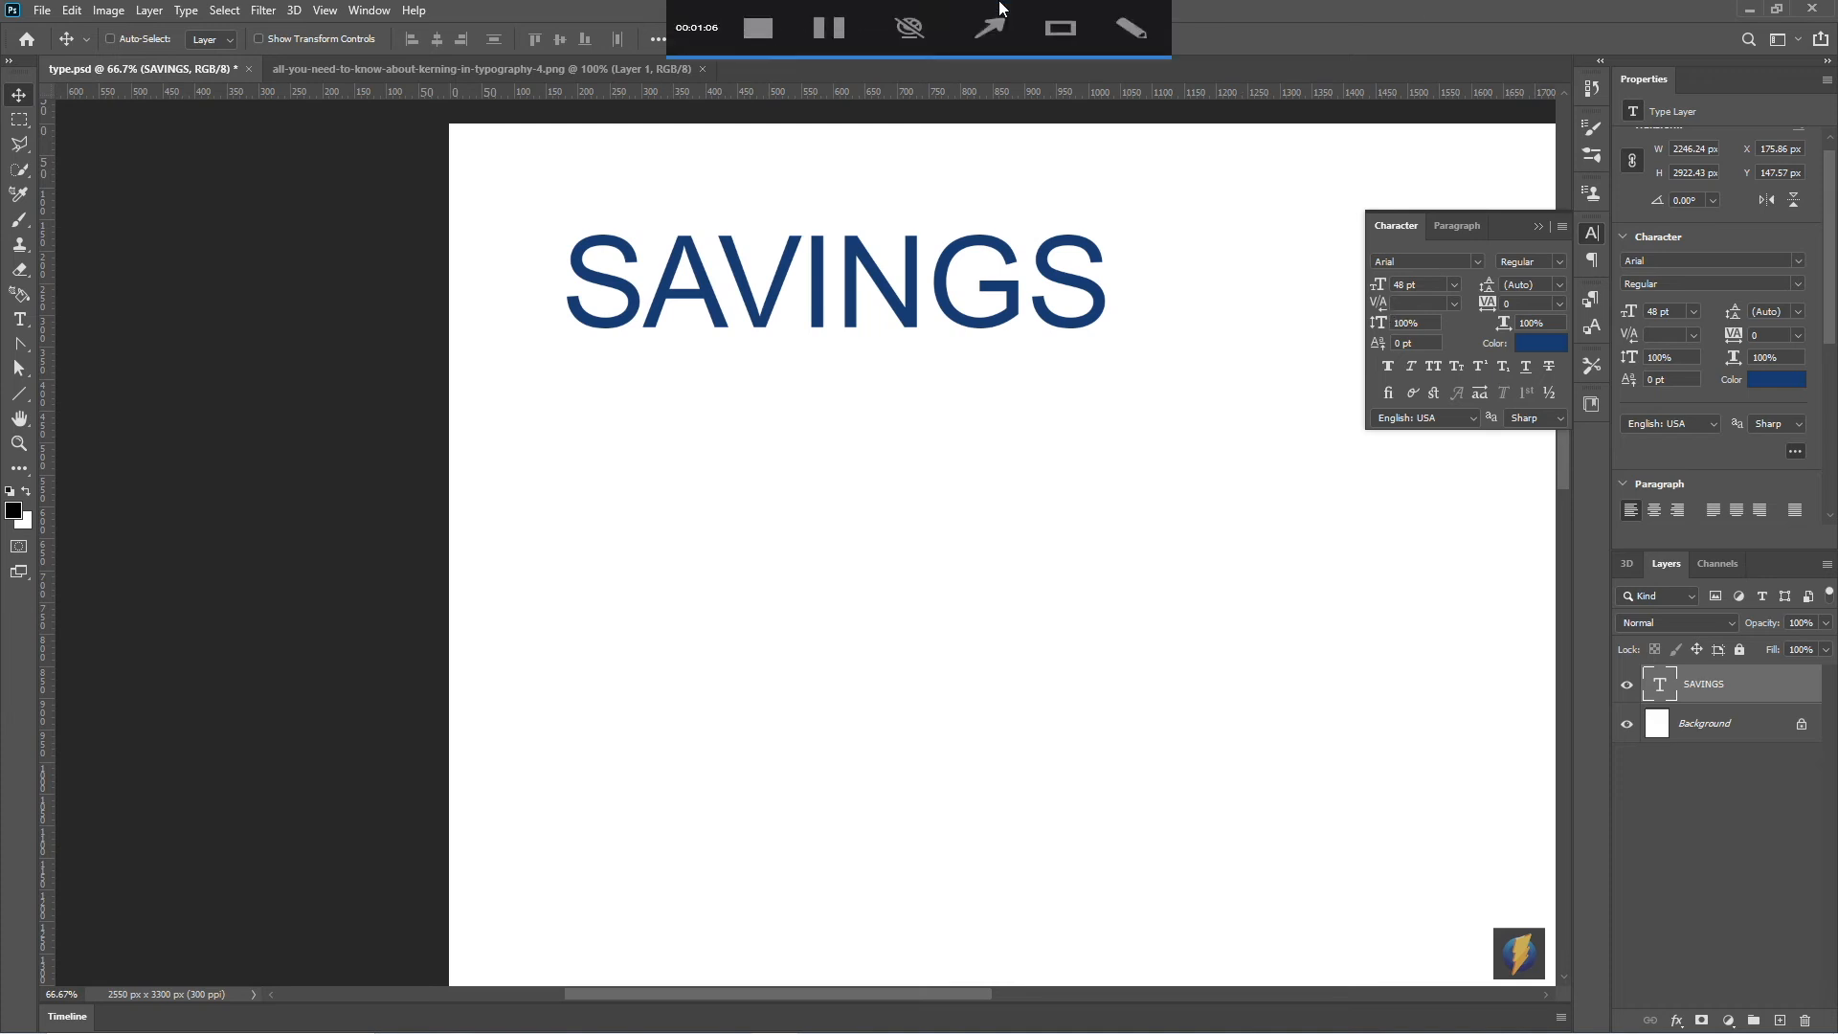
left_click(991, 40)
mouse_move(1170, 470)
left_mouse_down()
mouse_move(1496, 302)
mouse_move(1513, 271)
mouse_move(1686, 452)
mouse_move(1627, 282)
mouse_move(1645, 292)
mouse_move(1510, 368)
mouse_move(1439, 301)
mouse_move(1494, 259)
left_mouse_up()
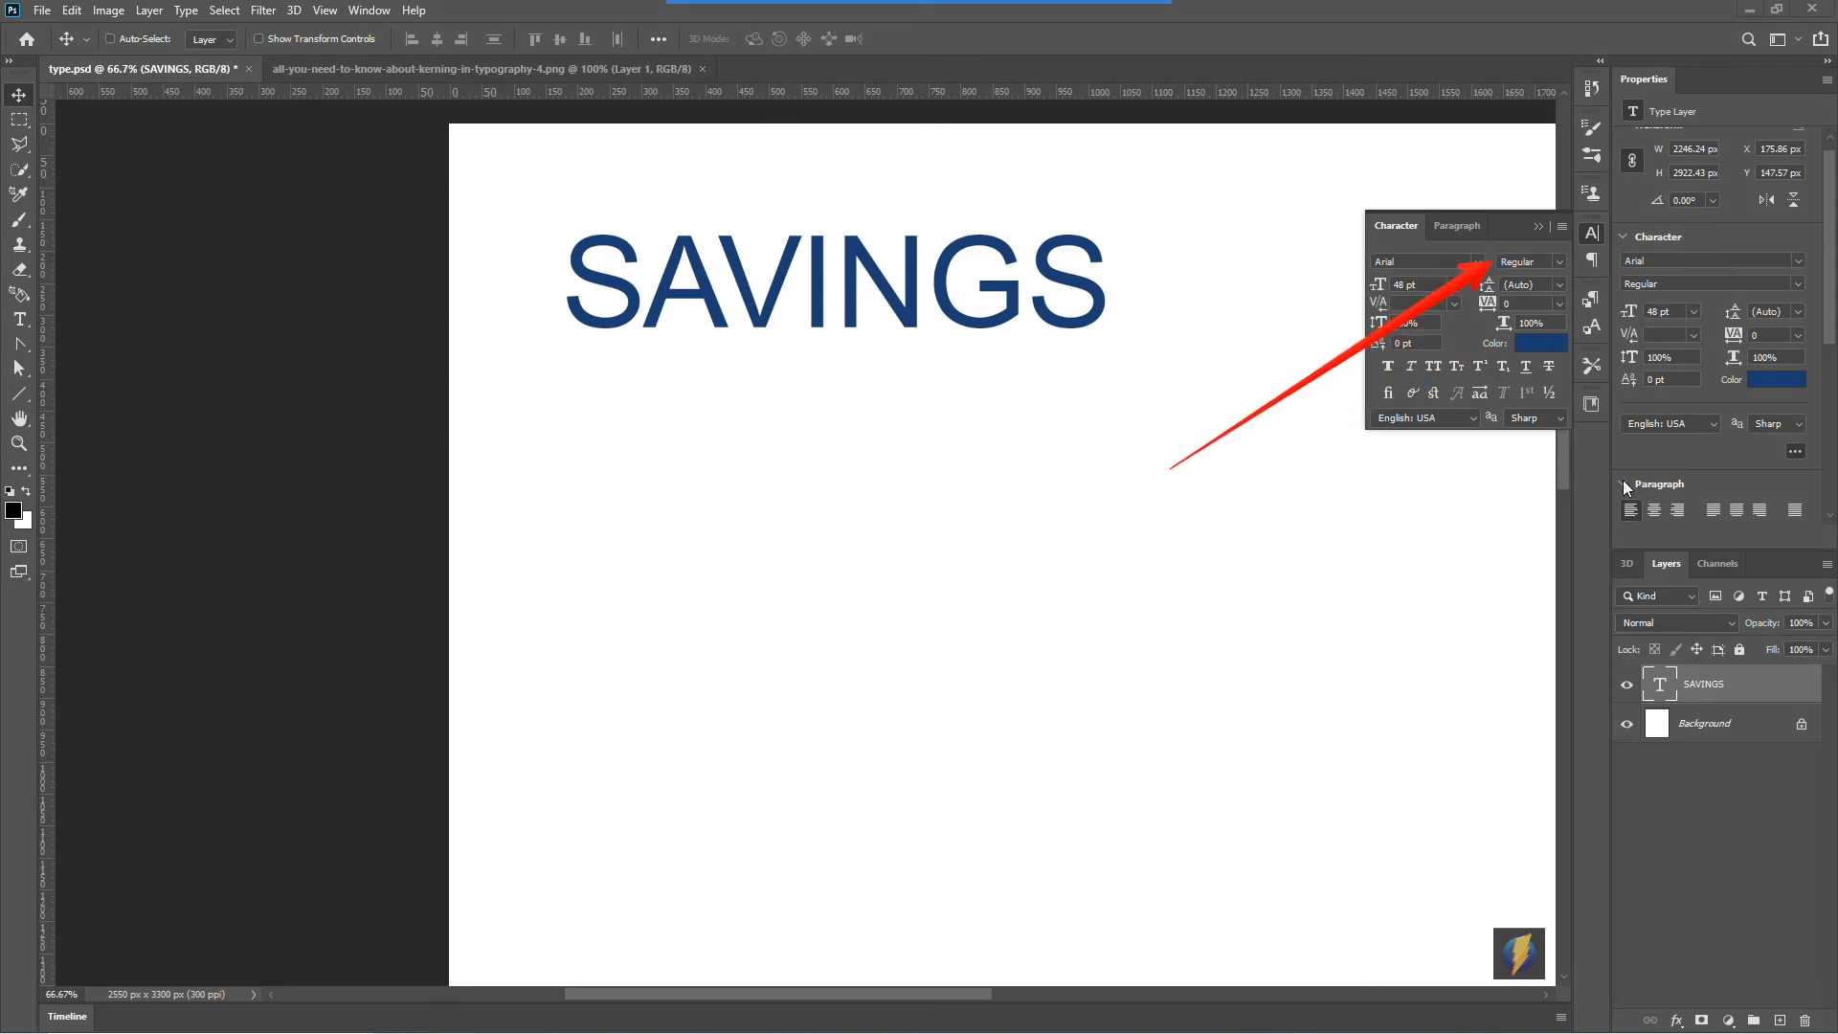
Step: Try the Arial styles Narrow, Narrow Italic, Narrow Bold and Narrow Bold Italic on the SAVINGS text and return it to Regular
left_click(1560, 262)
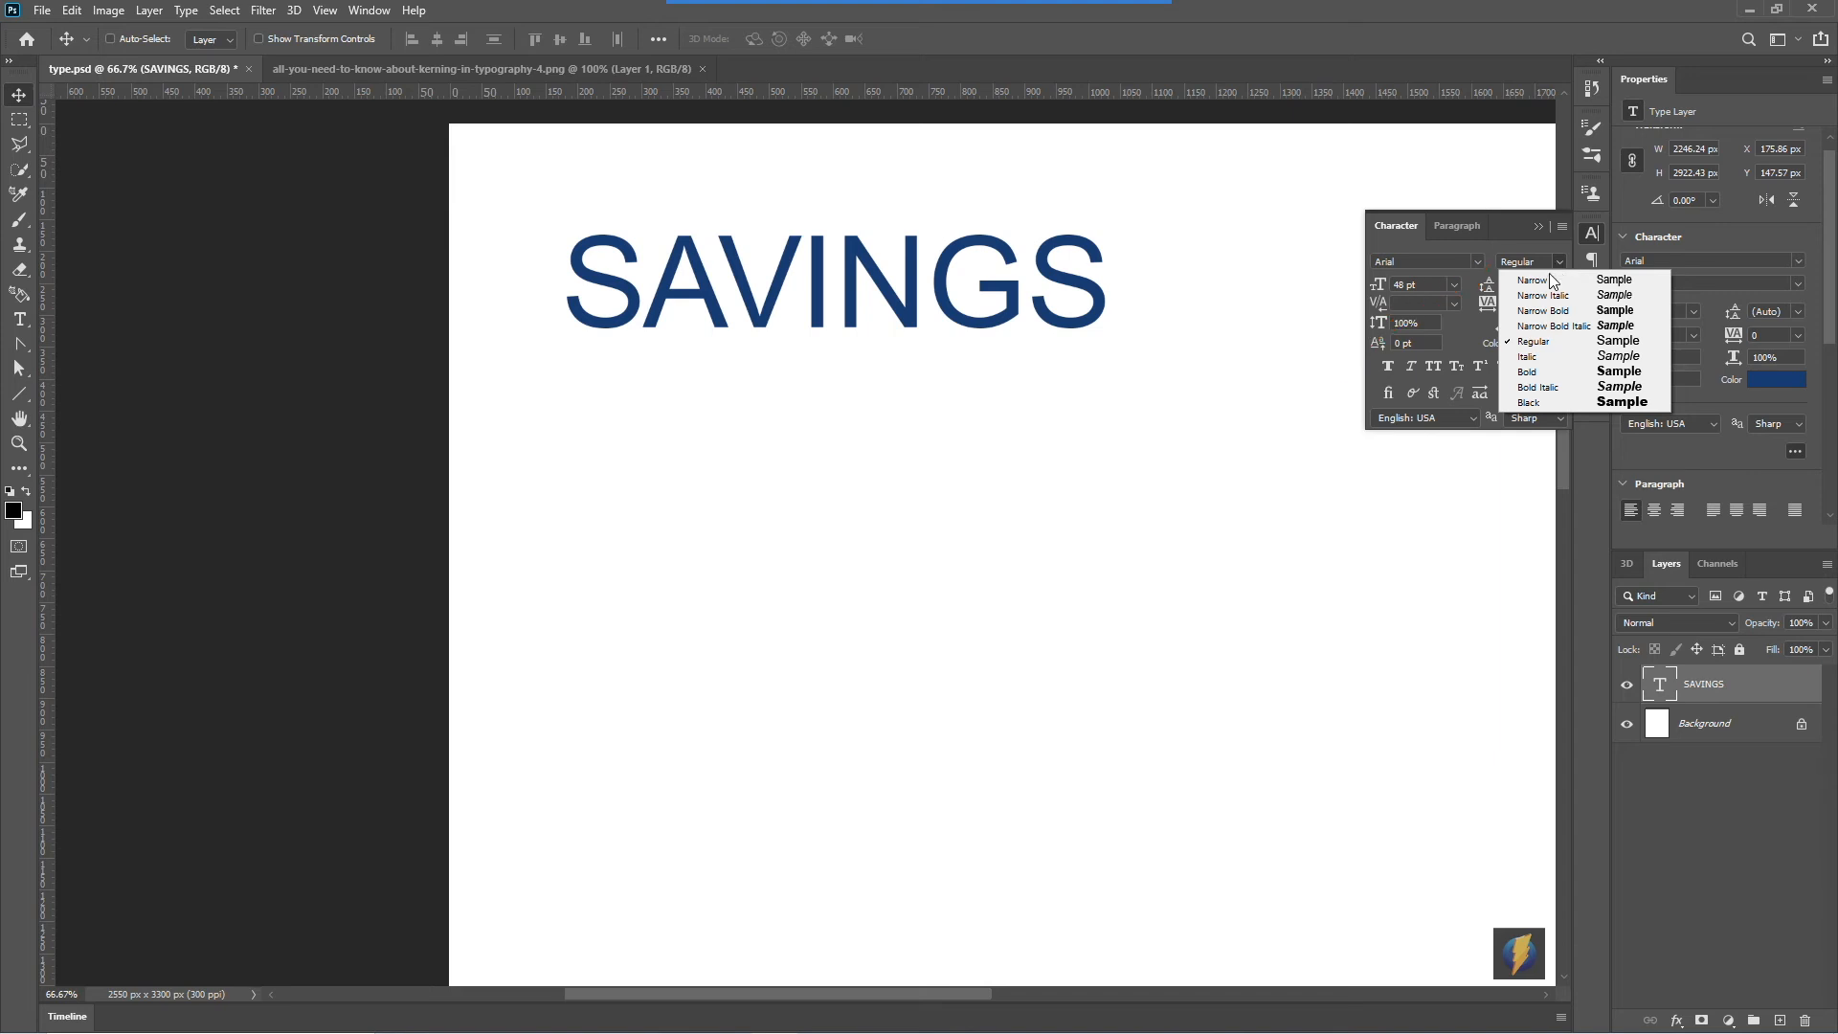
left_click(1548, 279)
left_click(1560, 262)
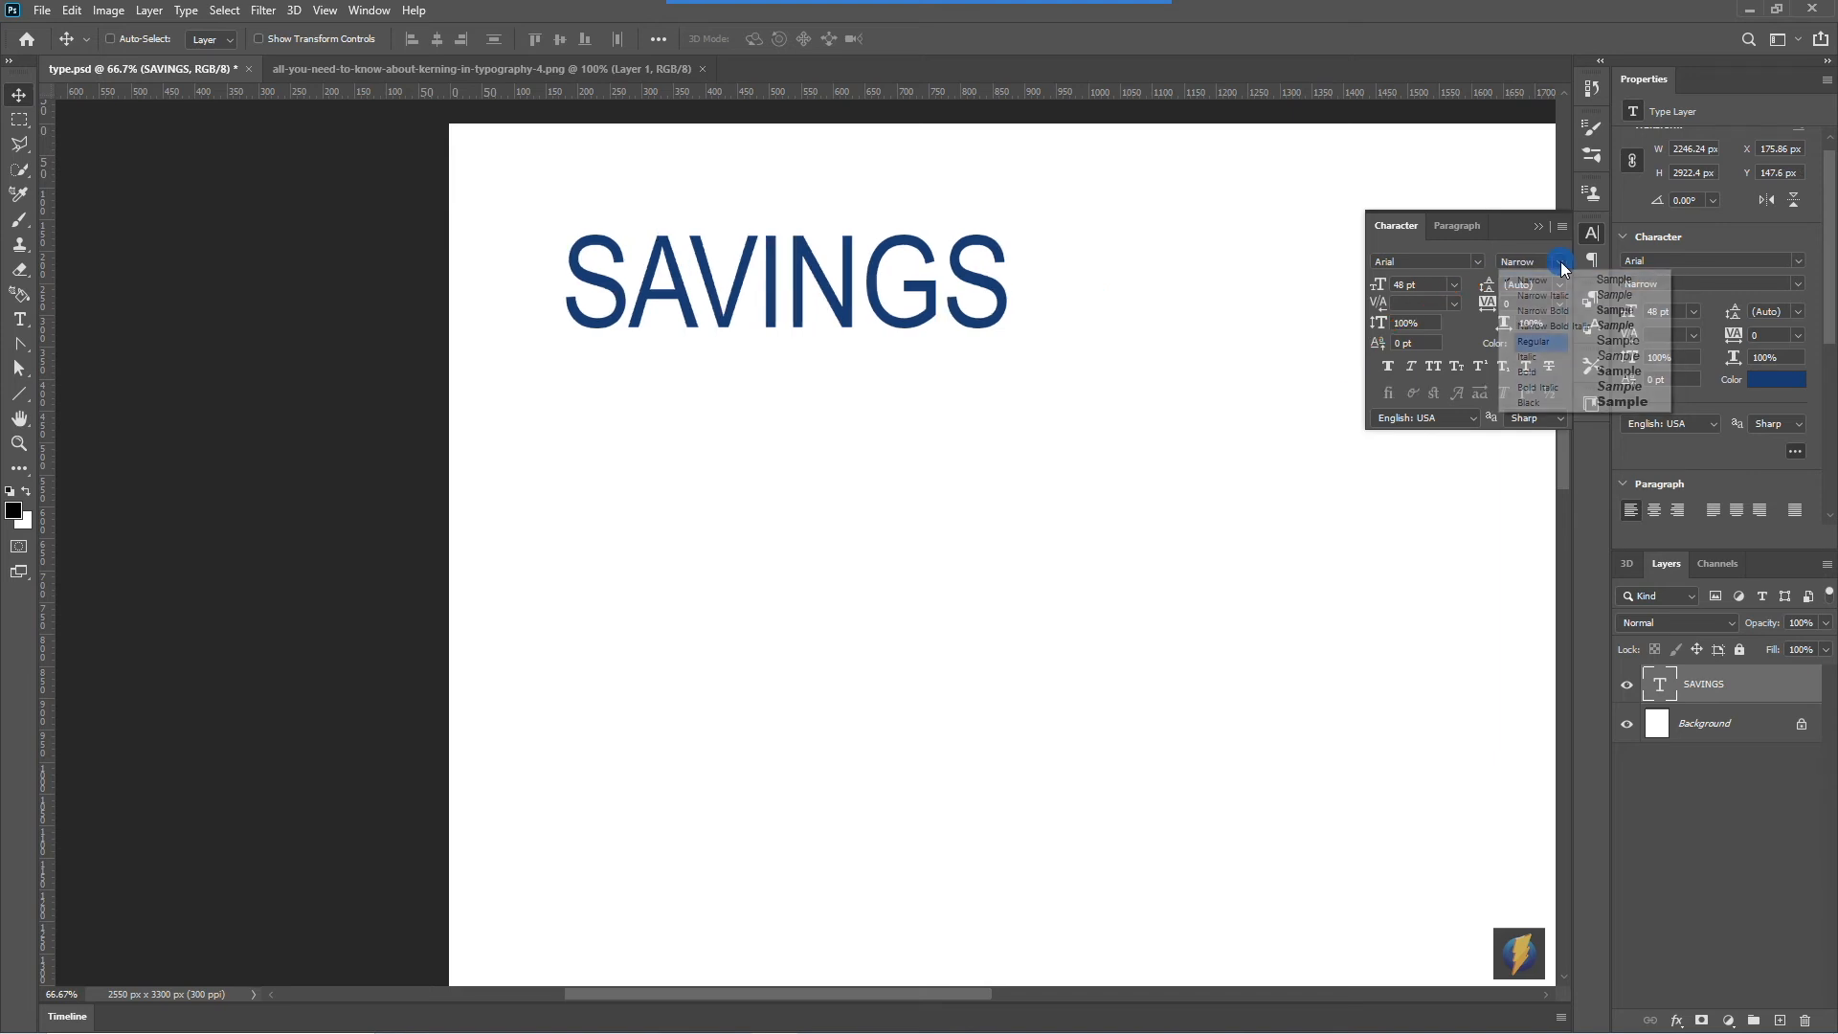
left_click(1549, 297)
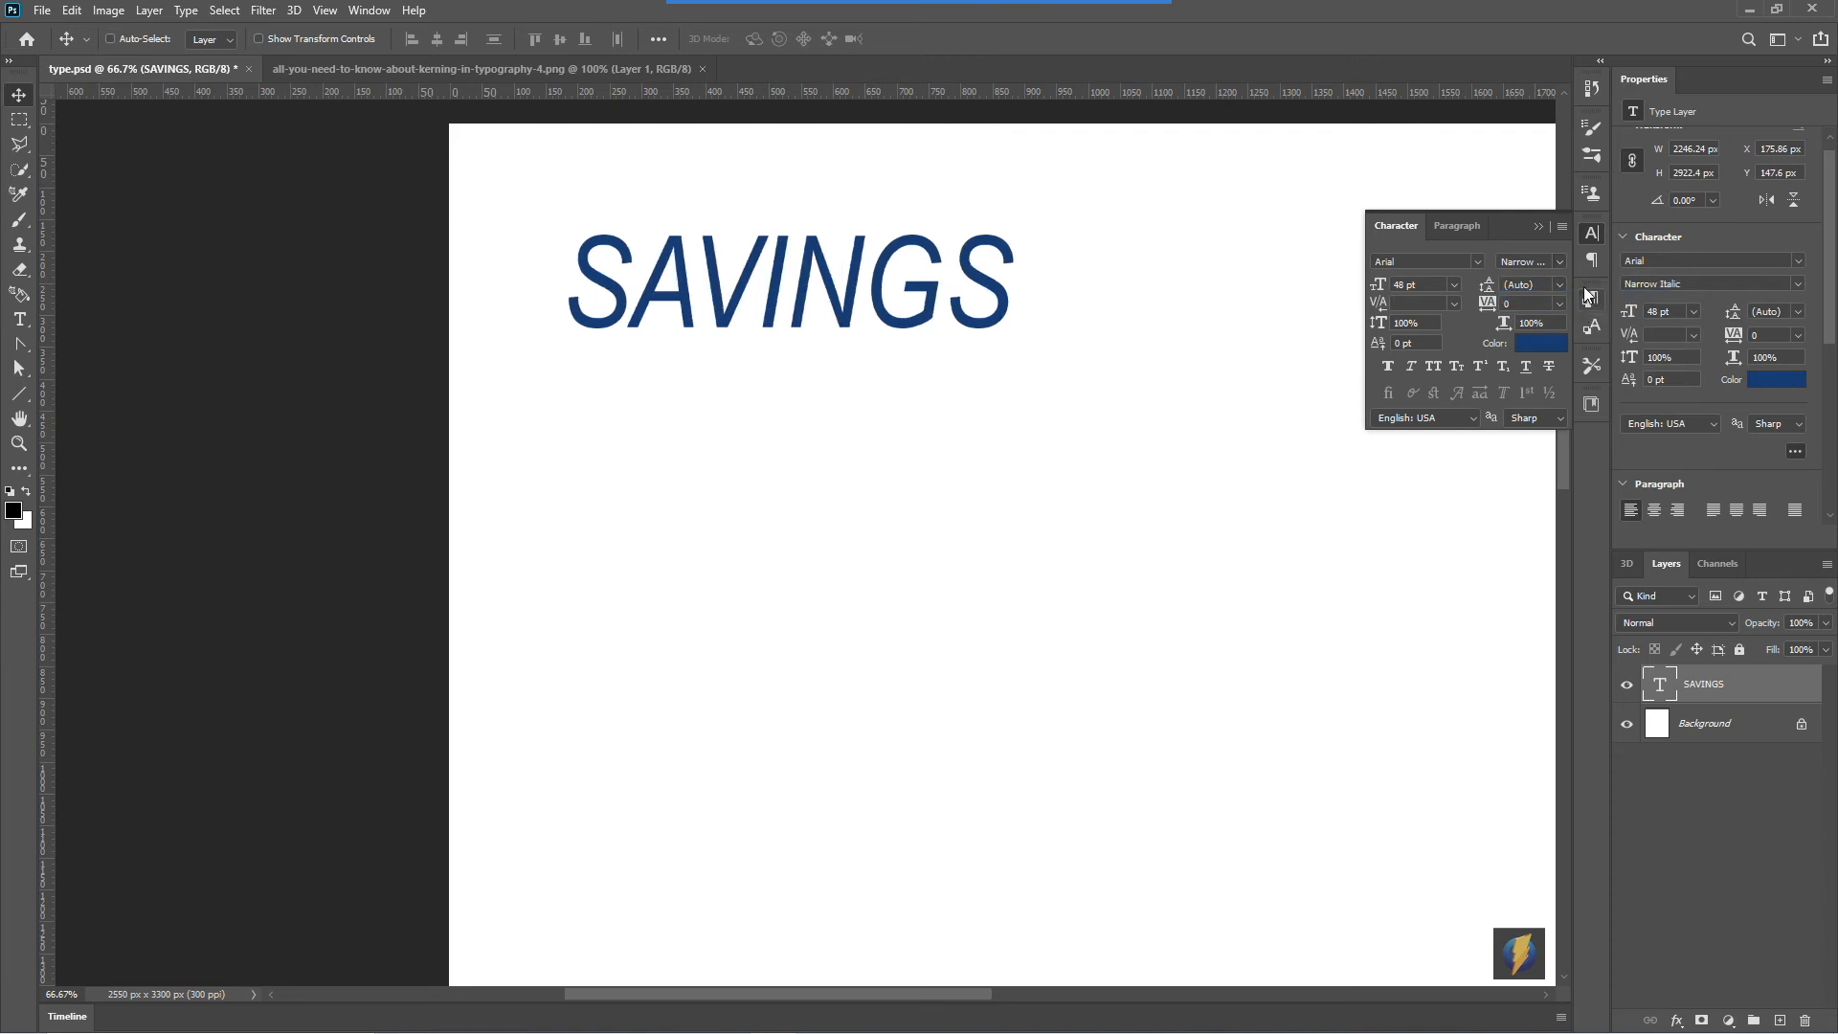
left_click(1560, 260)
left_click(1571, 316)
left_click(1561, 260)
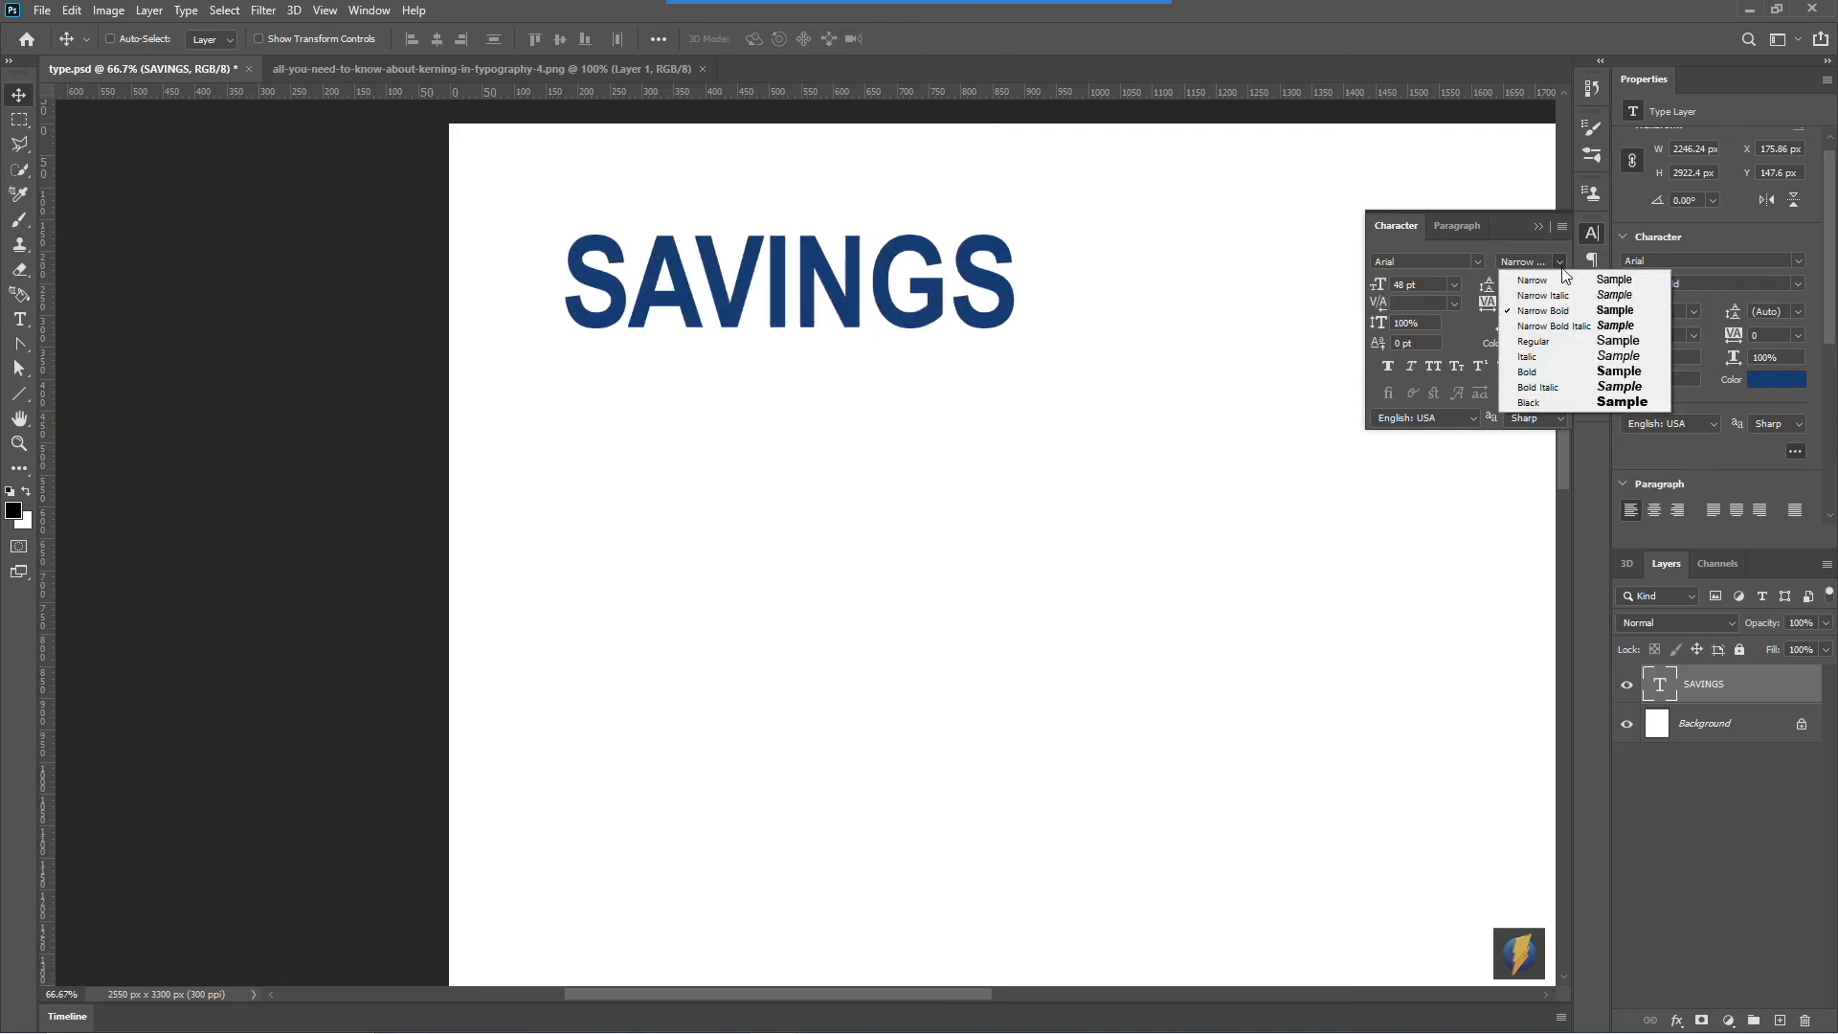
left_click(1546, 327)
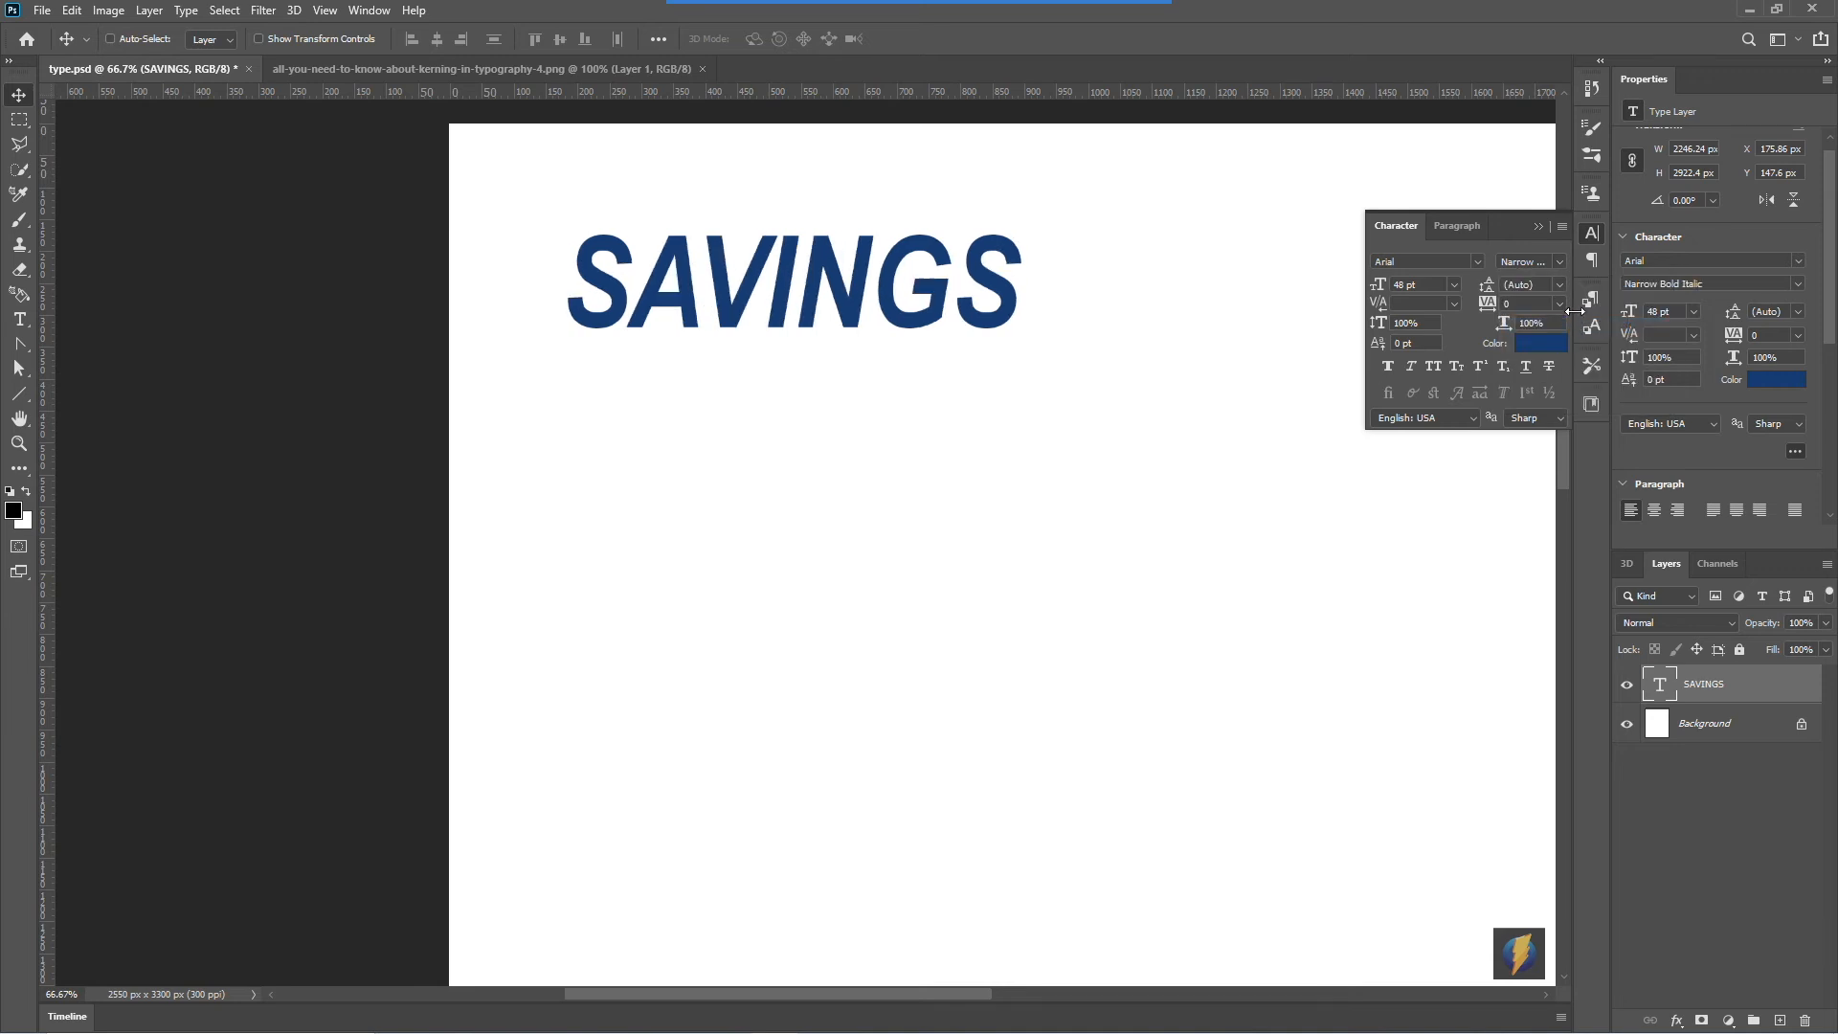
left_click(1560, 266)
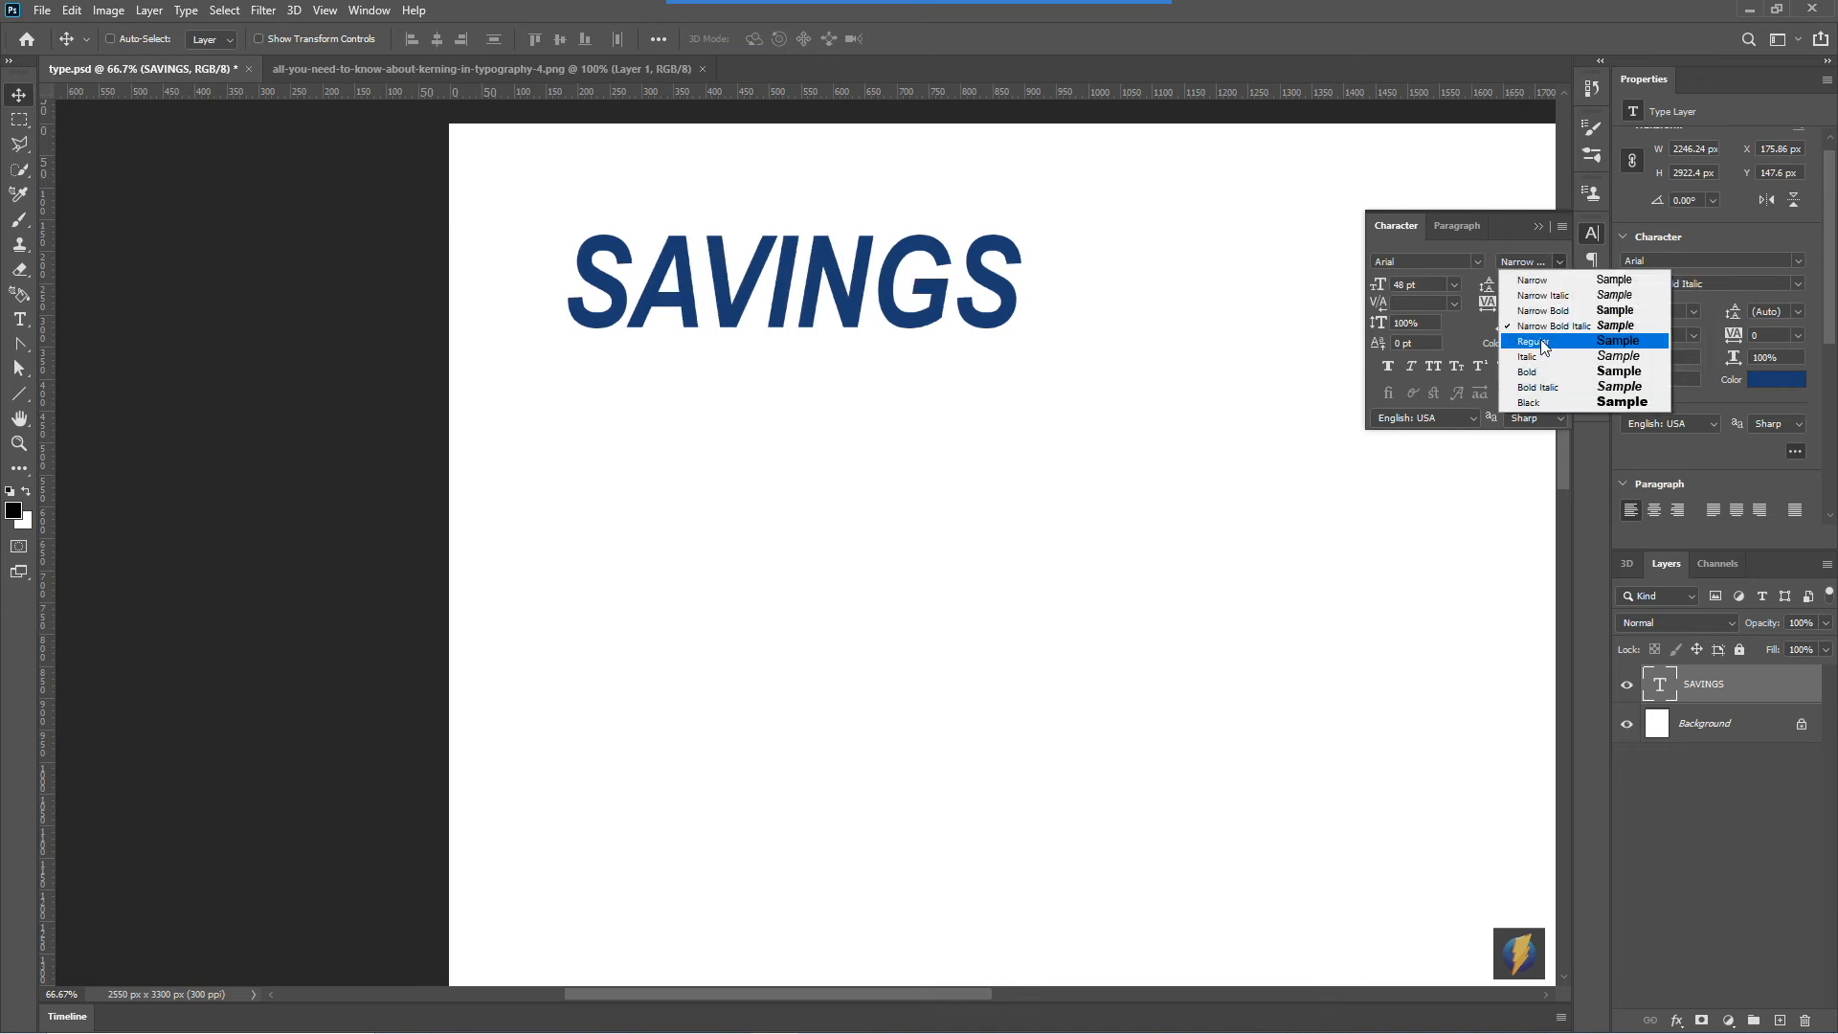
left_click(1542, 343)
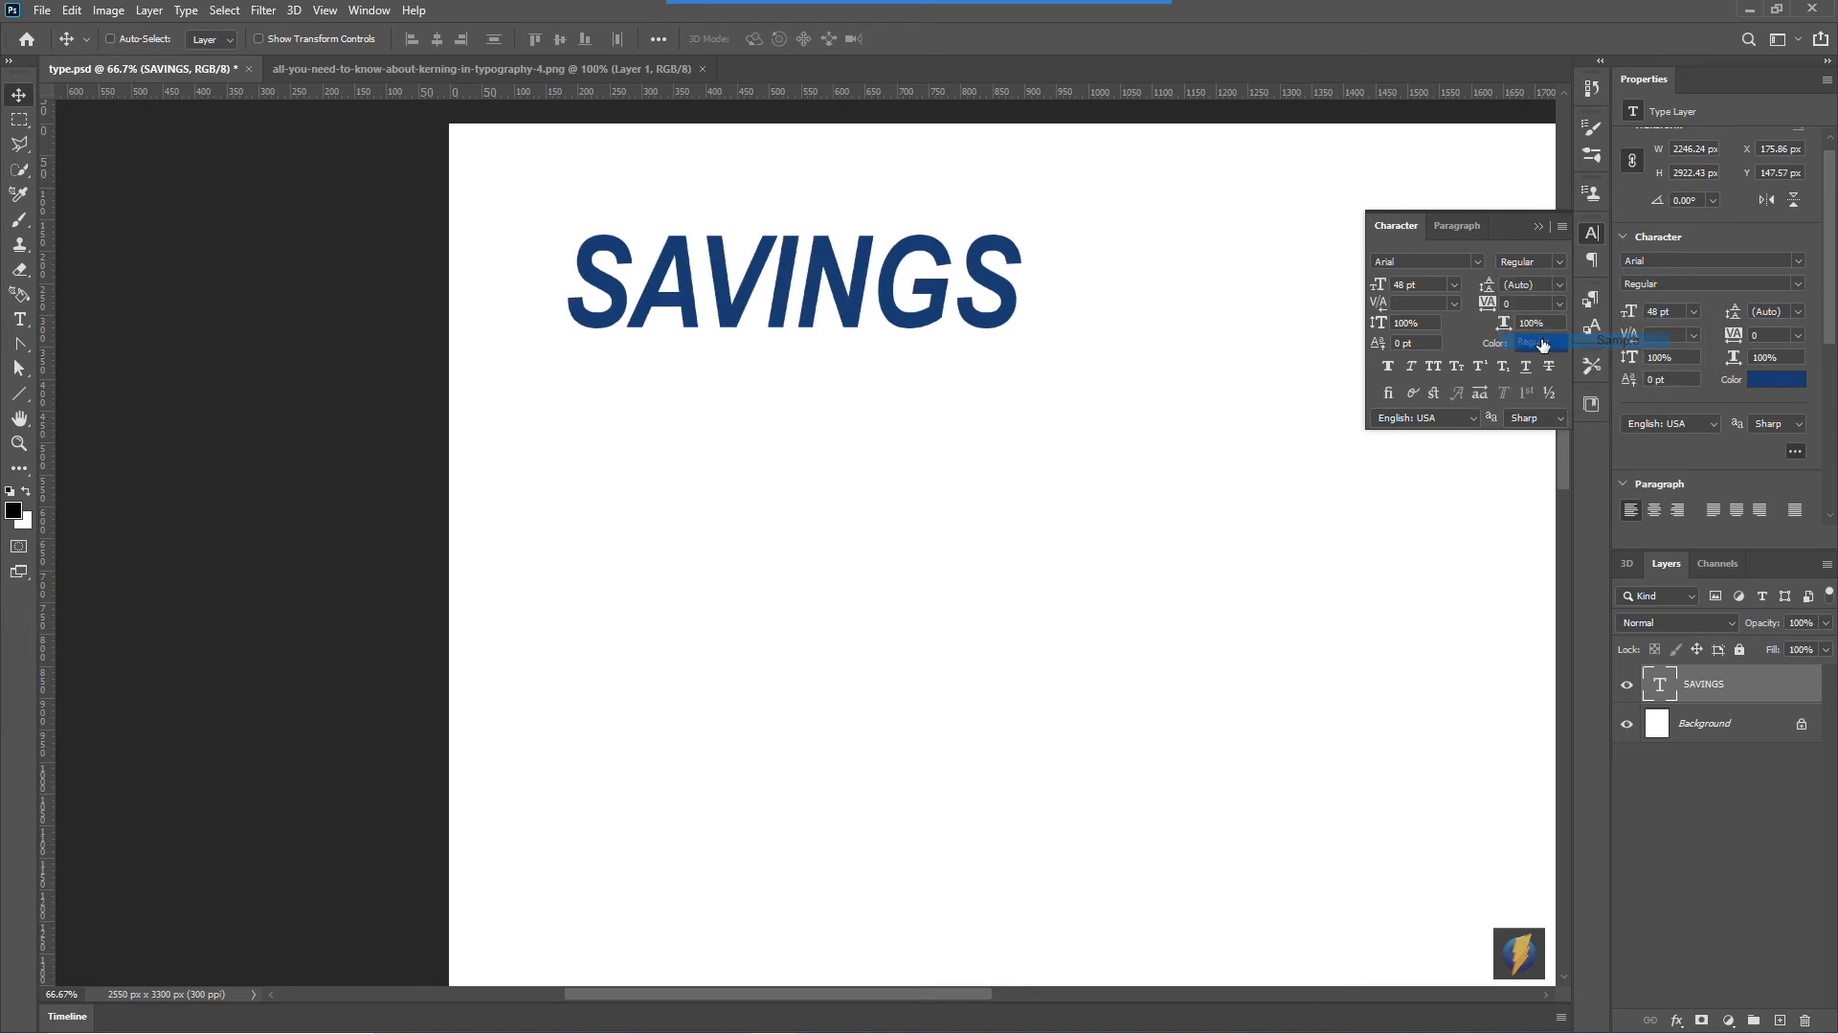
Step: Try the Arial styles Italic, Bold, Bold Italic and Black on the SAVINGS text and set it back to Regular
left_click(1561, 260)
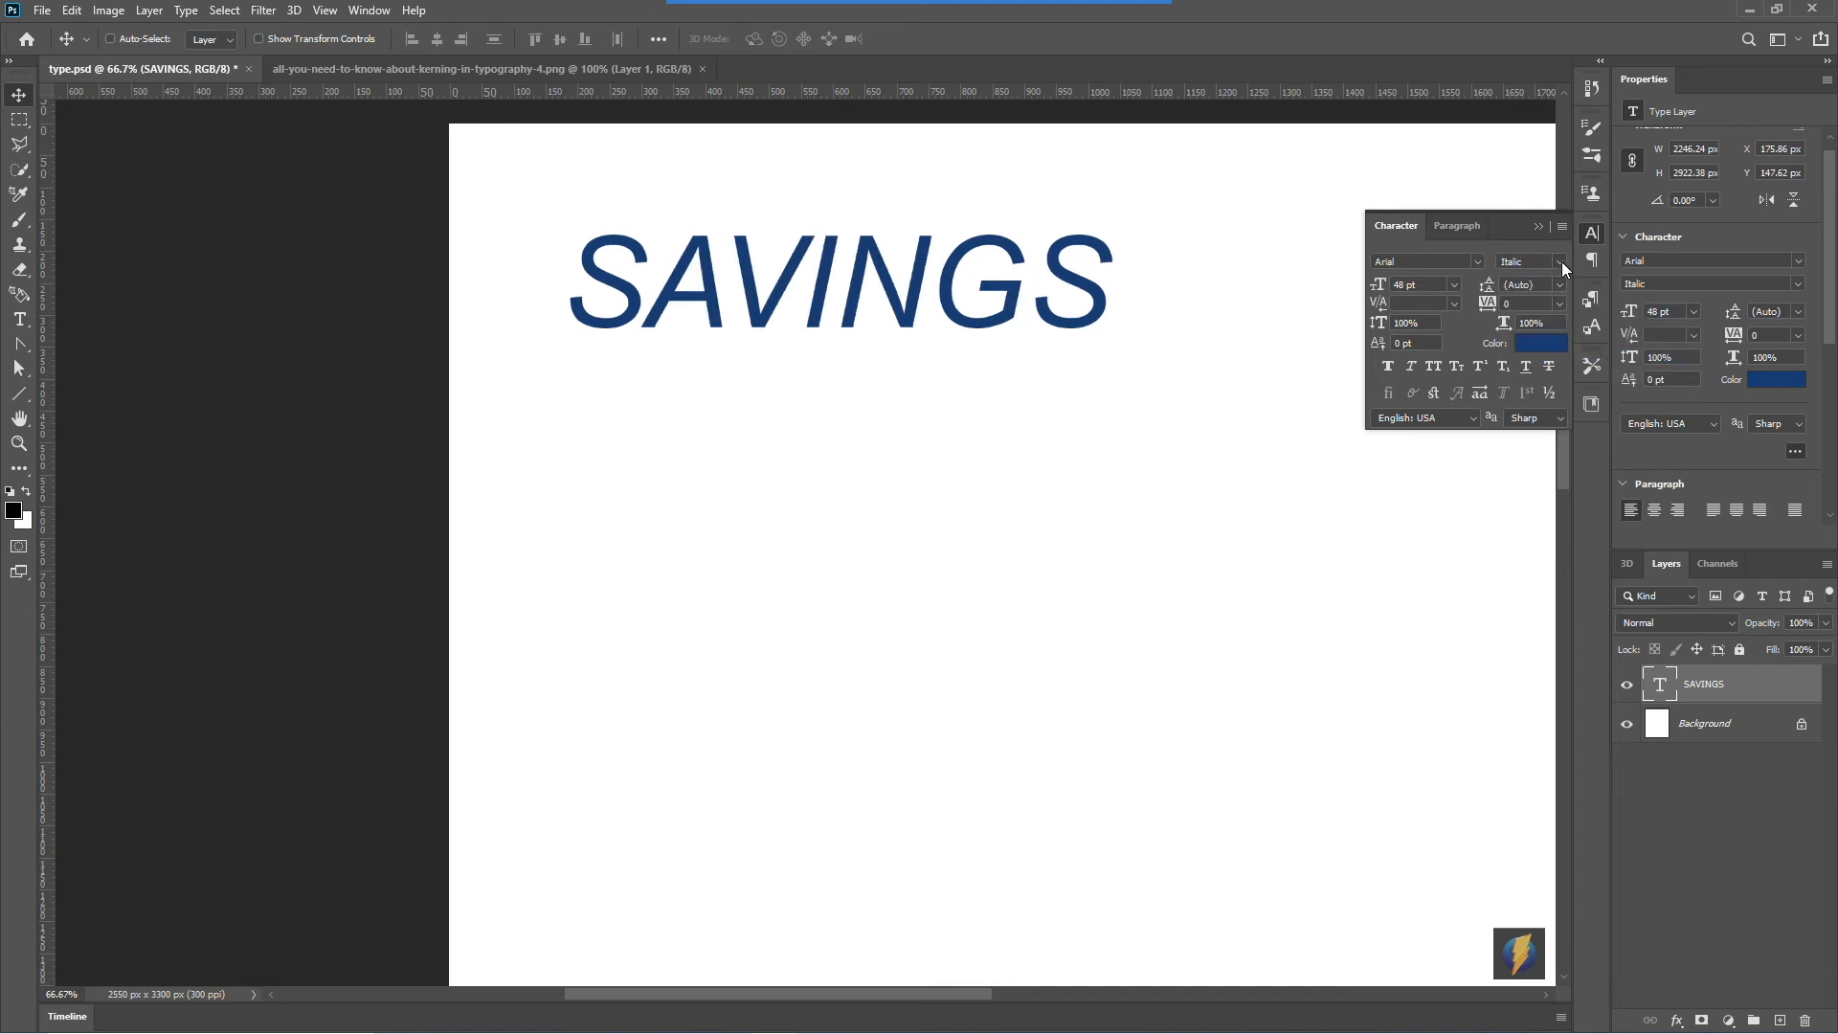
left_click(1561, 261)
left_click(1542, 370)
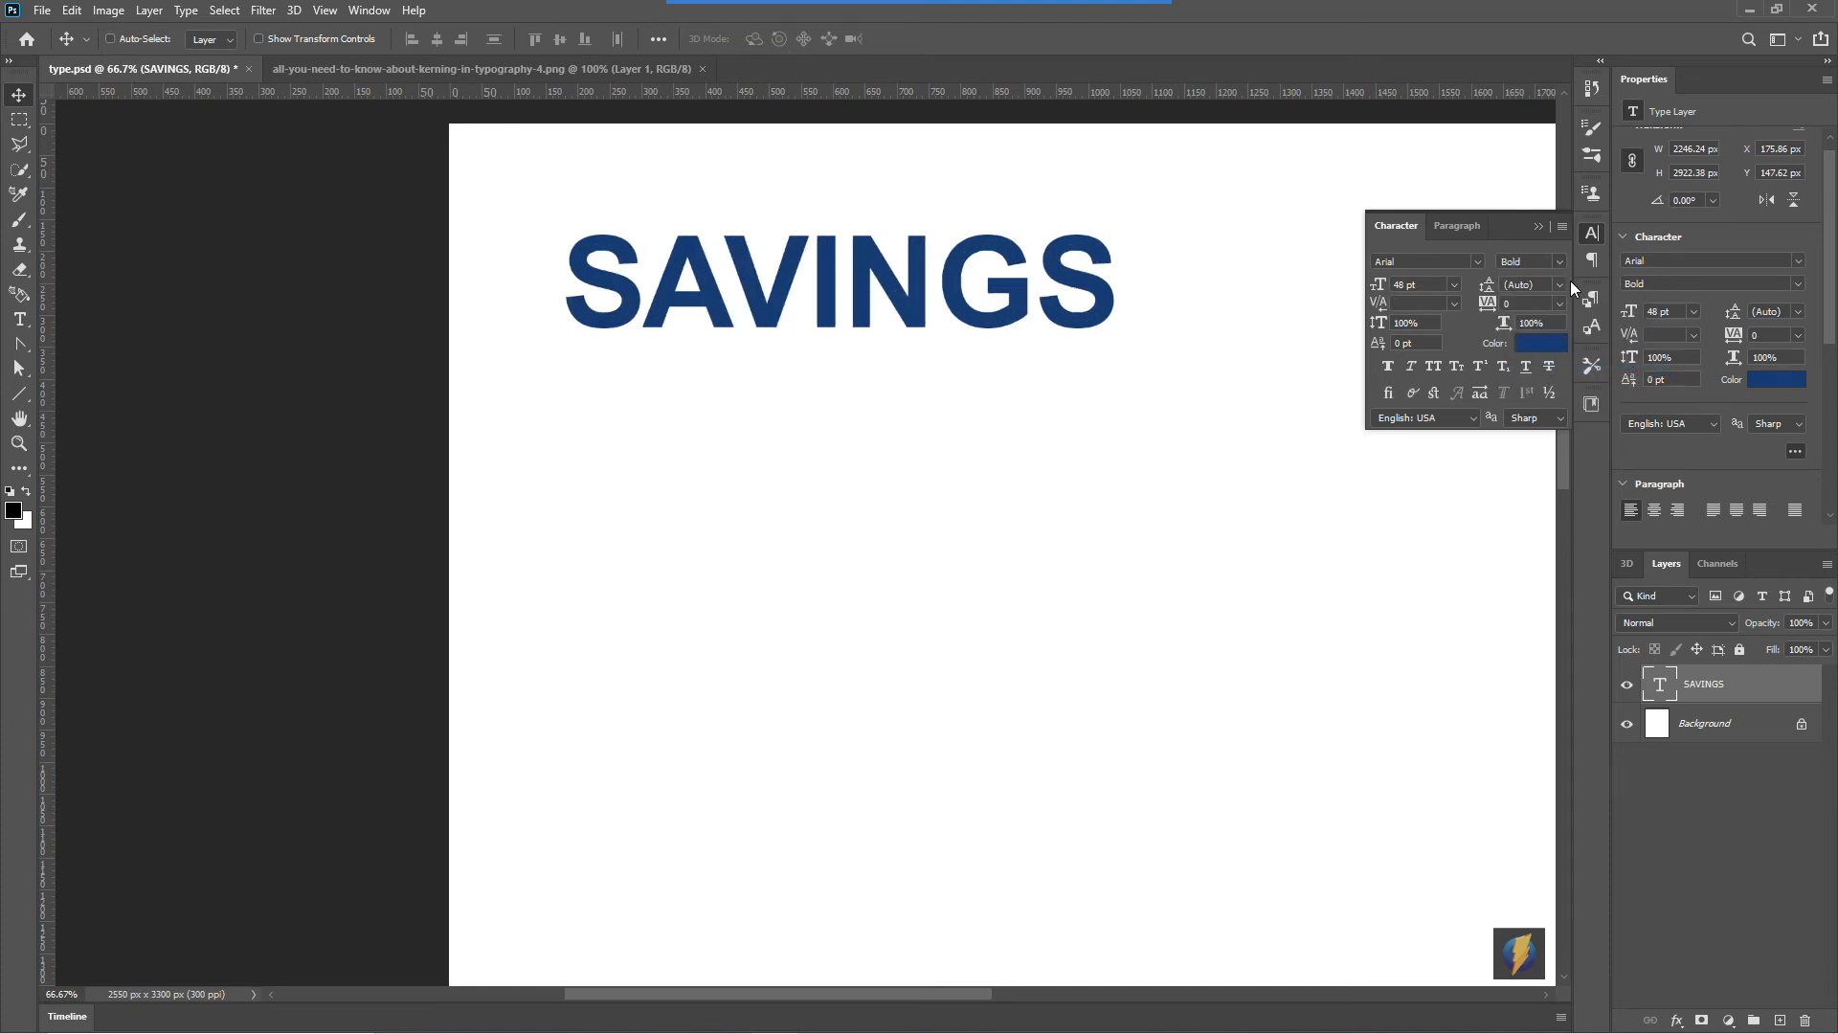
left_click(1561, 262)
left_click(1546, 386)
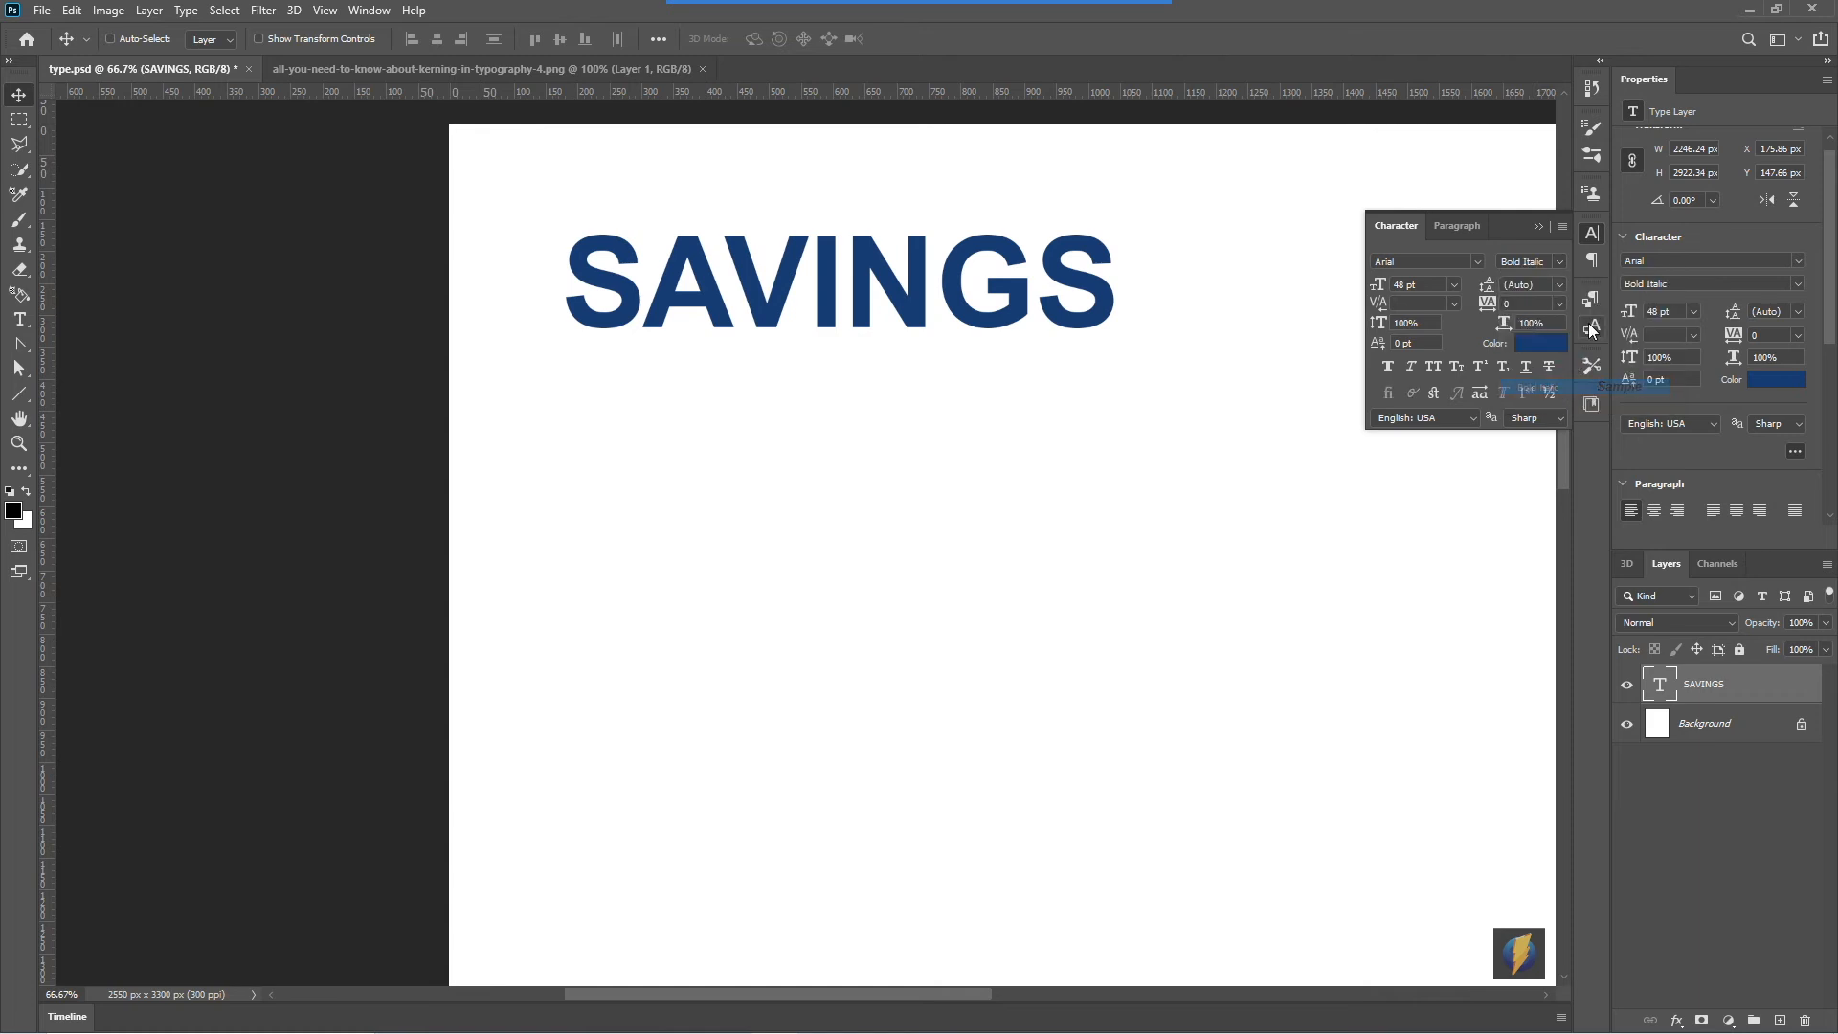
left_click(1560, 261)
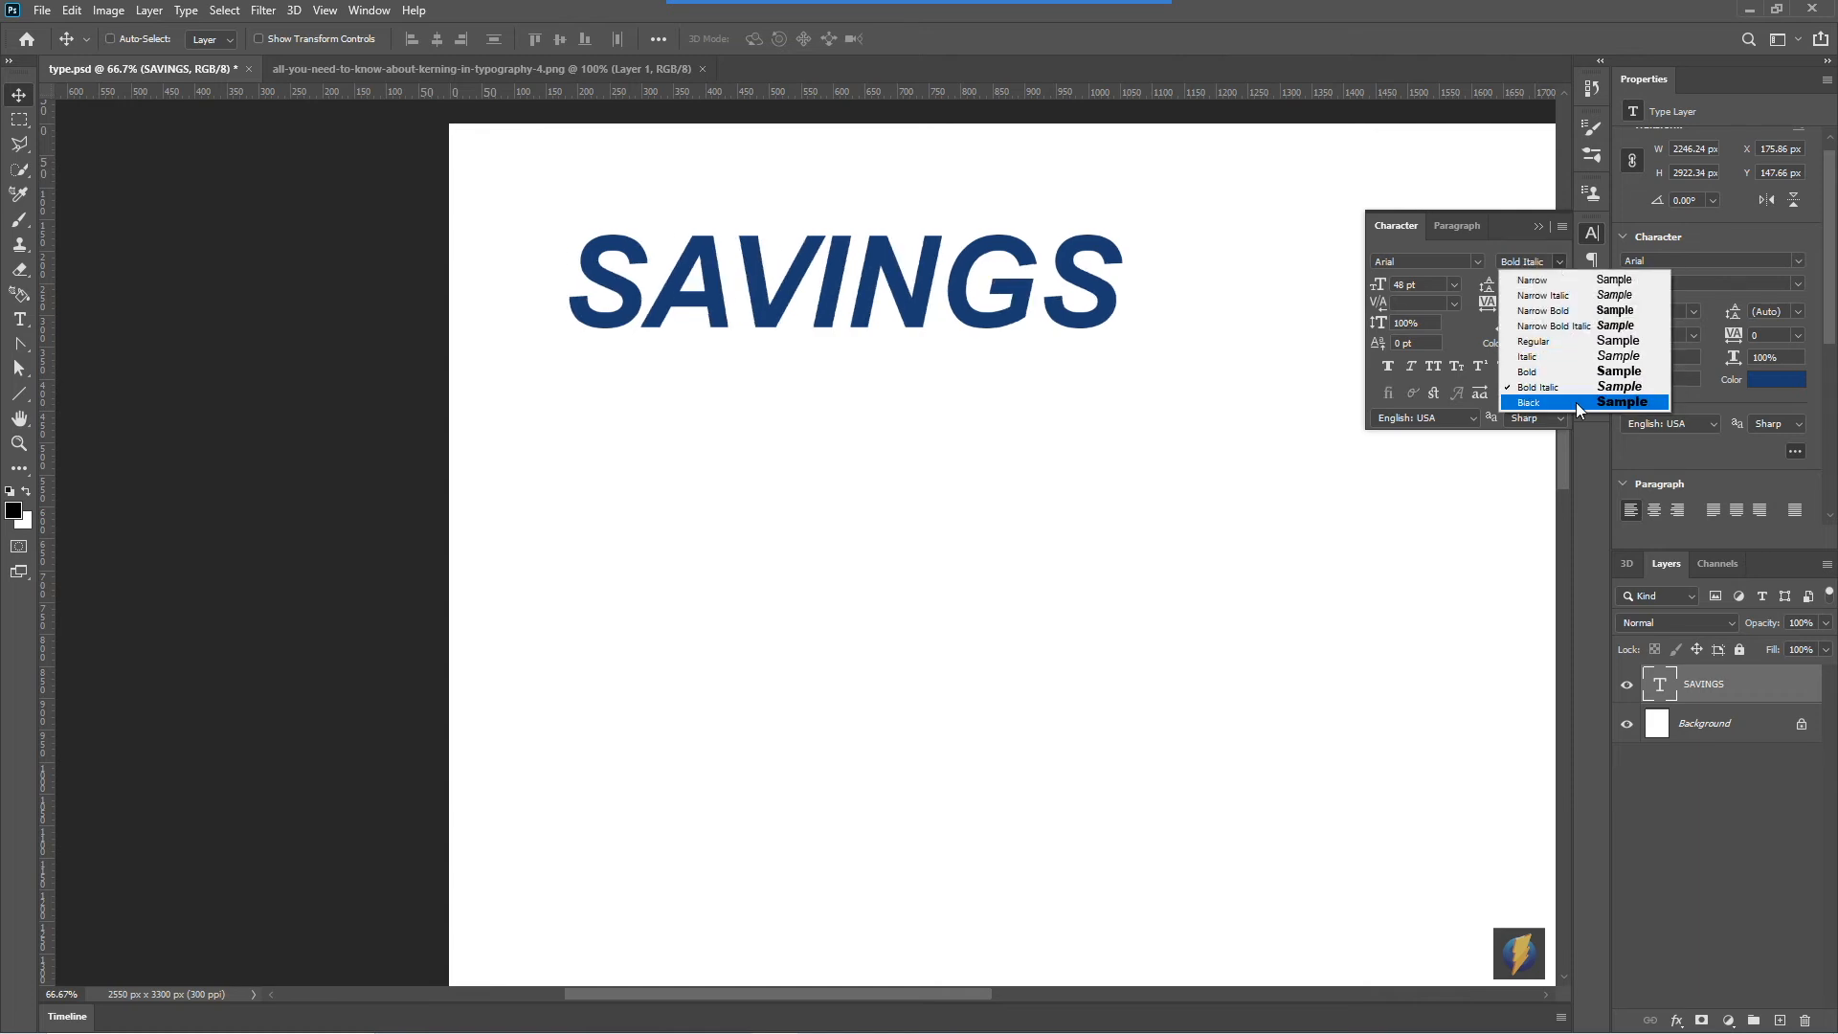
left_click(1577, 404)
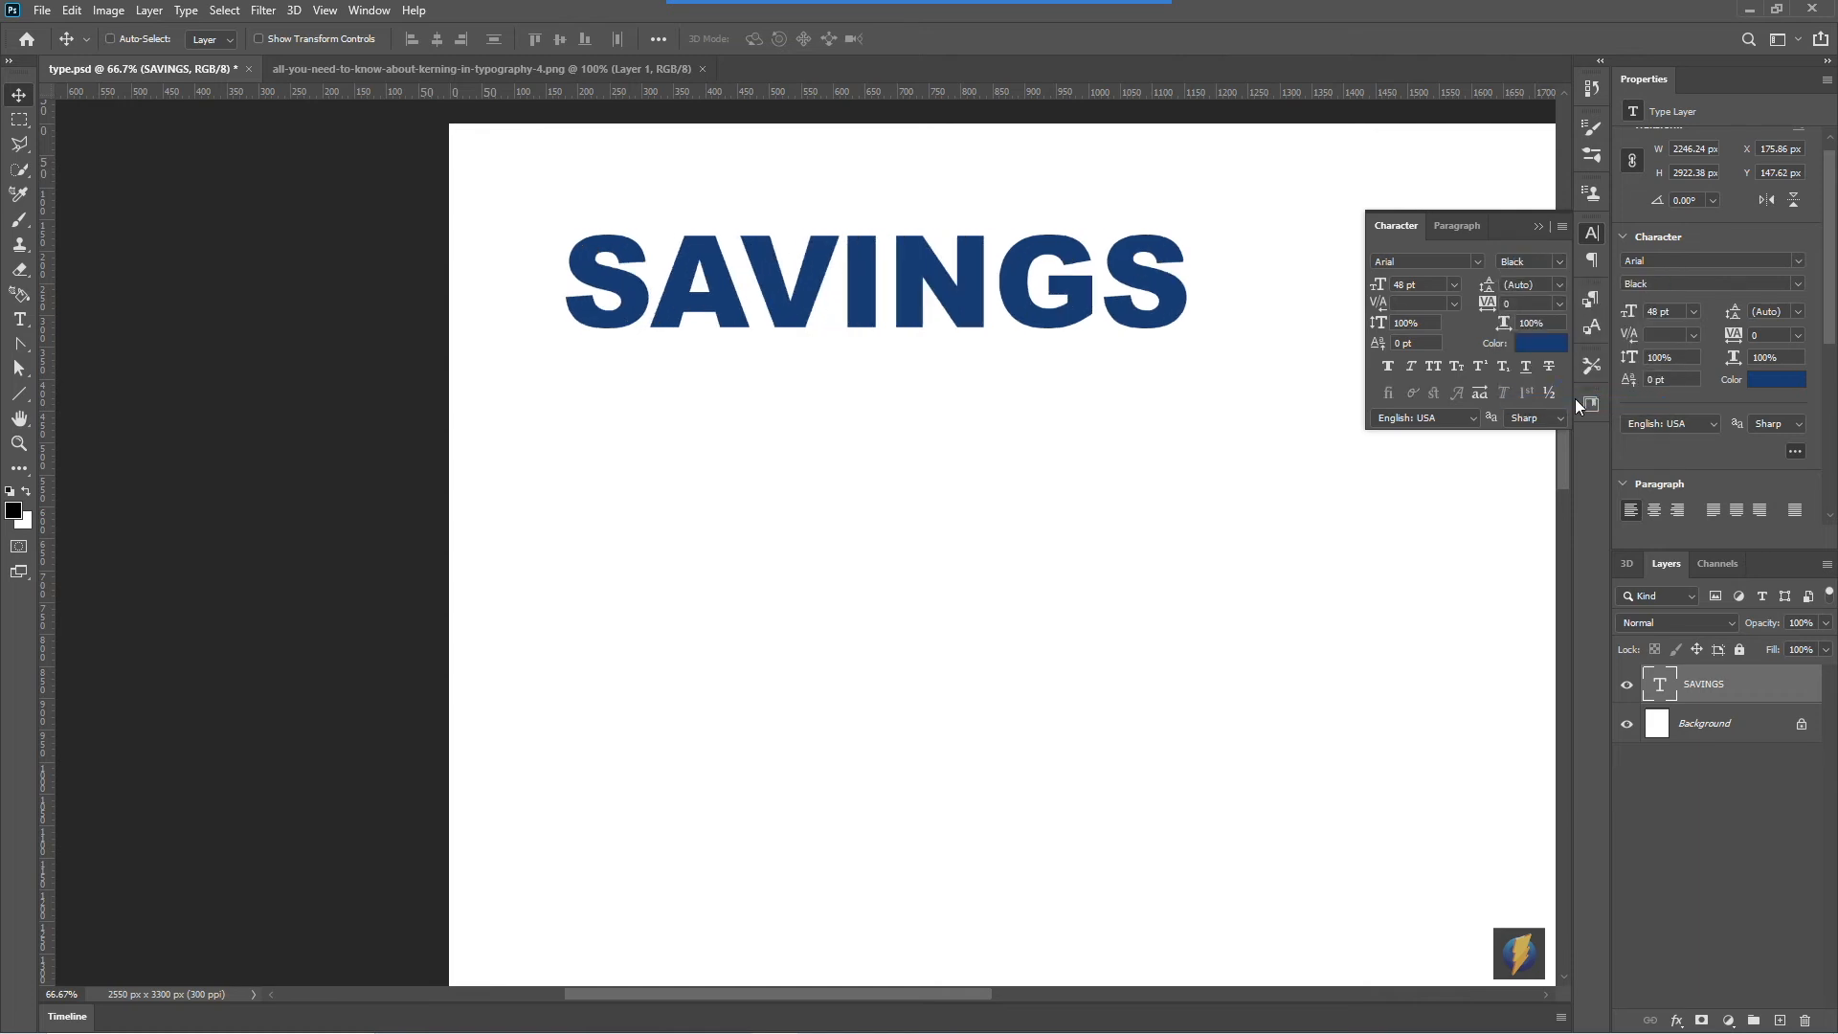
left_click(1561, 262)
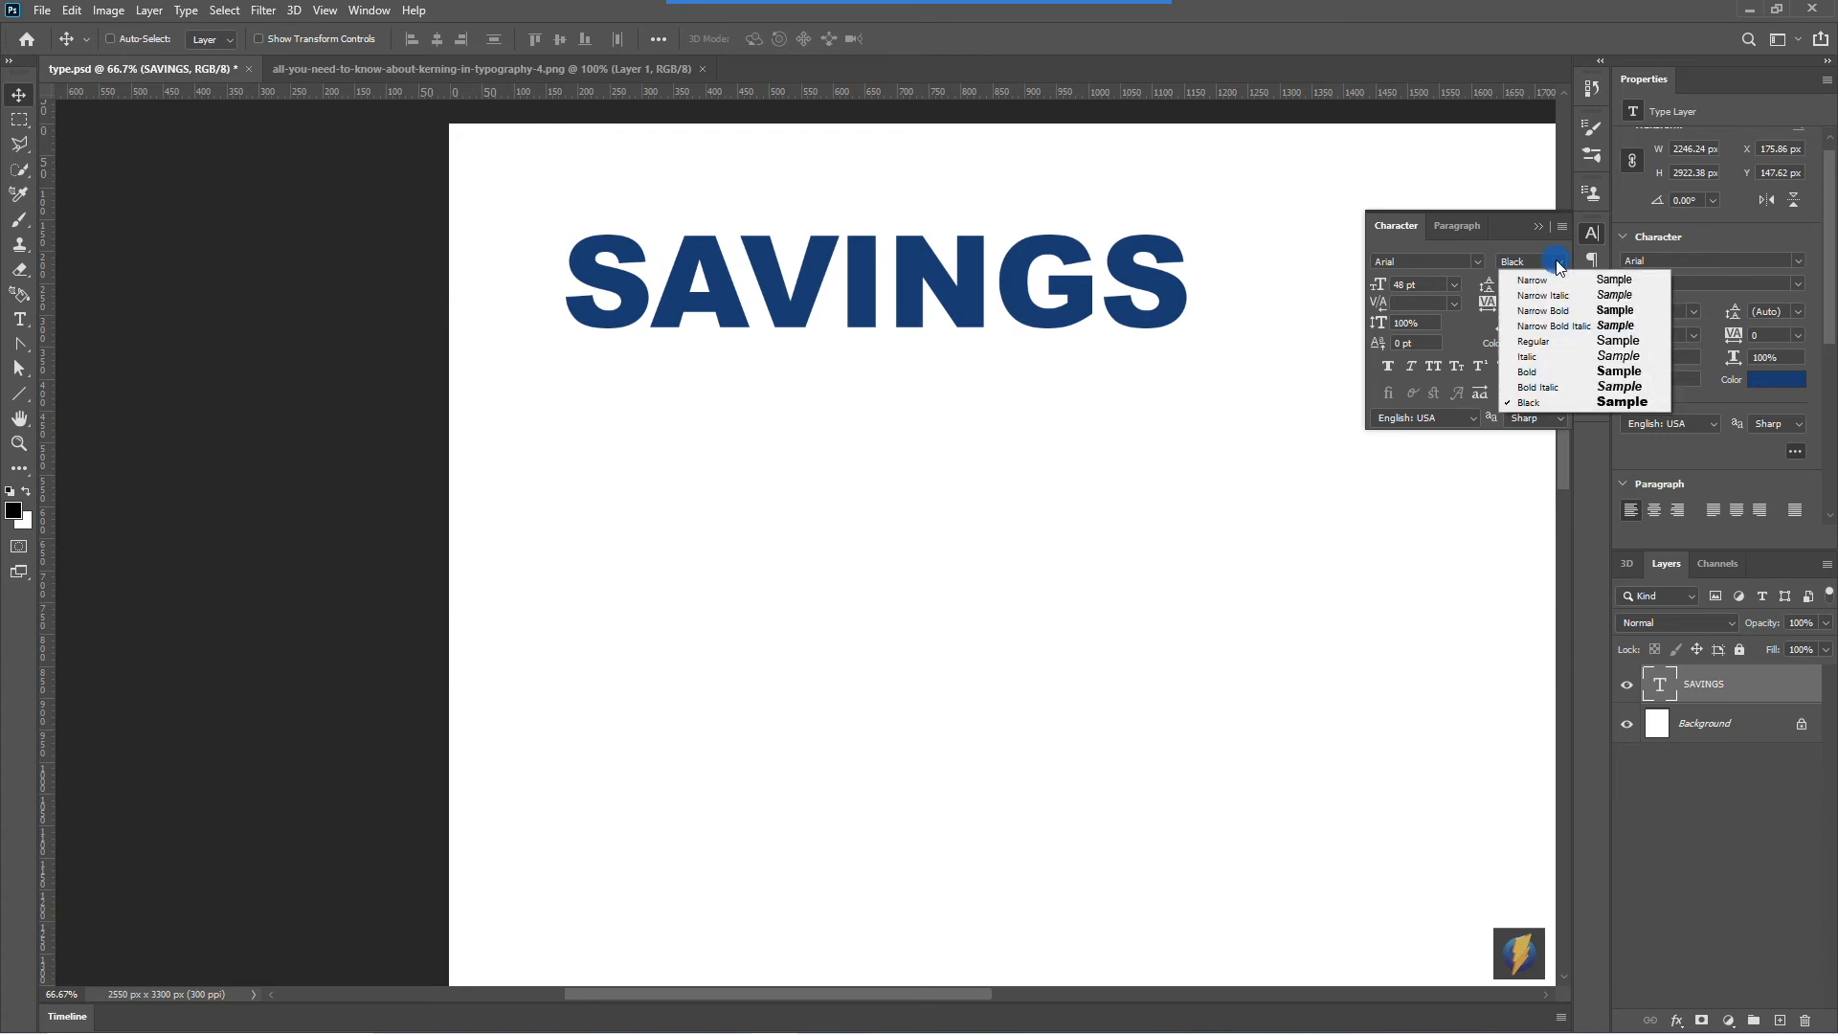
left_click(1544, 342)
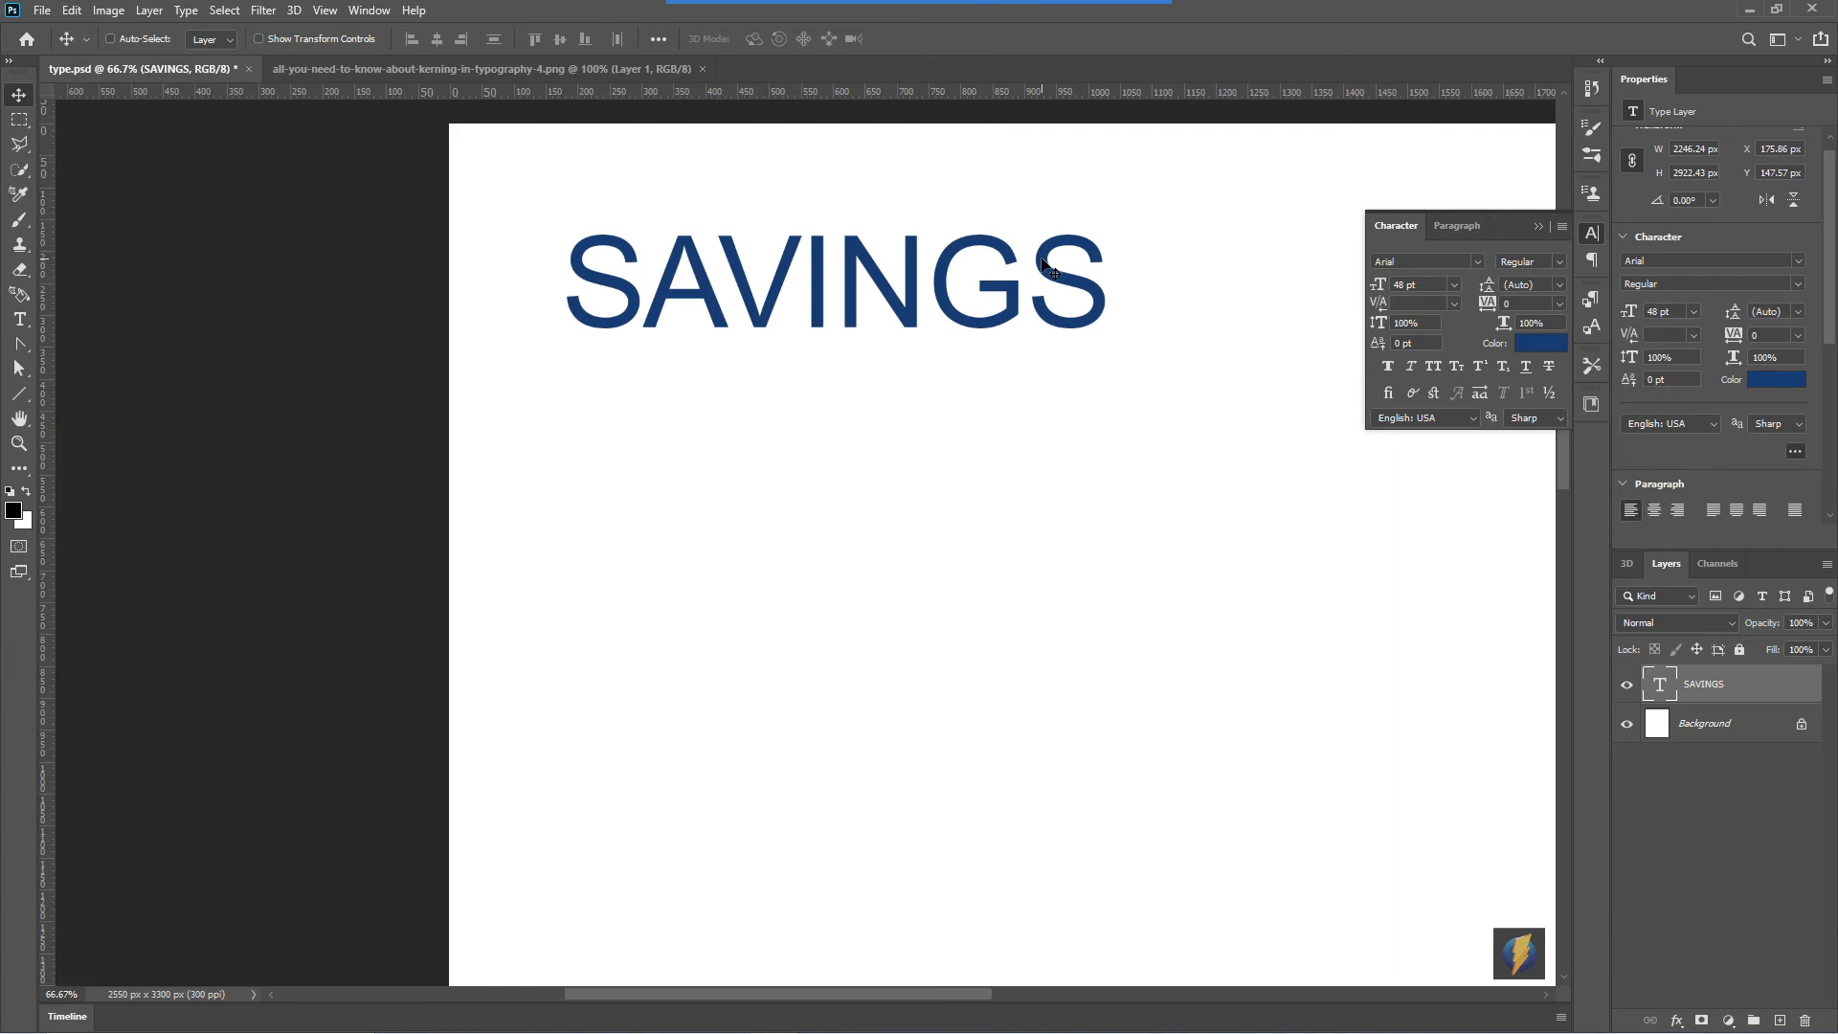
mouse_move(1003, 41)
mouse_move(1281, 818)
left_mouse_down()
mouse_move(1433, 705)
mouse_move(1618, 366)
mouse_move(1781, 364)
mouse_move(1682, 360)
mouse_move(1502, 463)
mouse_move(1412, 374)
left_mouse_up()
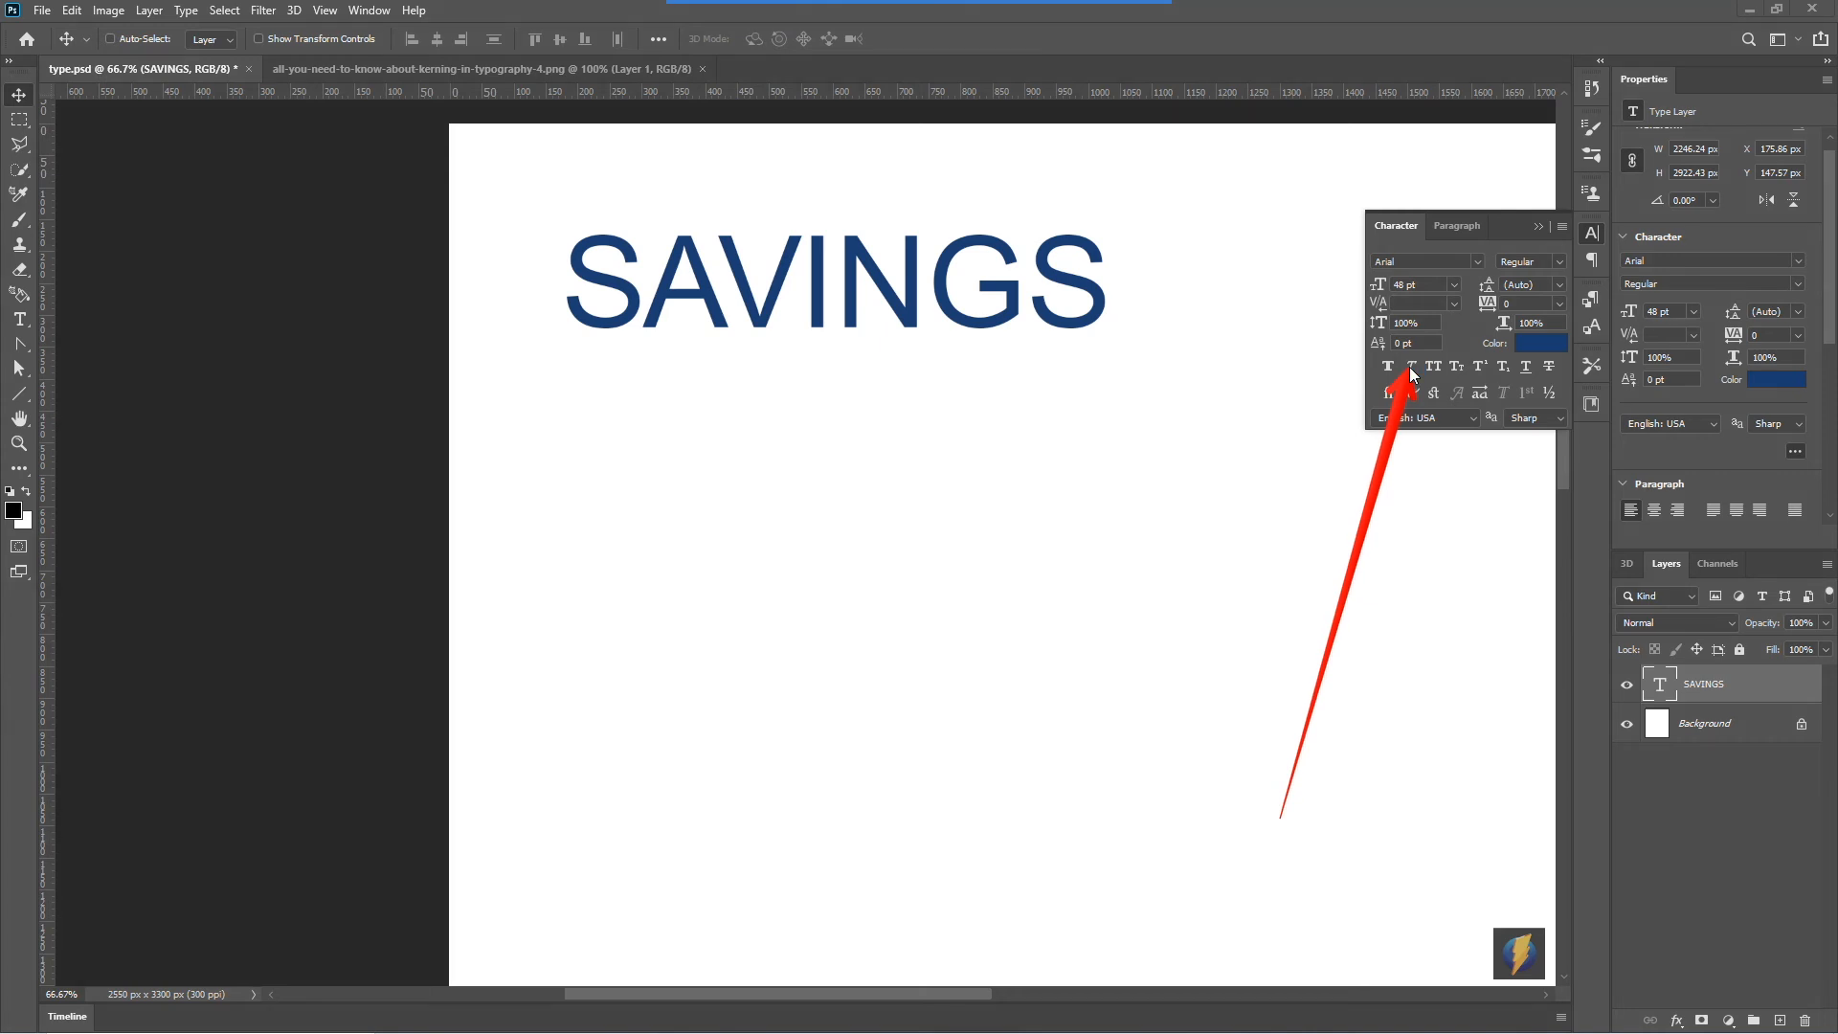
left_click(1560, 262)
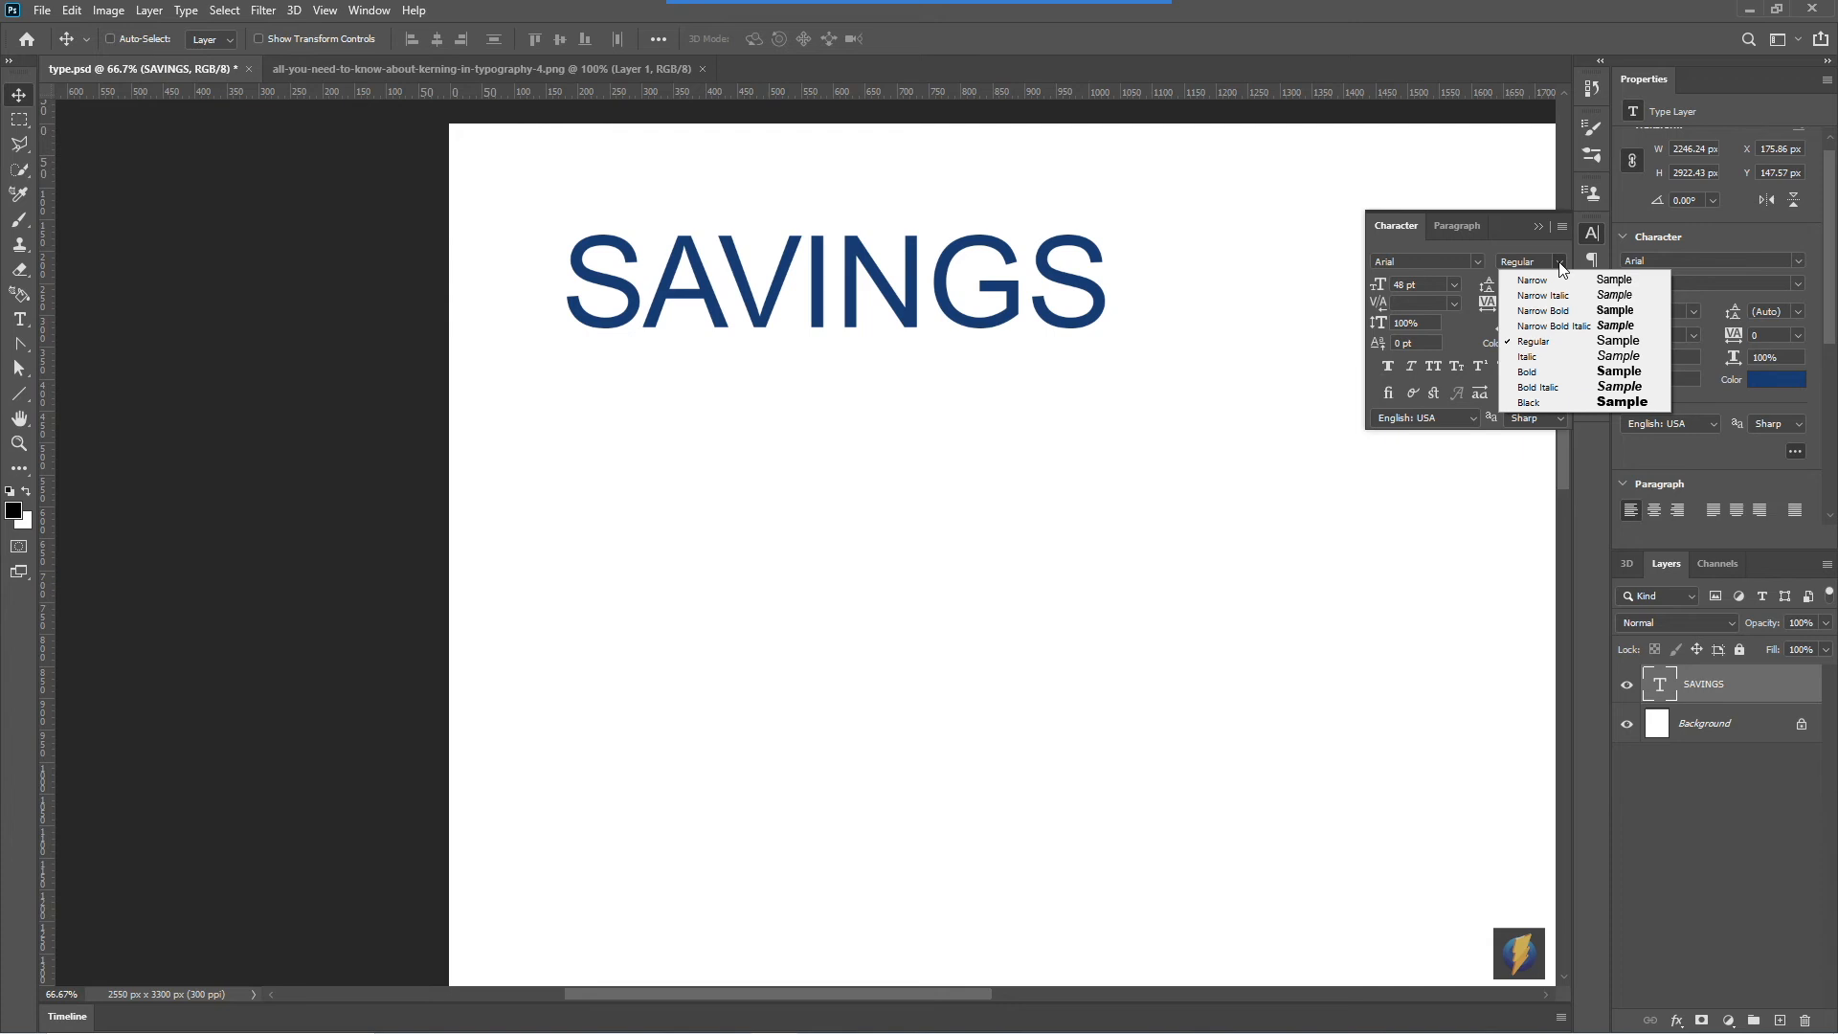
key("Escape")
Step: Change the color of the SAVINGS text to pure red, ff0000
left_click(1535, 343)
mouse_move(1438, 226)
left_mouse_down()
mouse_move(1451, 208)
mouse_move(1426, 202)
left_mouse_up()
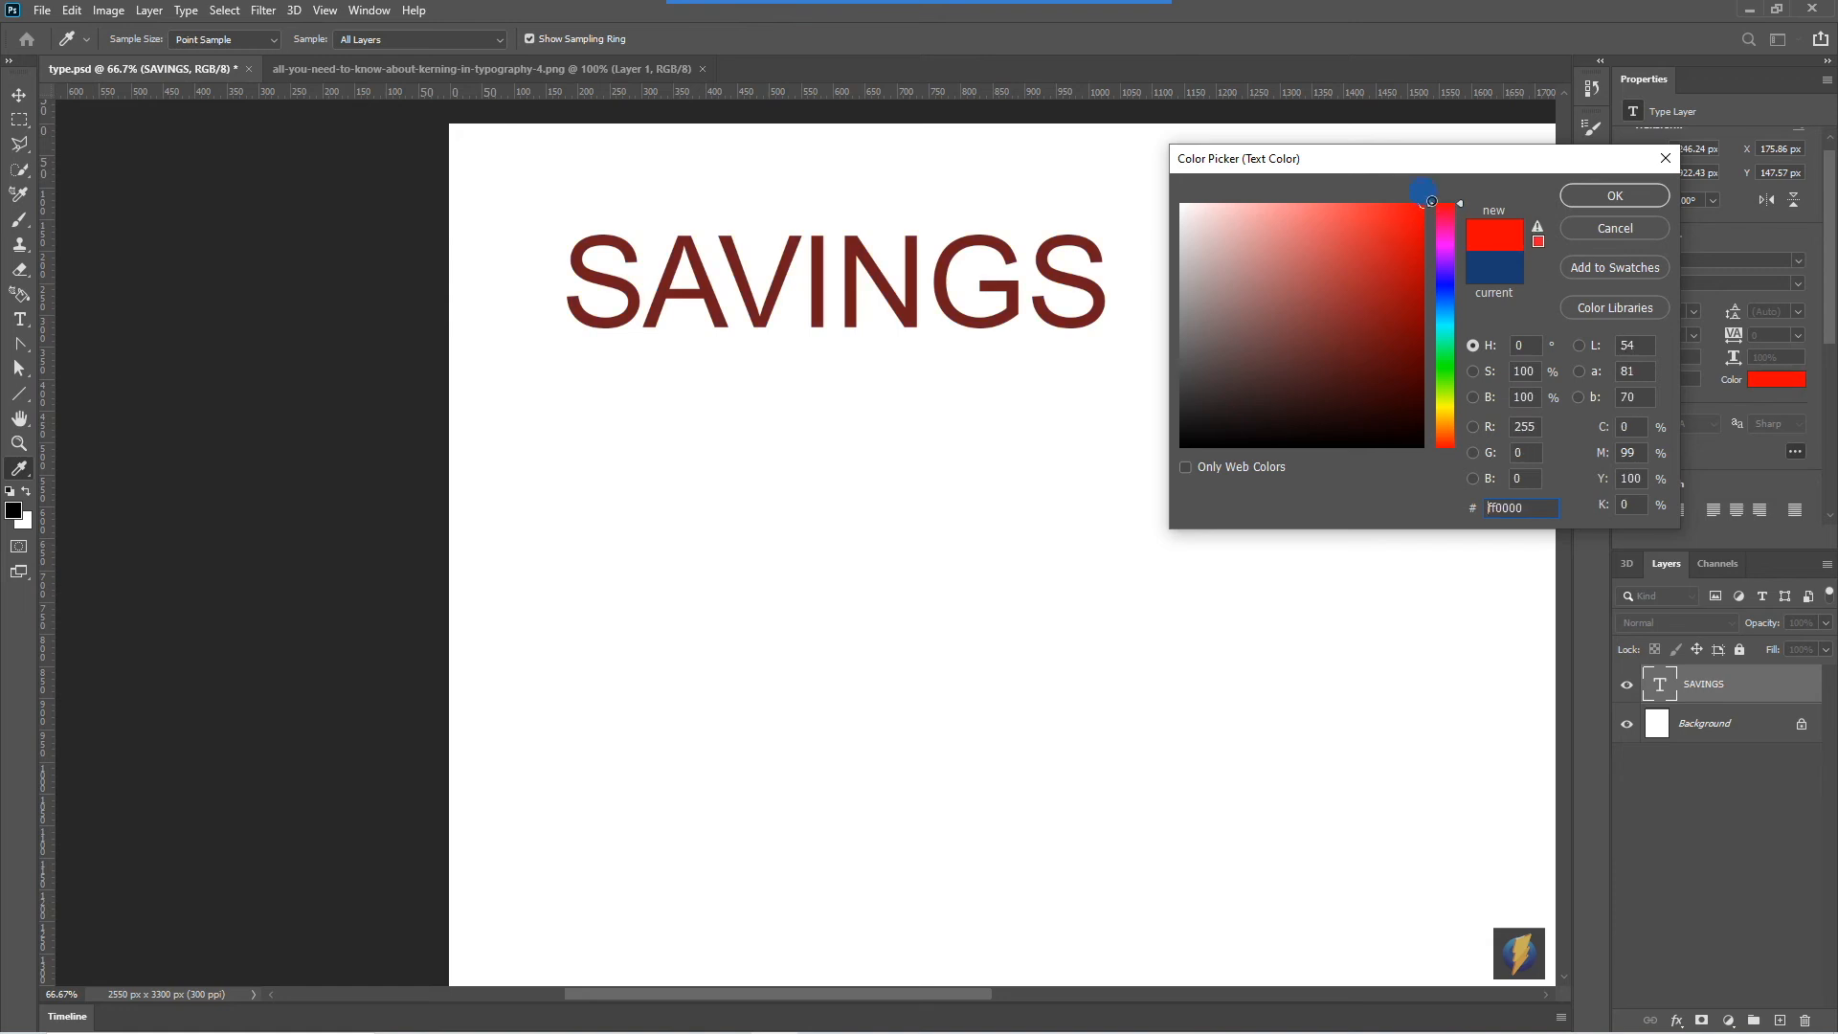
left_click(1588, 194)
Step: Set the font style of the SAVINGS text to Arial Bold and collapse the character formatting options
left_click(1561, 264)
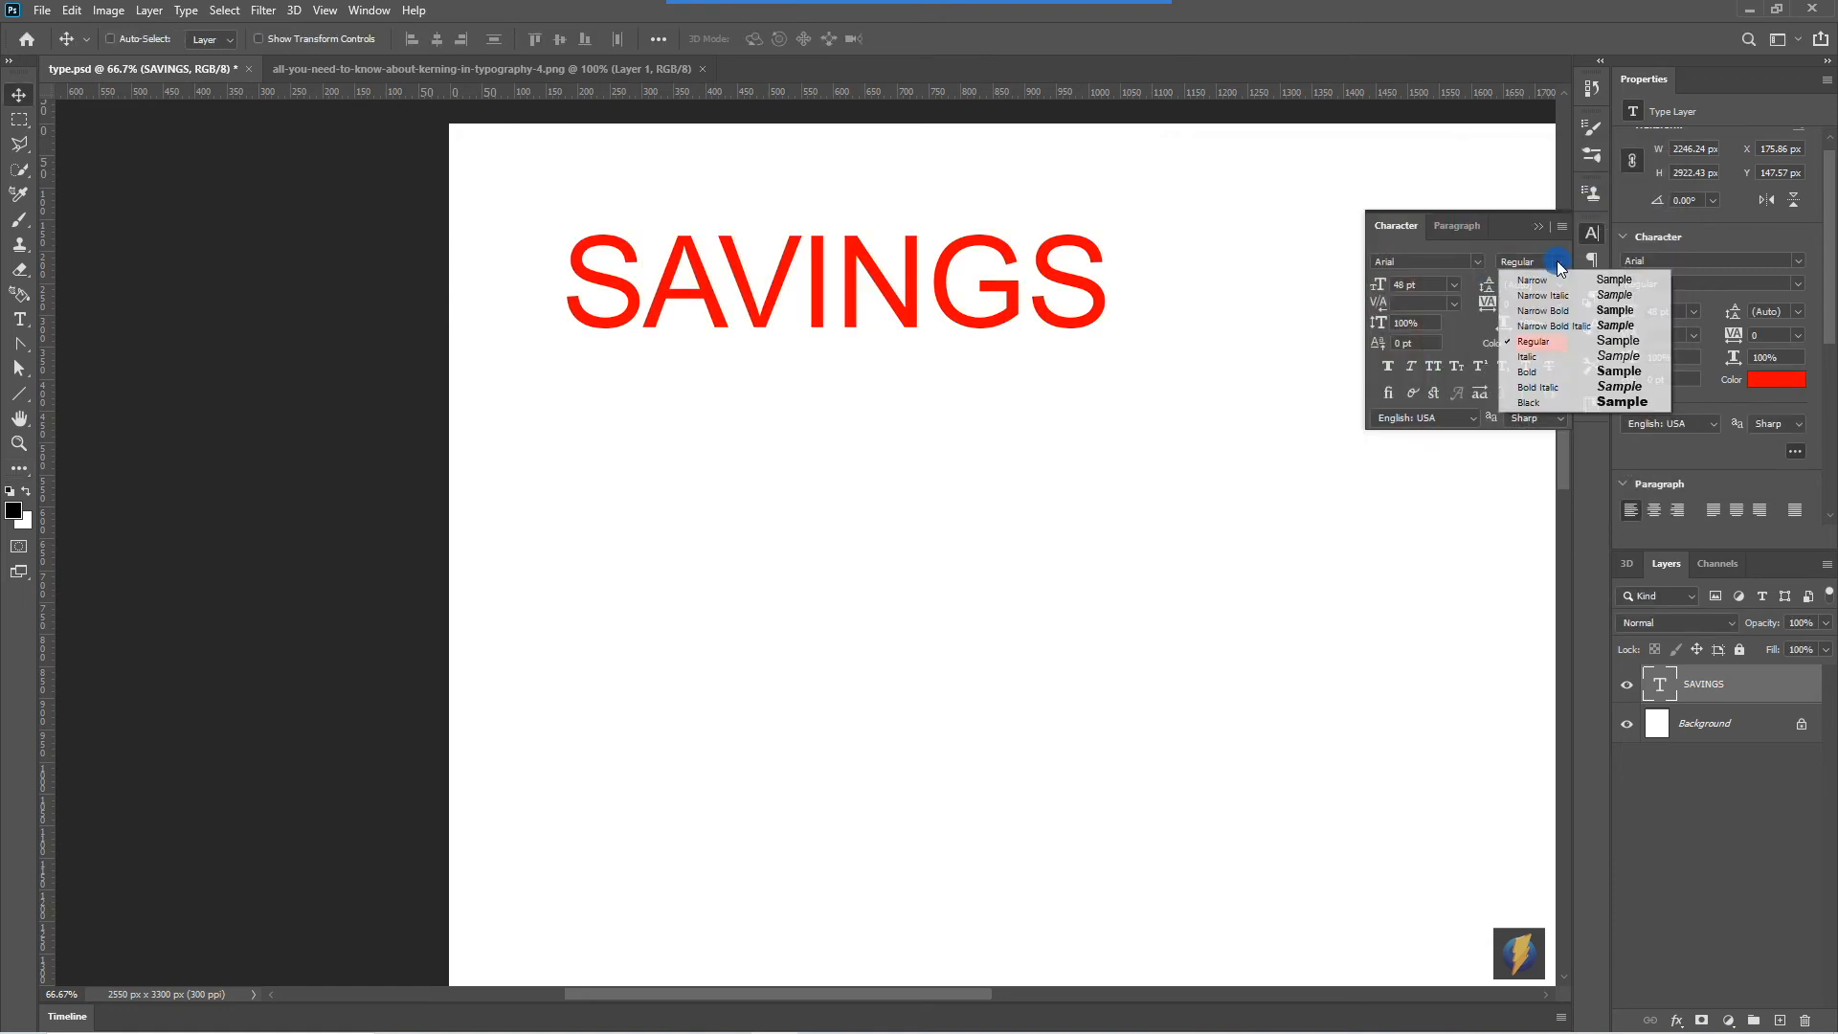
left_click(1528, 372)
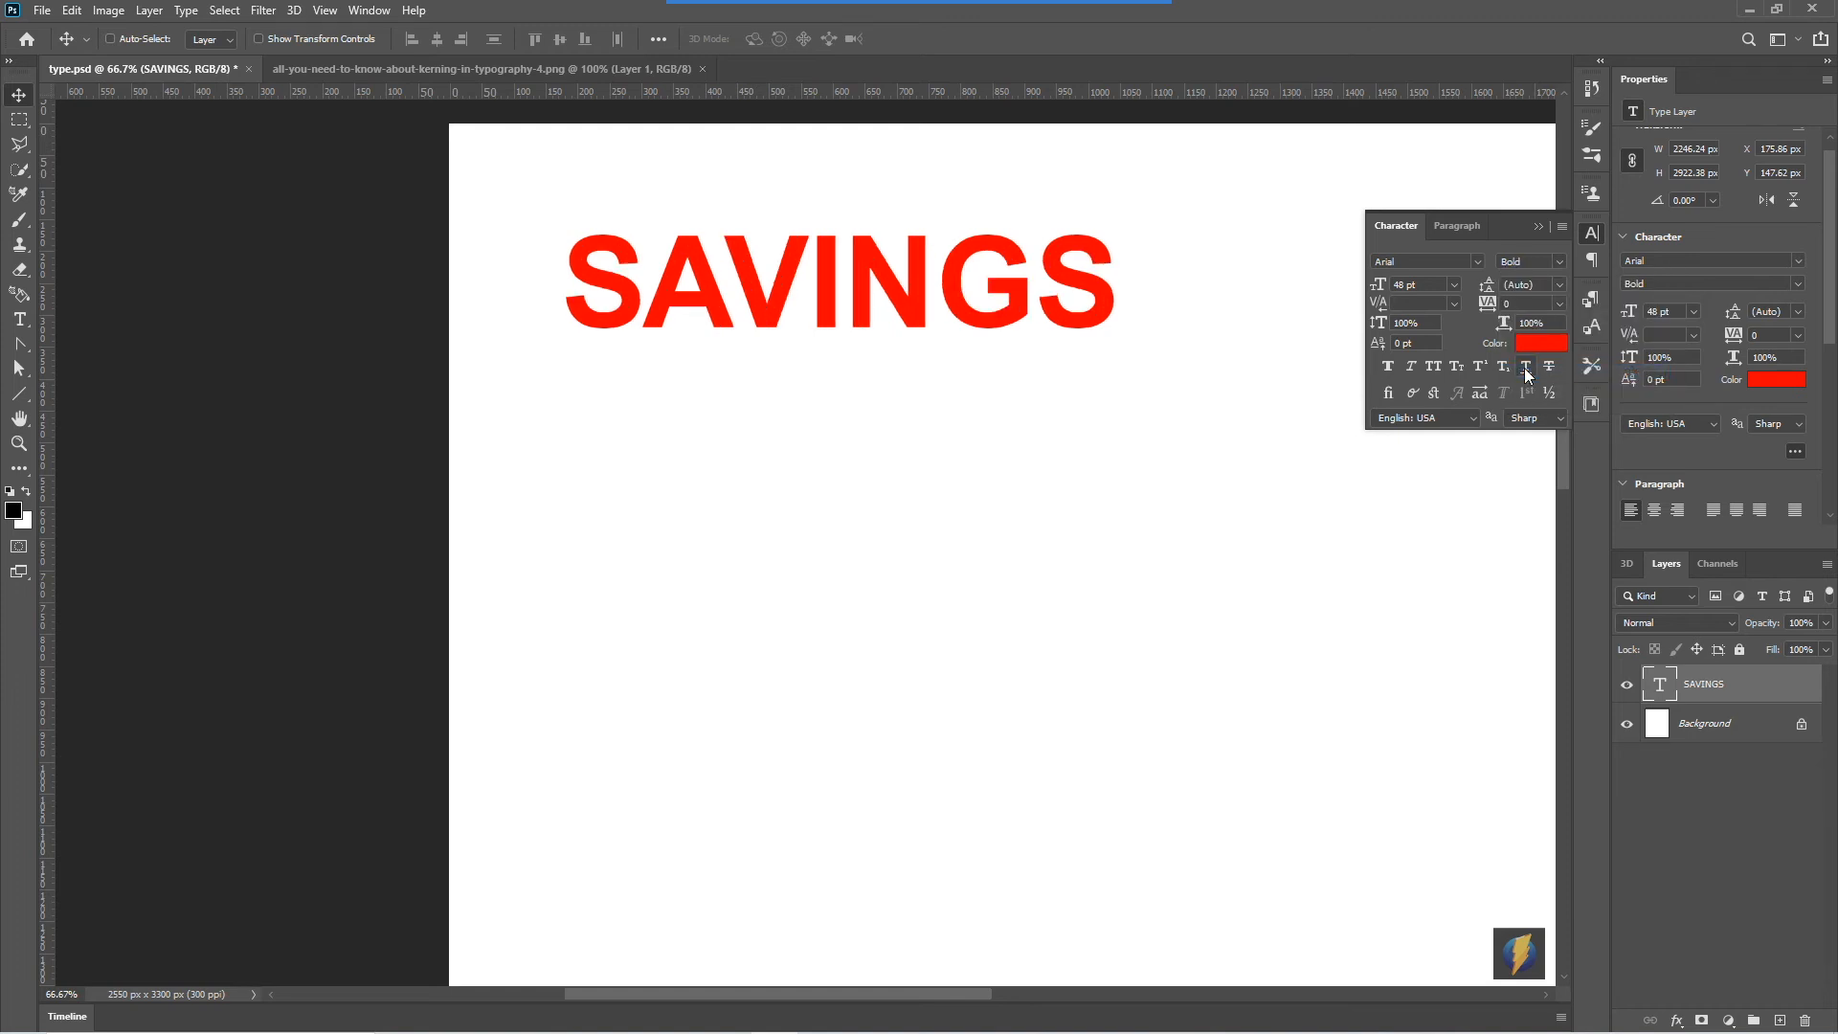
left_click(1540, 226)
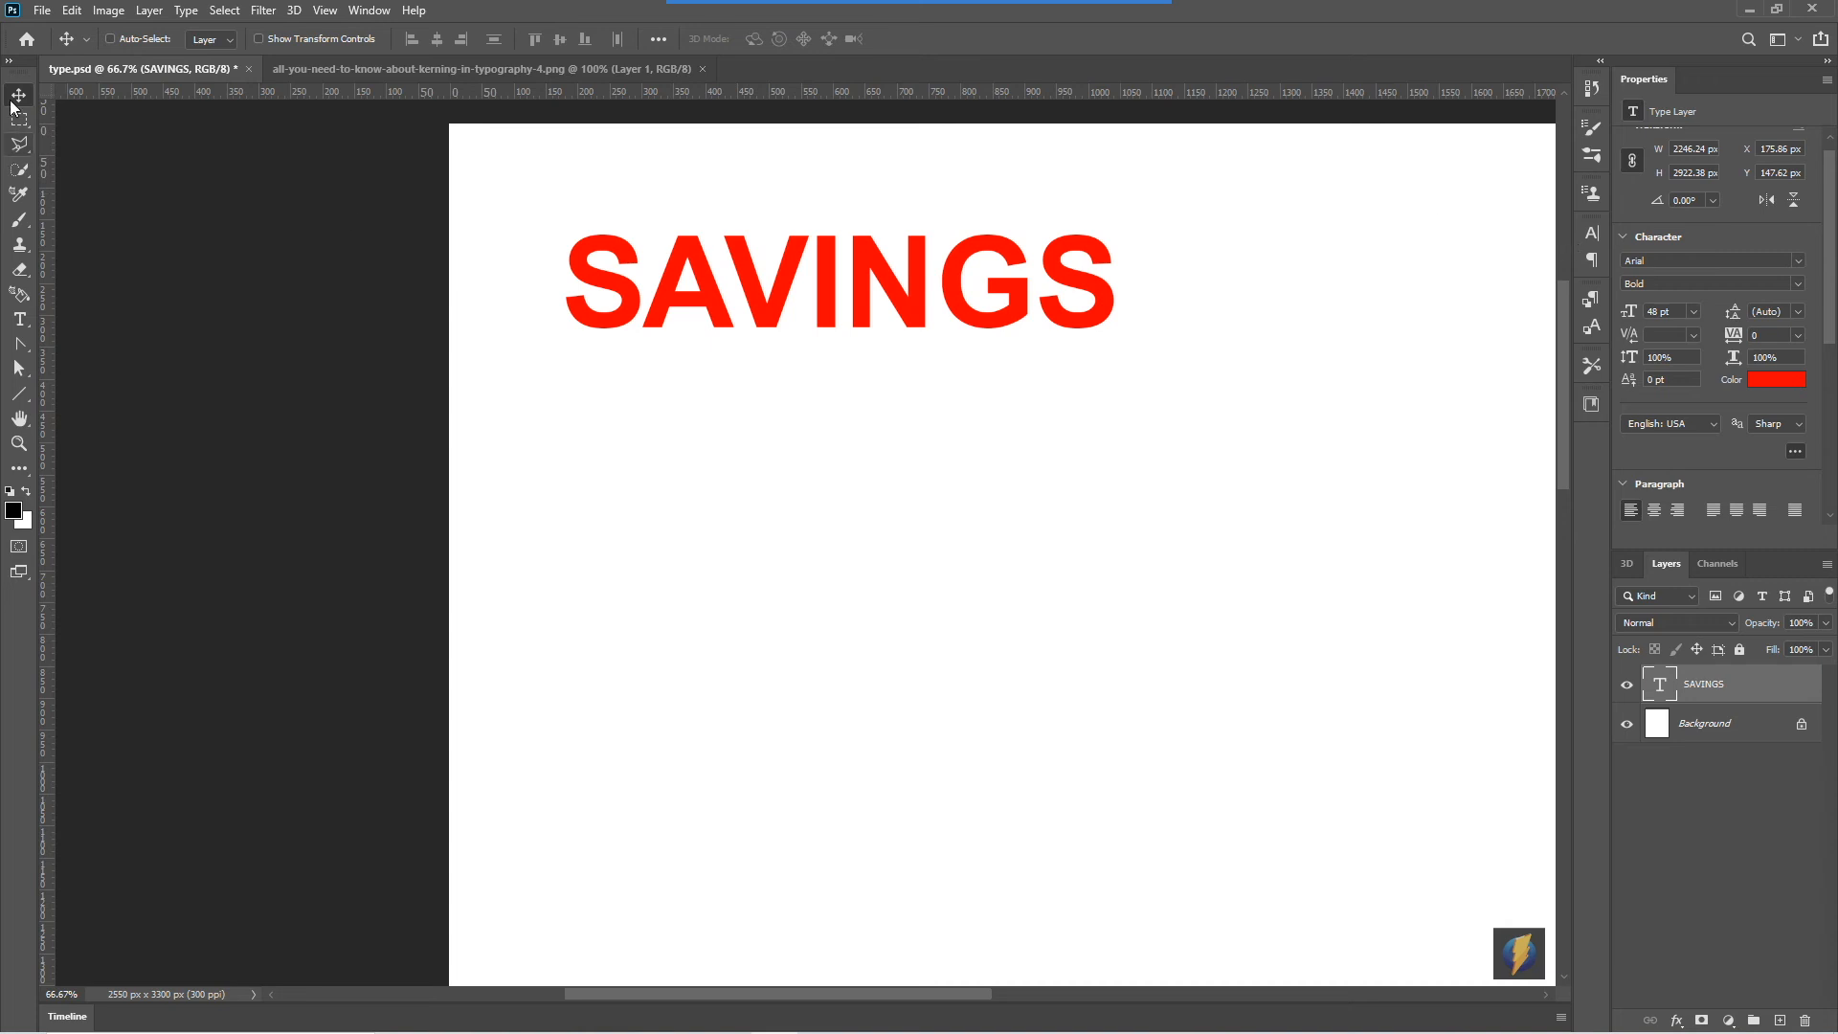
Step: Move the SAVINGS text down and right to about X 375 px, Y 499 px, and select all its characters for editing
left_click_drag(904, 289, 1032, 513)
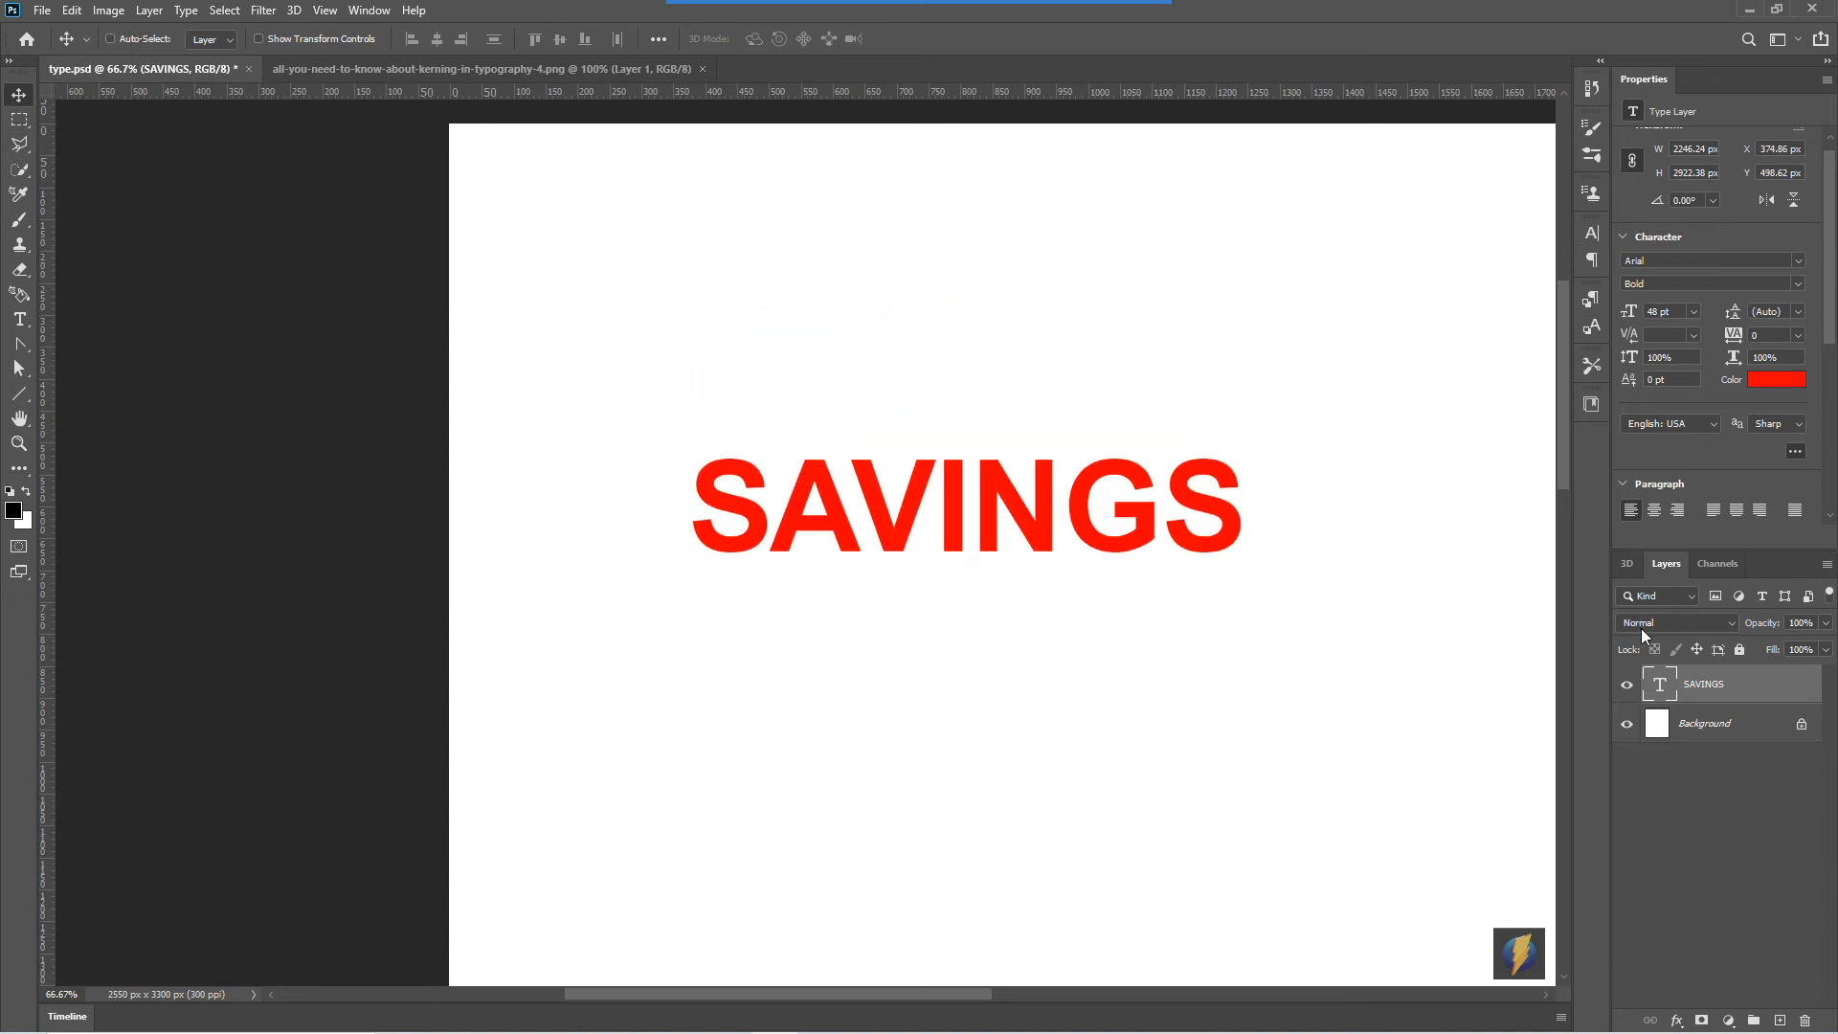
left_click(1662, 686)
double_click(1661, 685)
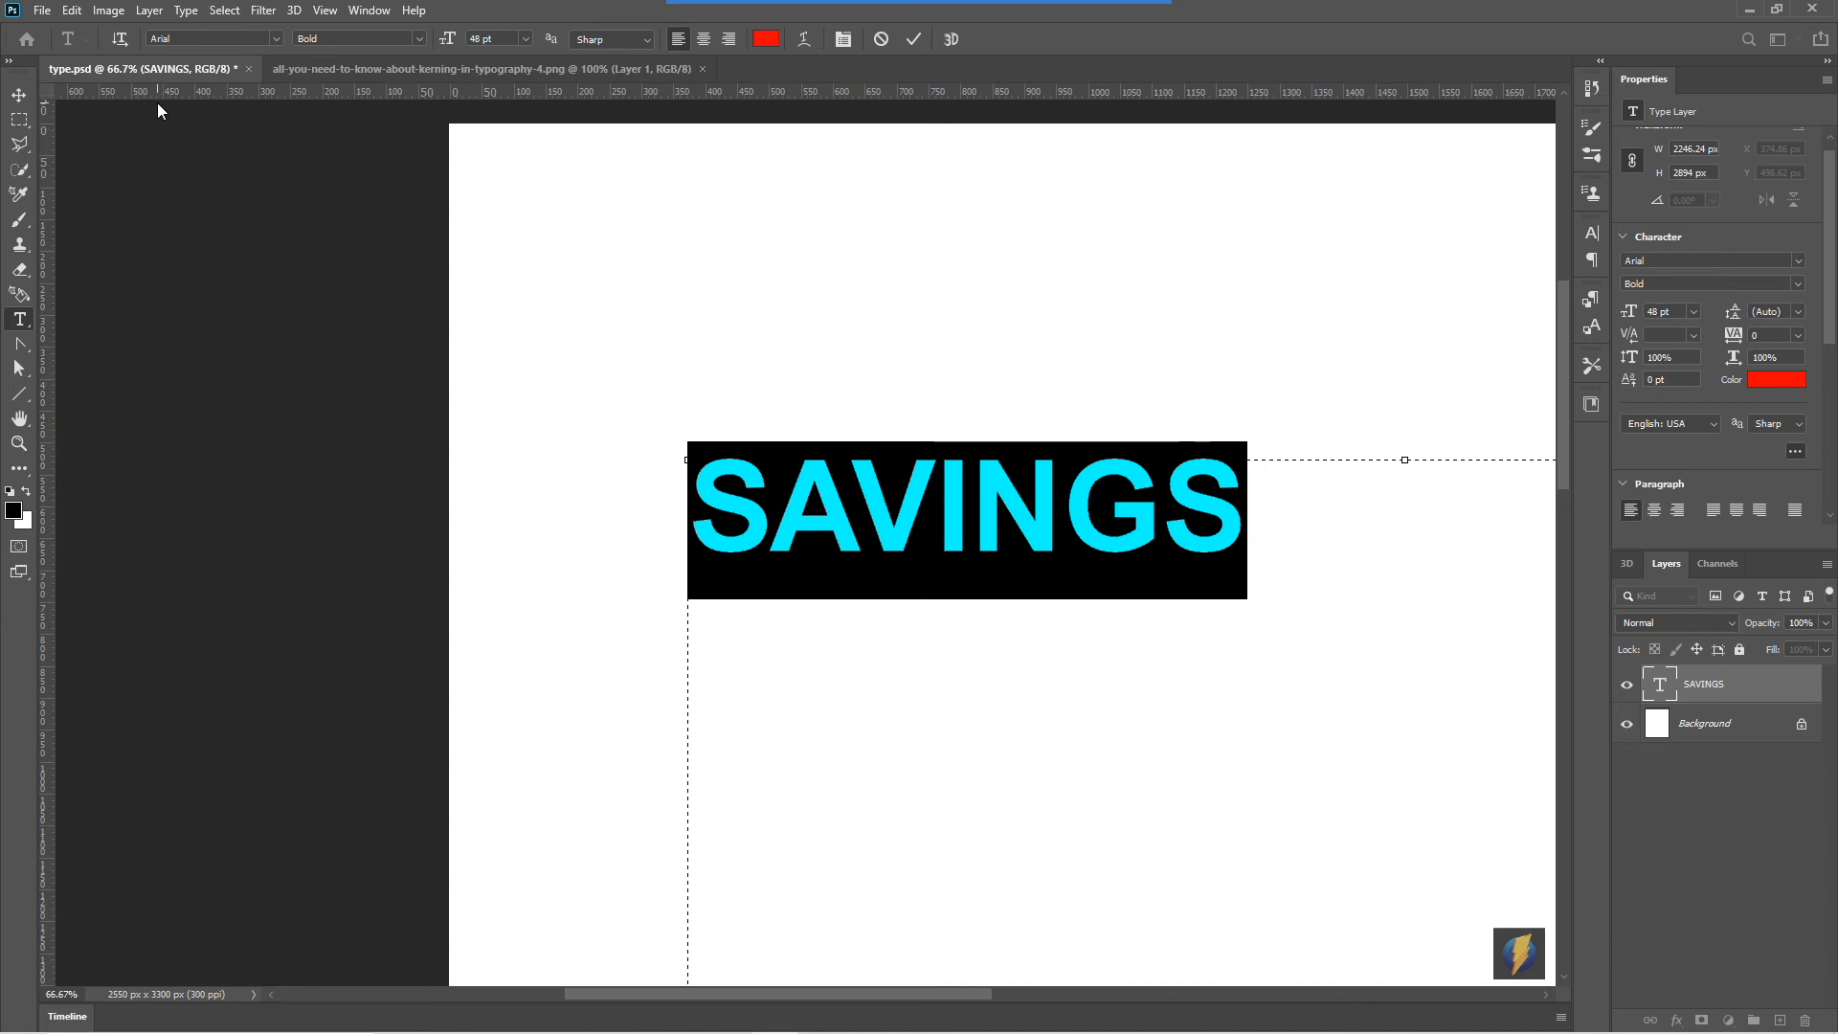
mouse_move(986, 3)
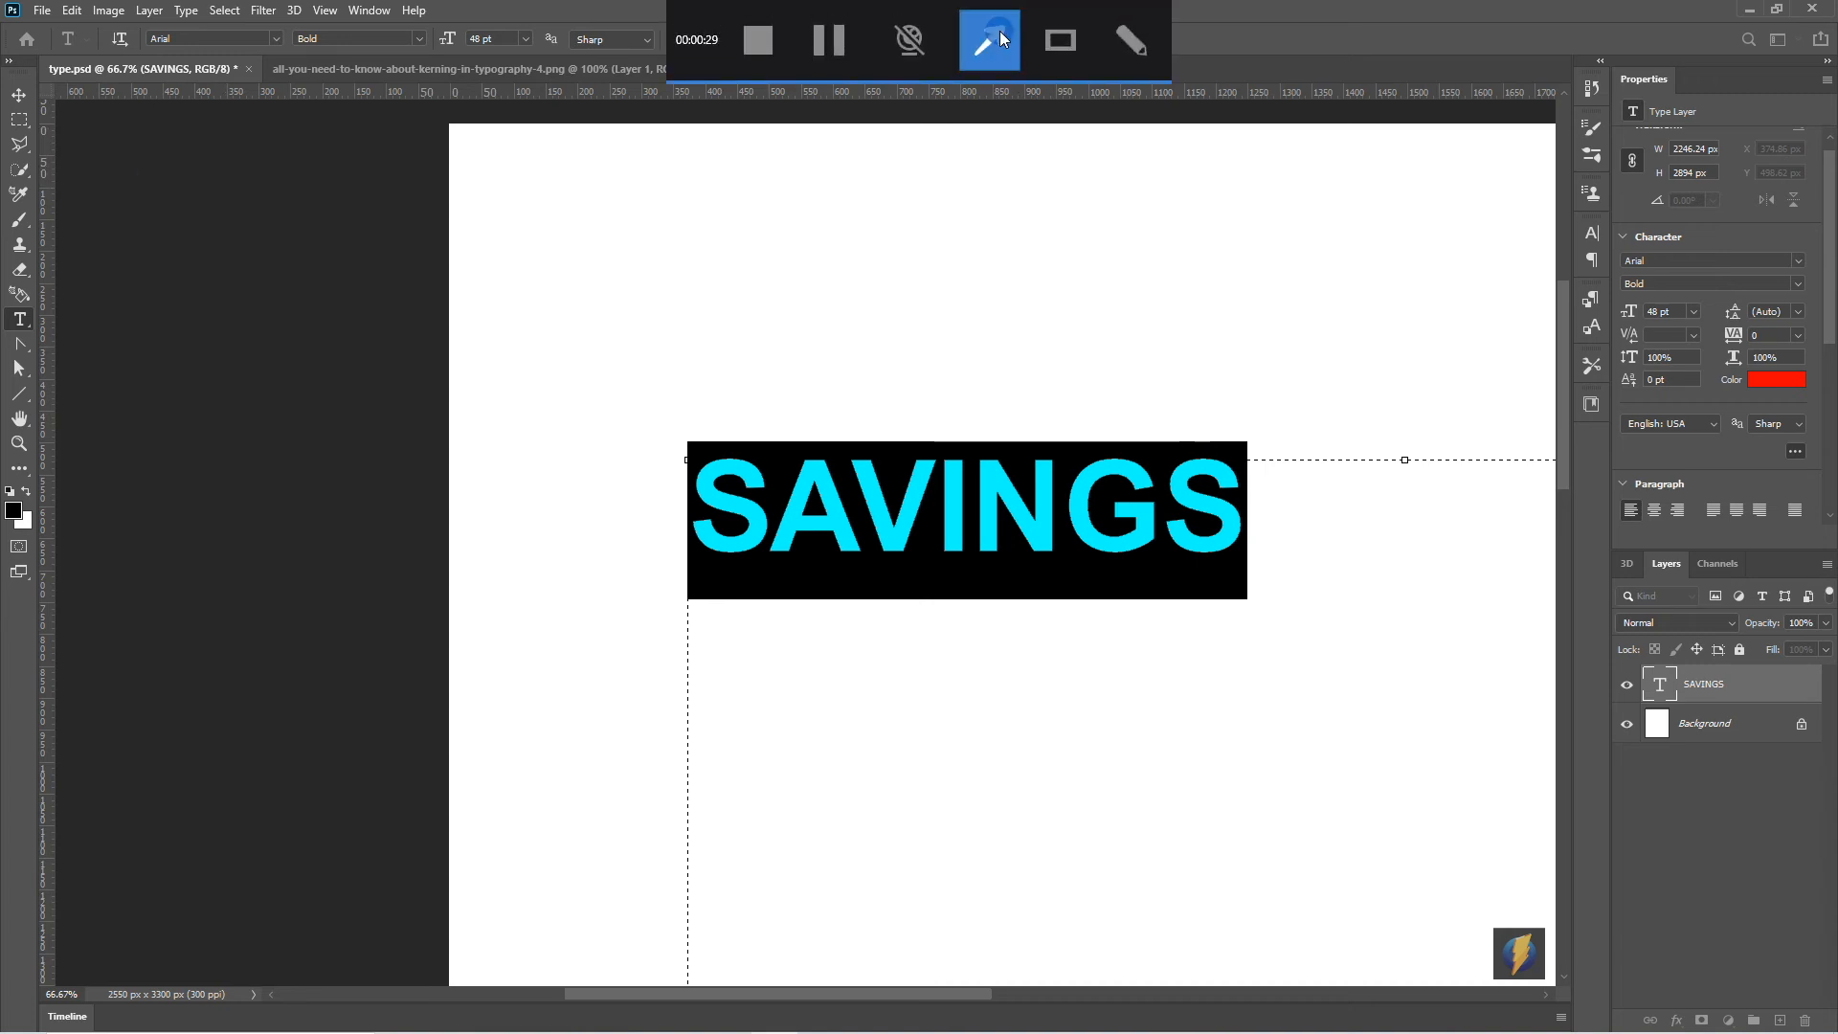
left_click(995, 38)
mouse_move(278, 446)
left_mouse_down()
mouse_move(172, 151)
mouse_move(172, 70)
mouse_move(883, 50)
left_mouse_up()
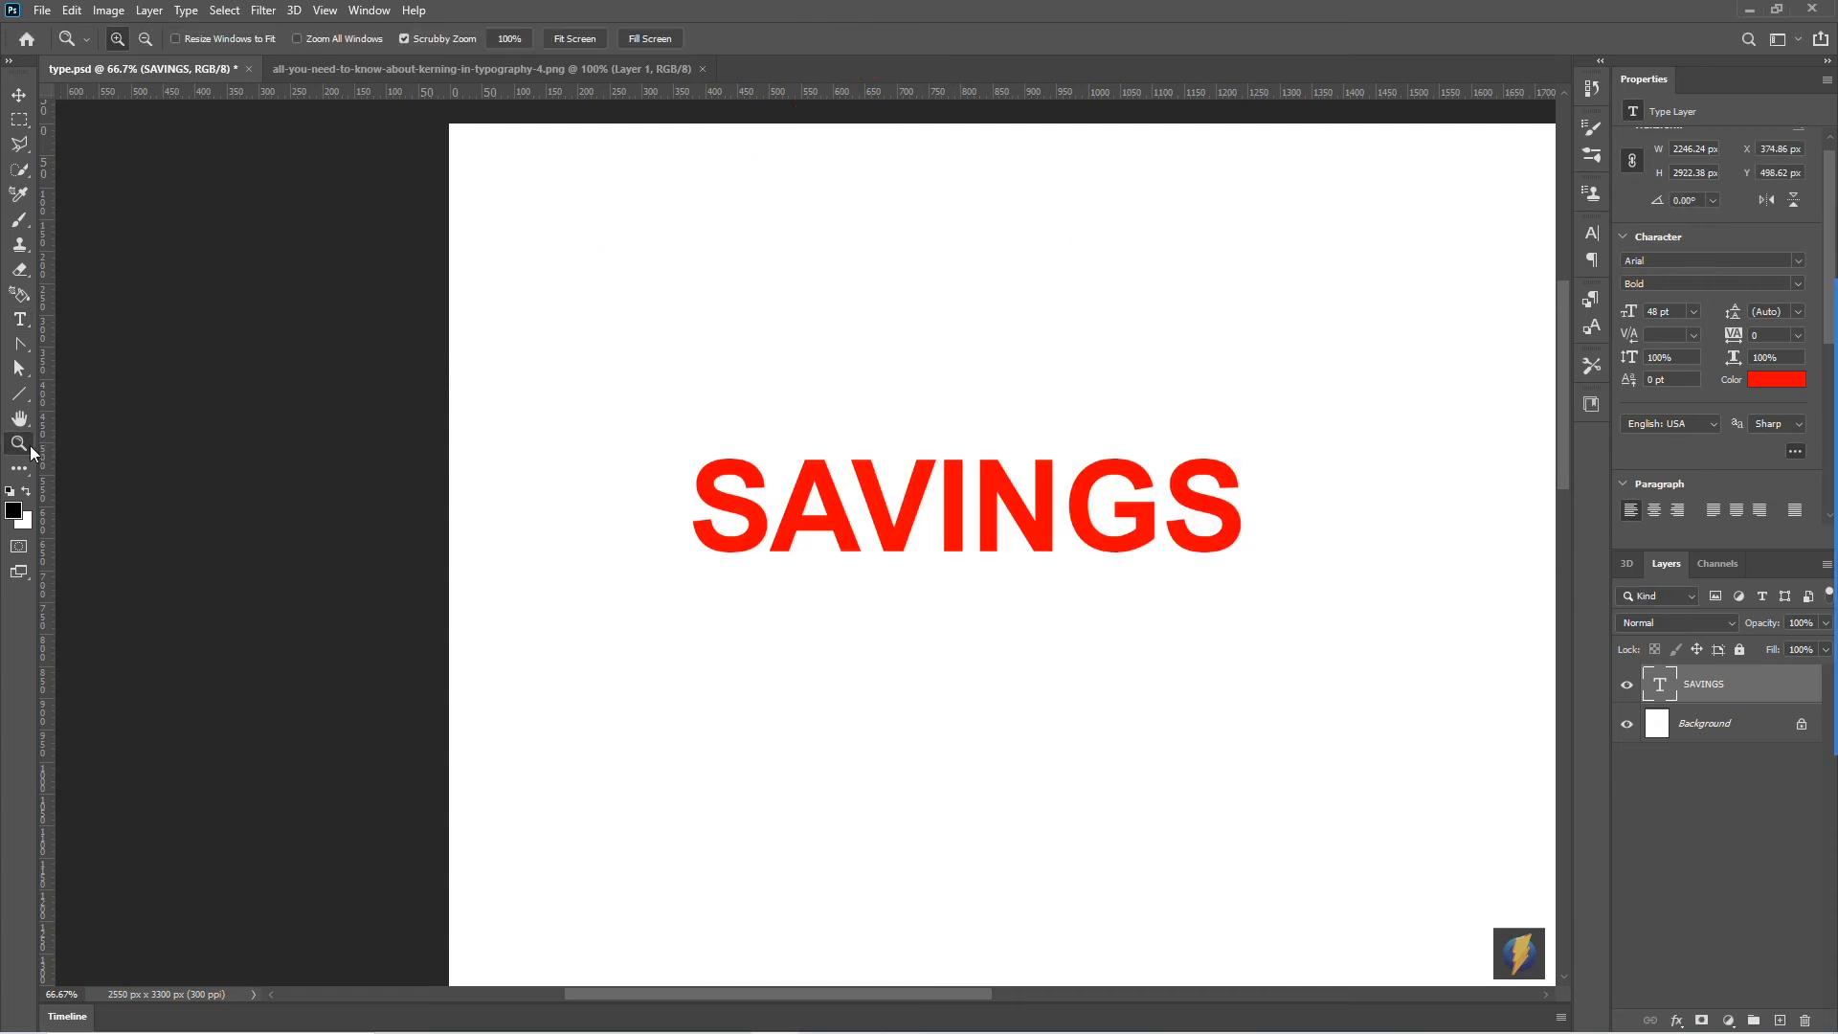
Step: Shrink the SAVINGS text box to about 1701 × 286 px and center the text inside it
left_click(29, 448)
left_click_drag(1027, 531, 1137, 517)
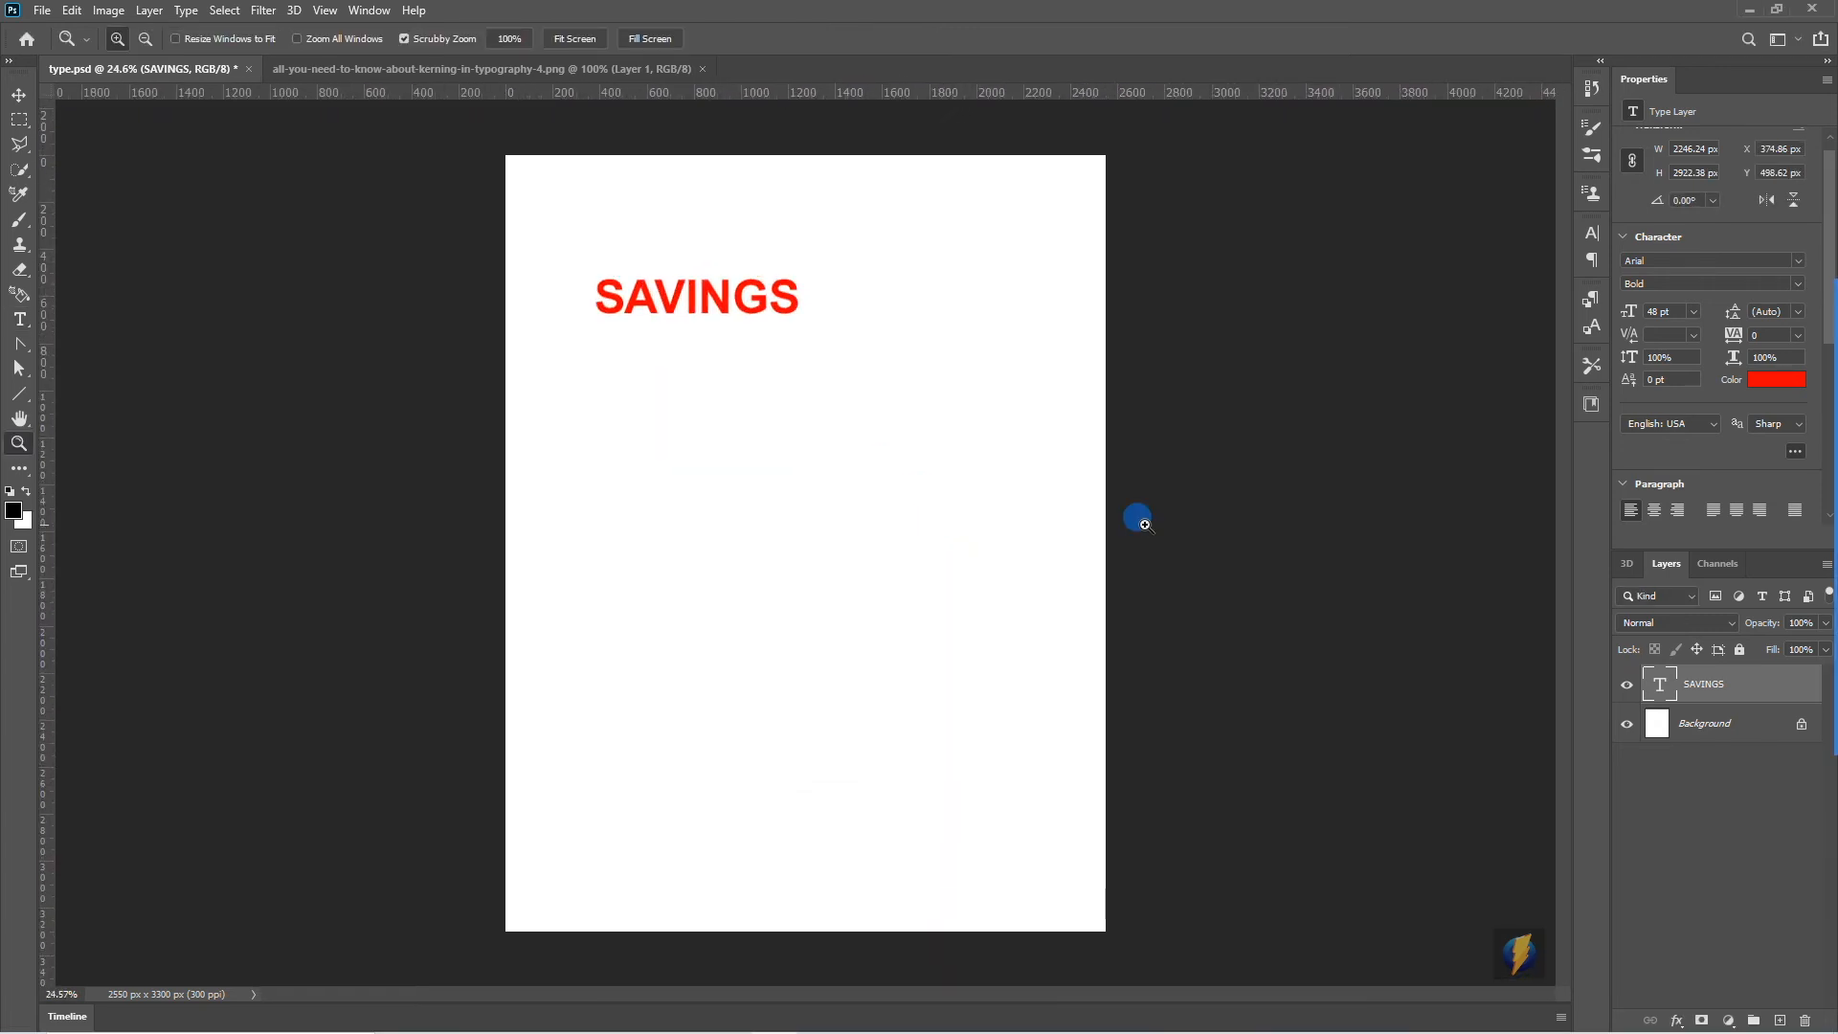
double_click(1659, 683)
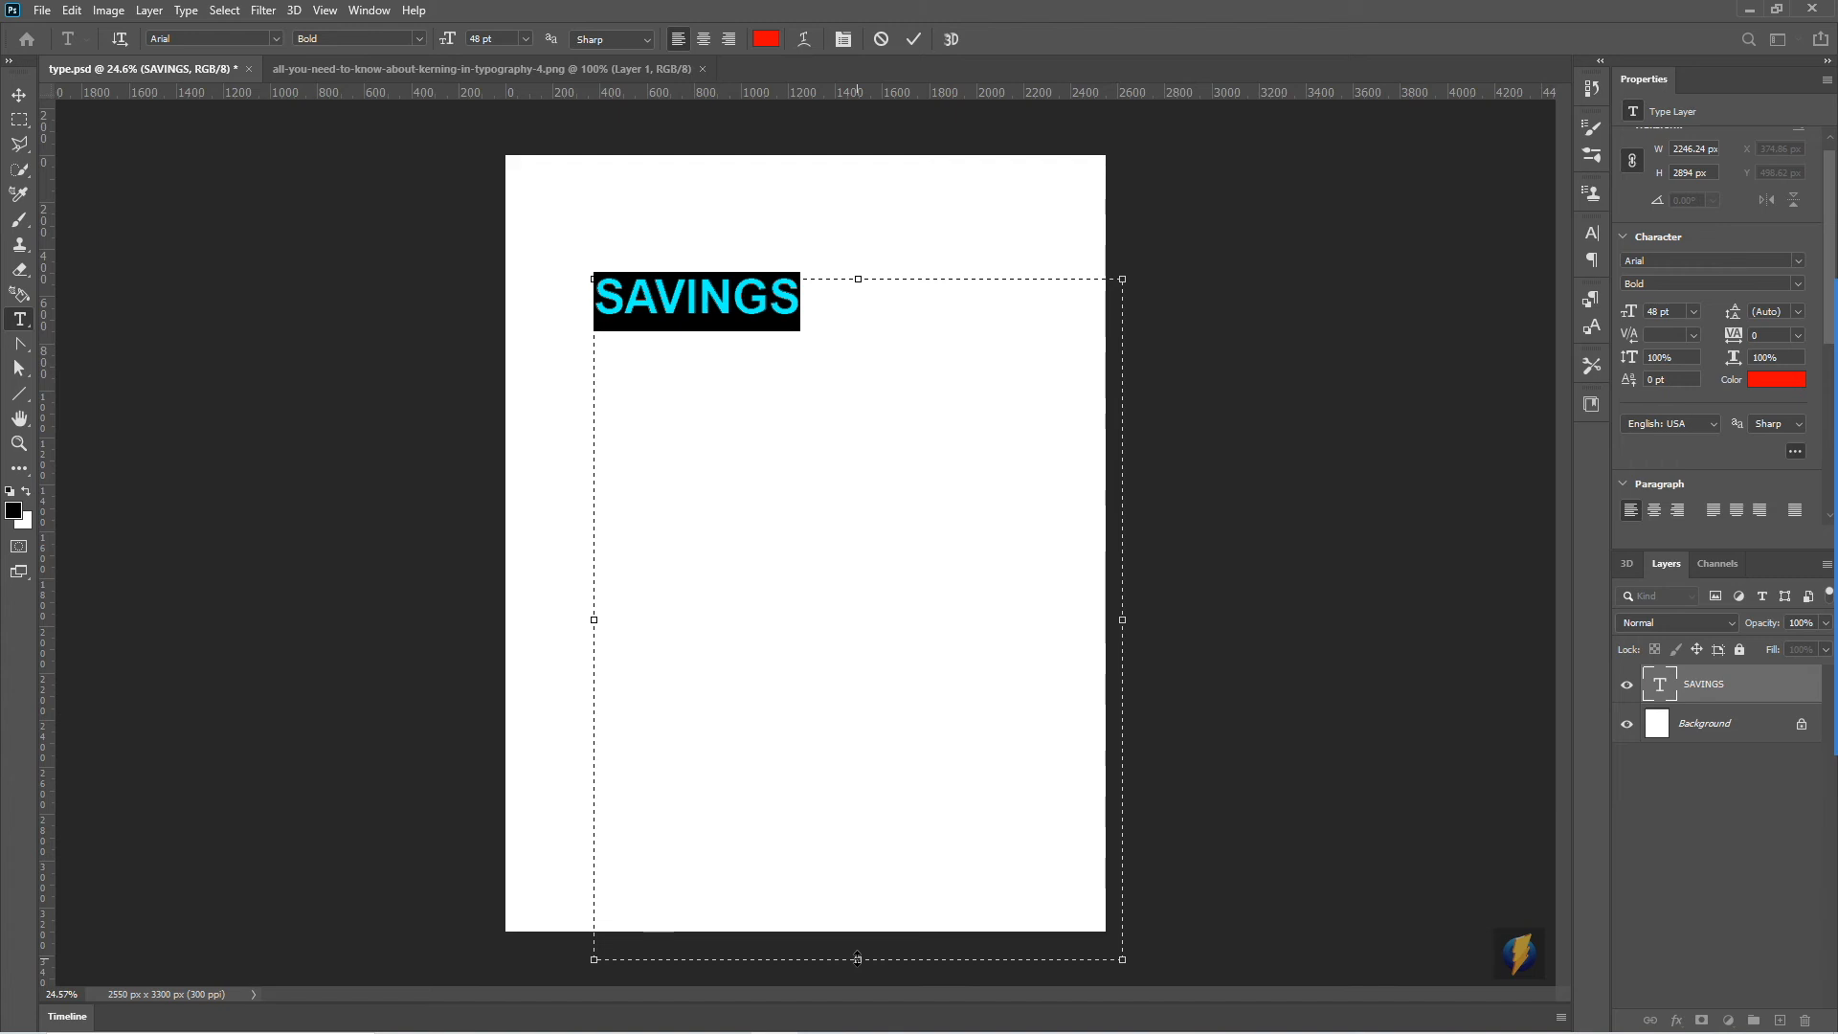
left_click(814, 295)
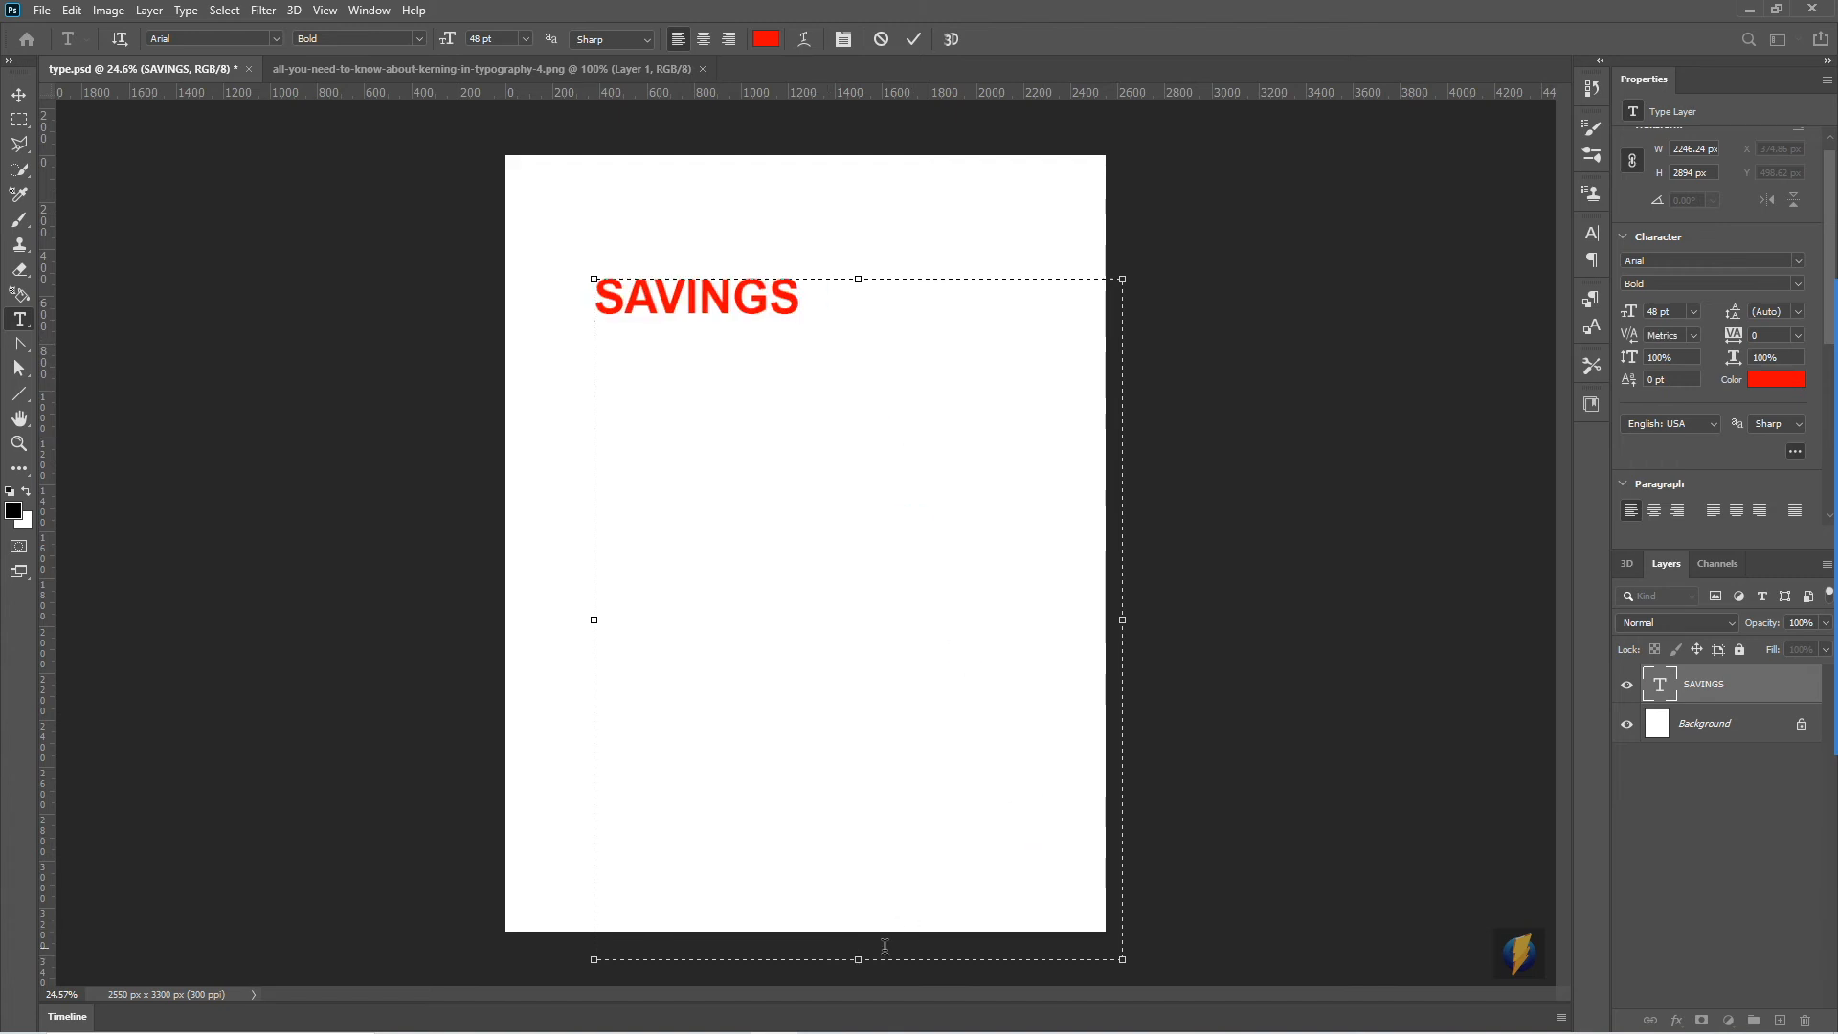
left_click_drag(859, 959, 813, 346)
left_click_drag(1125, 312, 995, 313)
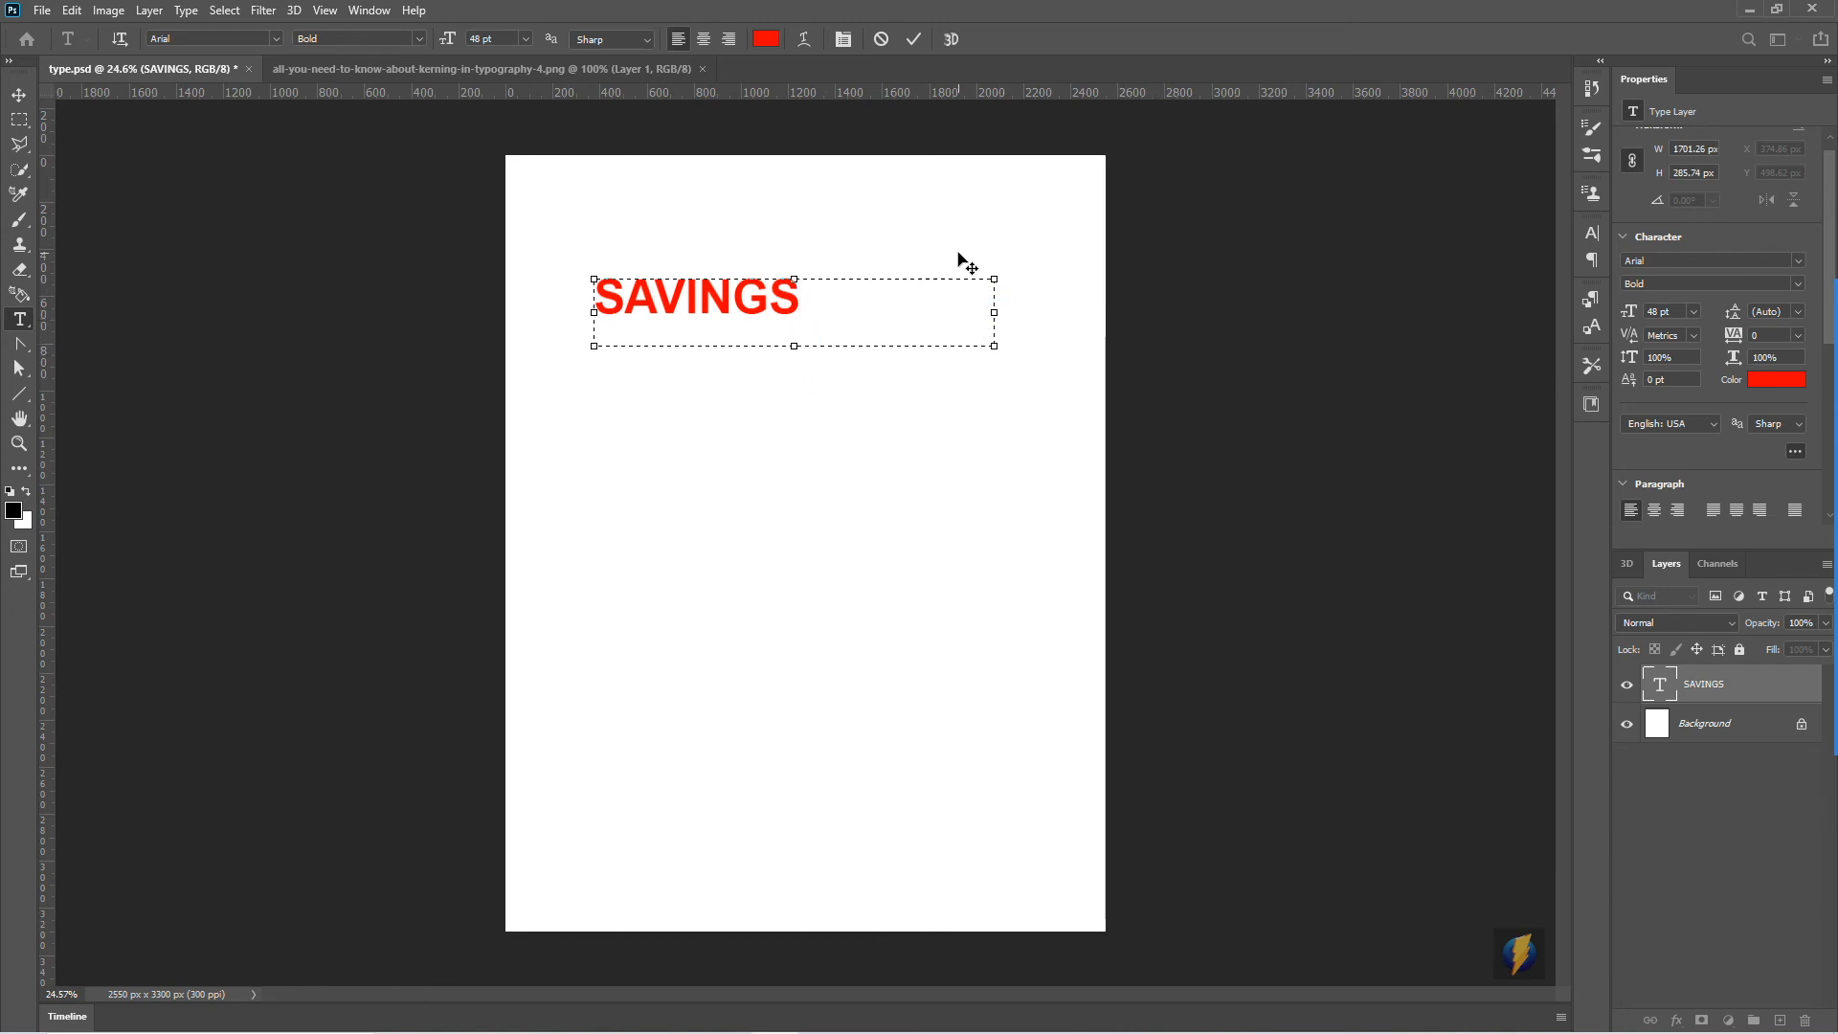
left_click(704, 38)
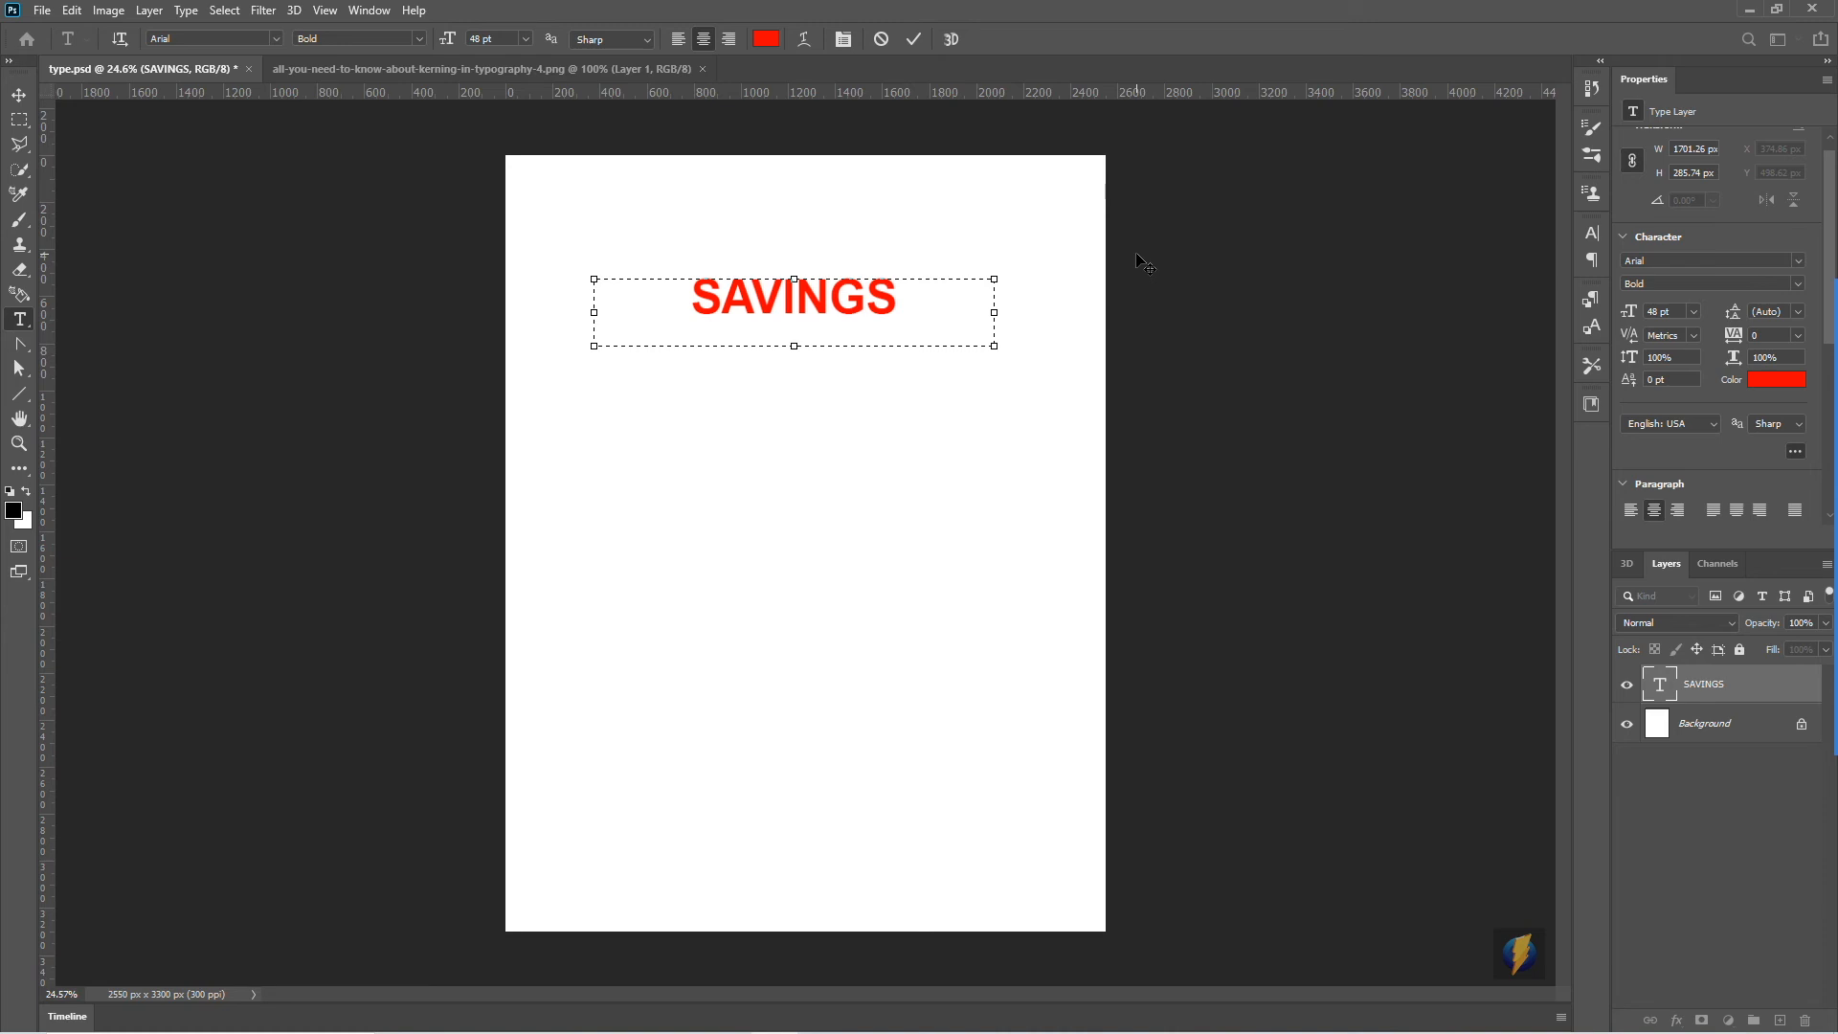
Step: Select all the SAVINGS characters and give the text a warp in the Arc style
left_click(19, 443)
left_click_drag(751, 279, 888, 363)
double_click(1660, 684)
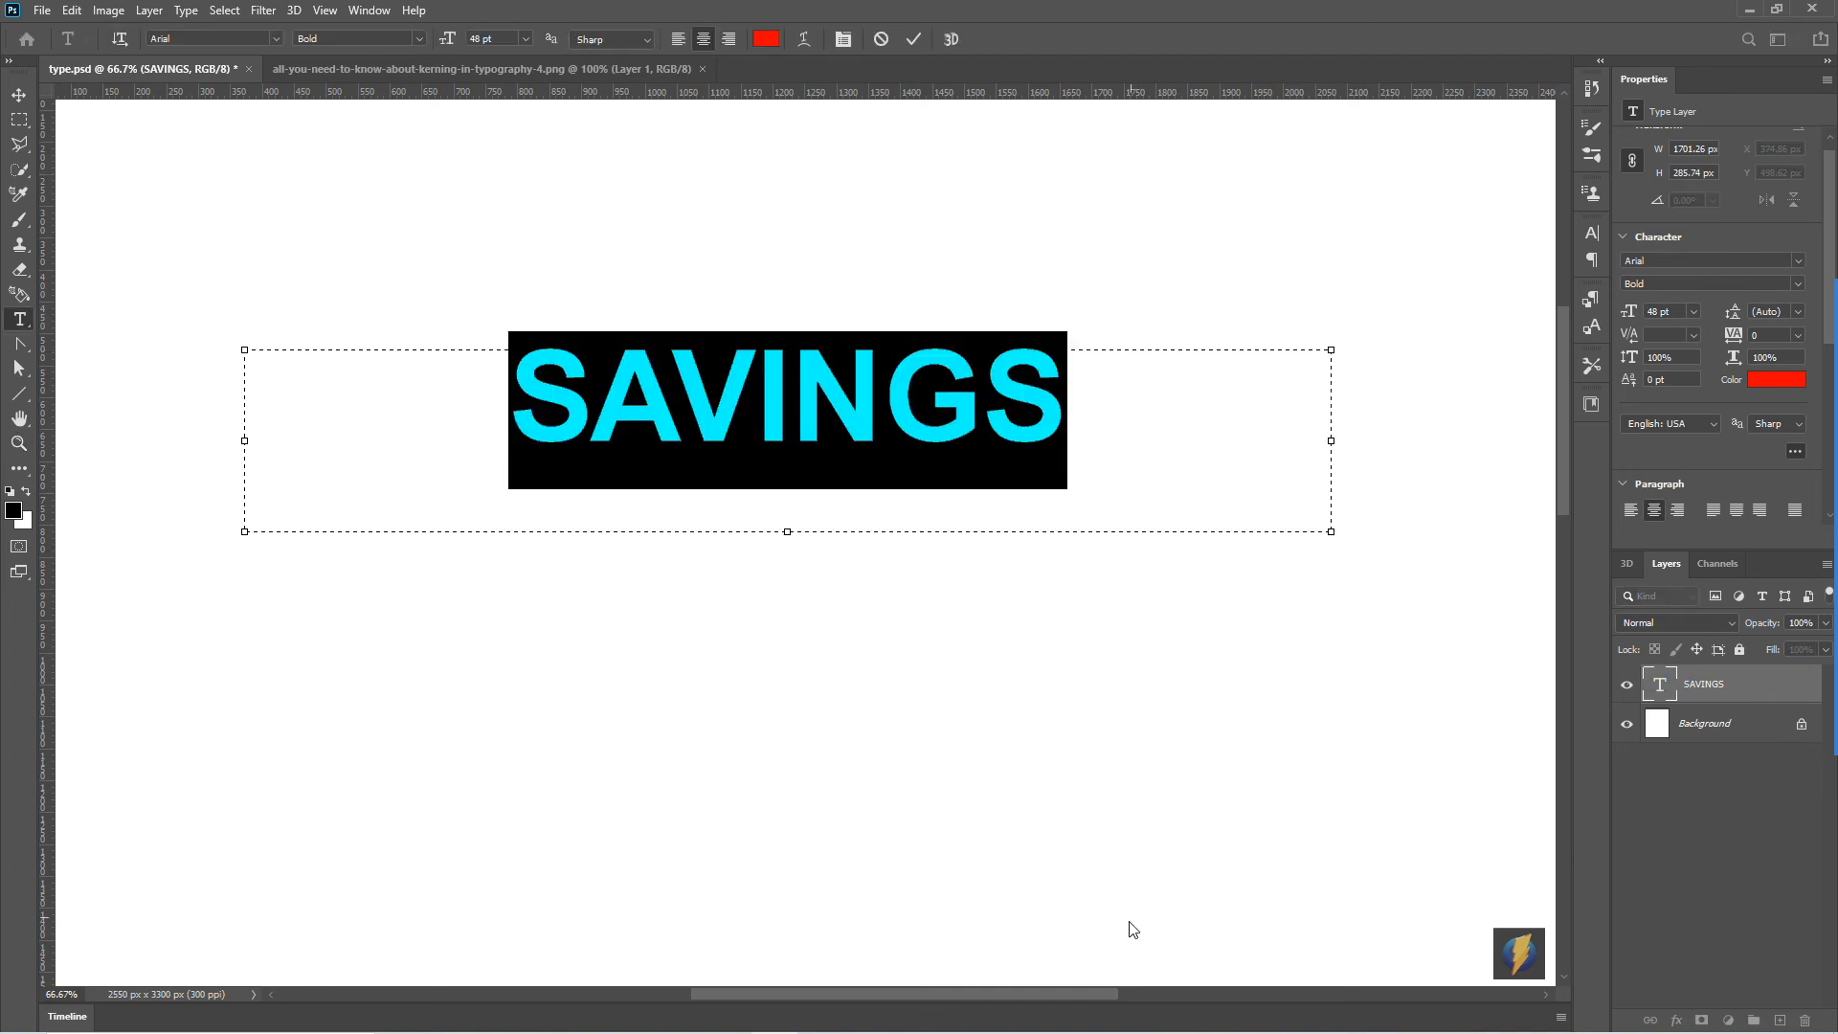
left_click(1798, 574)
mouse_move(1216, 347)
left_mouse_down()
mouse_move(807, 127)
mouse_move(807, 53)
left_mouse_up()
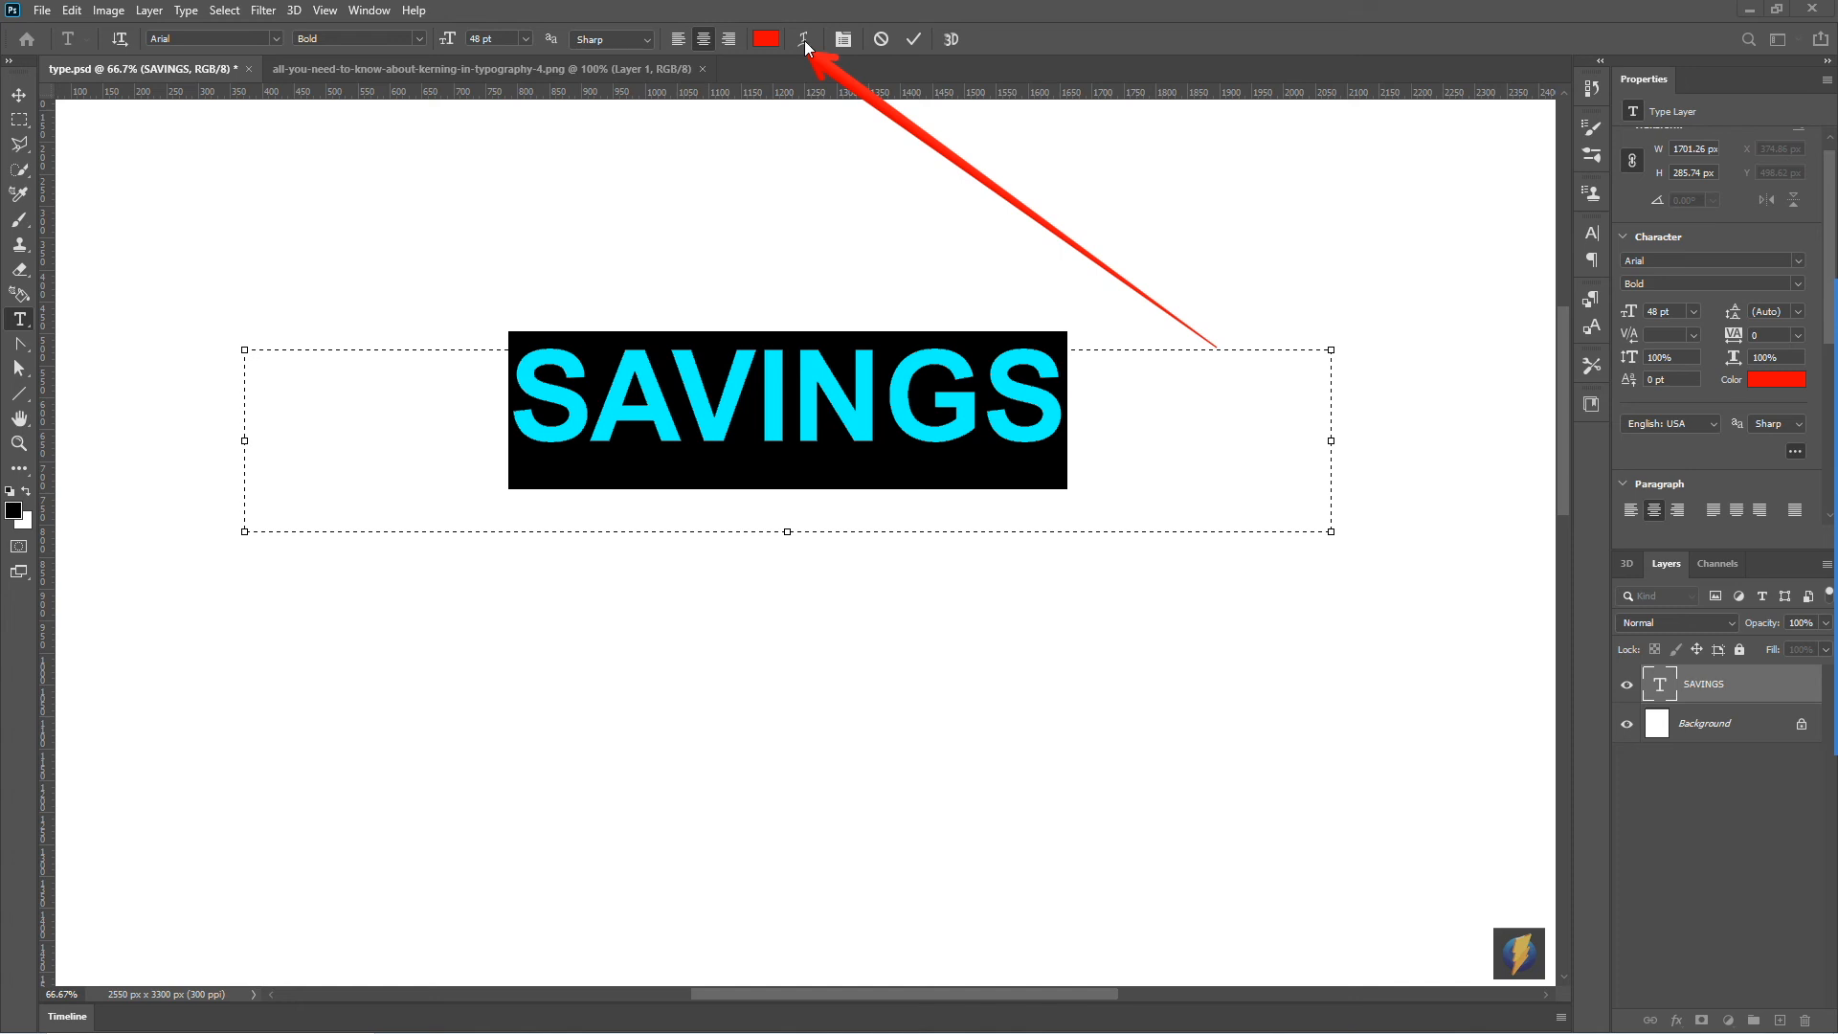
left_click(807, 38)
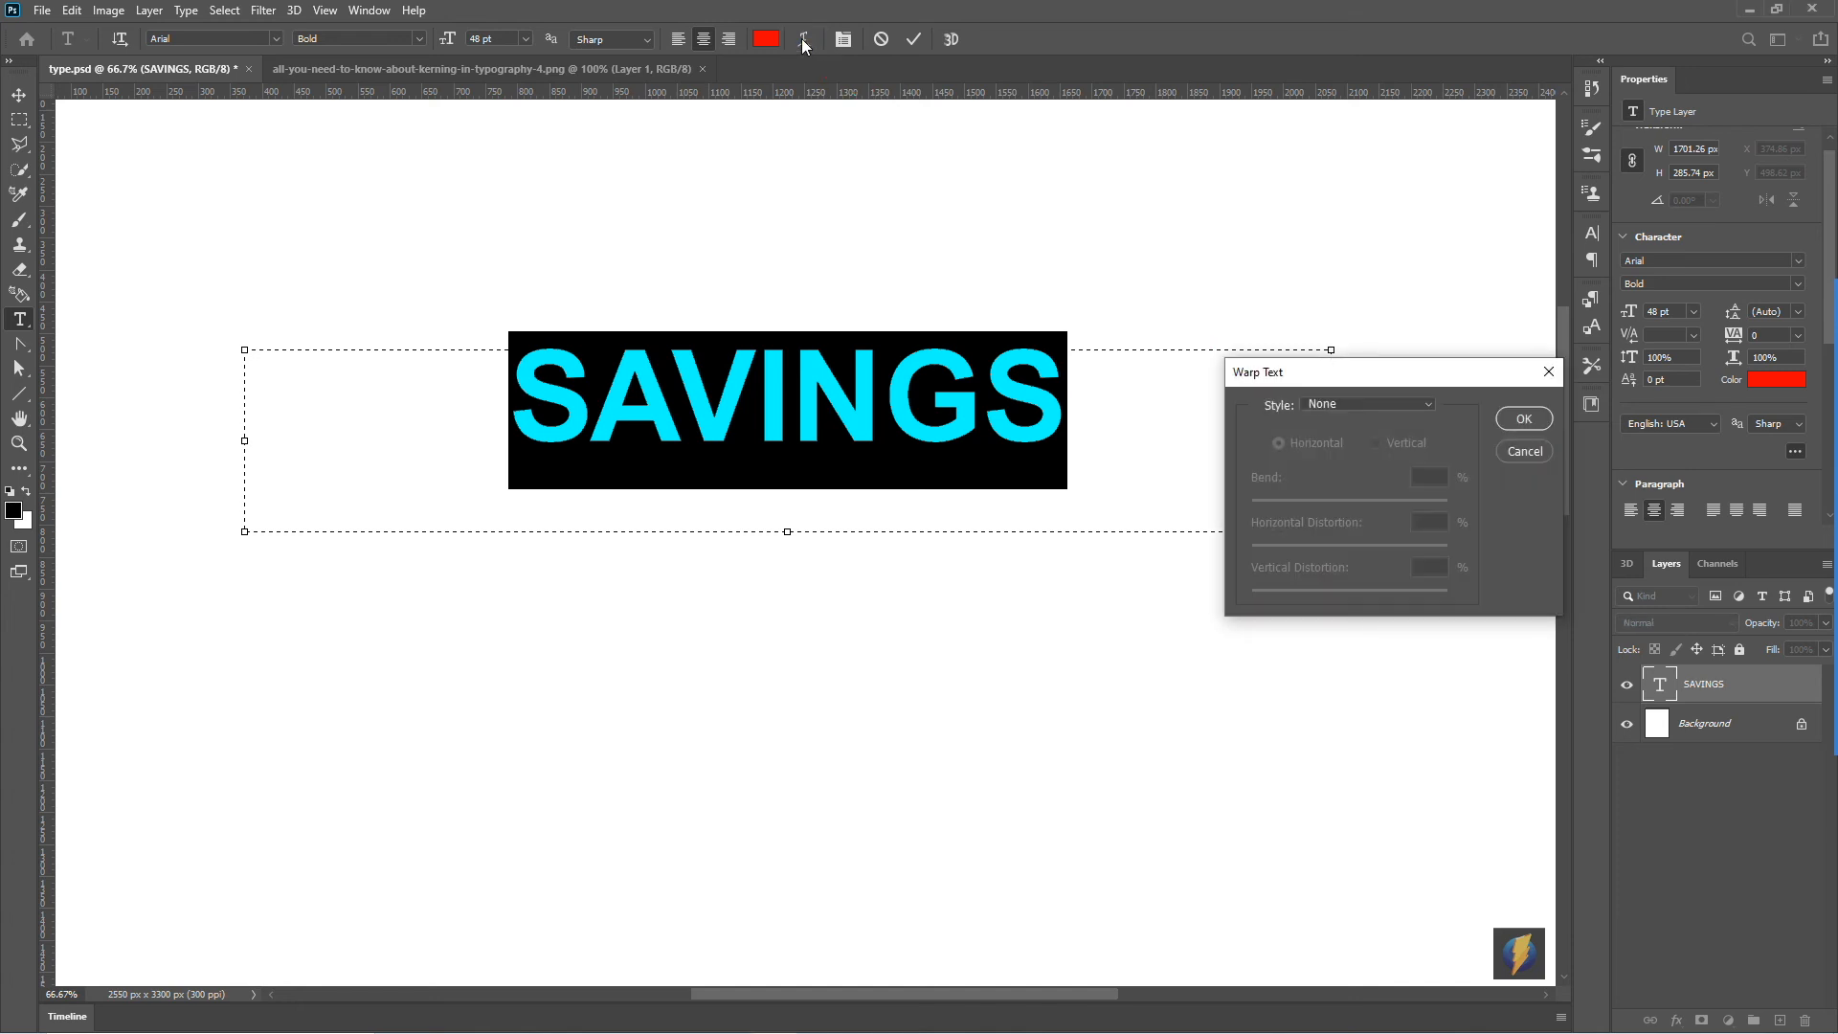
left_click_drag(1346, 378, 1283, 151)
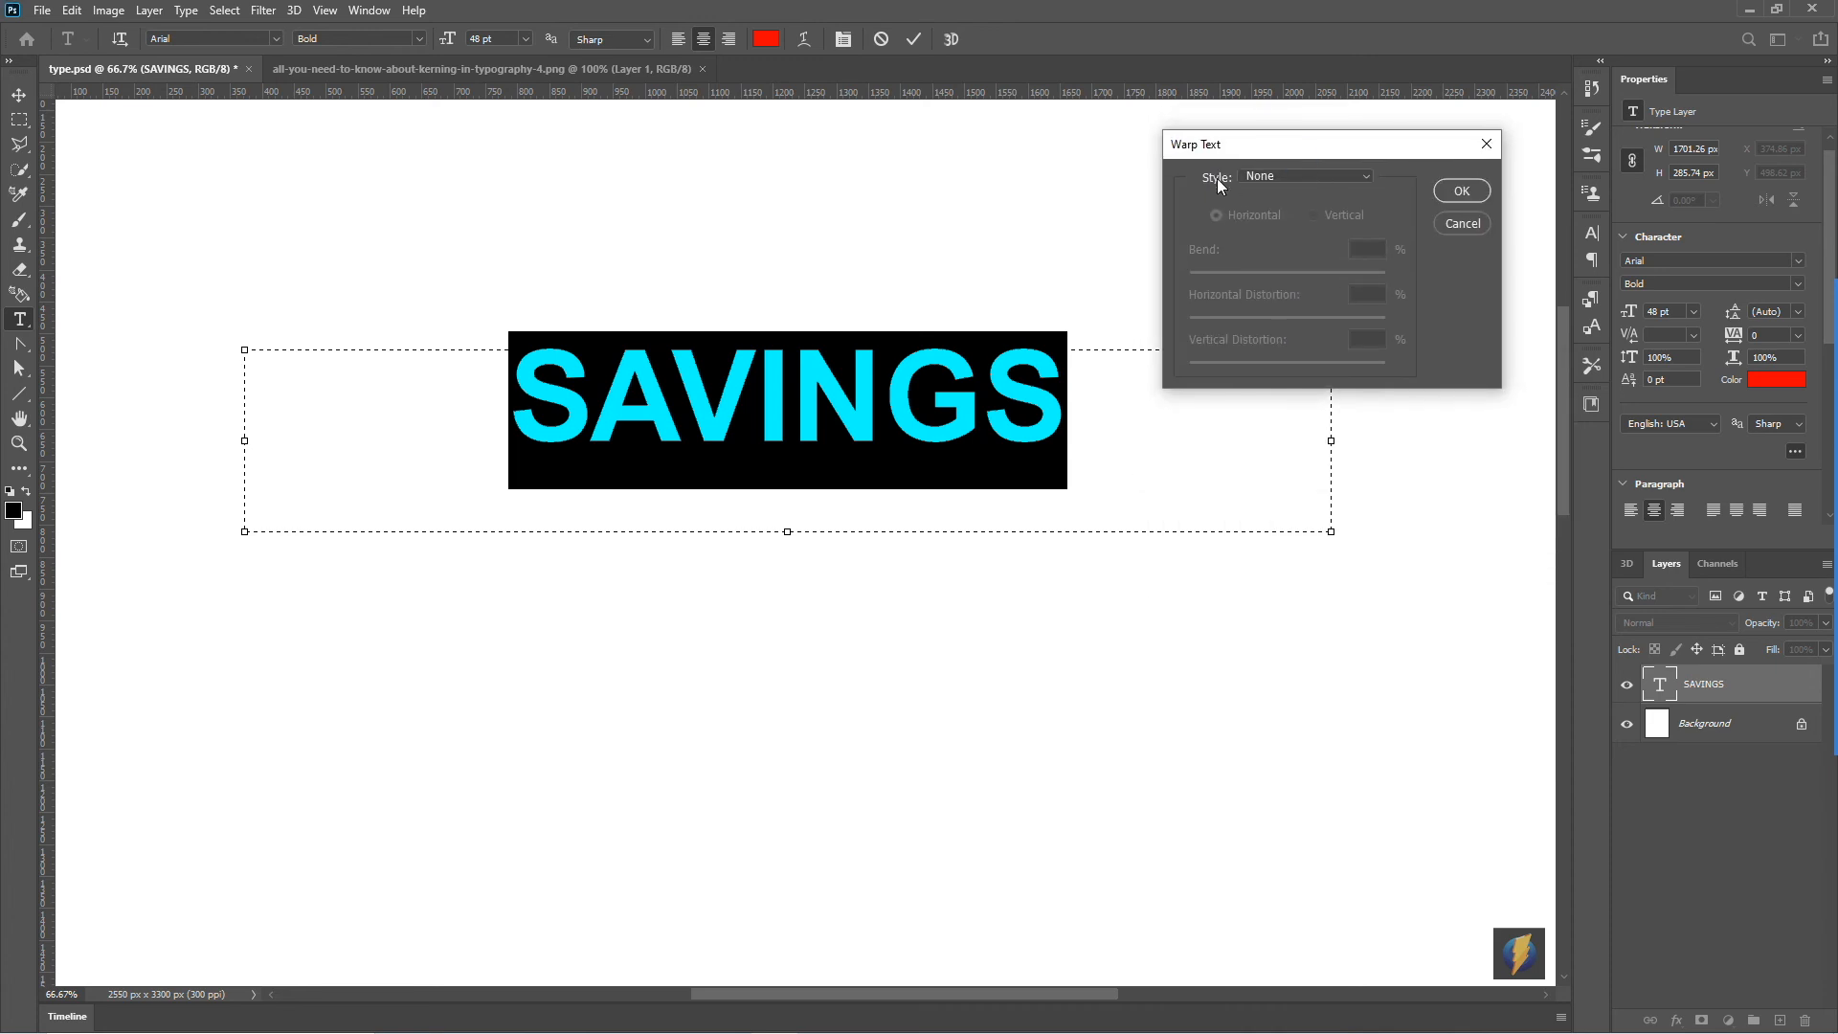
left_click(1369, 179)
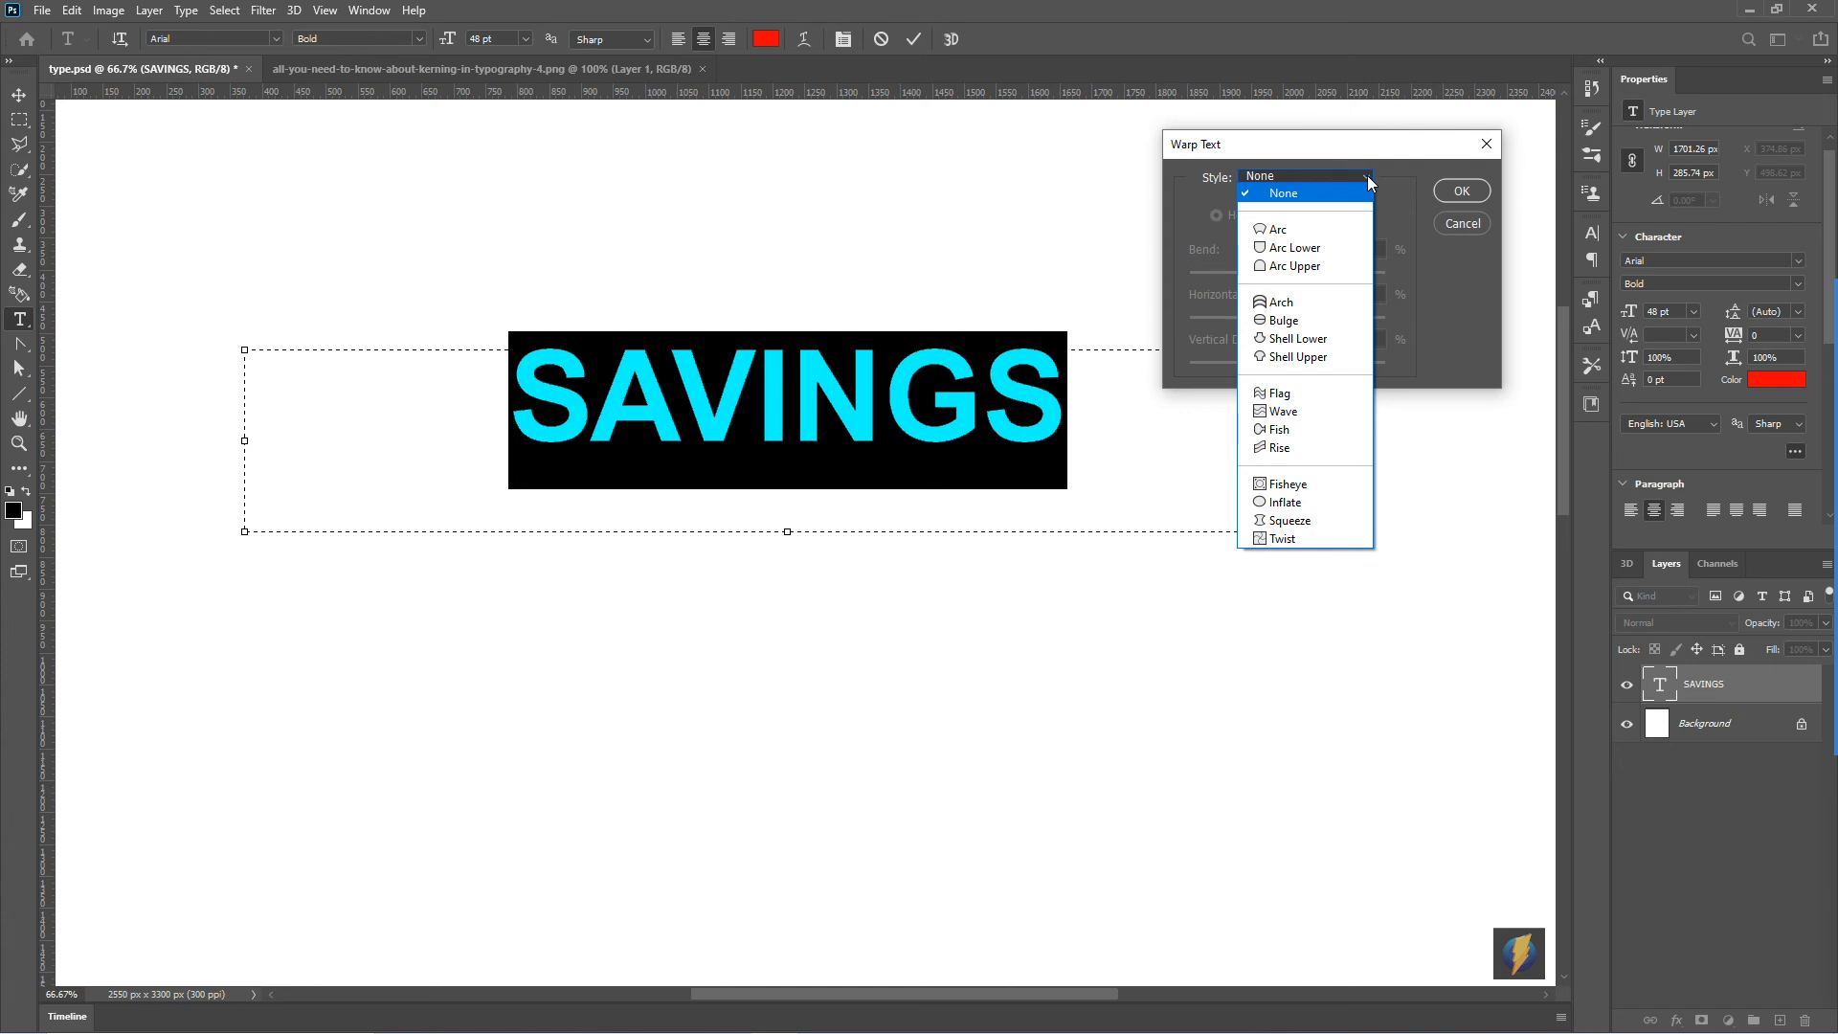
left_click(1284, 230)
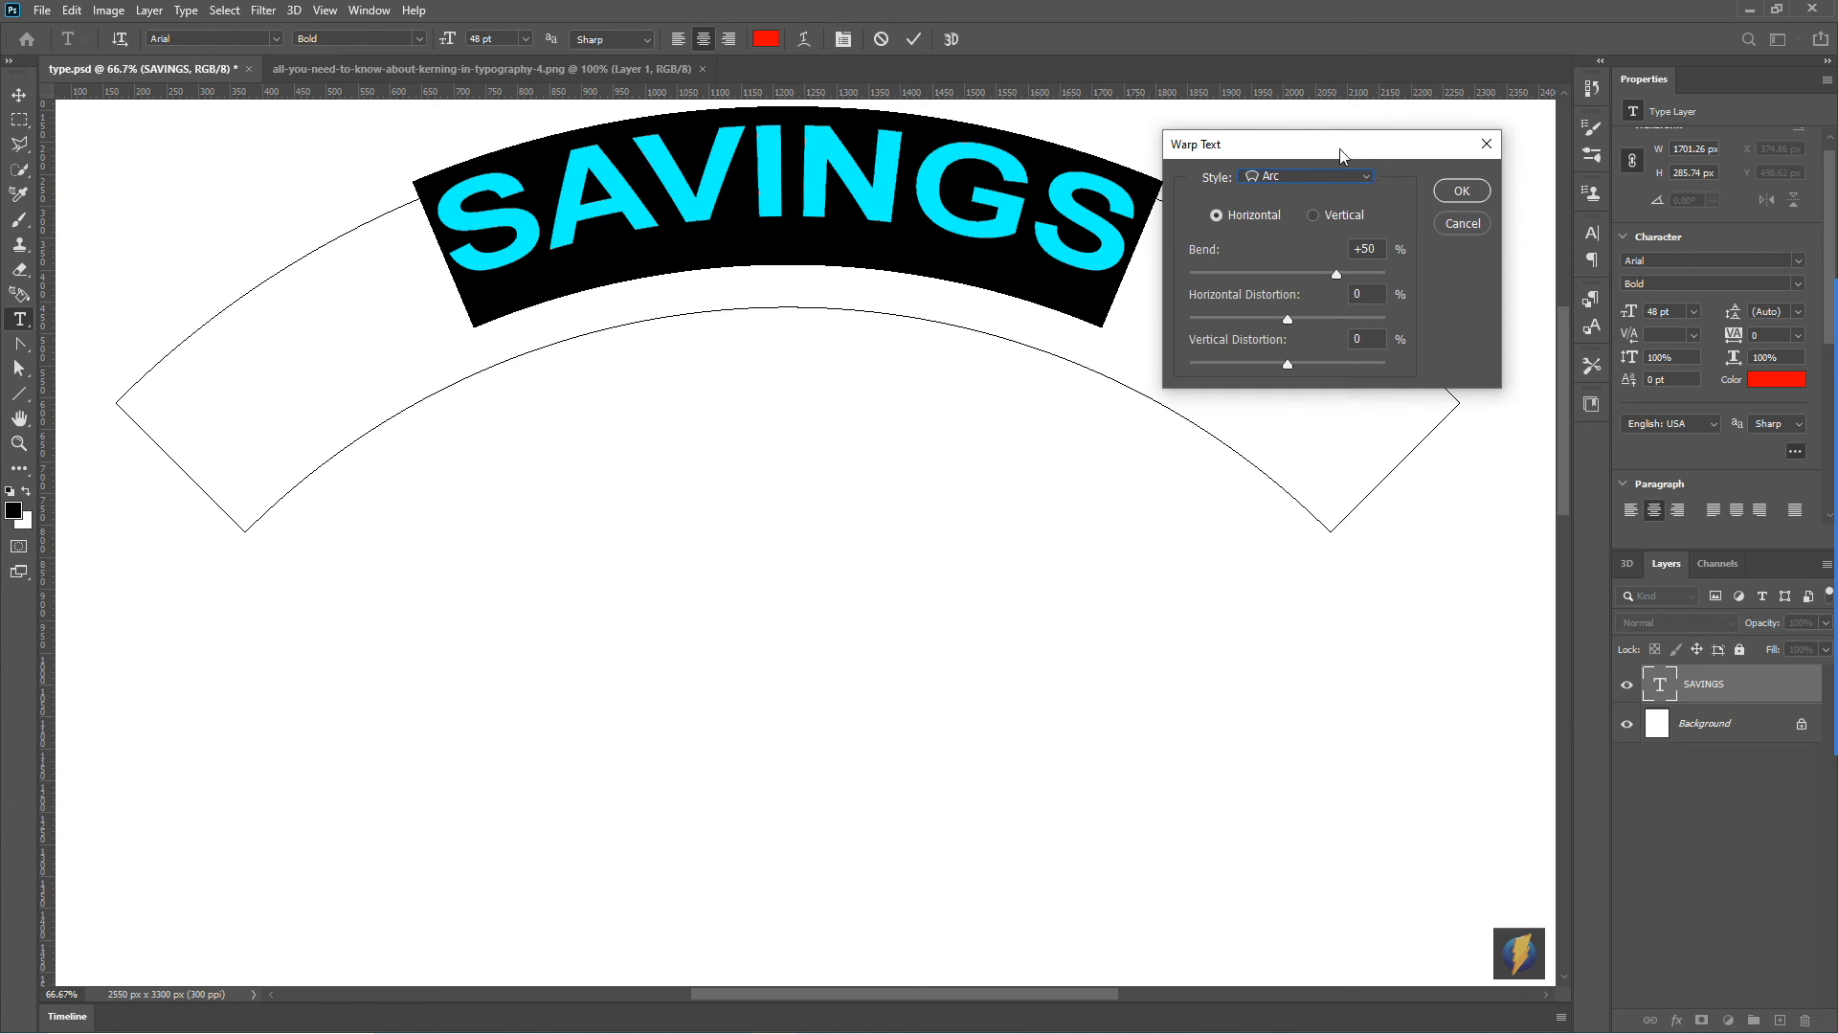
Step: Try the arc warp's Vertical orientation, switch it back to Horizontal, and set the bend to +53%
left_click_drag(1309, 142, 1618, 203)
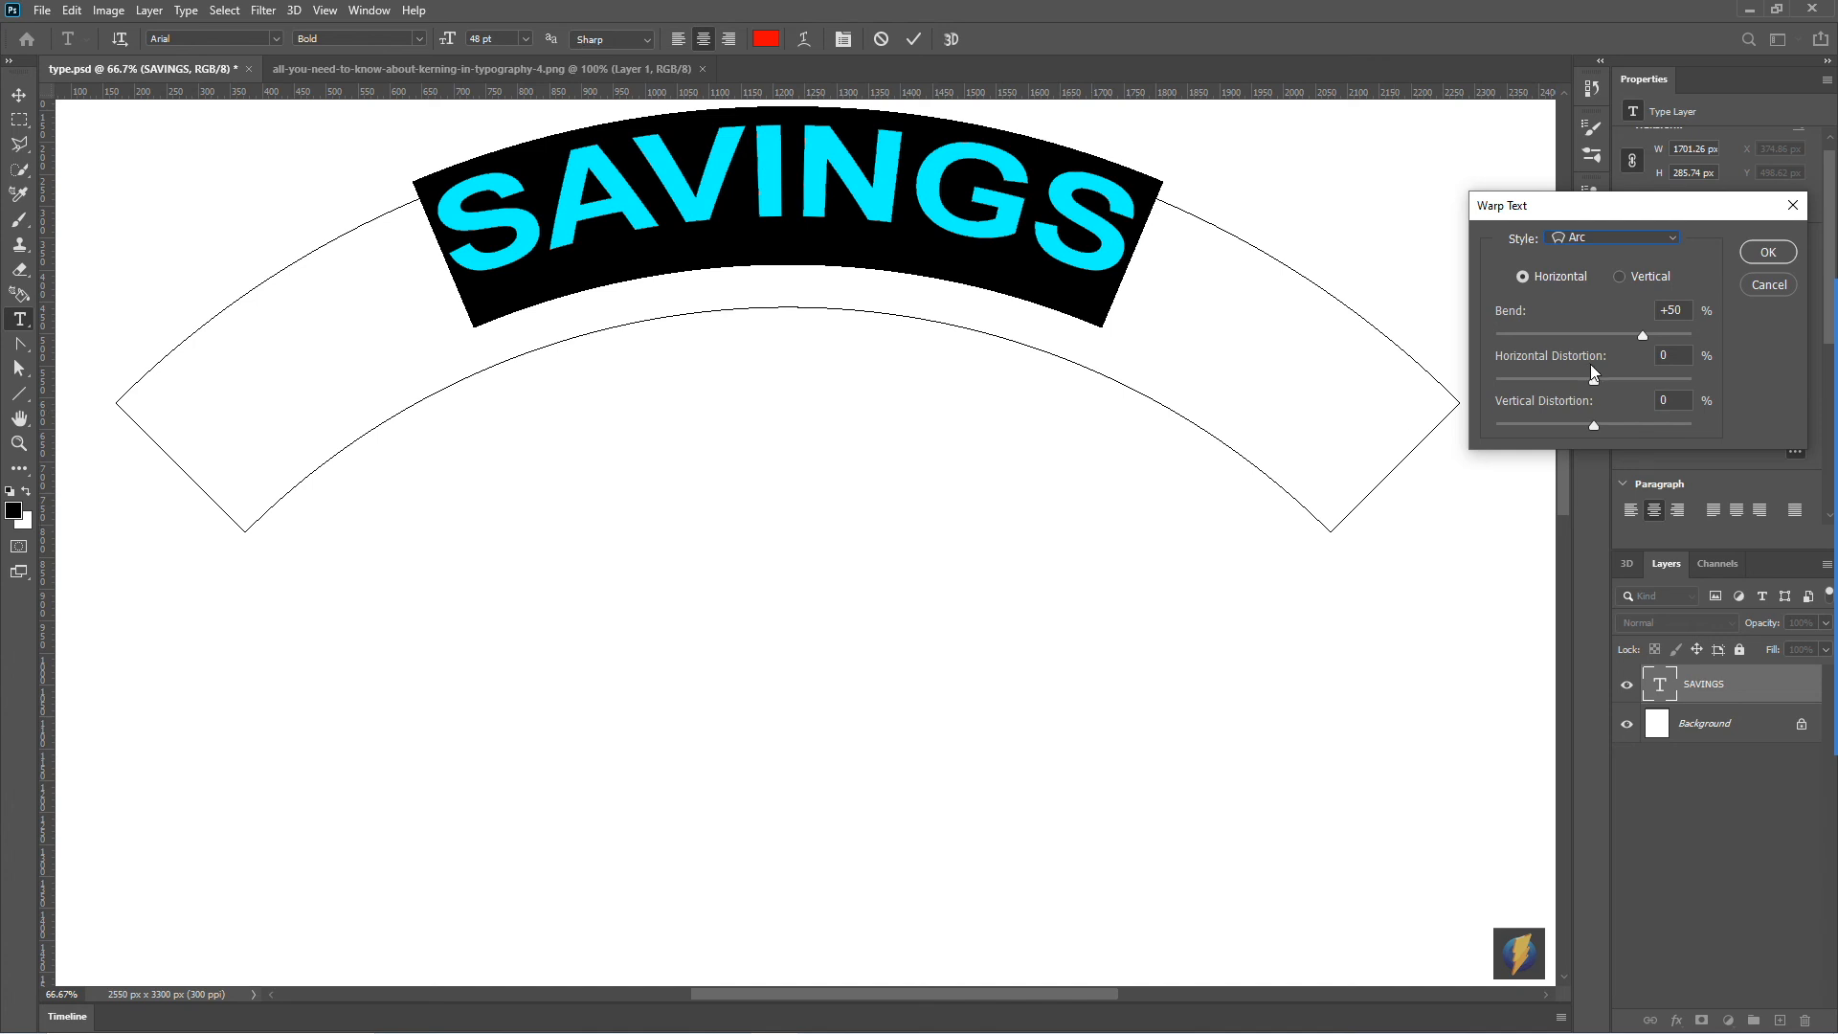
left_click(1620, 276)
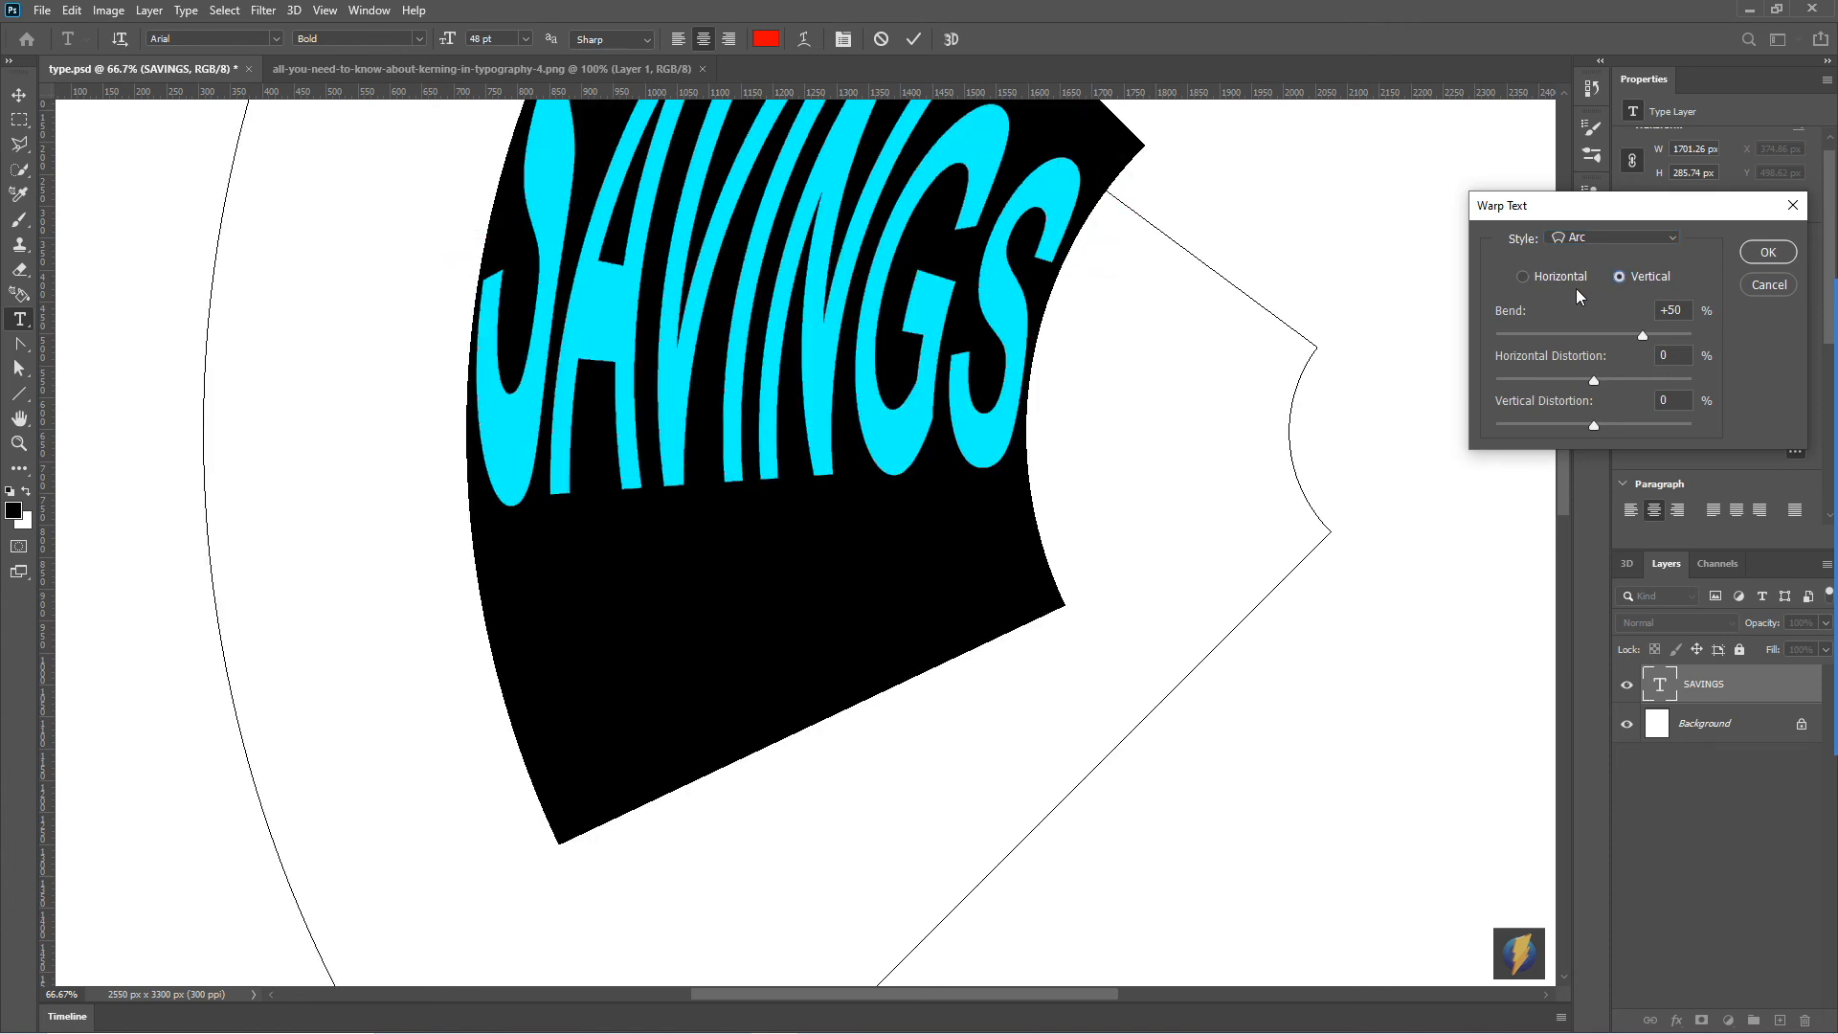
left_click(1524, 276)
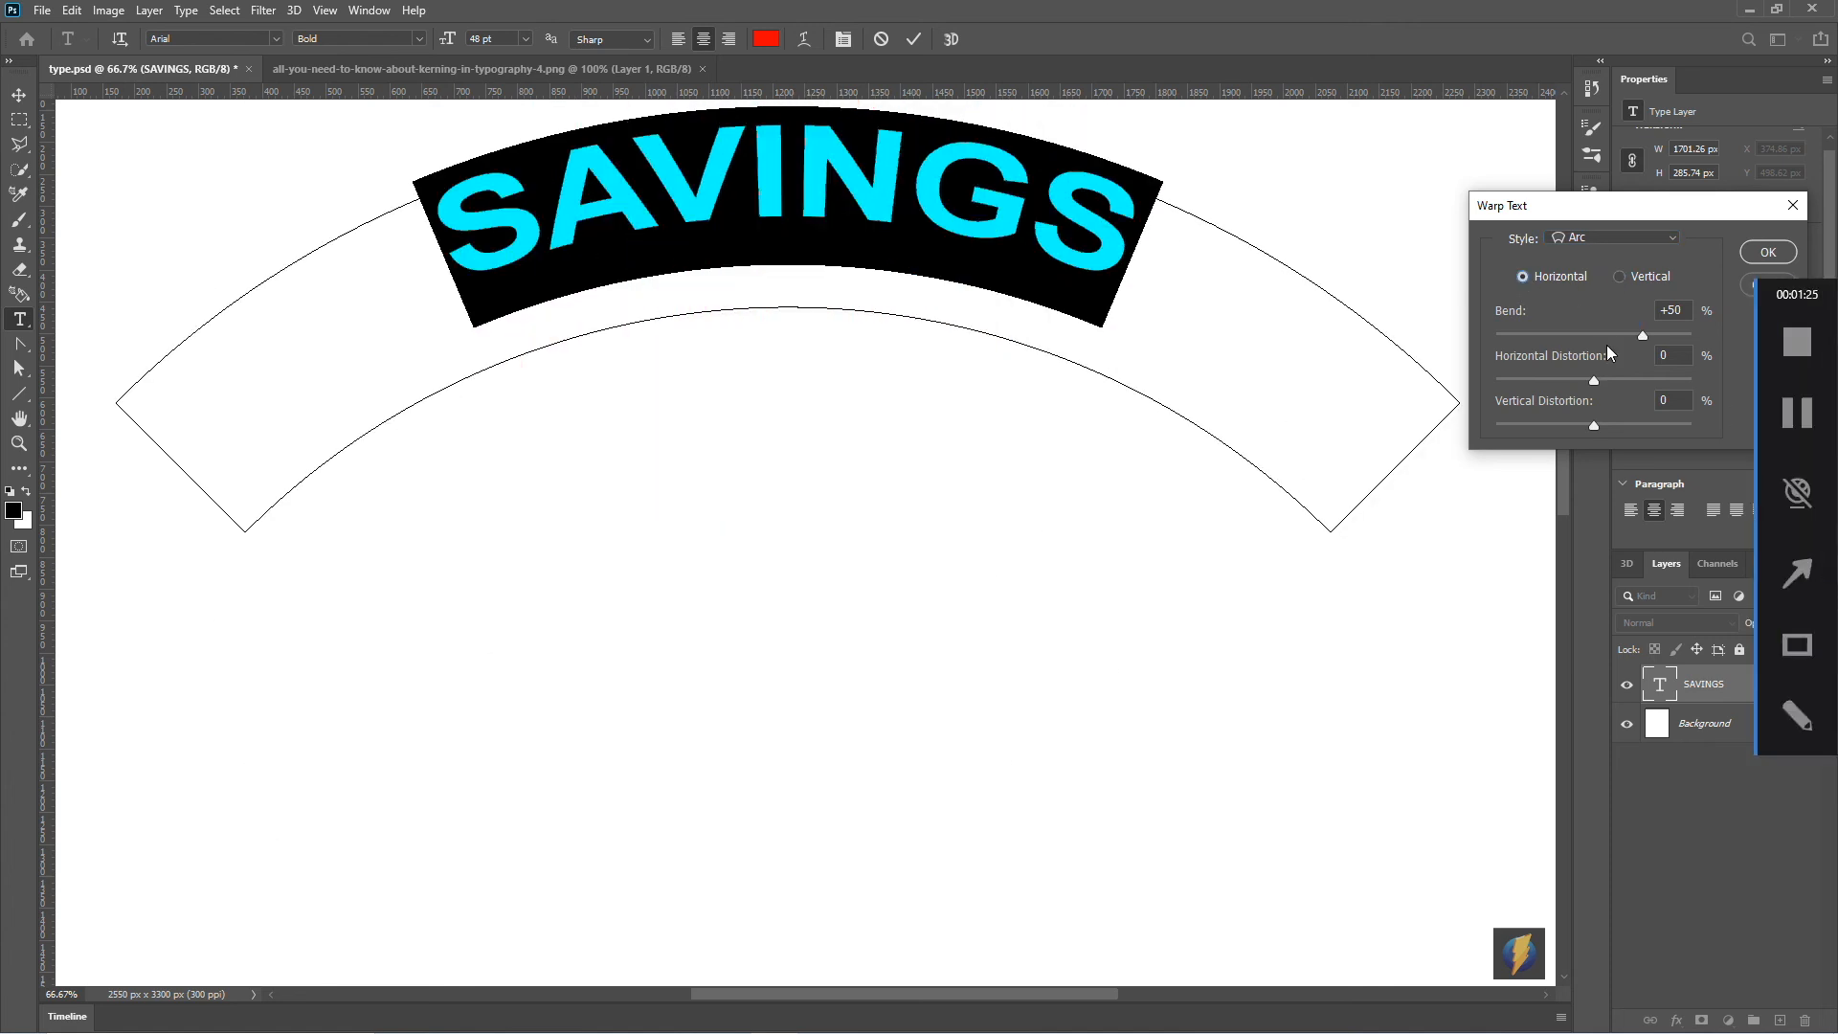
mouse_move(1639, 335)
left_mouse_down()
mouse_move(1545, 335)
mouse_move(1673, 342)
left_mouse_up()
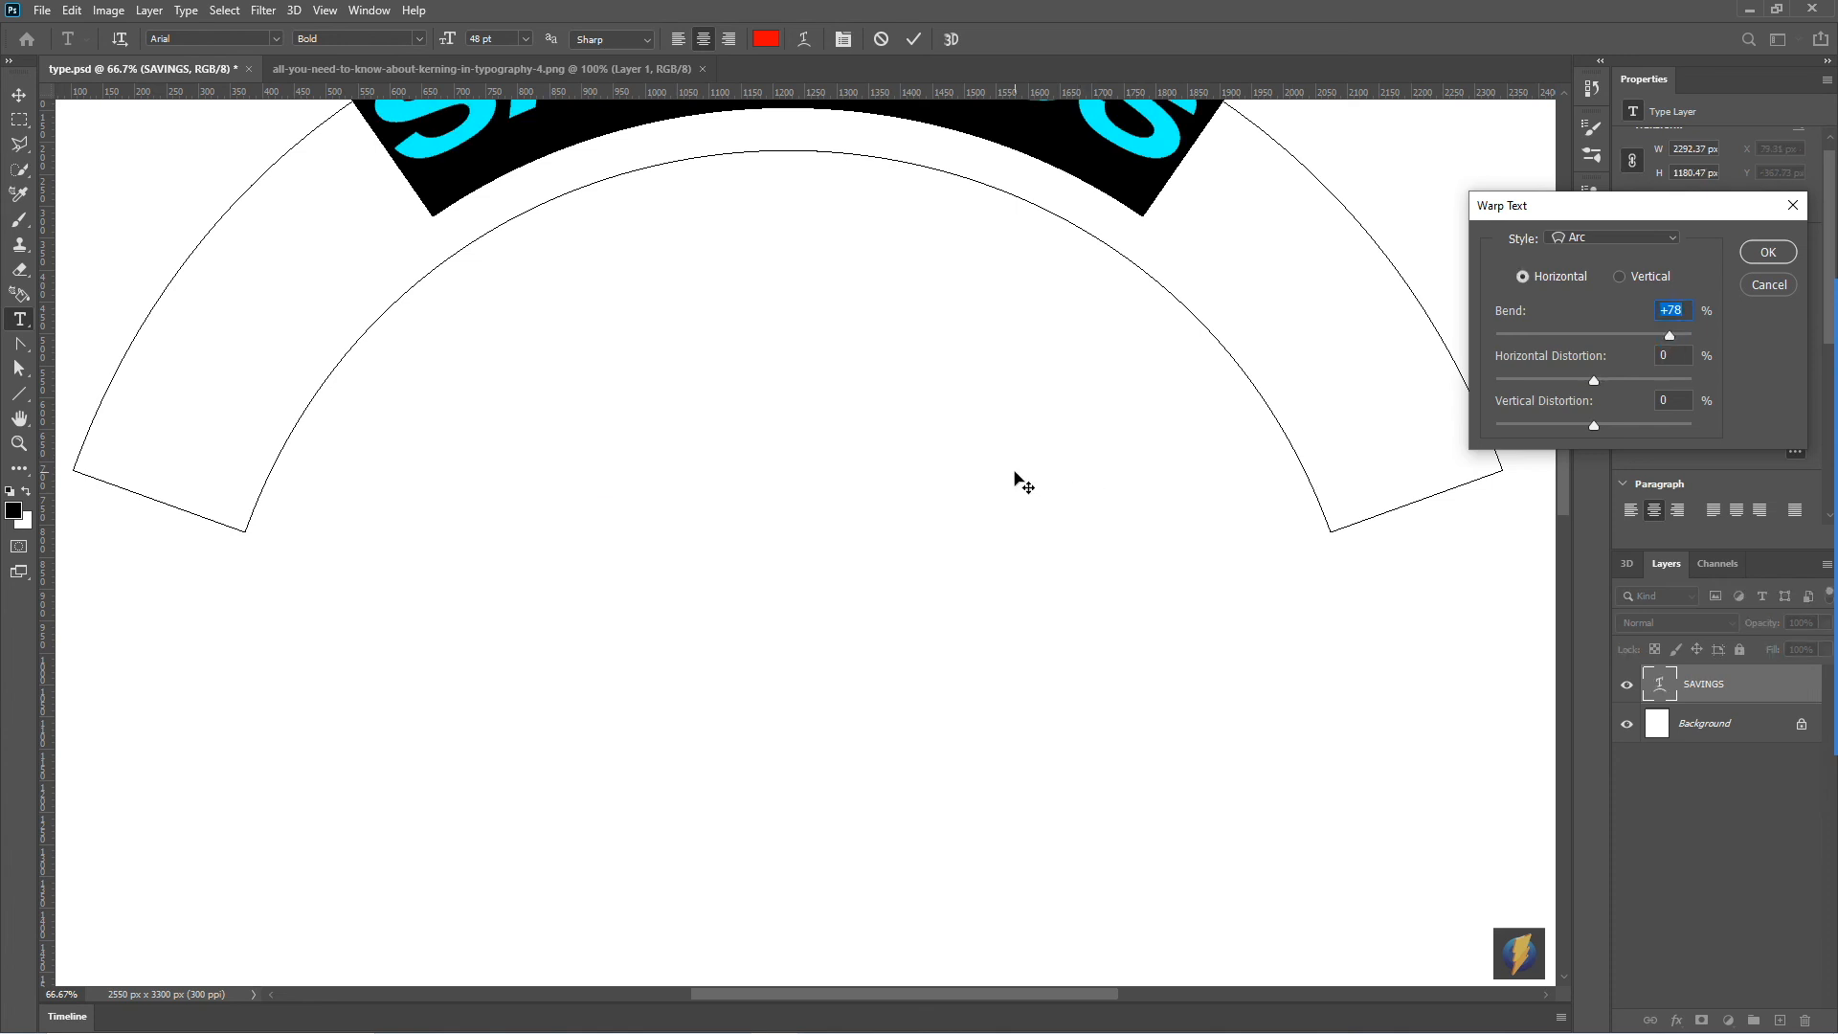
left_click_drag(1015, 474, 997, 612)
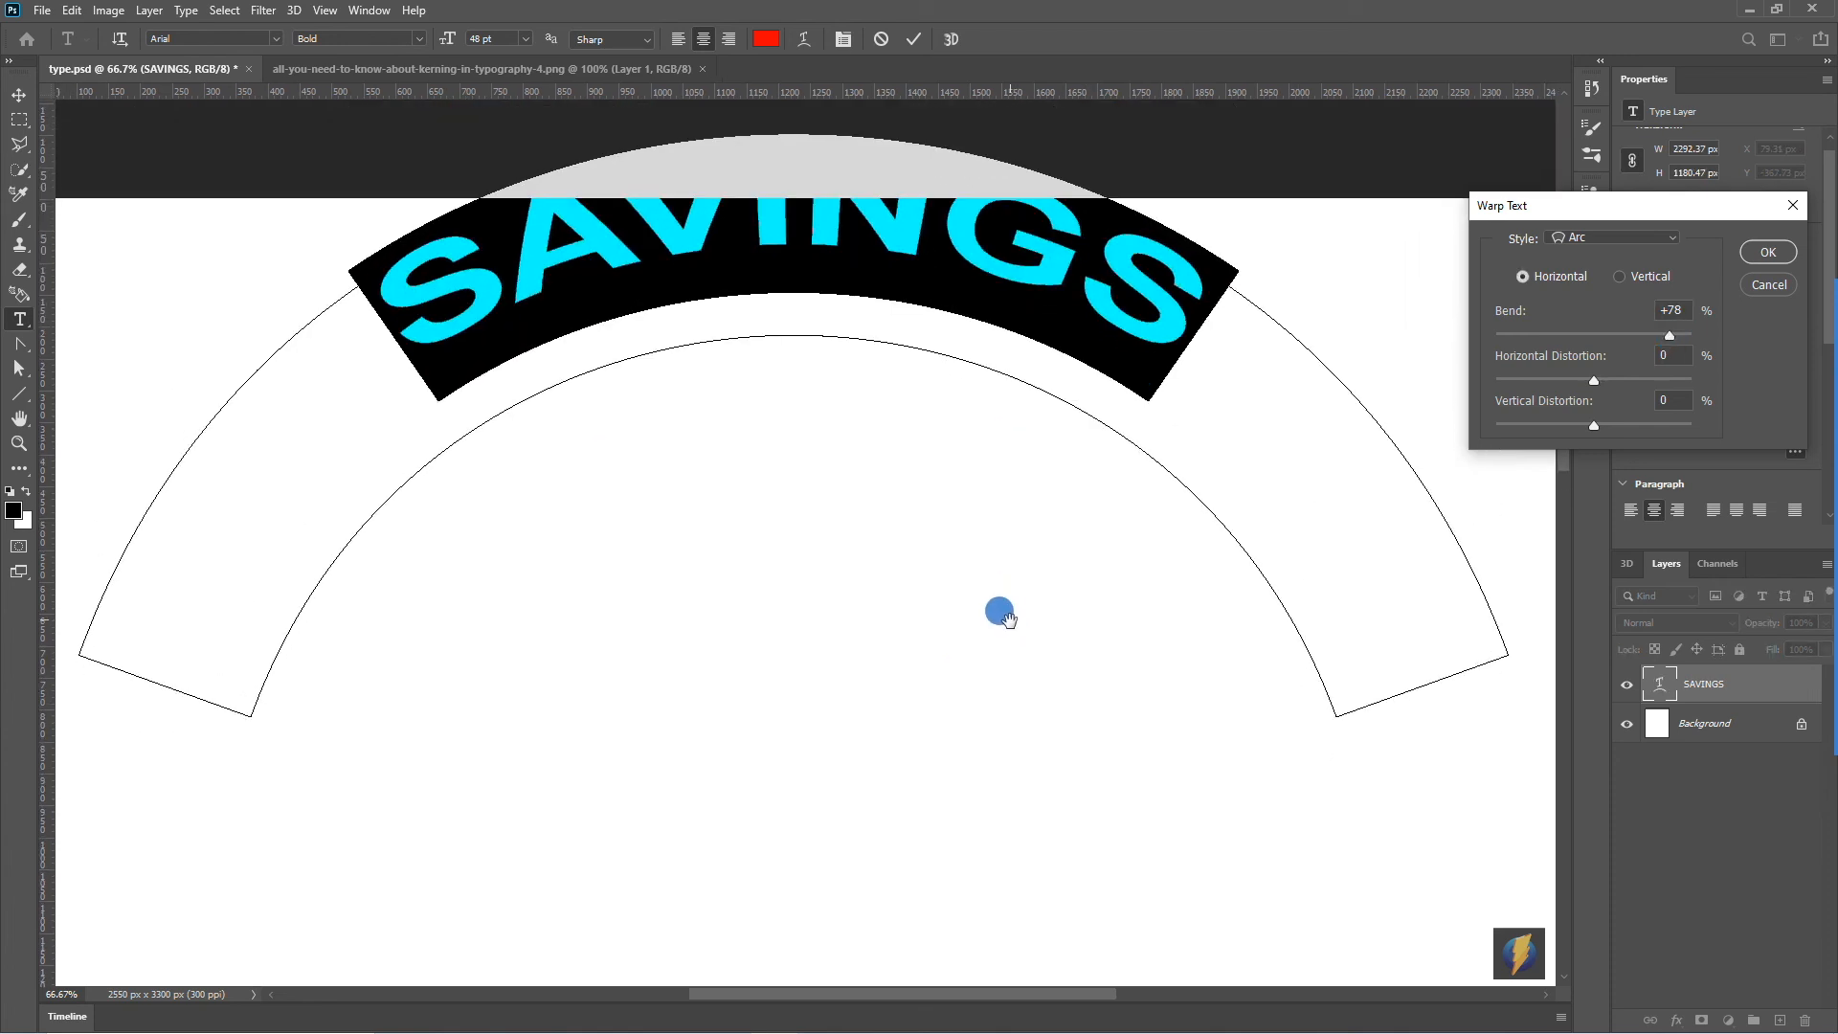
left_click_drag(1671, 339, 1645, 336)
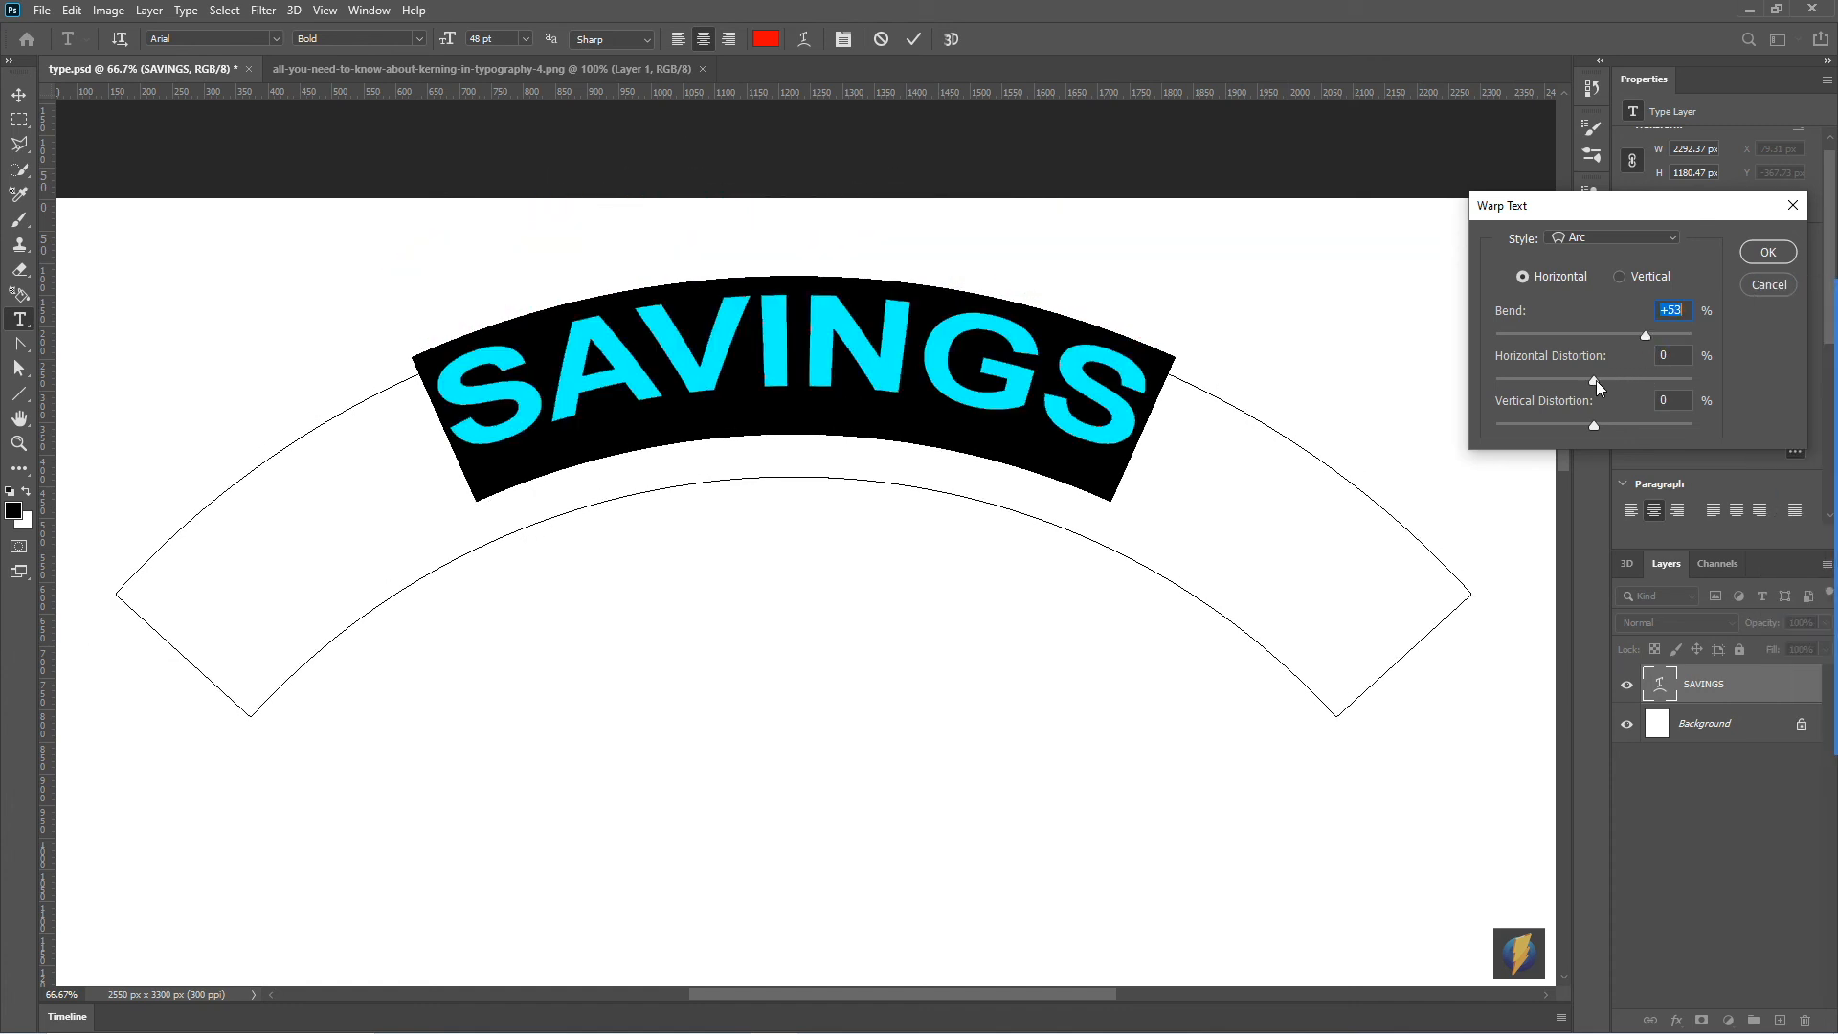
Step: Try a vertical distortion of -14% on the arc warp, reset it to 0, and apply the warp
left_click_drag(1593, 377, 1580, 421)
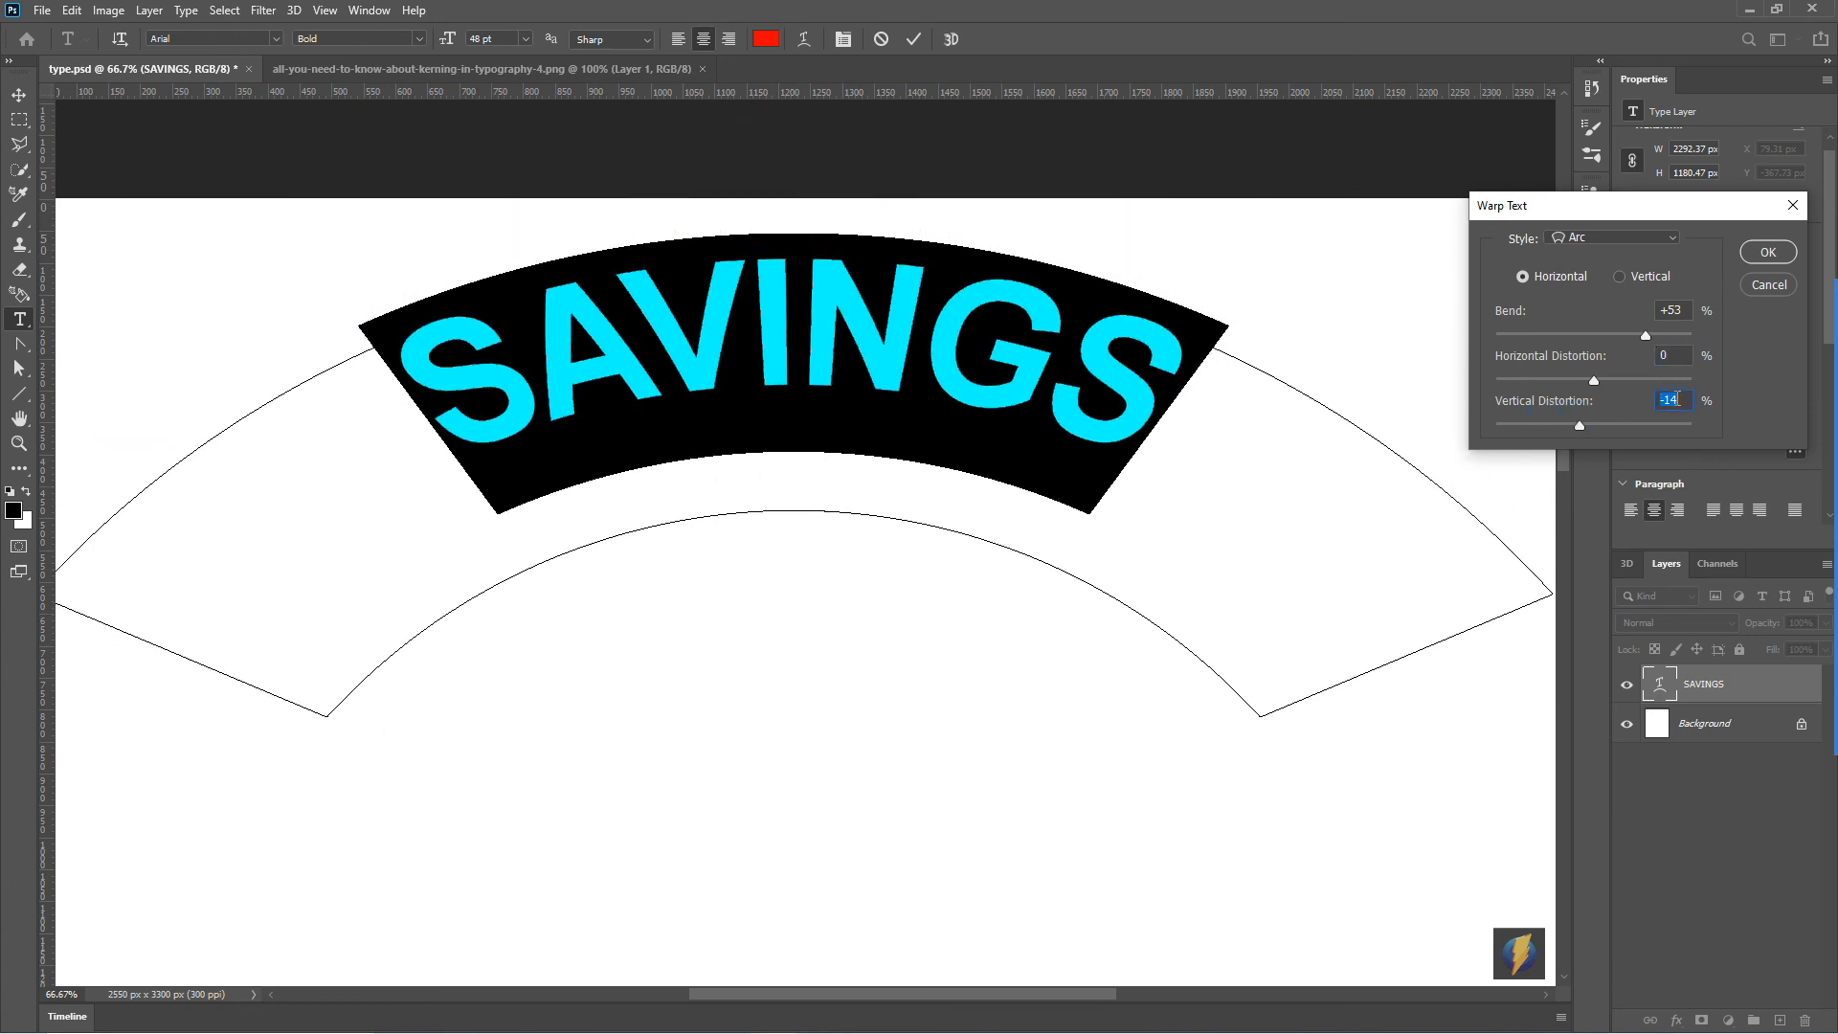
type("0")
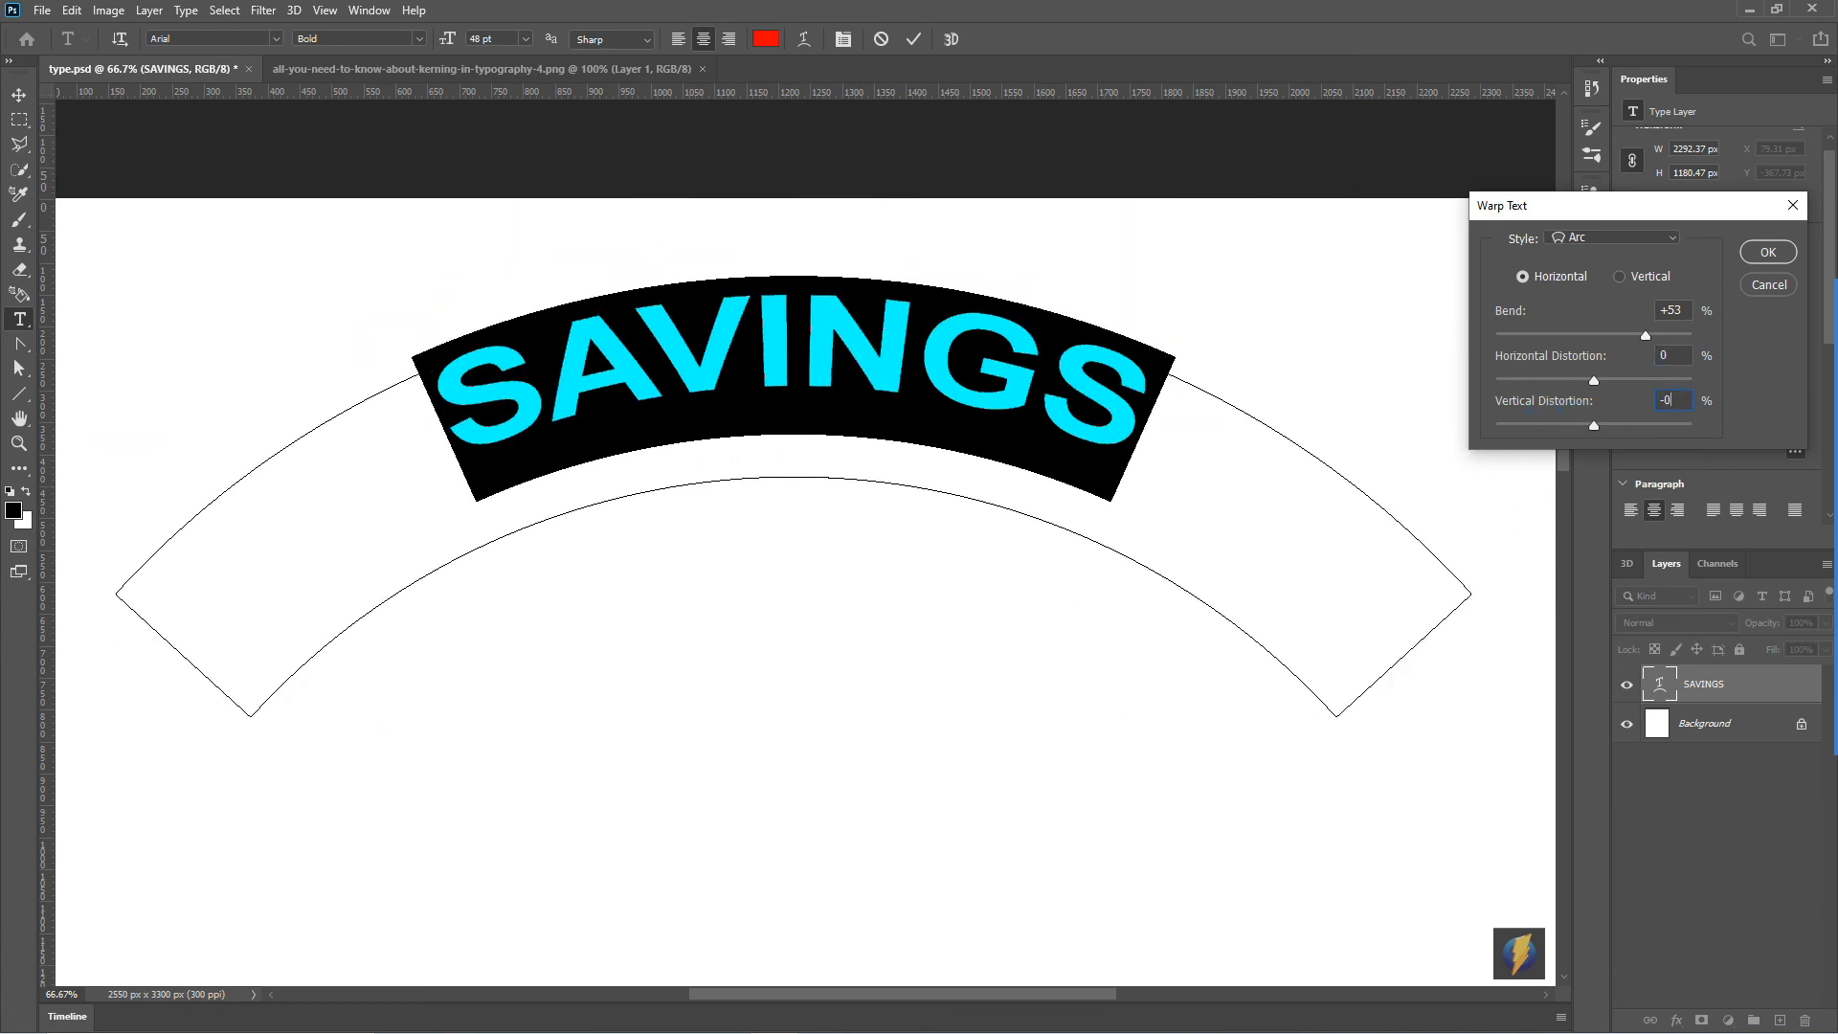
key("Return")
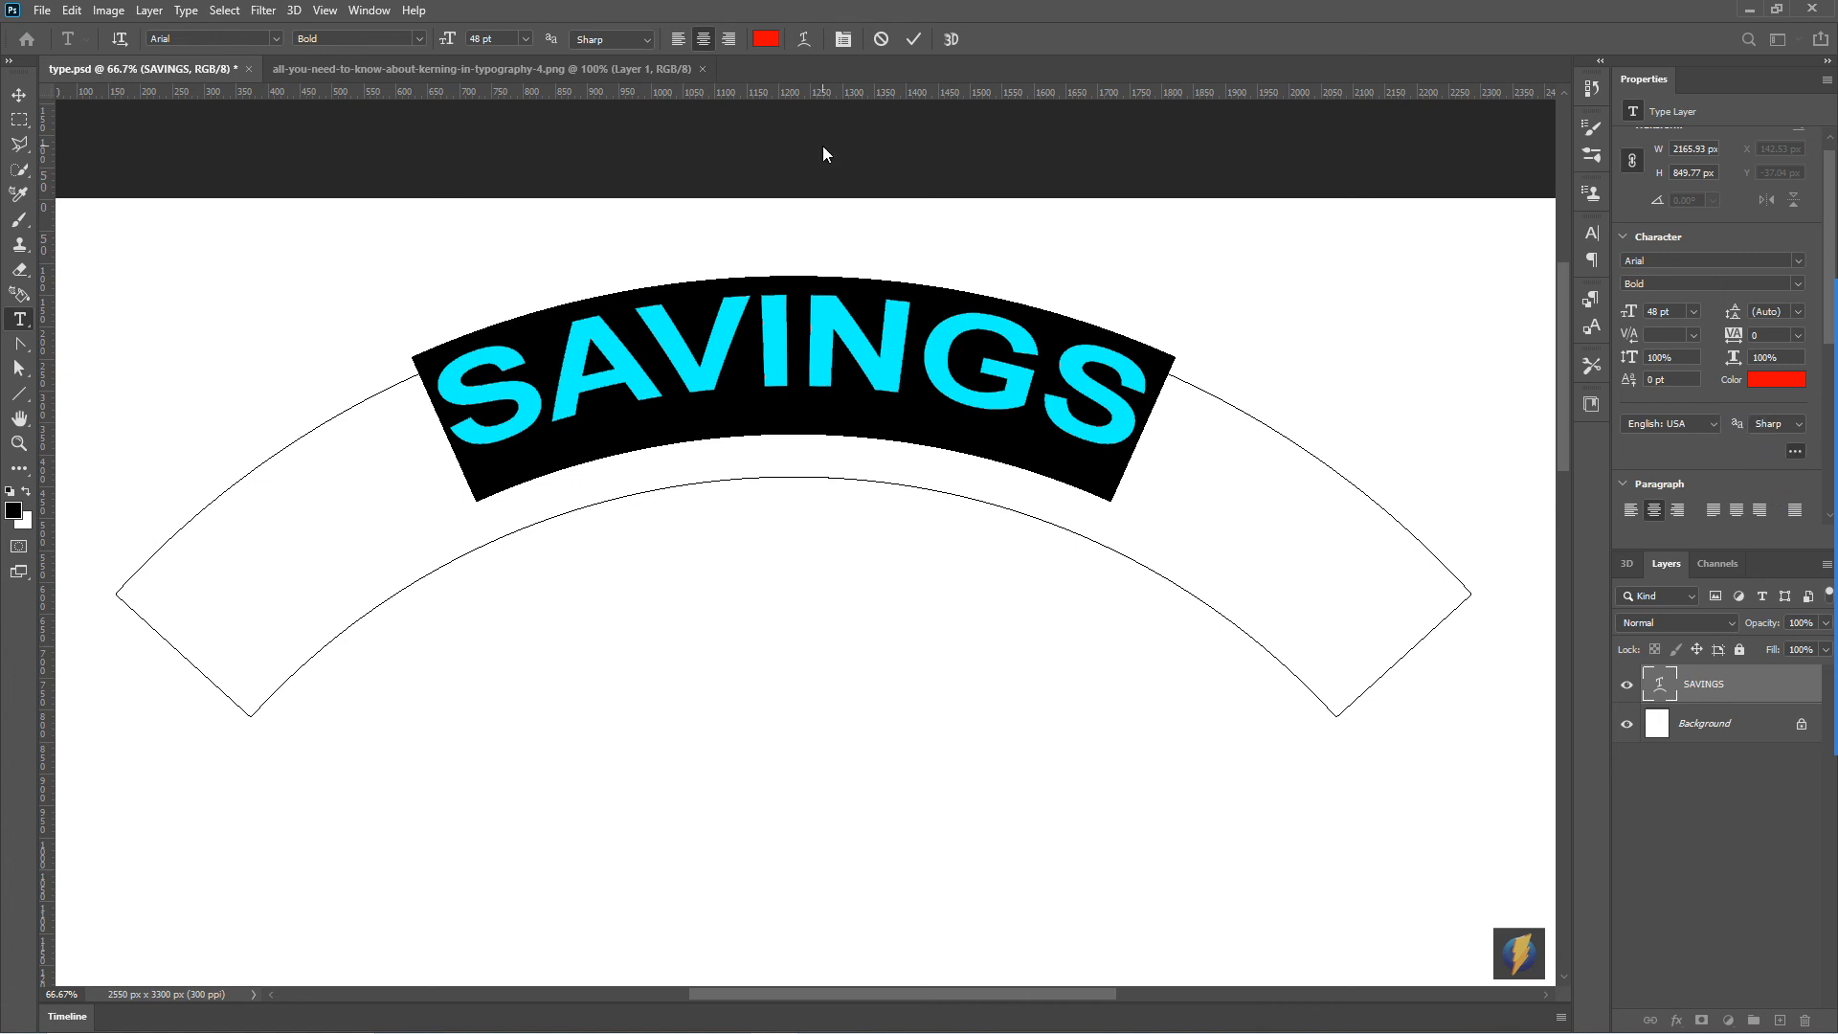
Step: Review the available warp styles for the SAVINGS text and close the warp settings without changing anything
left_click(805, 40)
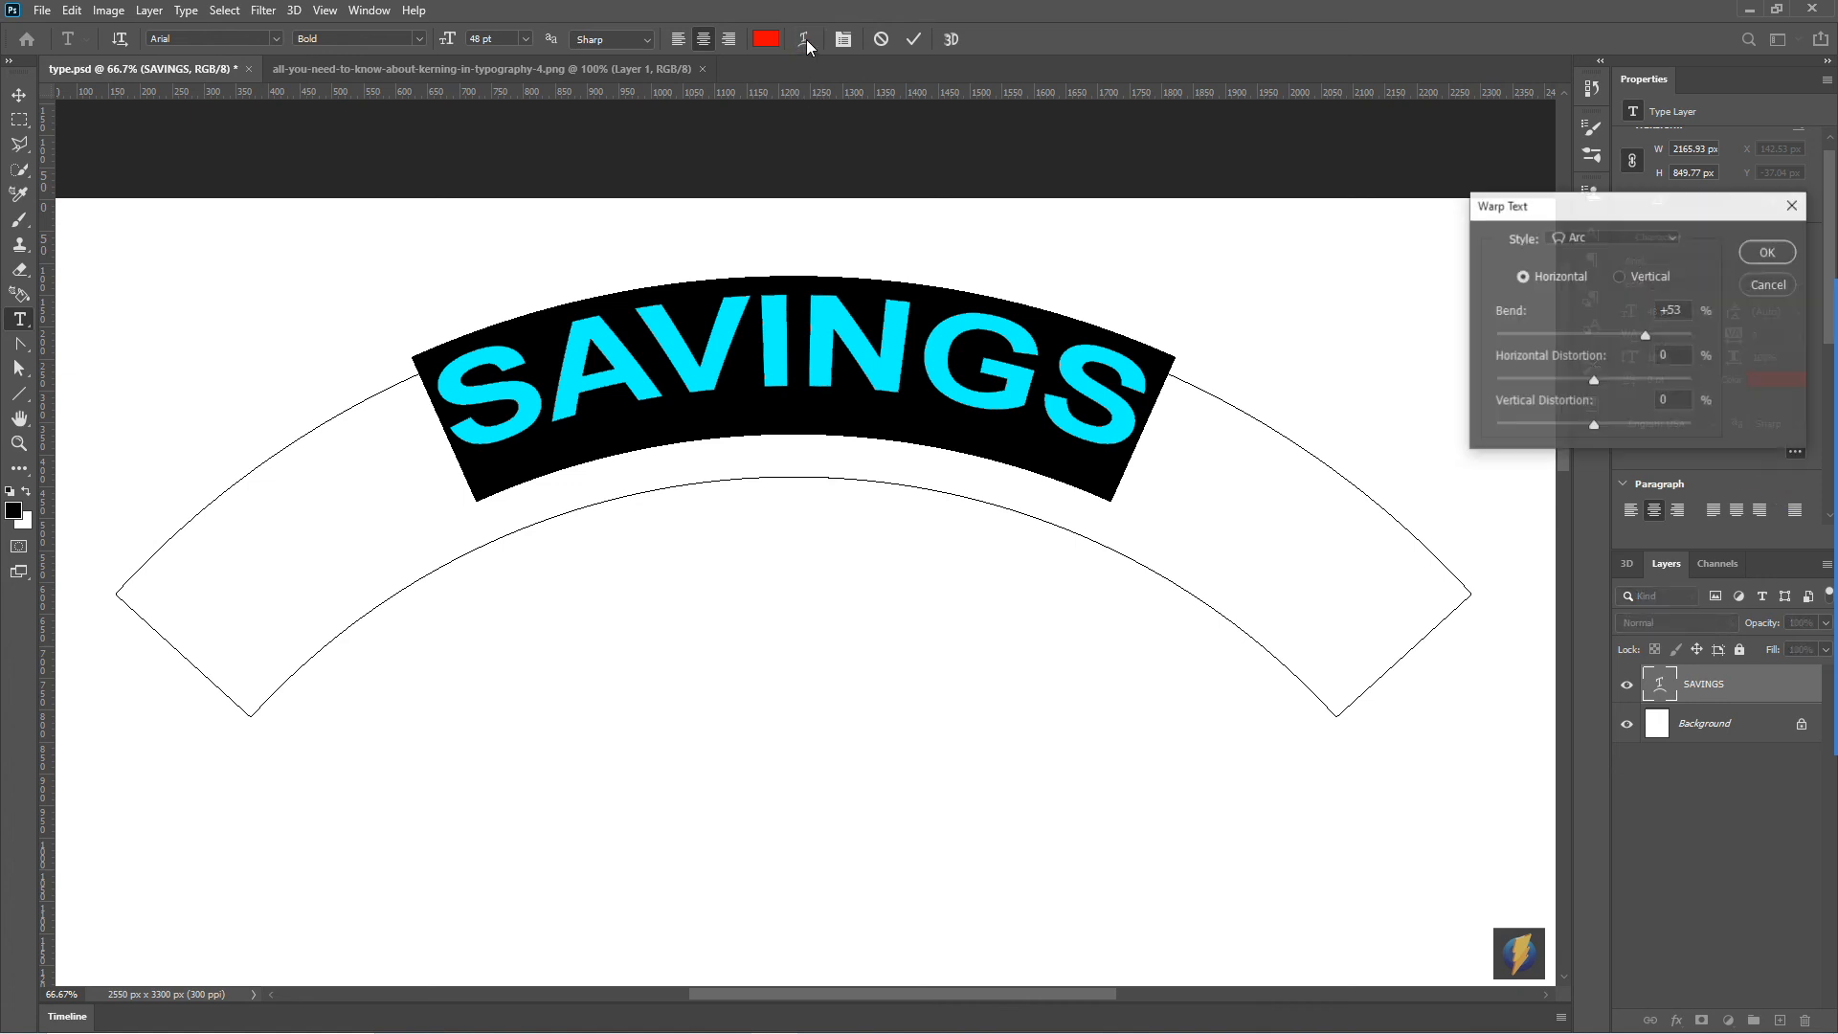
left_click(1672, 240)
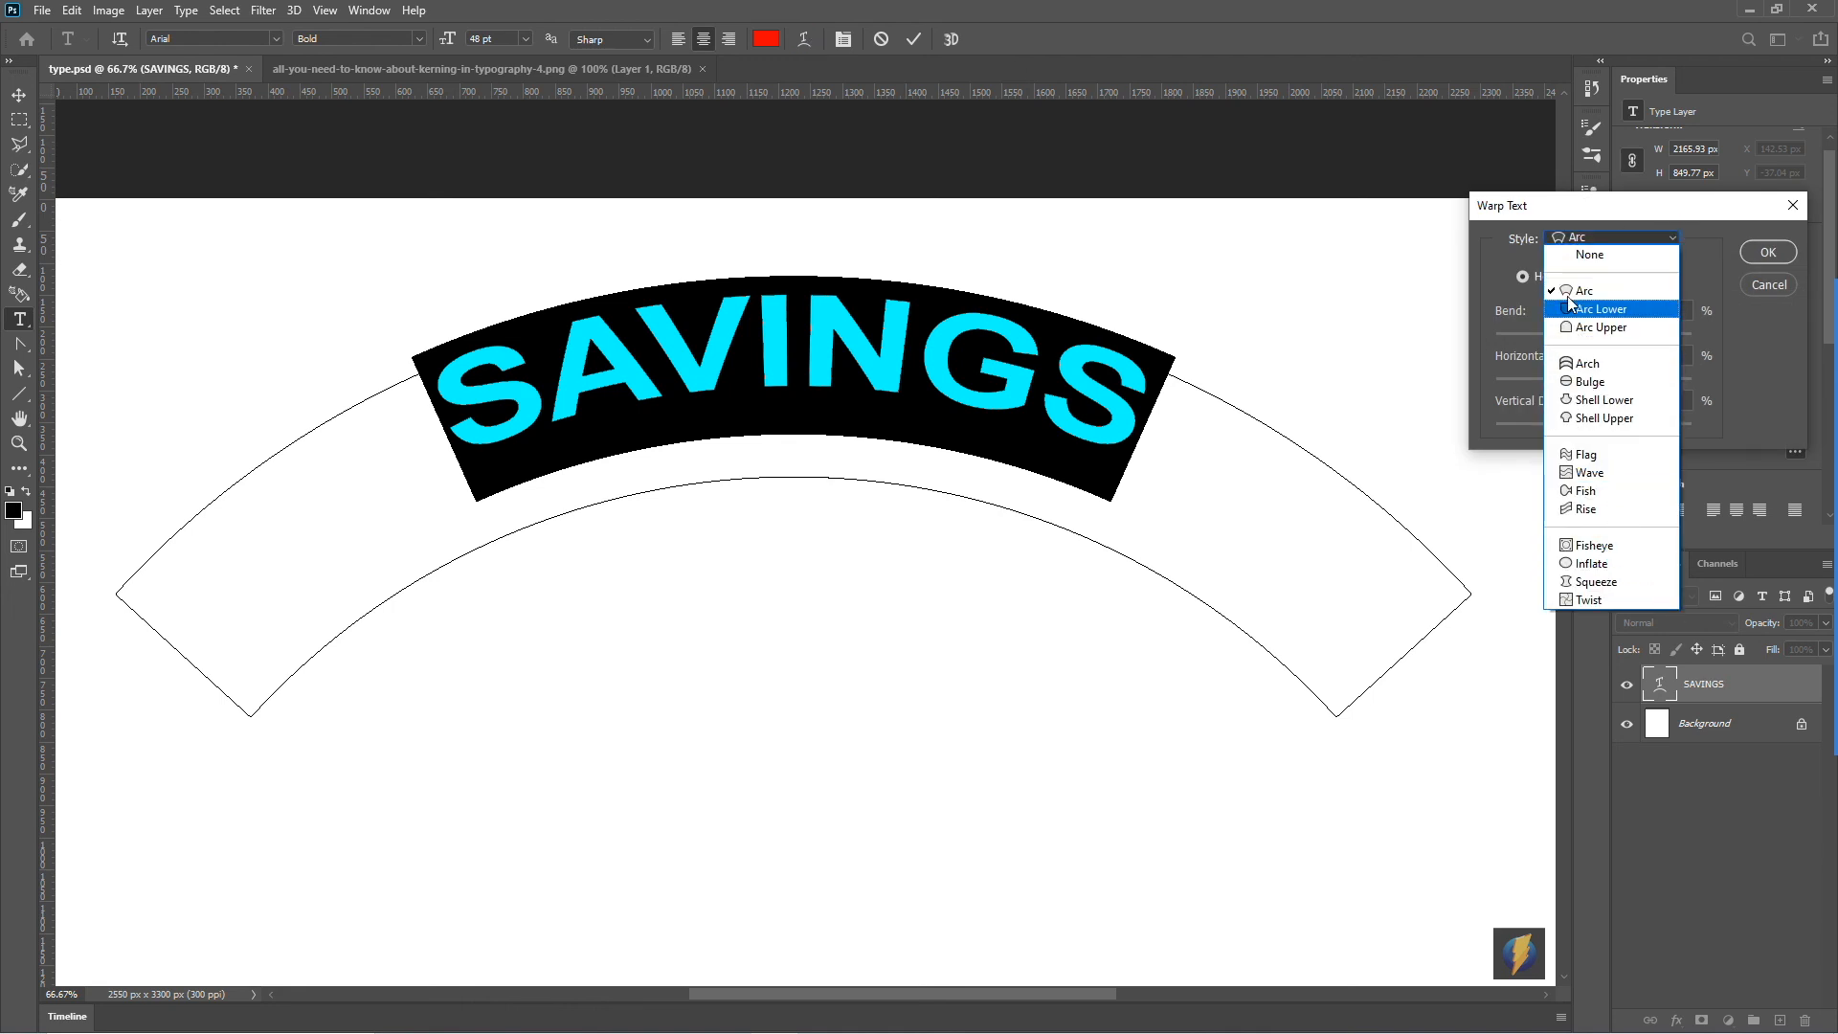
left_click(1765, 285)
left_click(1767, 285)
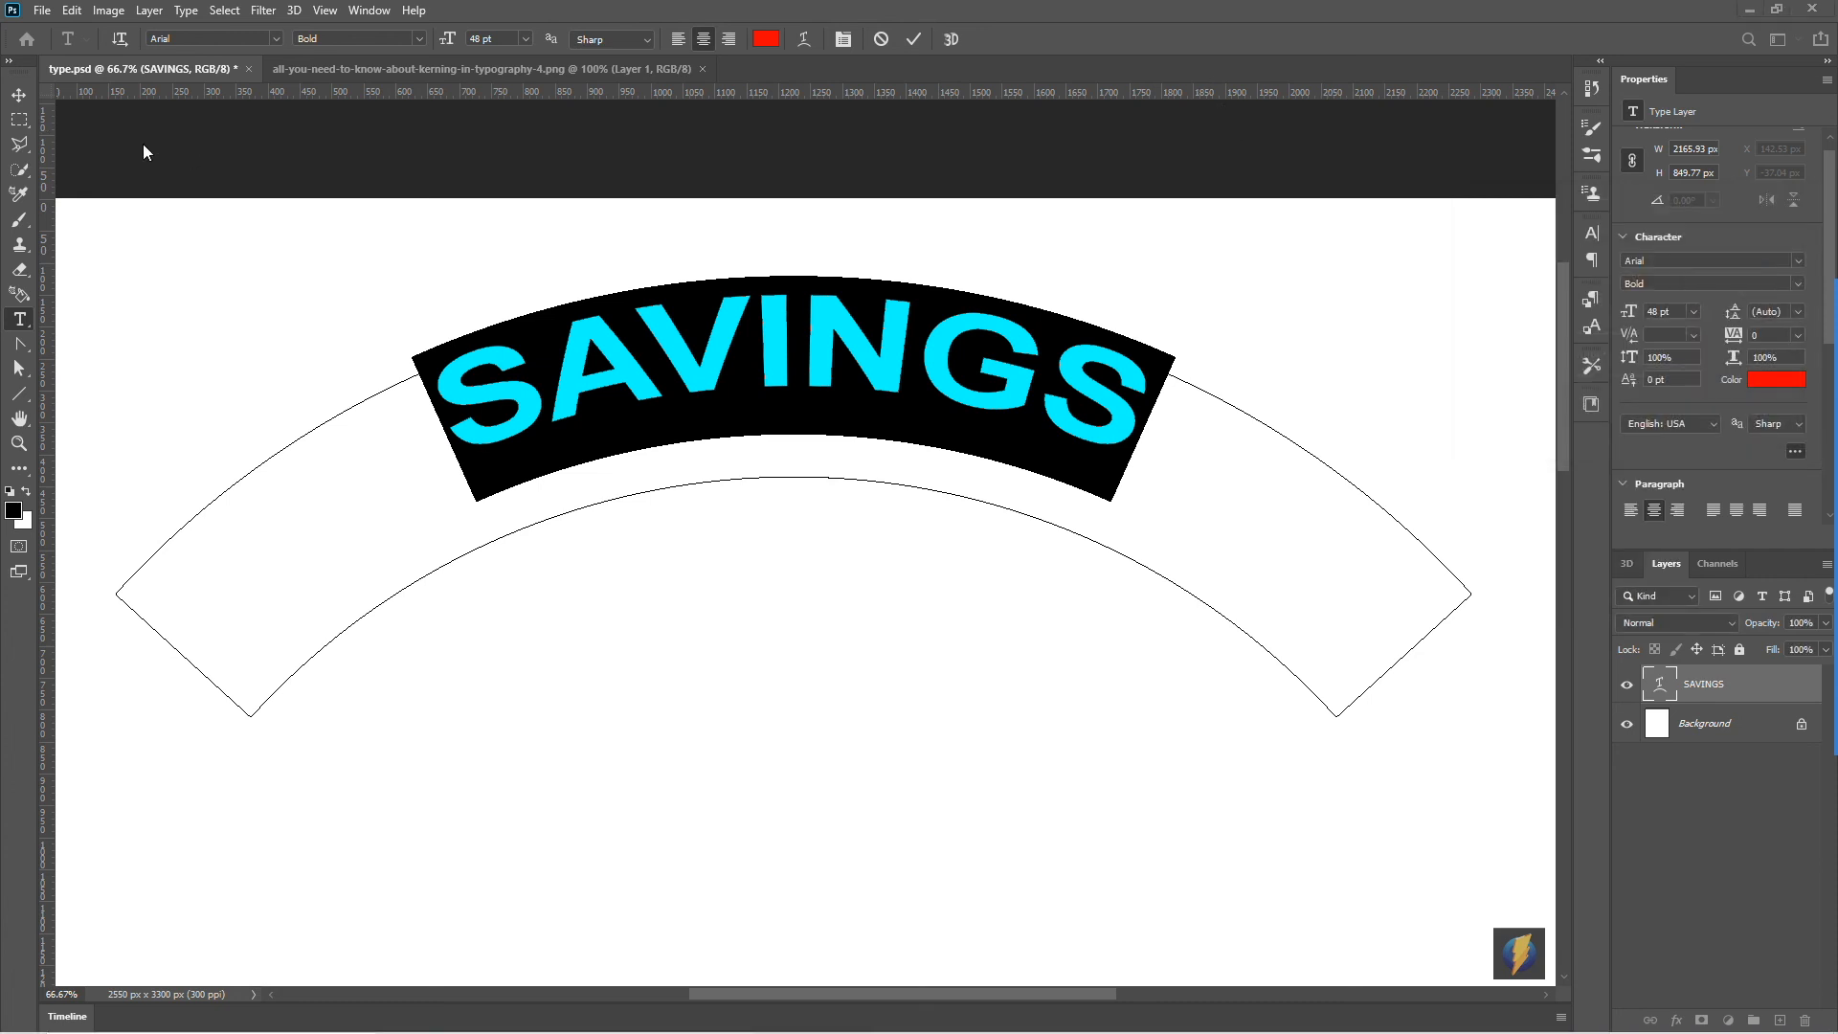
Step: Move the arced SAVINGS text down the page to about X 177 px, Y 235 px
left_click_drag(796, 686, 800, 685)
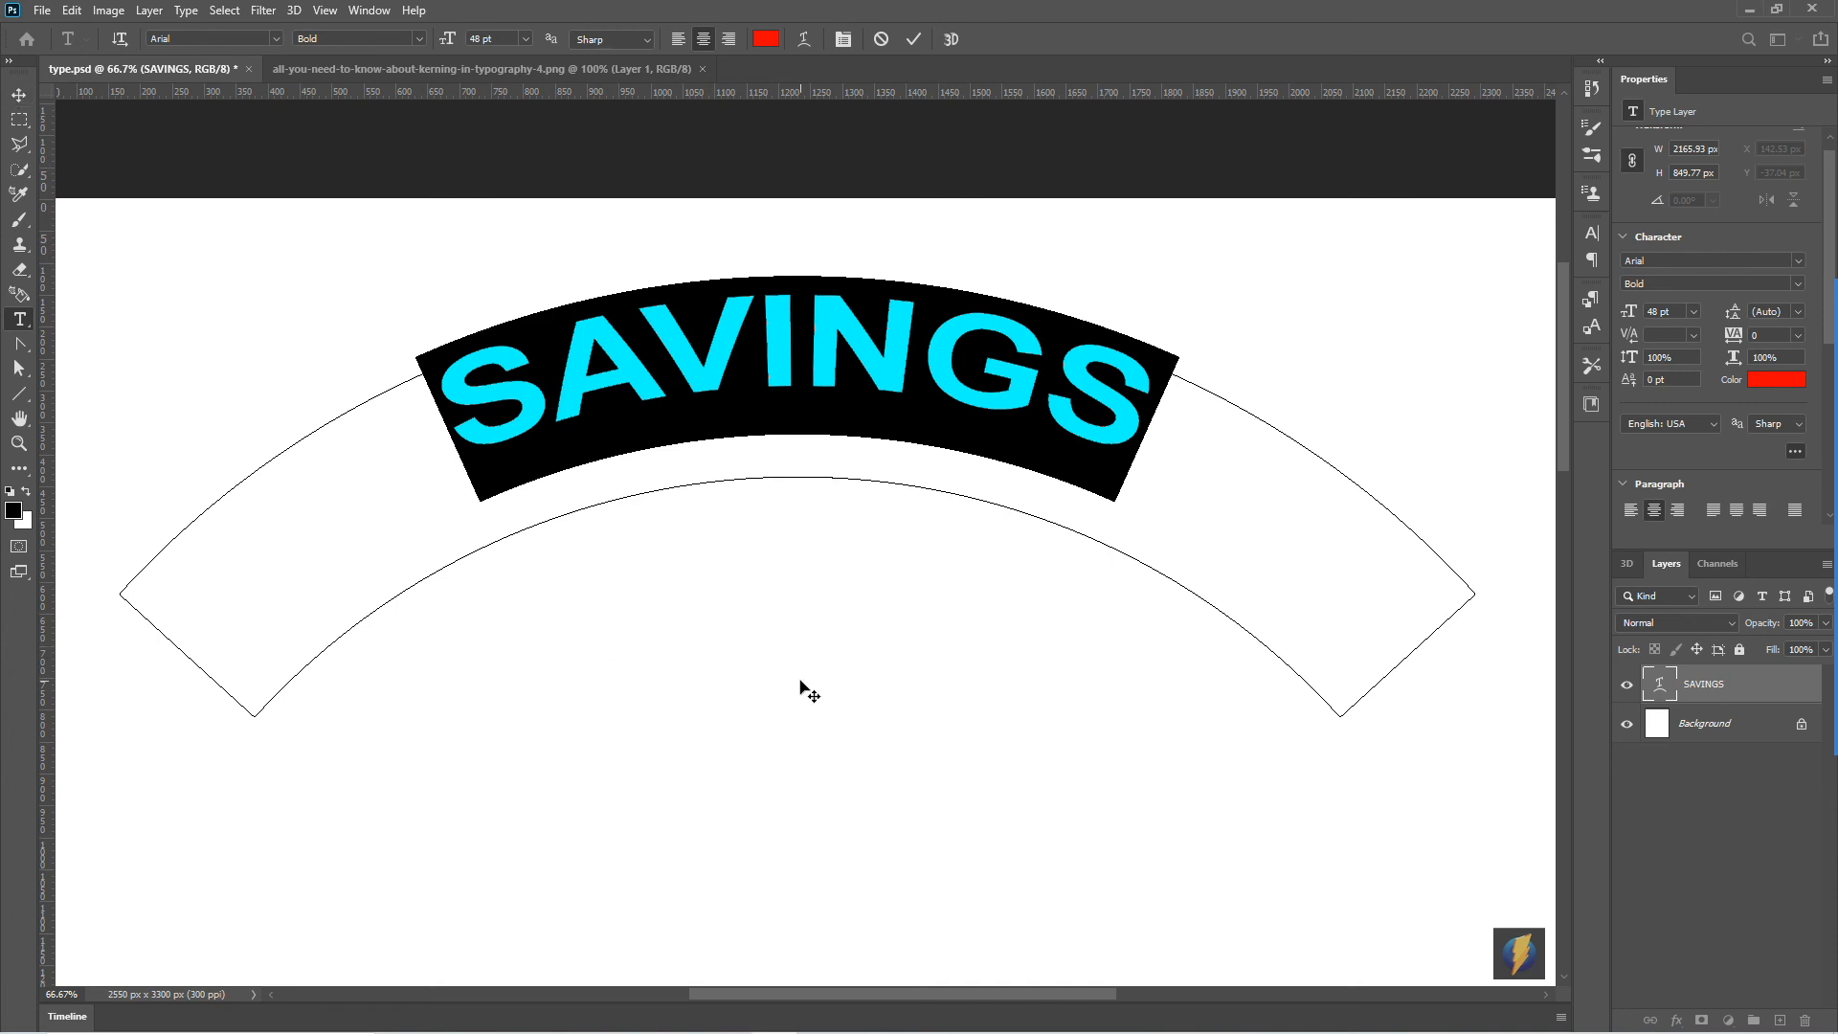
left_click(19, 95)
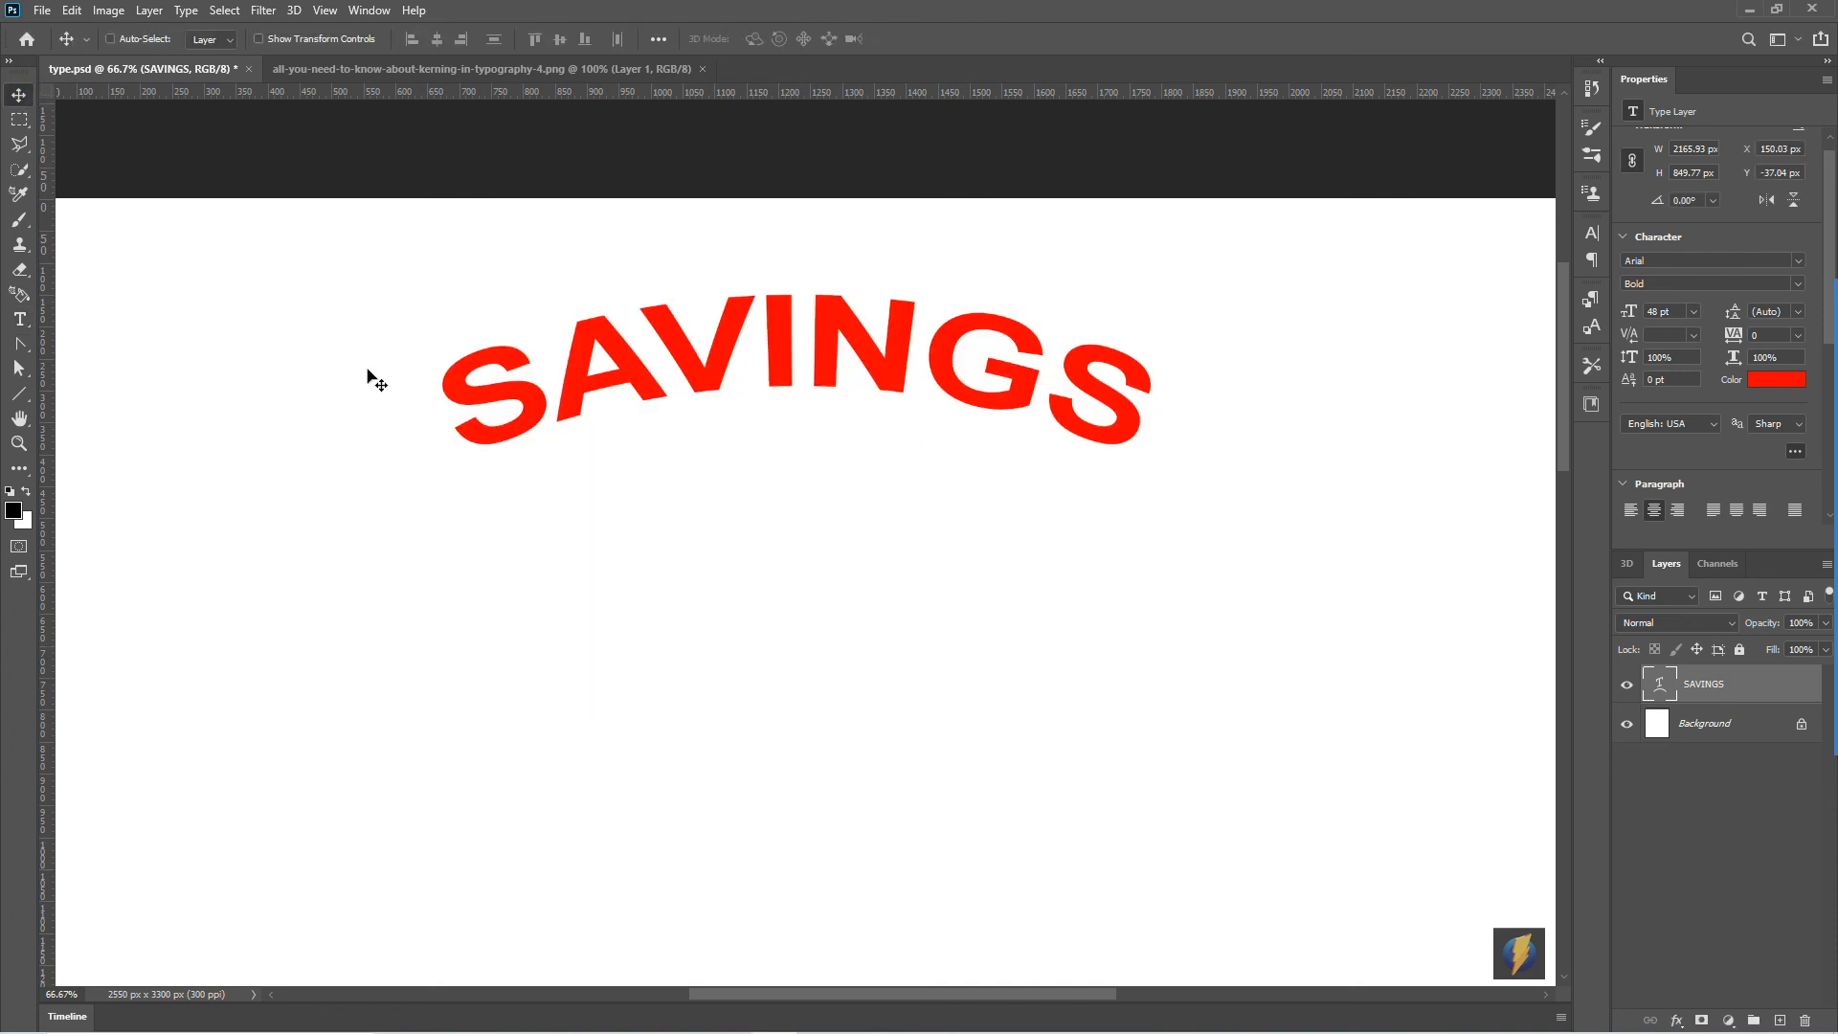
scroll(716, 649, "up", 1)
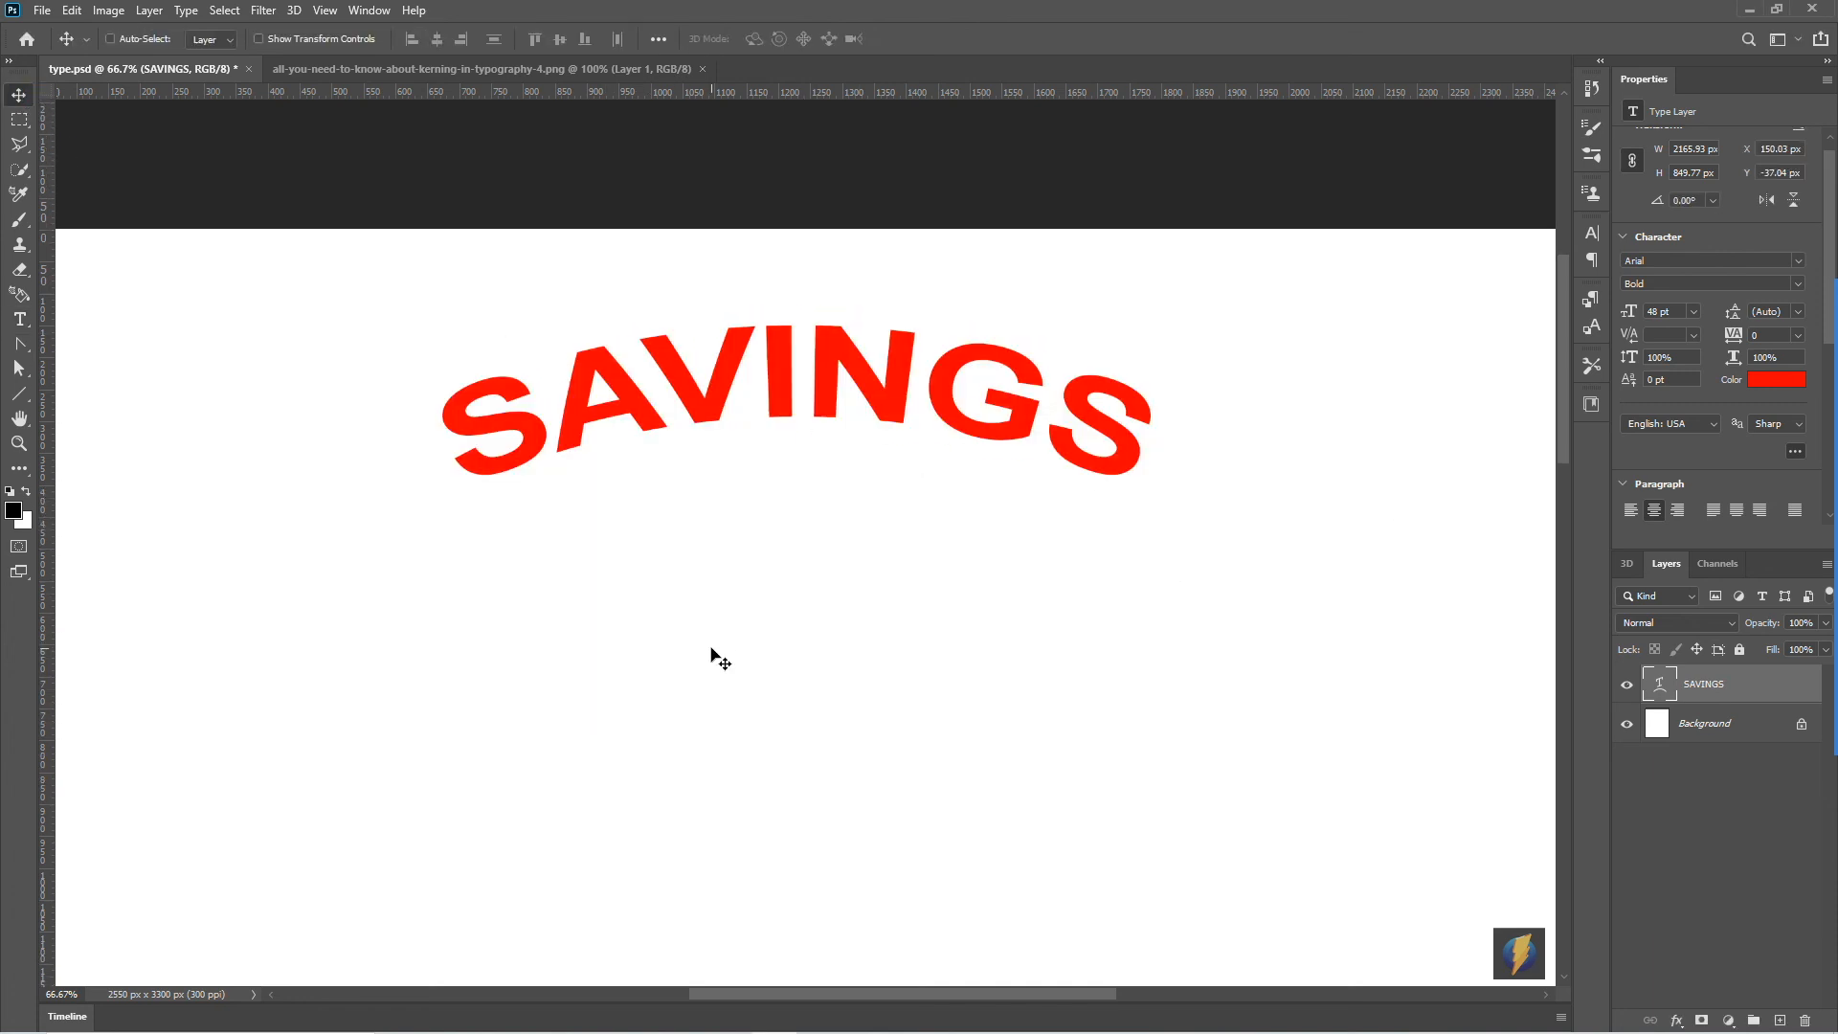
left_click_drag(749, 412, 762, 591)
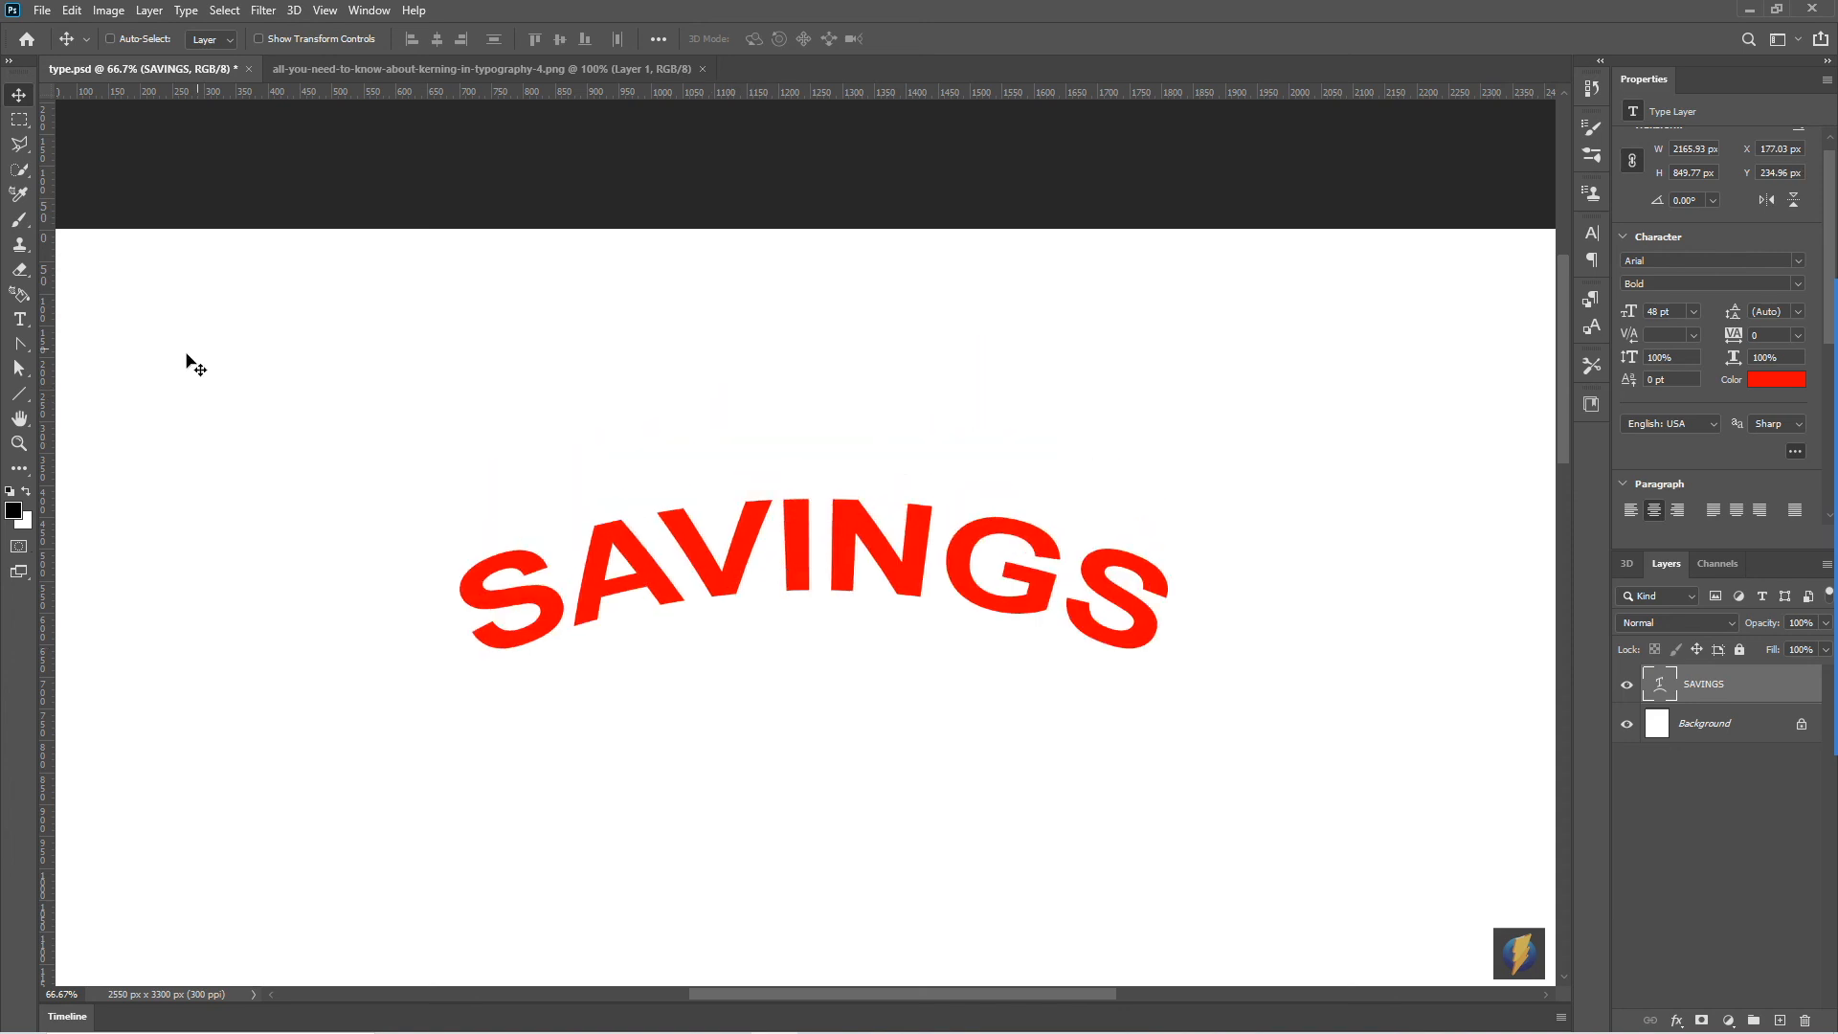
Step: Open the SAVINGS layer's style settings, try the Bevel & Emboss effect, and replace it with a Stroke
scroll(377, 550, "down", 2)
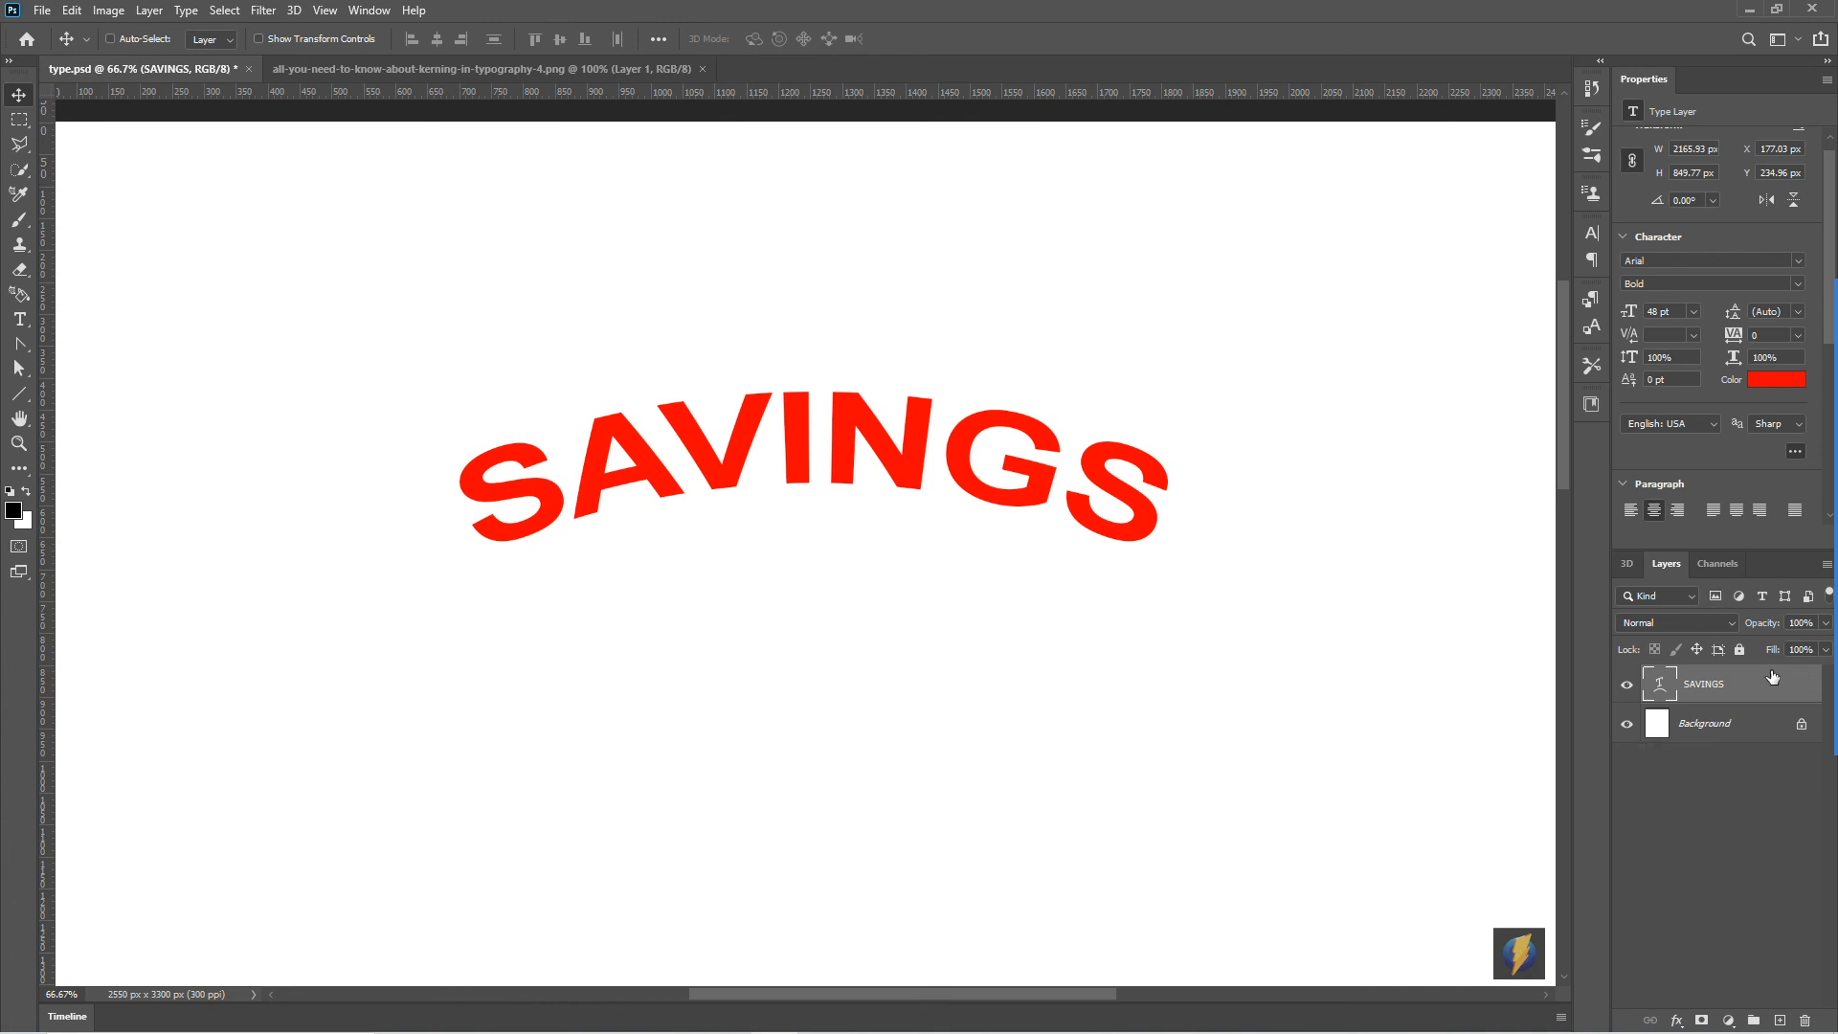
double_click(1735, 683)
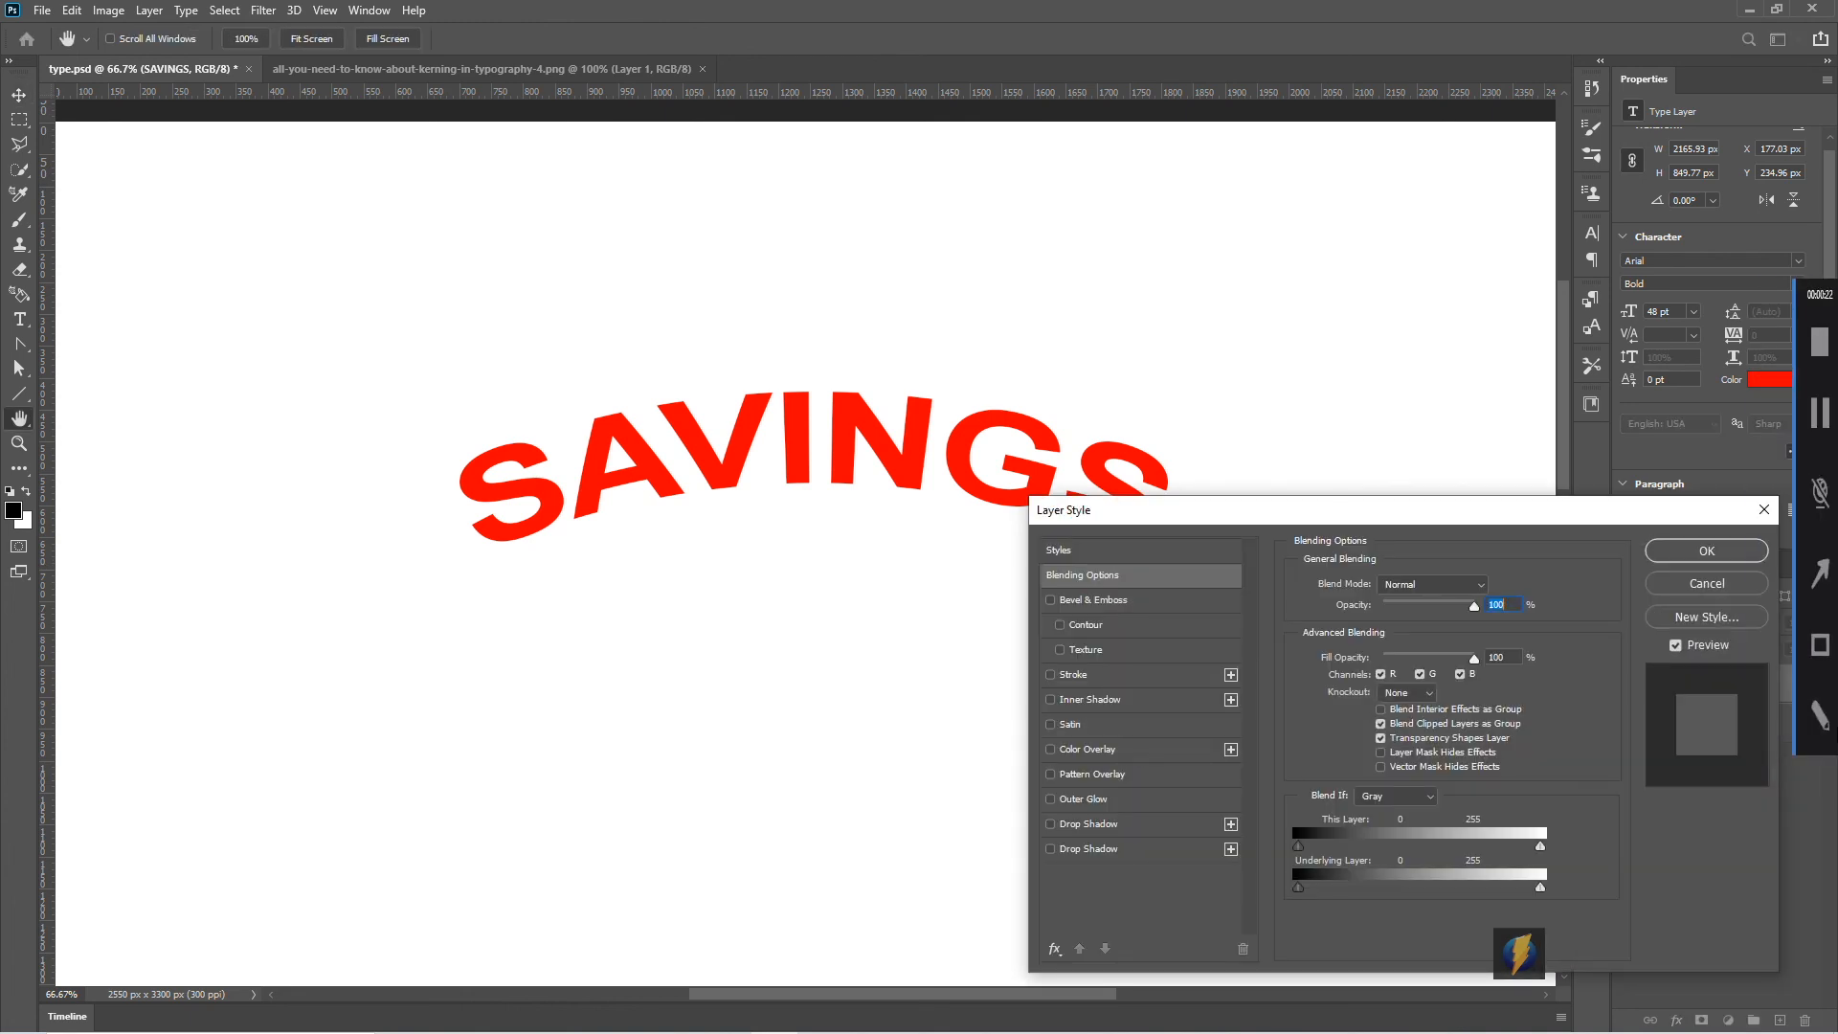
left_click_drag(1335, 517, 1389, 164)
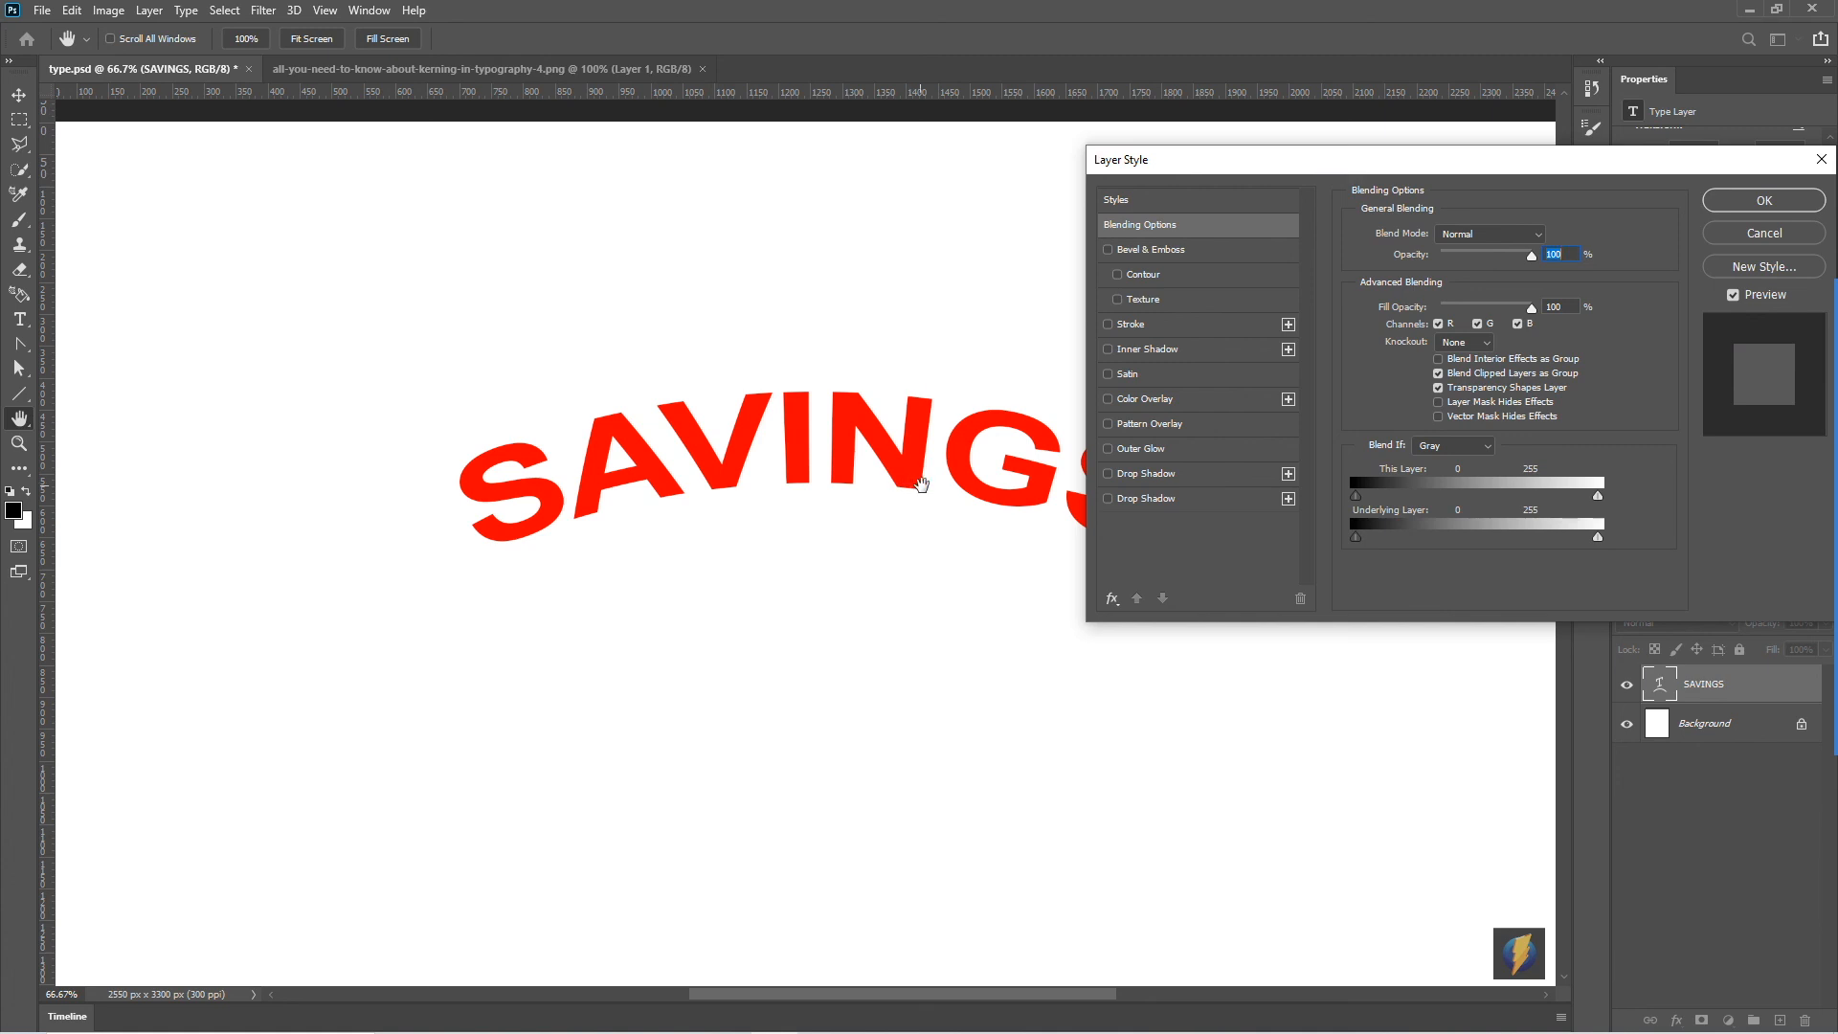
left_click(1108, 250)
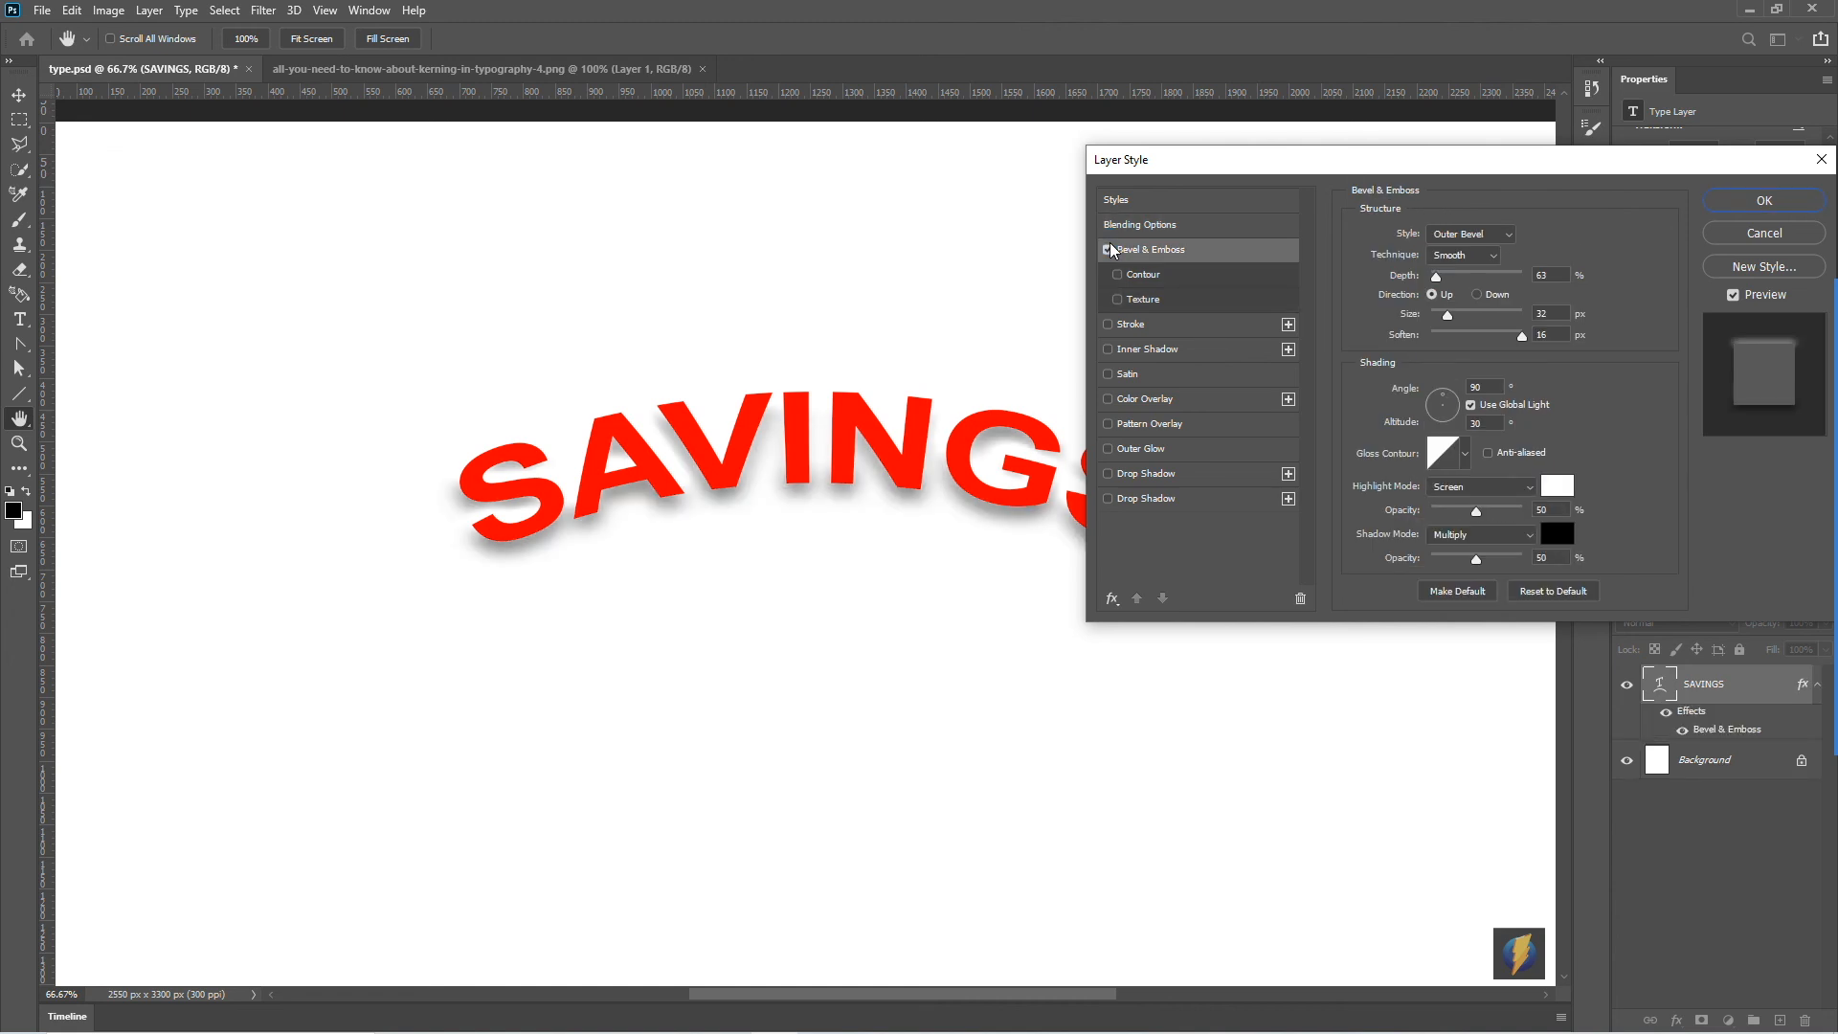
left_click(1109, 250)
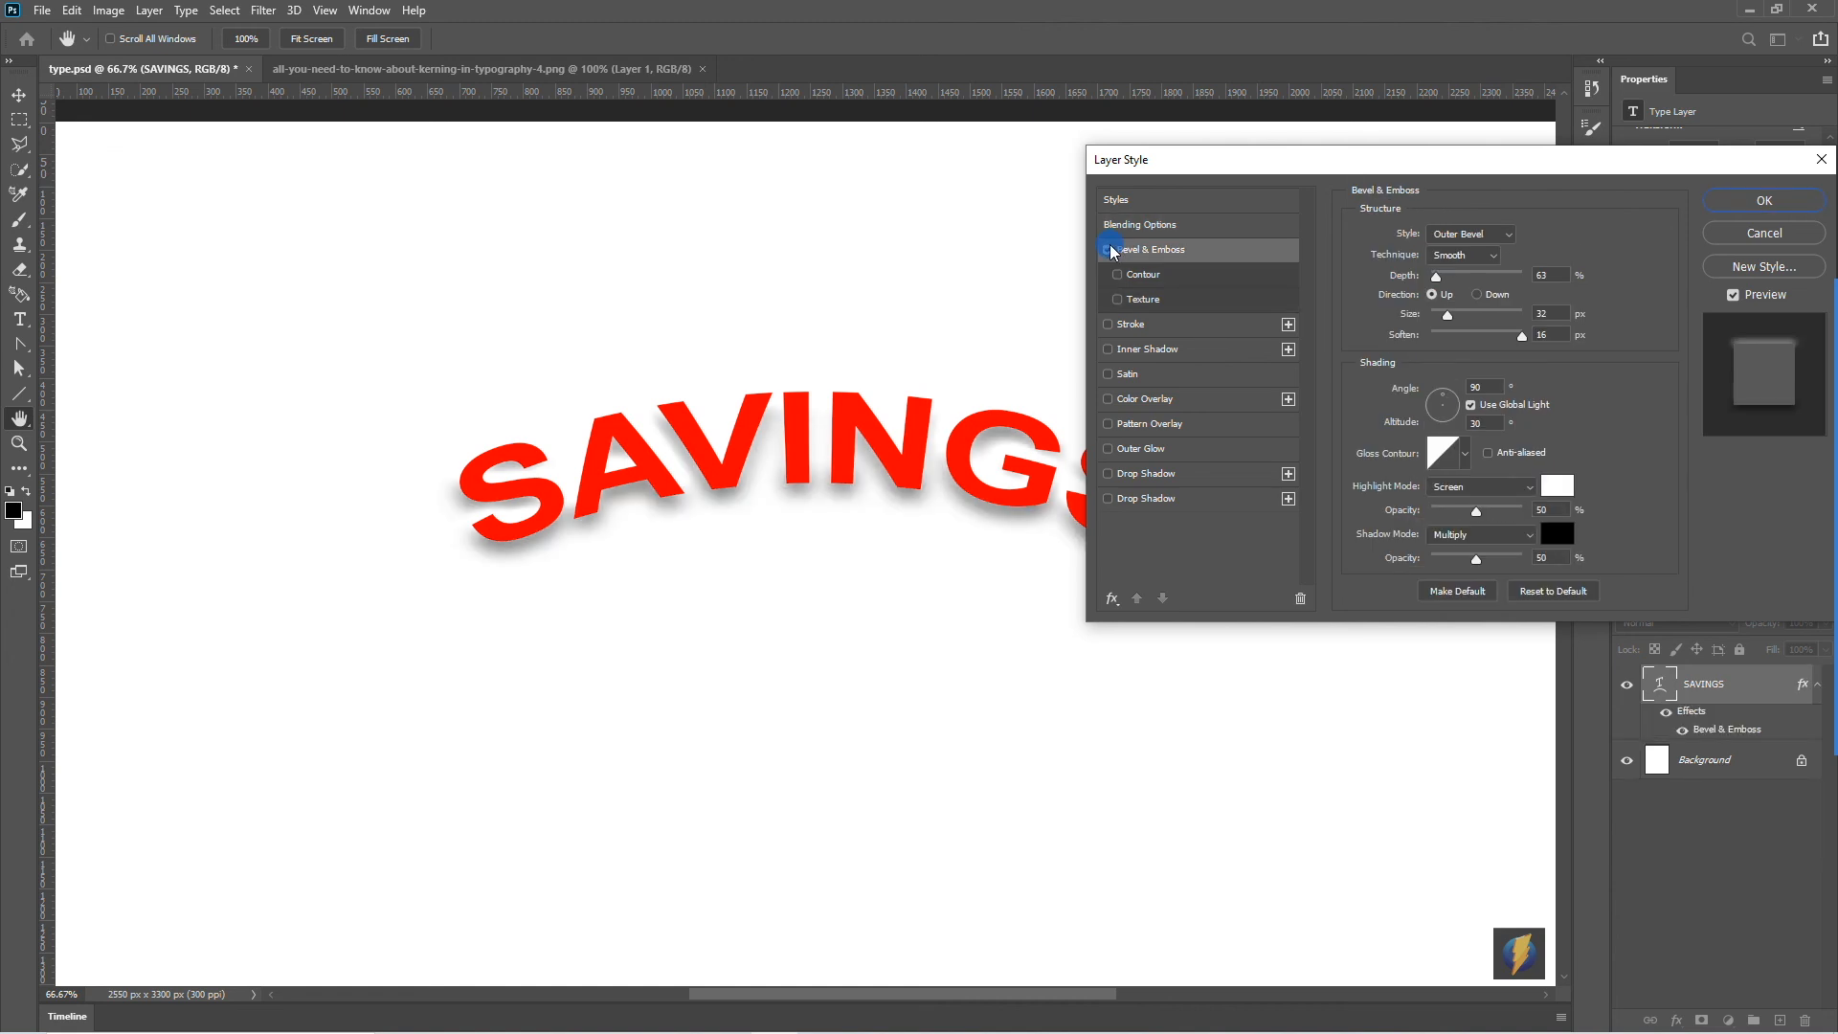
left_click(1110, 324)
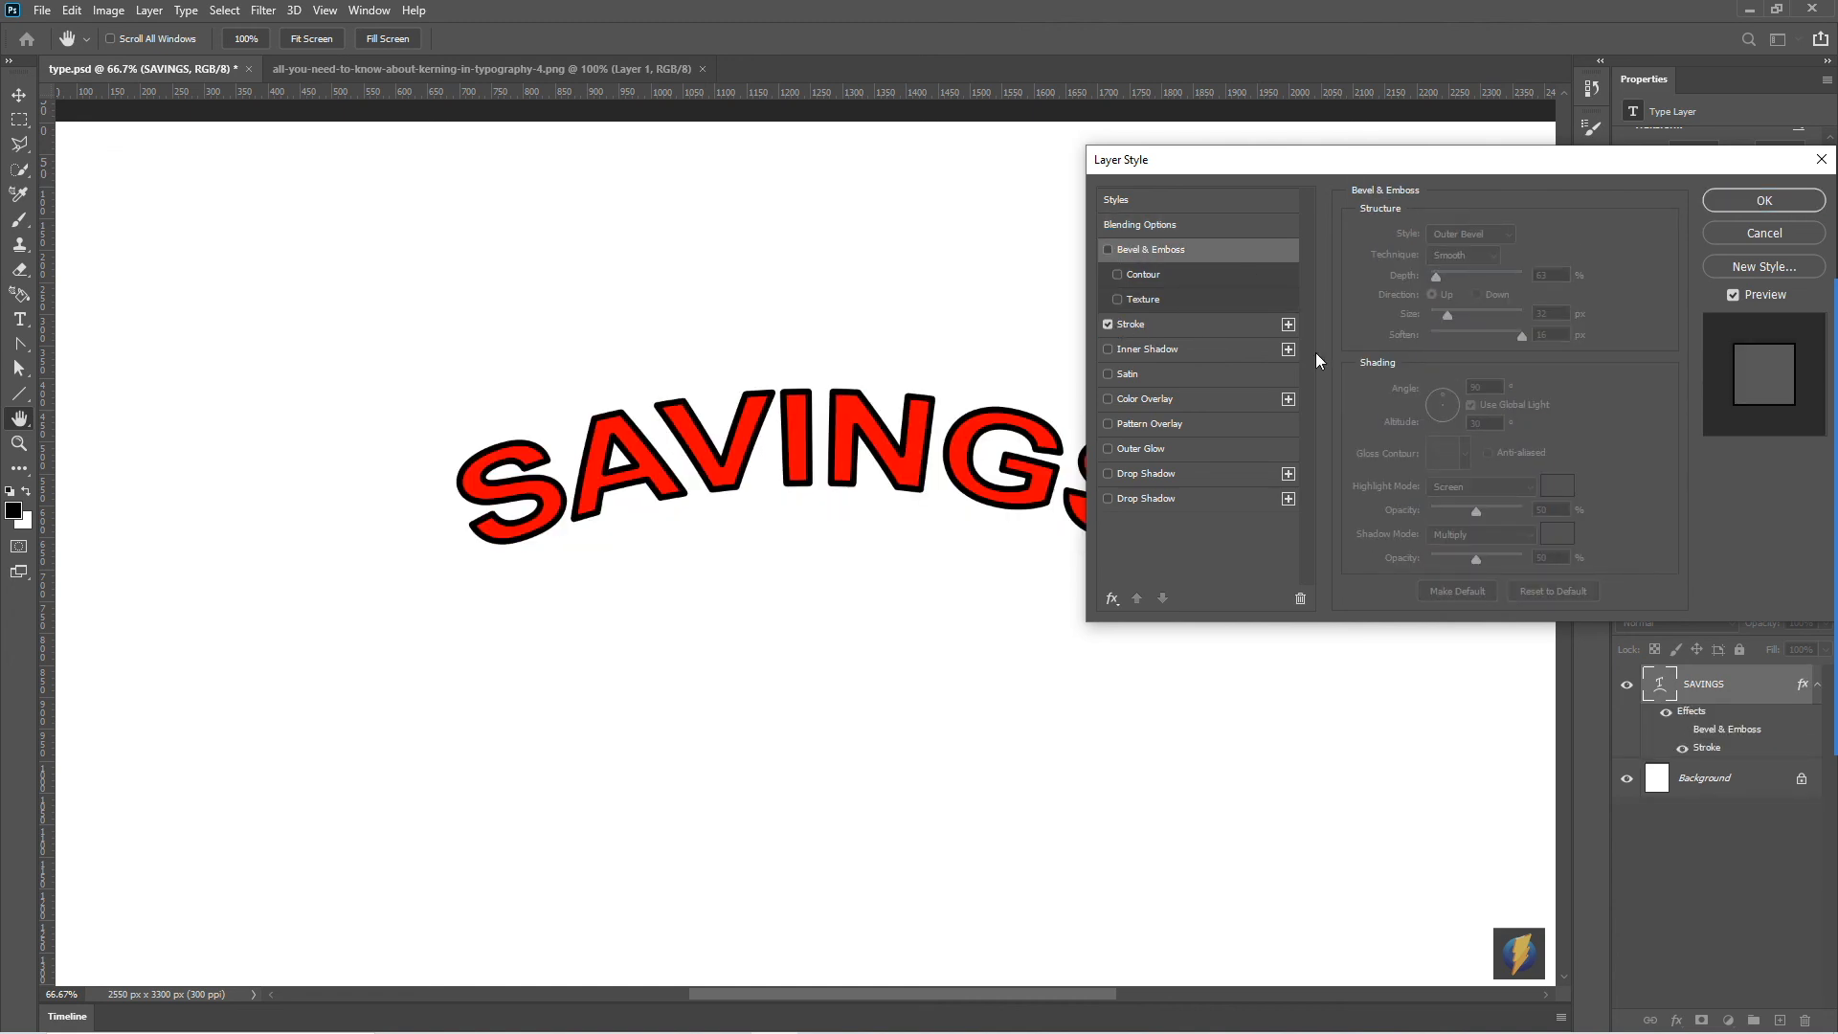
Step: Try Bevel & Emboss together with the stroke, switch the bevel off, and set the stroke size to 5 px
left_click(1173, 259)
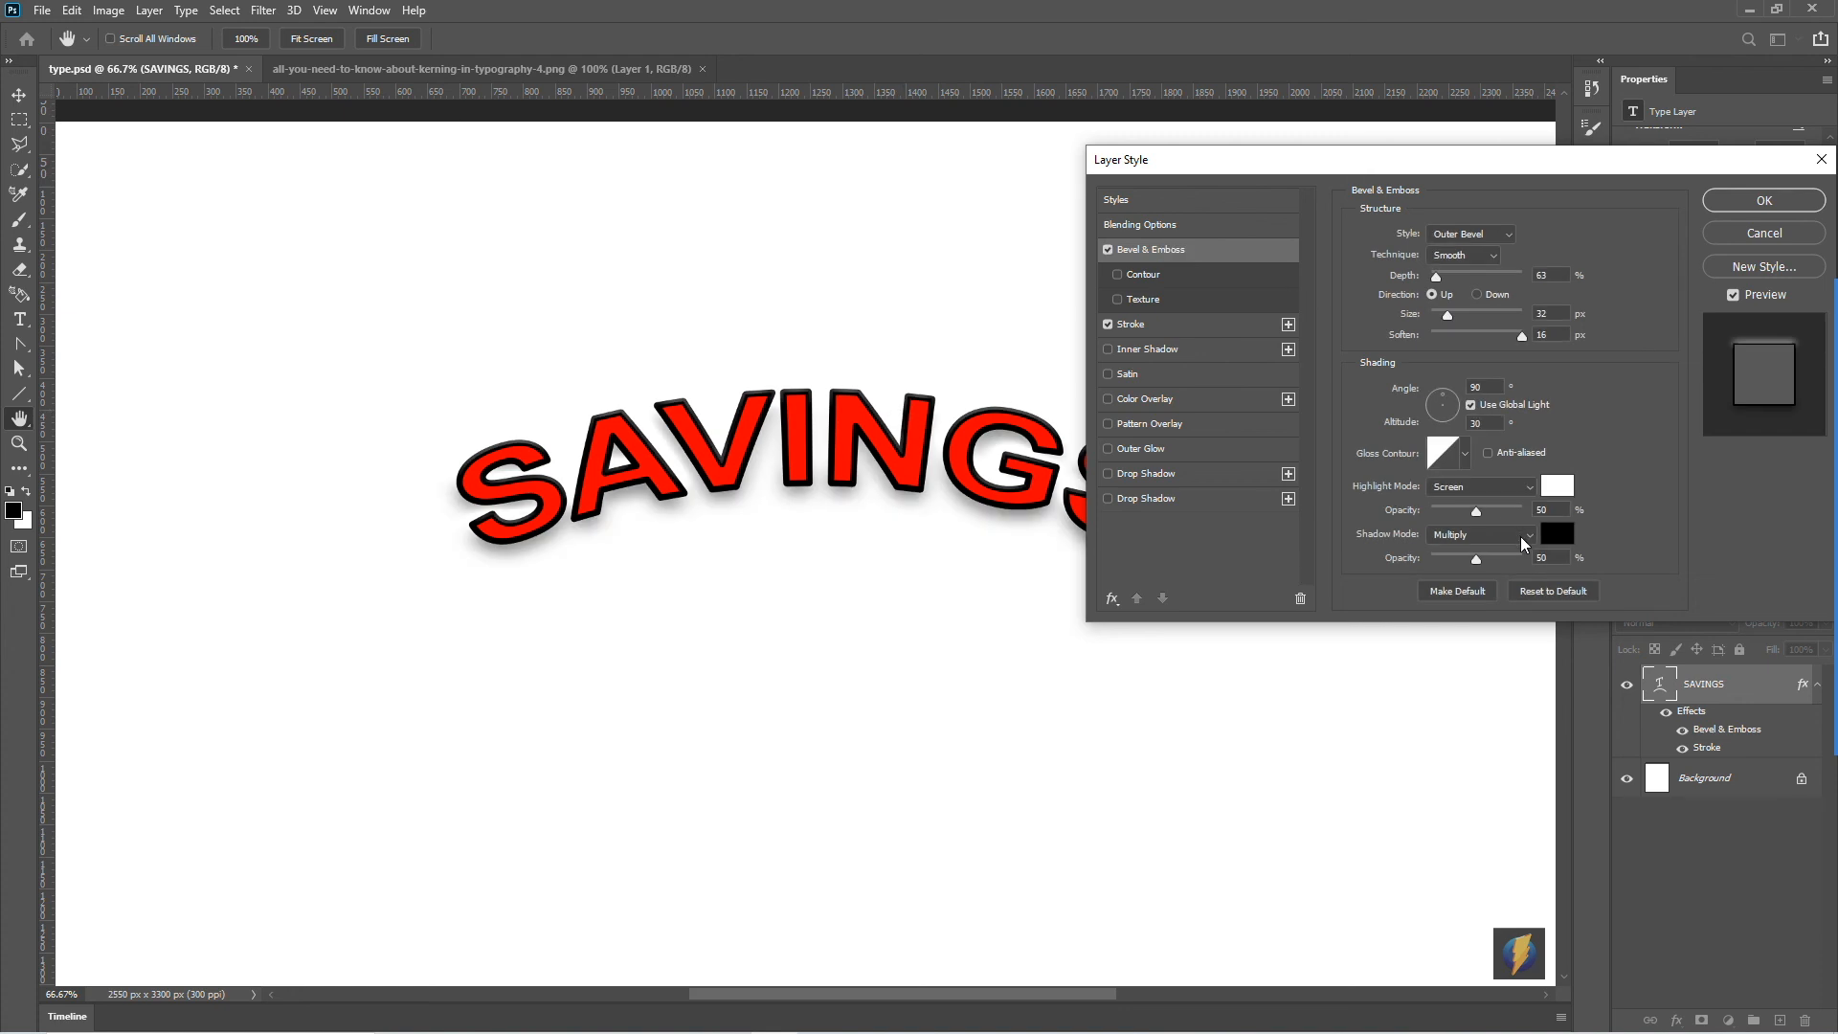
left_click(1164, 325)
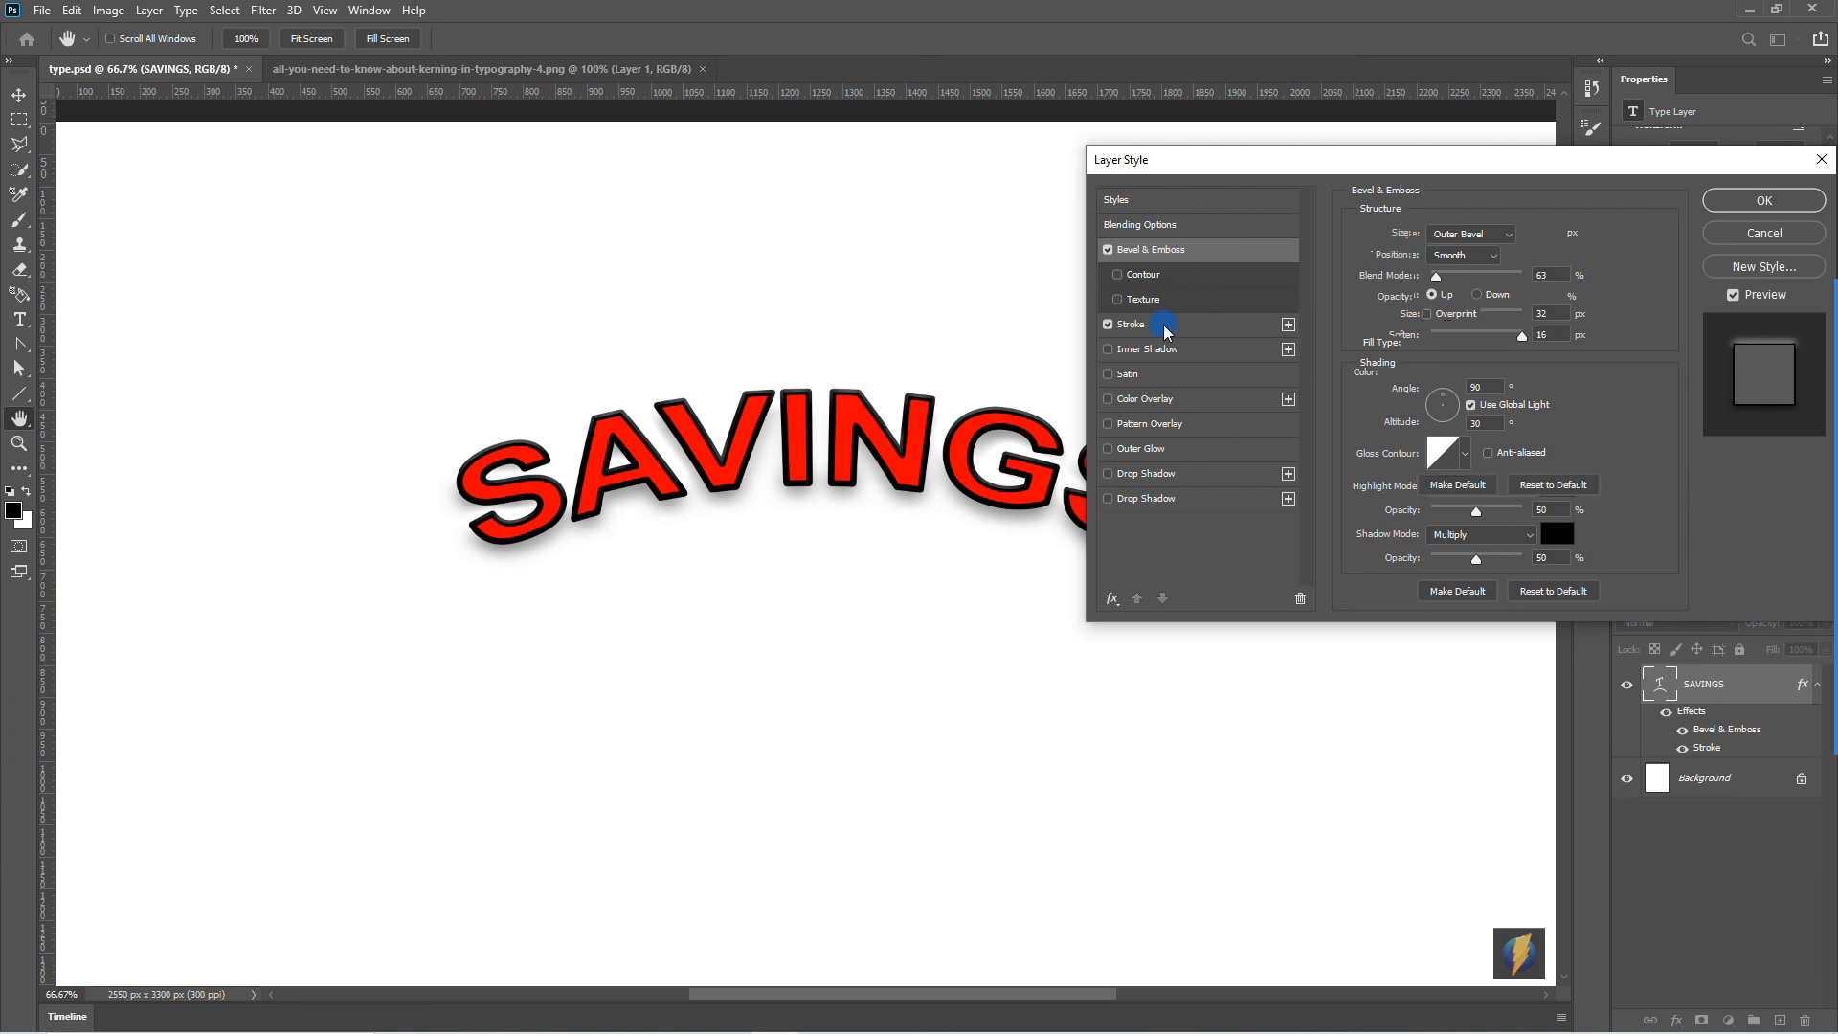
left_click(1108, 250)
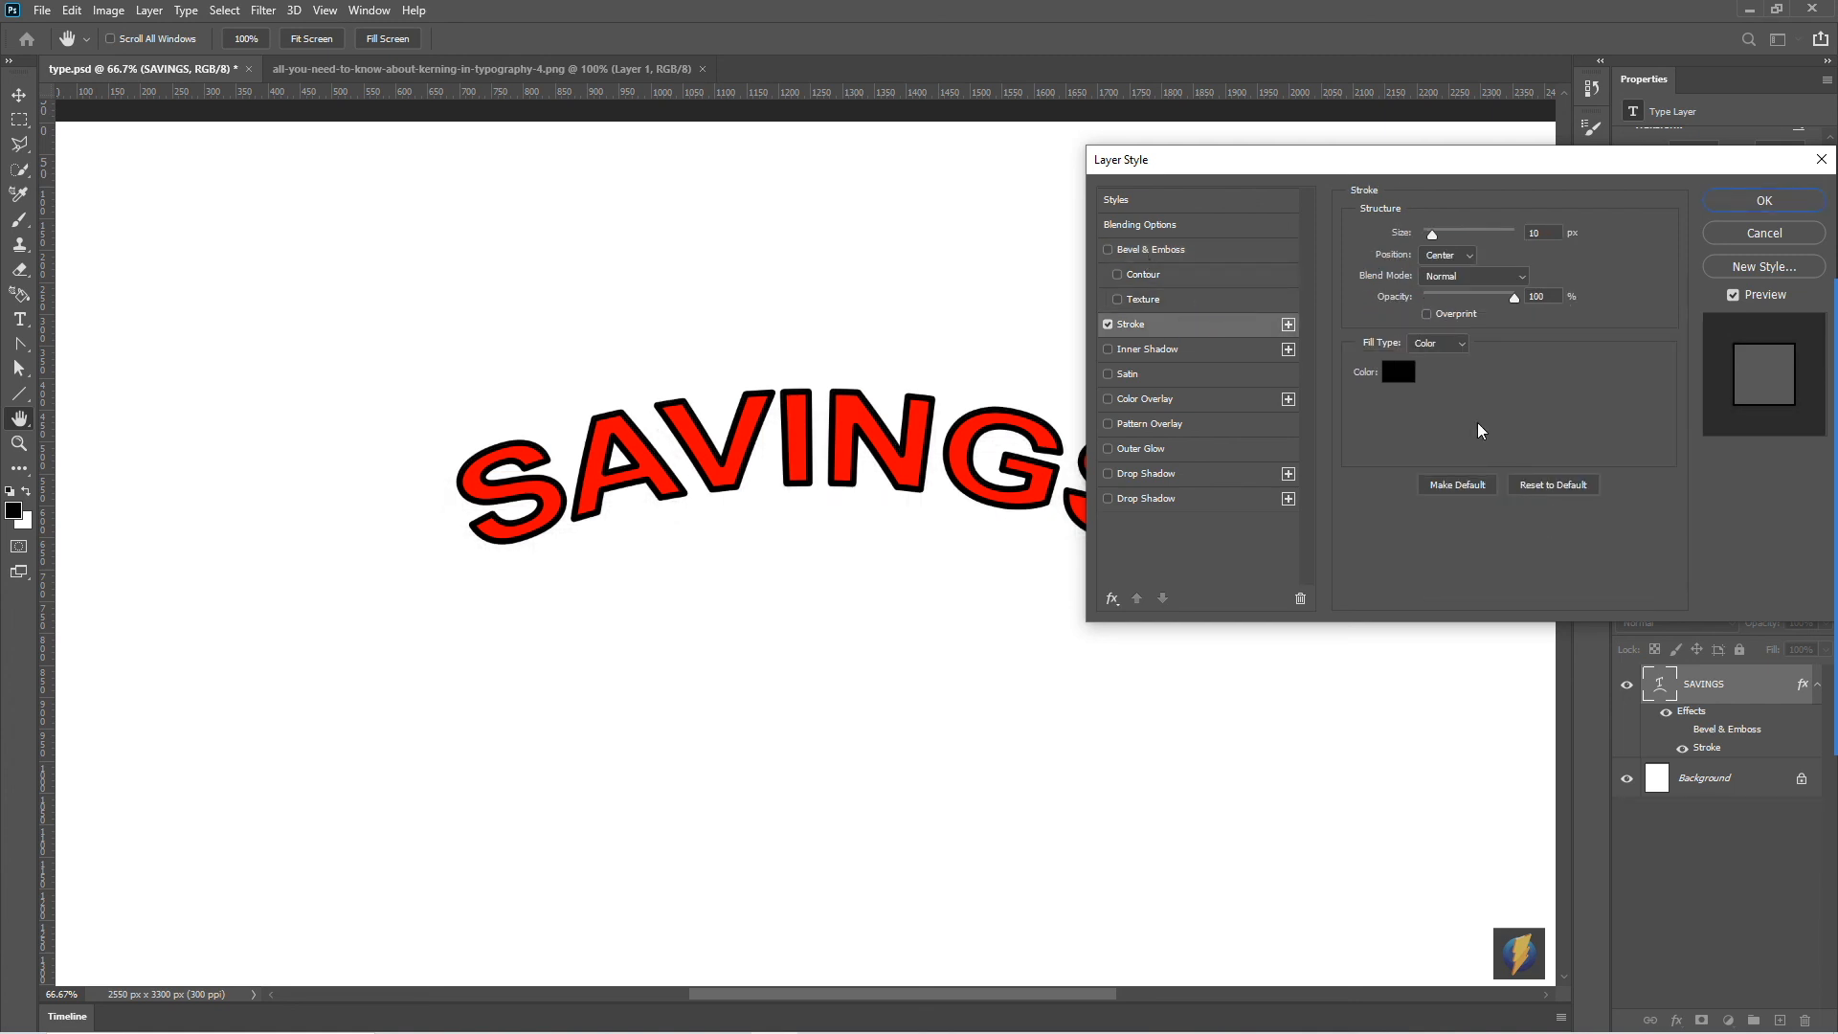
left_click_drag(1434, 242, 1428, 239)
Step: Try the green stroke colors #46731b and #2c4515, and set the stroke color back to black
left_click(1399, 372)
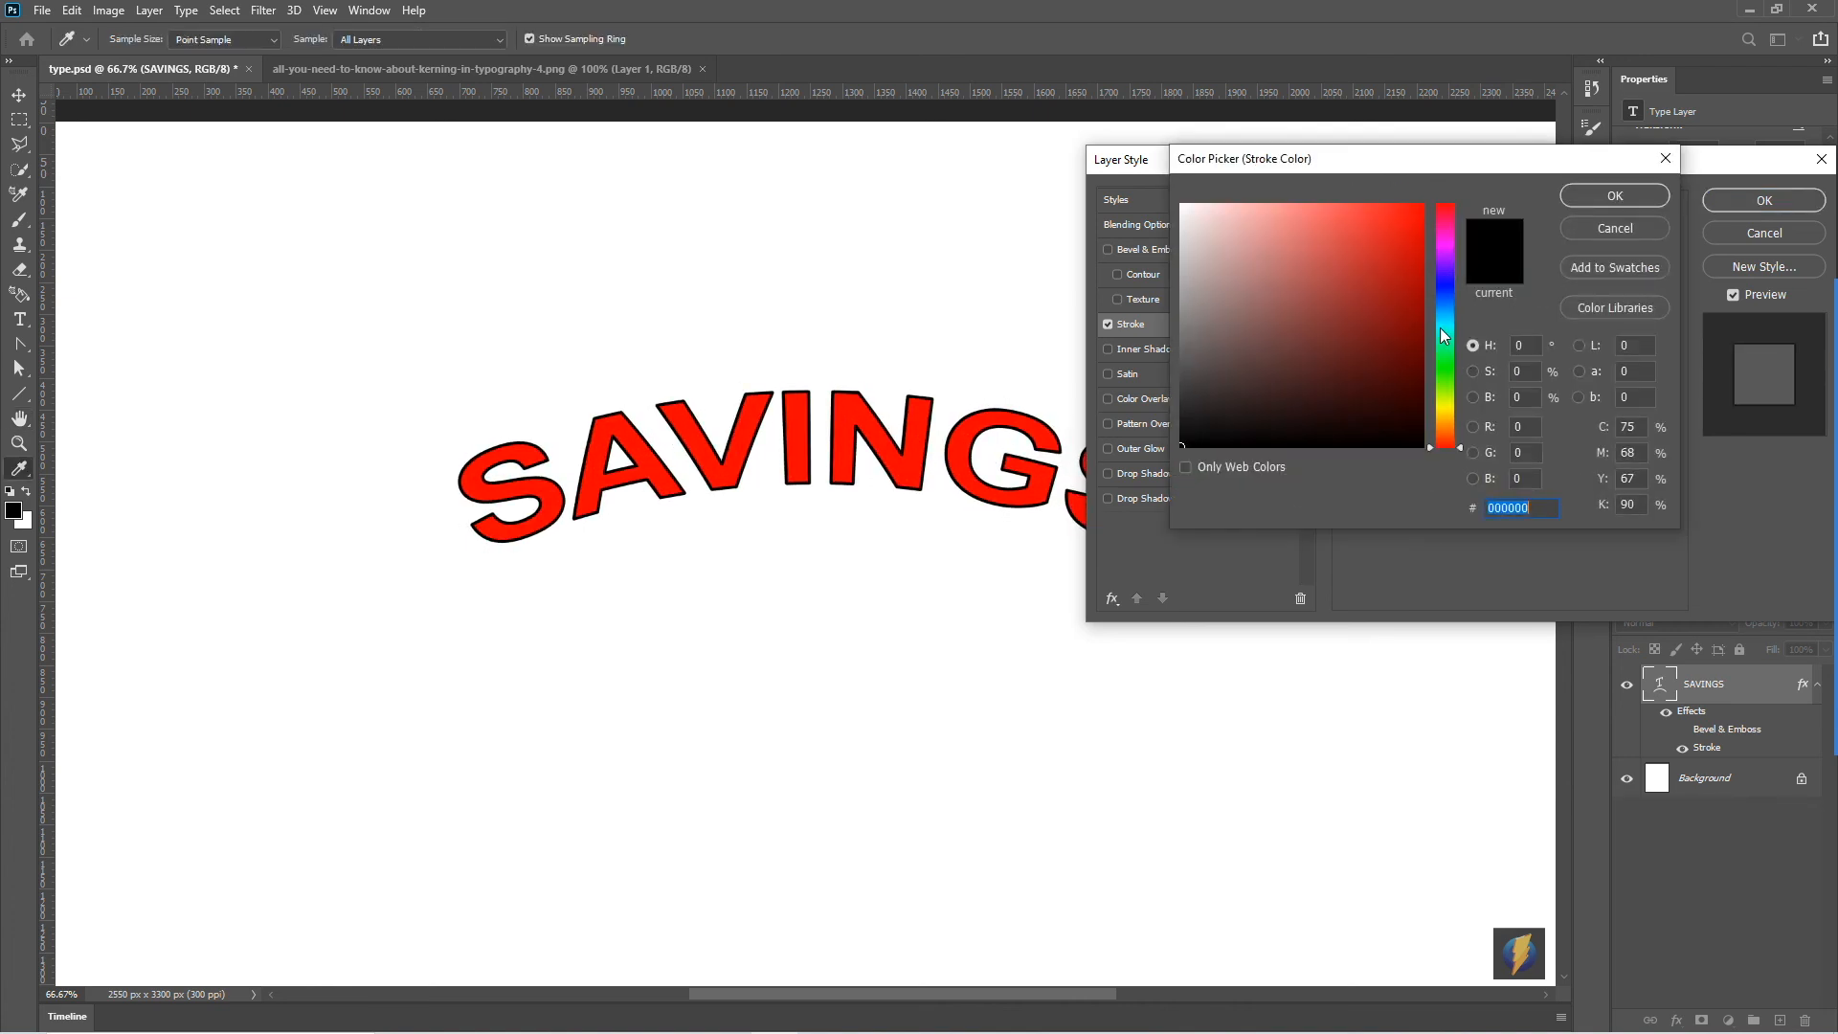
left_click(1367, 335)
left_click_drag(1448, 277, 1453, 392)
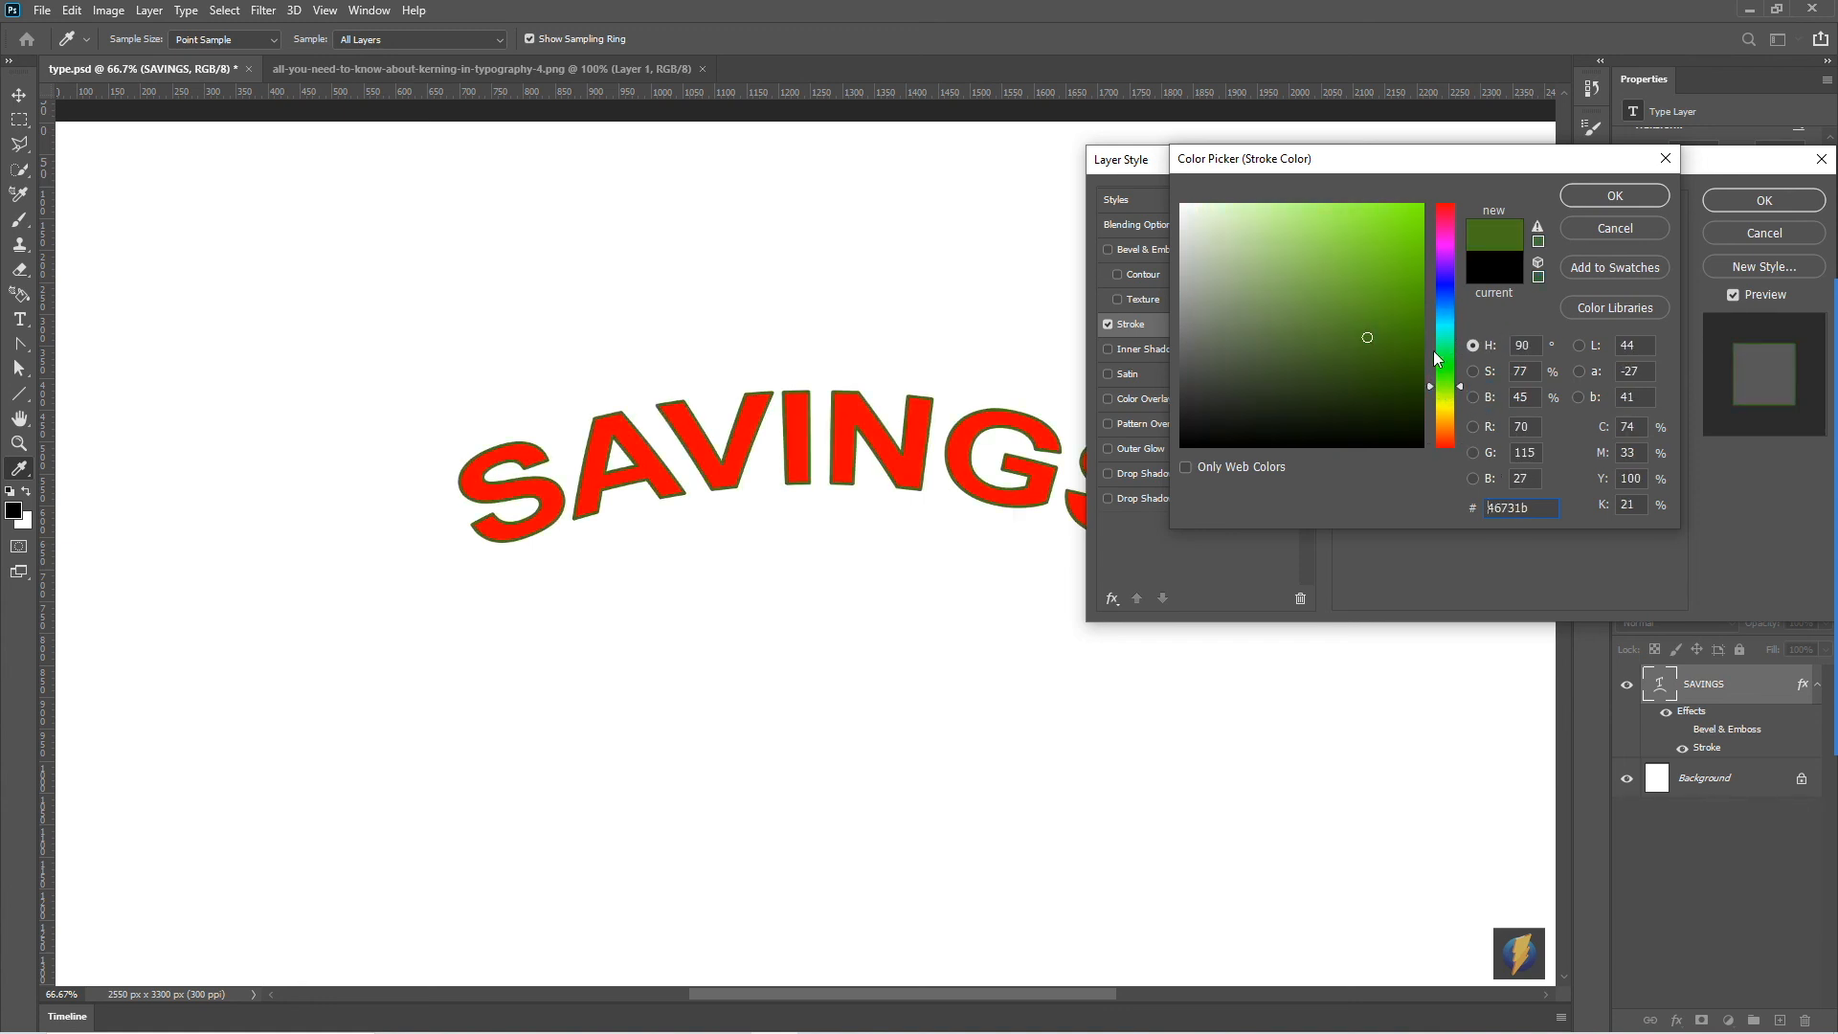
left_click(1351, 381)
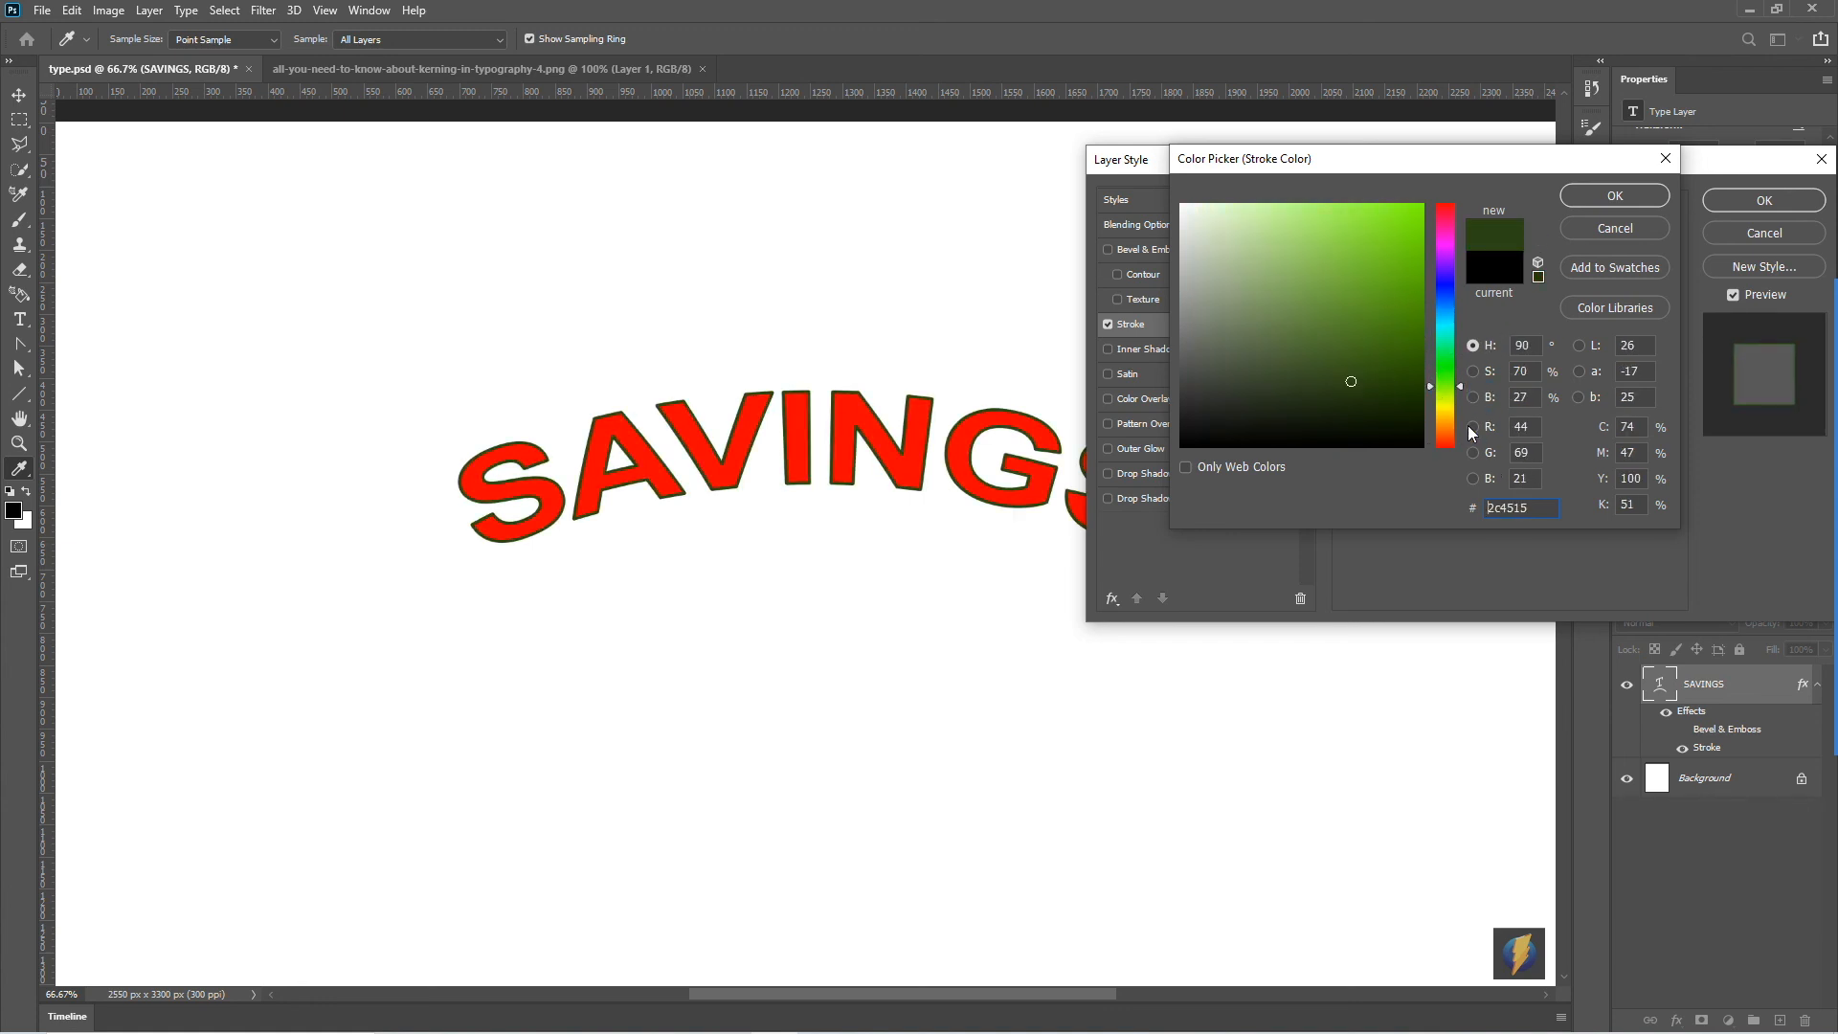
left_click_drag(1338, 376, 1424, 447)
left_click(1616, 197)
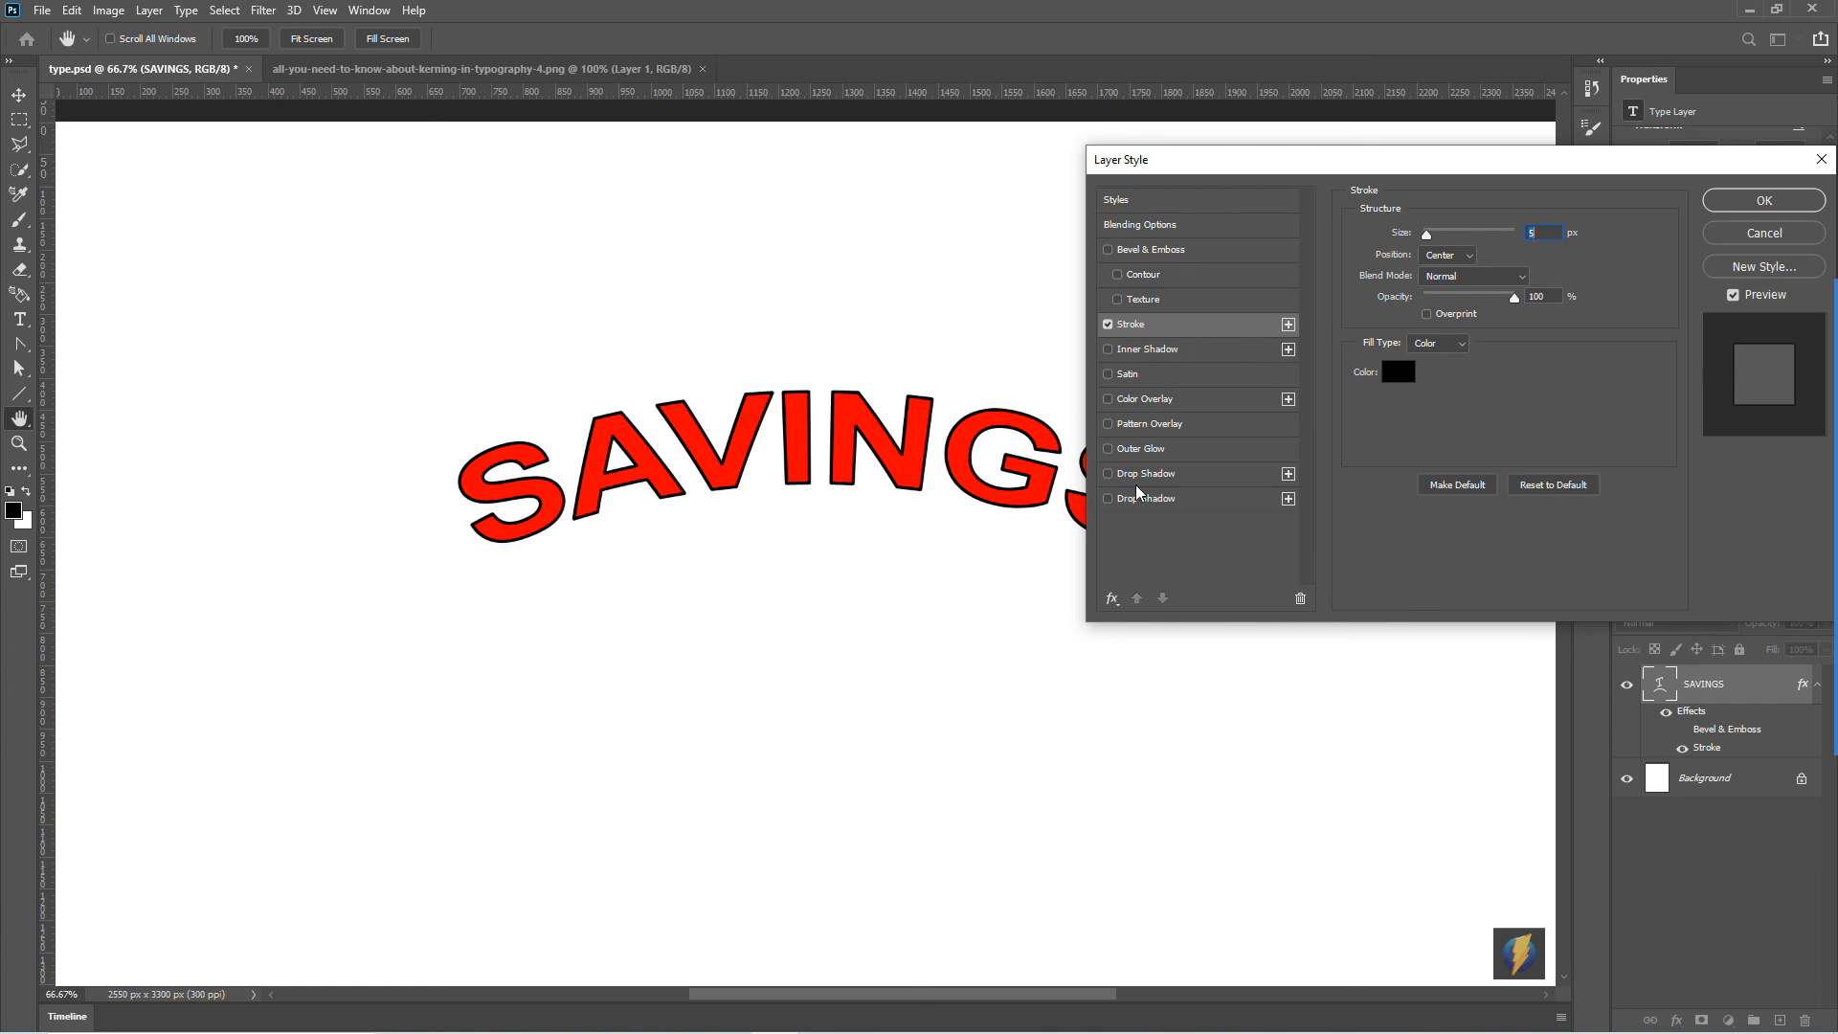
Step: Add a drop shadow to the SAVINGS text with 33% opacity, 118° angle and 49 px distance, and apply the layer style
left_click(1109, 474)
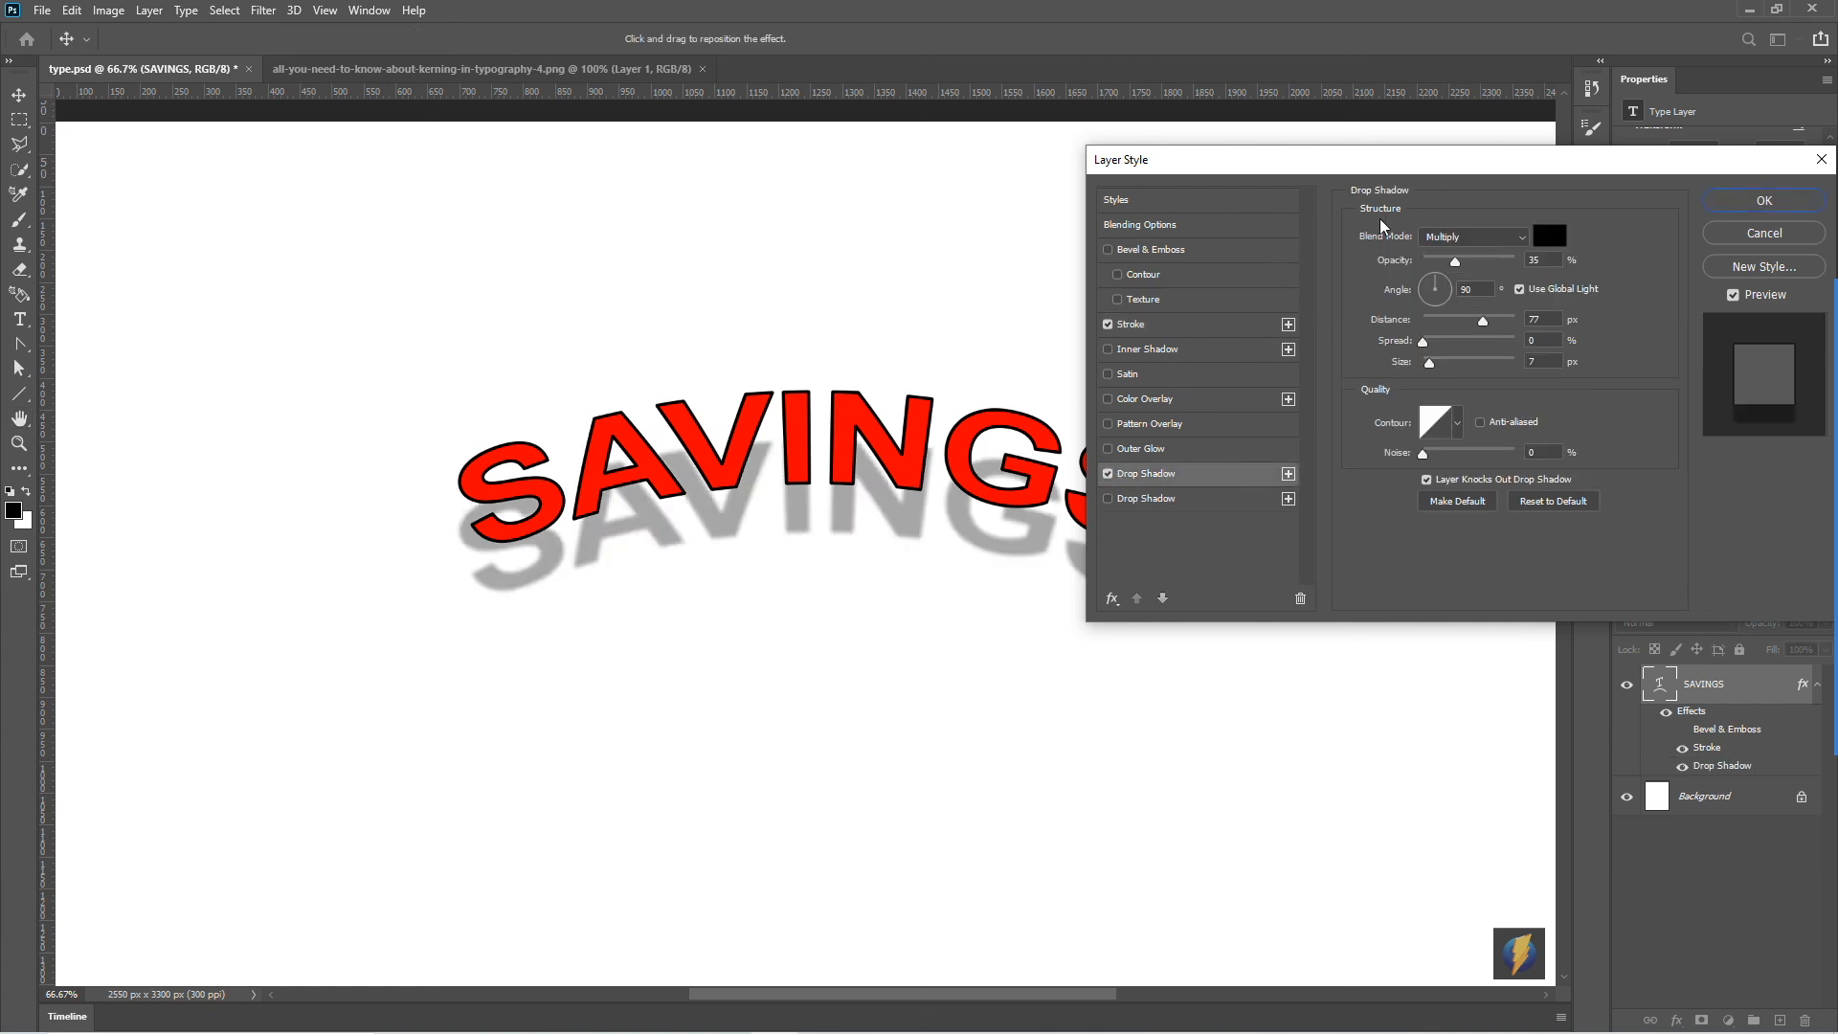
left_click_drag(1440, 164, 1504, 91)
left_click(1495, 210)
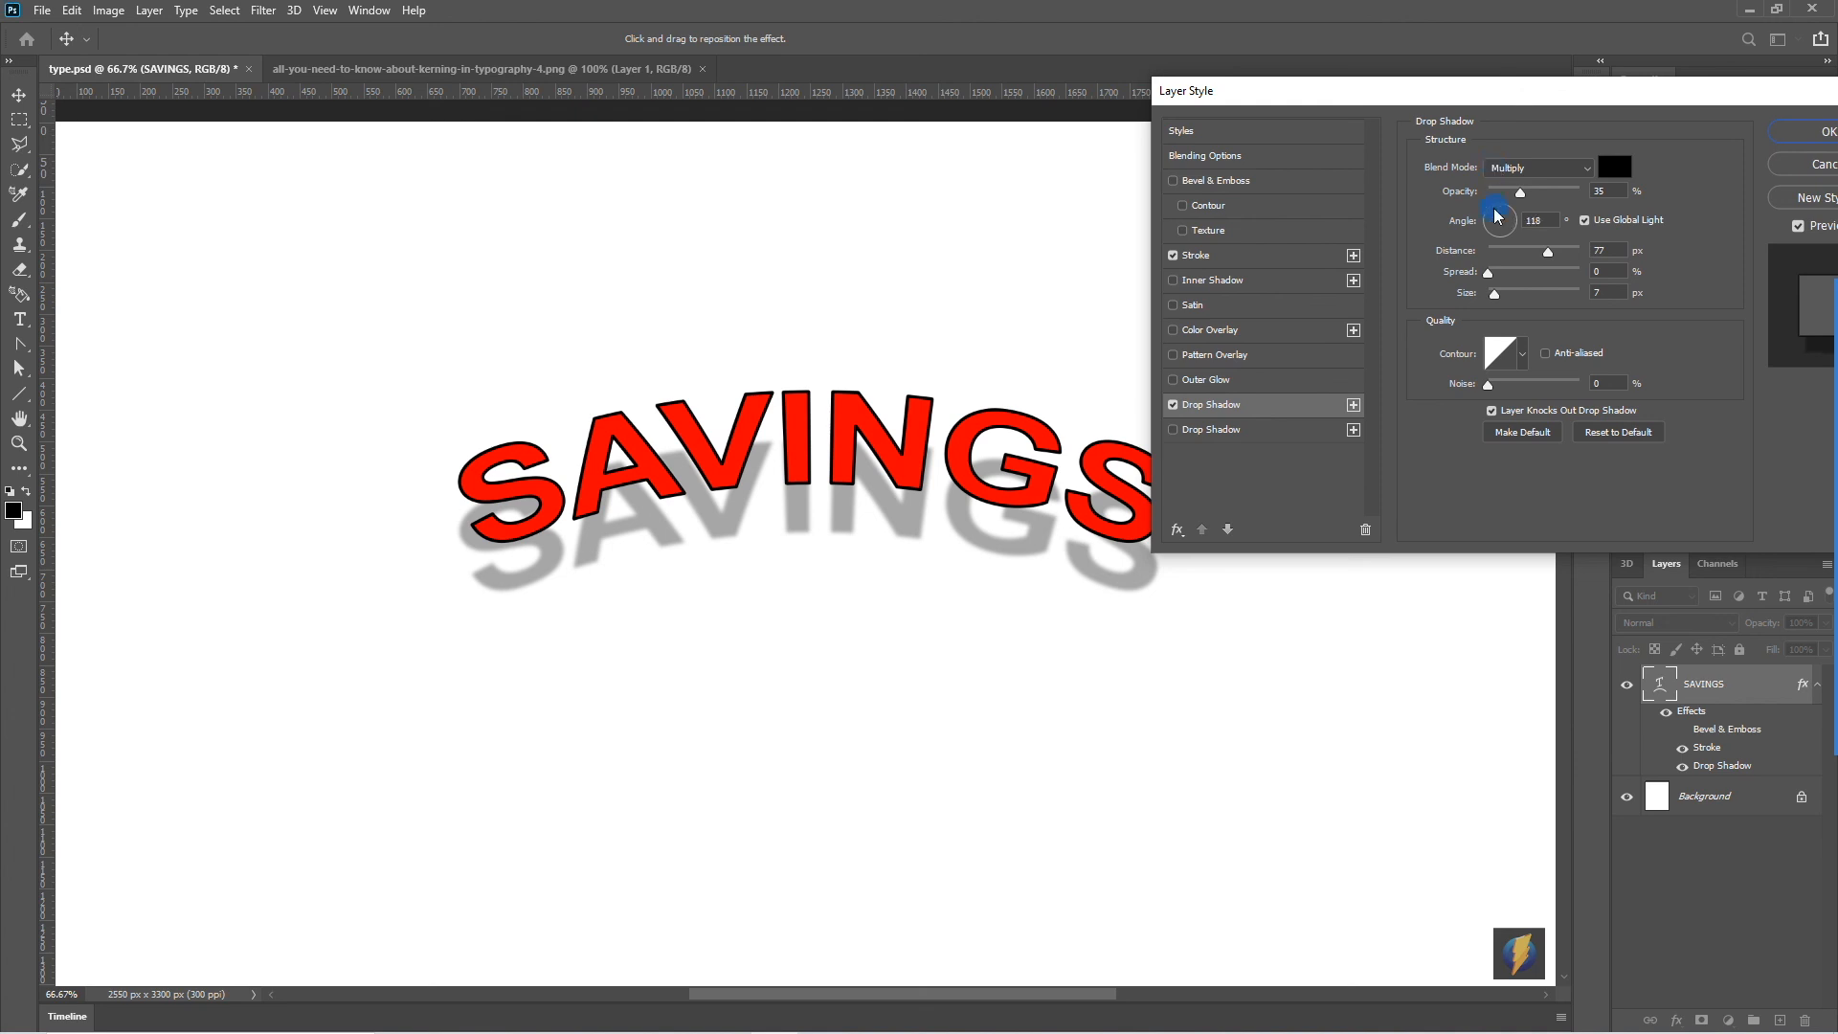
mouse_move(1521, 197)
left_mouse_down()
mouse_move(1493, 196)
mouse_move(1522, 196)
left_mouse_up()
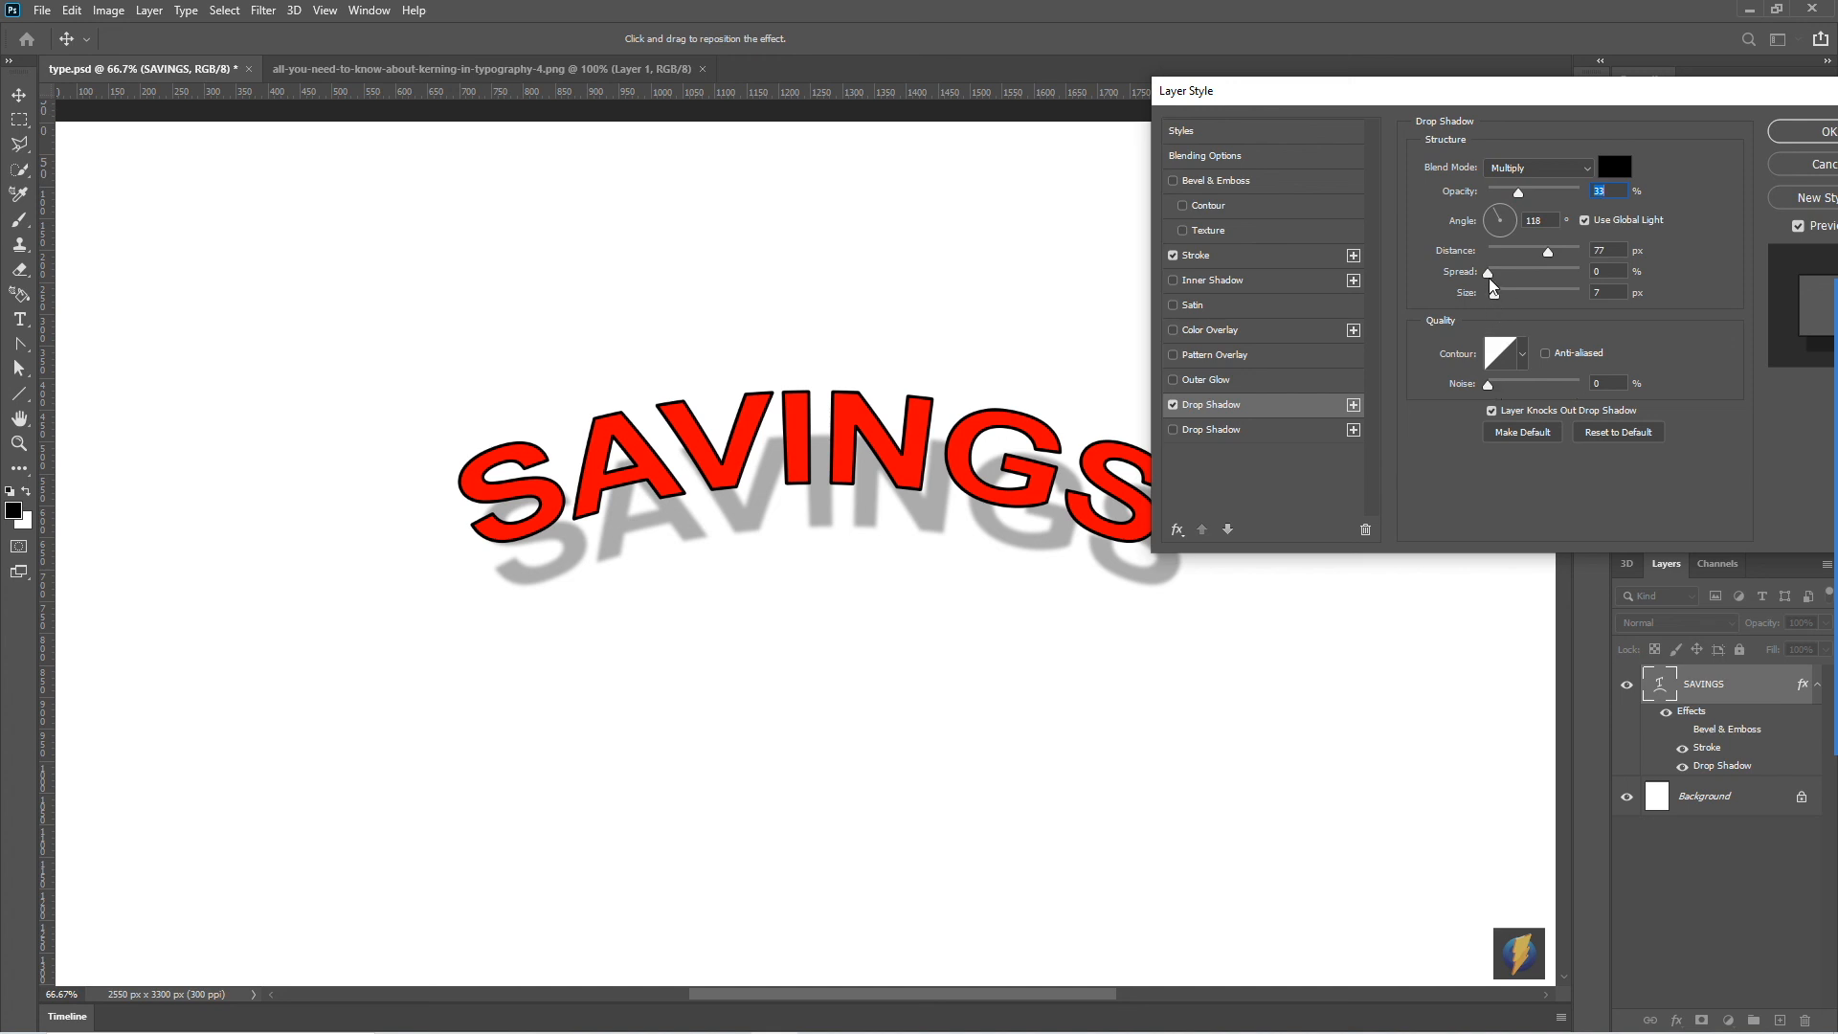
left_click_drag(1547, 252, 1534, 253)
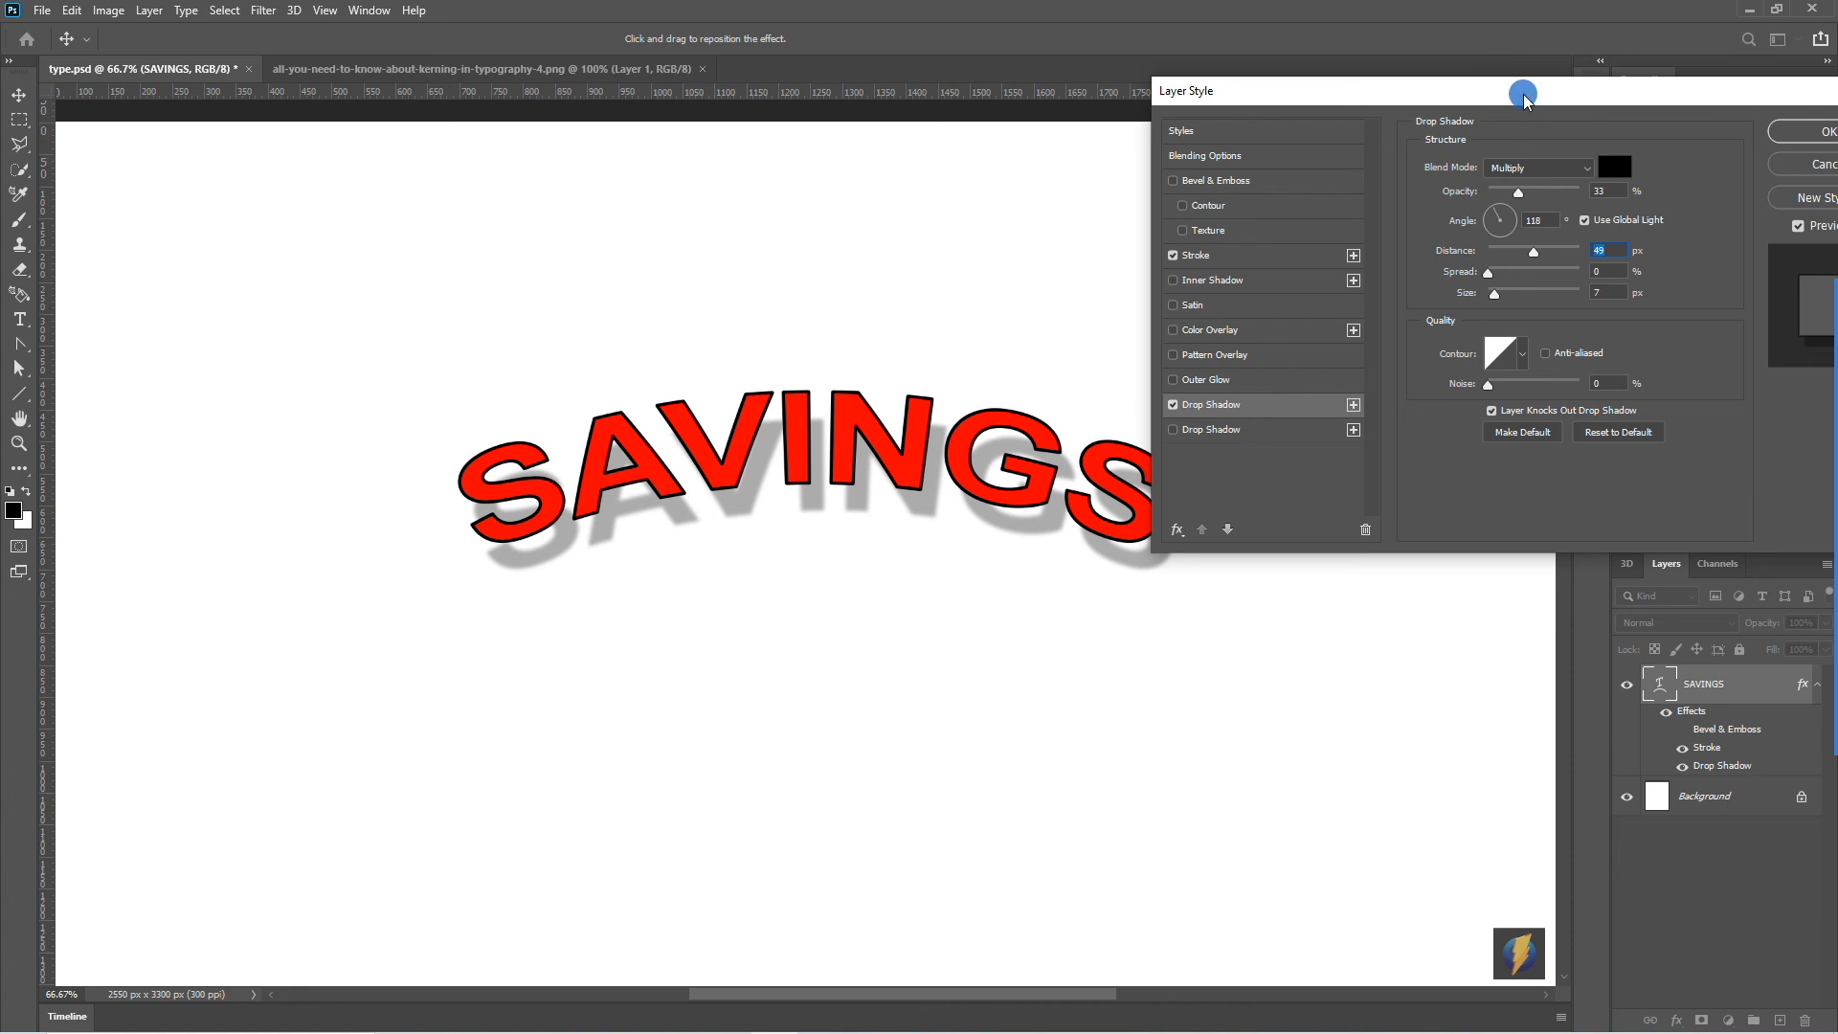
left_click_drag(1525, 96, 1085, 122)
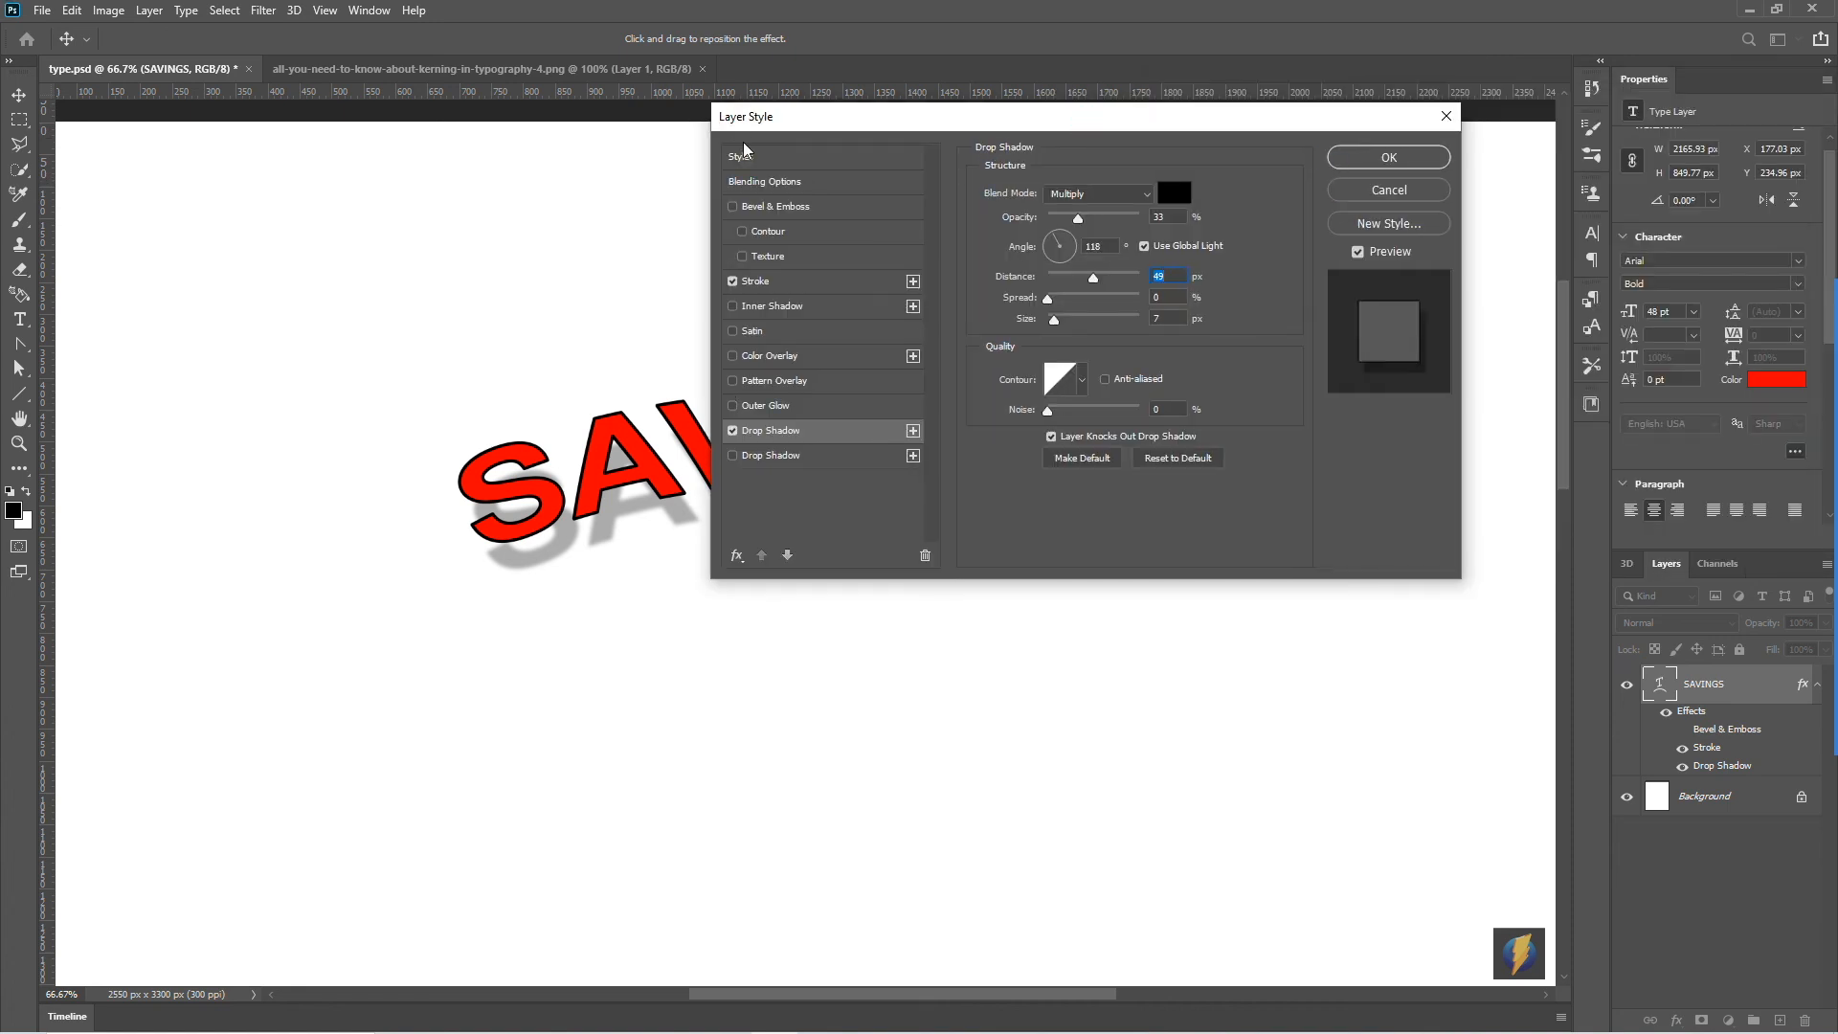
left_click(1403, 159)
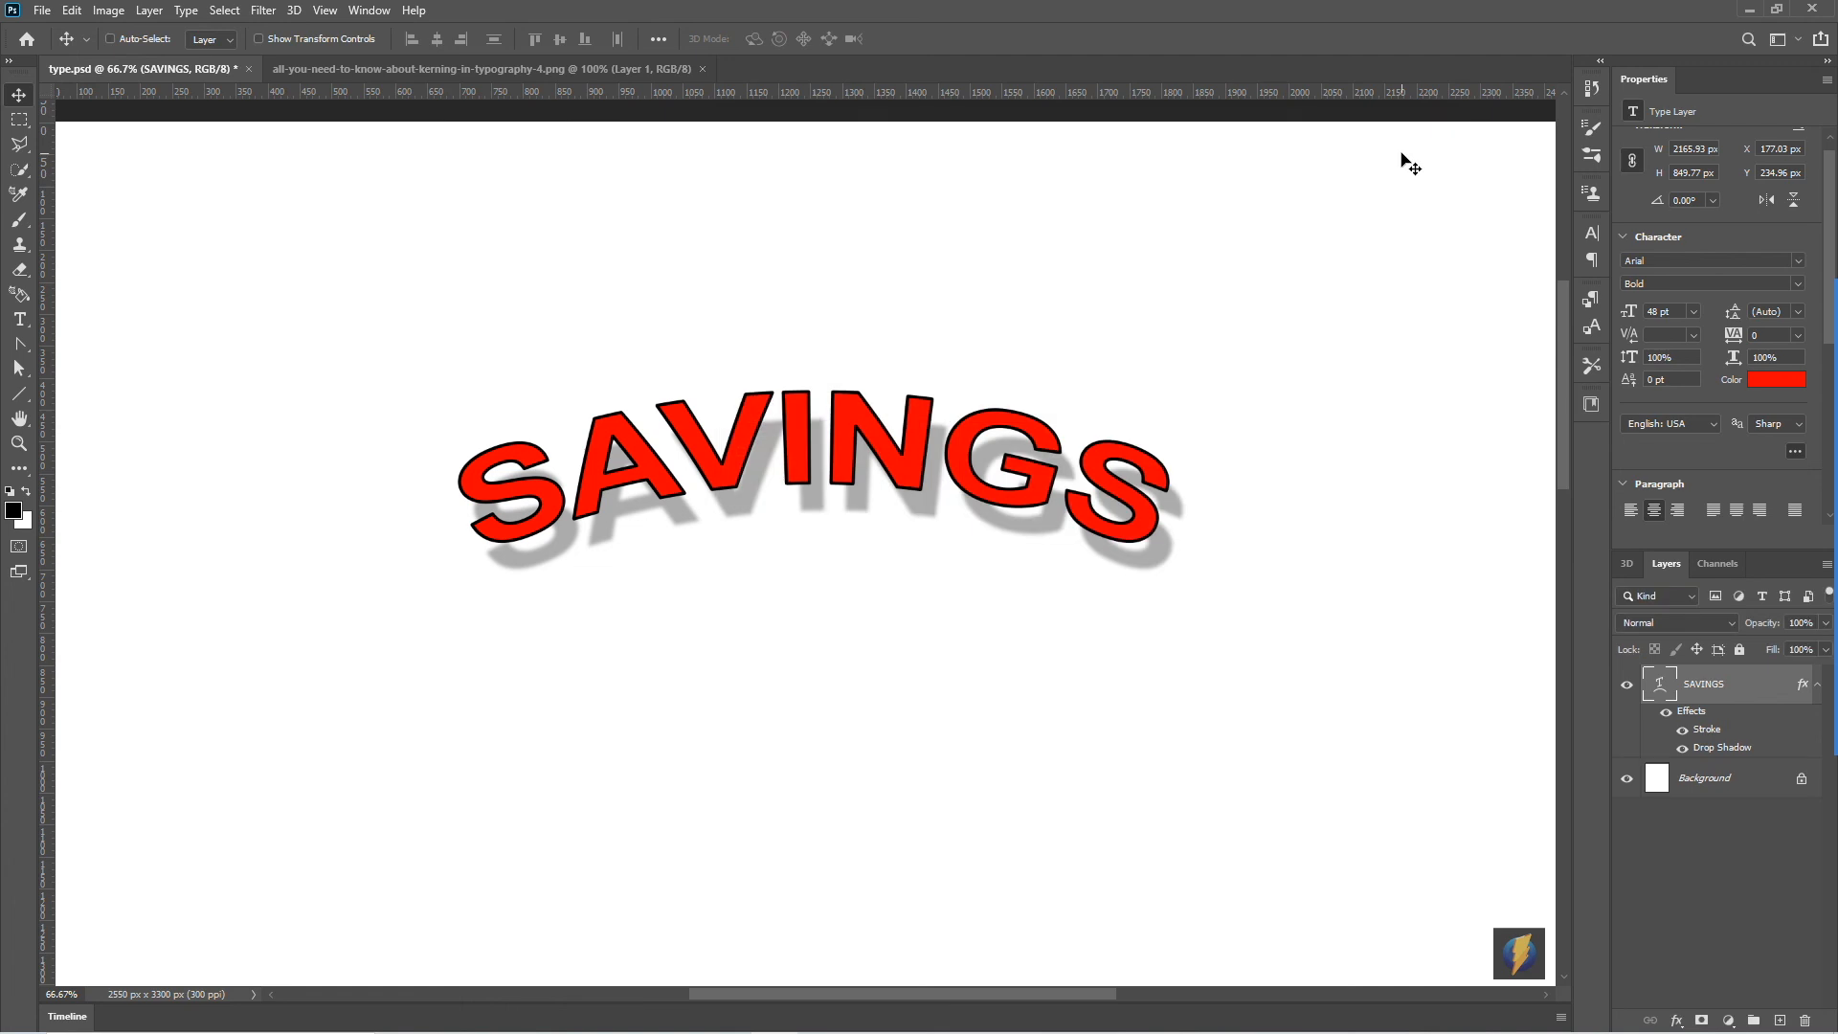